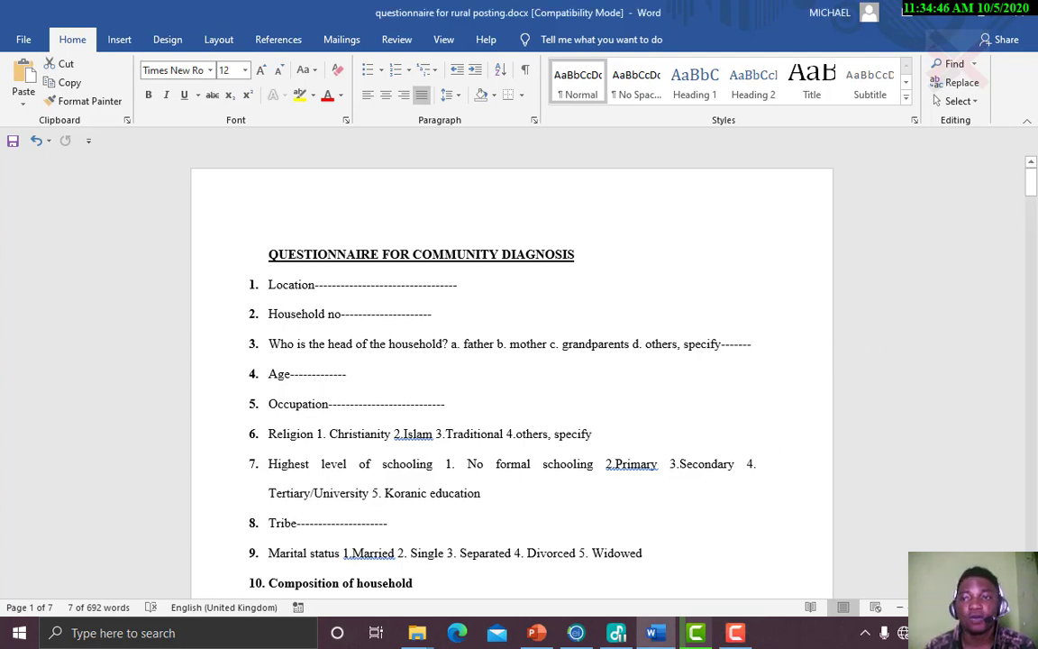
# Switch from Word to Epi Info and open Form Designer
pyautogui.moveTo(1036, 187); pyautogui.dragTo(1033, 147)
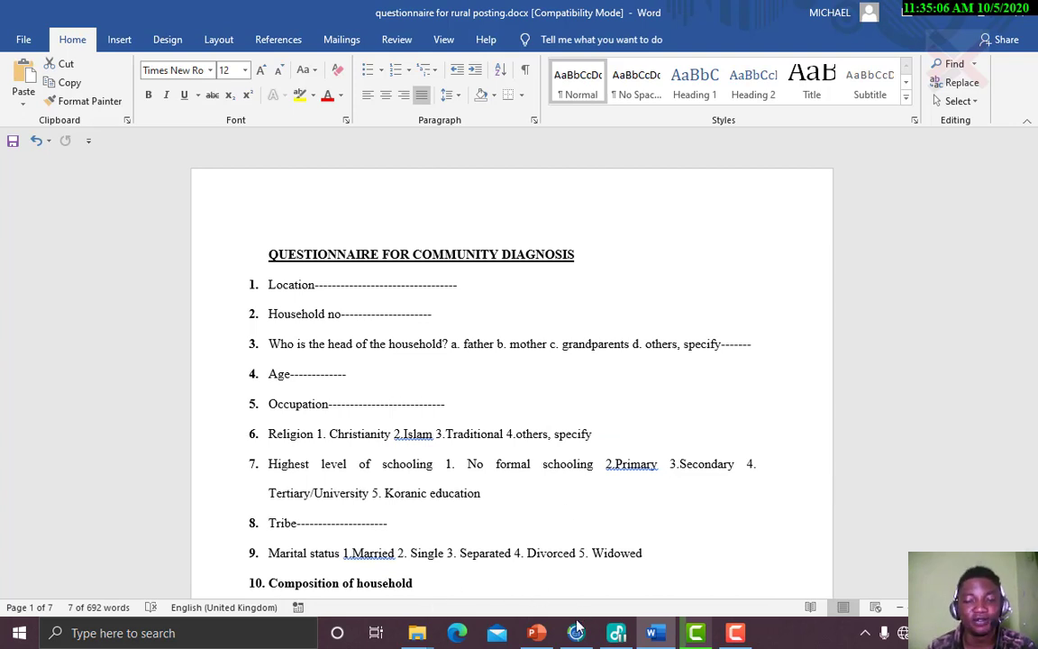
pyautogui.moveTo(576, 636)
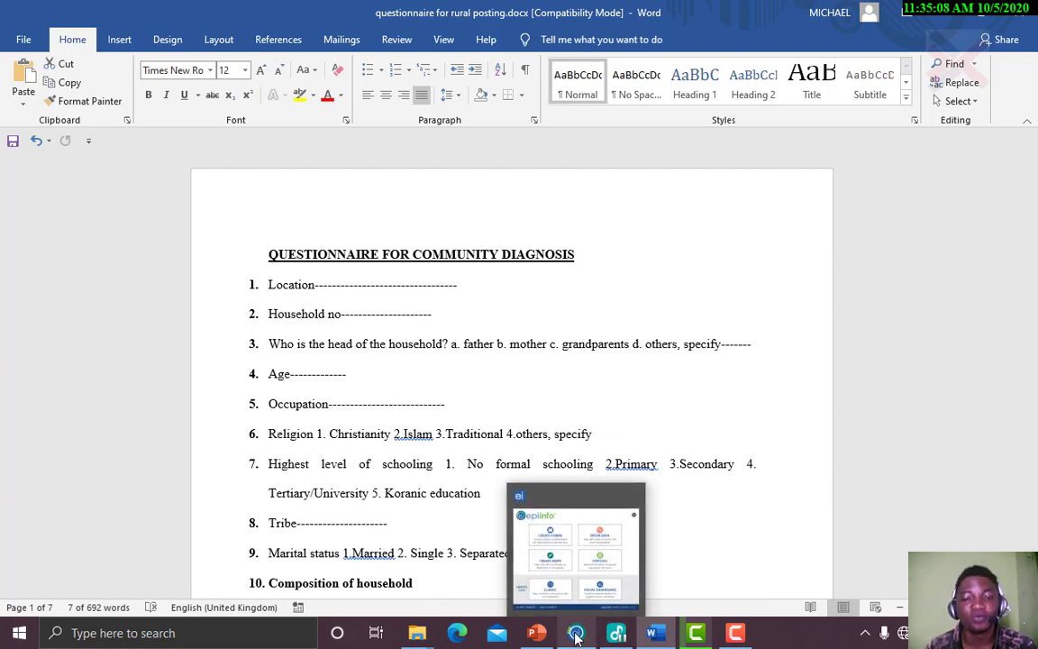
pyautogui.click(575, 563)
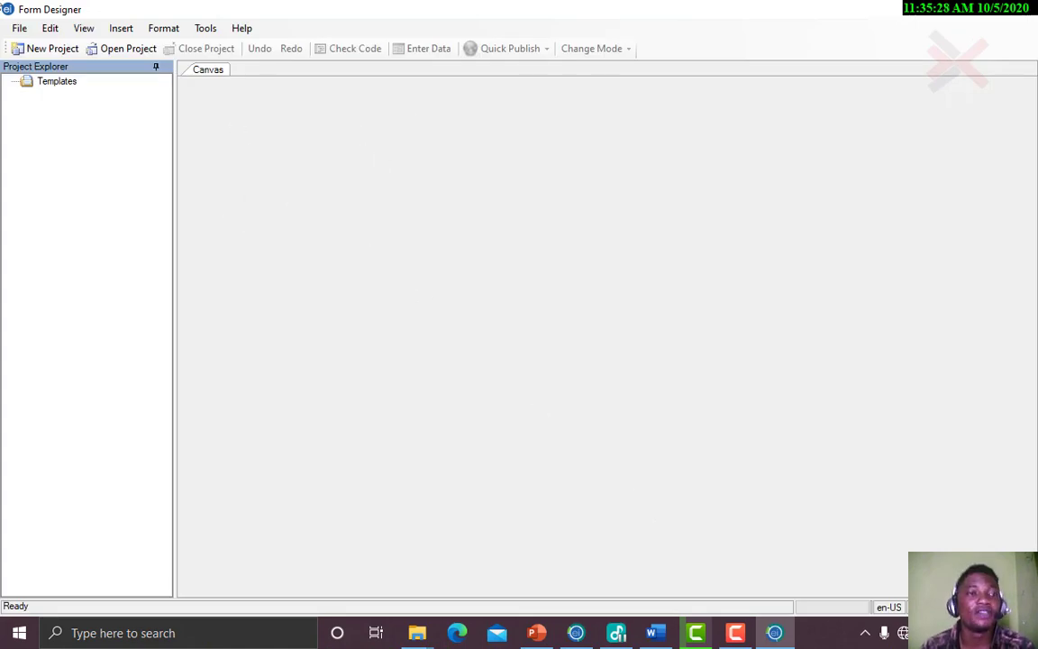
# Start a new project named DatalogTutorials with the description "Community Entry Diagnosis"
pyautogui.click(36, 50)
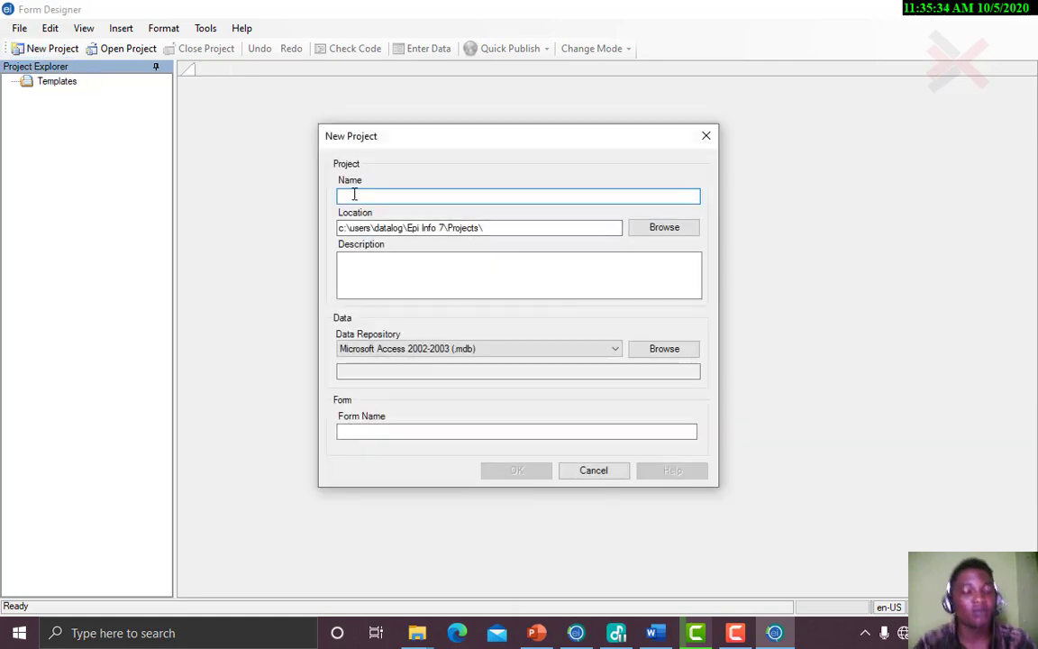
pyautogui.write('DatalogTutorials')
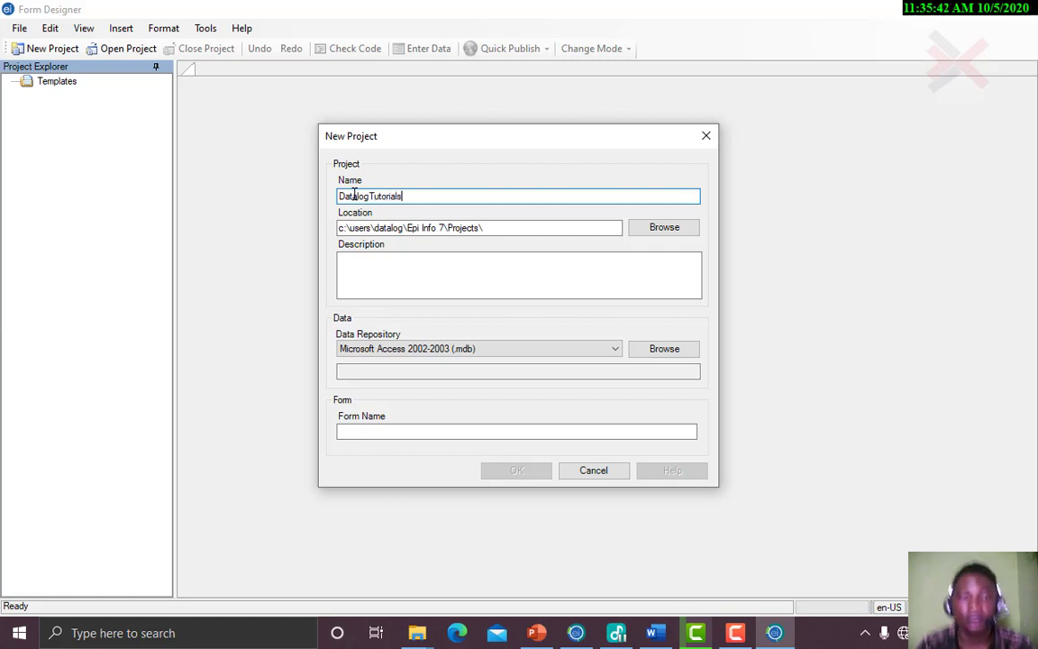
pyautogui.press('Tab')
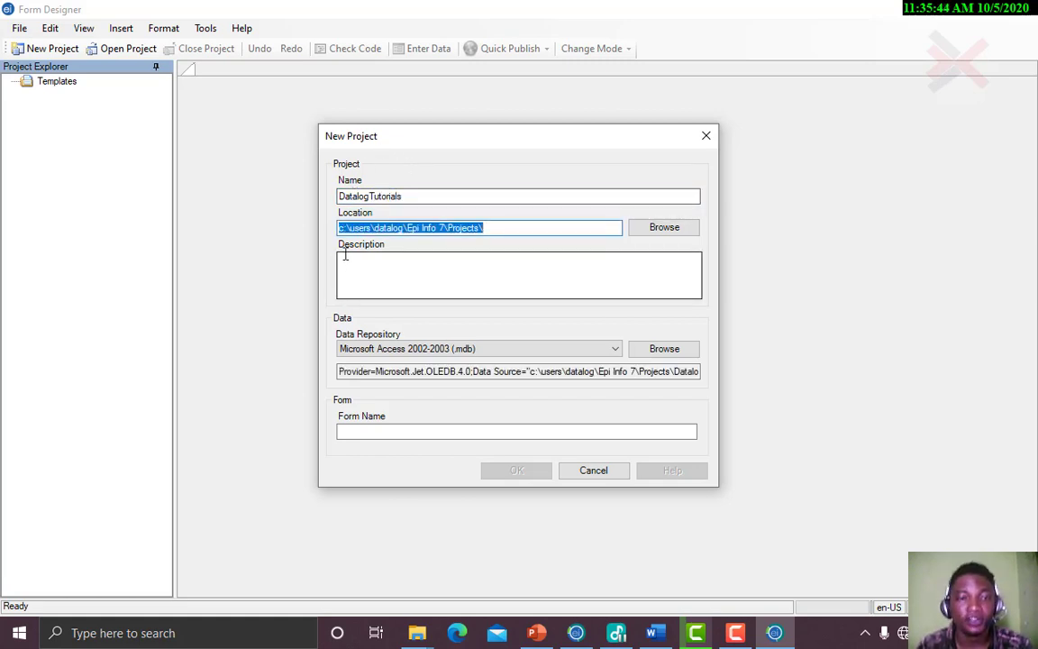
pyautogui.click(344, 256)
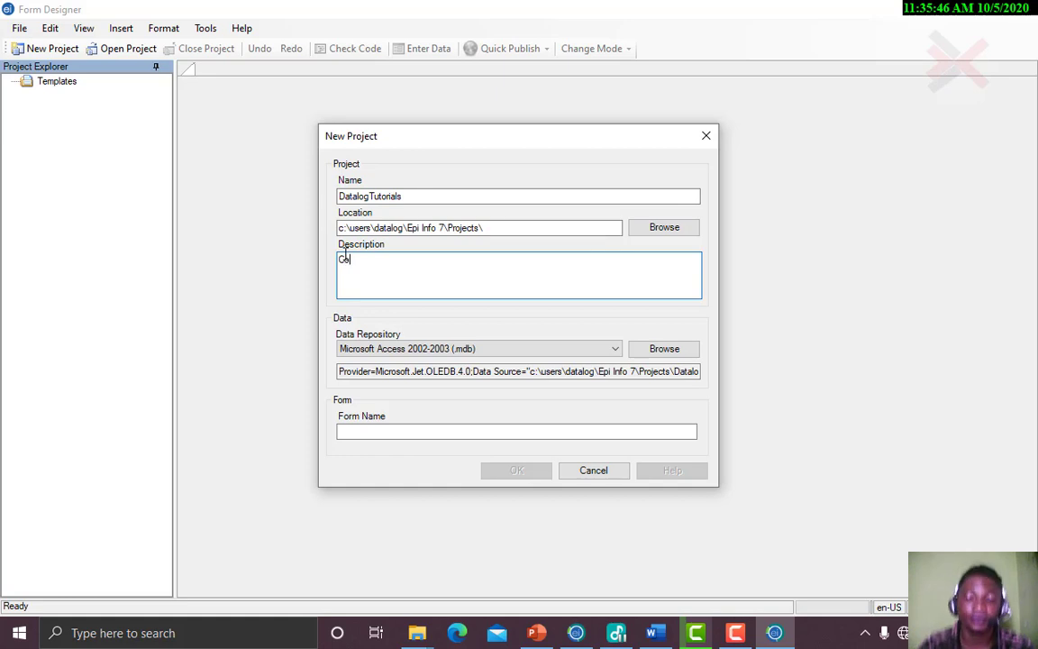
pyautogui.write('Community ')
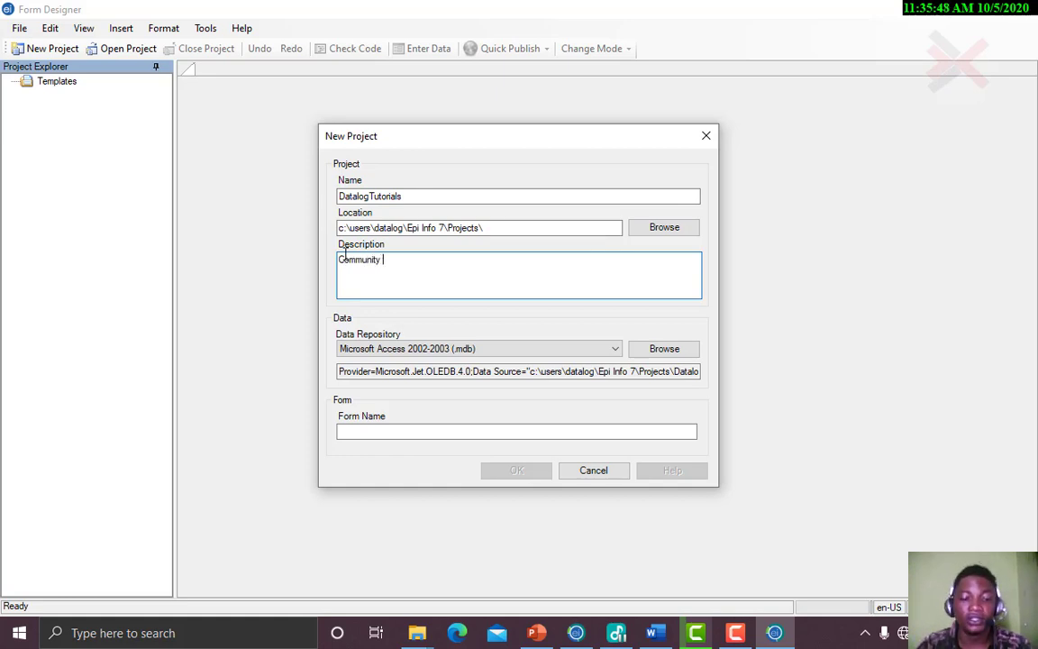
pyautogui.write('Entry Diagn')
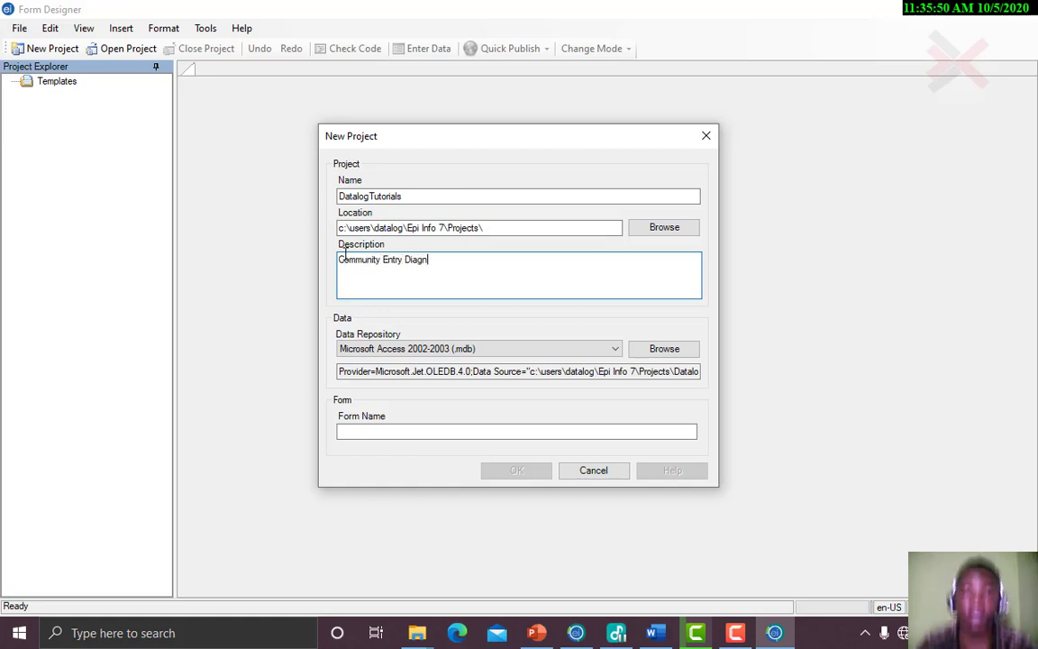
pyautogui.write('osis')
pyautogui.press('Tab')
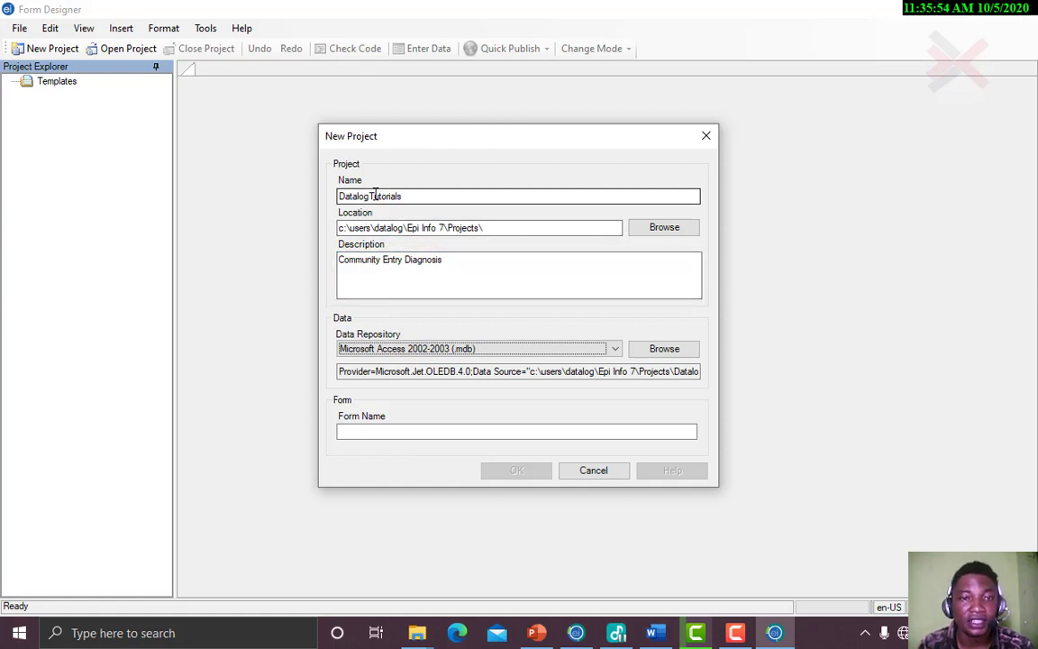
# Try adding a space to the project name as "Datalog Tutorials", and restore it to DatalogTutorials
pyautogui.moveTo(370, 195)
pyautogui.mouseDown()
pyautogui.moveTo(406, 235)
pyautogui.moveTo(373, 199)
pyautogui.mouseUp()
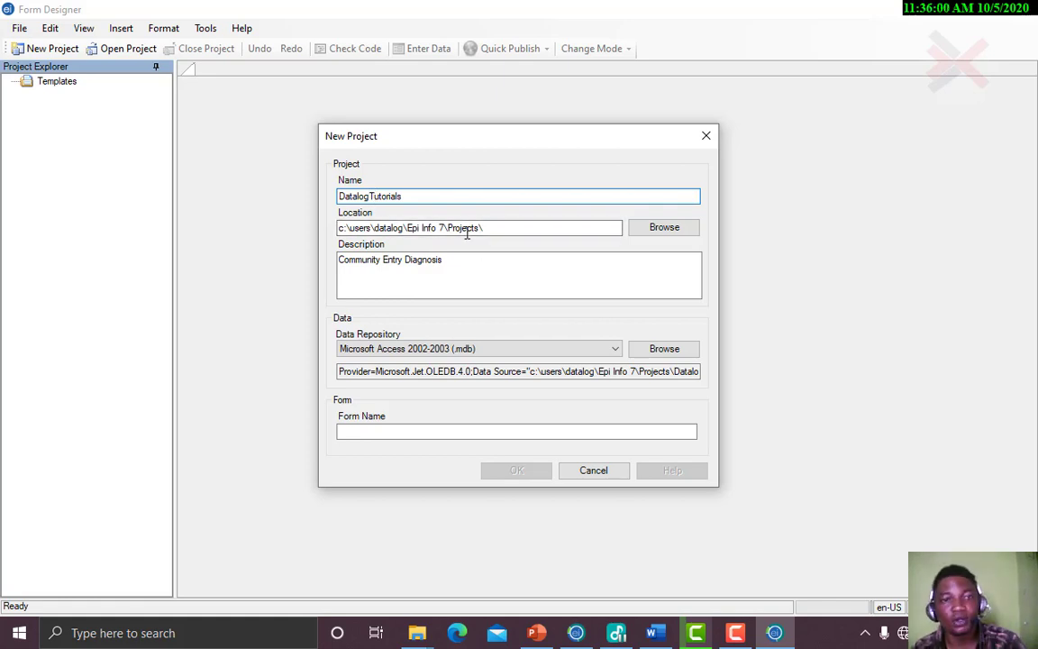
pyautogui.click(433, 200)
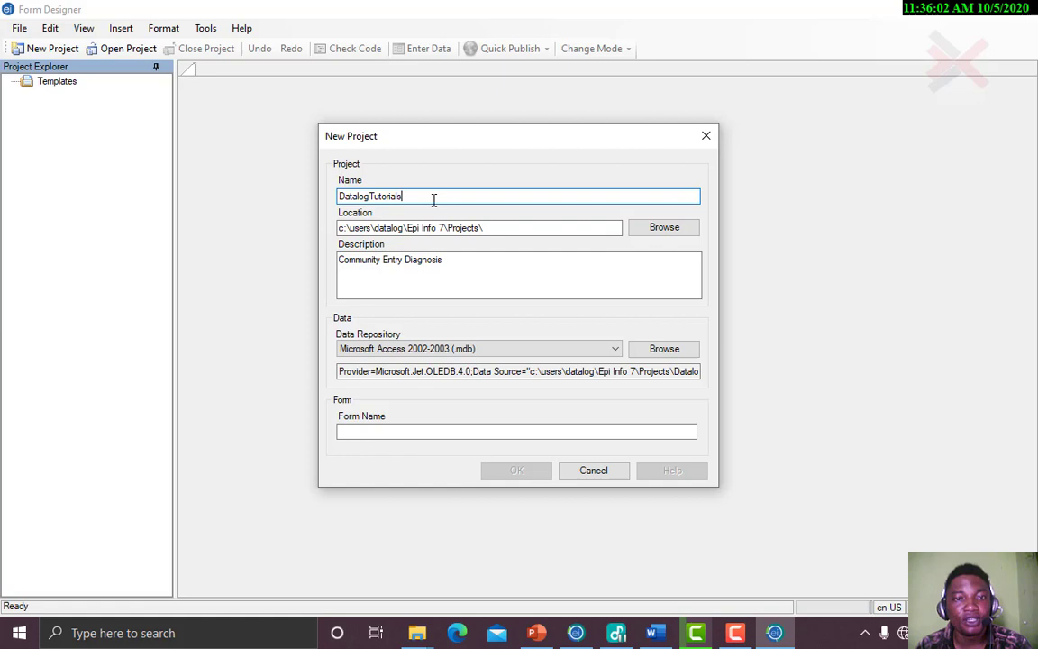
pyautogui.click(369, 197)
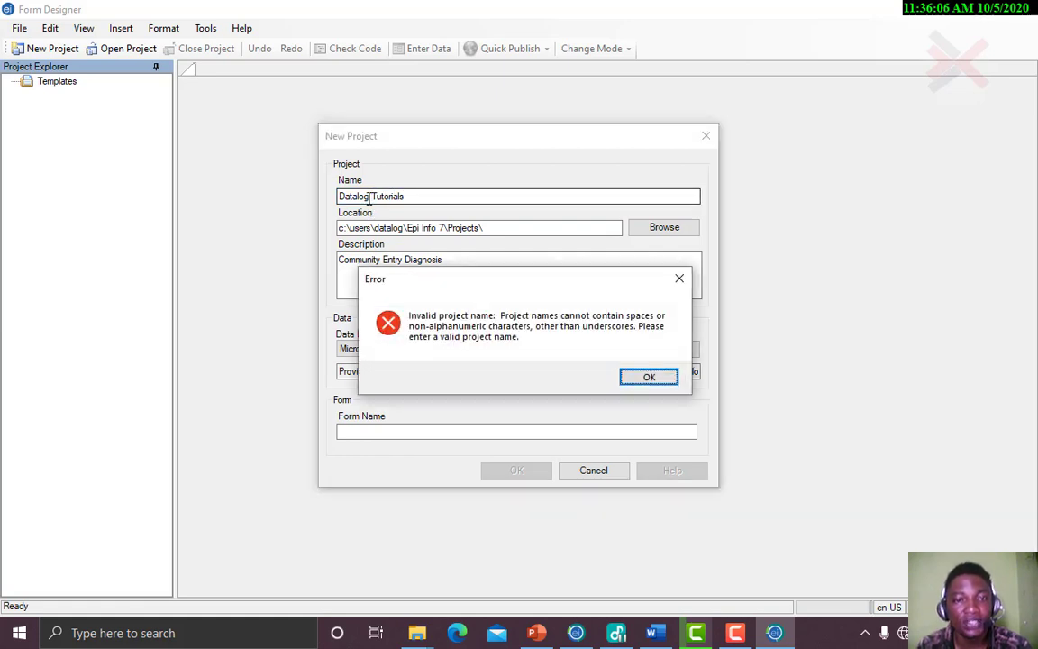
pyautogui.click(630, 378)
pyautogui.click(373, 198)
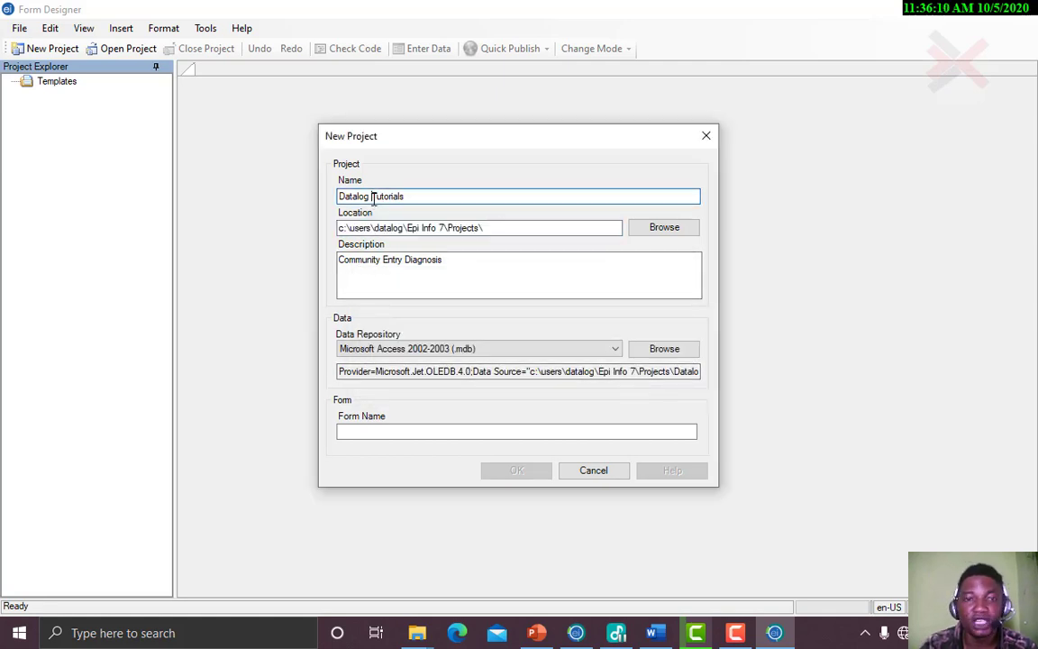
pyautogui.press('BackSpace')
pyautogui.click(470, 261)
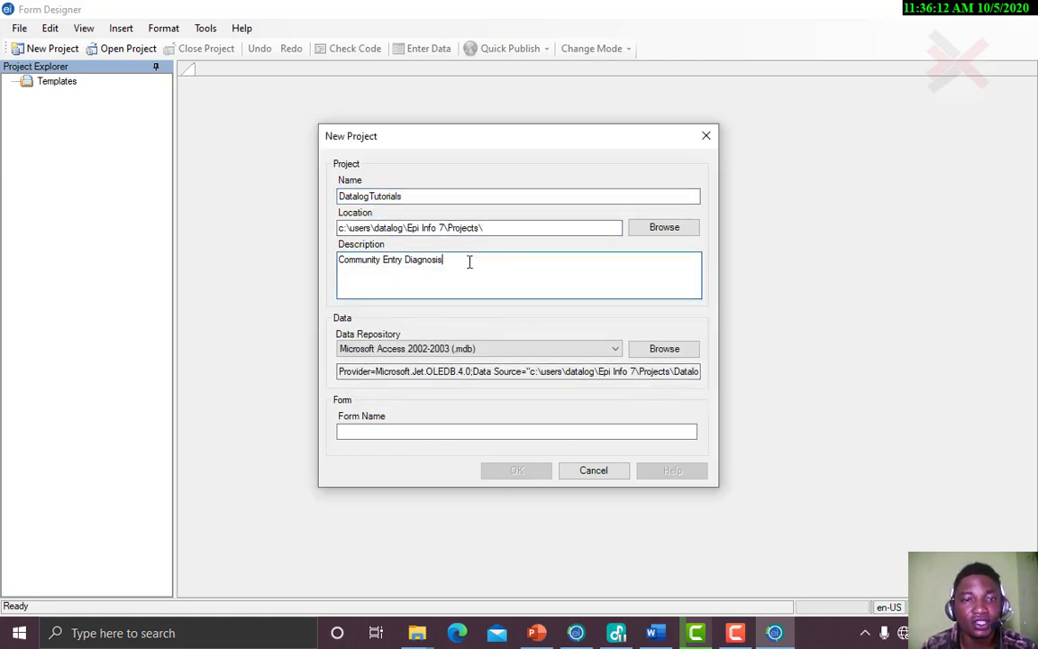
# Name the project's form CommunityDiagnosis without a space and create the project
pyautogui.click(409, 433)
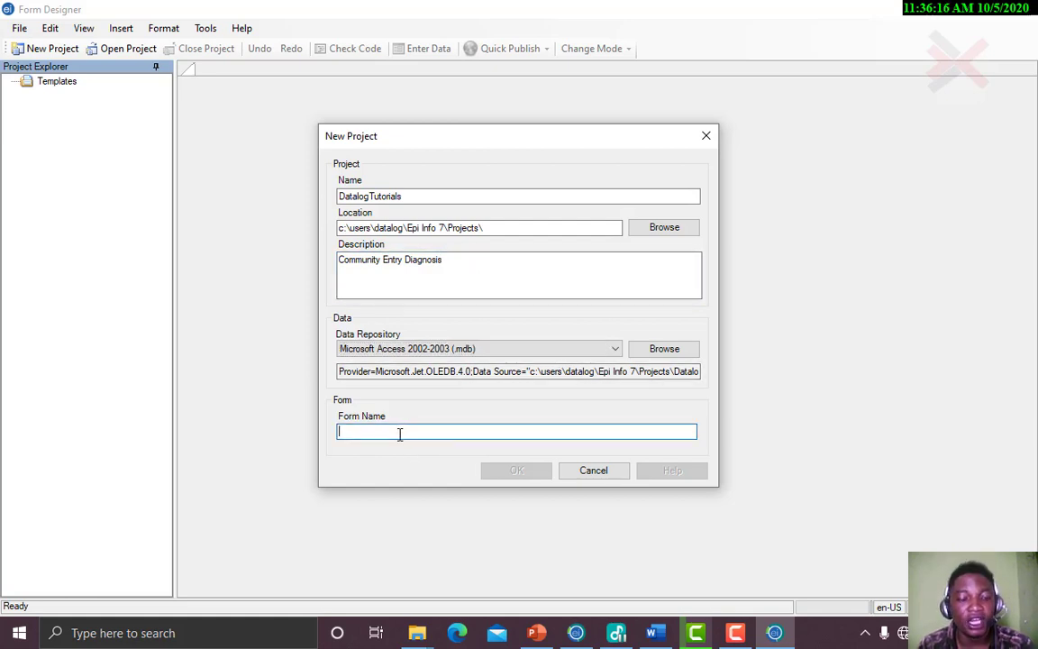
pyautogui.write('Community Diagnosis')
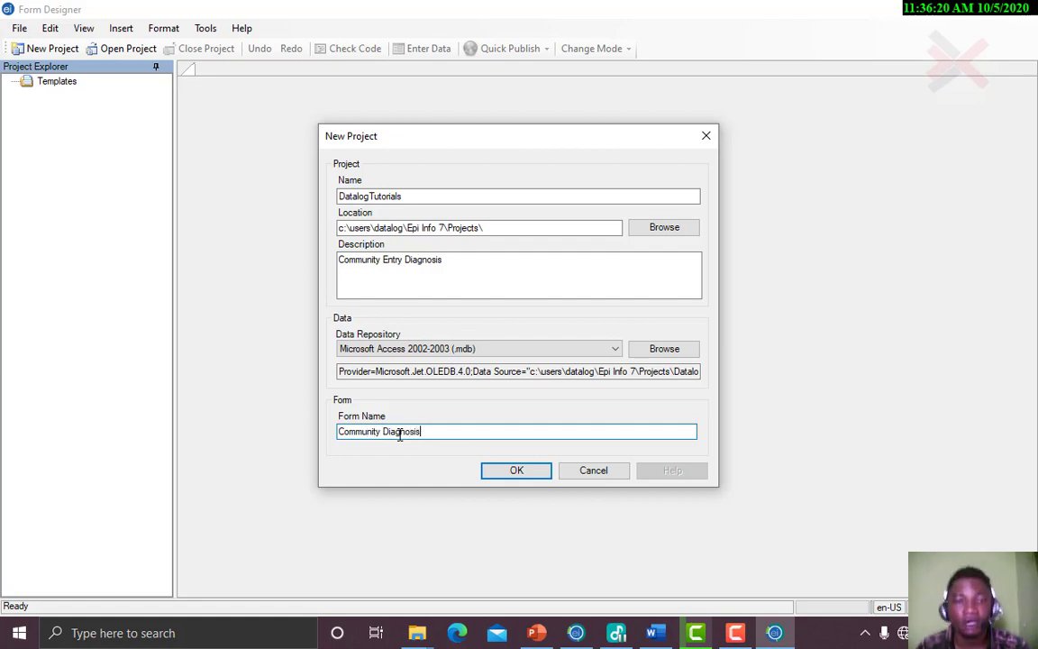
pyautogui.click(532, 472)
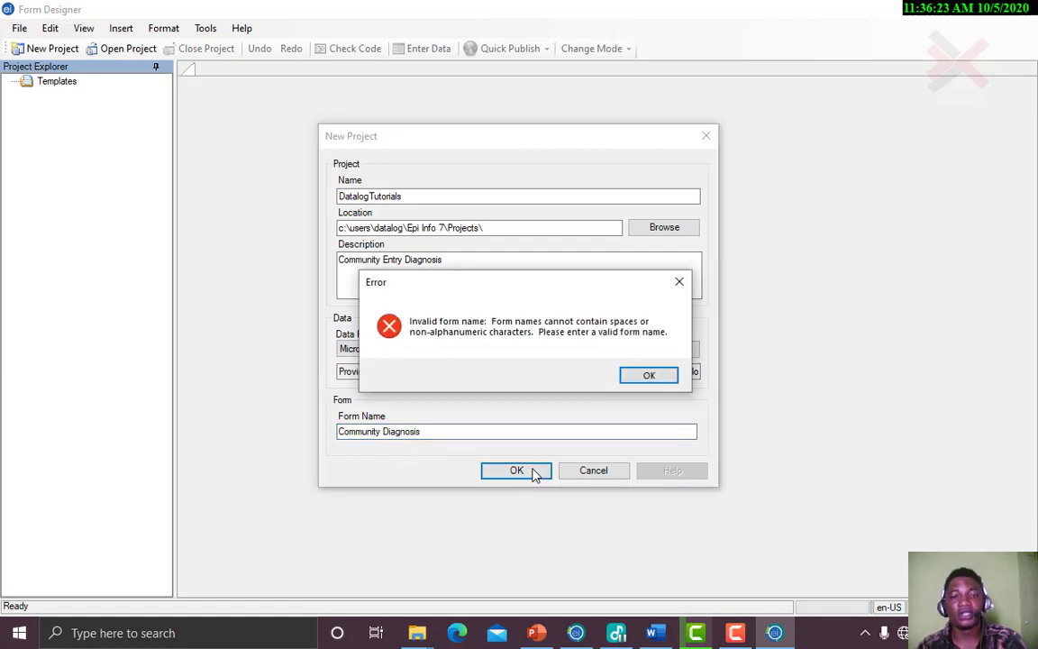
pyautogui.click(640, 379)
pyautogui.click(384, 434)
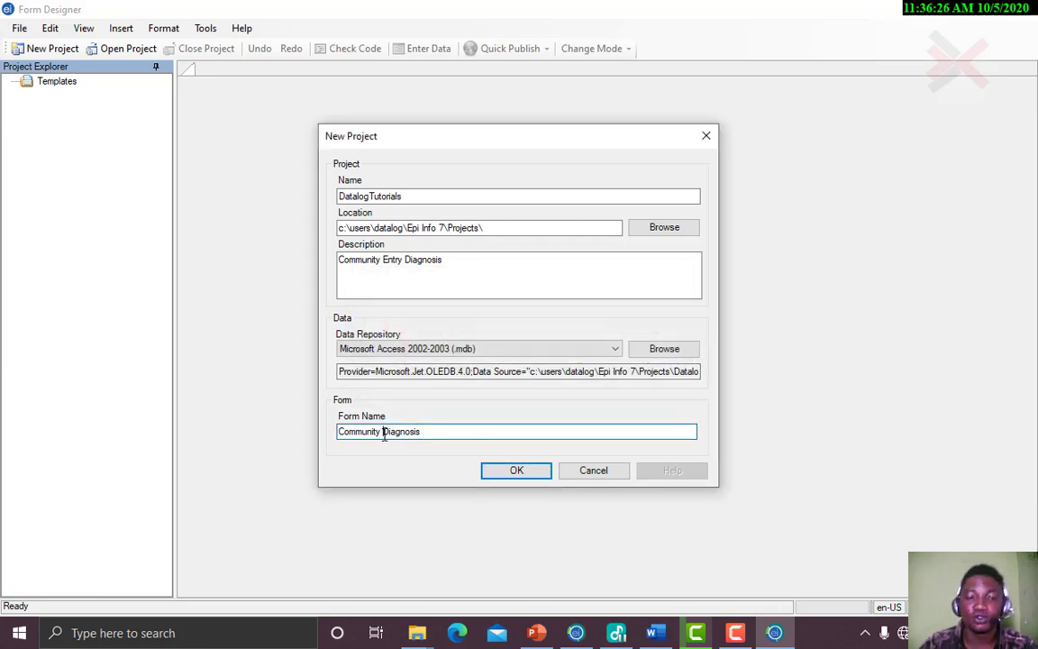
pyautogui.press('BackSpace')
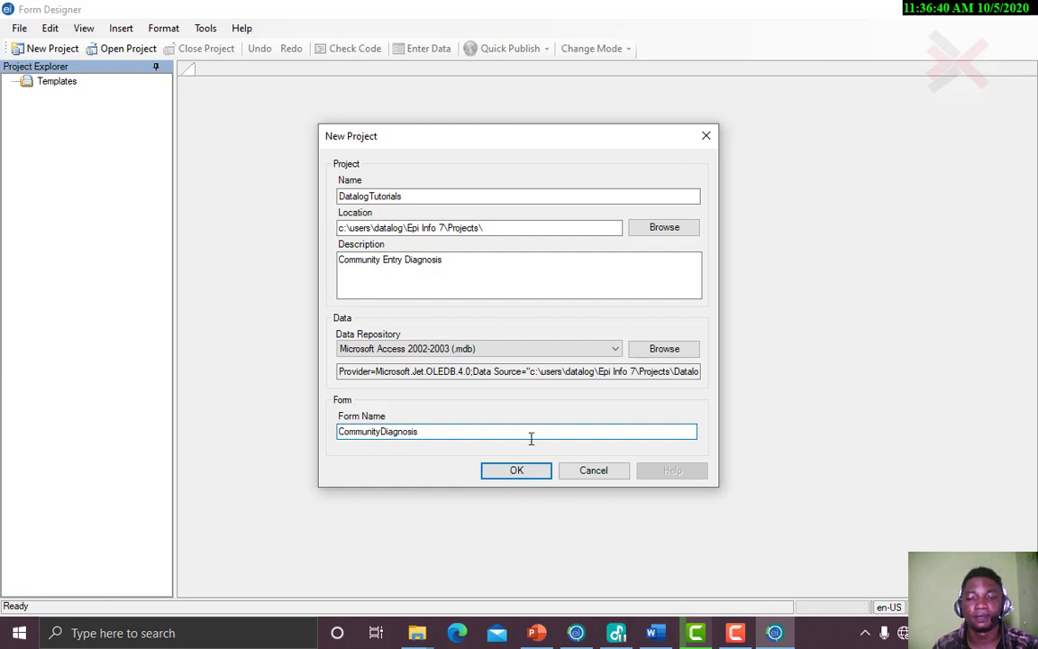
pyautogui.press('Return')
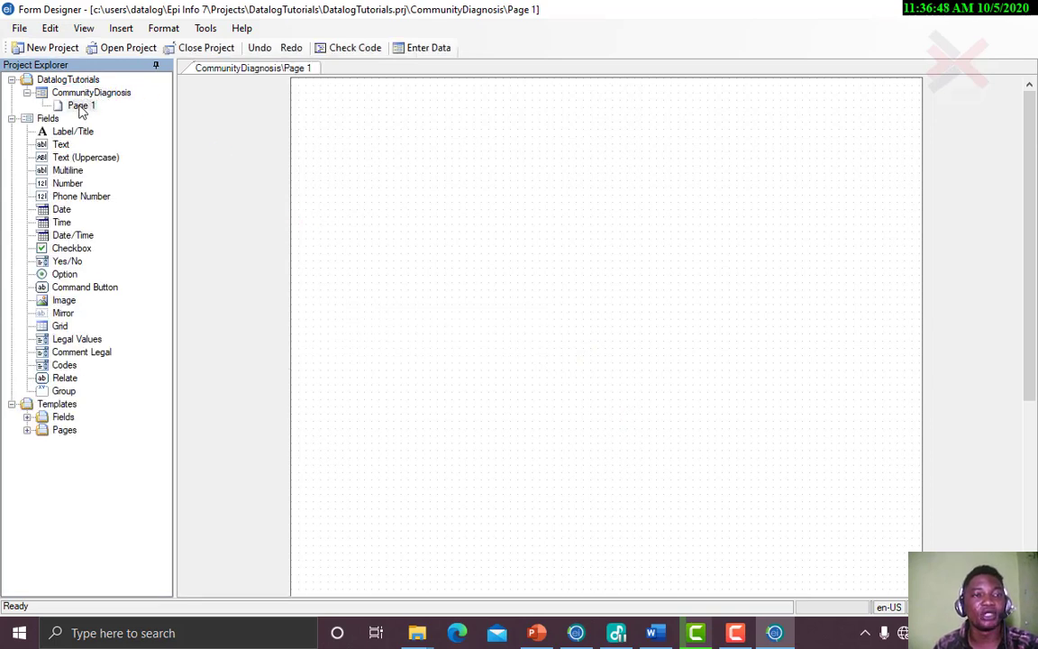
# Look at the community diagnosis questionnaire in Word to see what Page 1 needs, and return to Form Designer
pyautogui.click(81, 105)
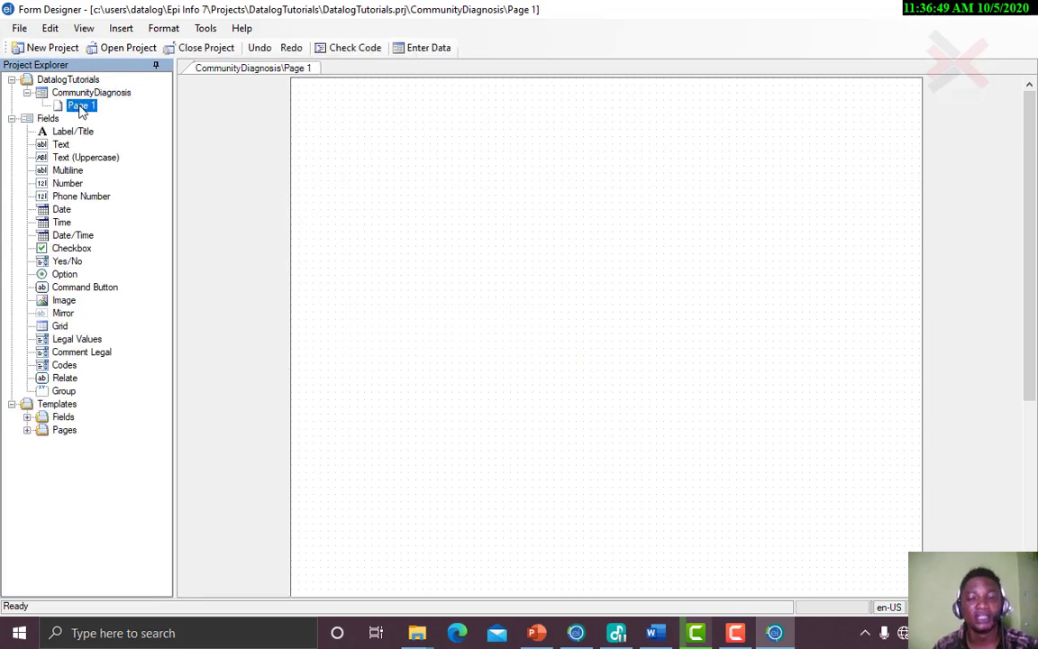
pyautogui.click(649, 639)
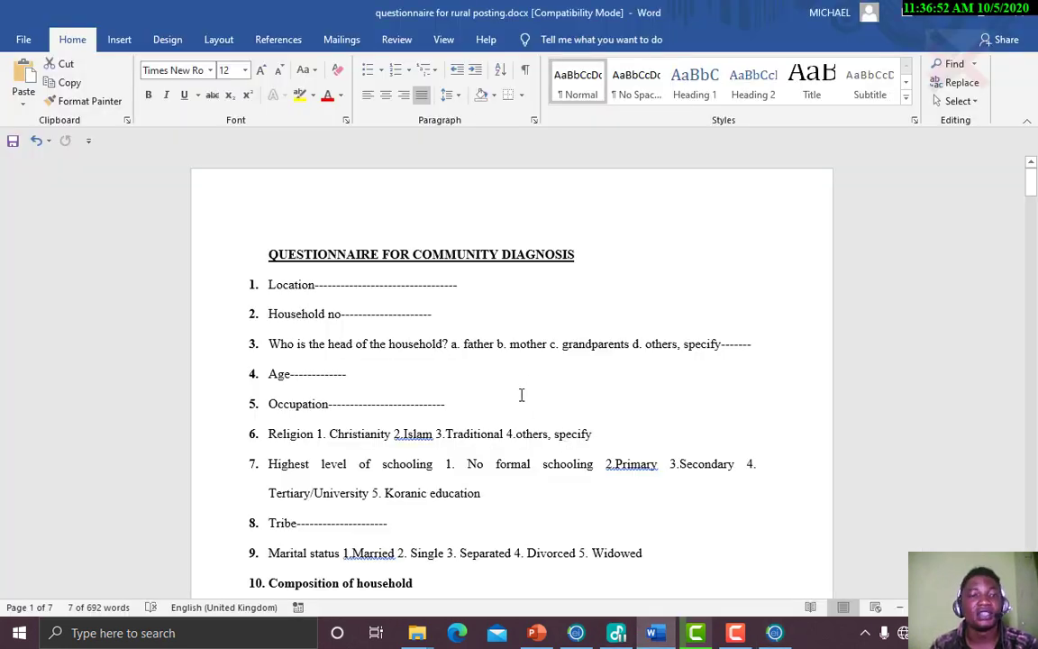
pyautogui.click(459, 365)
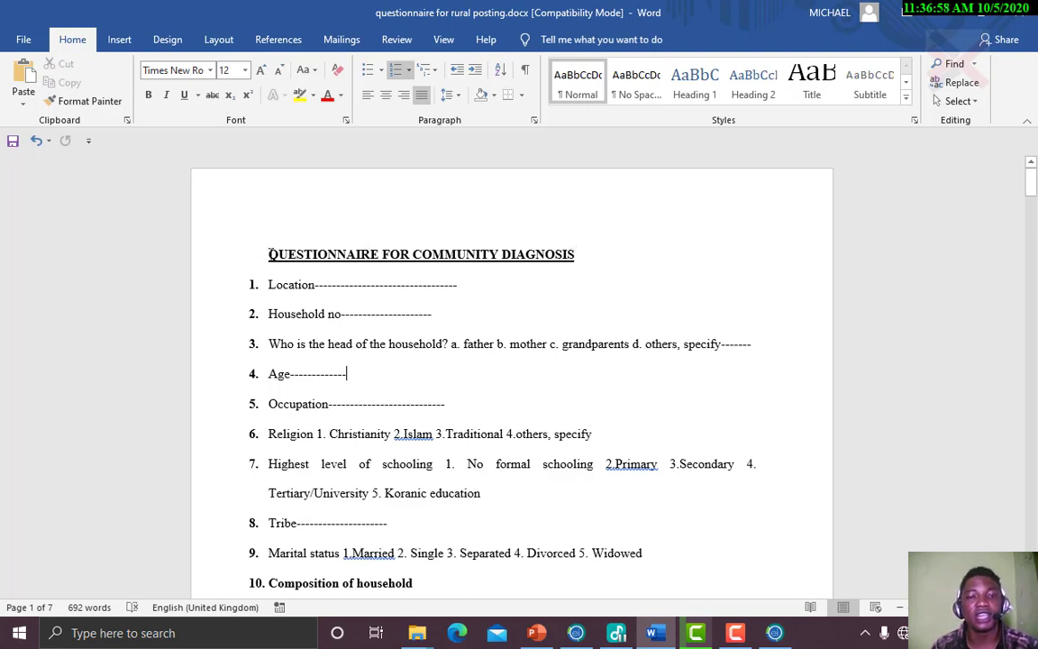
pyautogui.click(774, 633)
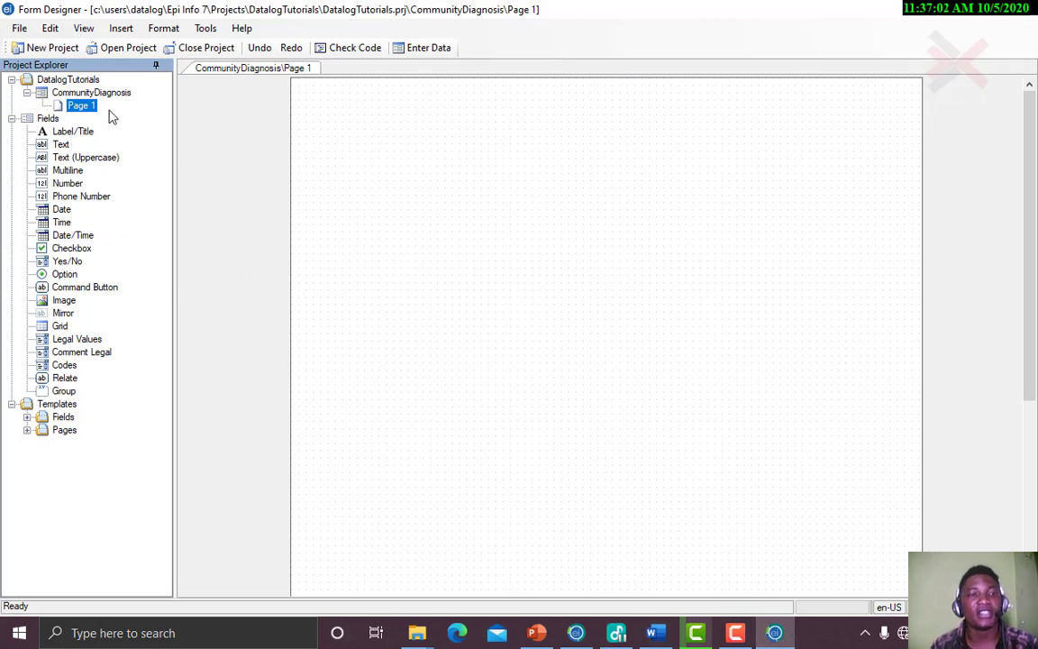
pyautogui.click(59, 133)
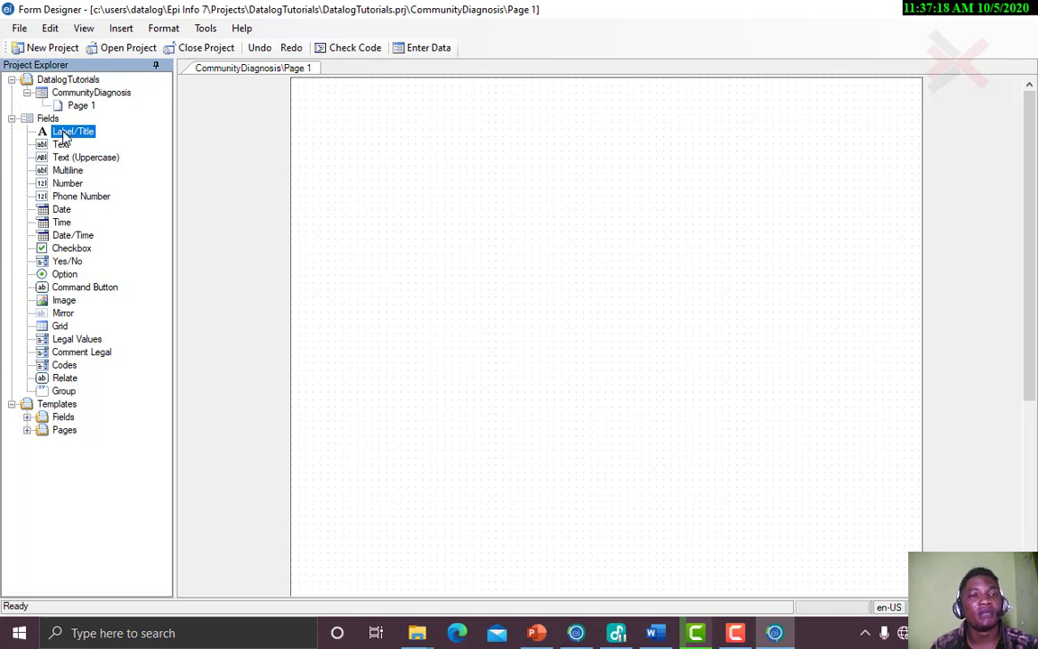
pyautogui.moveTo(63, 135); pyautogui.dragTo(419, 144)
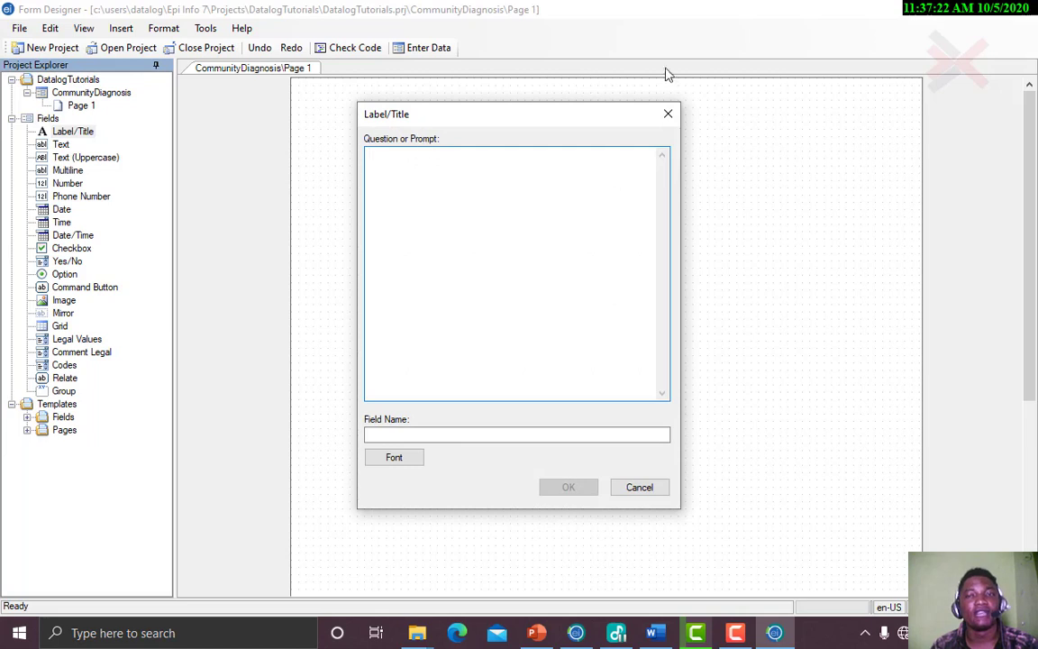
pyautogui.click(665, 117)
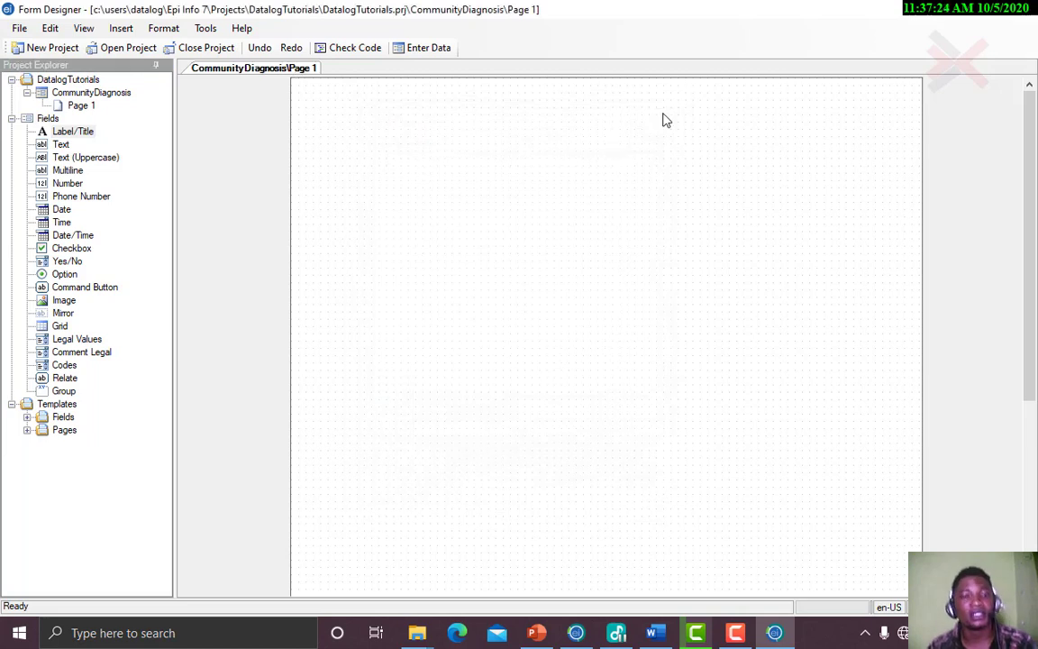
# Start a new Label/Title field on Page 1 and copy the Word heading "QUESTIONNAIRE FOR COMMUNITY DIAGNOSIS" in as its prompt
pyautogui.rightClick(535, 163)
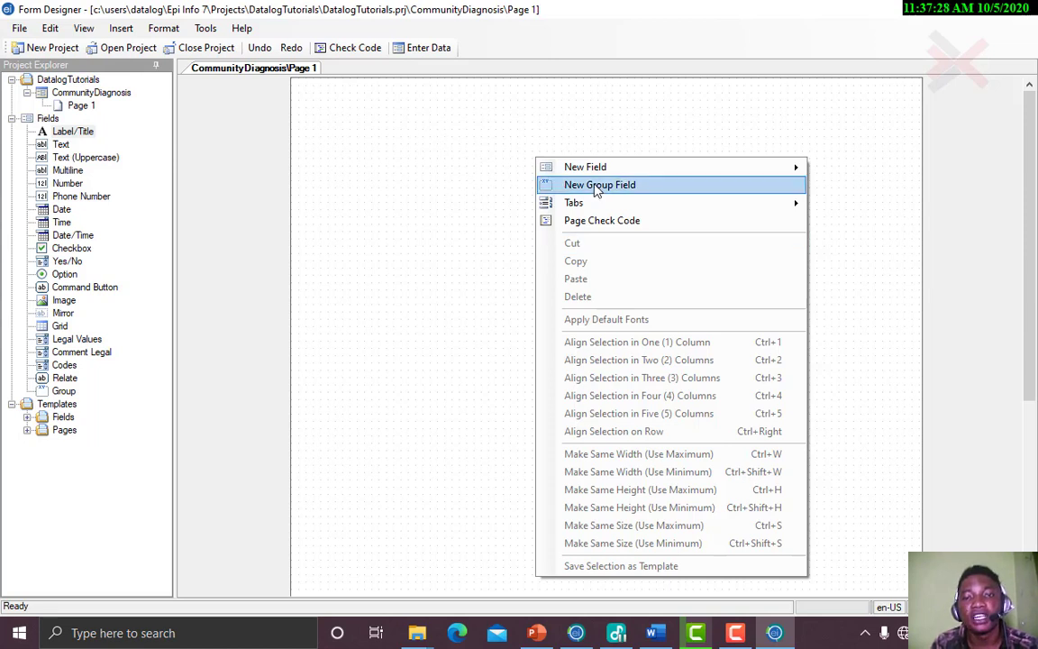
pyautogui.moveTo(581, 170)
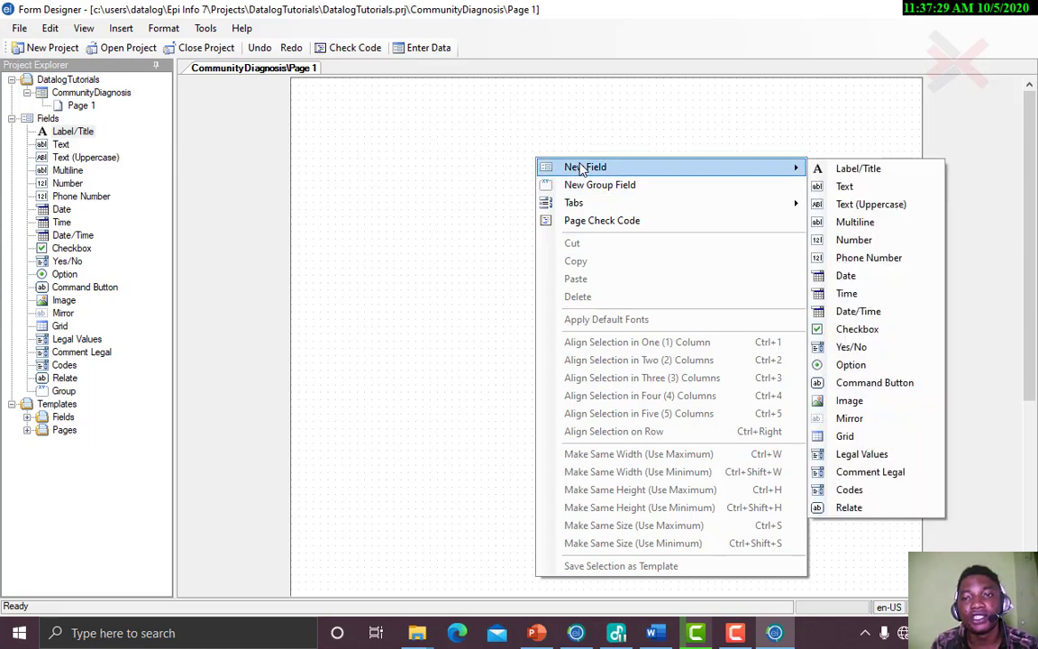
pyautogui.click(841, 175)
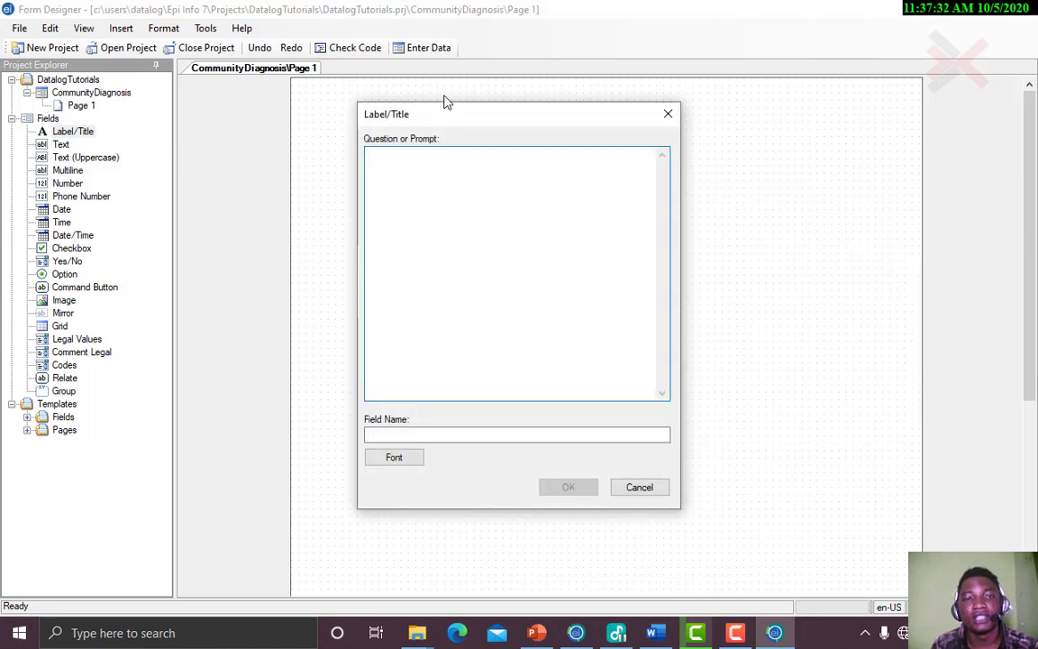
pyautogui.click(653, 633)
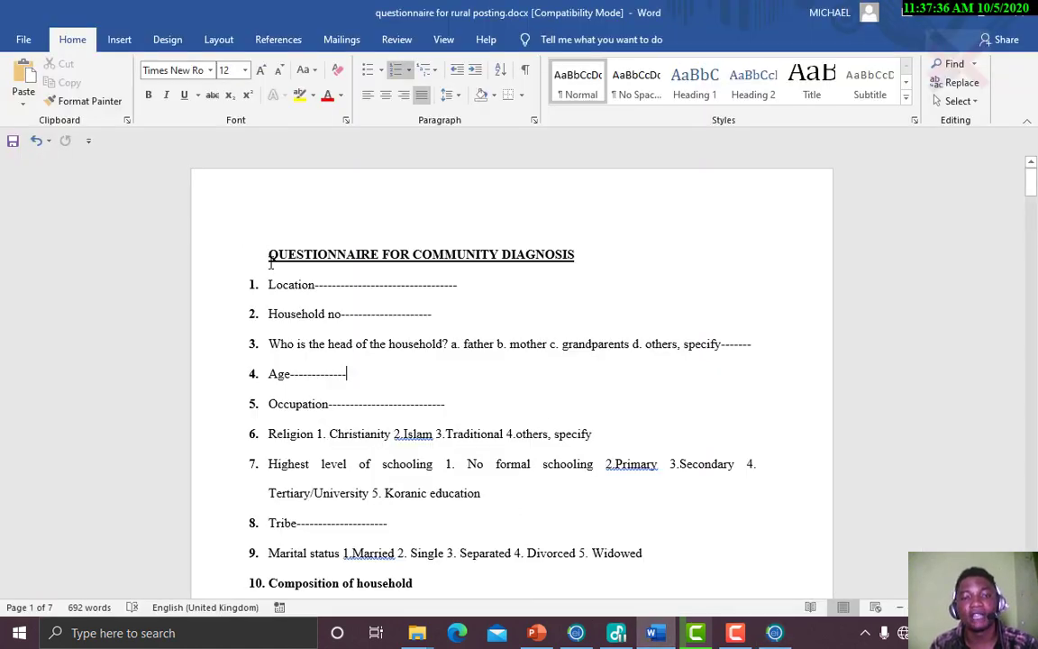
pyautogui.moveTo(271, 262); pyautogui.dragTo(579, 266)
pyautogui.hotkey('ctrl', 'c')
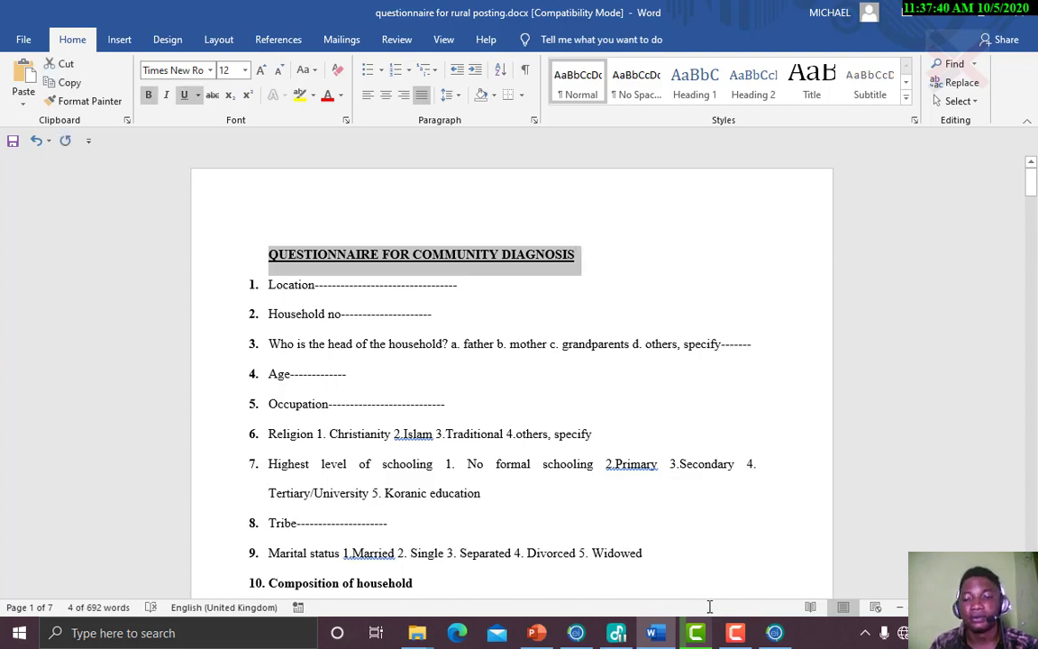
pyautogui.moveTo(775, 633)
pyautogui.click(753, 559)
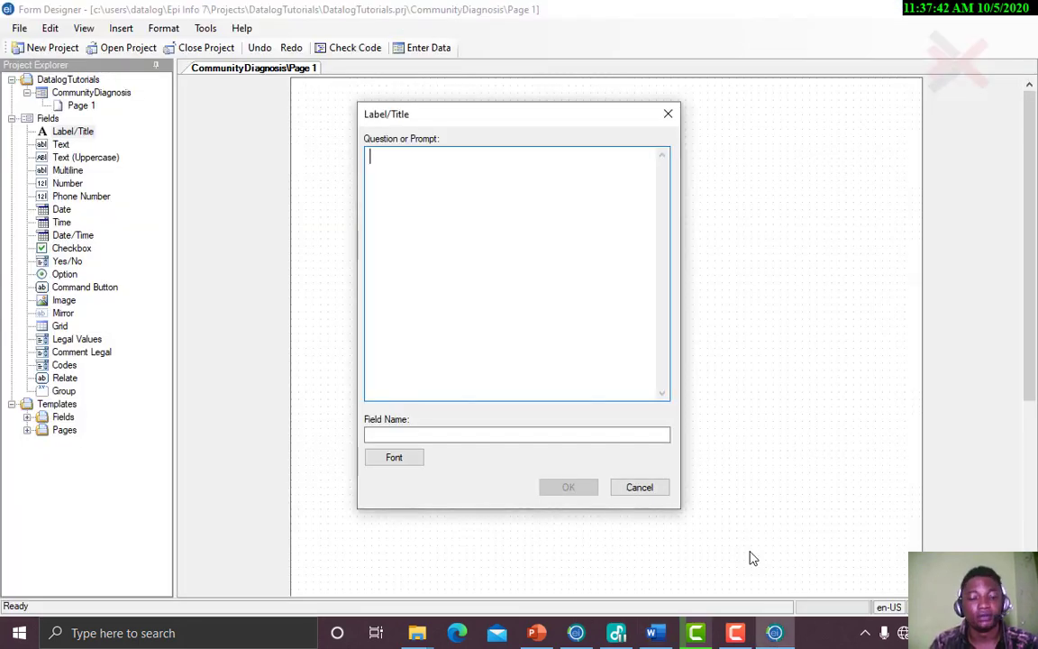
pyautogui.hotkey('ctrl', 'v')
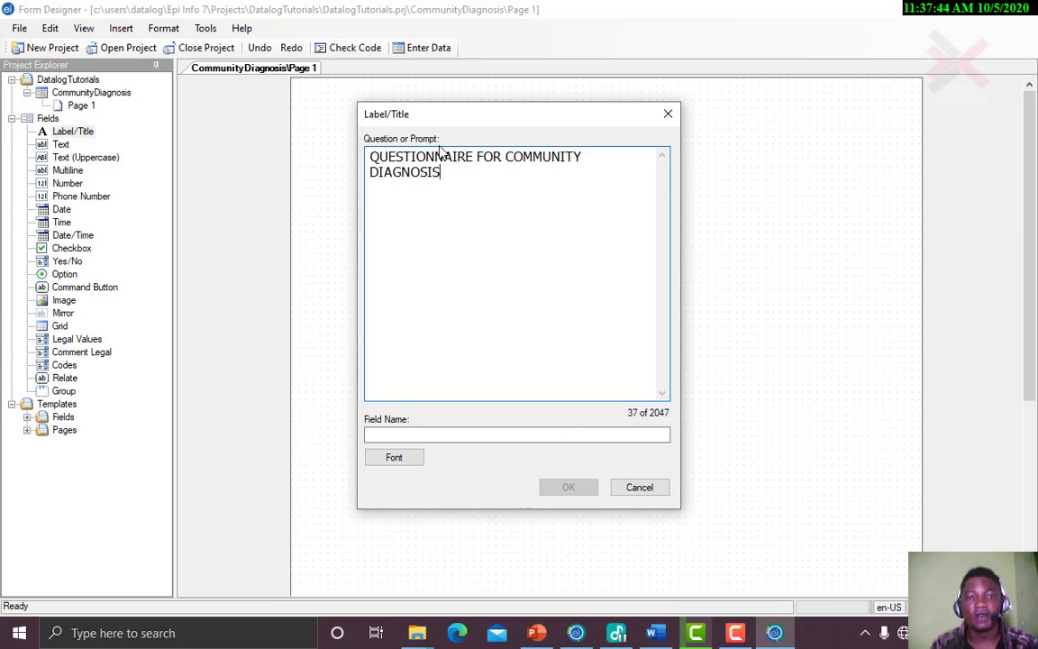
# Name the label field Title in place of the suggested field name
pyautogui.moveTo(441, 174); pyautogui.dragTo(370, 158)
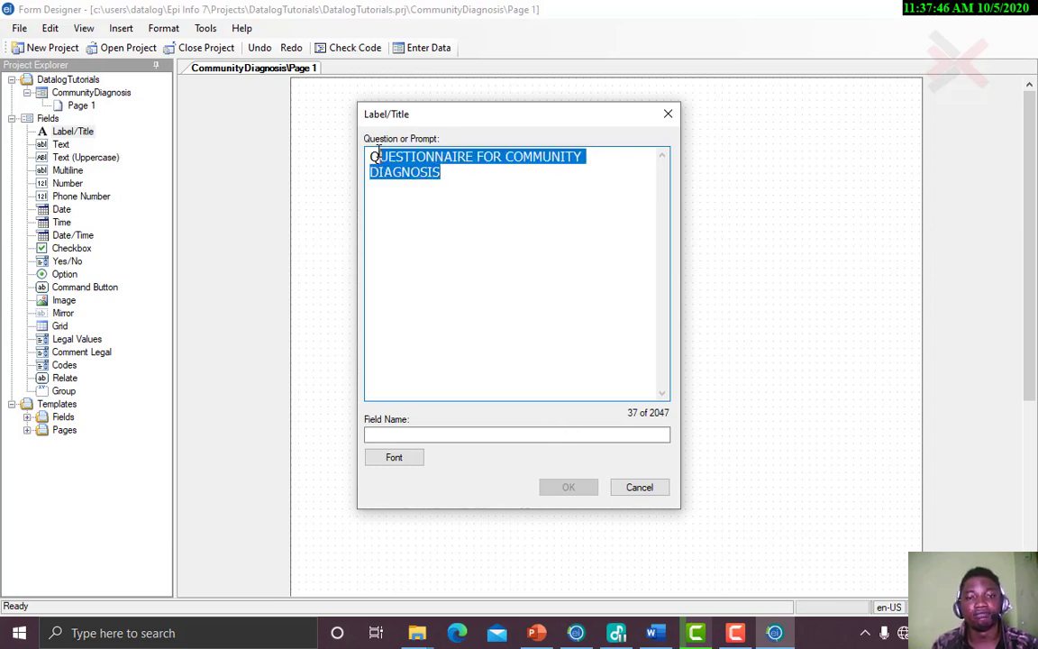
pyautogui.click(423, 360)
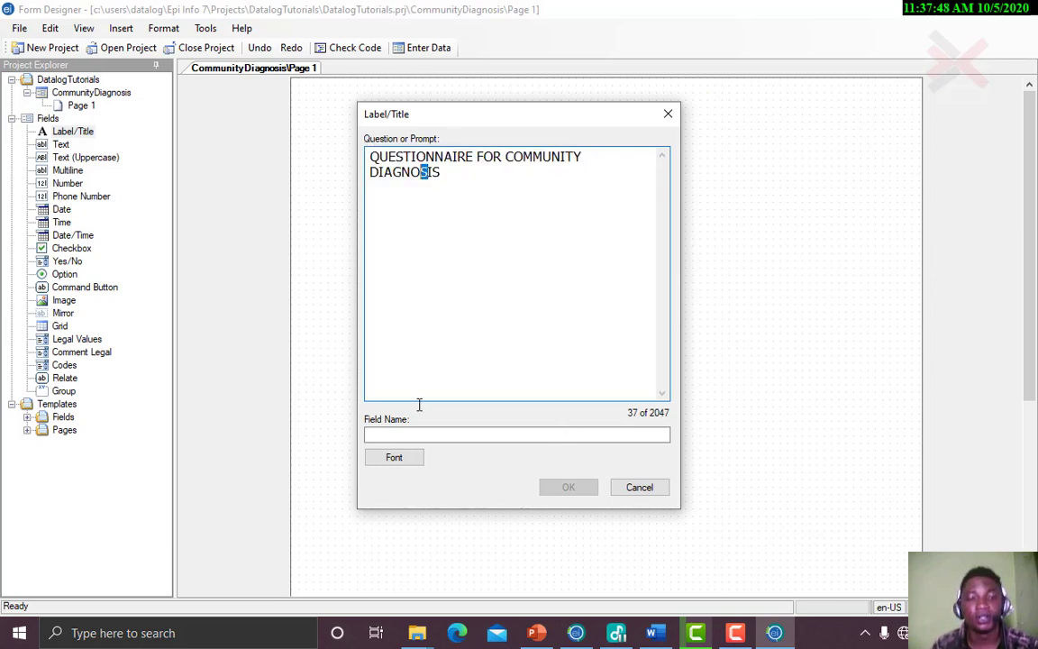
pyautogui.click(414, 434)
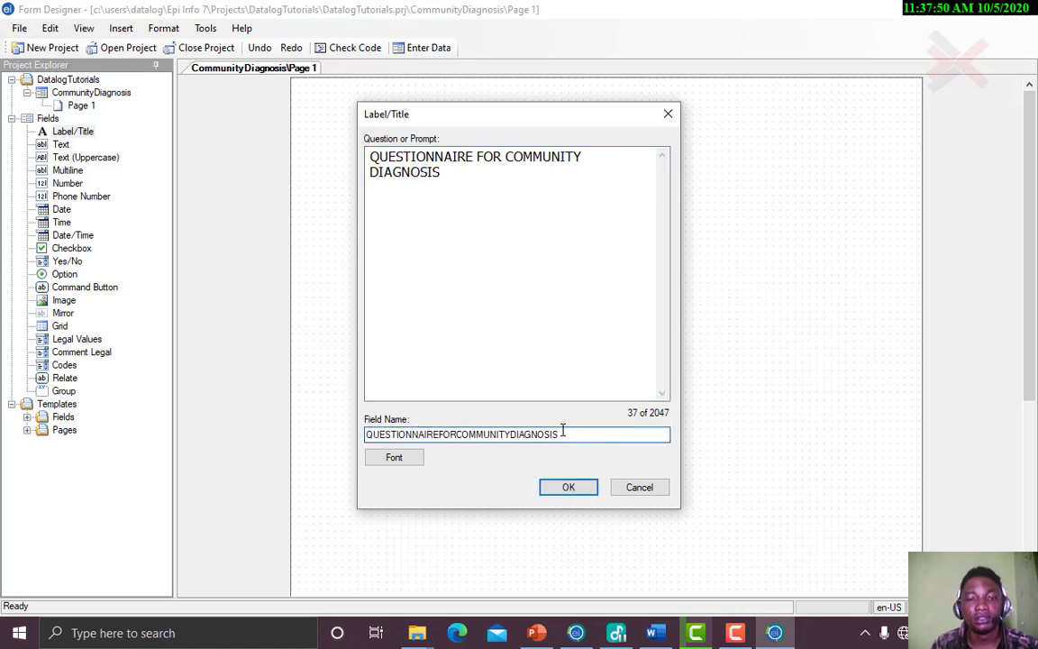
pyautogui.moveTo(559, 433); pyautogui.dragTo(348, 433)
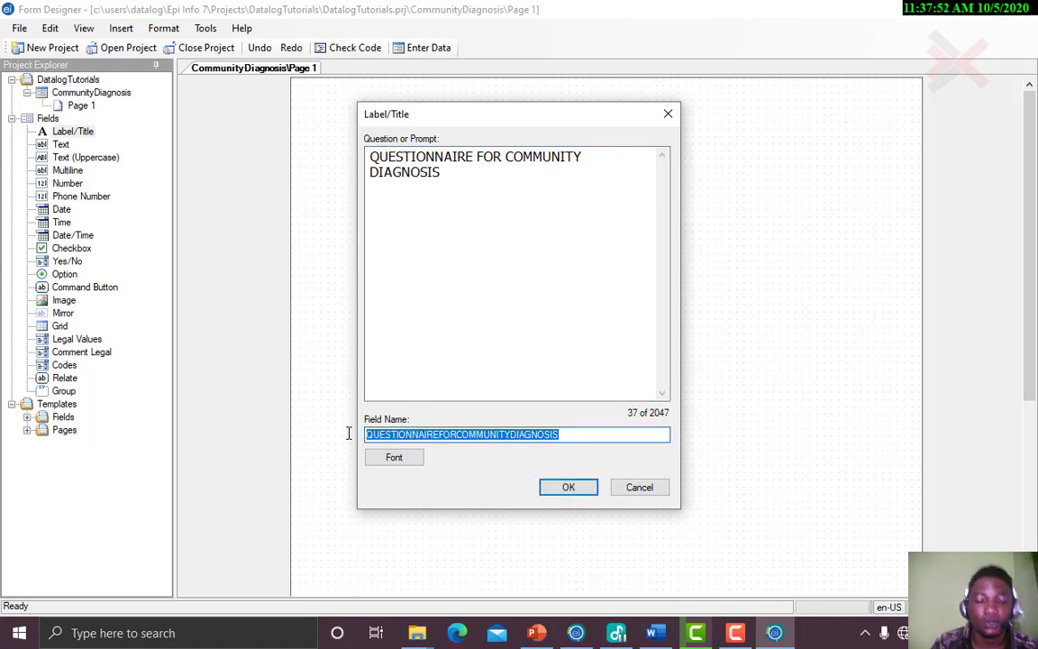
pyautogui.write('title')
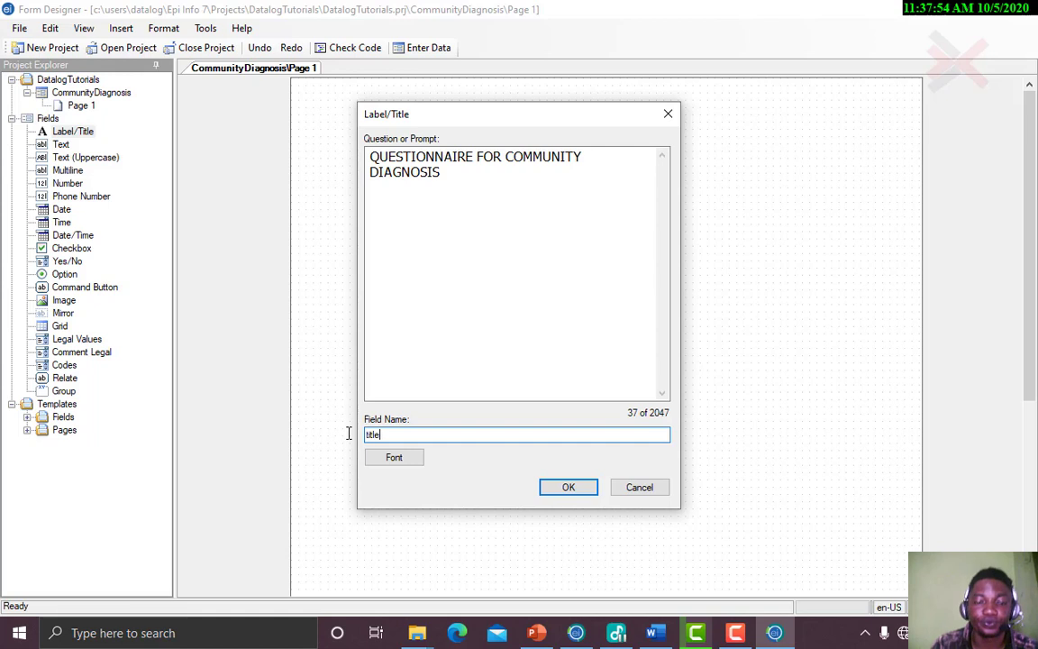
pyautogui.press('BackSpace')
pyautogui.press('BackSpace')
pyautogui.press('BackSpace')
pyautogui.press('BackSpace')
pyautogui.press('BackSpace')
pyautogui.write('Titl')
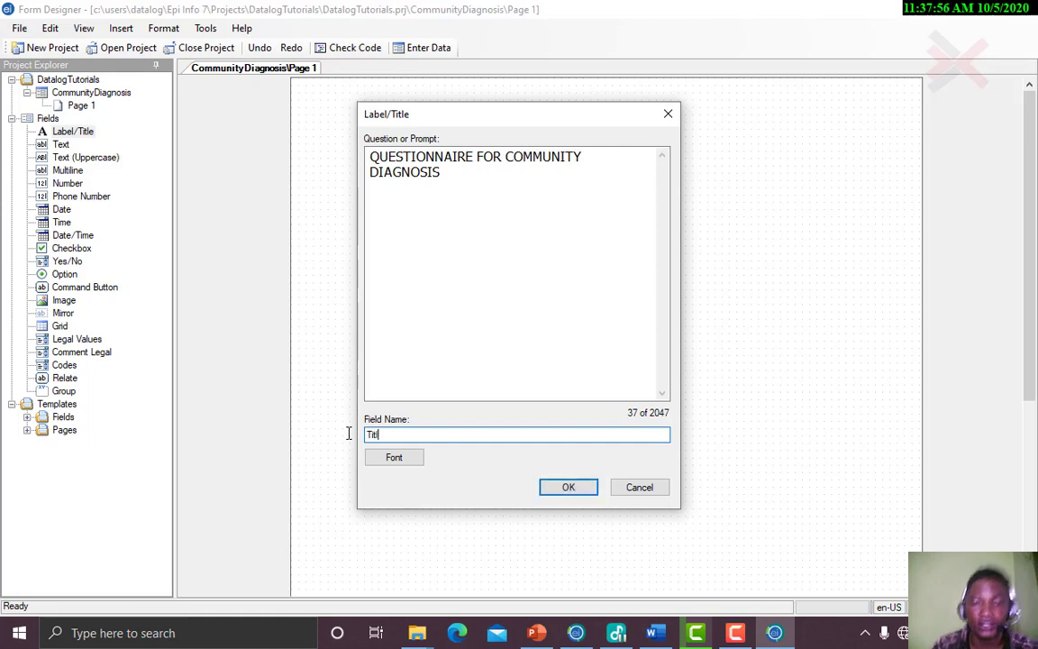
pyautogui.write('e')
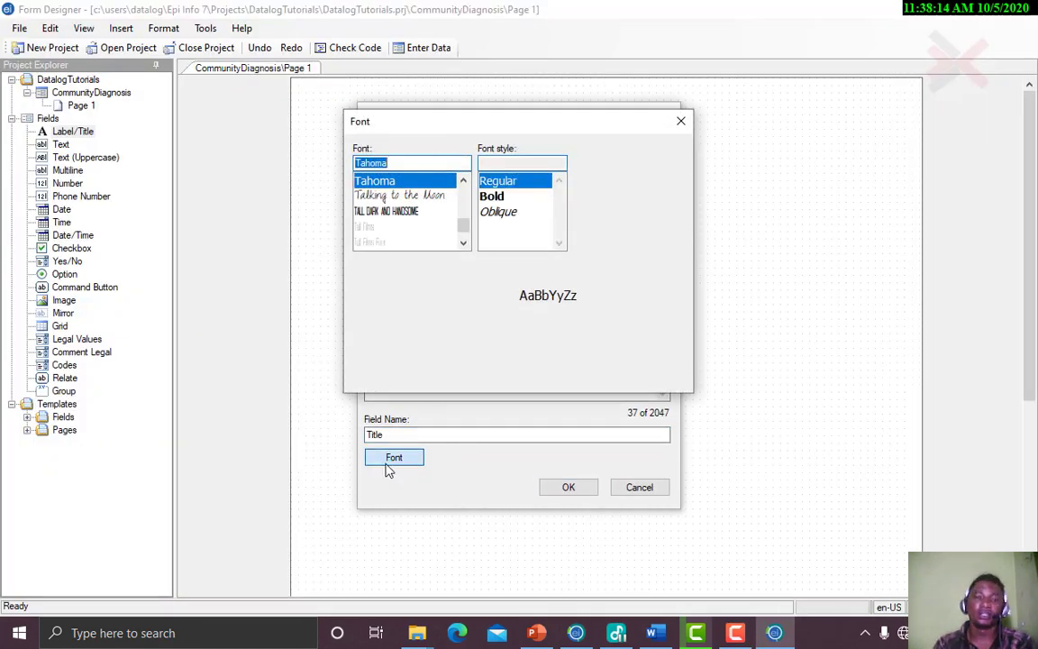
# Set the title label's font to Sylfaen, bold, size 16, and place the label on Page 1
pyautogui.click(500, 199)
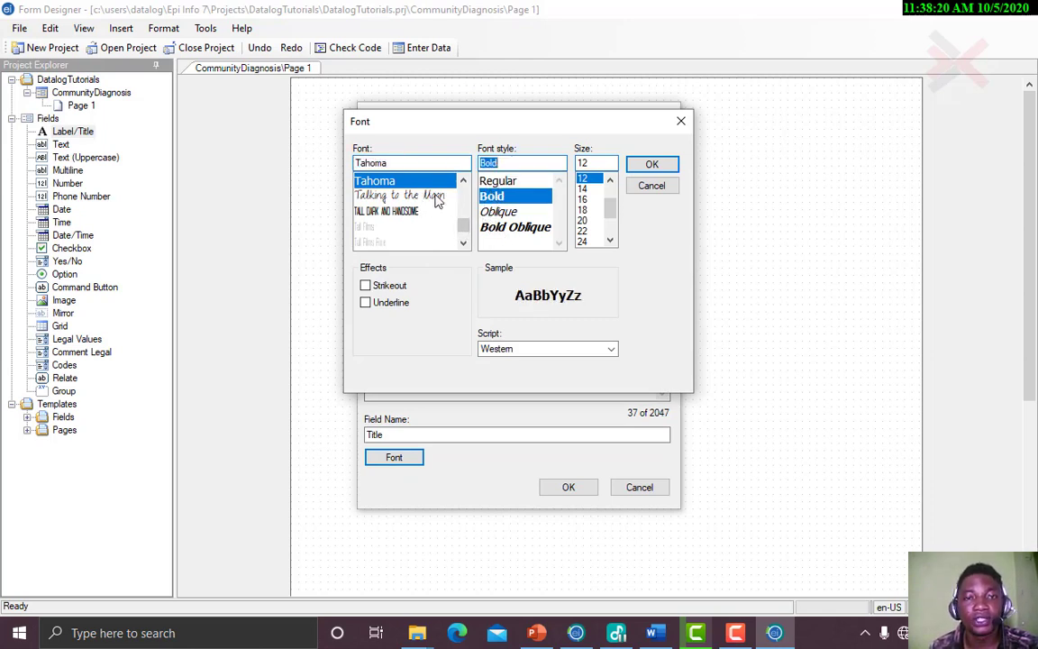
pyautogui.click(463, 182)
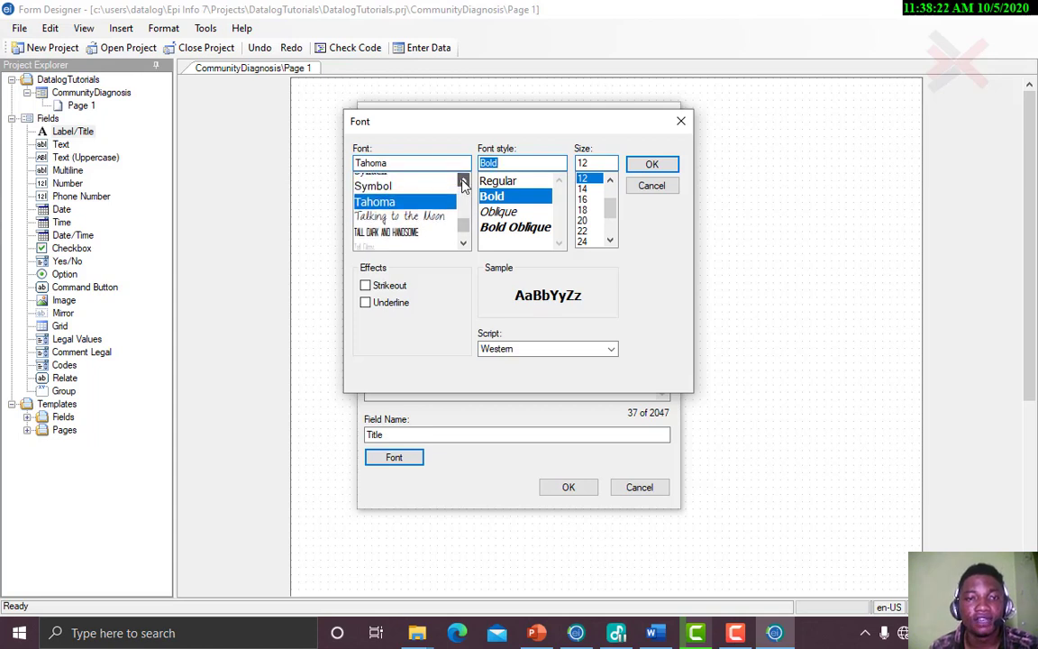
pyautogui.click(463, 182)
pyautogui.click(463, 182)
pyautogui.click(463, 182)
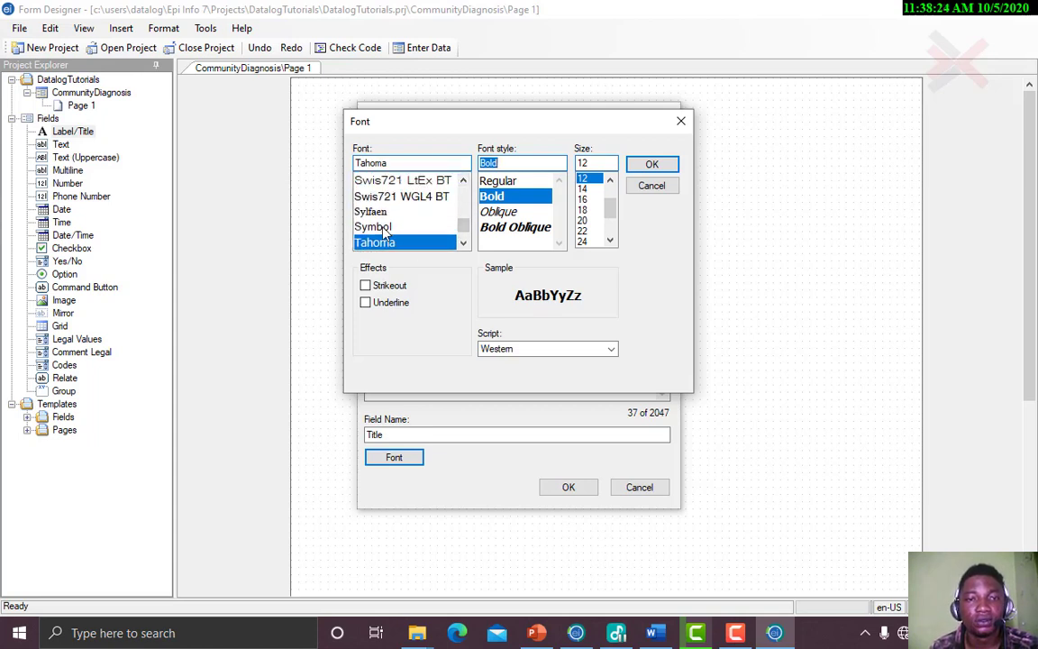
pyautogui.click(384, 231)
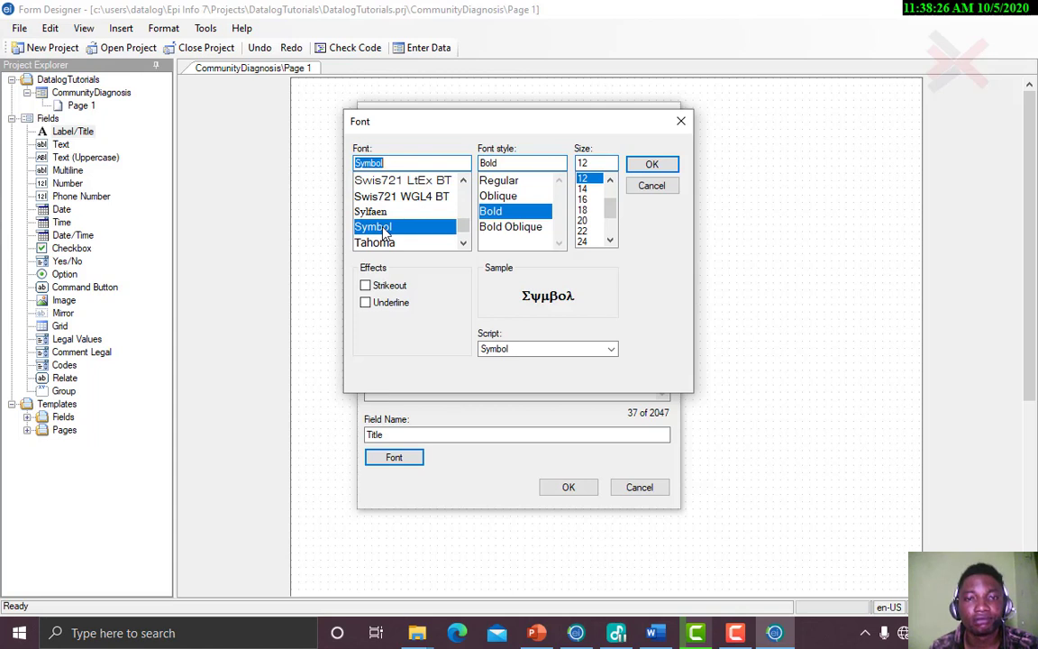
pyautogui.scroll(-1, 396, 212)
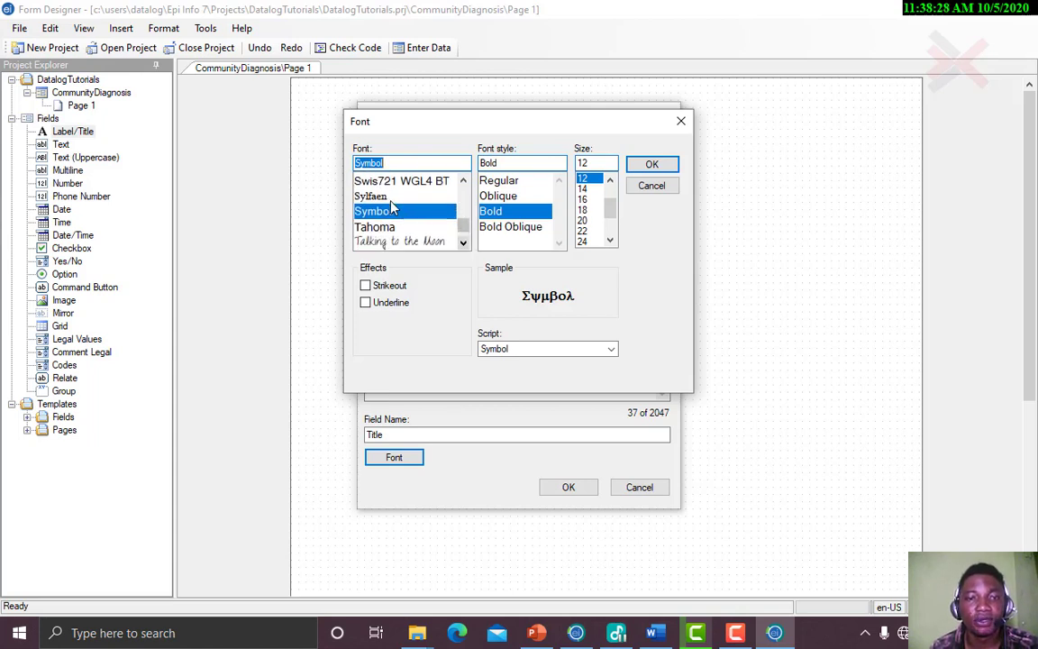
pyautogui.click(373, 202)
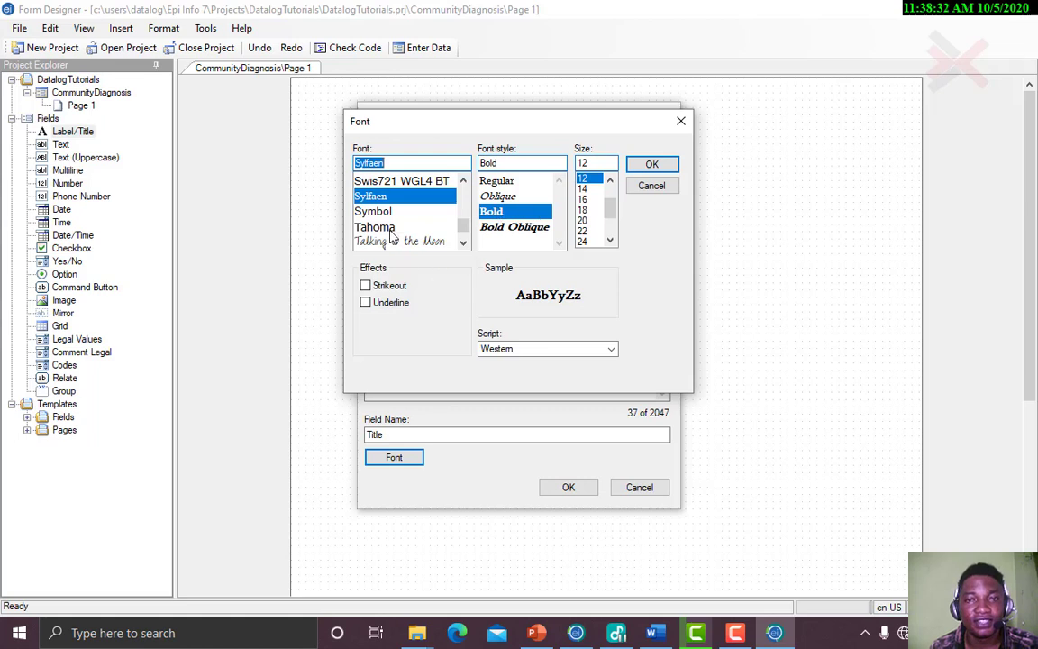
pyautogui.click(582, 199)
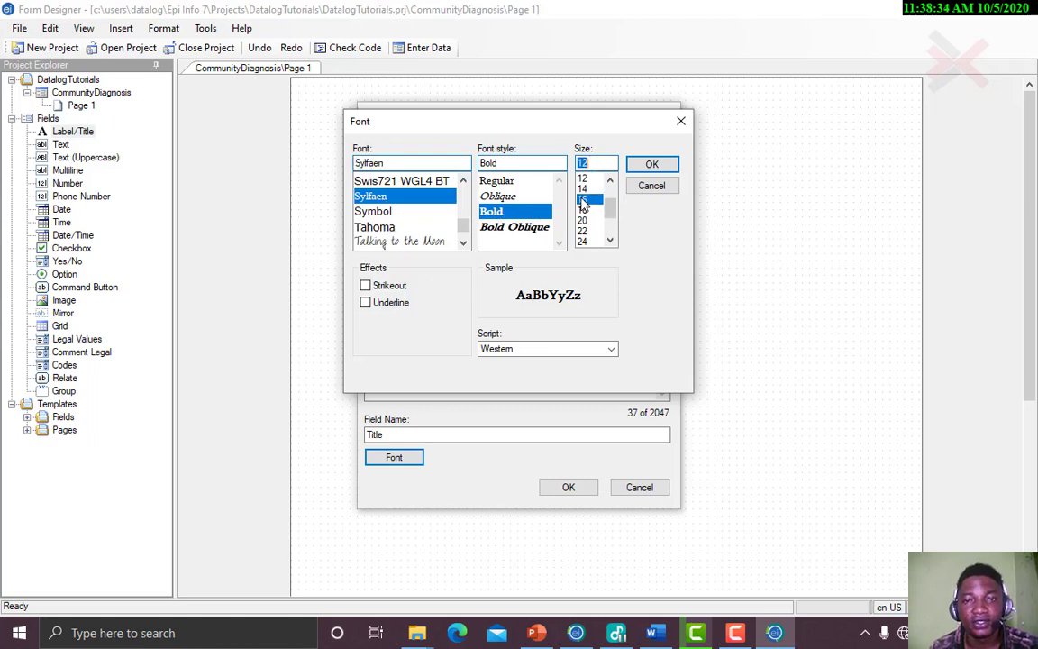
pyautogui.click(652, 165)
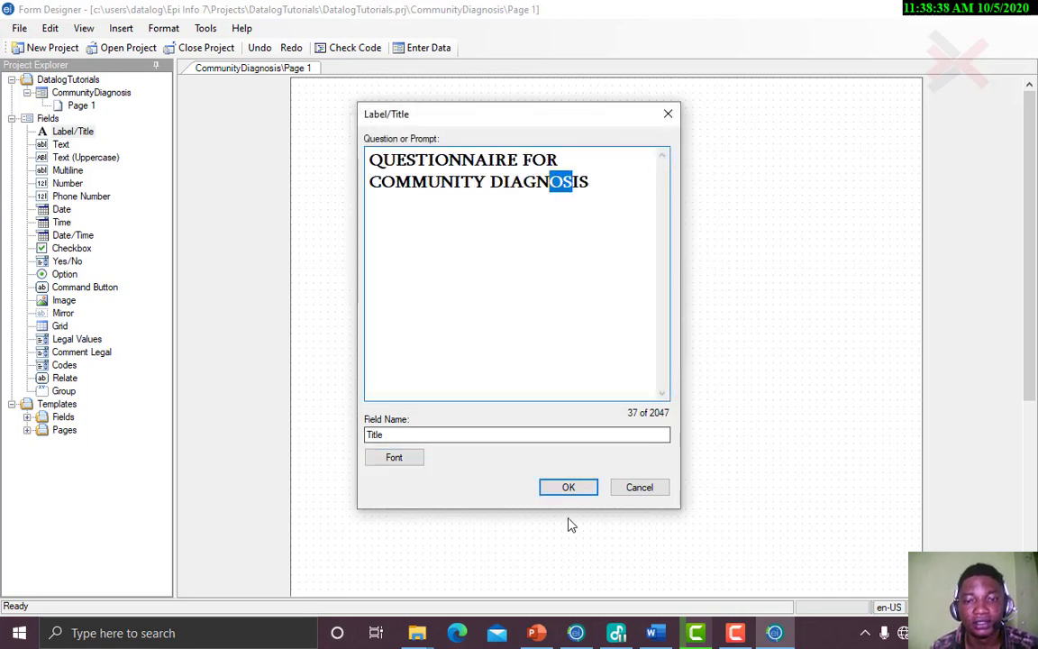
pyautogui.click(566, 487)
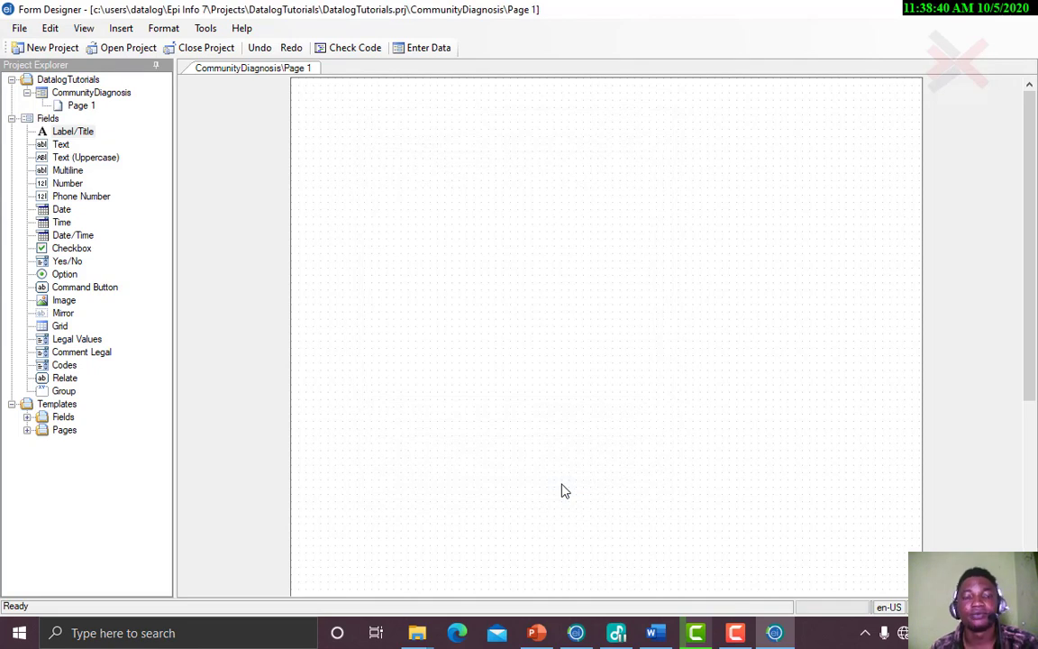
# Move the questionnaire title up towards the top middle of Page 1
pyautogui.click(605, 162)
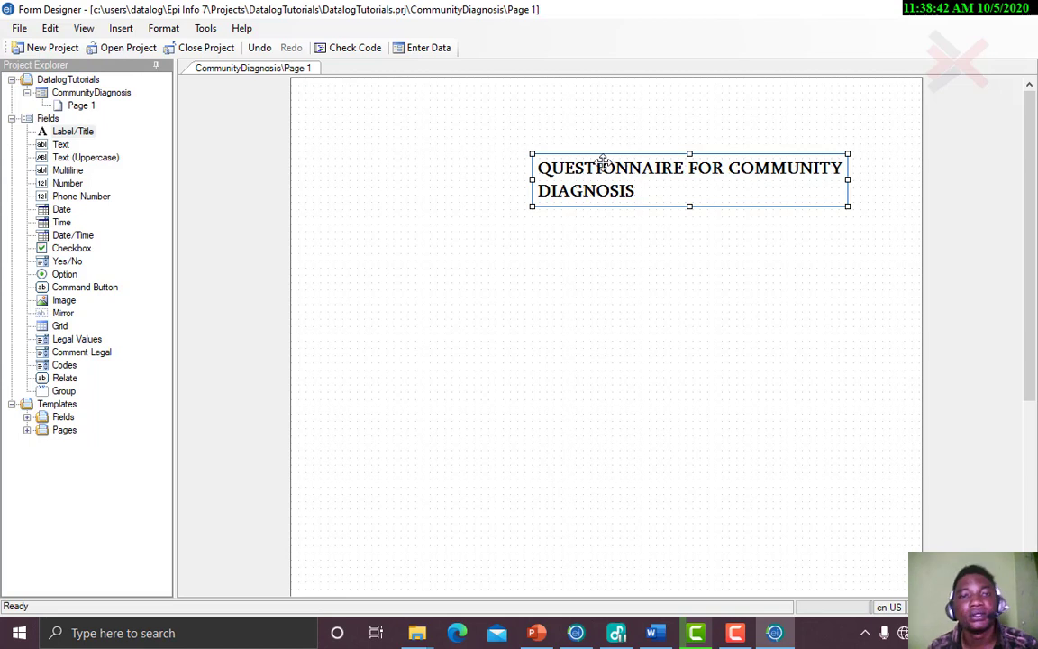
pyautogui.moveTo(604, 163); pyautogui.dragTo(486, 130)
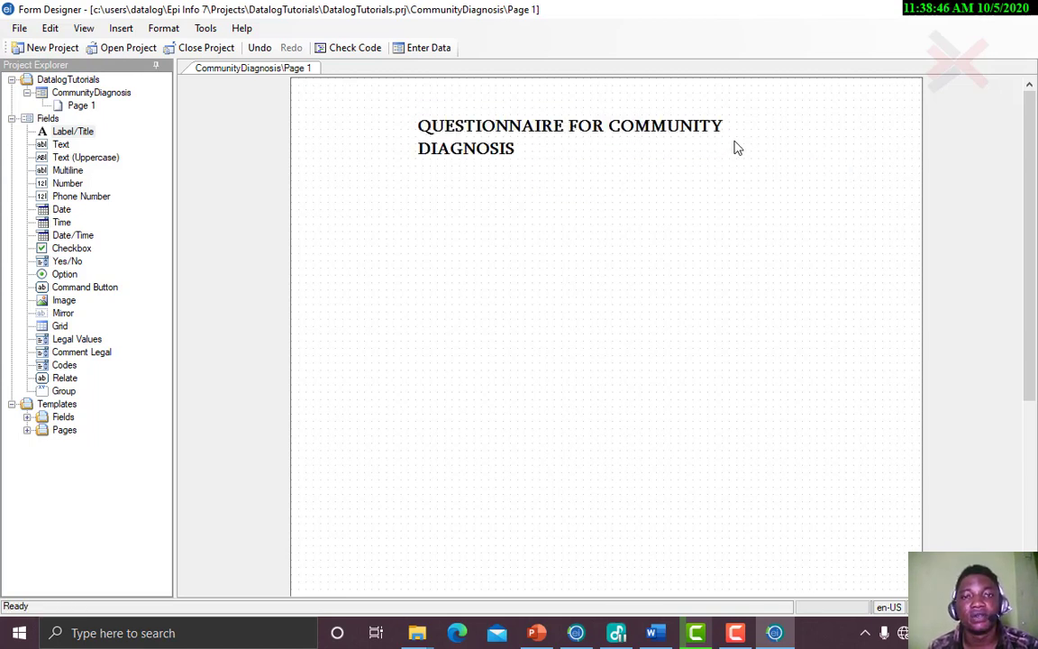
pyautogui.click(658, 132)
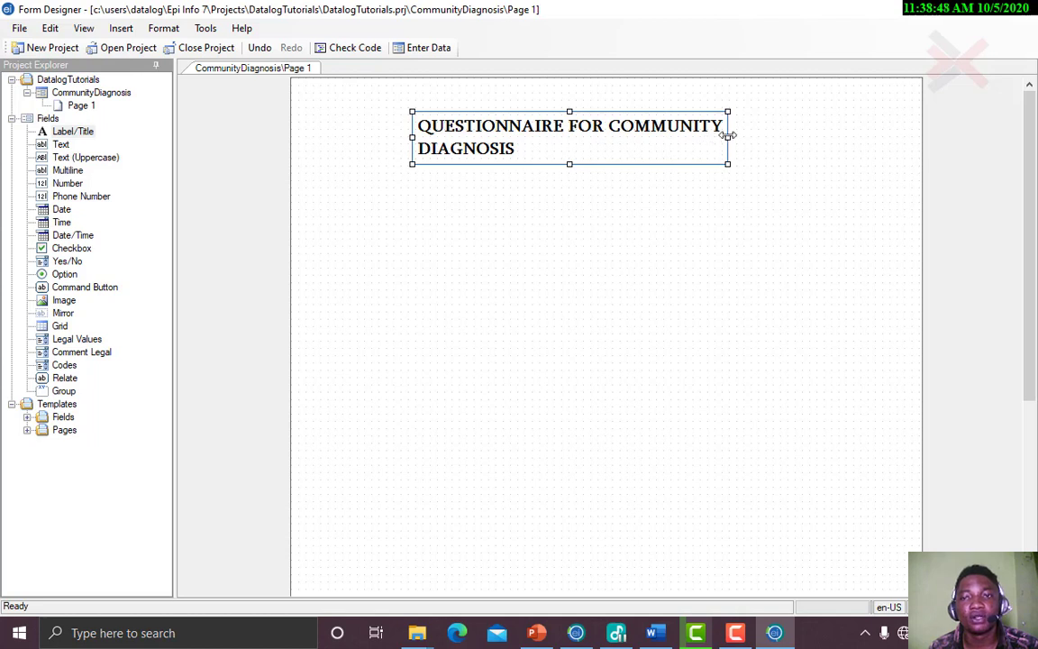
pyautogui.moveTo(728, 135); pyautogui.dragTo(726, 139)
pyautogui.click(736, 143)
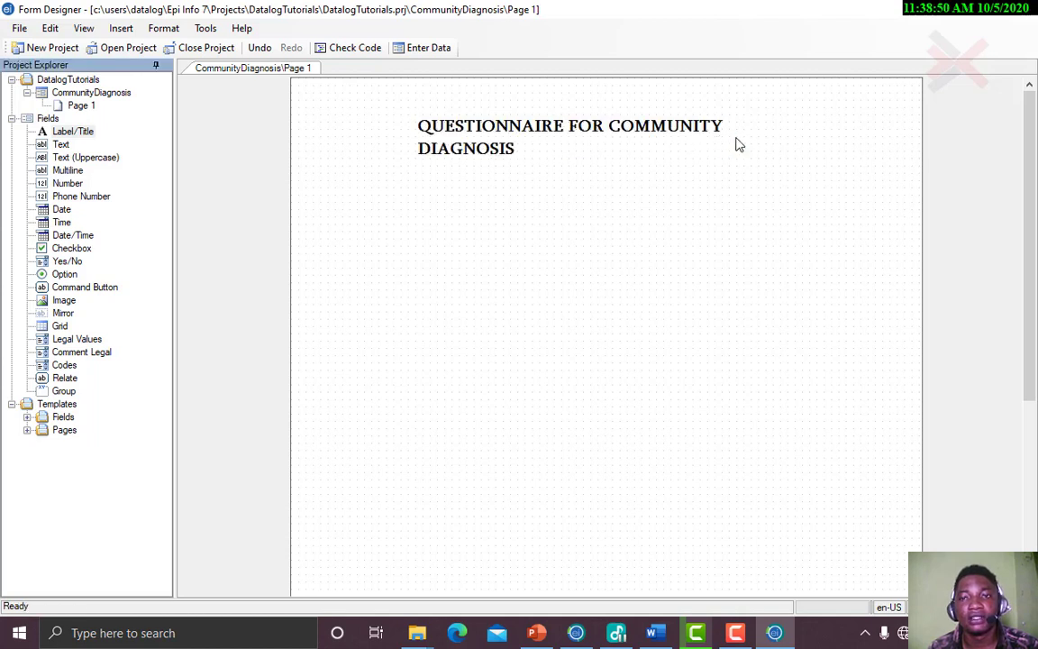
pyautogui.click(726, 138)
pyautogui.click(748, 143)
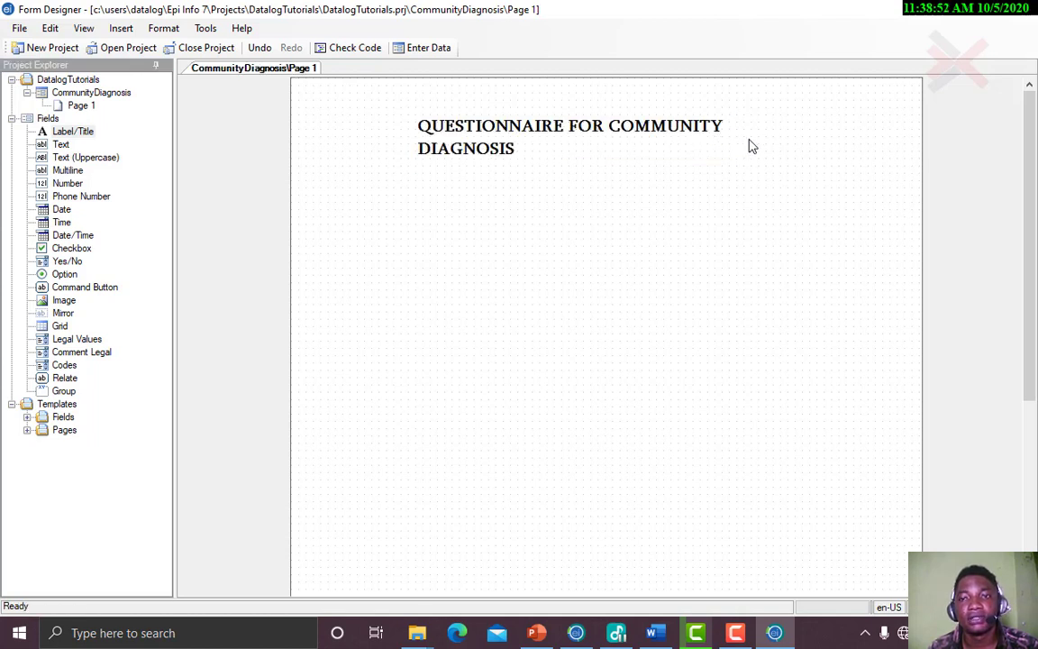
# Widen the title's box so the heading fits on one line, and centre it at the top of Page 1
pyautogui.moveTo(728, 138); pyautogui.dragTo(709, 137)
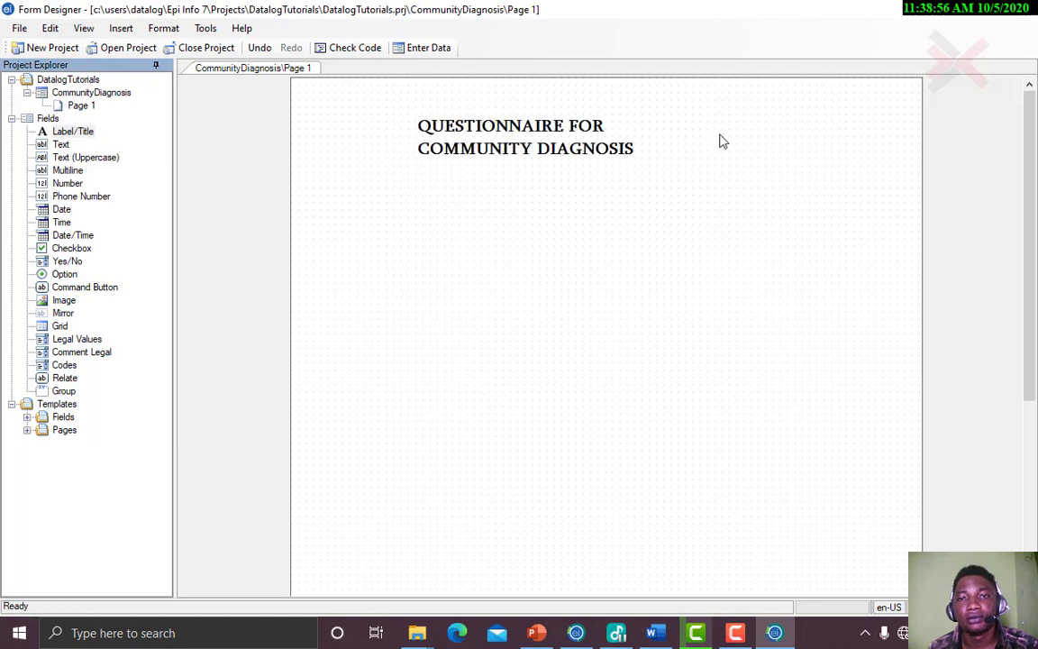
pyautogui.click(689, 131)
pyautogui.click(711, 143)
pyautogui.click(705, 138)
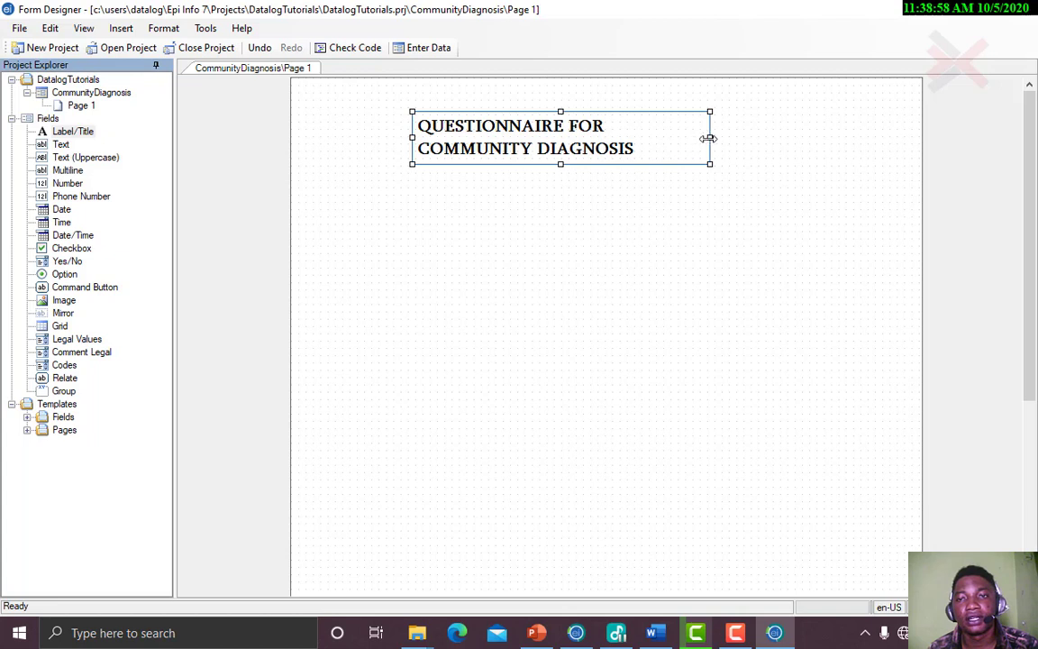
pyautogui.moveTo(709, 138); pyautogui.dragTo(723, 143)
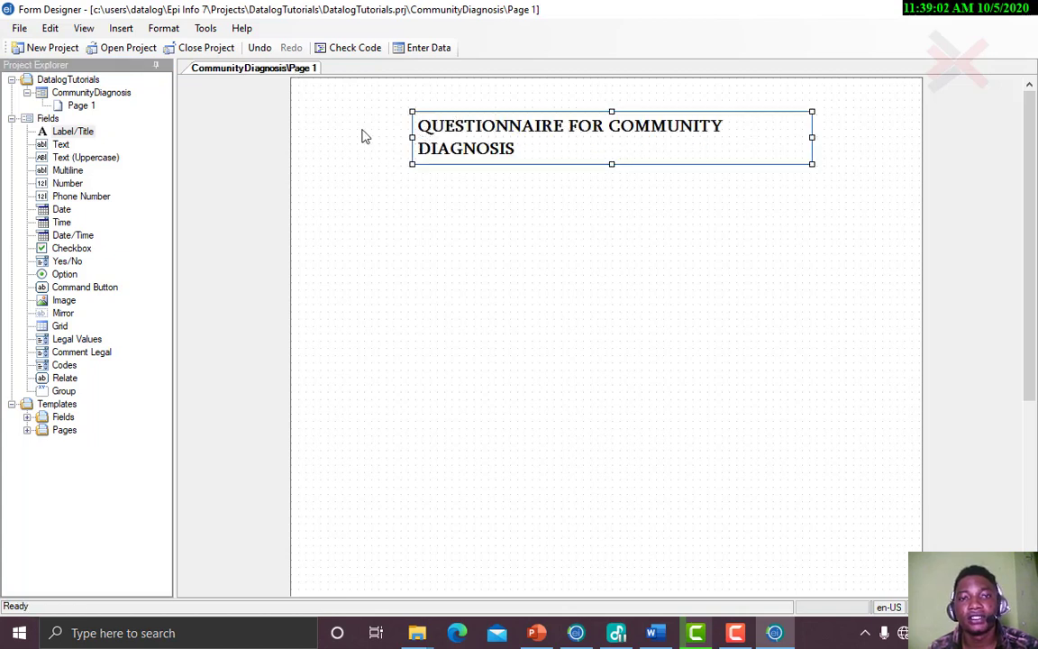
pyautogui.moveTo(411, 112); pyautogui.dragTo(316, 113)
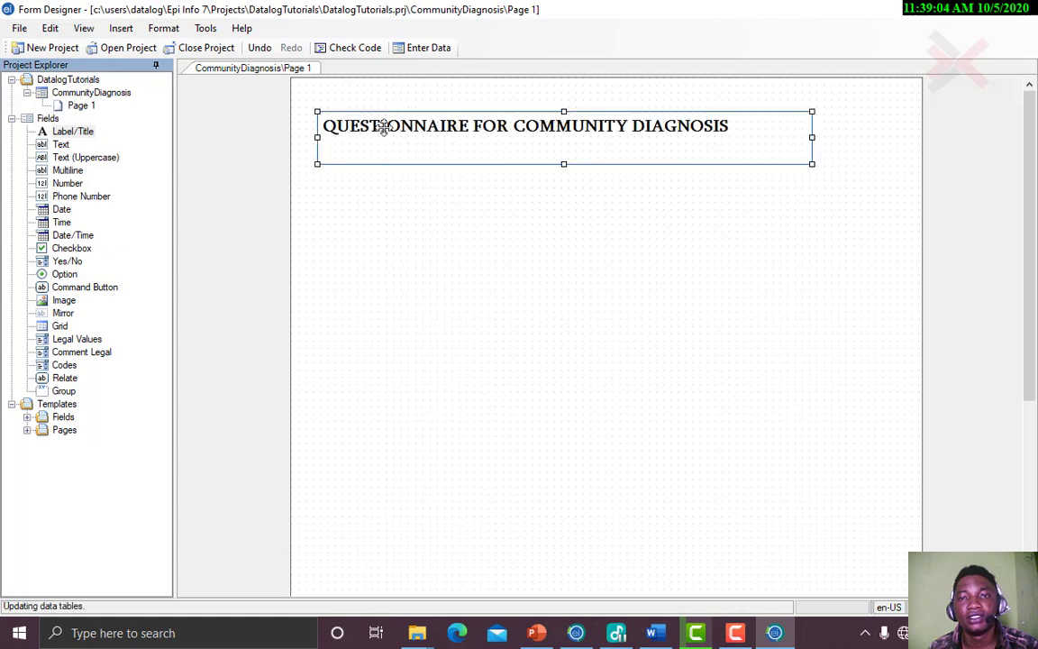
pyautogui.moveTo(384, 127); pyautogui.dragTo(441, 116)
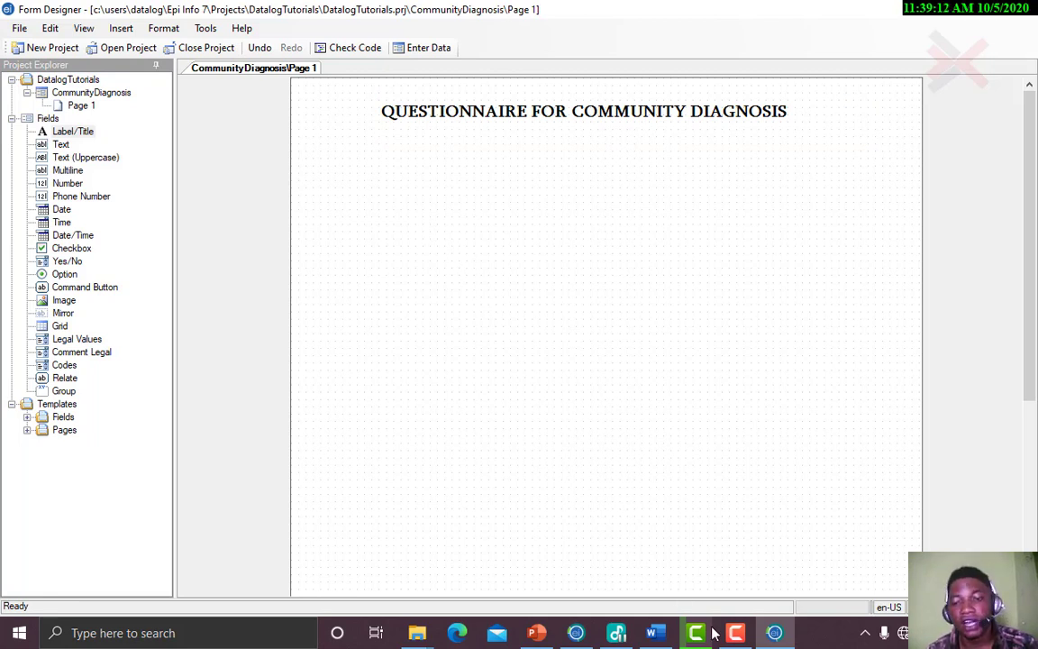
# Copy the Location line of question 1 from the Word questionnaire and return to Form Designer
pyautogui.click(655, 632)
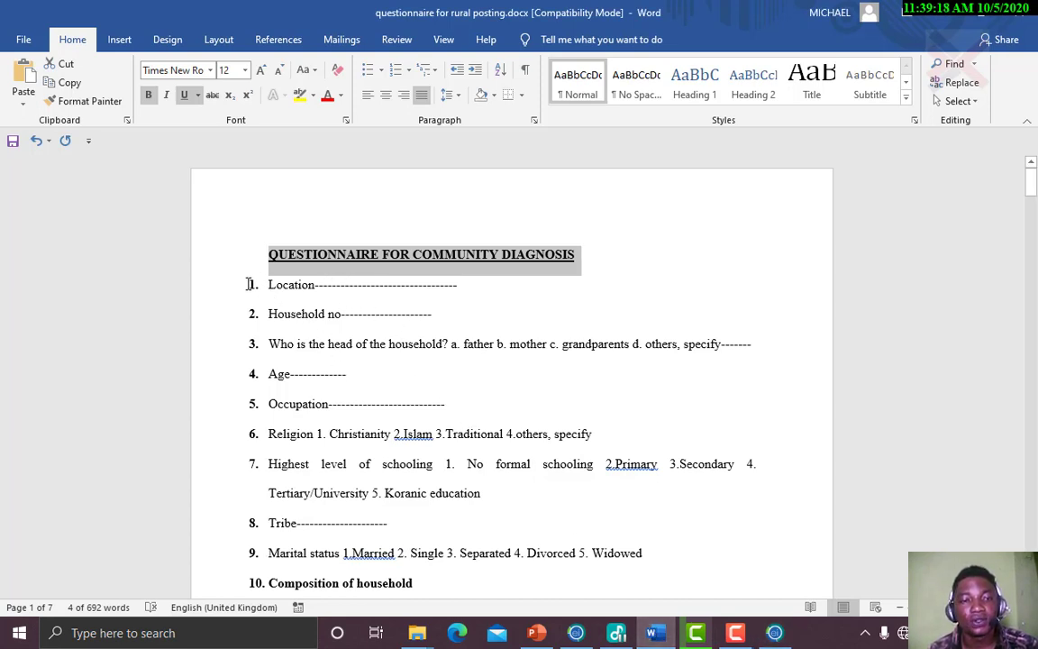
pyautogui.moveTo(365, 313); pyautogui.dragTo(362, 282)
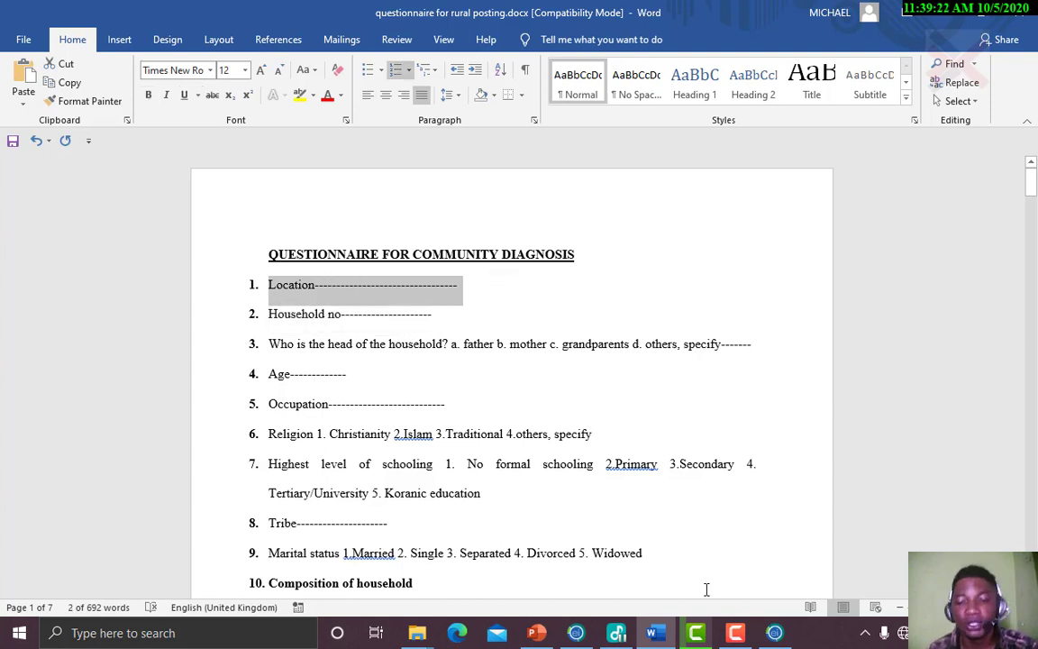
pyautogui.click(774, 633)
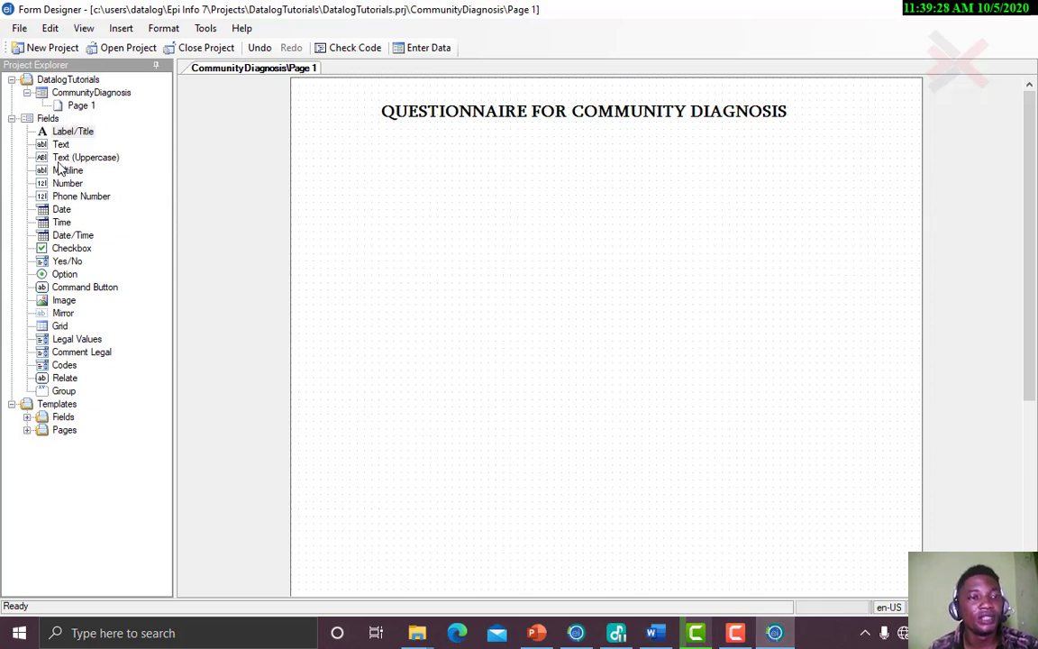
# Add a Text field below the title on Page 1 and set its prompt to "1. Location", removing the dashes and extra spacing
pyautogui.click(60, 145)
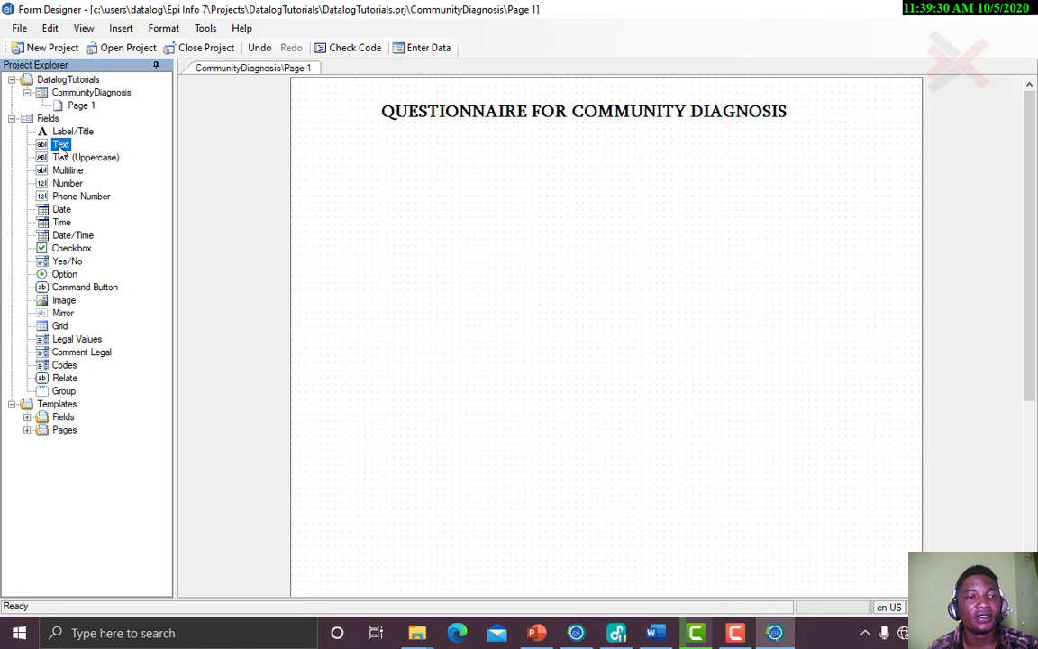
pyautogui.moveTo(59, 150); pyautogui.dragTo(103, 147)
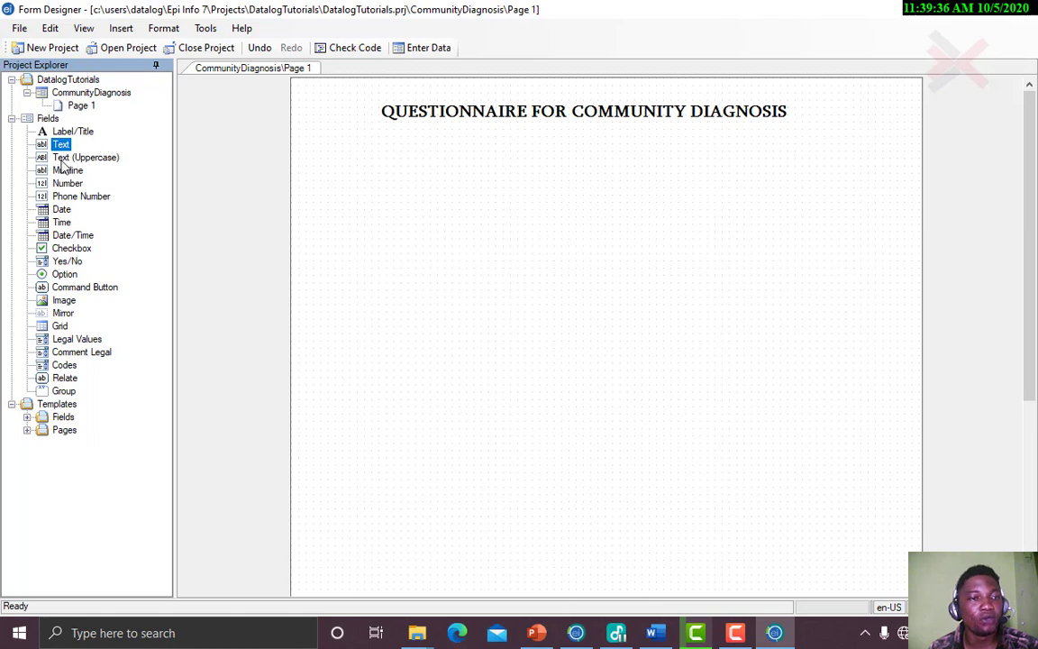
pyautogui.click(54, 170)
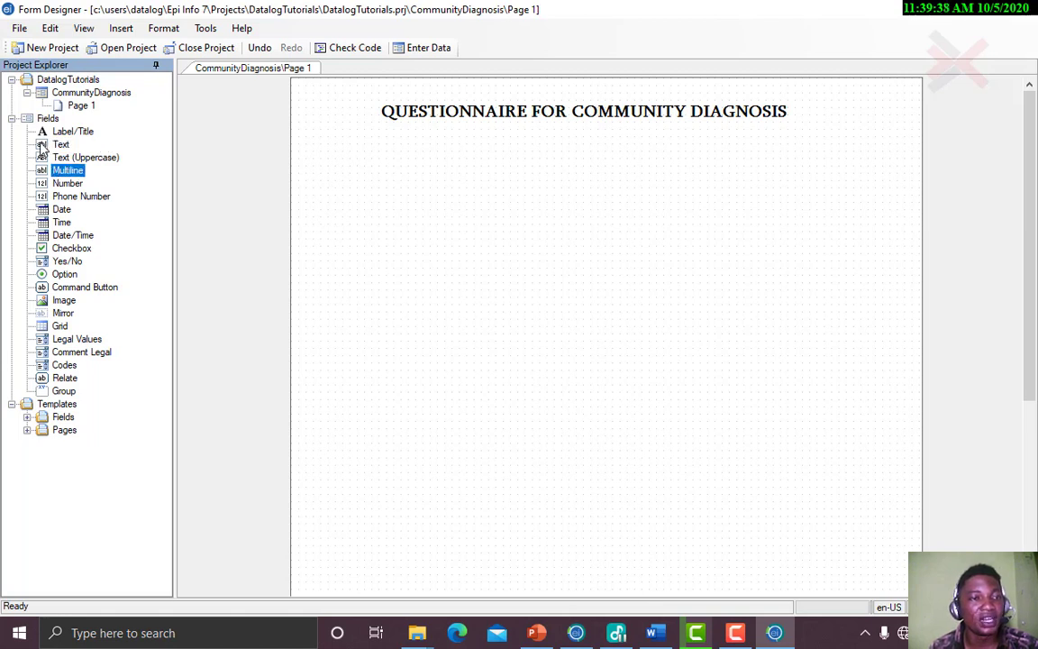
pyautogui.click(41, 147)
pyautogui.moveTo(56, 149); pyautogui.dragTo(341, 153)
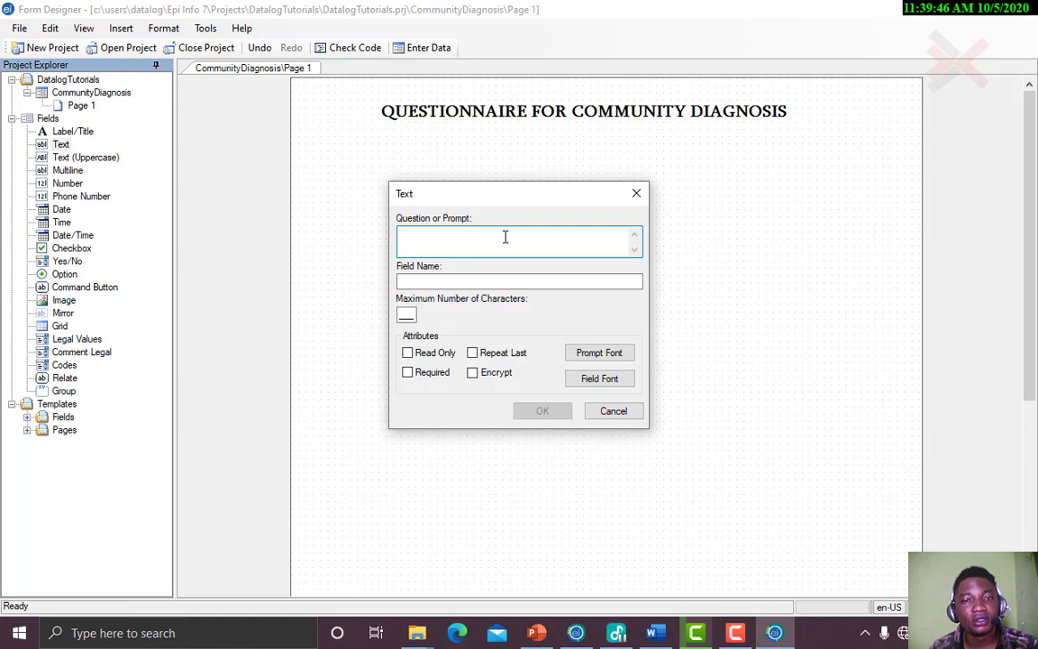
pyautogui.write('Location------------------------------')
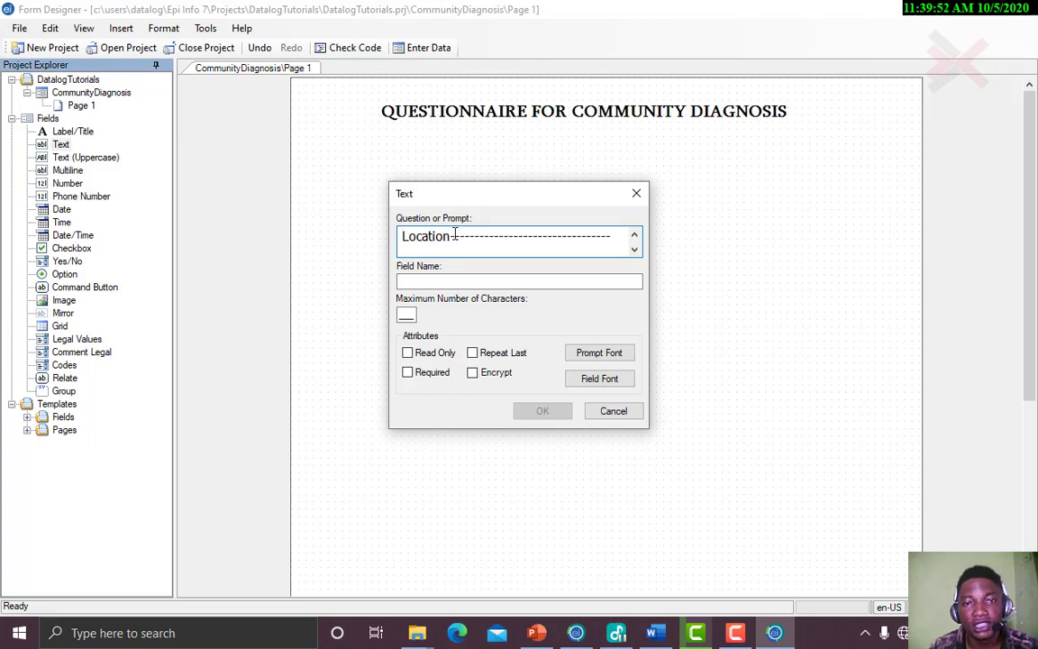
pyautogui.moveTo(452, 235); pyautogui.dragTo(617, 239)
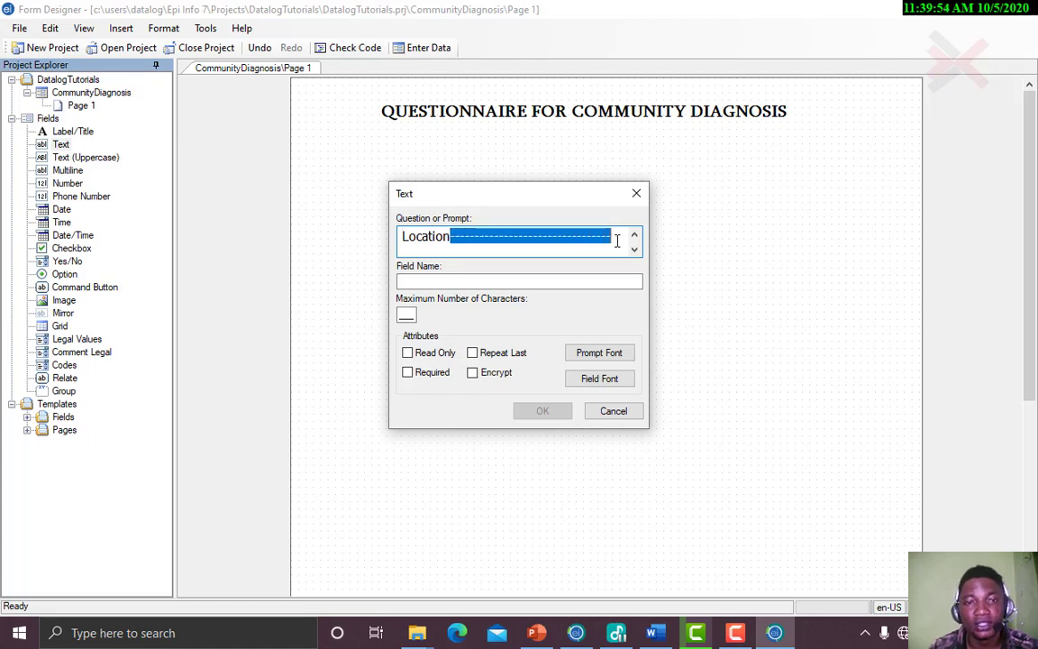
pyautogui.press('BackSpace')
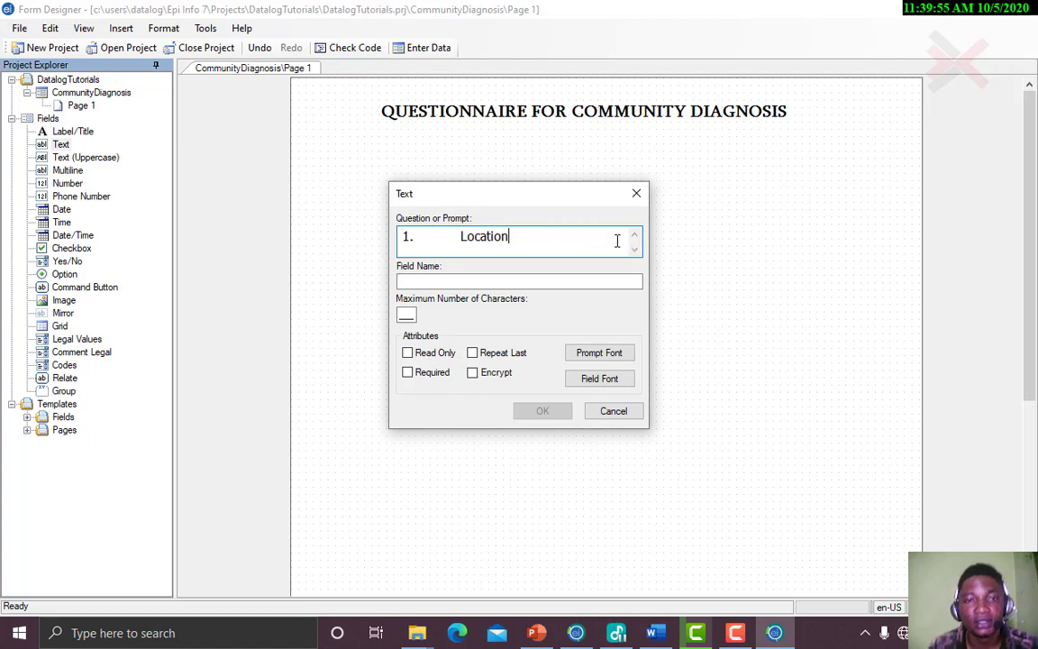
pyautogui.click(457, 237)
pyautogui.press('BackSpace')
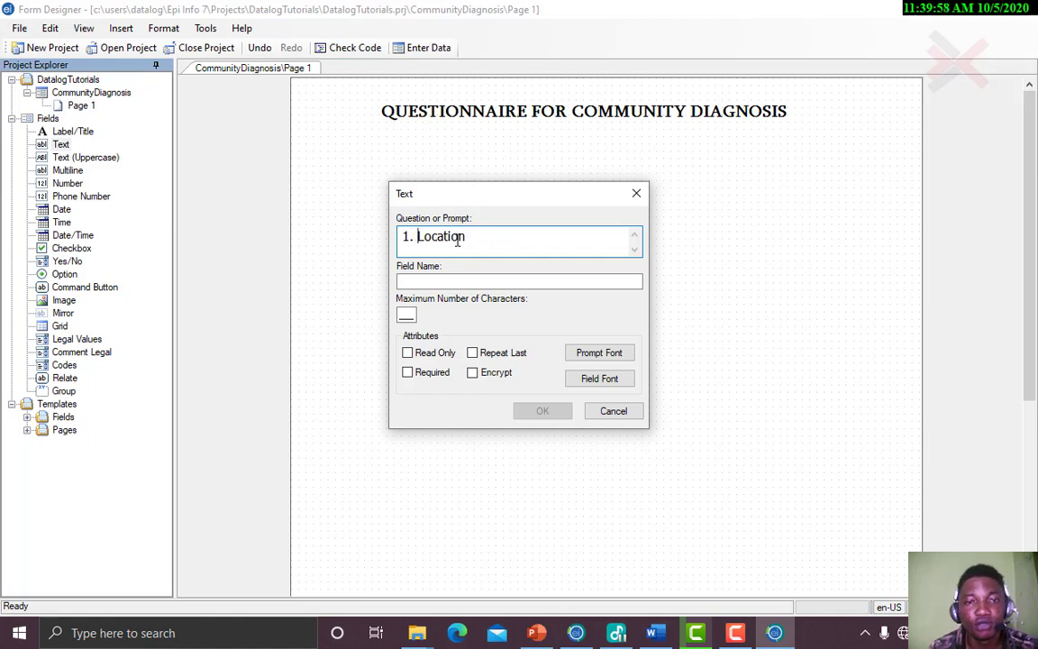
# Generate the Location field's name from its prompt, mark it as required, and place it on the page with the default prompt font
pyautogui.click(457, 279)
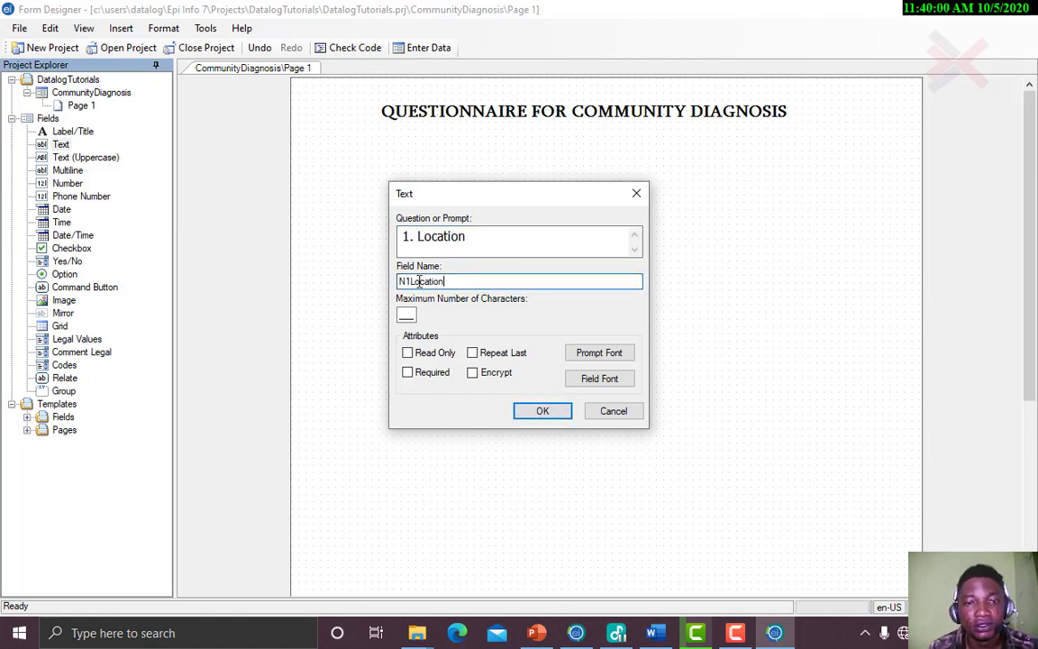
pyautogui.click(408, 372)
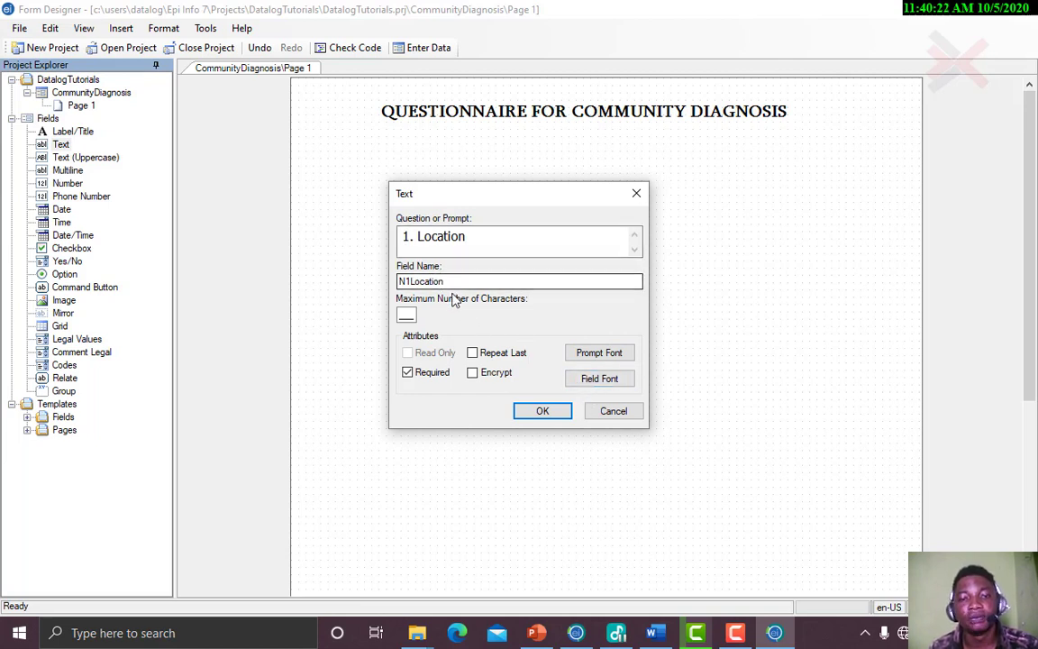
pyautogui.click(595, 360)
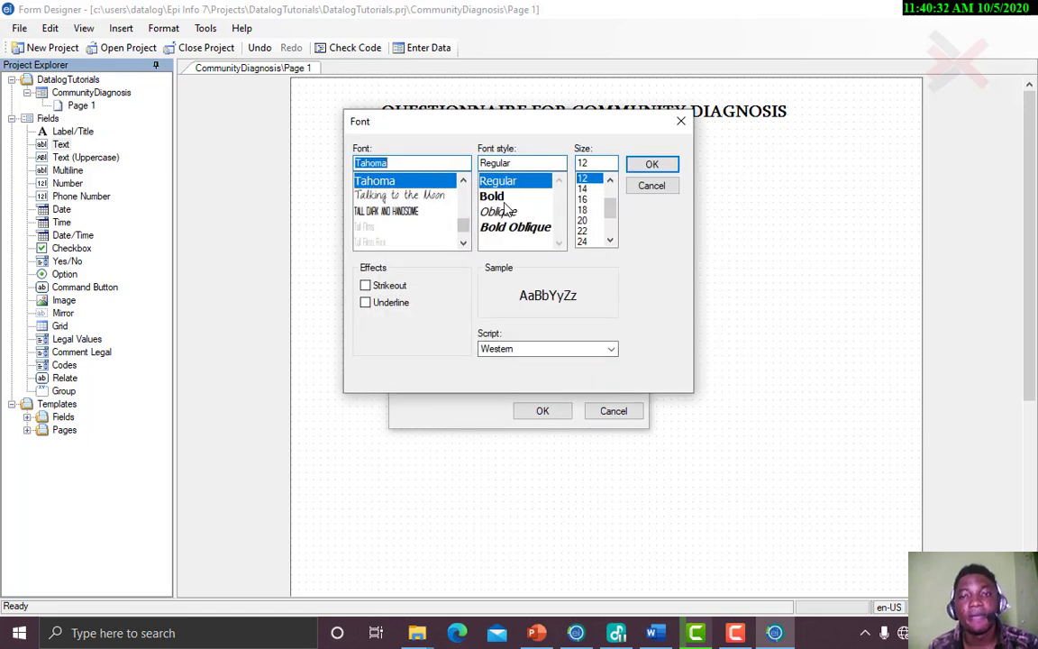
pyautogui.click(680, 121)
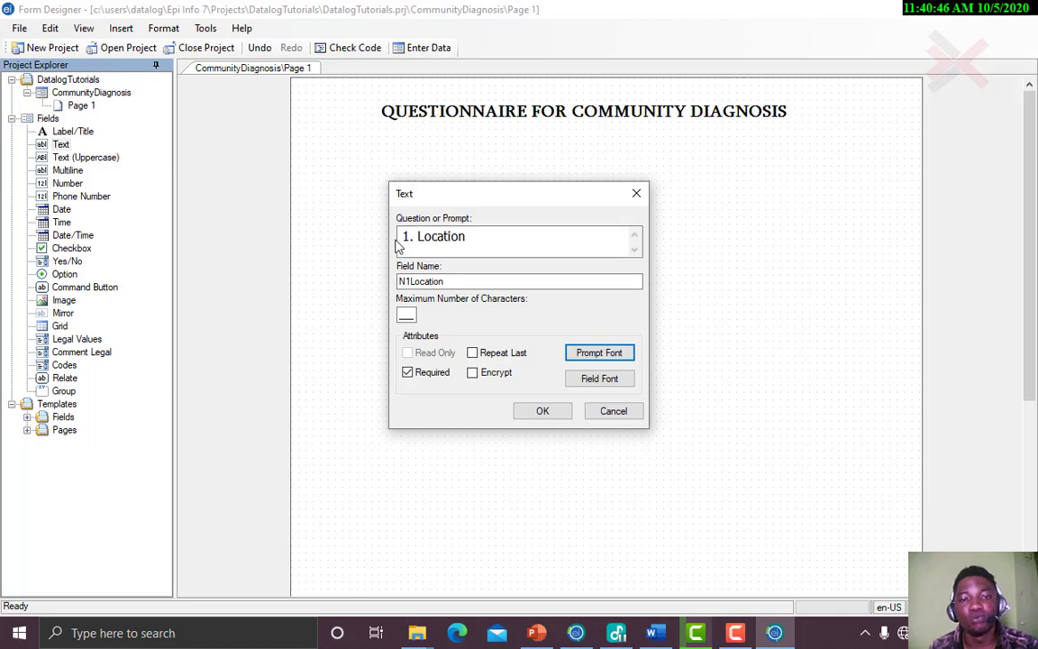
pyautogui.click(544, 412)
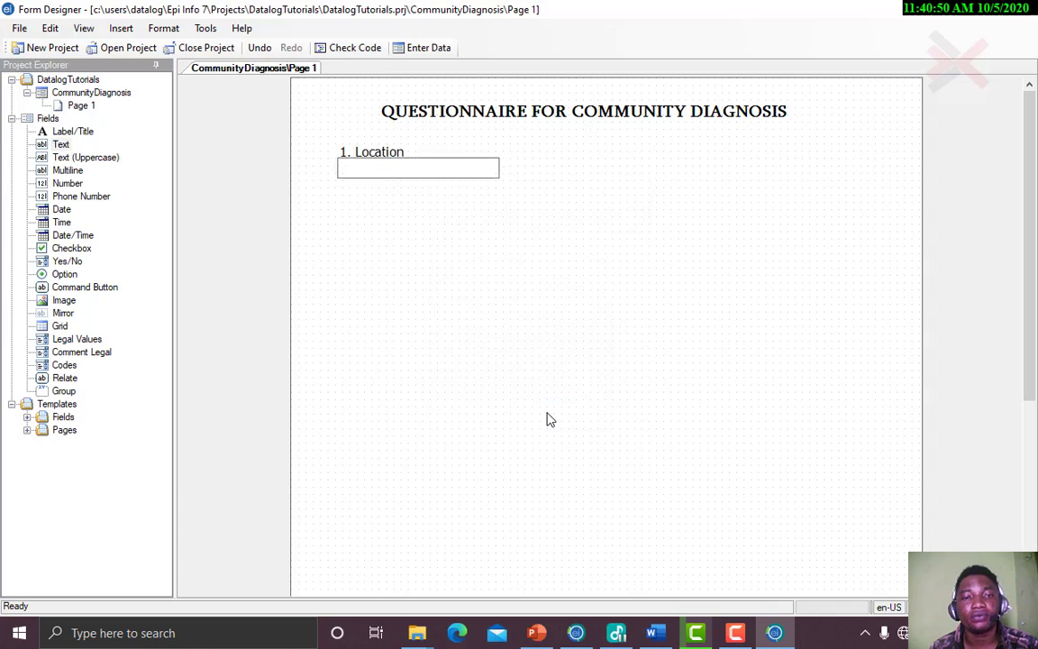
# Move the Location entry box beside its prompt and widen it to nearly the right edge of the page
pyautogui.moveTo(428, 167); pyautogui.dragTo(499, 154)
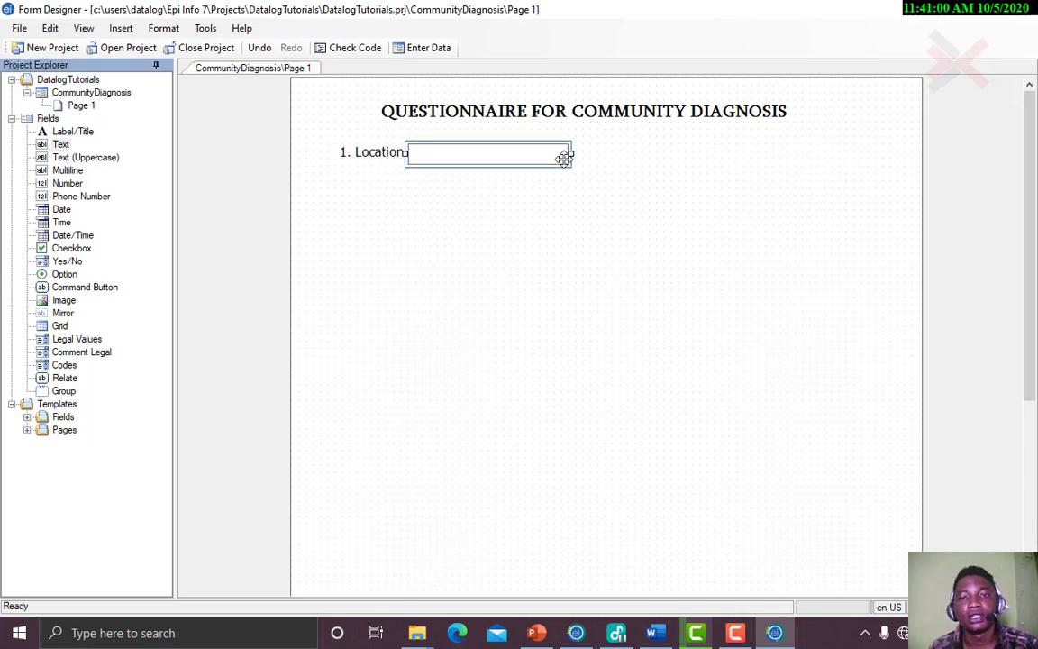
pyautogui.moveTo(567, 155)
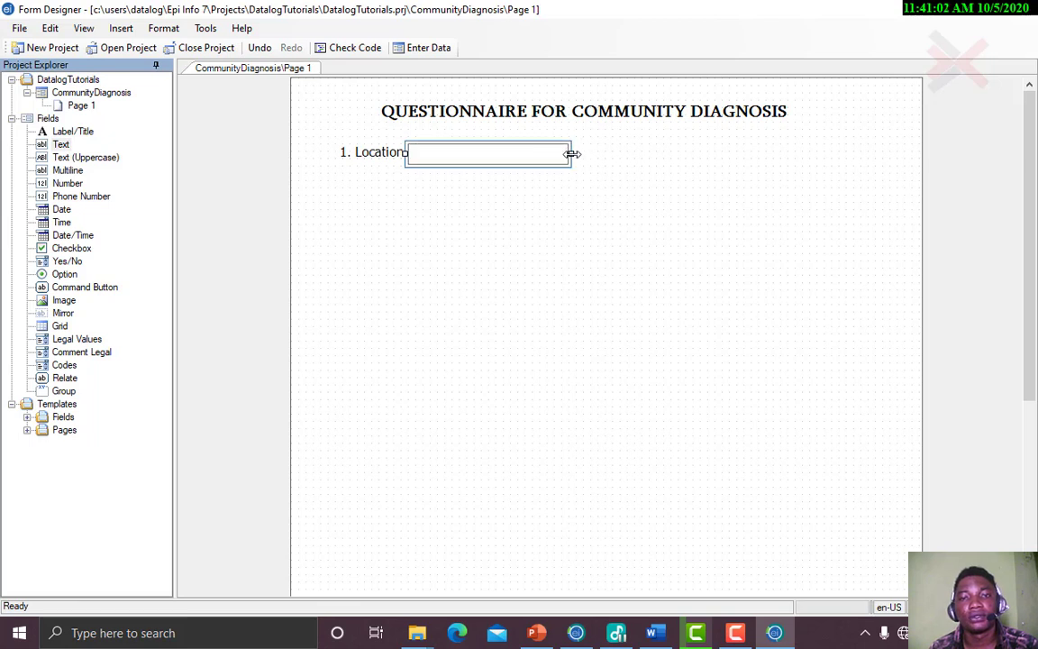
pyautogui.moveTo(572, 154); pyautogui.dragTo(869, 139)
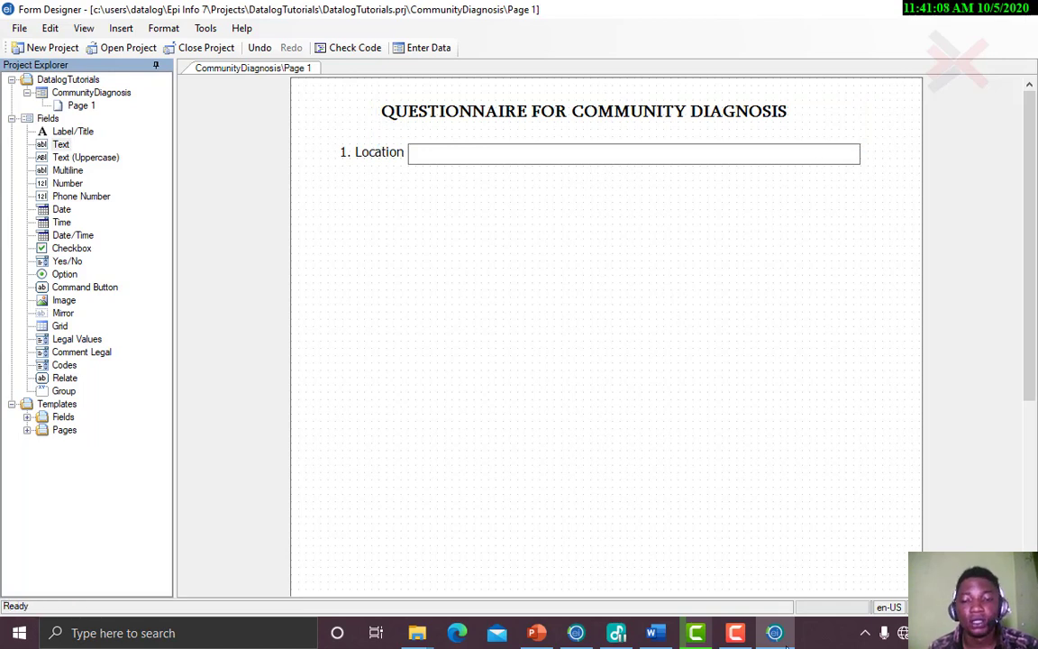
# Copy "Household no" from question 2 of the Word questionnaire and return to Form Designer
pyautogui.click(656, 634)
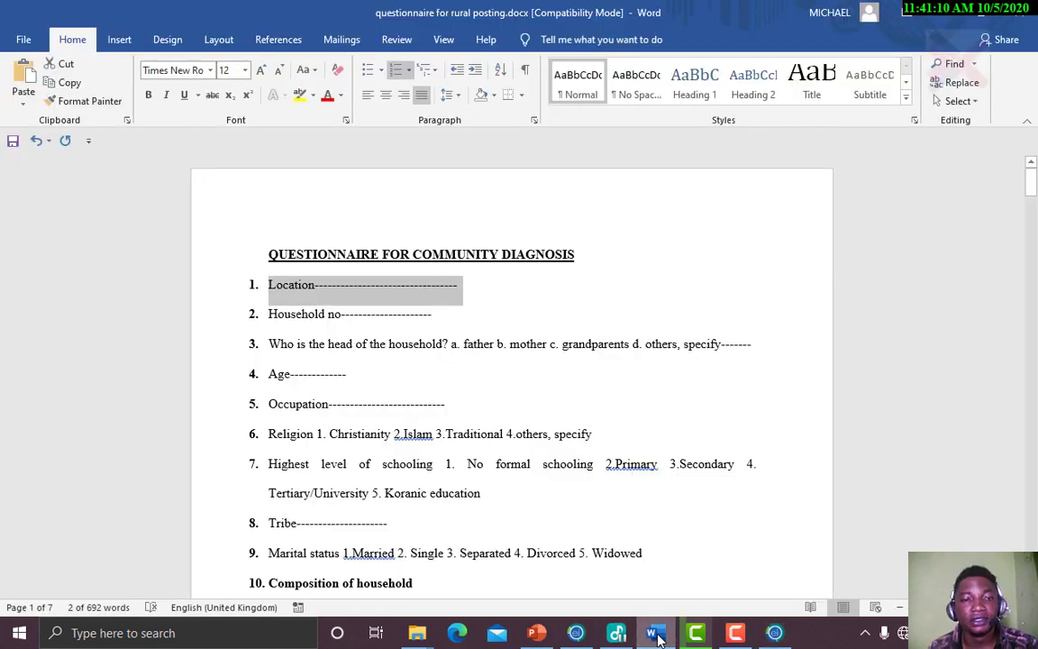
pyautogui.moveTo(269, 312); pyautogui.dragTo(343, 321)
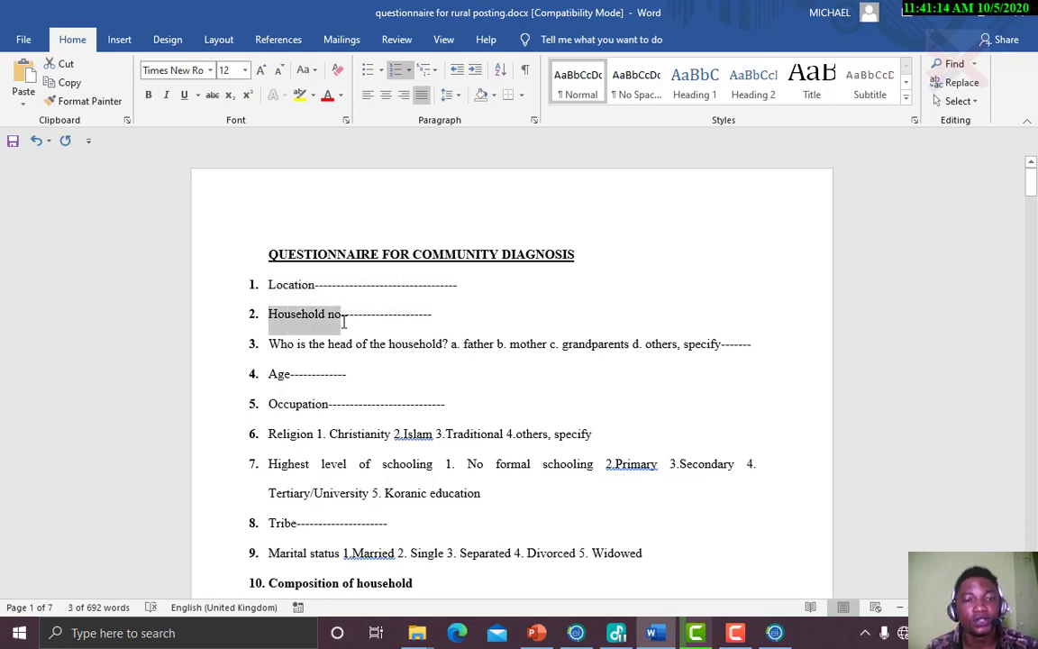
pyautogui.click(775, 634)
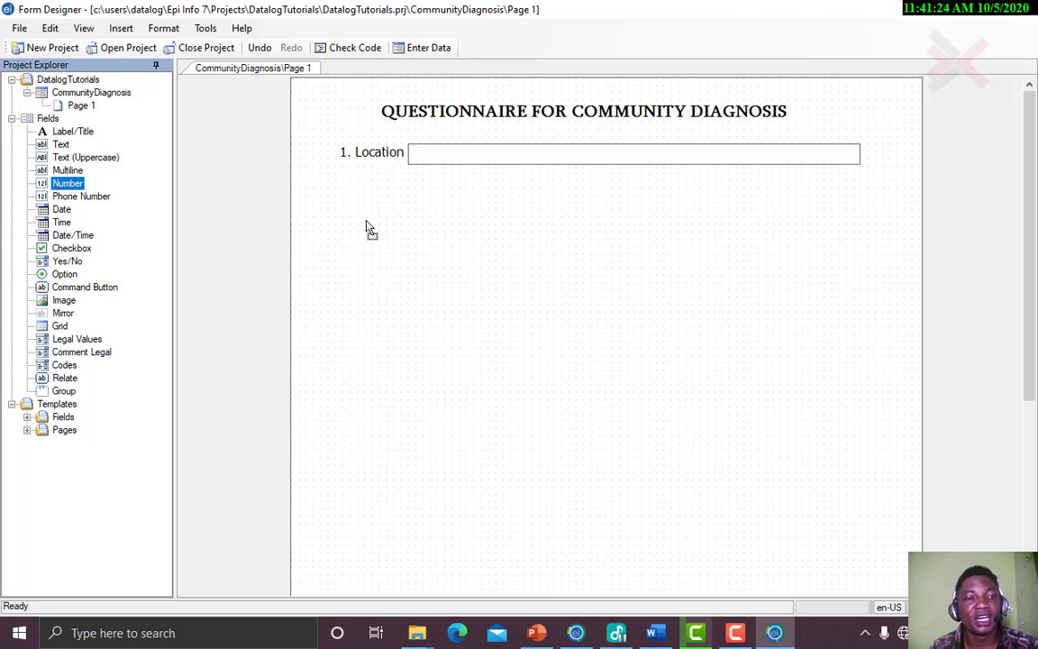
# Add a Number field below Location and set its prompt to "2. Household no", removing the extra spacing
pyautogui.moveTo(367, 227)
pyautogui.mouseDown()
pyautogui.moveTo(153, 170)
pyautogui.moveTo(61, 165)
pyautogui.moveTo(61, 191)
pyautogui.moveTo(380, 246)
pyautogui.moveTo(365, 226)
pyautogui.mouseUp()
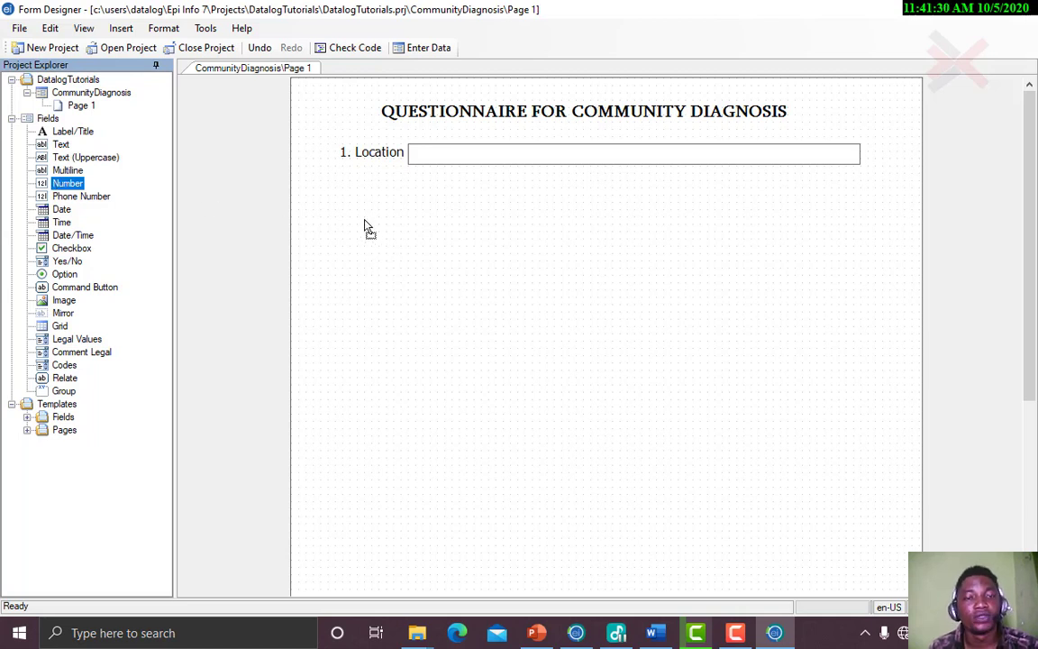
pyautogui.write('2.\tHousehold no')
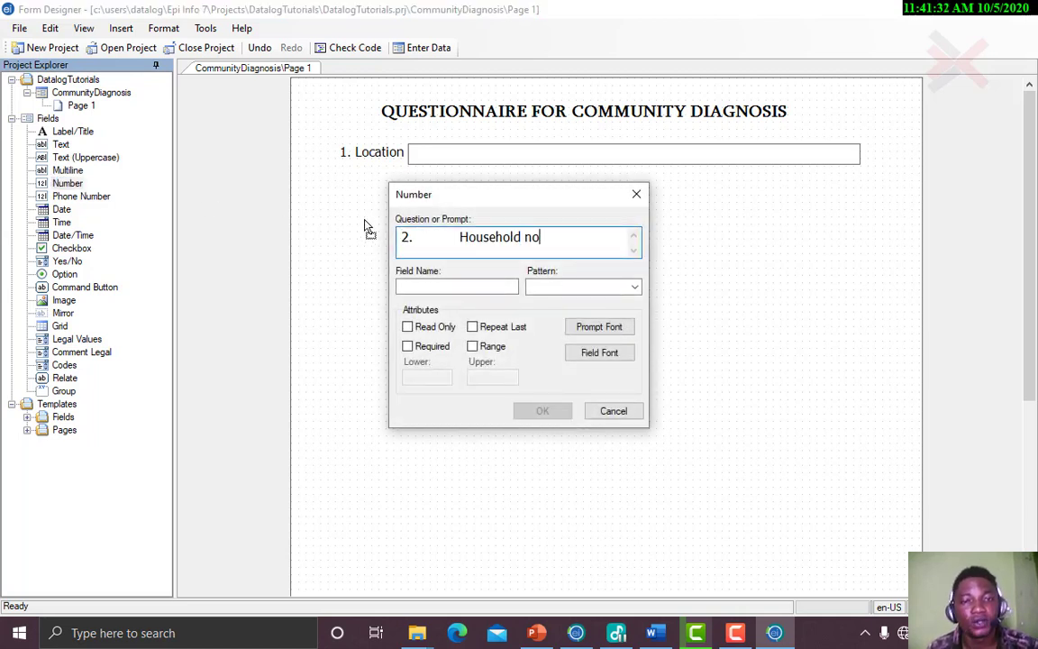
pyautogui.click(460, 237)
pyautogui.press('BackSpace')
pyautogui.press('BackSpace')
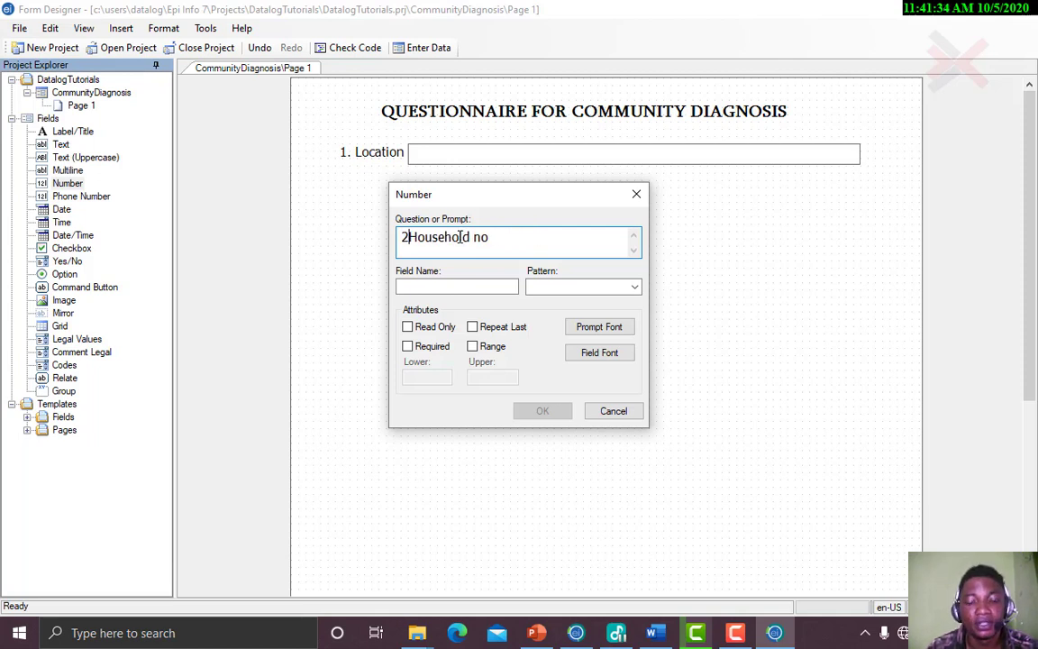
pyautogui.write('.')
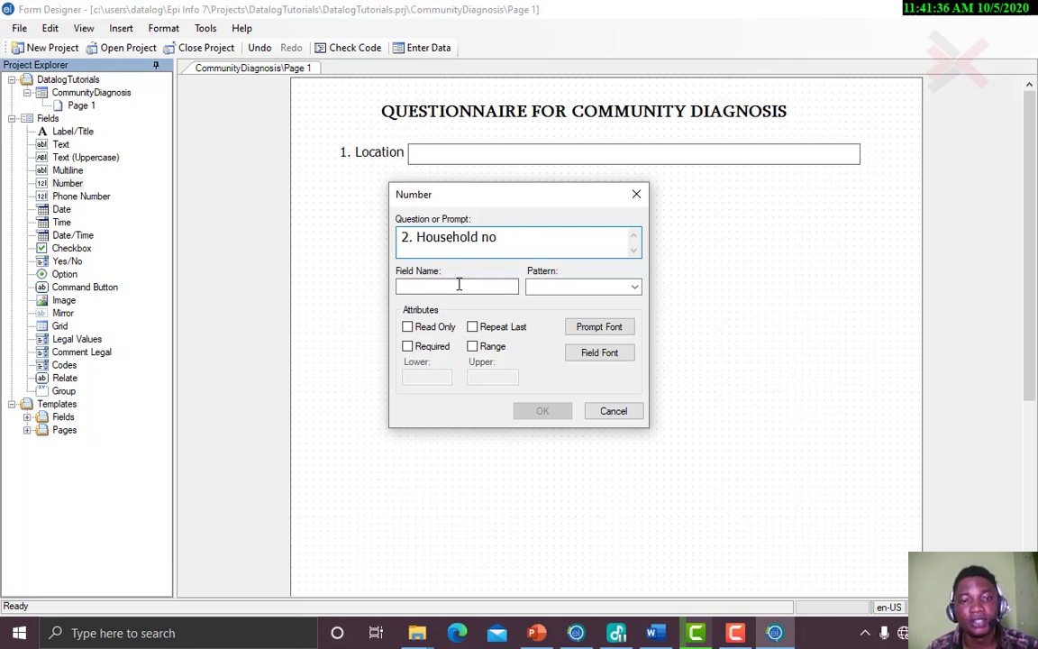
# Generate the Household no field's name, set its pattern to ###, mark it as required, and place it on the page
pyautogui.click(460, 286)
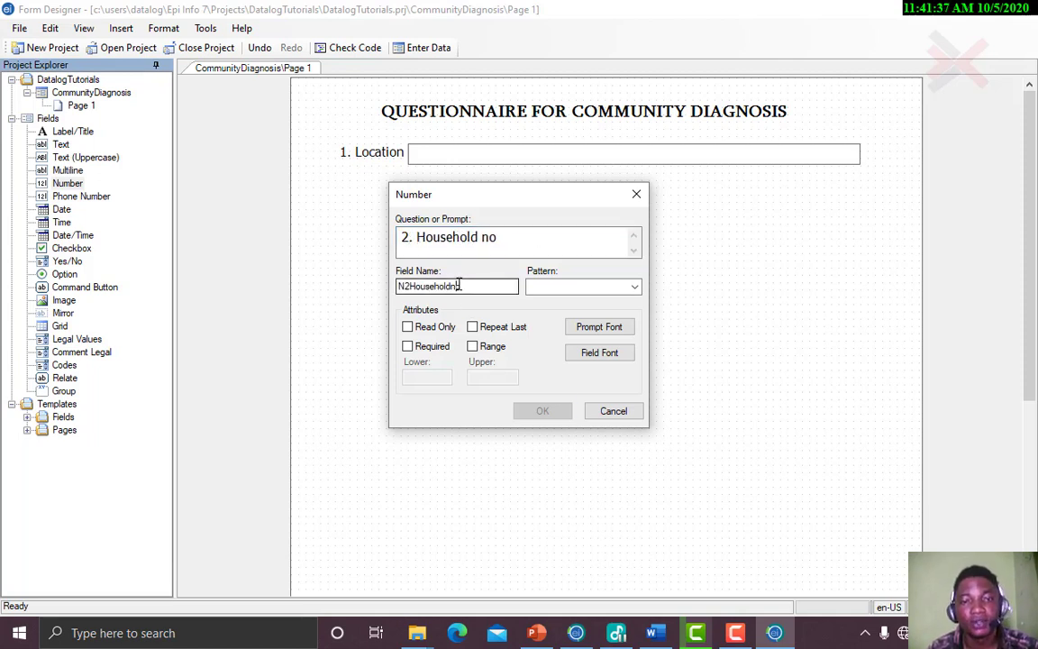
pyautogui.click(636, 287)
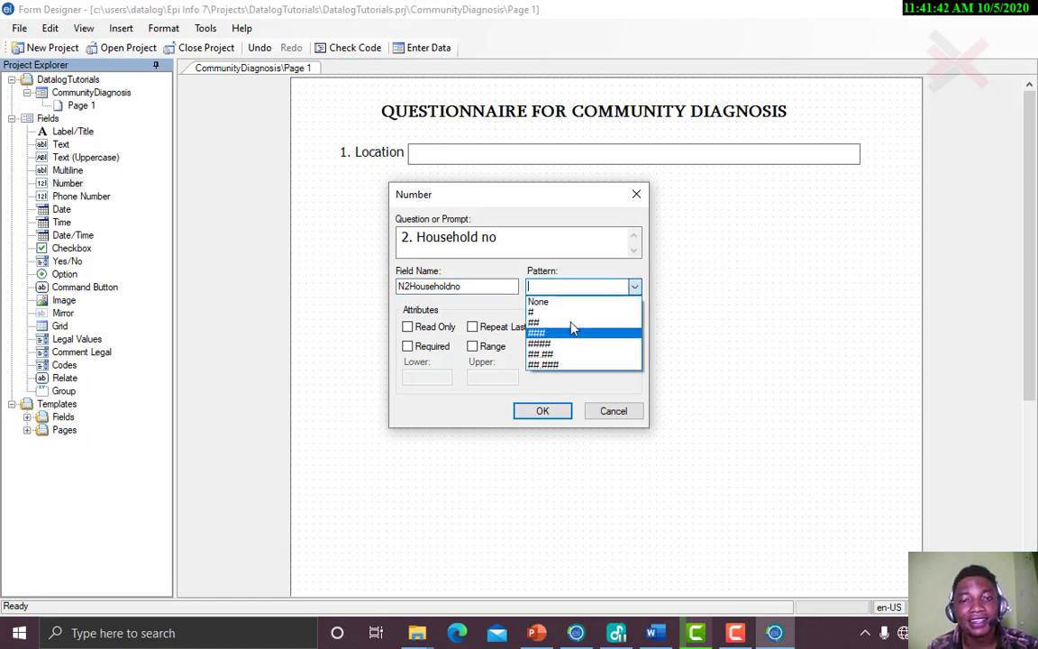
pyautogui.click(551, 343)
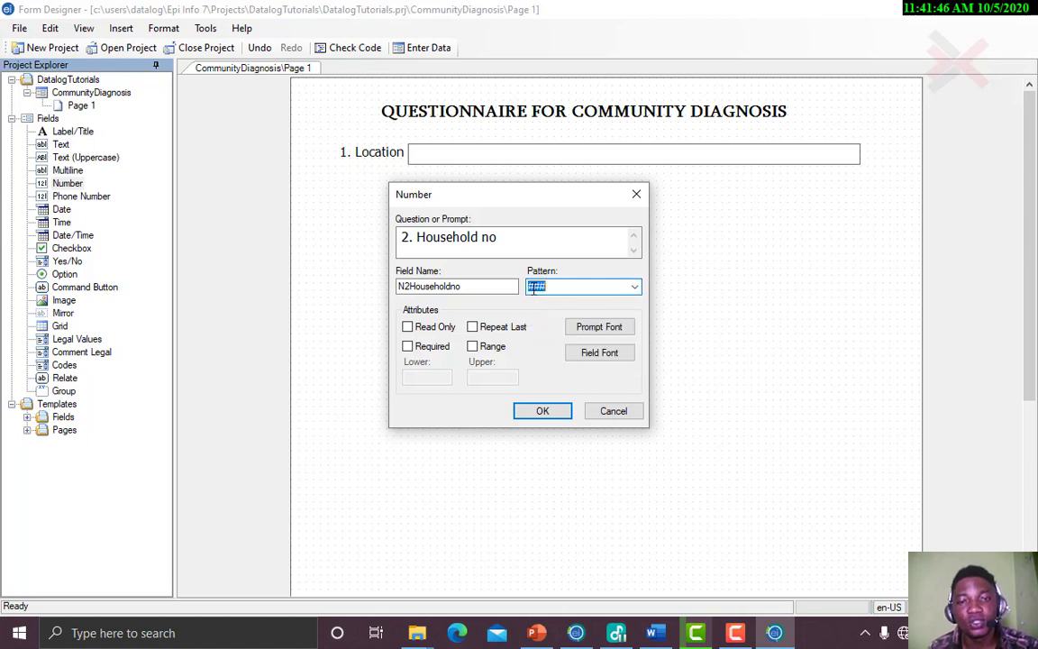
pyautogui.click(407, 346)
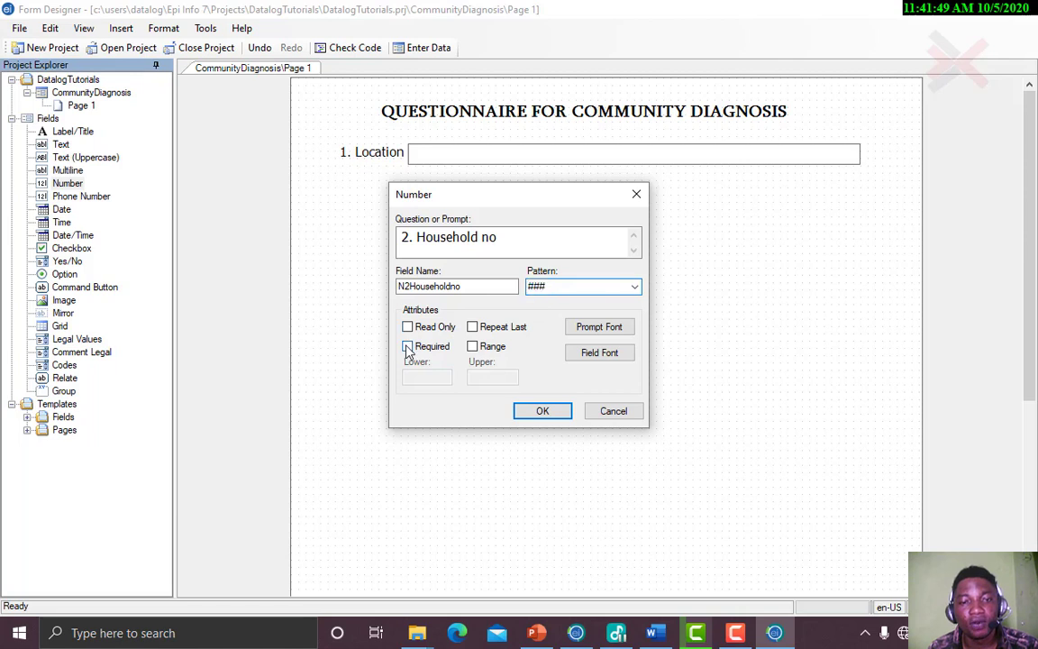
pyautogui.click(538, 412)
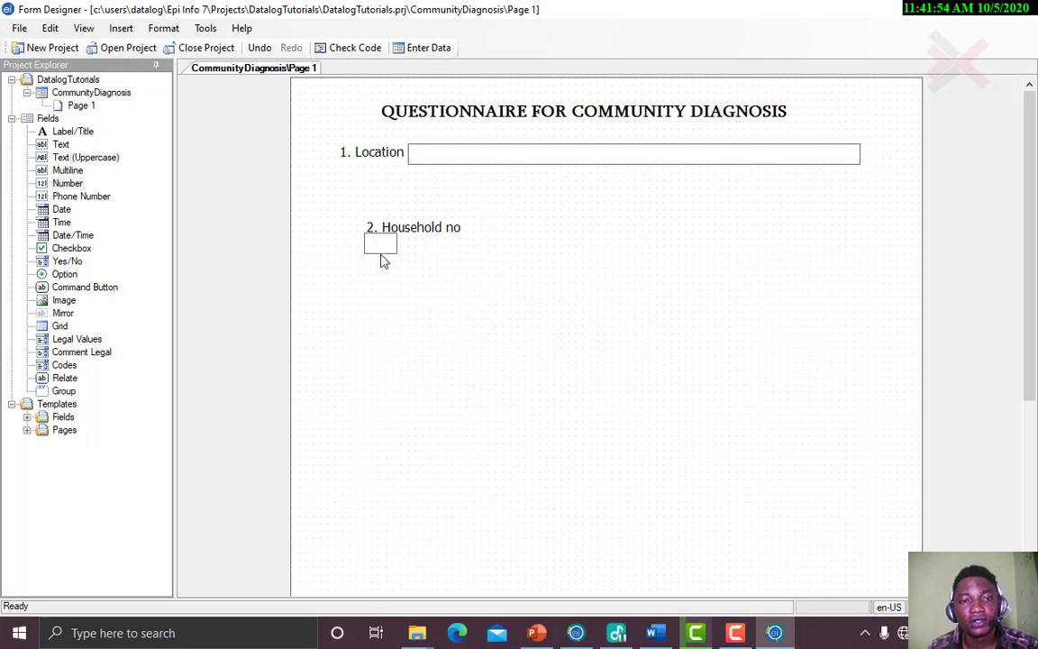
# Move the Household no entry box beside its prompt and position the whole field directly under Location, roughly aligned with it
pyautogui.moveTo(380, 248); pyautogui.dragTo(487, 253)
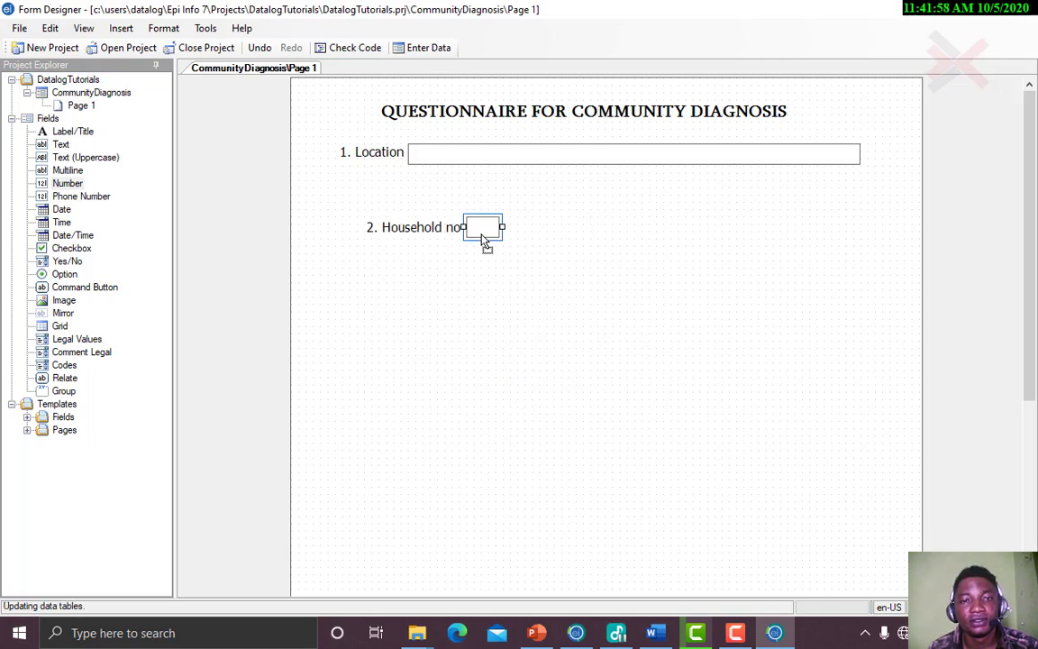
pyautogui.click(431, 231)
pyautogui.moveTo(431, 230); pyautogui.dragTo(402, 202)
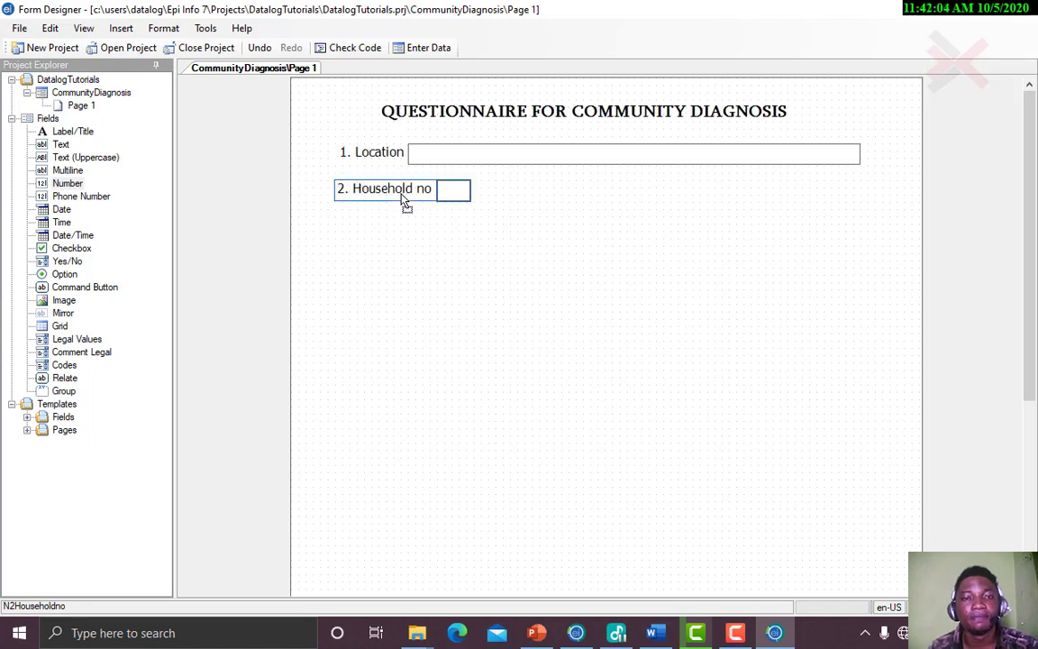
pyautogui.click(372, 236)
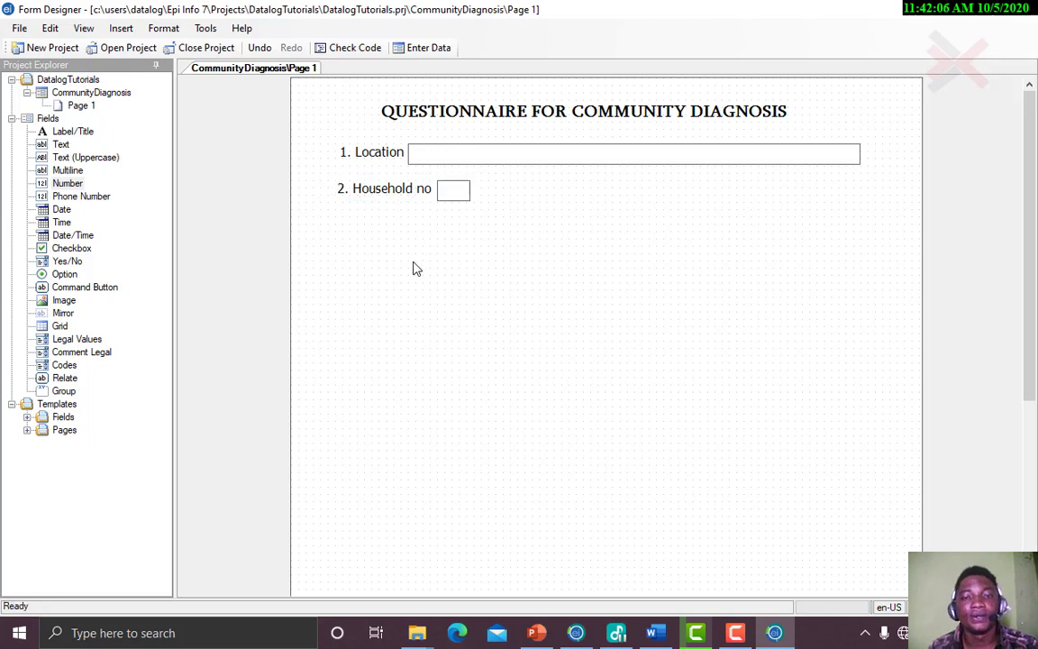
# Copy "Who is the head of the household?" from question 3 of the Word questionnaire and return to Form Designer
pyautogui.moveTo(774, 633)
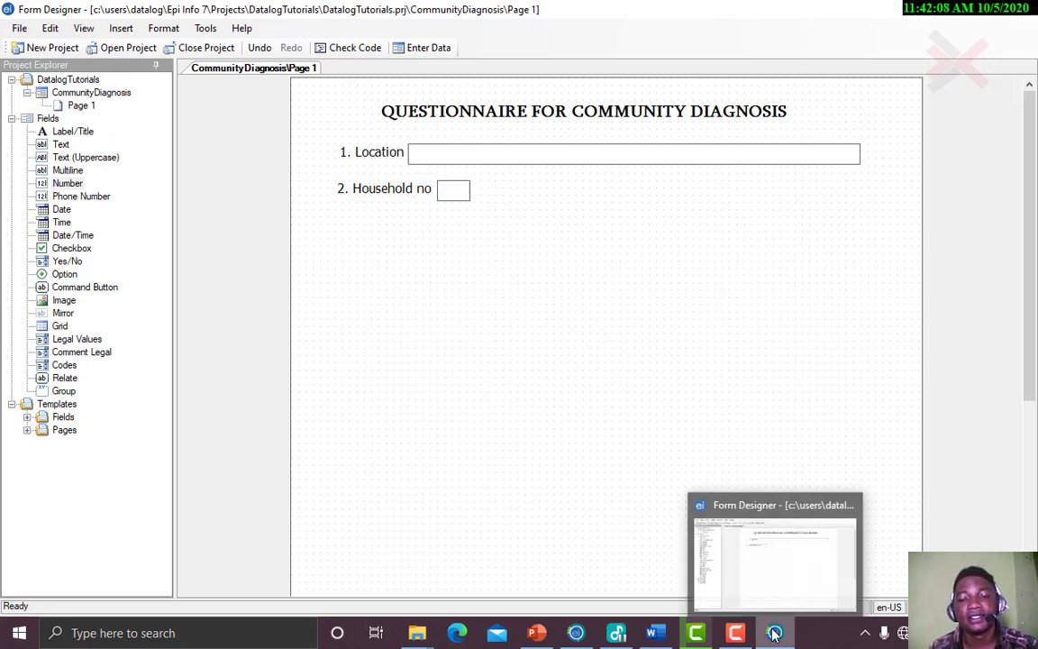
pyautogui.moveTo(654, 633)
pyautogui.click(598, 523)
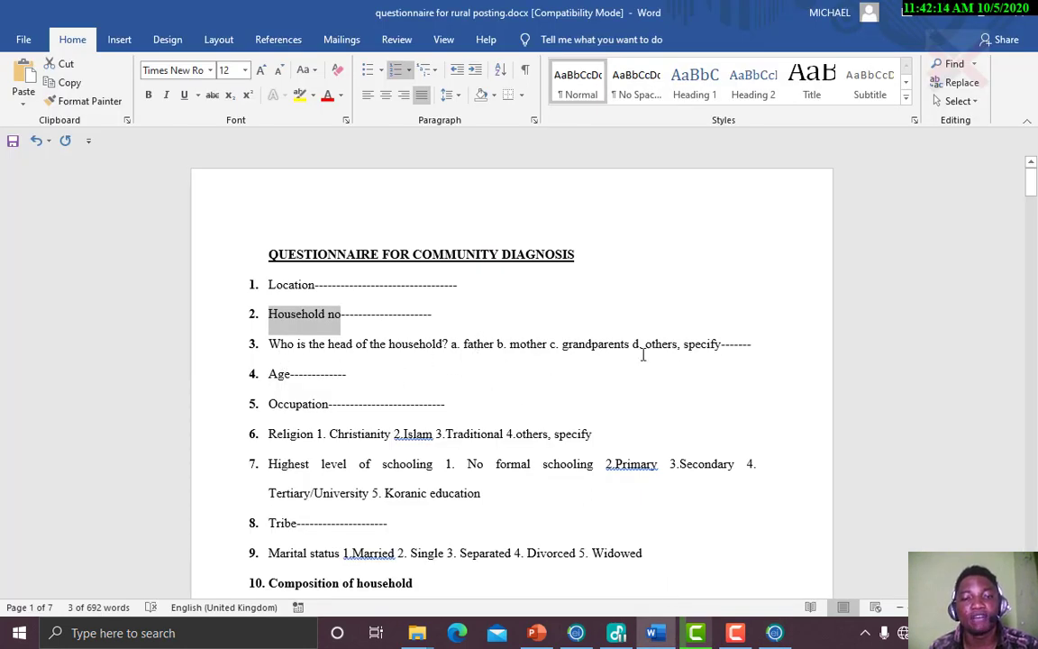
pyautogui.moveTo(268, 344); pyautogui.dragTo(448, 355)
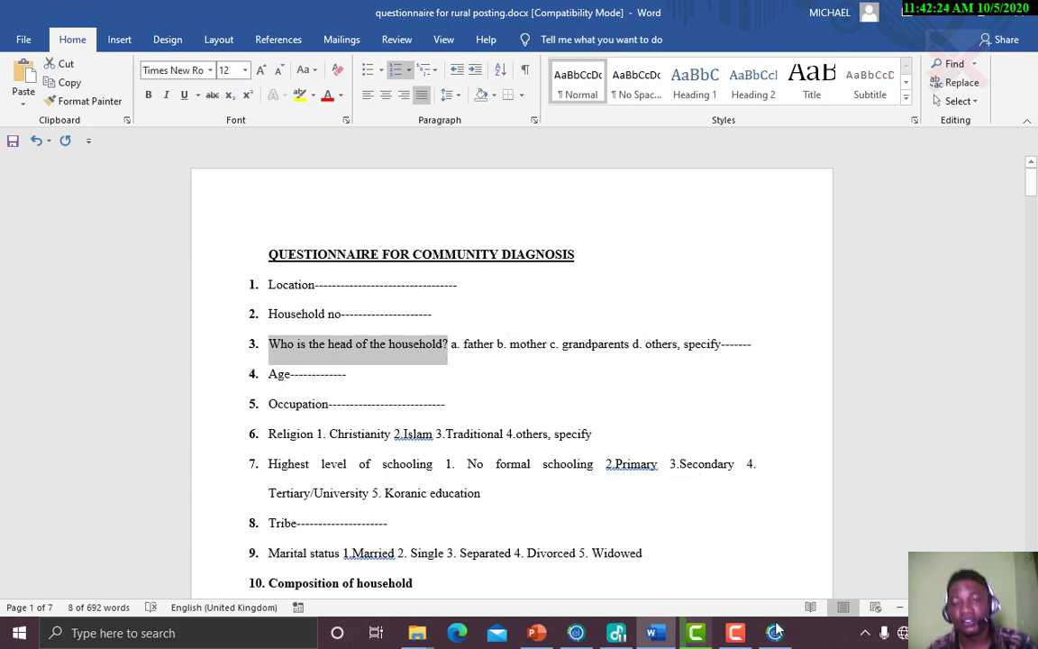
pyautogui.moveTo(776, 631)
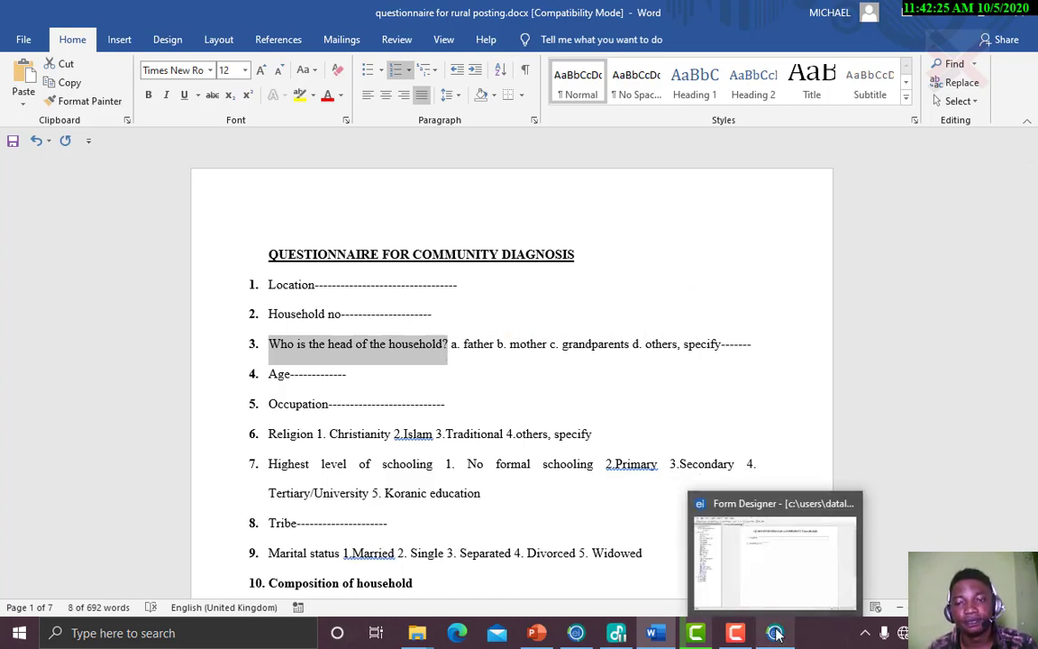
pyautogui.click(766, 556)
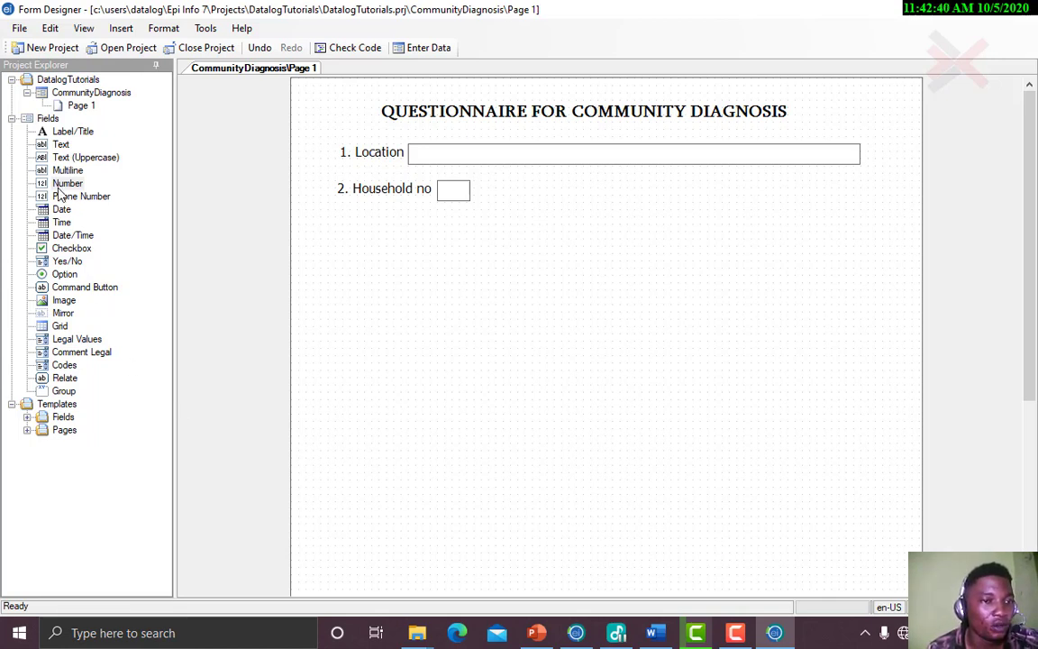
# Add an Option field below Household no and set its prompt to "3. Who is the head of the household?", removing the extra spacing
pyautogui.click(68, 276)
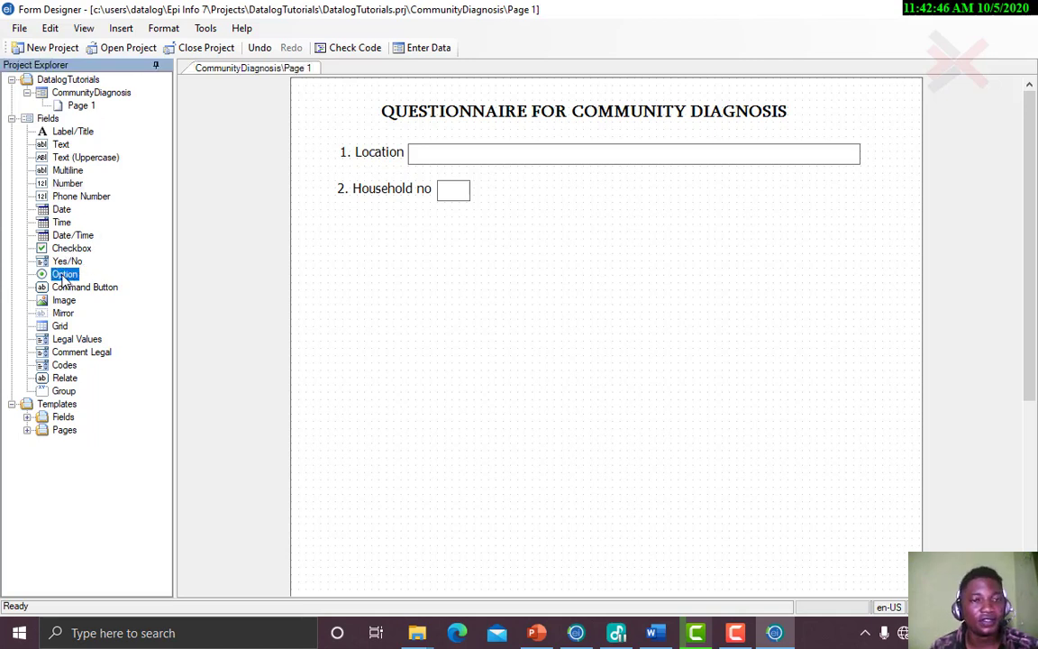
pyautogui.click(366, 273)
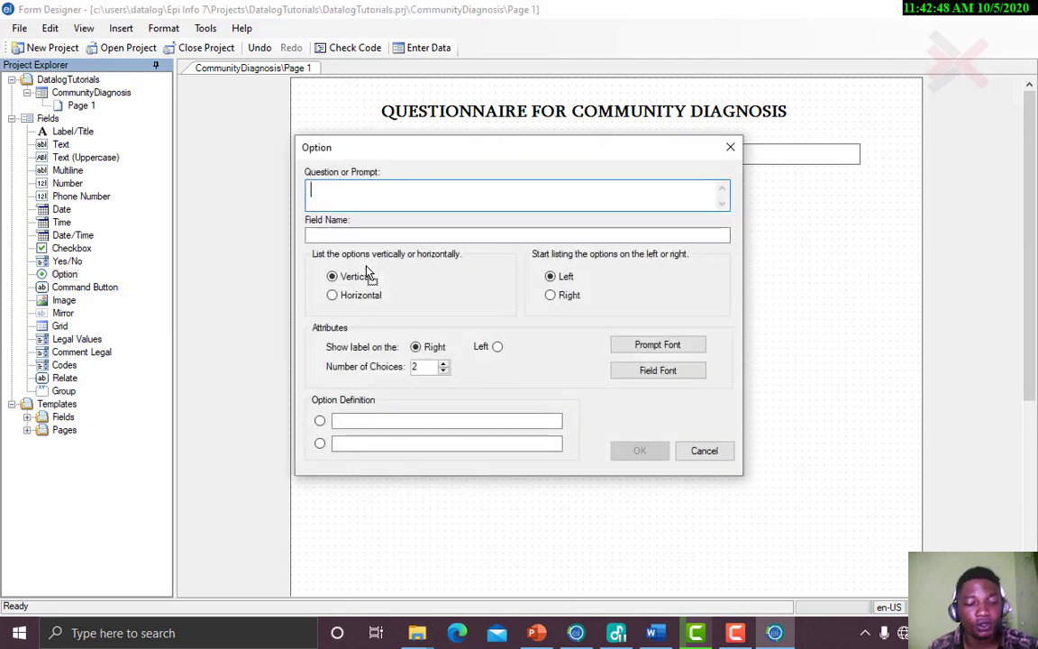
pyautogui.write('3.\tWho is the head of the household?')
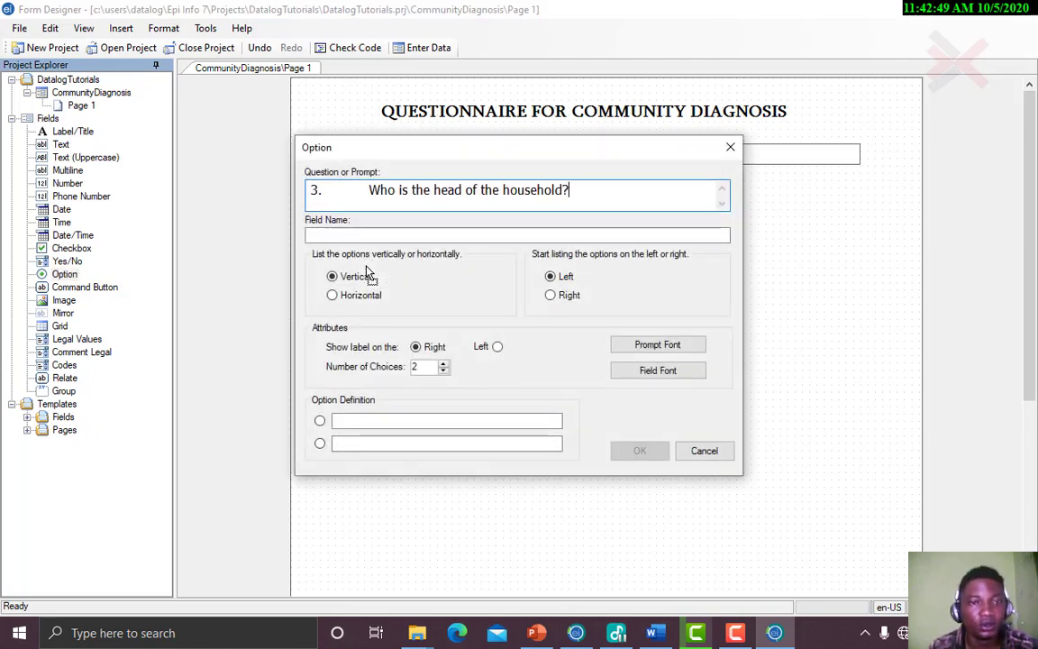
pyautogui.click(371, 194)
pyautogui.press('BackSpace')
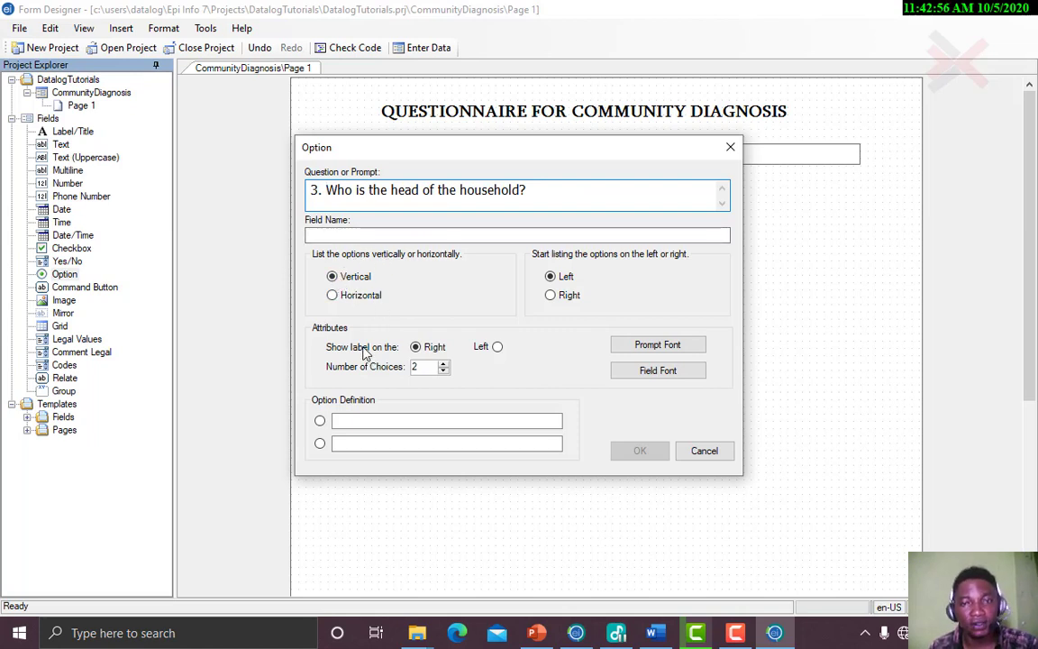
# List the head-of-household options horizontally and, after checking question 3 in the Word questionnaire, set the number of choices to 4
pyautogui.click(334, 303)
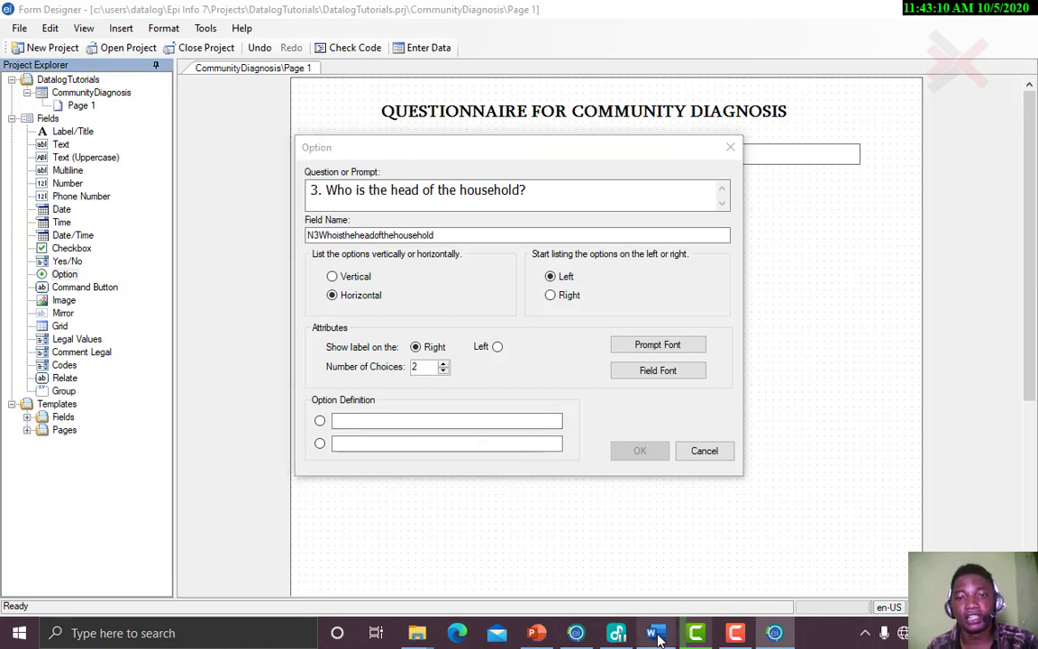
pyautogui.hotkey('alt', 'Tab')
pyautogui.moveTo(268, 344); pyautogui.dragTo(447, 345)
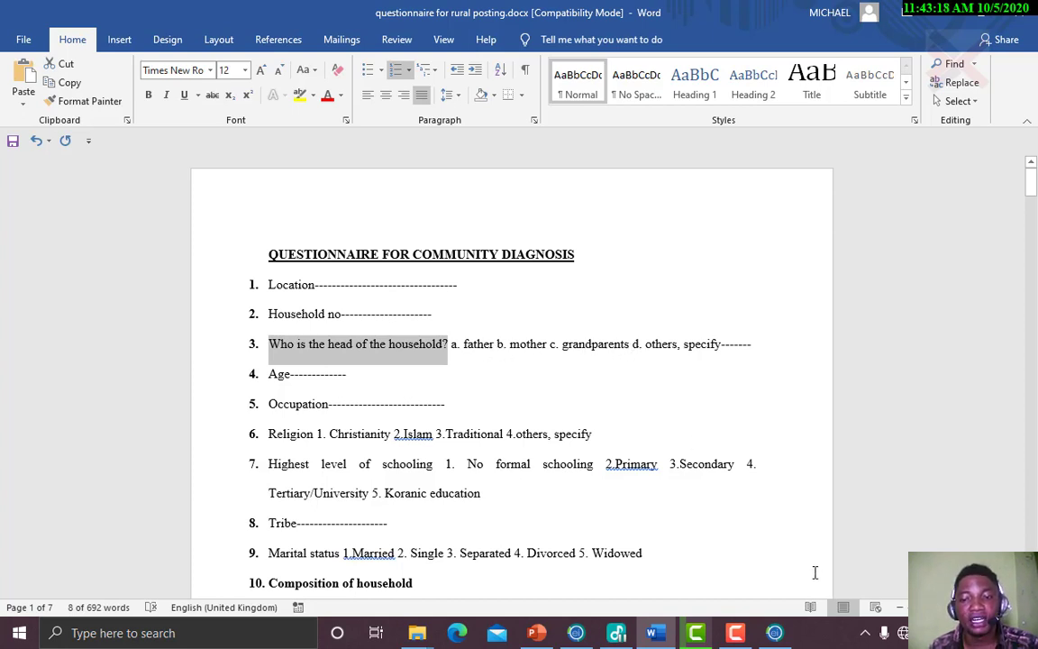
pyautogui.hotkey('ctrl', 'c')
pyautogui.hotkey('alt', 'Tab')
pyautogui.hotkey('ctrl', 'v')
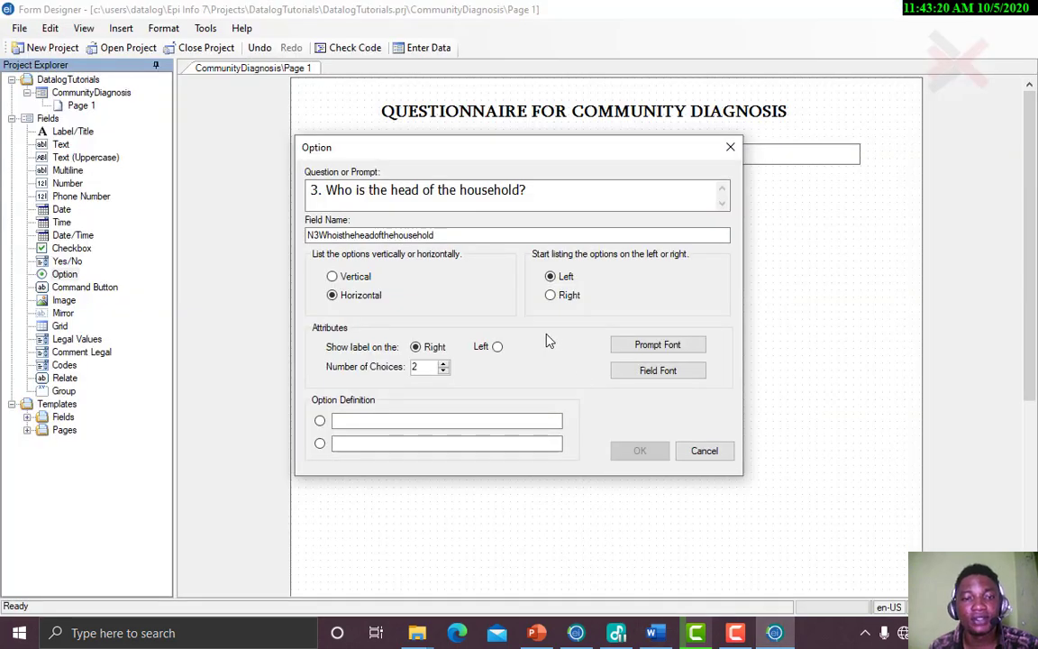
pyautogui.click(443, 365)
pyautogui.click(443, 365)
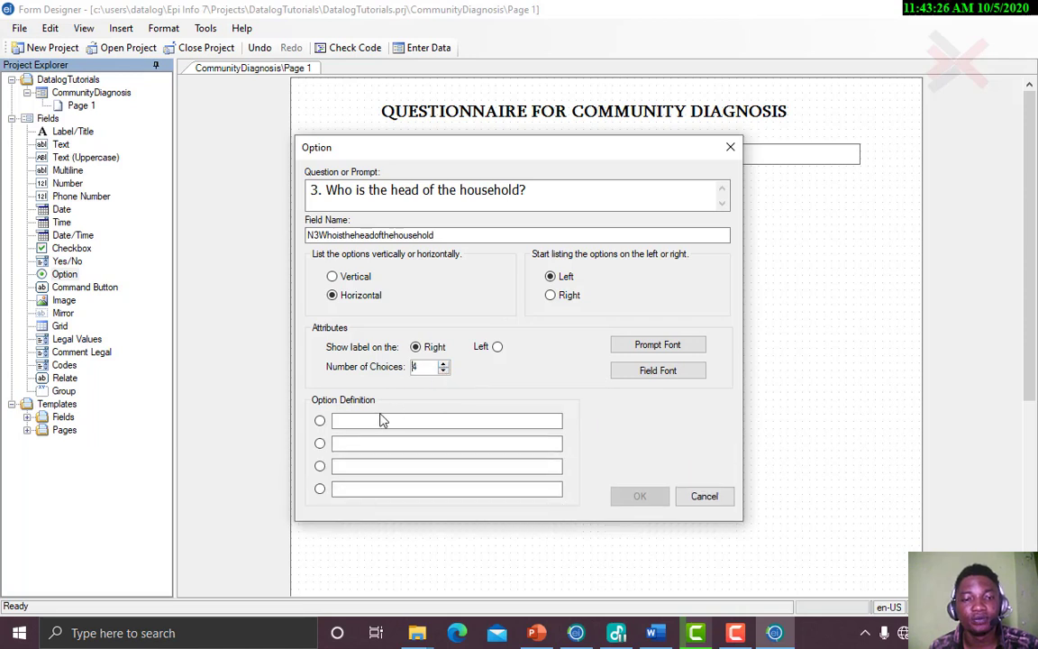
# Define the four choices as Father, Mother, Grandparents and Others, and place the Option field on the page
pyautogui.click(375, 421)
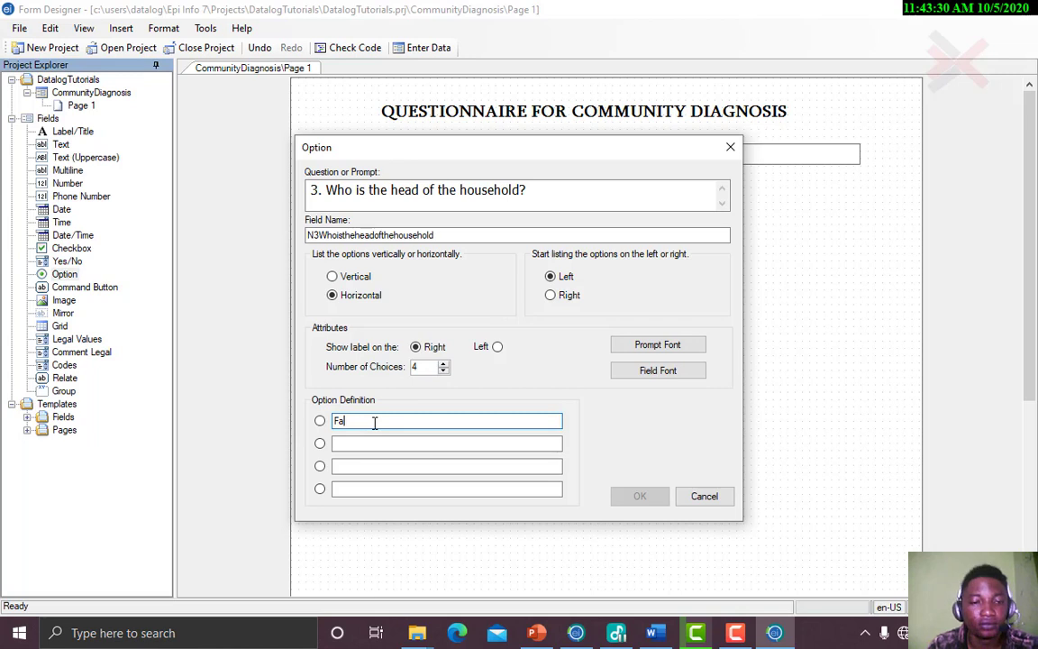
pyautogui.write('Father')
pyautogui.press('Tab')
pyautogui.write('M')
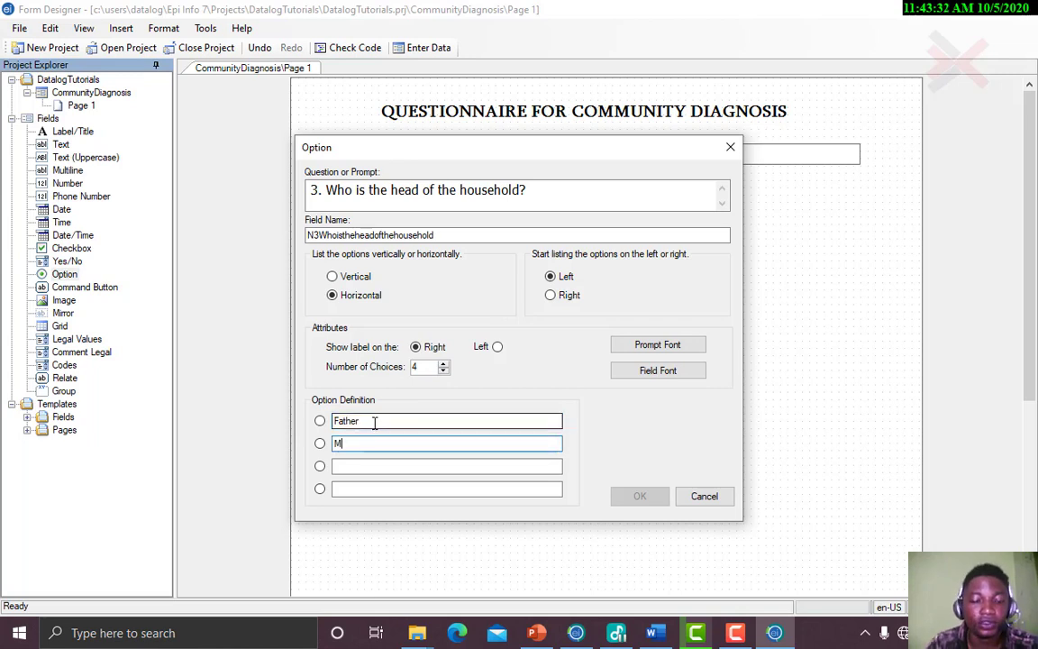
pyautogui.write('other')
pyautogui.press('Tab')
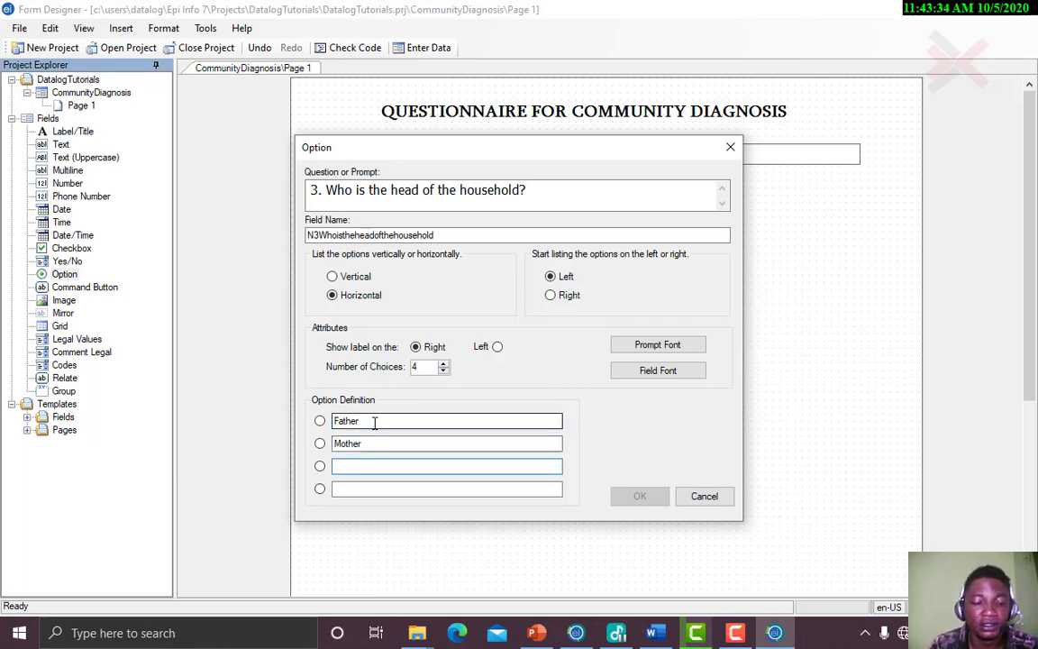
pyautogui.write('Grandparents')
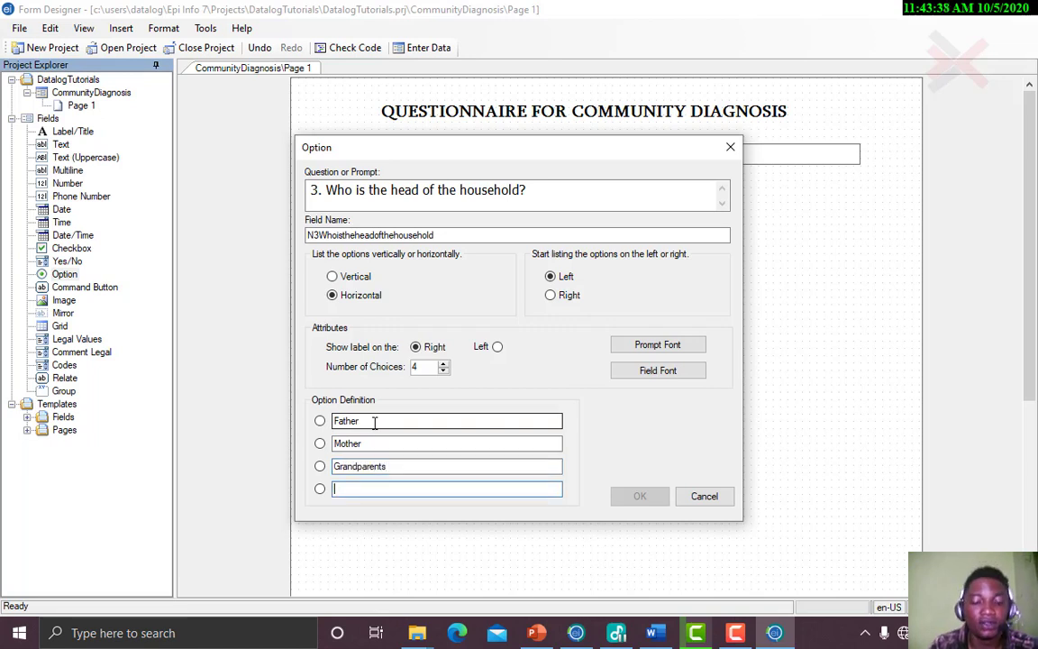
pyautogui.write('Others')
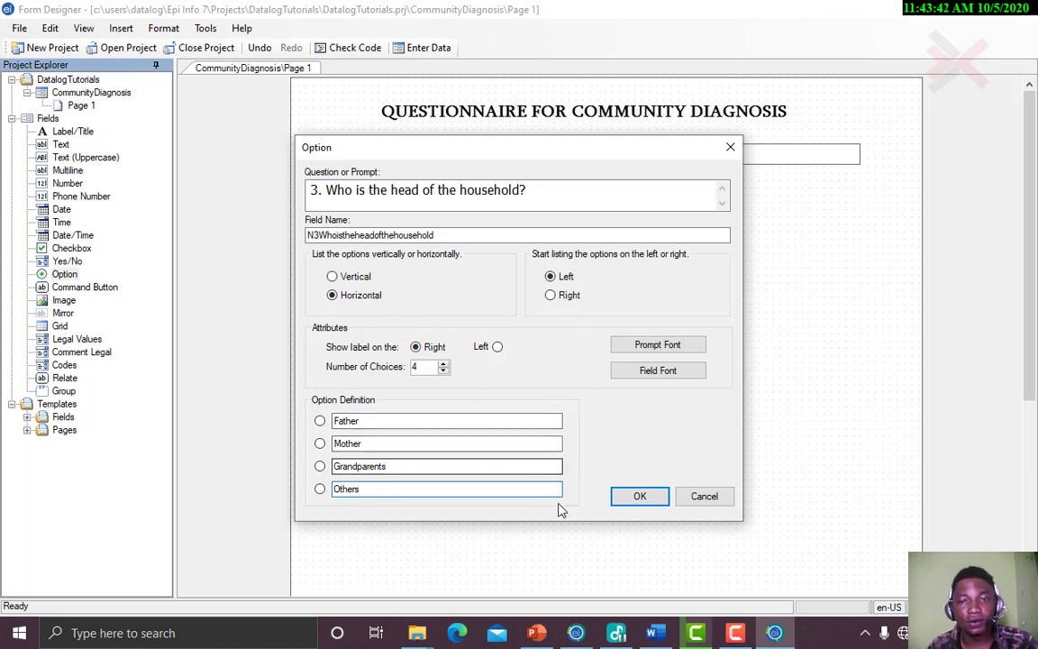
pyautogui.click(636, 498)
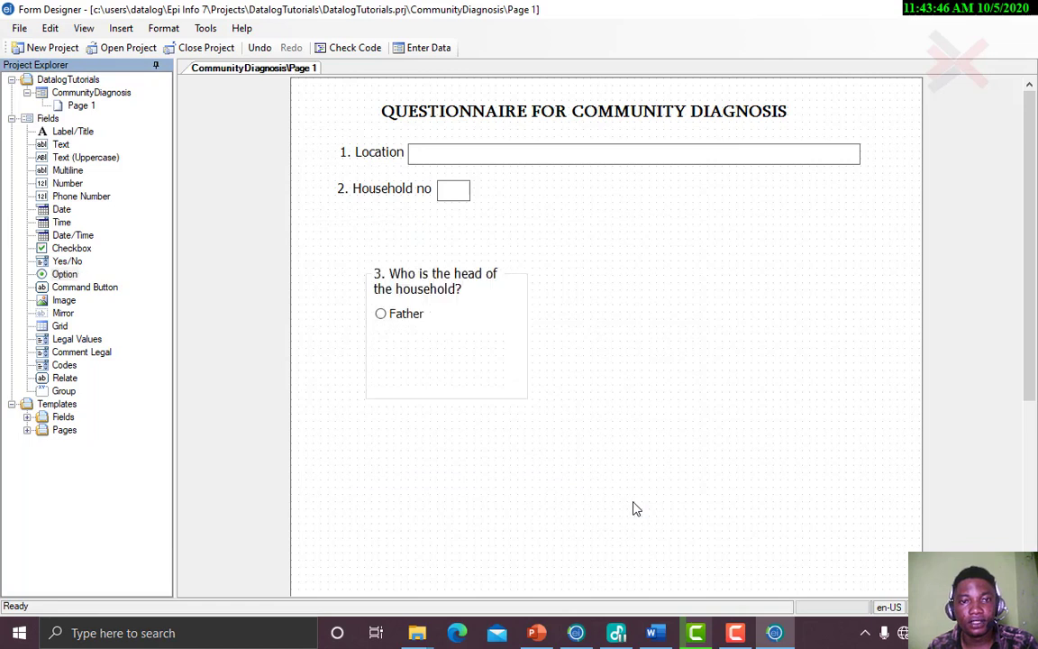
# Move the head-of-household field directly under Household no and widen it to about the Location box's far edge so its choices form one row
pyautogui.click(463, 342)
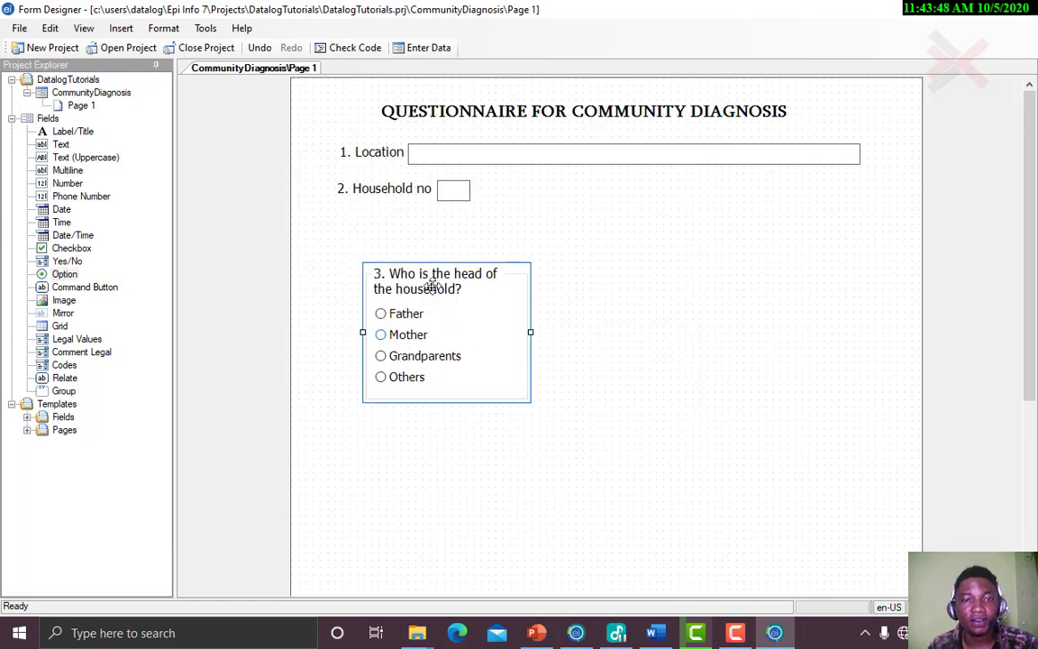
pyautogui.moveTo(401, 305); pyautogui.dragTo(369, 259)
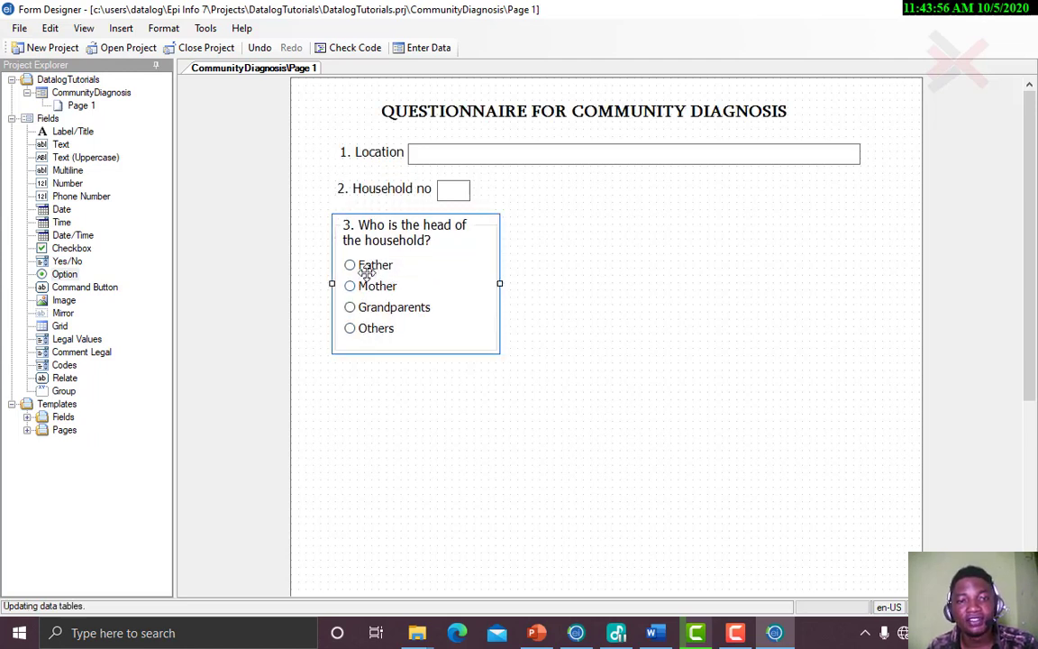
pyautogui.click(502, 288)
pyautogui.click(496, 289)
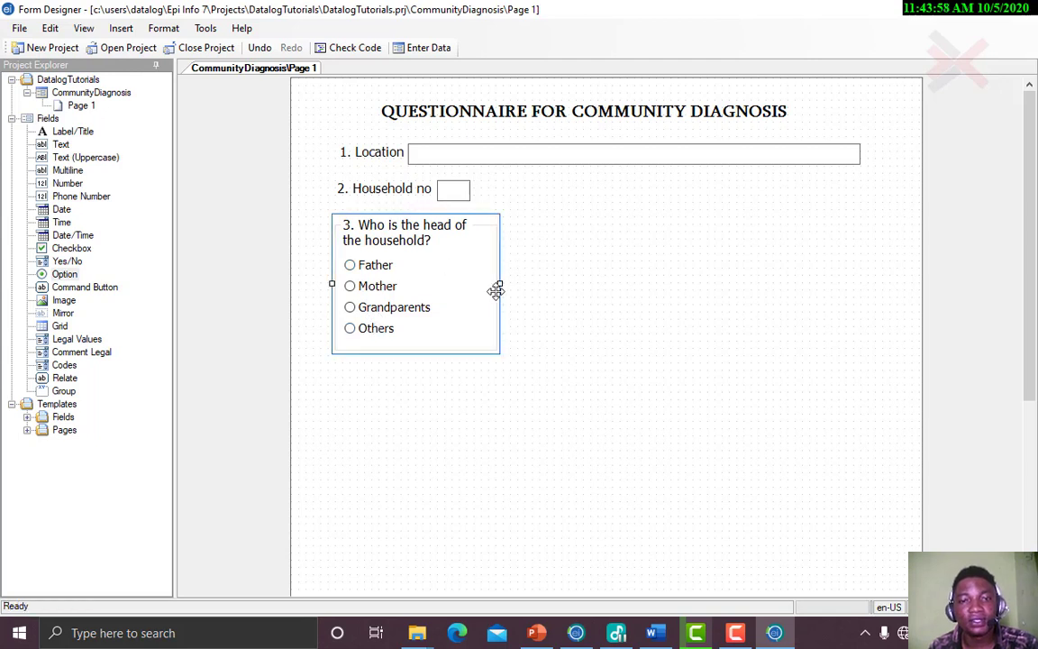
pyautogui.moveTo(498, 280); pyautogui.dragTo(874, 269)
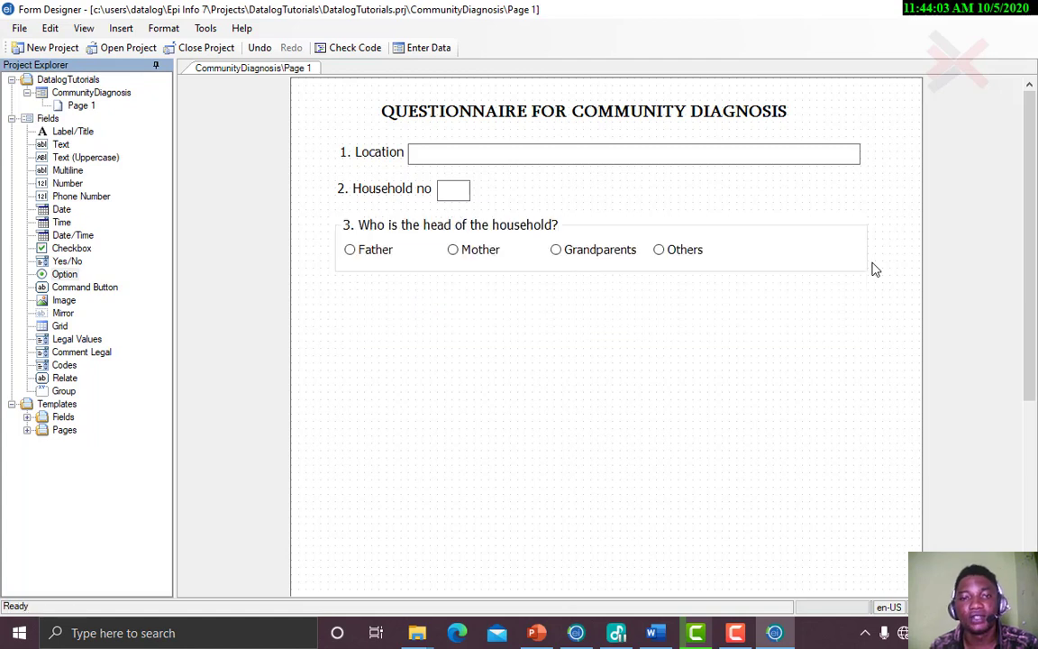
# Shift the head-of-household field slightly left so its frame ends in line with the Location box
pyautogui.click(462, 242)
pyautogui.click(702, 343)
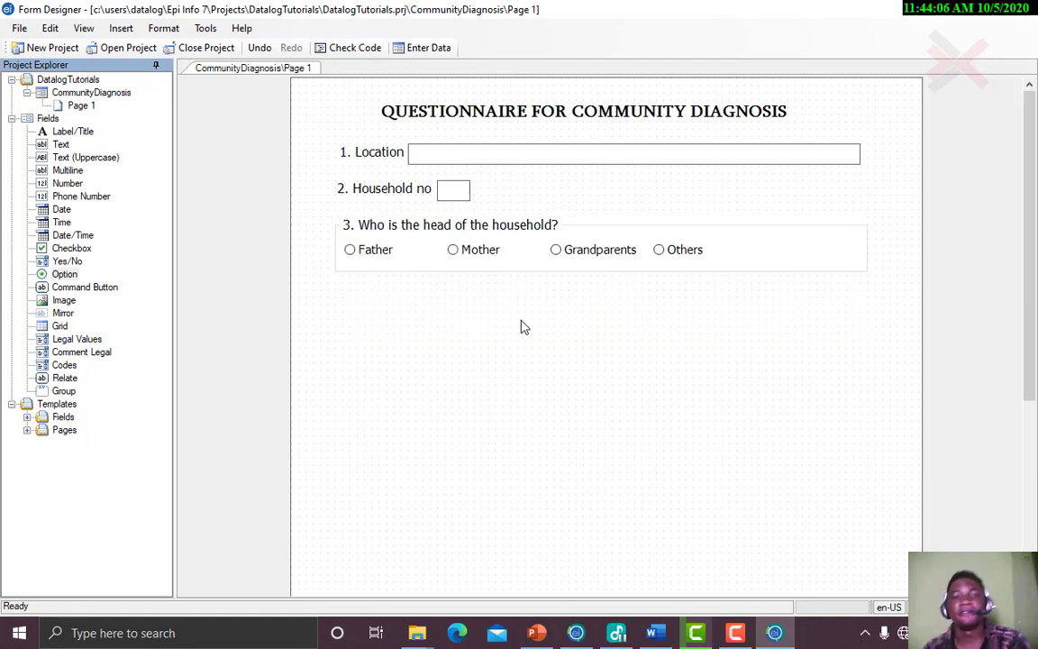
pyautogui.moveTo(510, 225)
pyautogui.mouseDown()
pyautogui.moveTo(505, 236)
pyautogui.moveTo(521, 224)
pyautogui.moveTo(522, 234)
pyautogui.mouseUp()
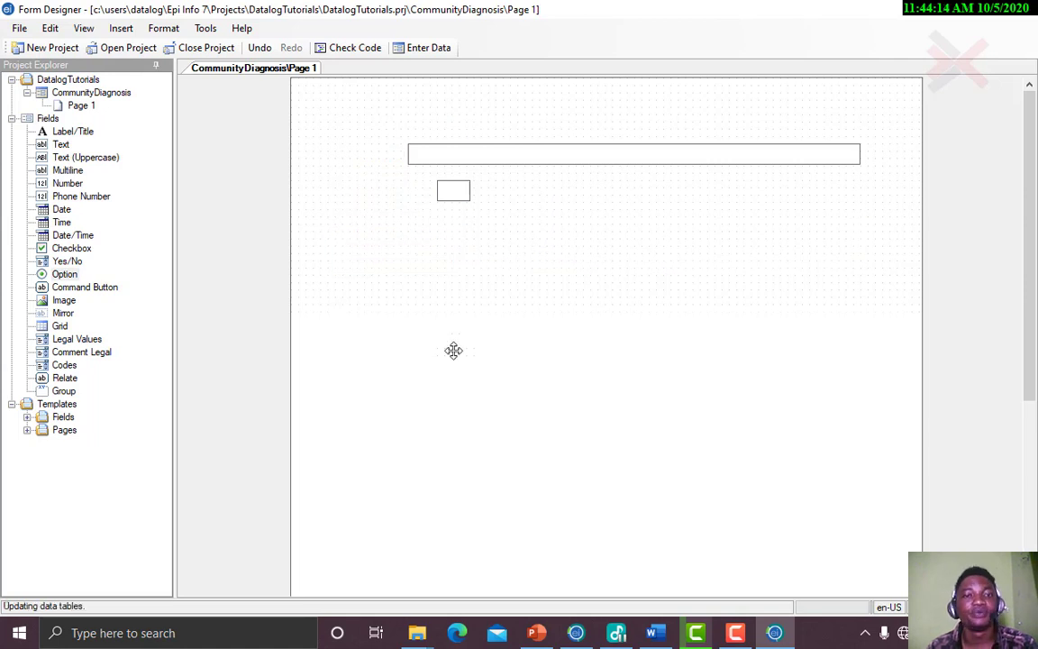
# Check question 4 in the Word questionnaire, return to Form Designer, and add a Number field with the prompt "Age" below the head-of-household question
pyautogui.click(651, 634)
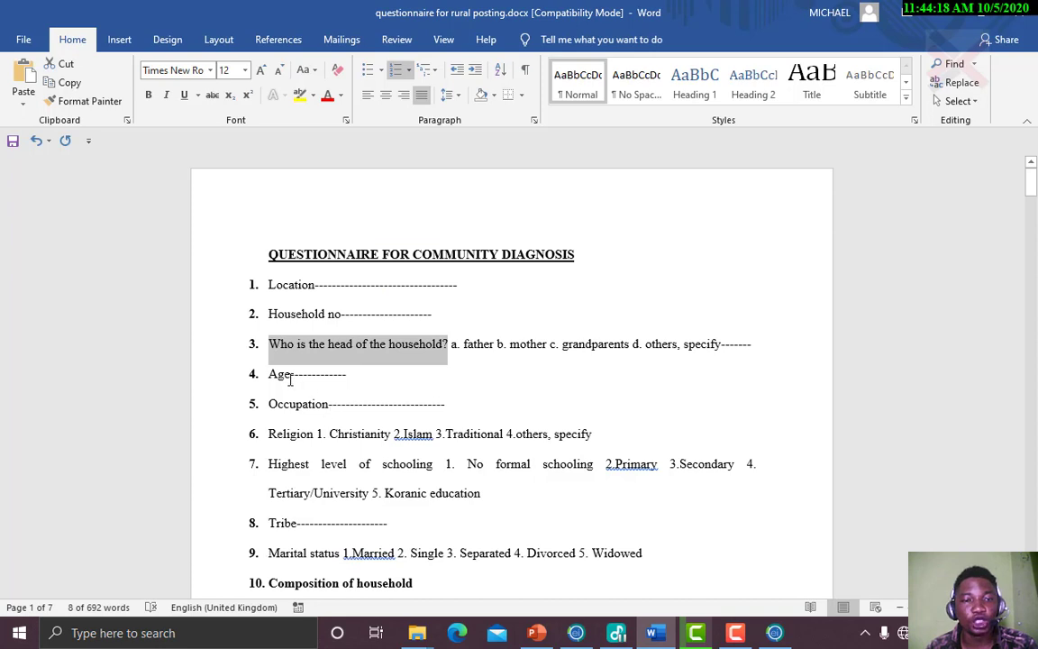
pyautogui.click(270, 374)
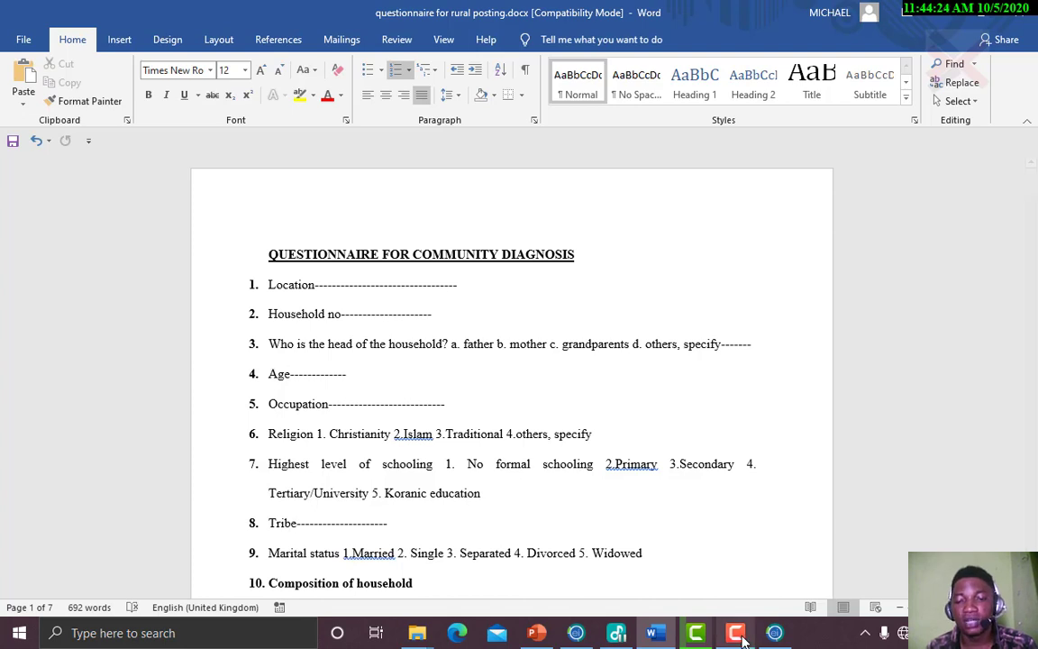
pyautogui.click(775, 635)
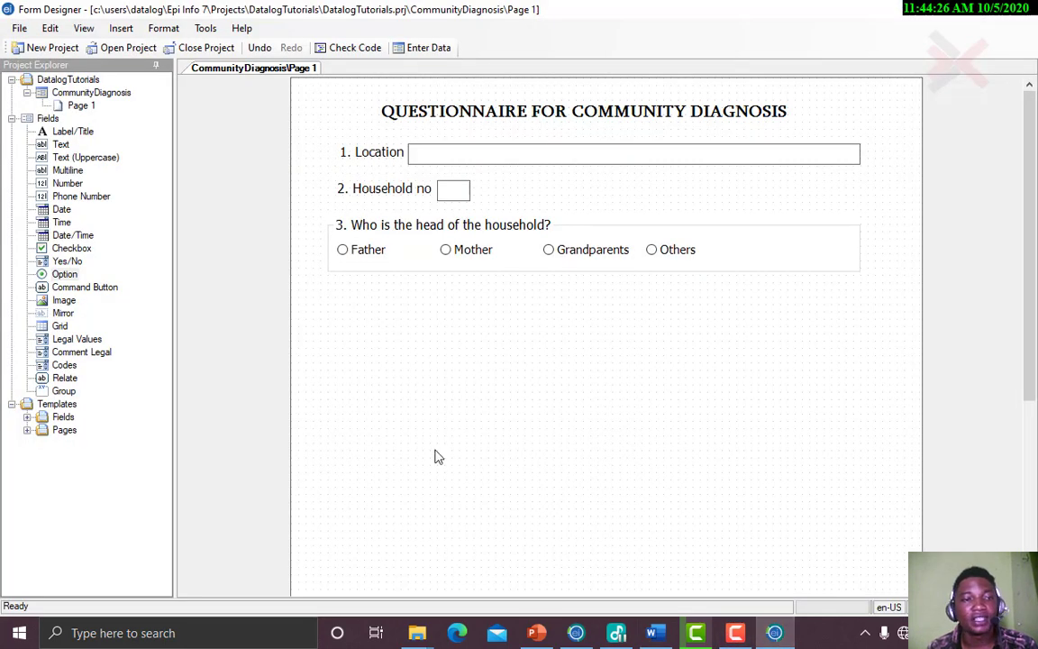
pyautogui.click(65, 184)
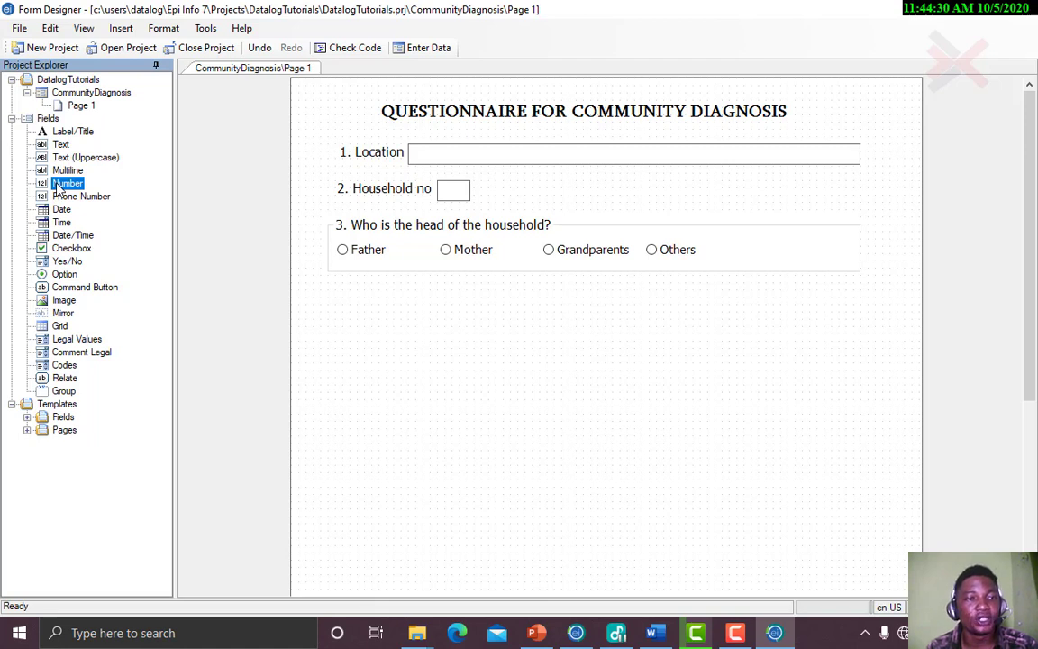
pyautogui.moveTo(57, 186); pyautogui.dragTo(338, 301)
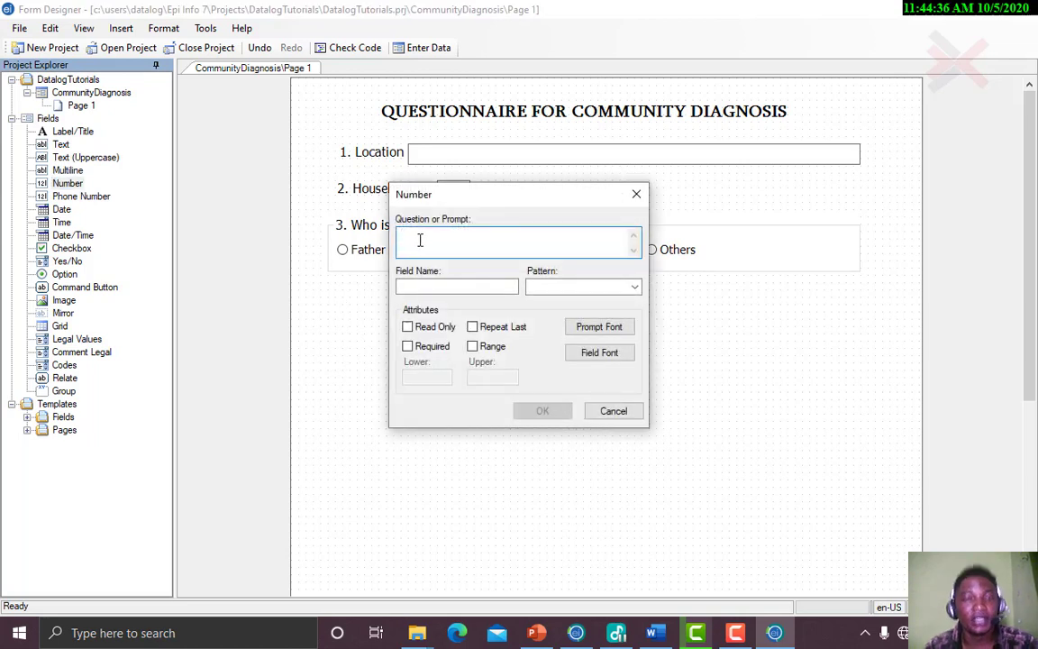
pyautogui.write('Age')
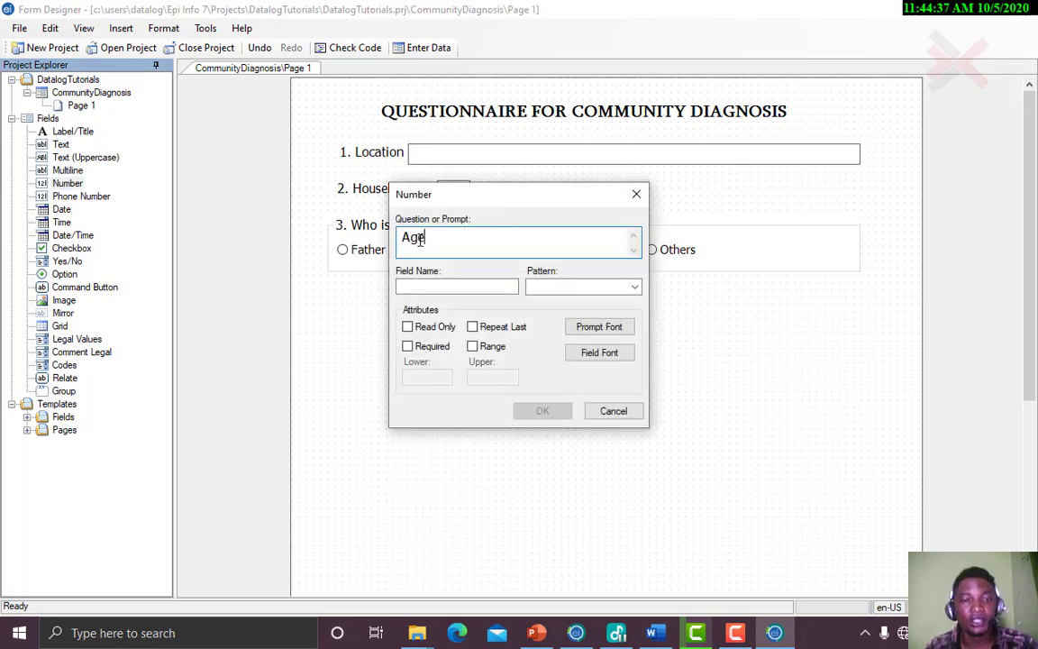
# Give the Age number field the pattern ##, change its prompt to "4. Age", make it required, and place it on the page
pyautogui.click(437, 284)
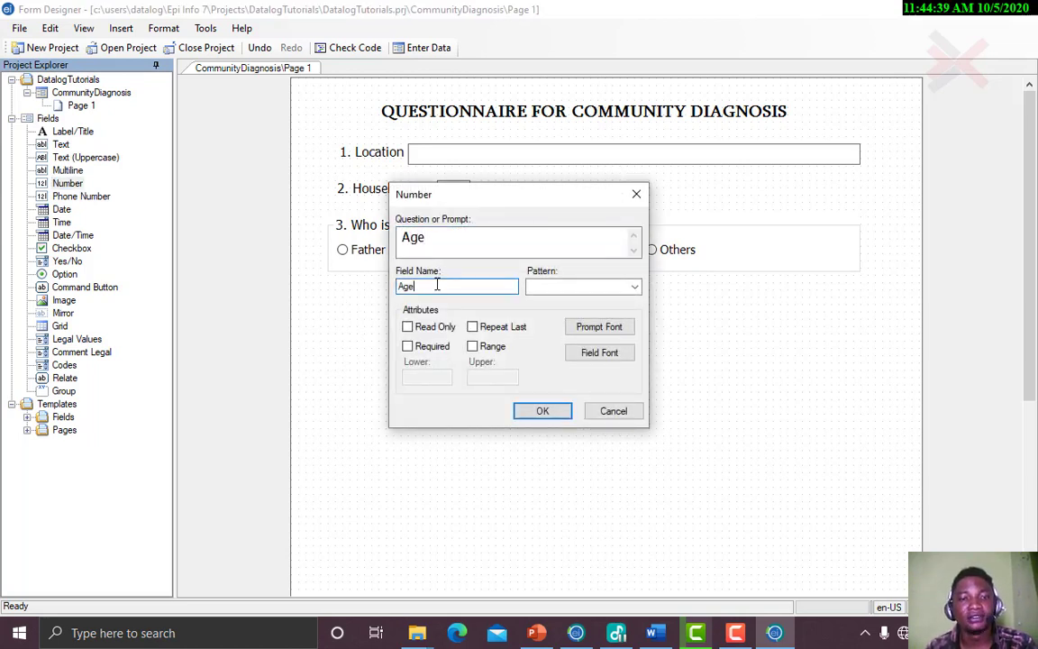
pyautogui.click(635, 286)
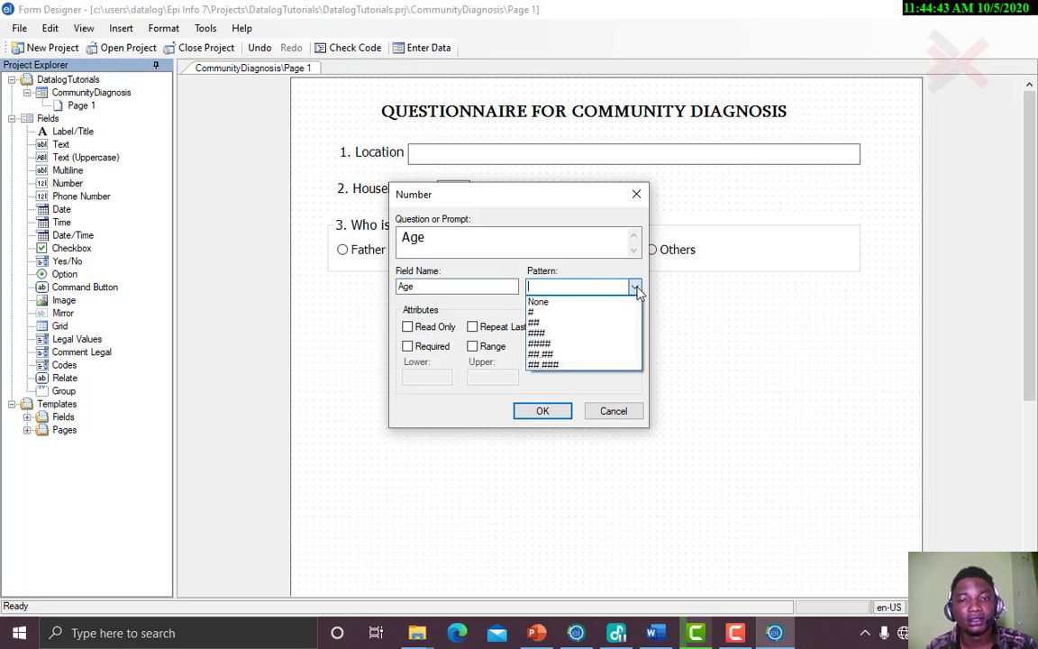
pyautogui.click(588, 325)
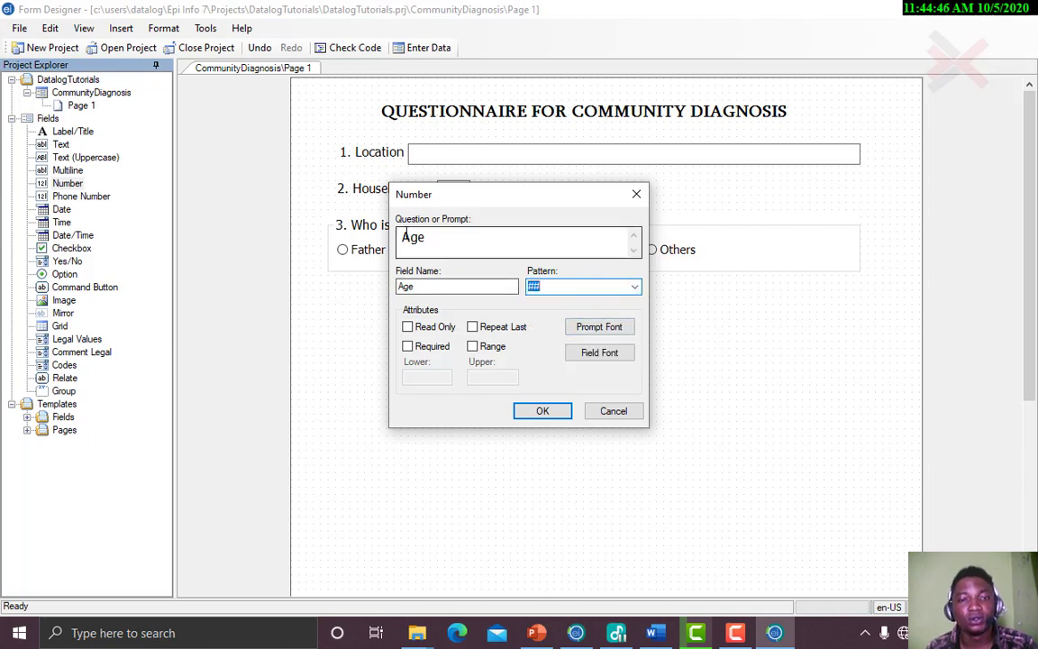
pyautogui.click(403, 237)
pyautogui.write('4')
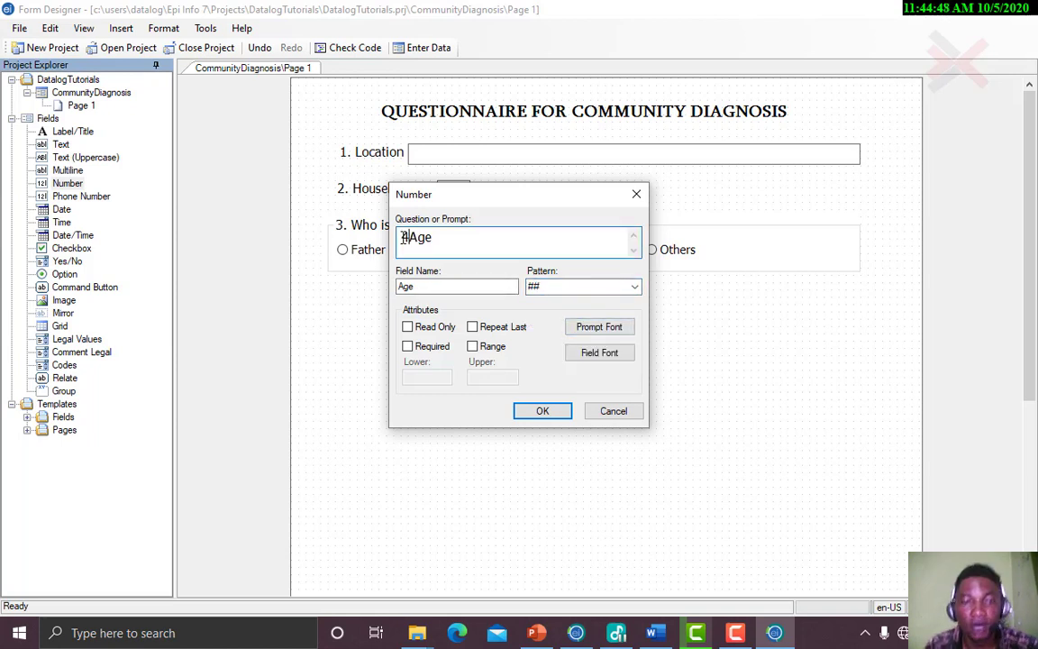
pyautogui.write('.')
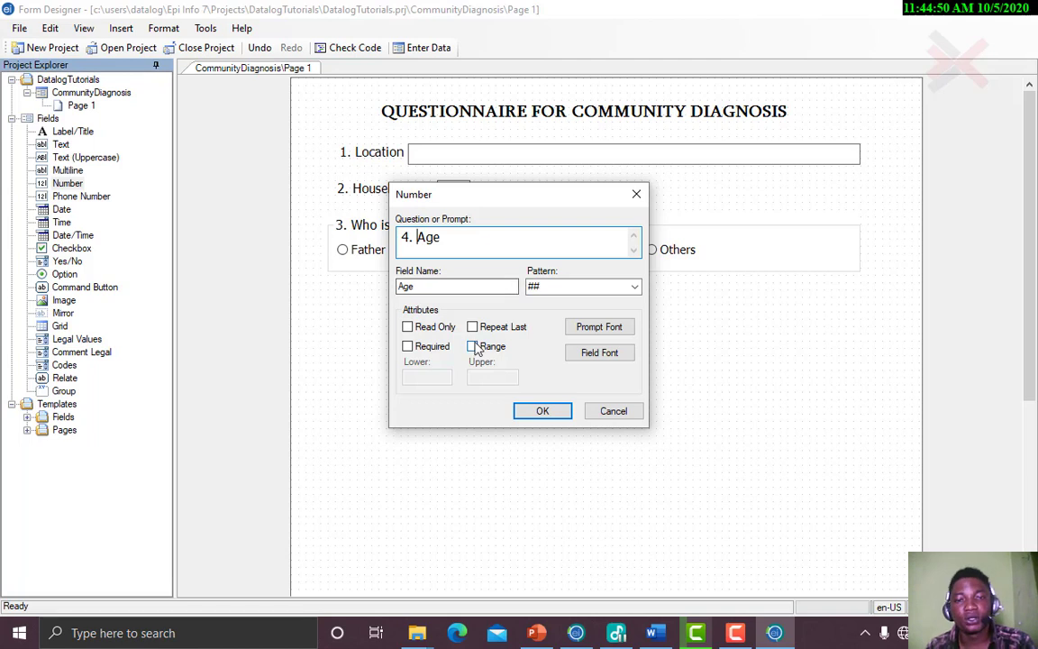
pyautogui.click(407, 346)
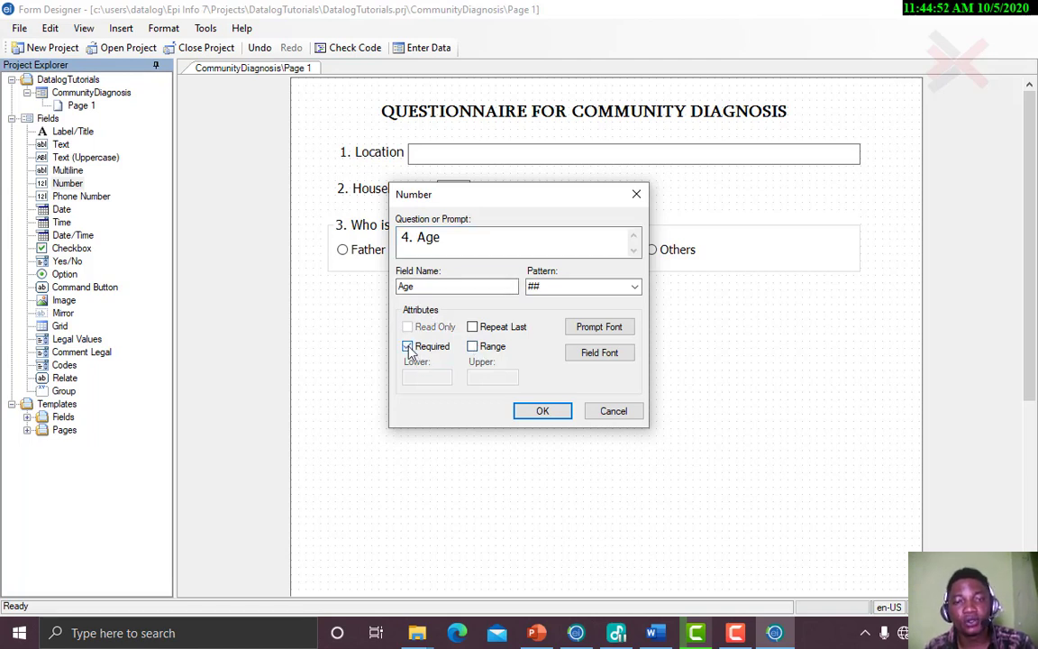
pyautogui.click(544, 413)
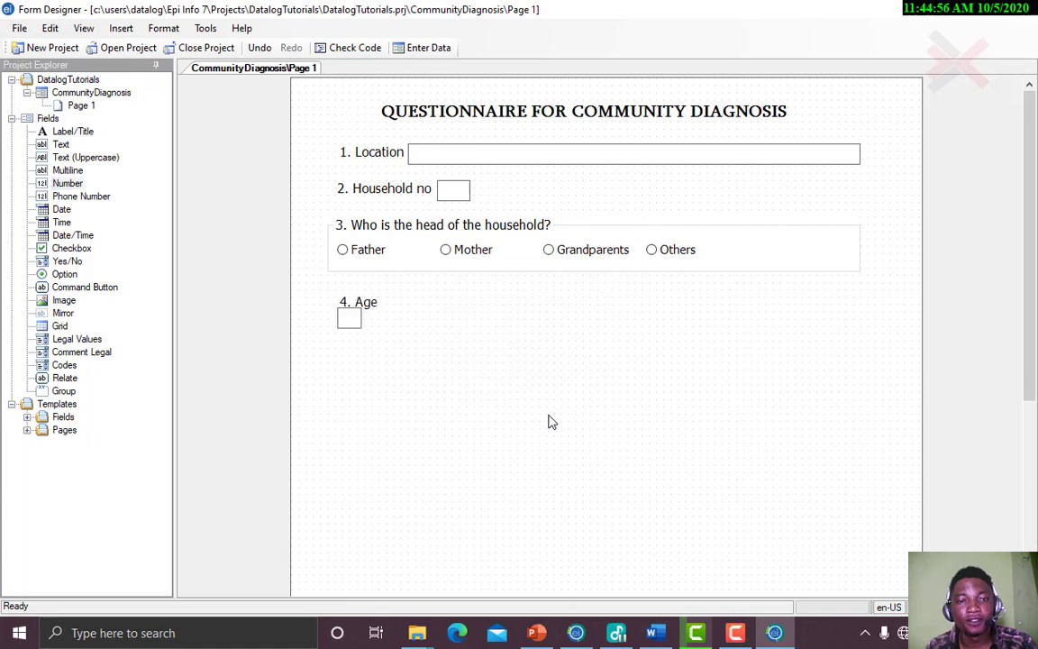
# Arrange the Age box beside its label in one row just below the head-of-household frame, starting at the frame's left edge
pyautogui.click(364, 309)
pyautogui.moveTo(367, 303); pyautogui.dragTo(391, 300)
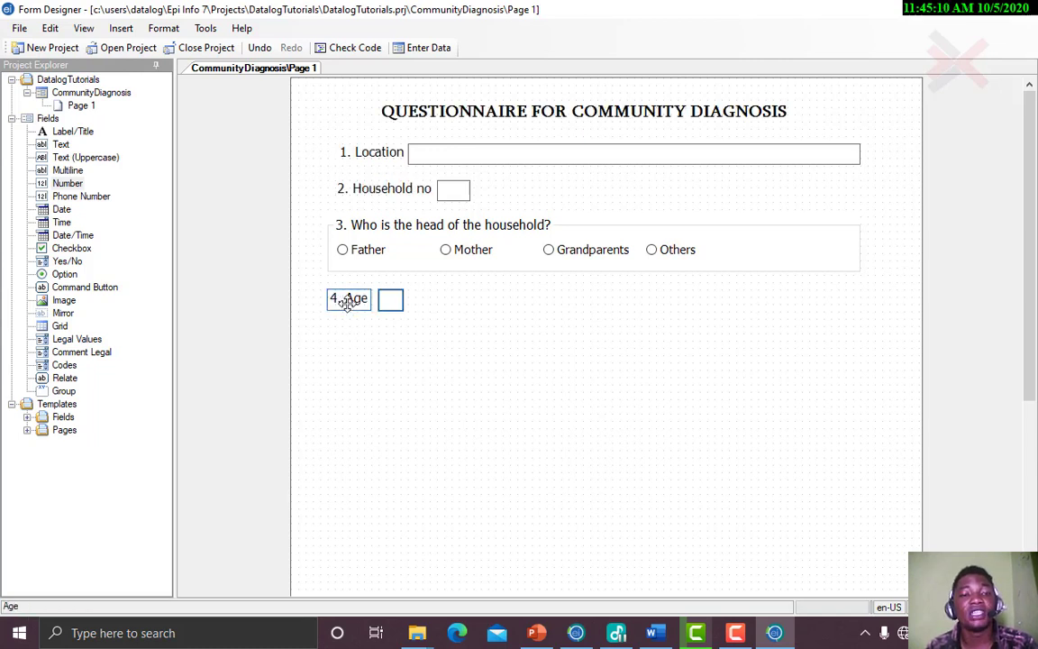
pyautogui.click(380, 307)
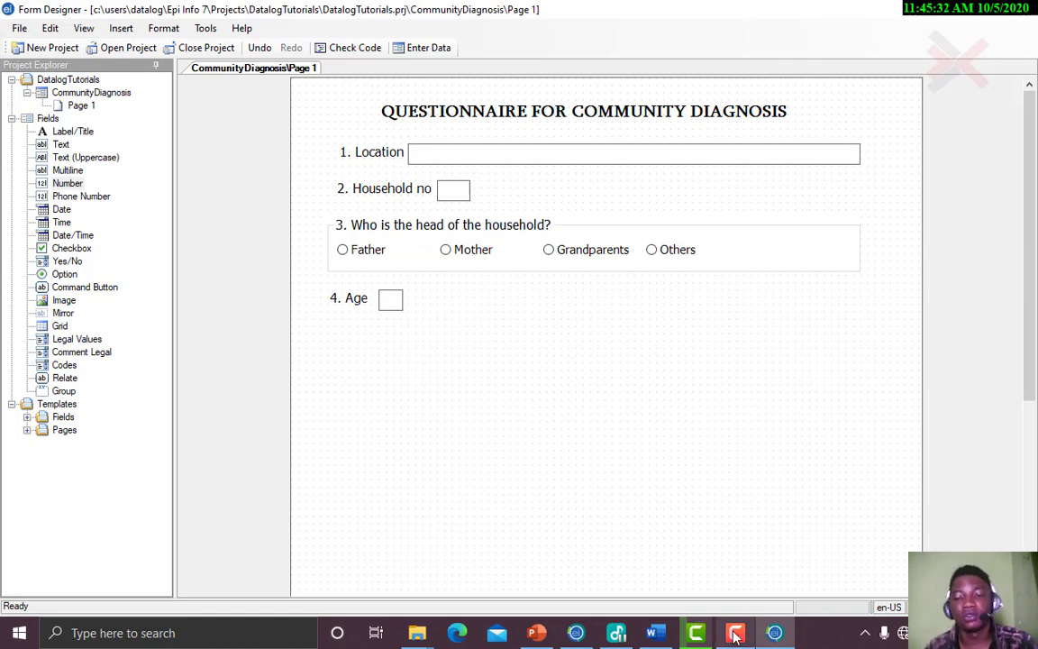
# Copy the question 5 text "Occupation" from the Word questionnaire and return to Form Designer
pyautogui.moveTo(735, 635)
pyautogui.moveTo(655, 634)
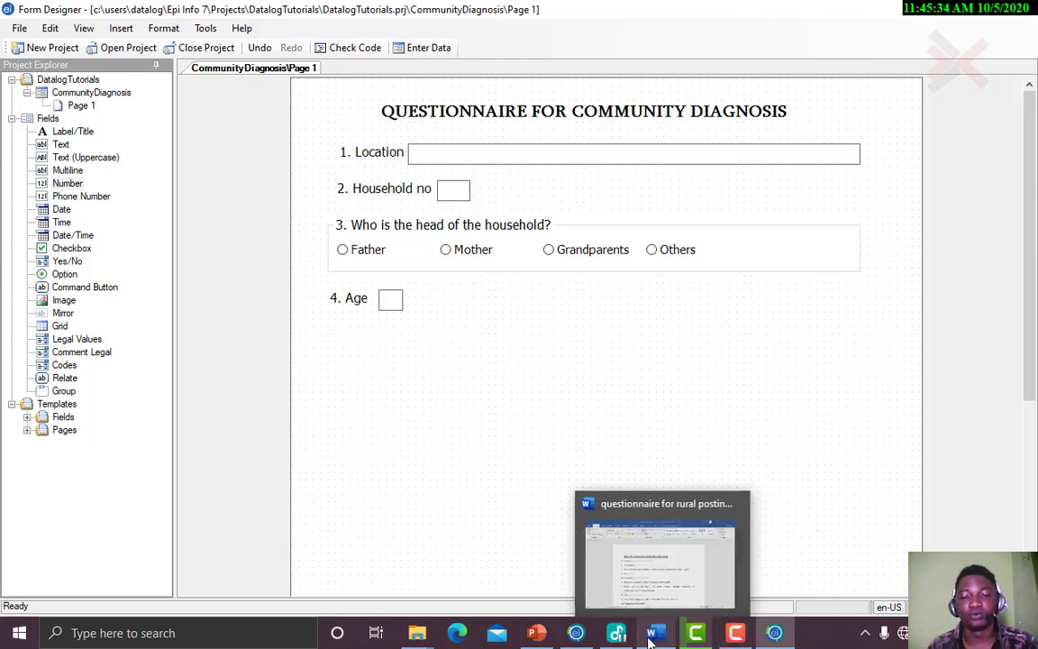
pyautogui.click(628, 533)
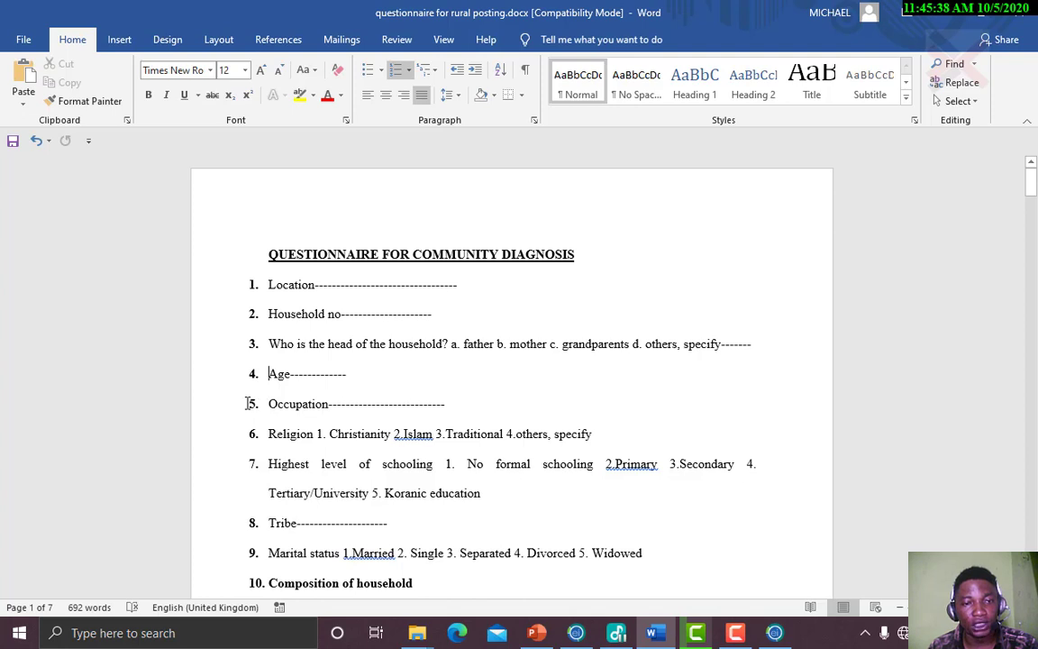
pyautogui.moveTo(268, 403); pyautogui.dragTo(330, 411)
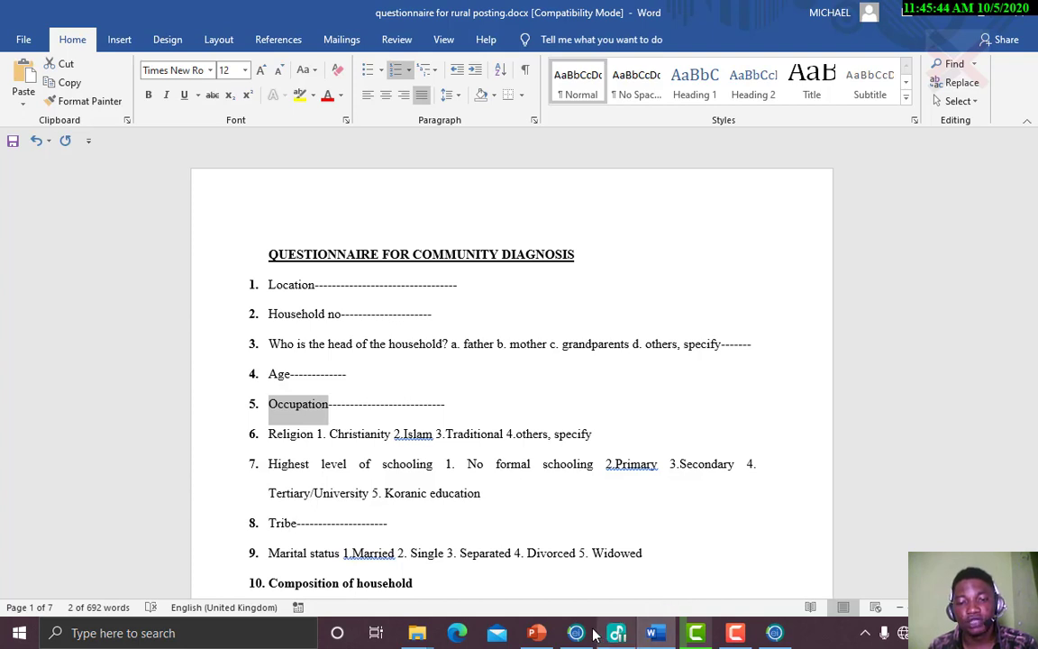
pyautogui.moveTo(658, 633)
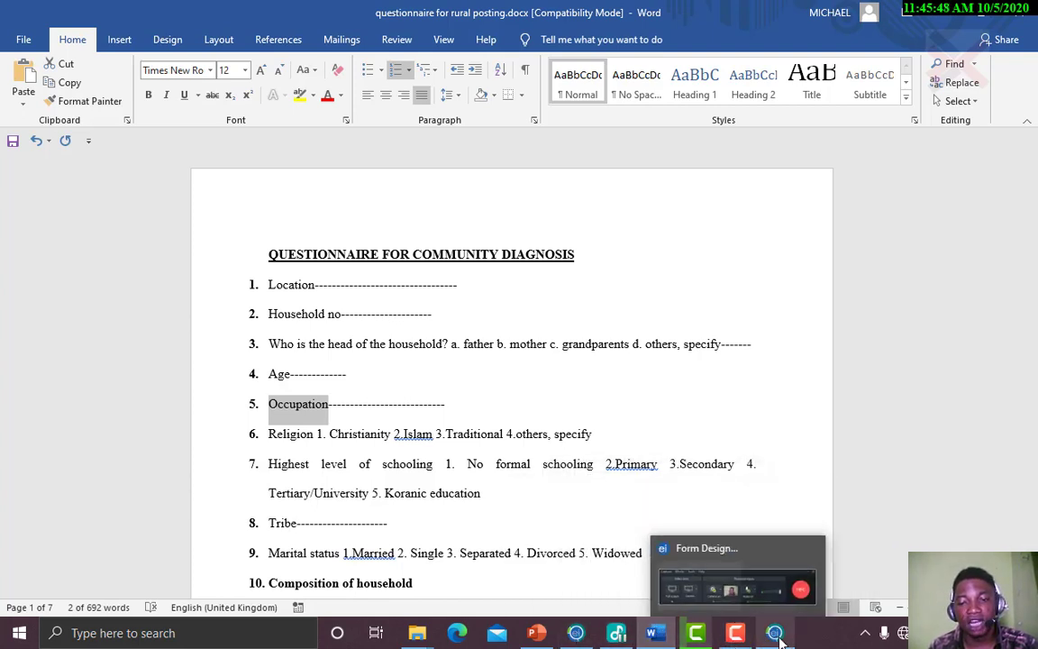
pyautogui.click(737, 560)
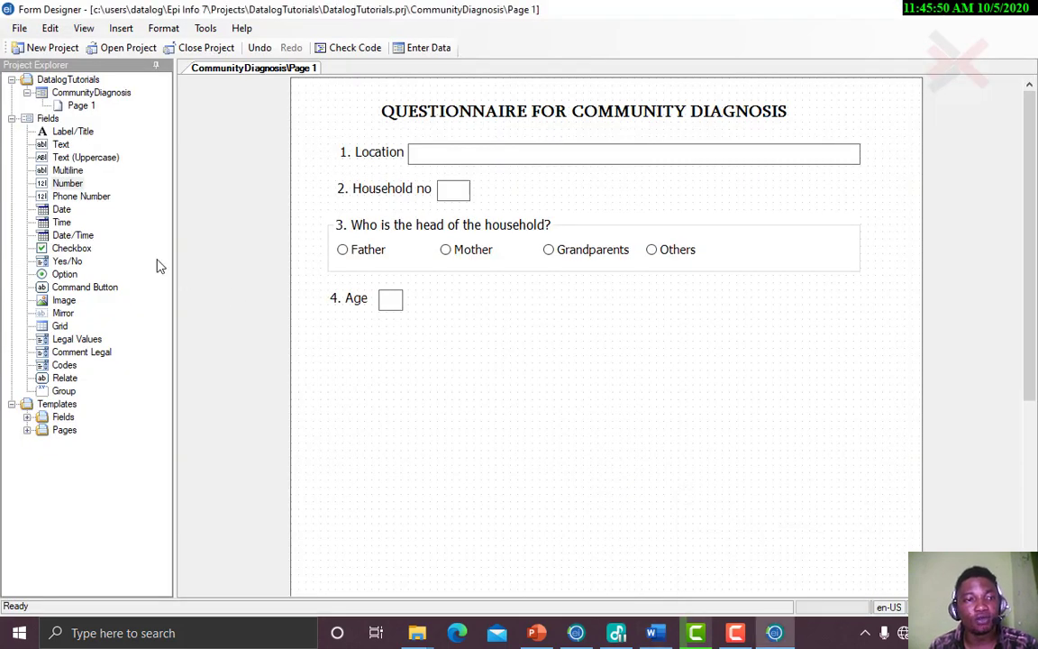
# Add a required Text field with the prompt "5. Occupation" to the right of the Age field
pyautogui.click(62, 146)
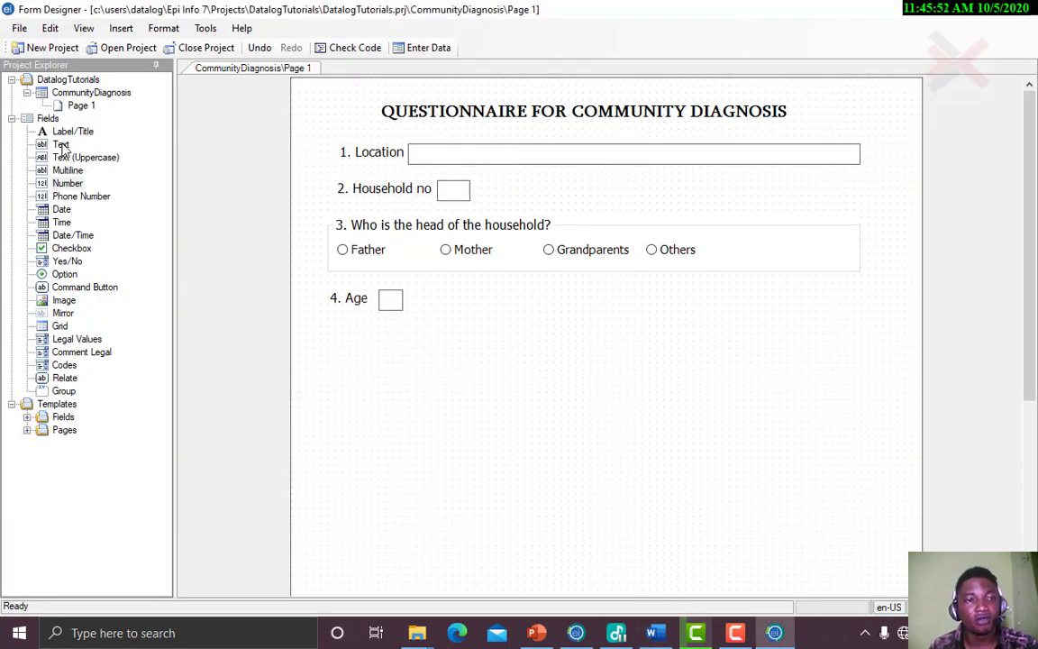
pyautogui.click(61, 145)
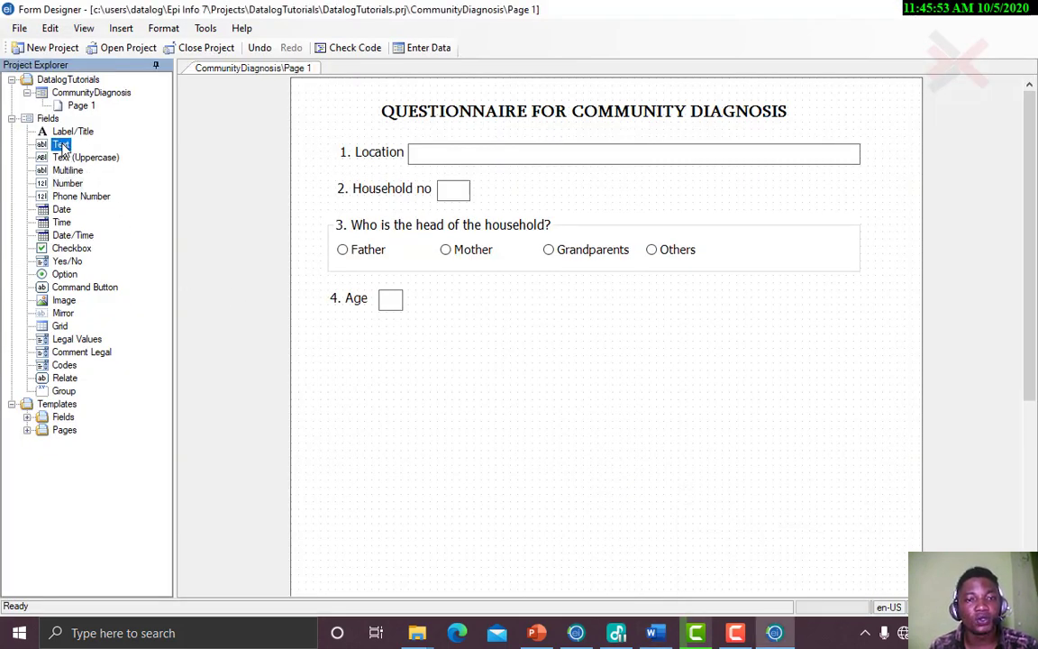
pyautogui.click(444, 297)
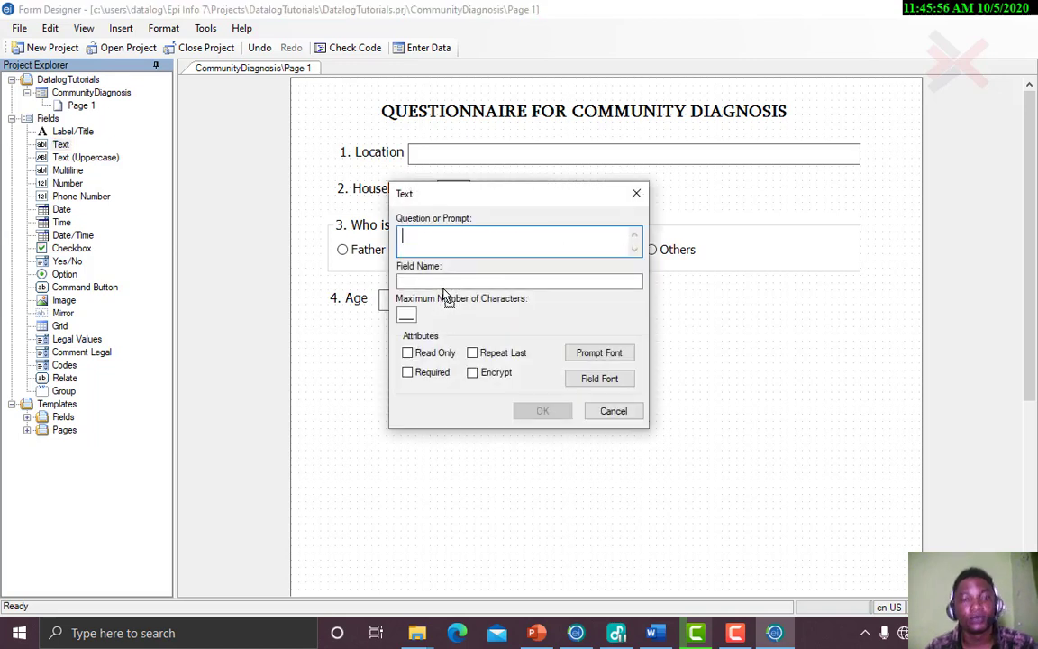
pyautogui.write('5.\tOccupation')
pyautogui.click(460, 236)
pyautogui.press('BackSpace')
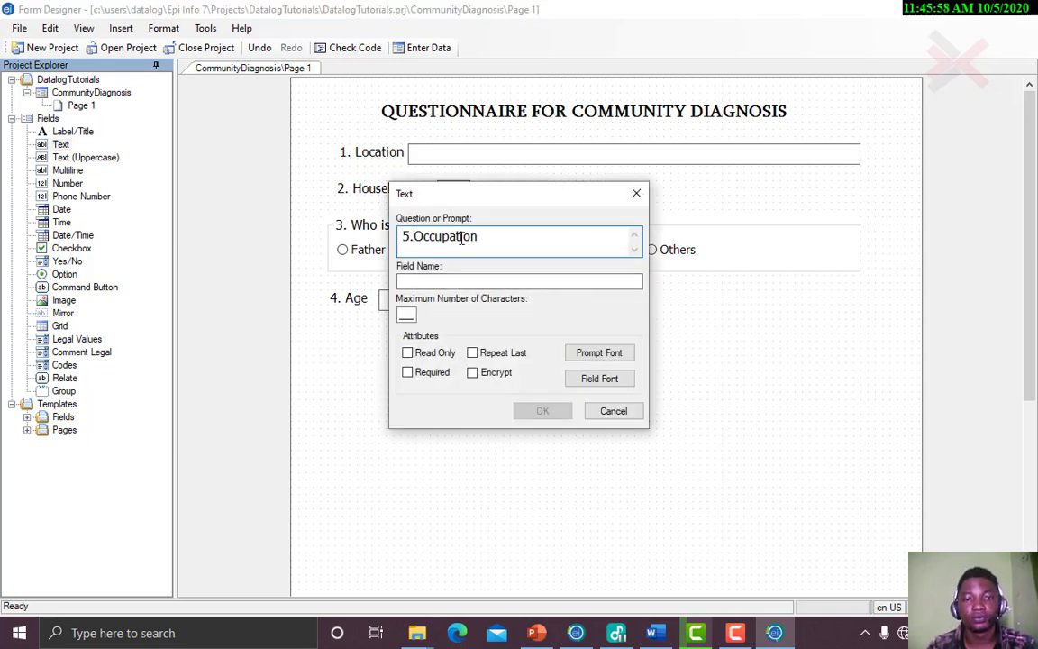
pyautogui.click(470, 280)
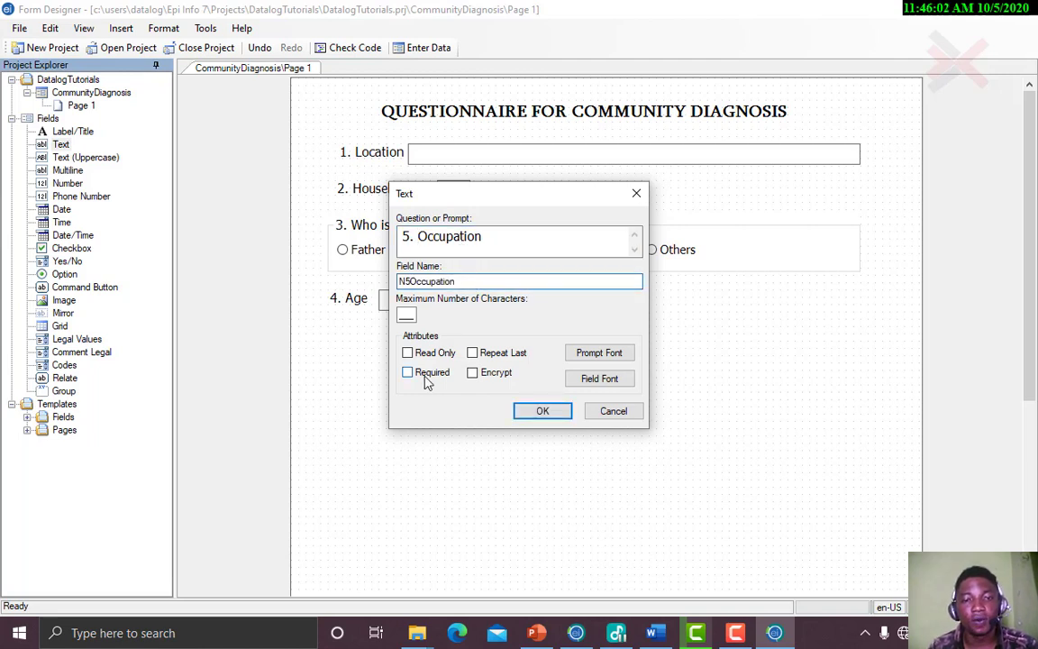
pyautogui.click(427, 375)
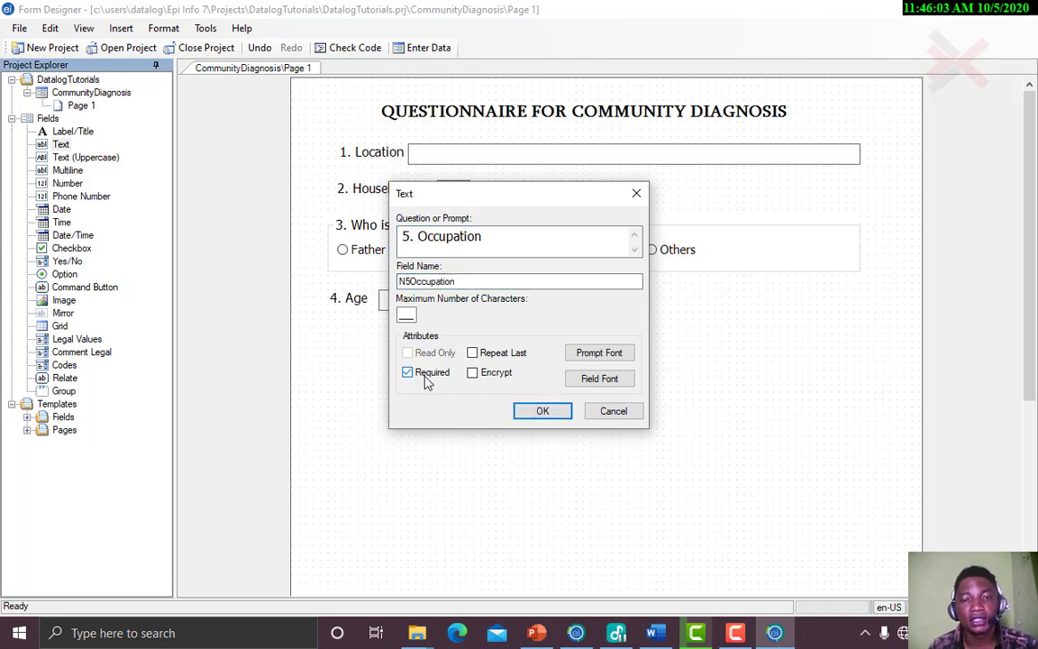
pyautogui.click(532, 415)
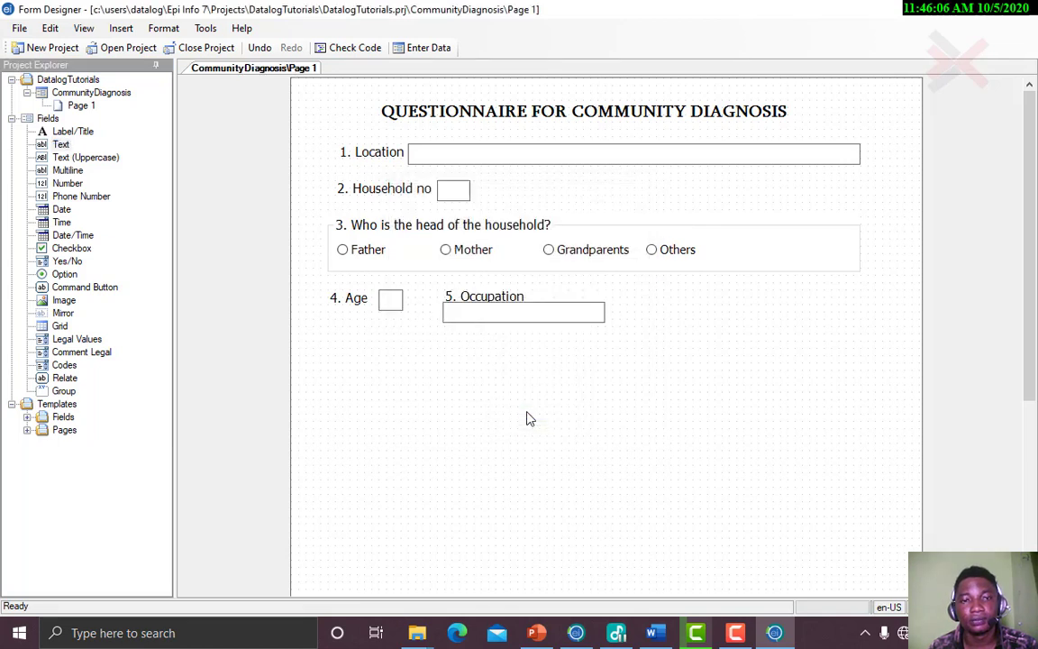
# Arrange the Occupation label and its text box side by side in the same row as the Age field
pyautogui.moveTo(498, 321); pyautogui.dragTo(585, 306)
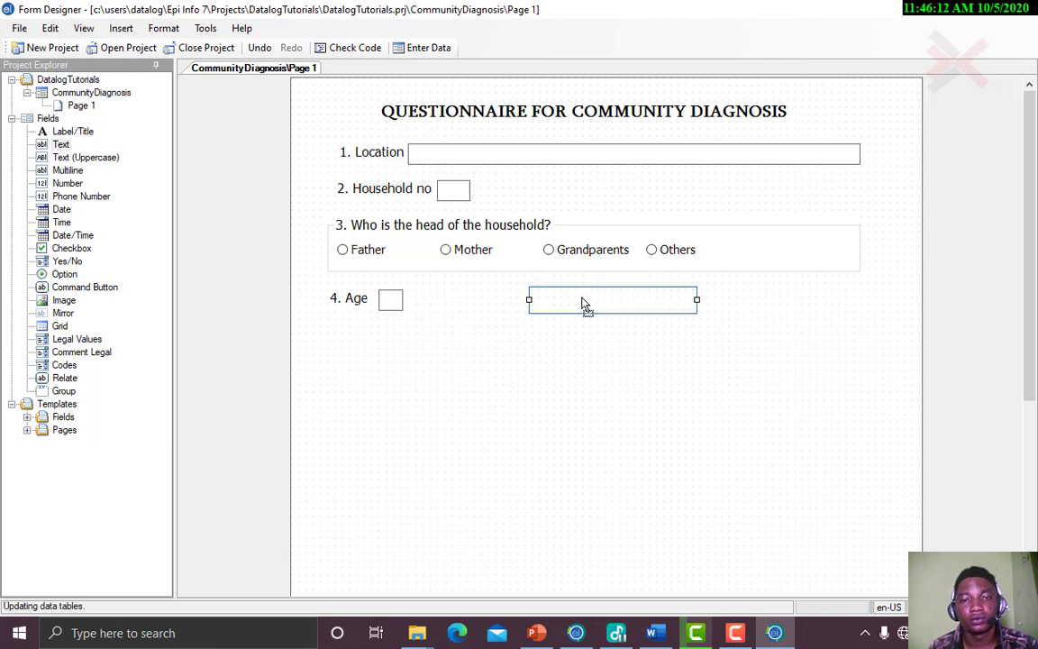
pyautogui.moveTo(487, 295); pyautogui.dragTo(467, 306)
pyautogui.moveTo(544, 301); pyautogui.dragTo(544, 295)
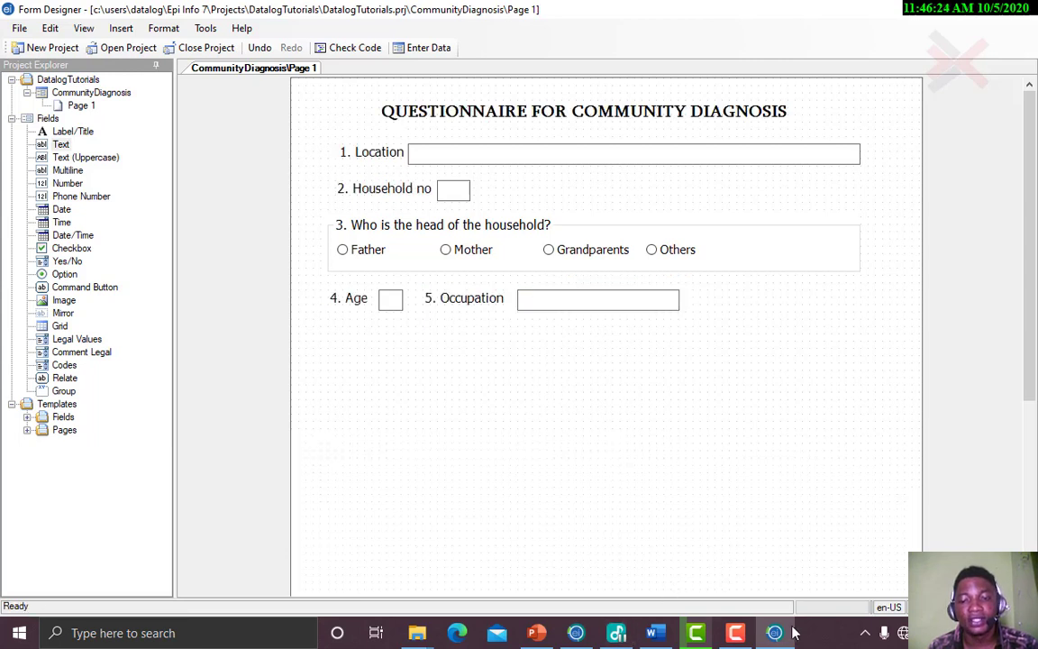
# Check question 6 in the Word questionnaire, return to Form Designer, and start a new Option field below the Age field
pyautogui.click(656, 637)
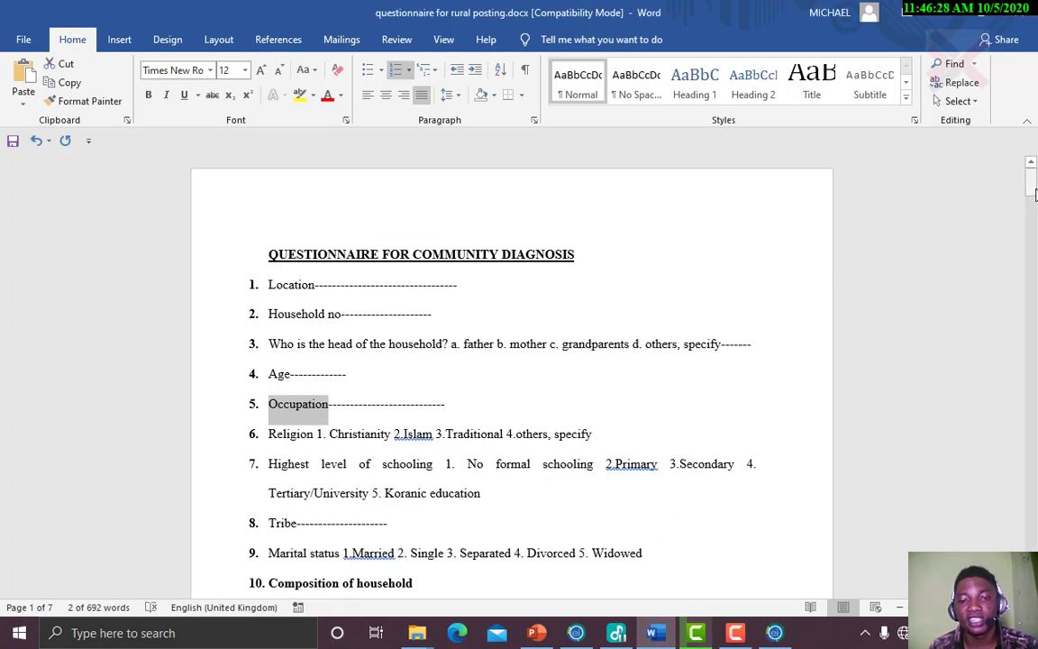
pyautogui.moveTo(1032, 186); pyautogui.dragTo(1035, 202)
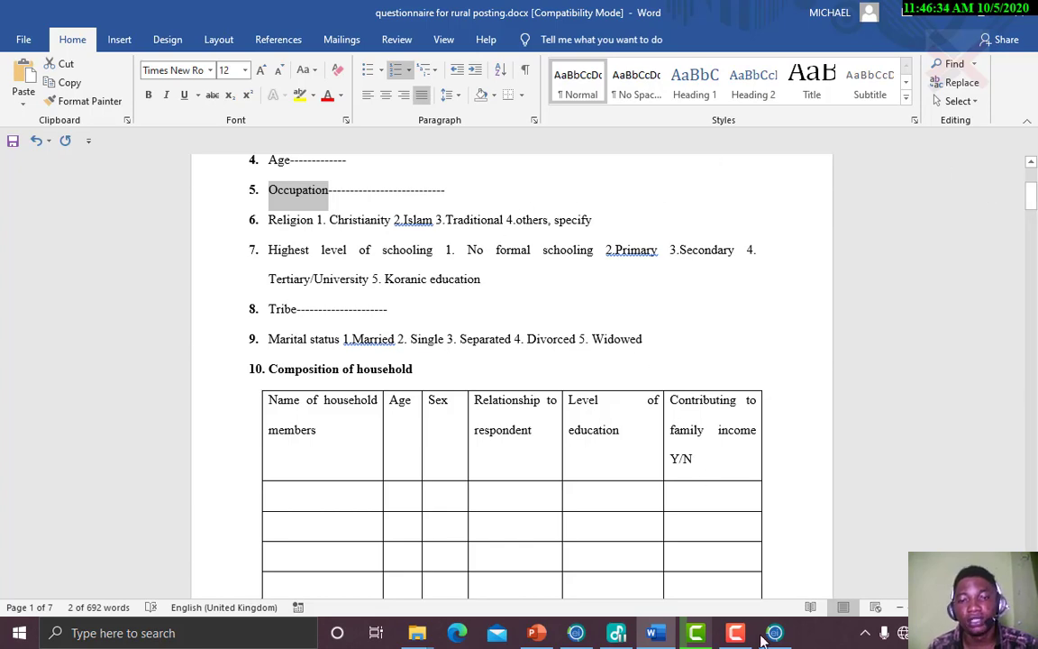
pyautogui.hotkey('alt', 'Tab')
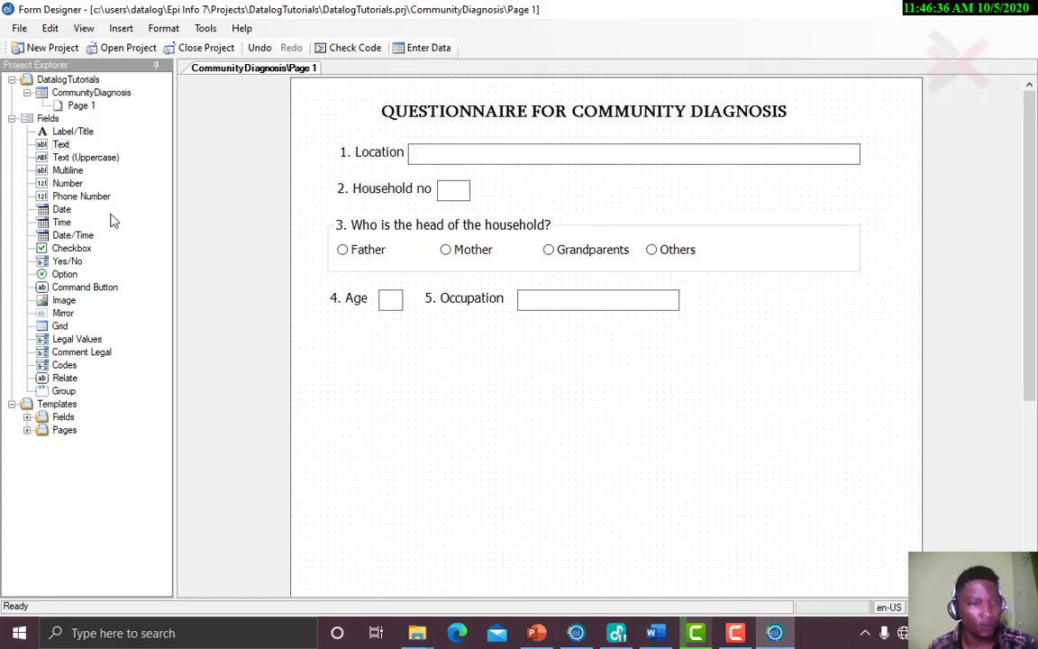
pyautogui.click(61, 276)
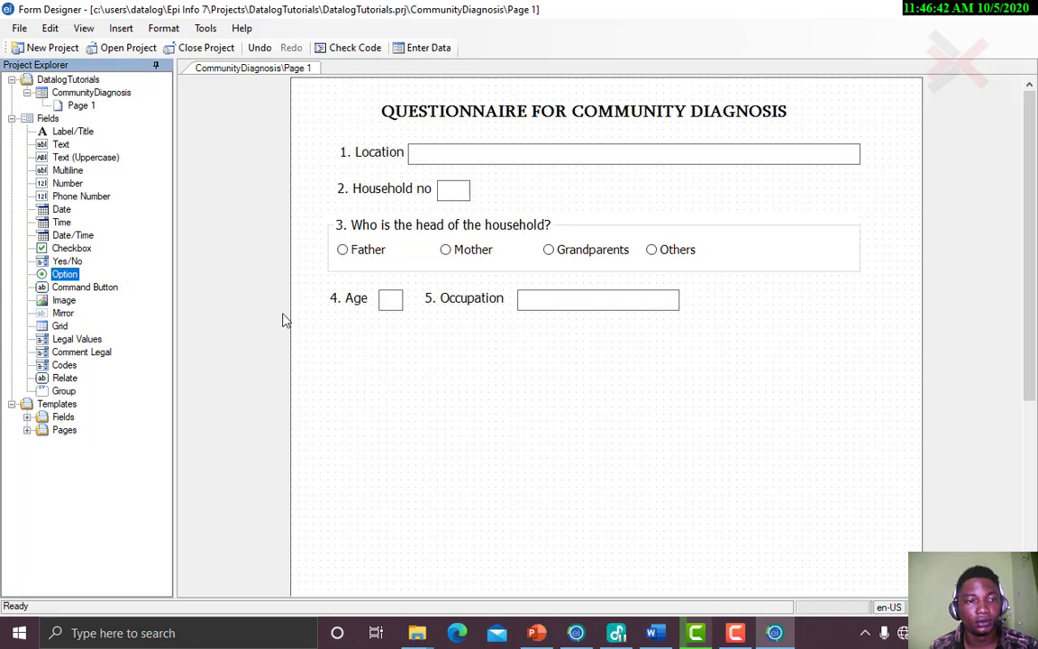
pyautogui.moveTo(62, 280); pyautogui.dragTo(375, 430)
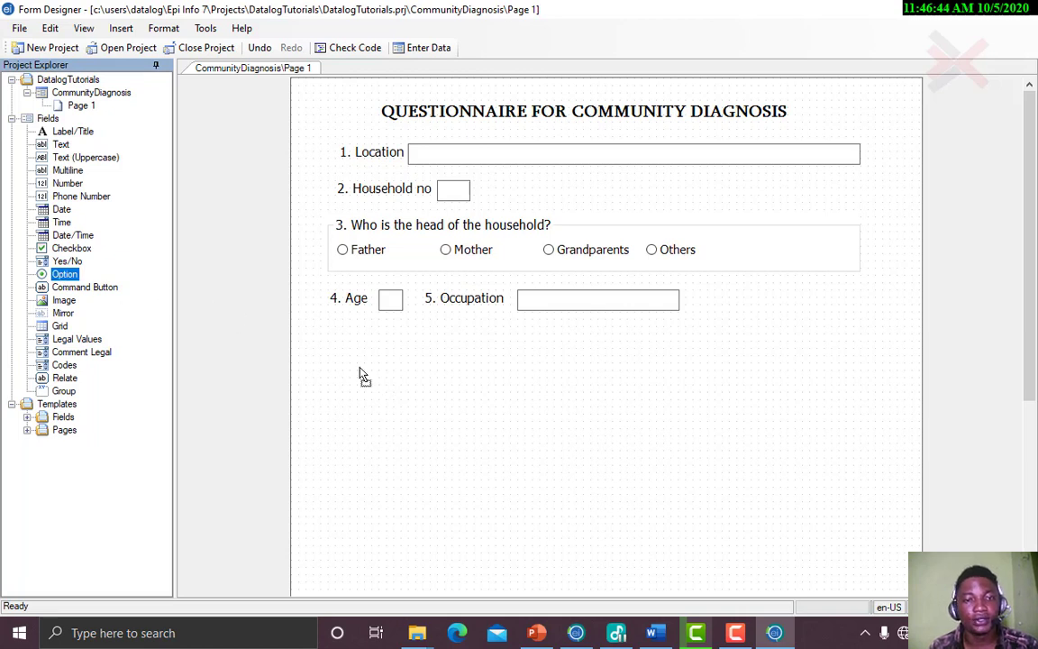
pyautogui.moveTo(360, 374); pyautogui.dragTo(359, 376)
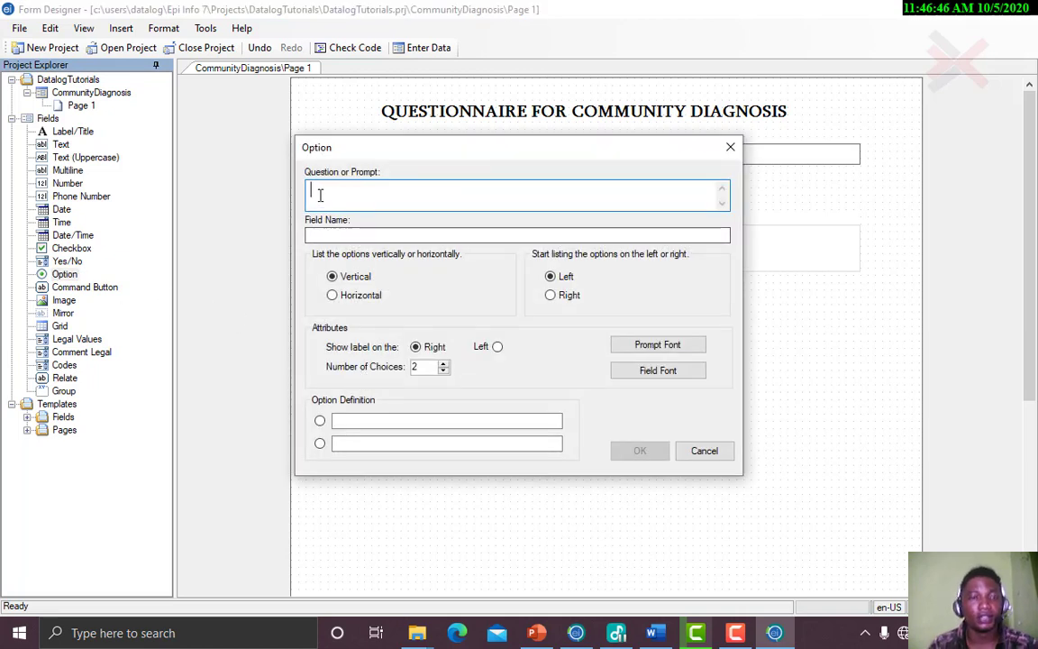
pyautogui.write('5.\tOccupation')
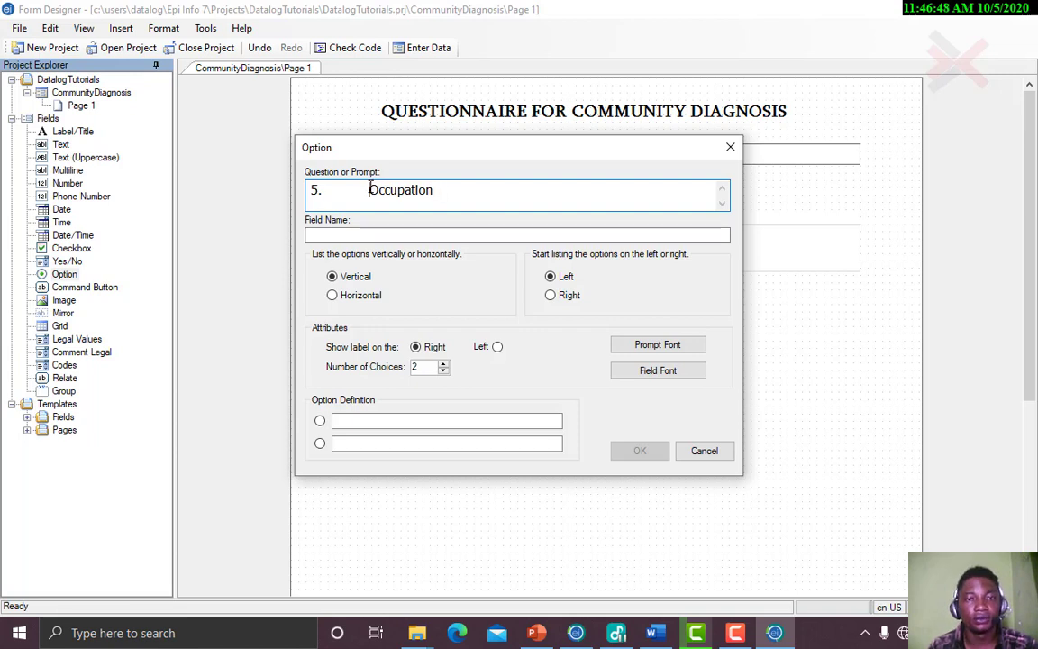
pyautogui.moveTo(369, 189); pyautogui.dragTo(441, 193)
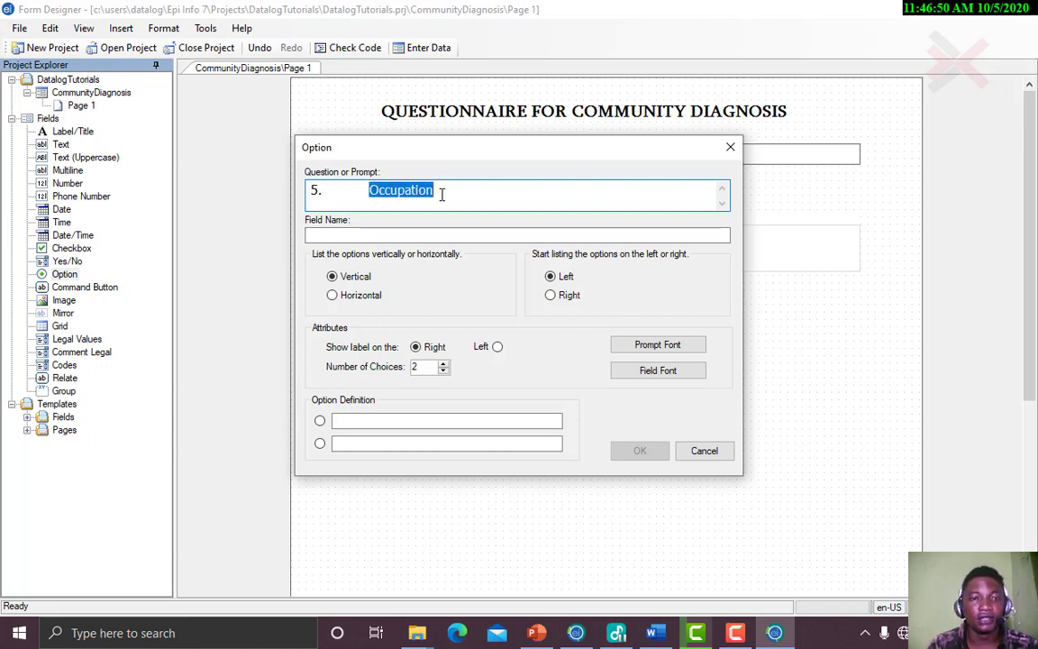
pyautogui.press('BackSpace')
pyautogui.press('BackSpace')
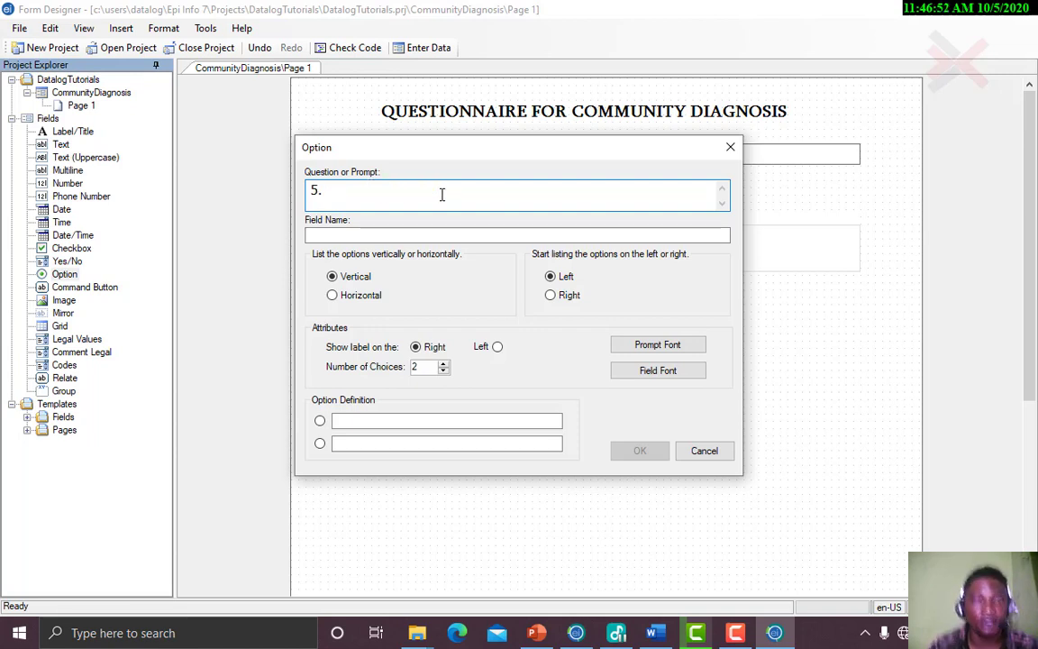
# Set the new Option field's prompt to "6. Religion" and accept the suggested field name
pyautogui.moveTo(450, 154); pyautogui.dragTo(648, 207)
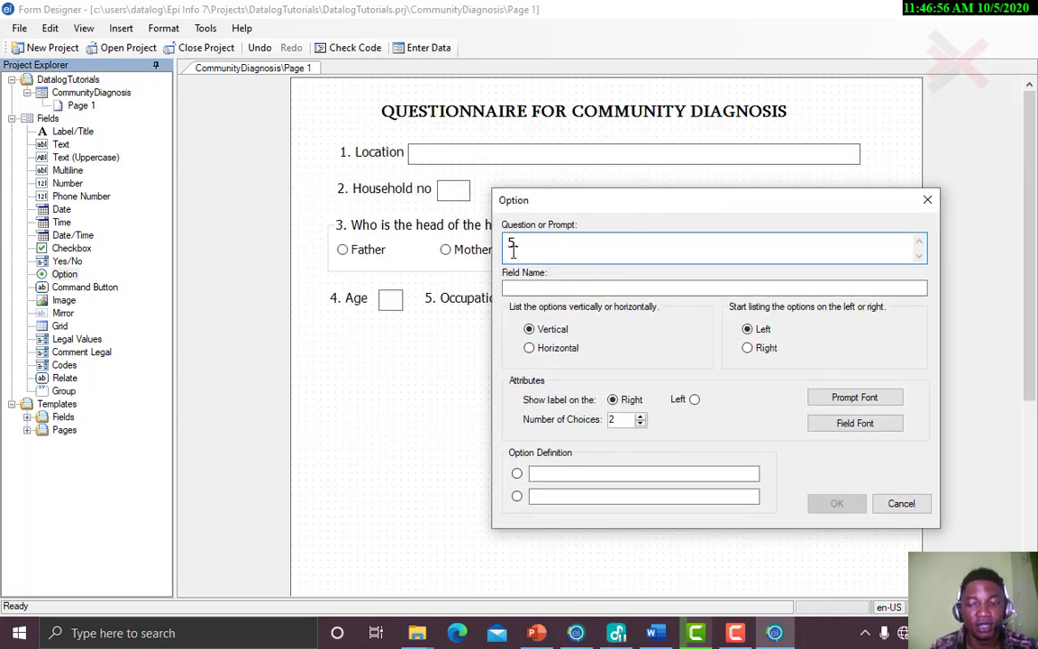
pyautogui.write('6.')
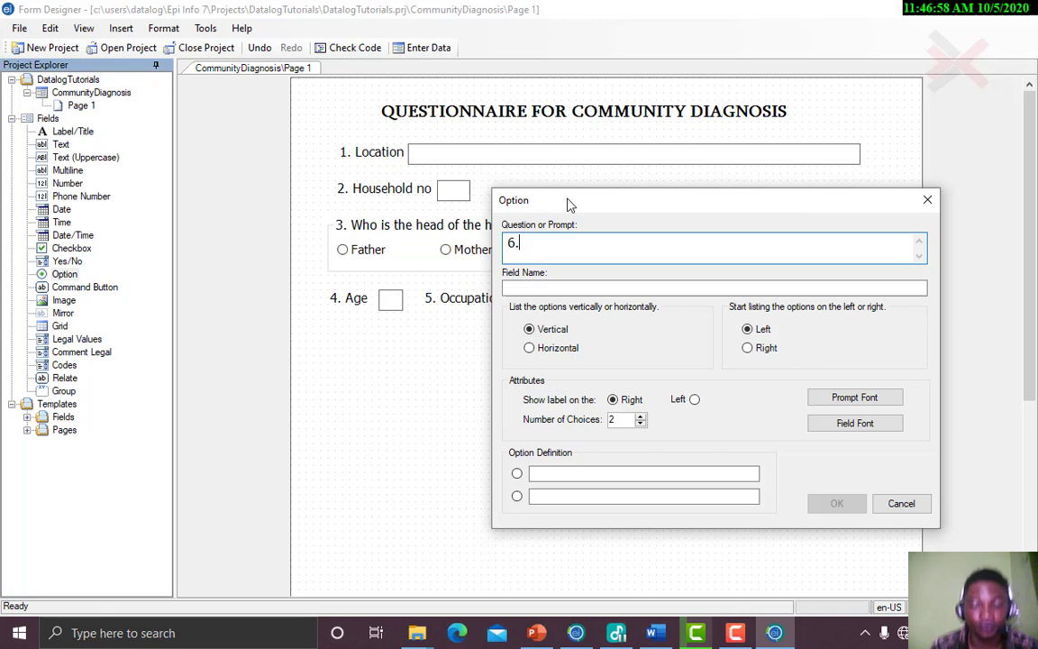
pyautogui.write(' religion')
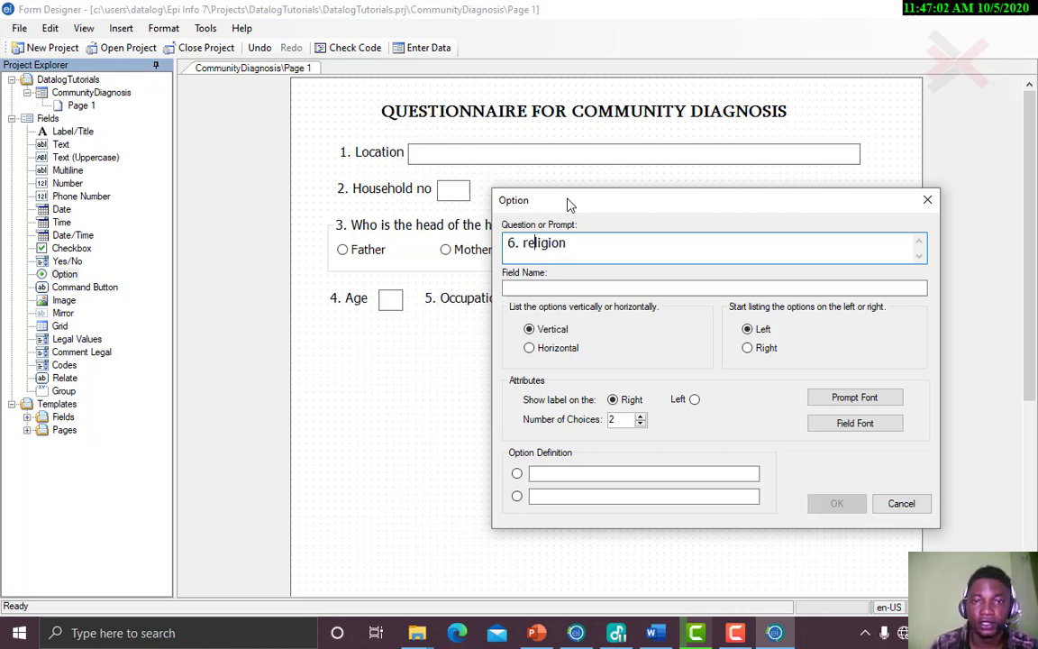
pyautogui.press('BackSpace')
pyautogui.write('R')
pyautogui.press('Tab')
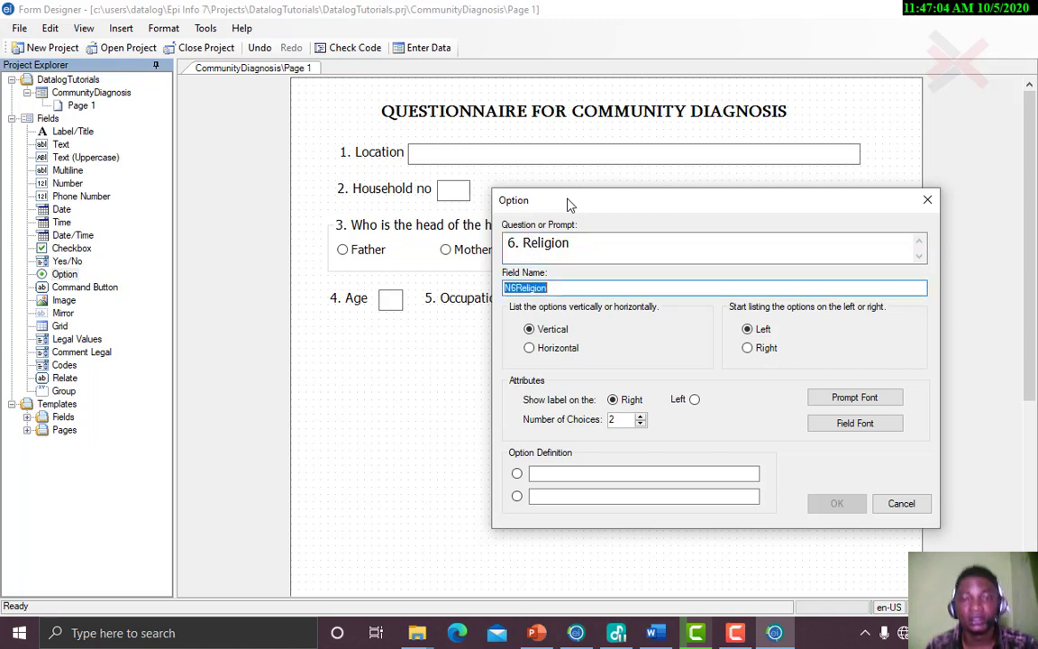
pyautogui.press('Tab')
pyautogui.press('Tab')
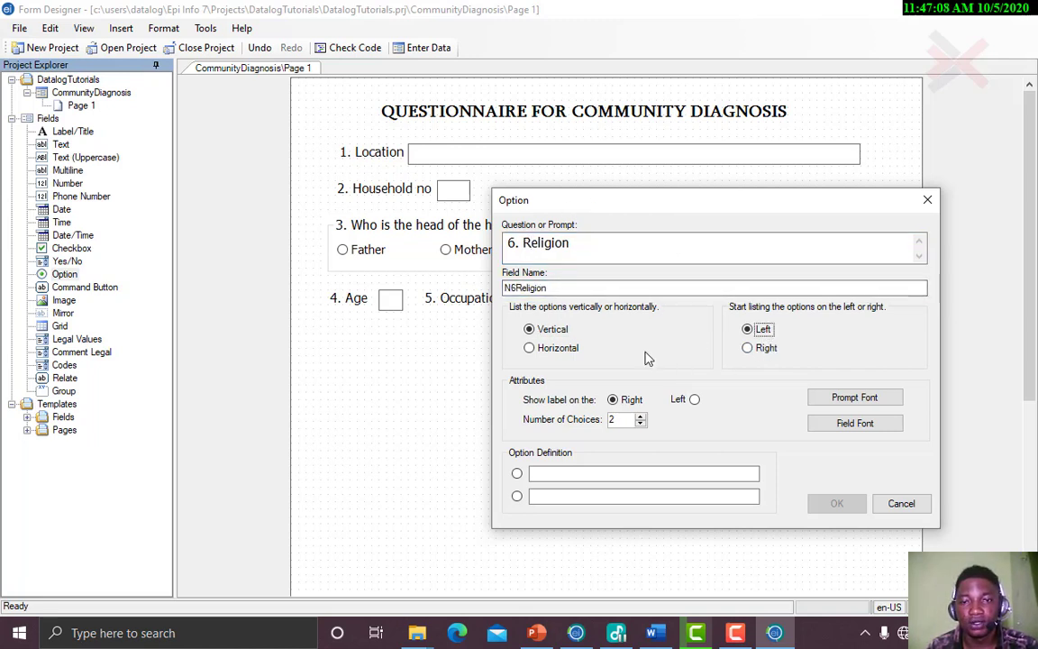
# List the Religion field's options horizontally and set the number of choices to 4
pyautogui.click(560, 348)
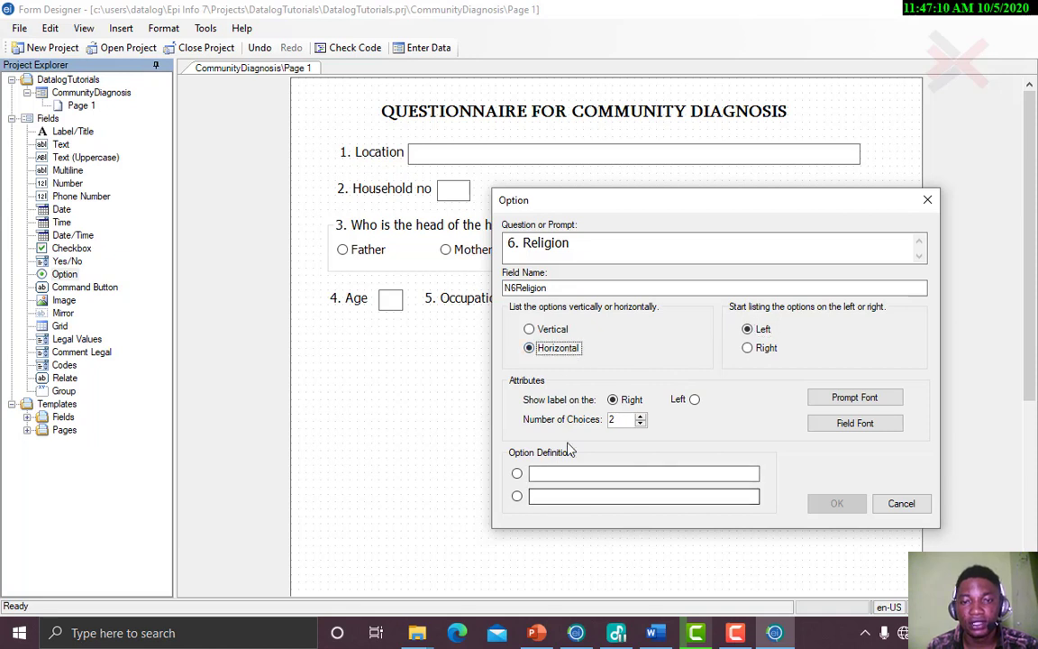
pyautogui.click(640, 417)
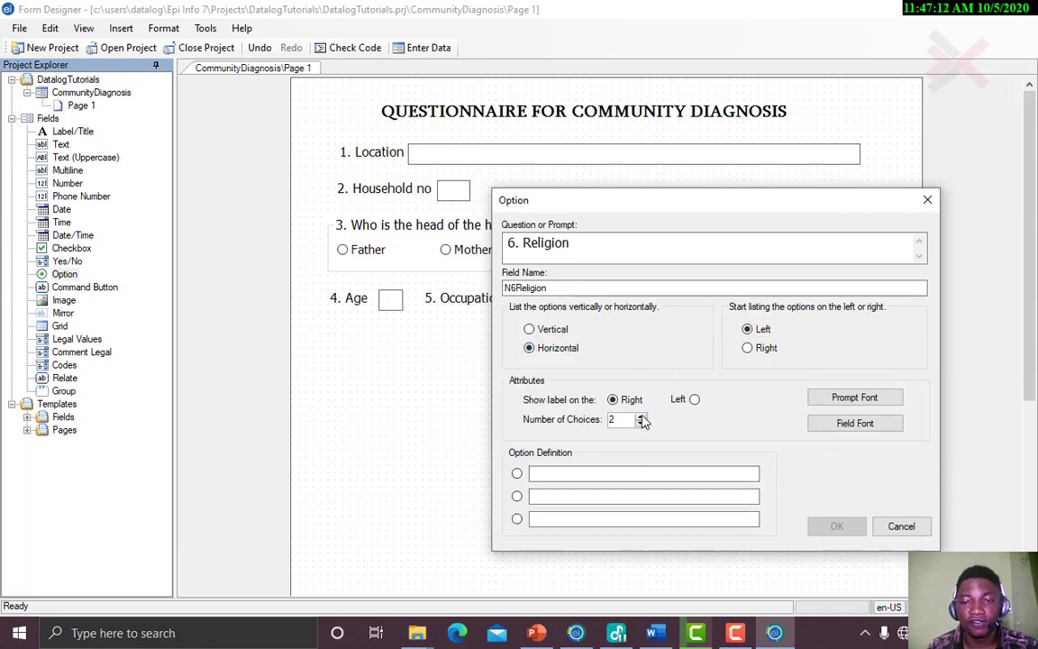
pyautogui.click(640, 417)
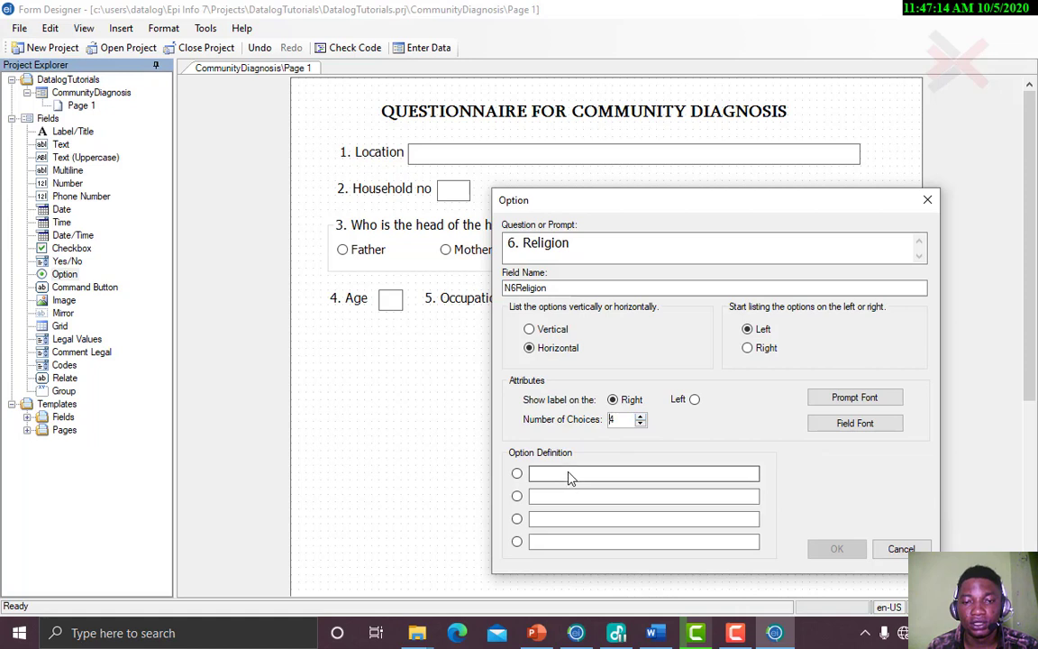
# Define the Religion choices as Christianity, Islam, Traditional and Others, and add the field to the form
pyautogui.click(569, 473)
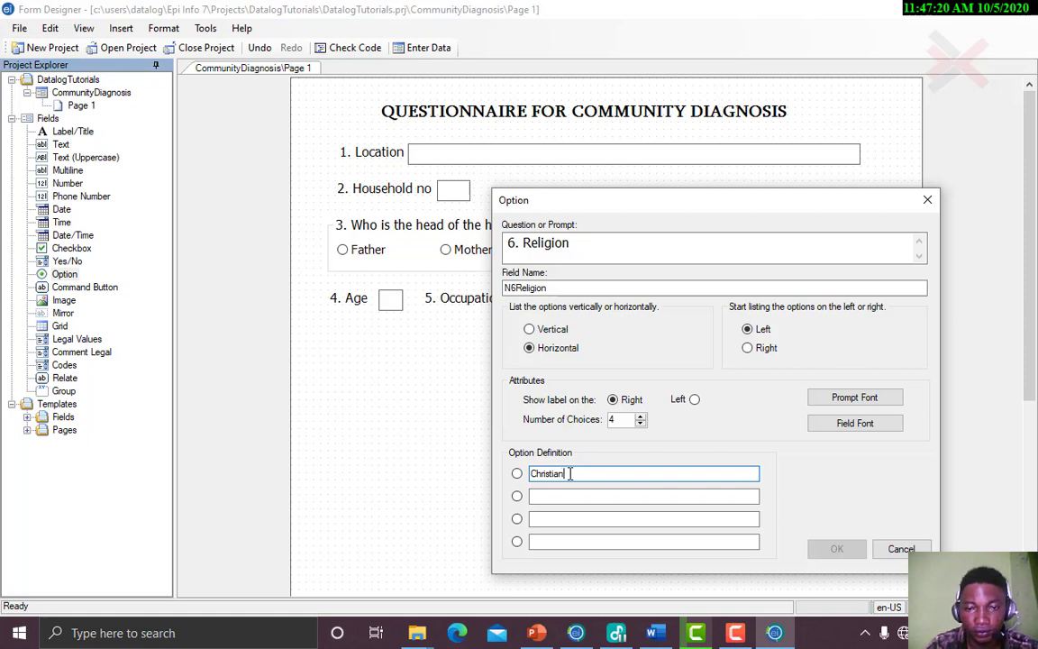
pyautogui.press('Tab')
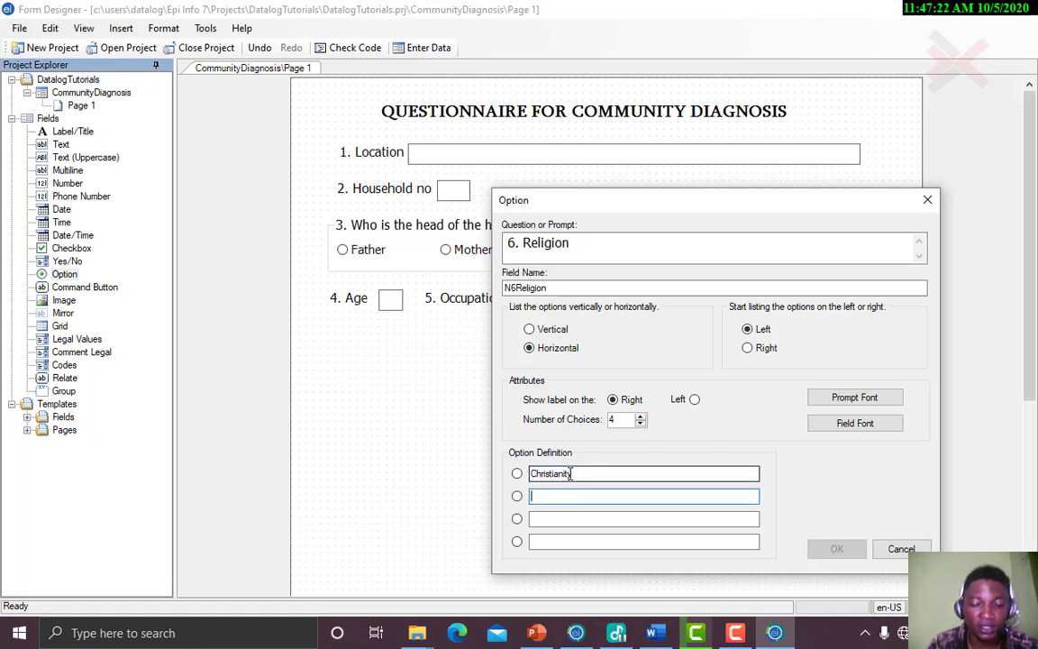
pyautogui.press('Tab')
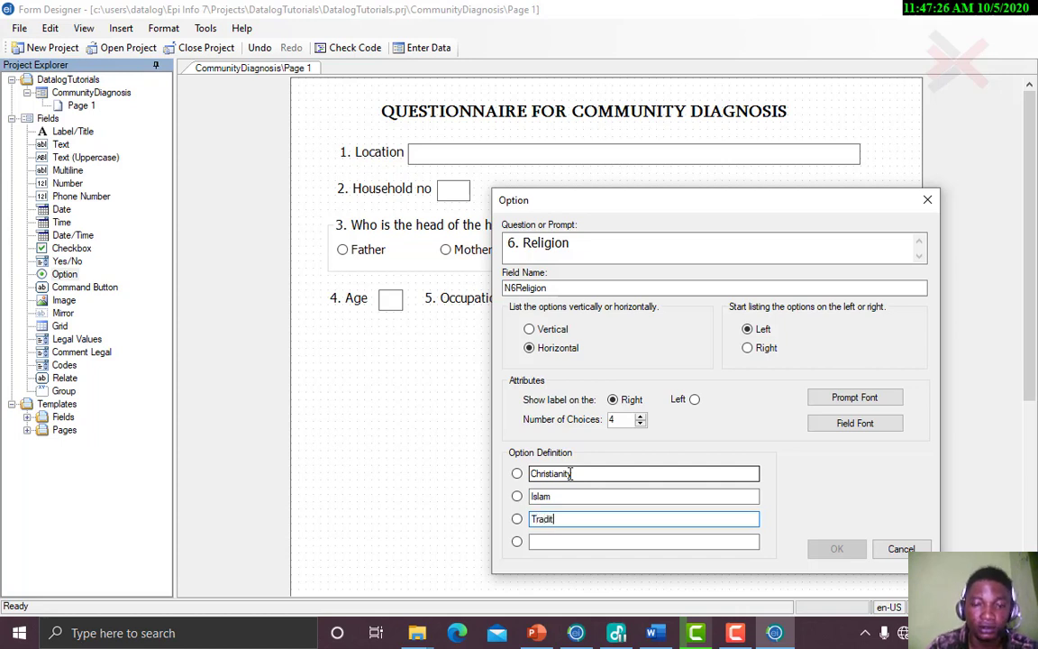
pyautogui.press('Tab')
pyautogui.write('Other')
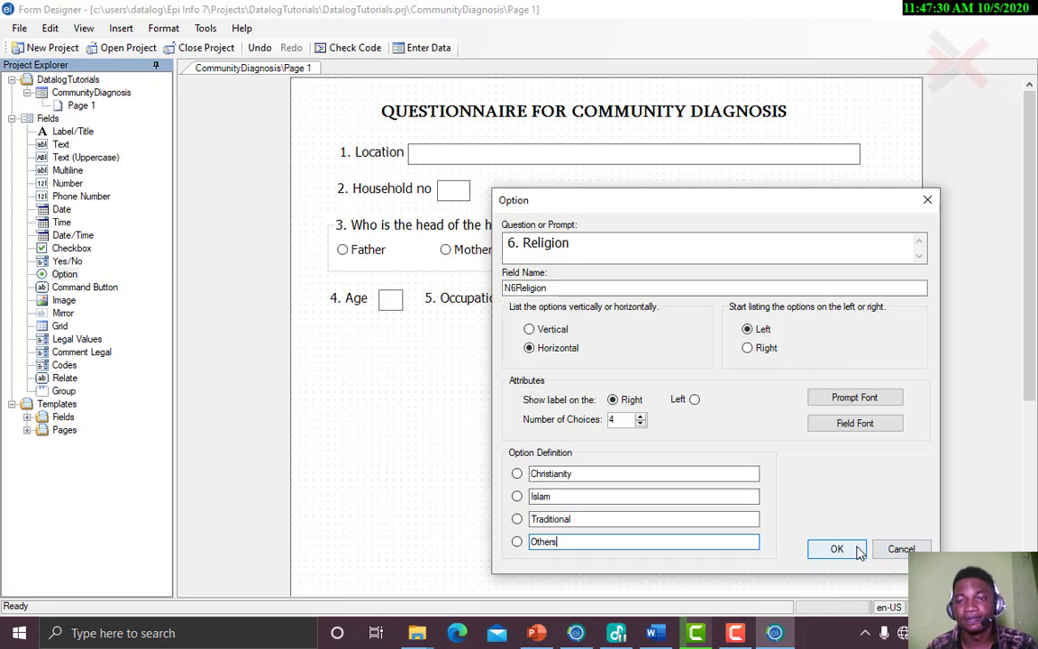
pyautogui.click(837, 549)
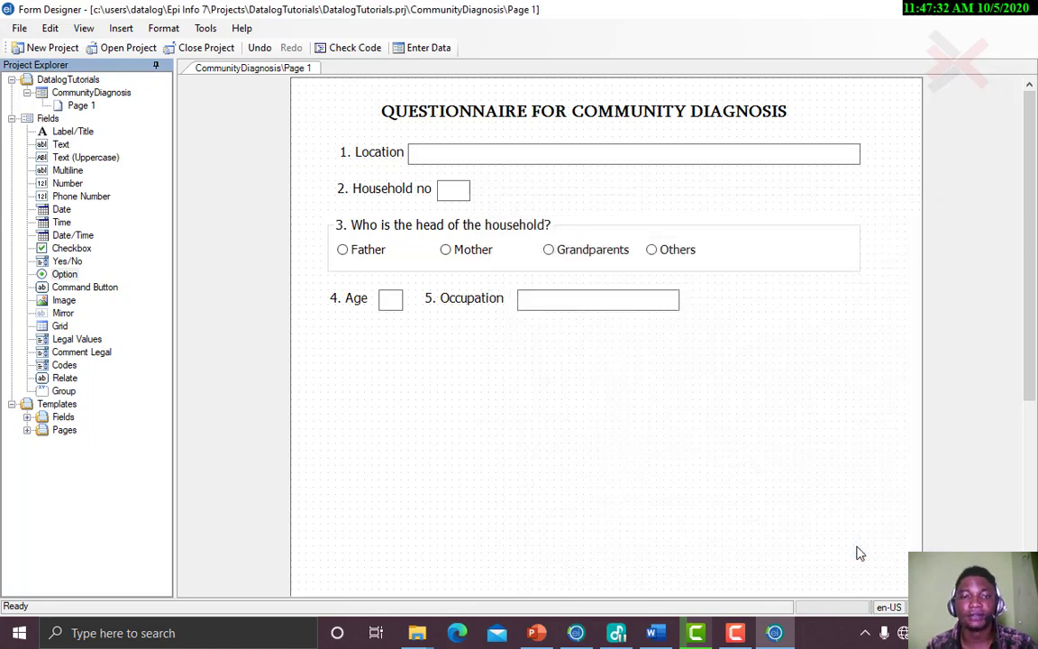
# Move the Religion group directly below the Age row and widen it so its four options fit on one line
pyautogui.click(515, 475)
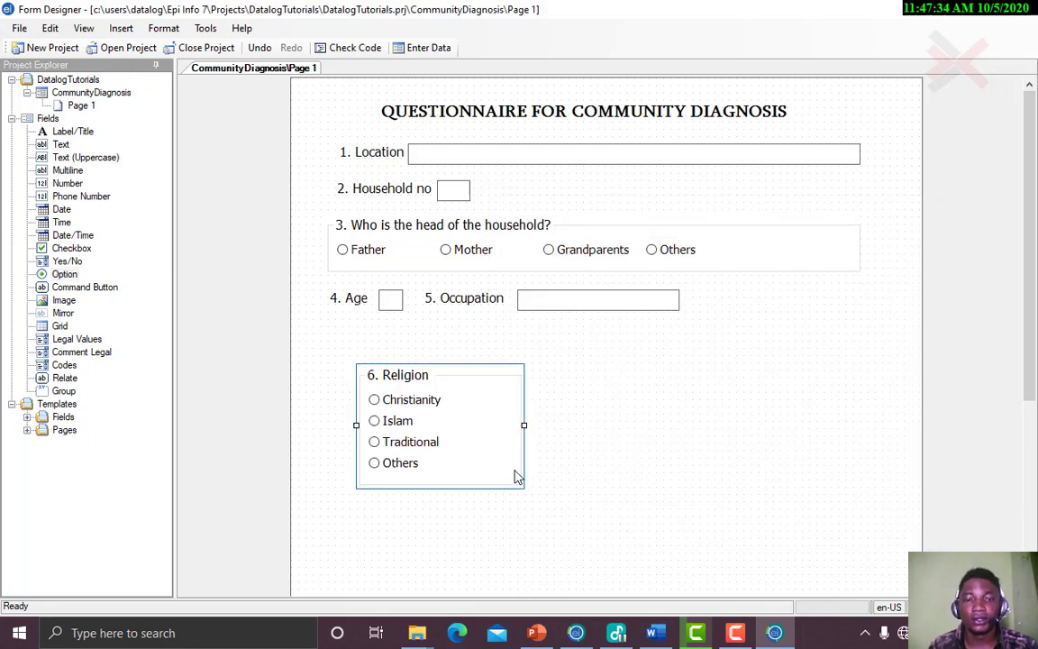
pyautogui.moveTo(463, 433); pyautogui.dragTo(426, 398)
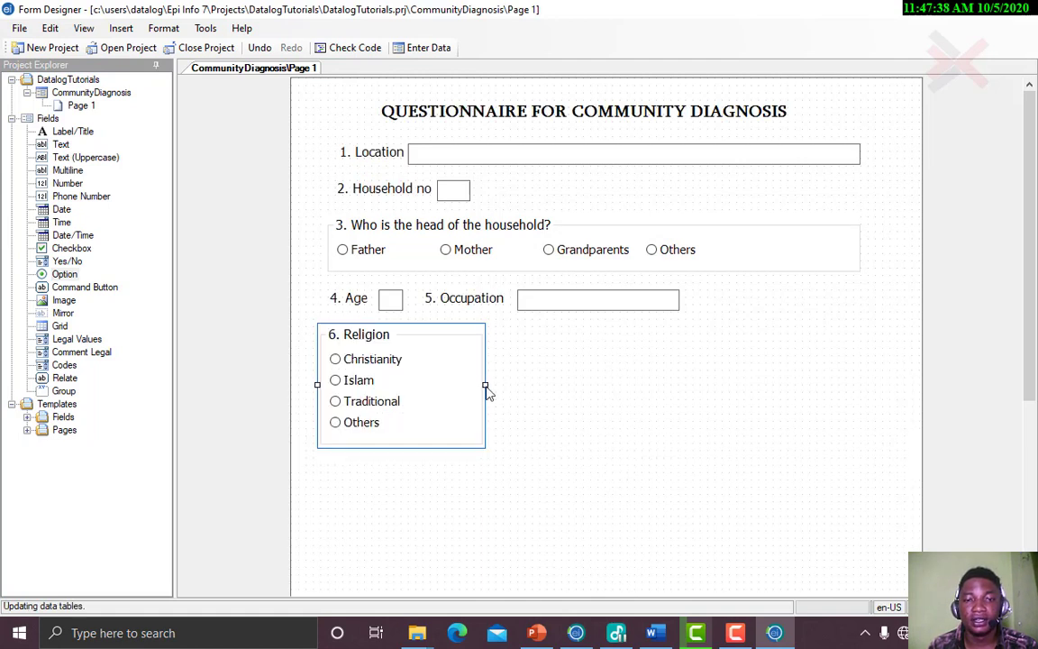
pyautogui.moveTo(486, 385); pyautogui.dragTo(873, 364)
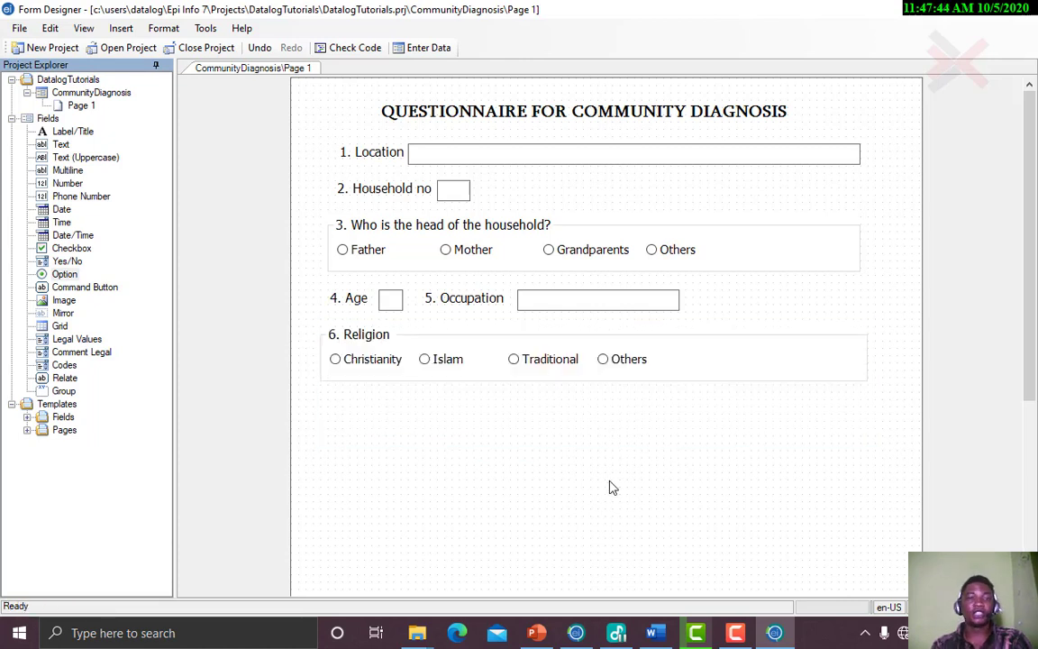
# Try shifting the question 3 head-of-household group slightly to the right, and undo the move
pyautogui.click(526, 236)
pyautogui.moveTo(526, 236)
pyautogui.mouseDown()
pyautogui.moveTo(531, 251)
pyautogui.moveTo(533, 239)
pyautogui.mouseUp()
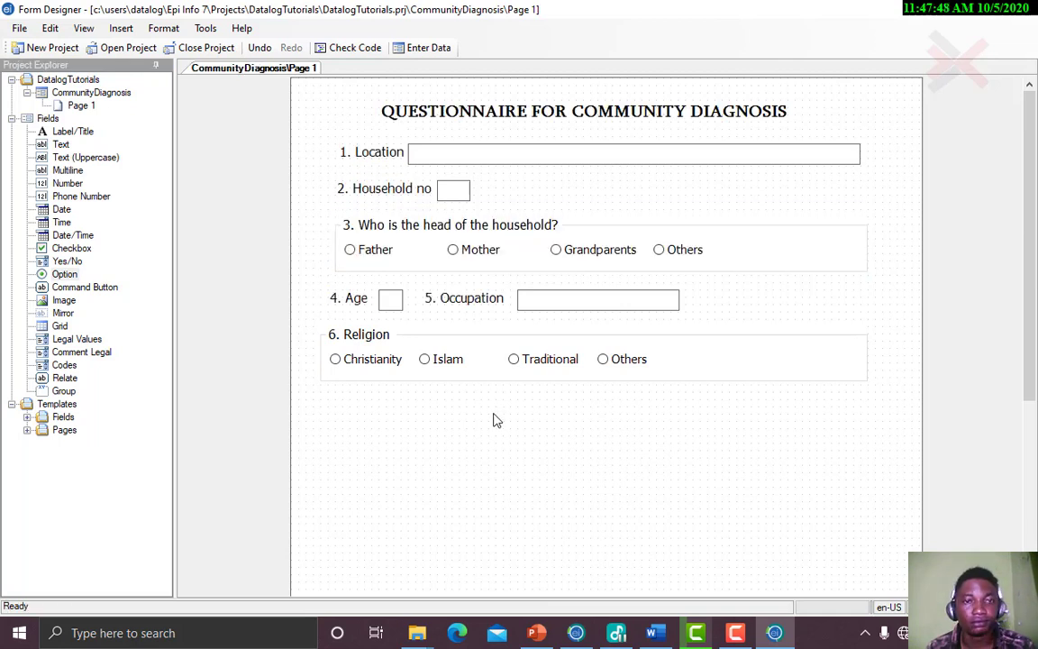
pyautogui.hotkey('ctrl', 'z')
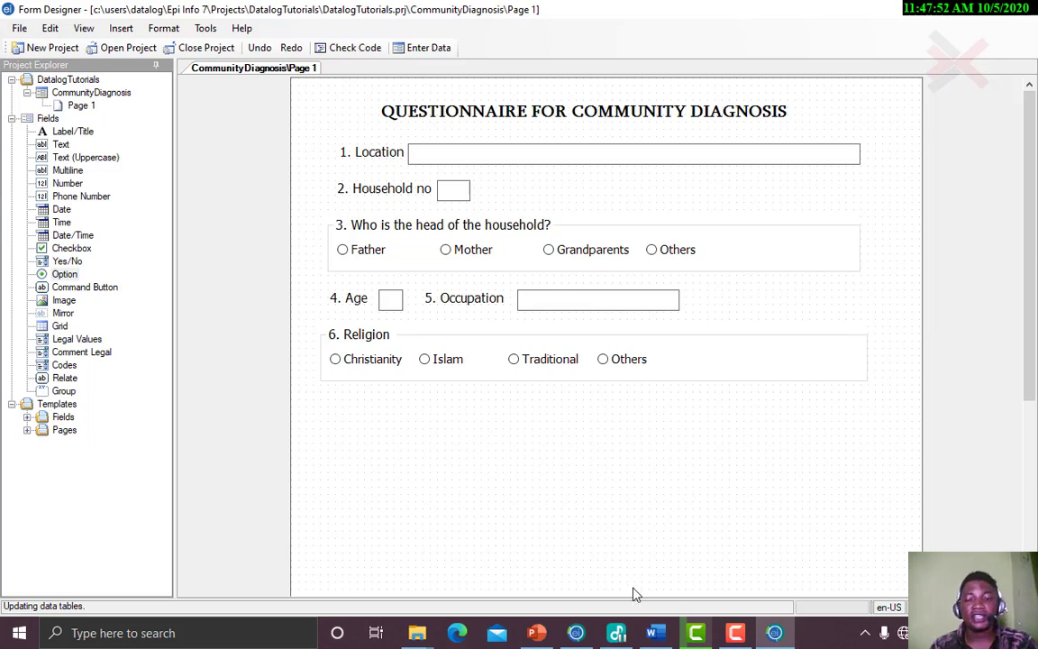
# Copy the question 7 text "Highest level of schooling" from the Word questionnaire and return to Form Designer
pyautogui.click(650, 633)
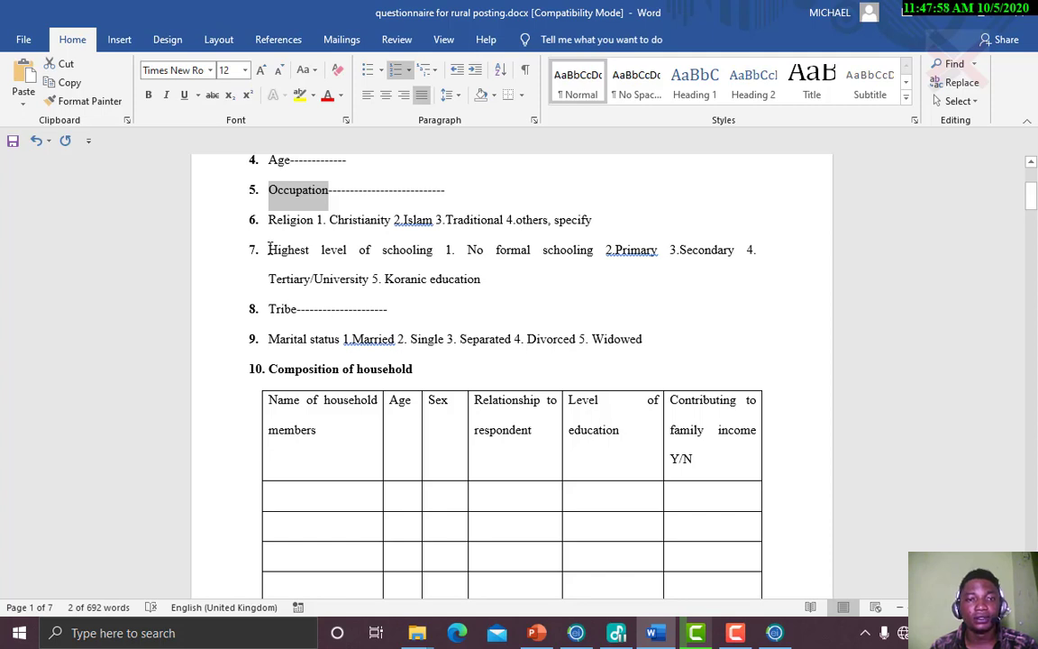
pyautogui.moveTo(269, 250); pyautogui.dragTo(430, 255)
pyautogui.moveTo(435, 255); pyautogui.dragTo(435, 255)
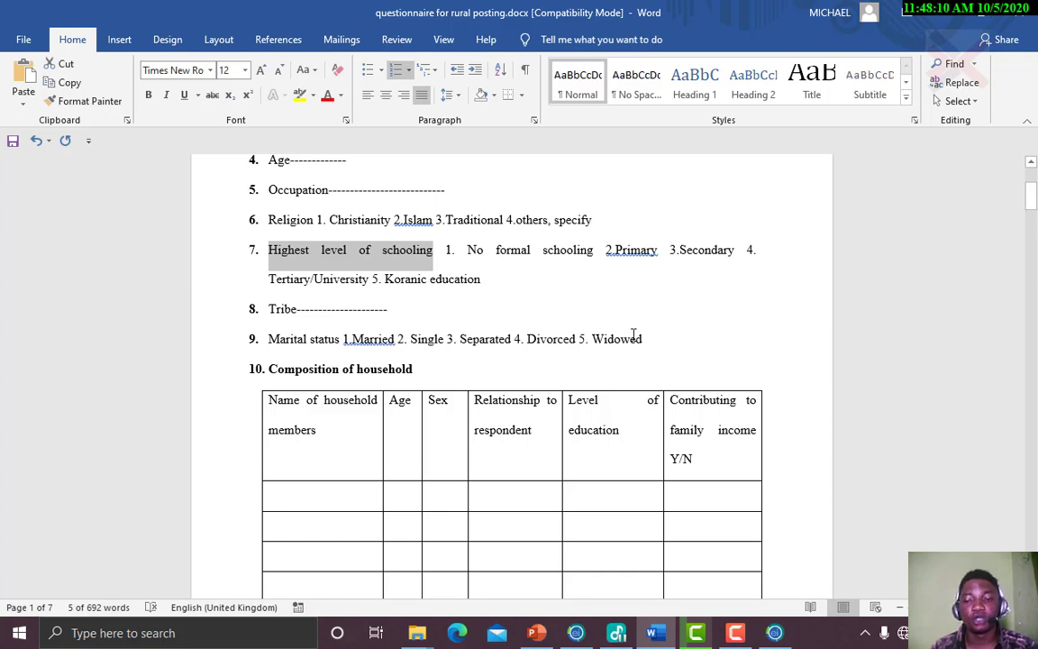
pyautogui.moveTo(717, 635)
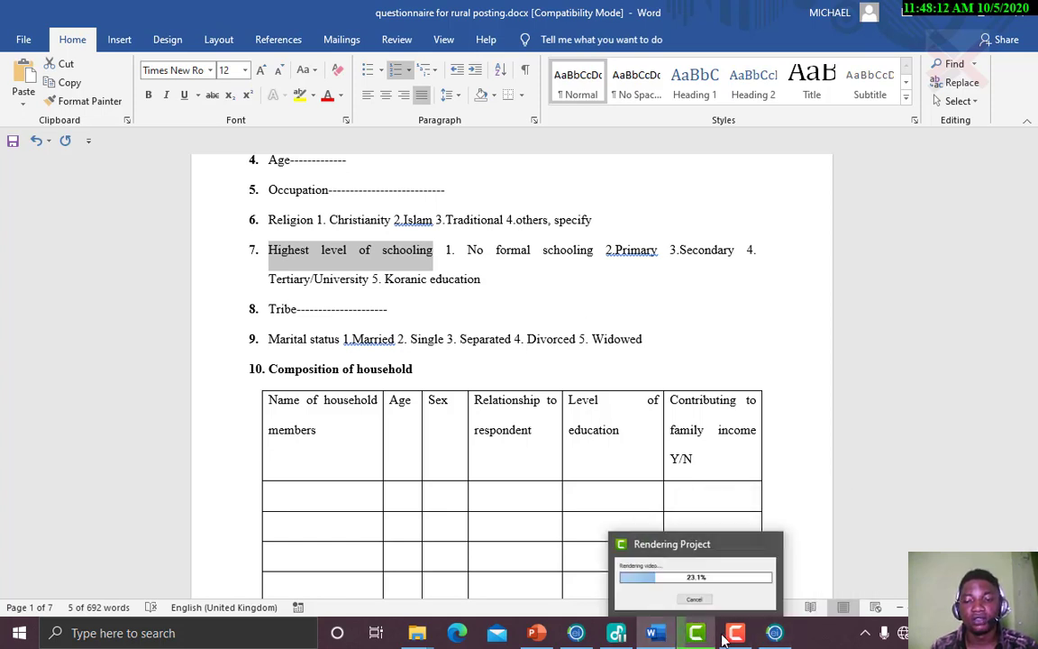
pyautogui.click(774, 632)
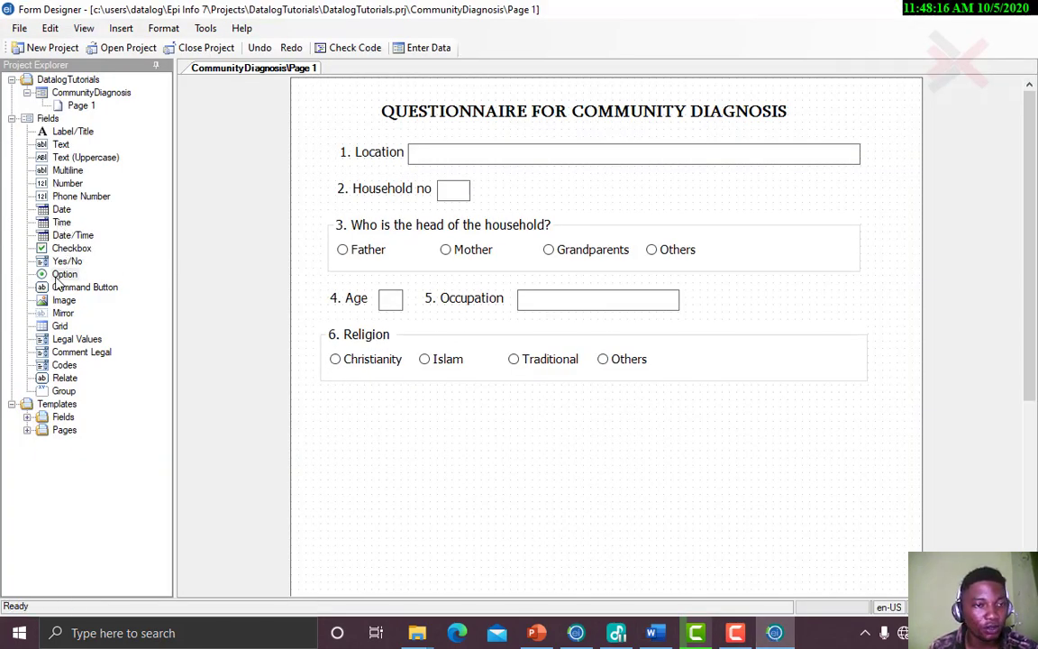
# Start an Option field below the Religion group with the prompt "7. Highest level of schooling" and accept the suggested field name
pyautogui.click(57, 276)
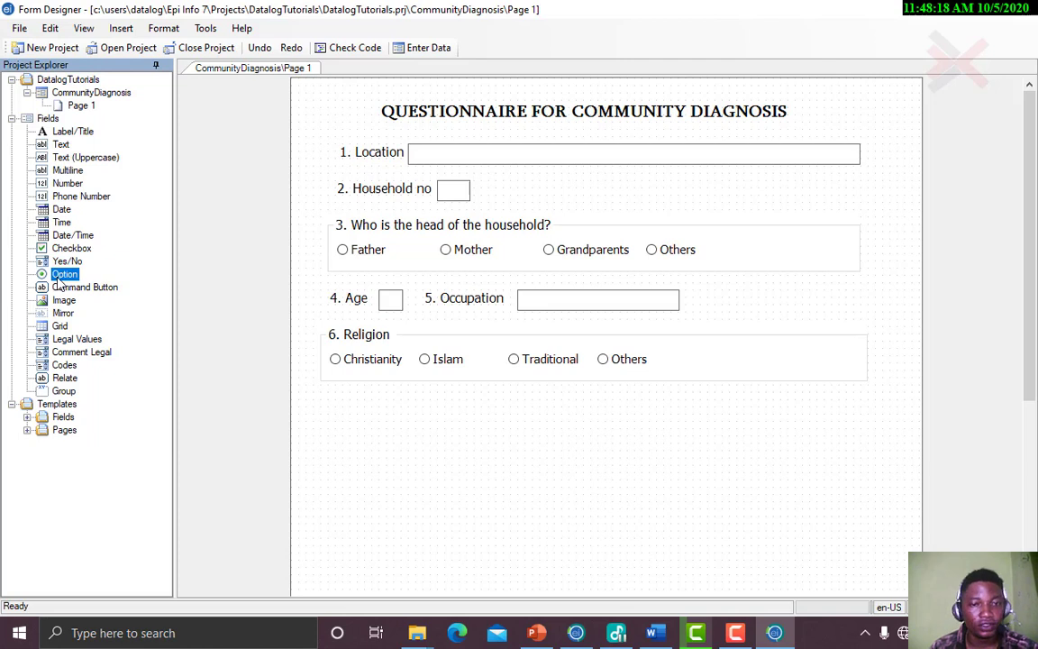
pyautogui.click(325, 397)
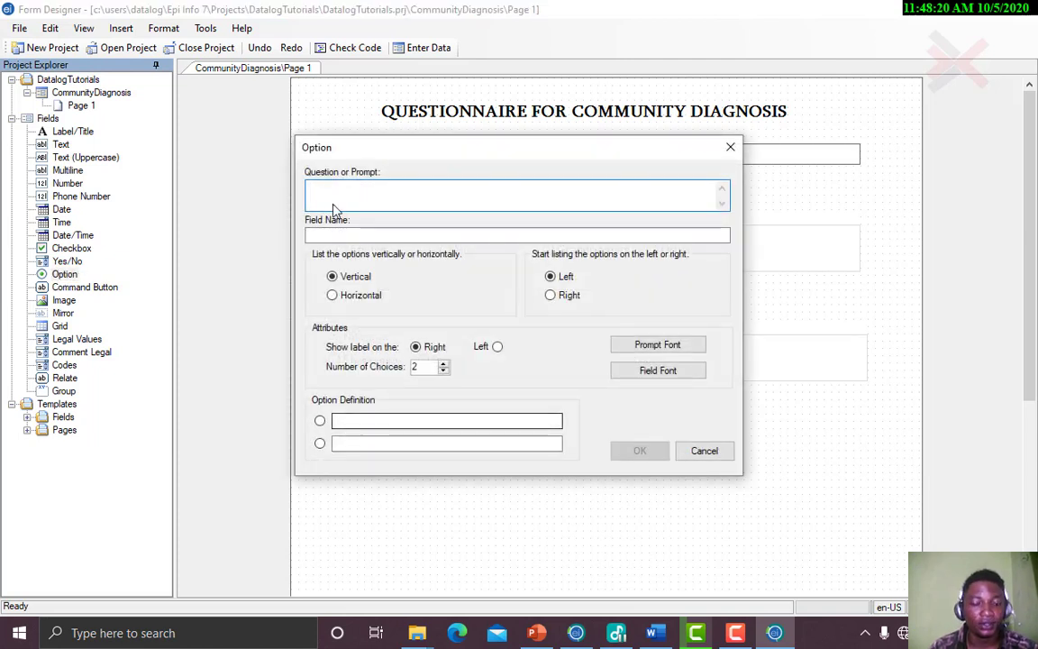
pyautogui.write('7.\tHighest level of schooling')
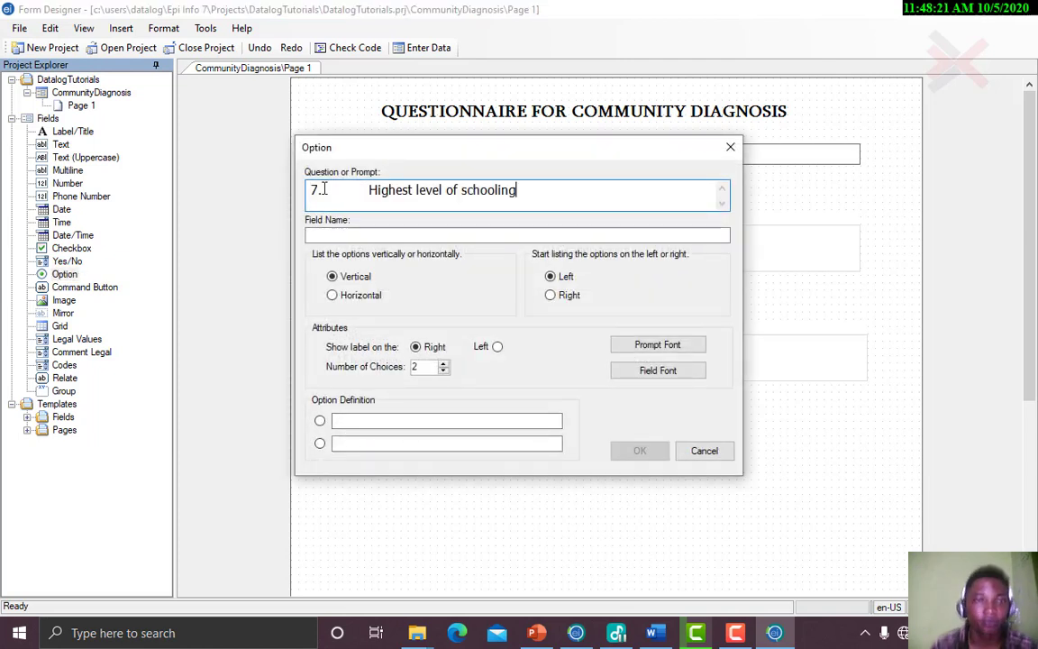
pyautogui.click(370, 191)
pyautogui.press('BackSpace')
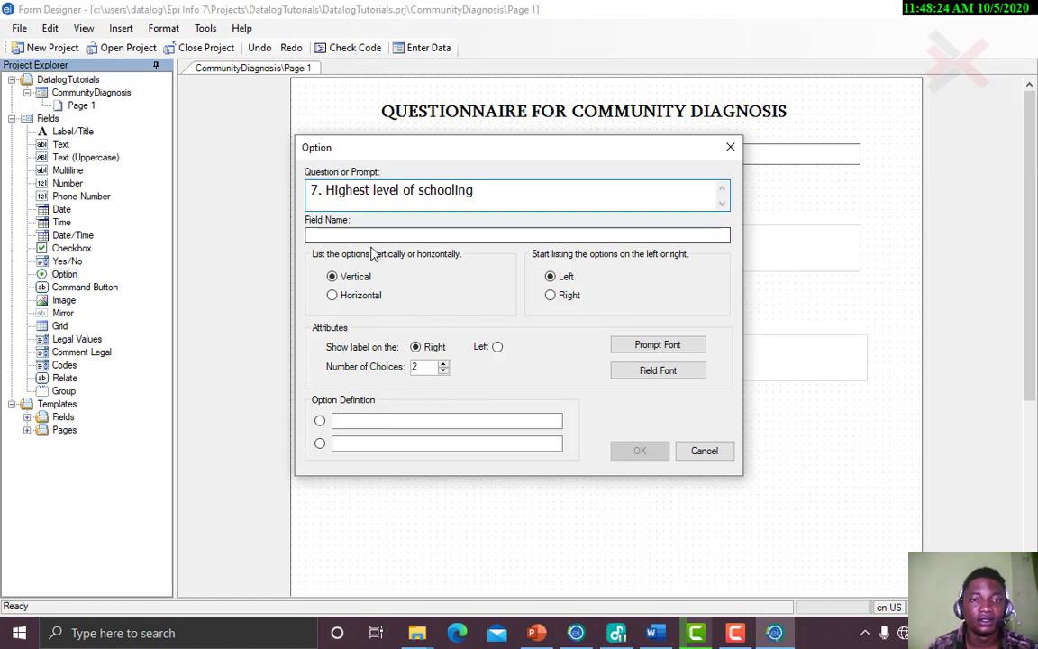
pyautogui.click(370, 235)
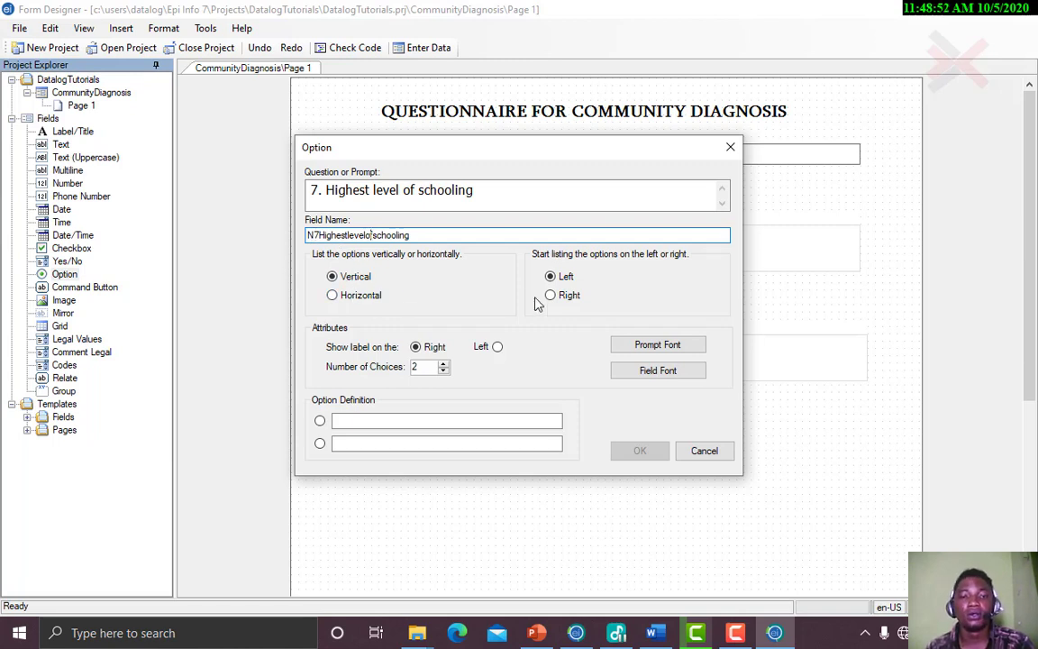
# List the schooling field's options horizontally and set the number of choices to 5
pyautogui.click(377, 295)
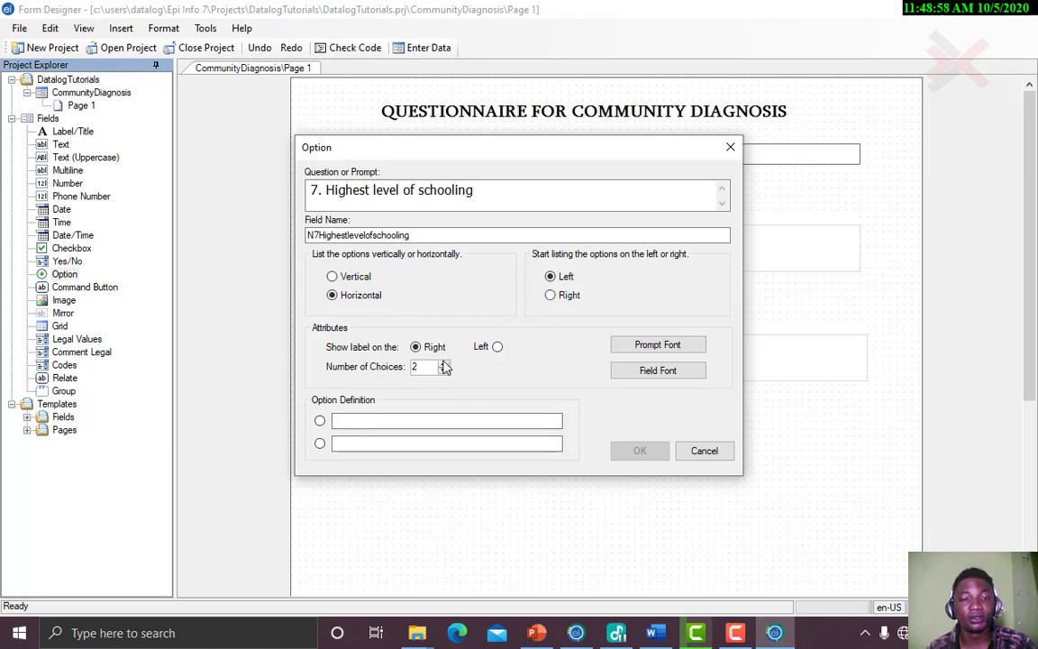
pyautogui.click(442, 362)
pyautogui.click(442, 362)
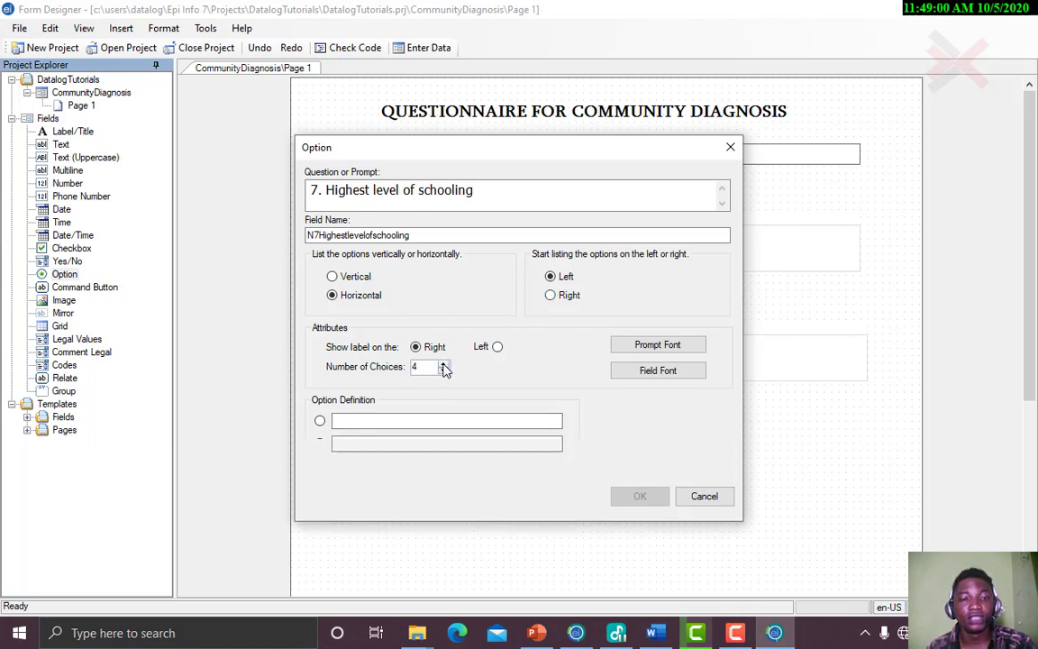
pyautogui.click(442, 363)
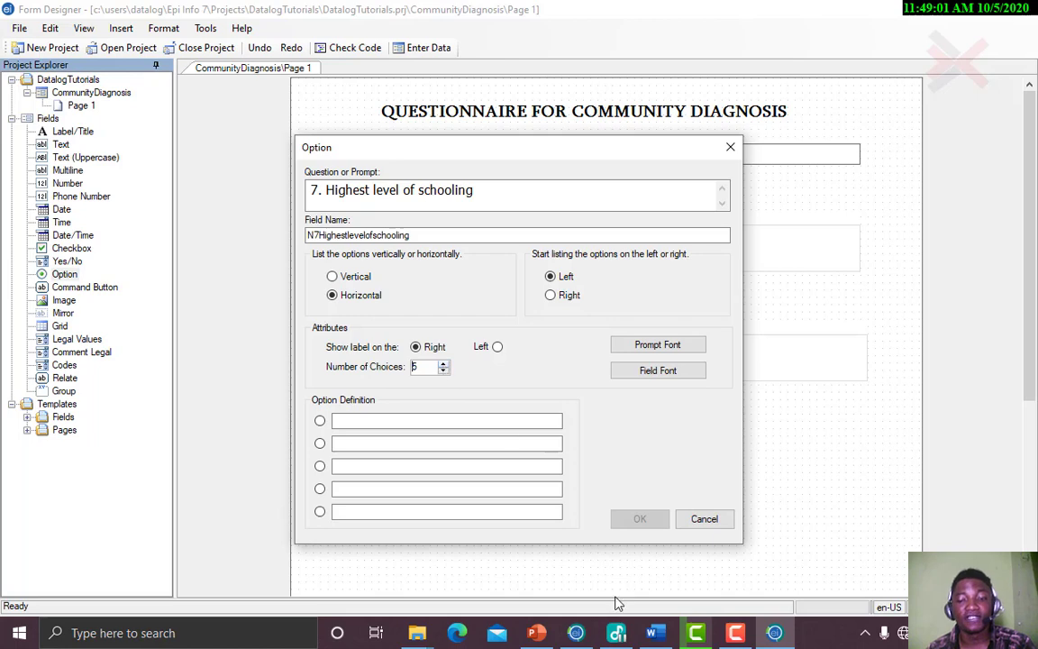
# Check question 7's choices in the Word questionnaire, then enter "No formal schooling" as the first option in Form Designer
pyautogui.click(661, 640)
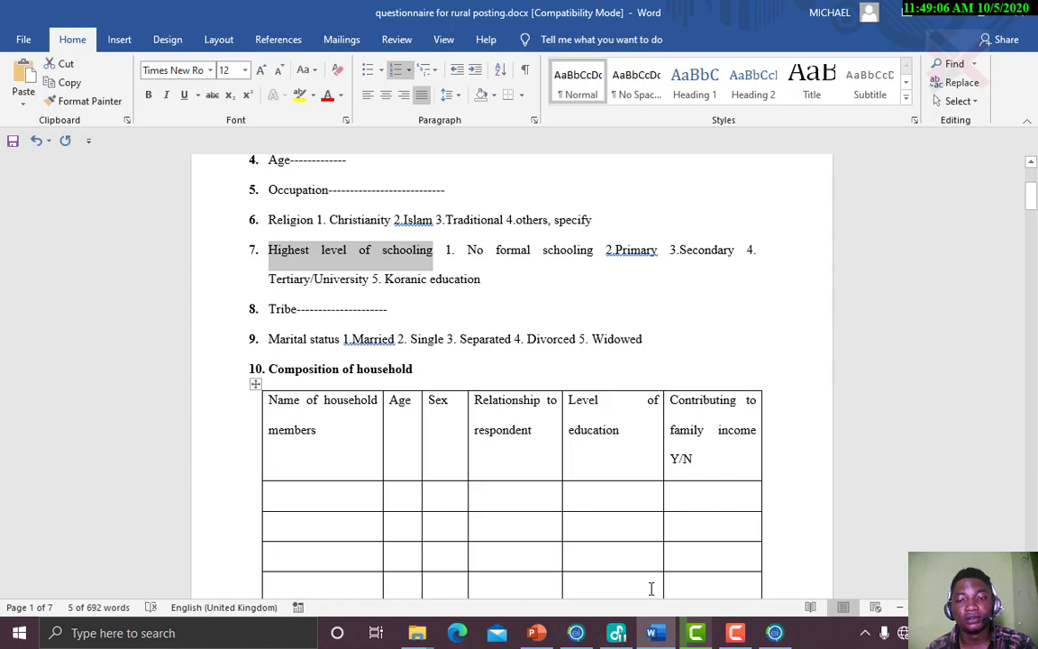
pyautogui.moveTo(750, 638)
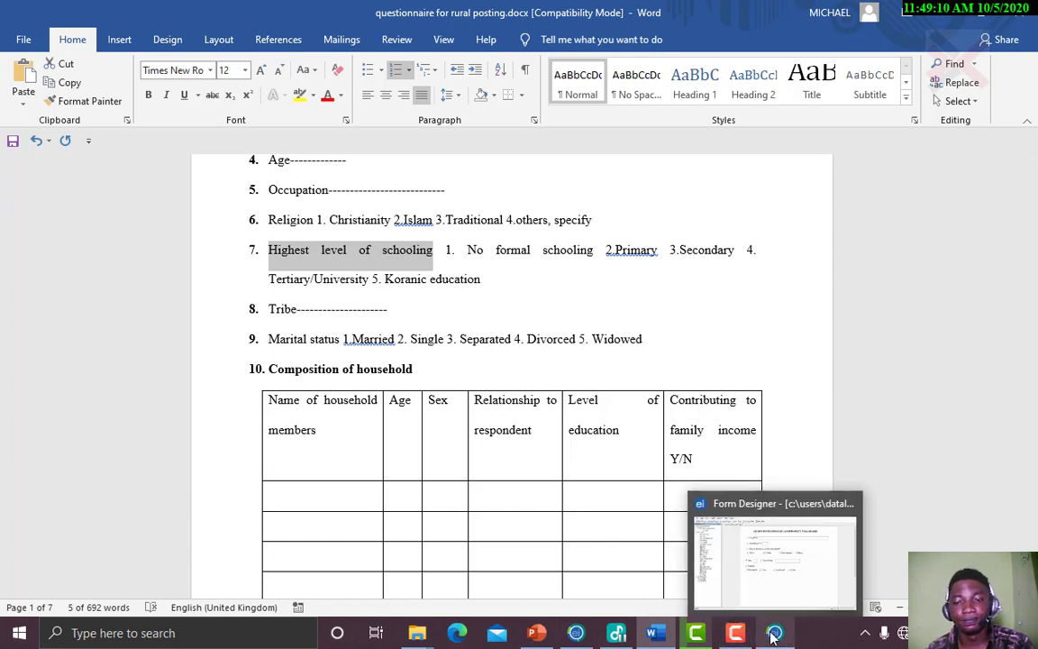
pyautogui.click(760, 573)
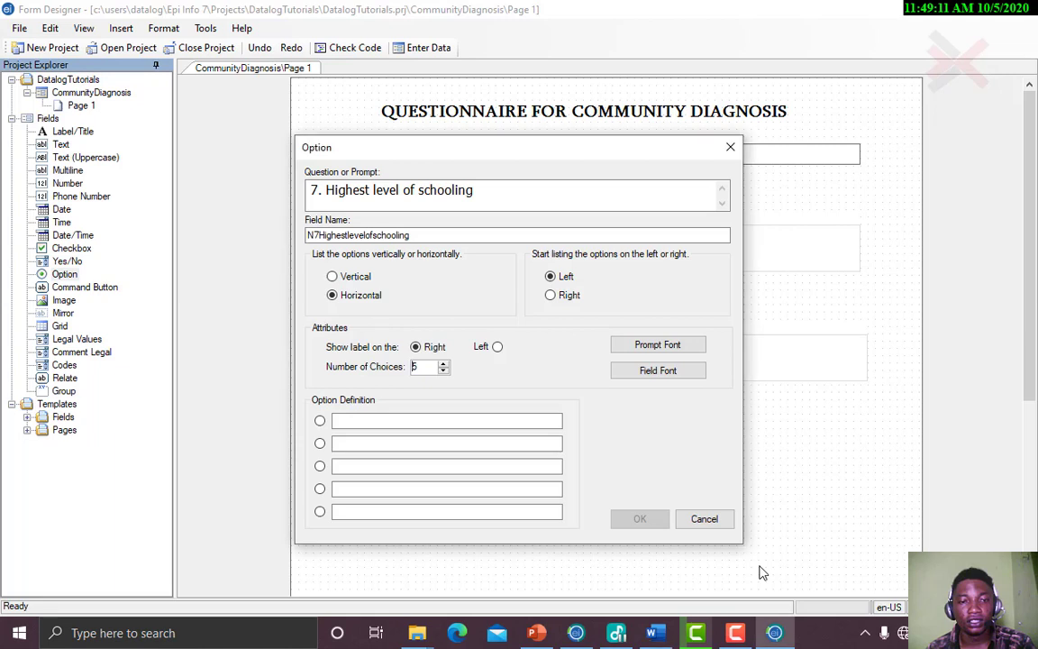
pyautogui.click(448, 421)
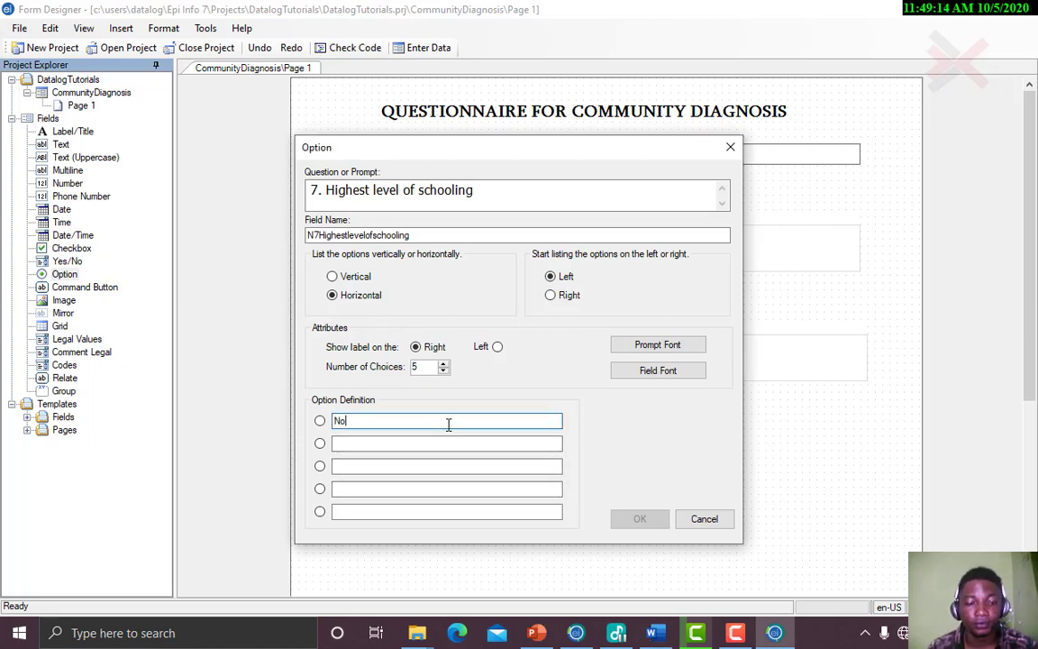
pyautogui.write('No formal schooling')
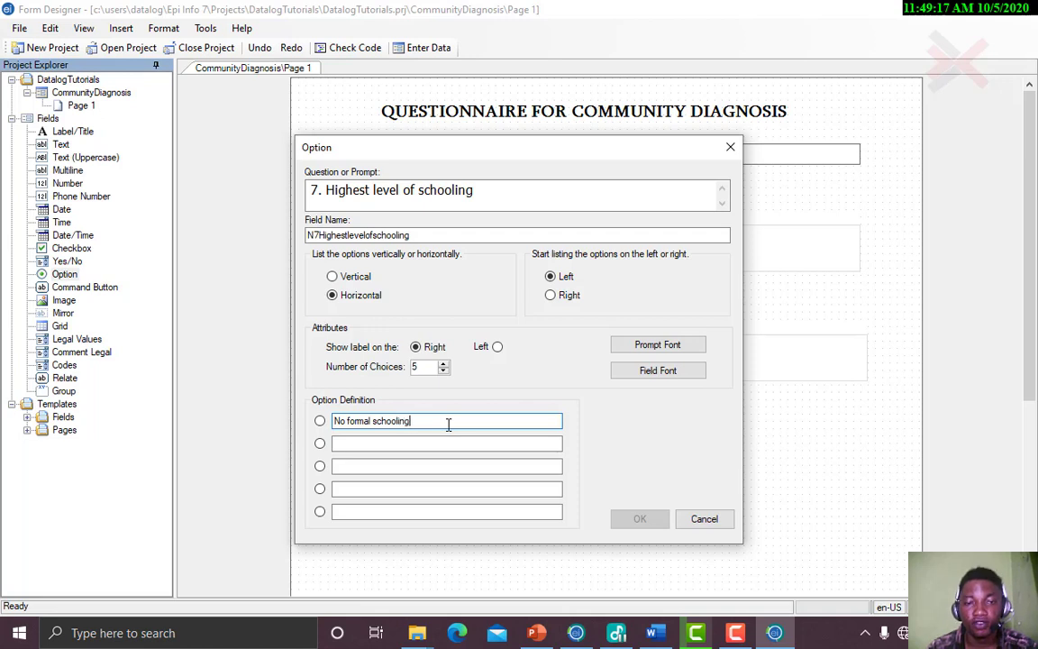
# Enter "Primary", "Secondary", "Tertiary/University" and "Koranic education" as the second to fifth options of question 7
pyautogui.press('Tab')
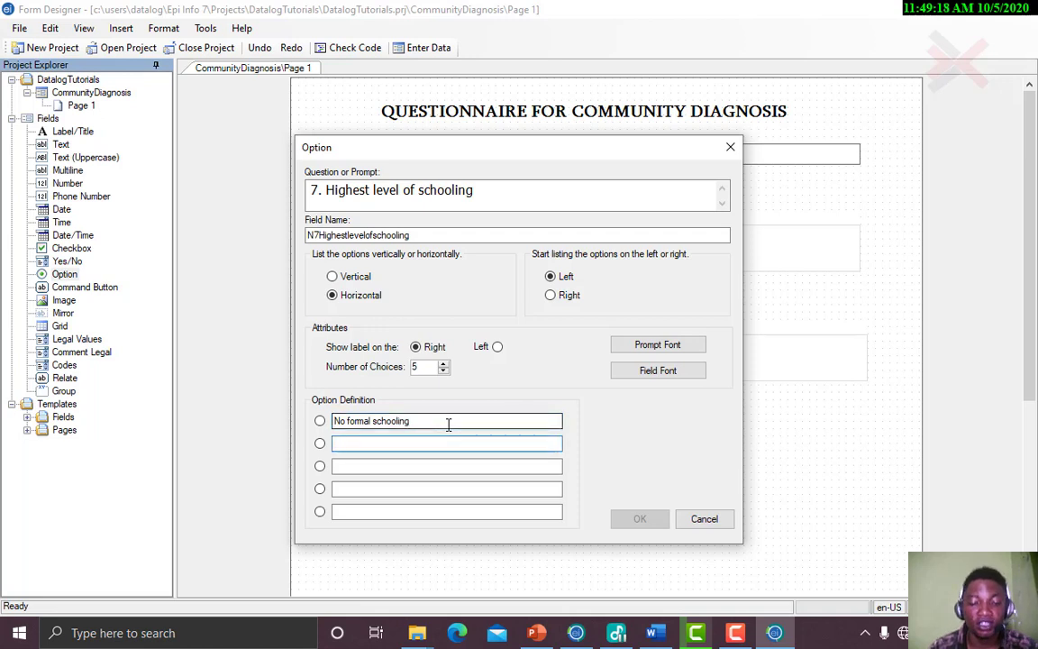
pyautogui.write('Primary')
pyautogui.press('Tab')
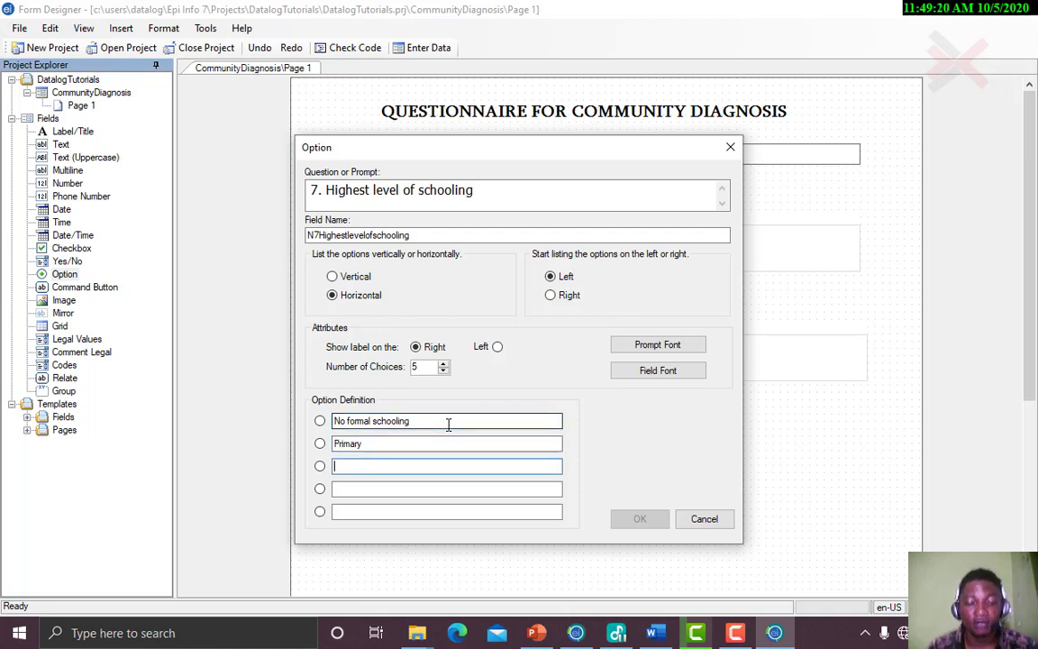
pyautogui.write('Seconda')
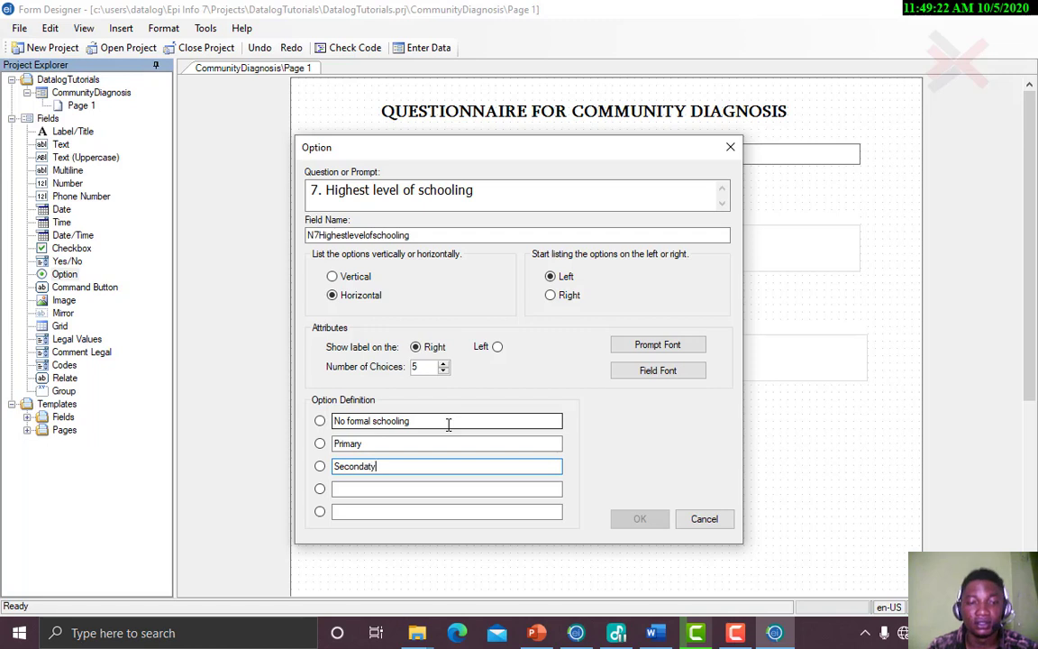
pyautogui.write('ry')
pyautogui.press('Tab')
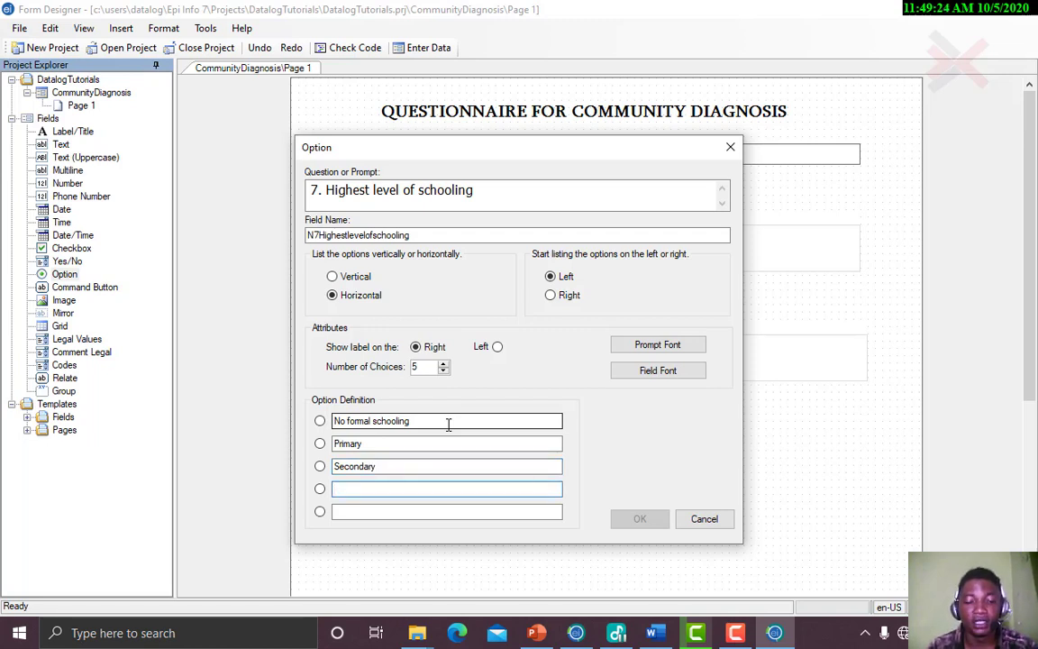
pyautogui.write('Ter')
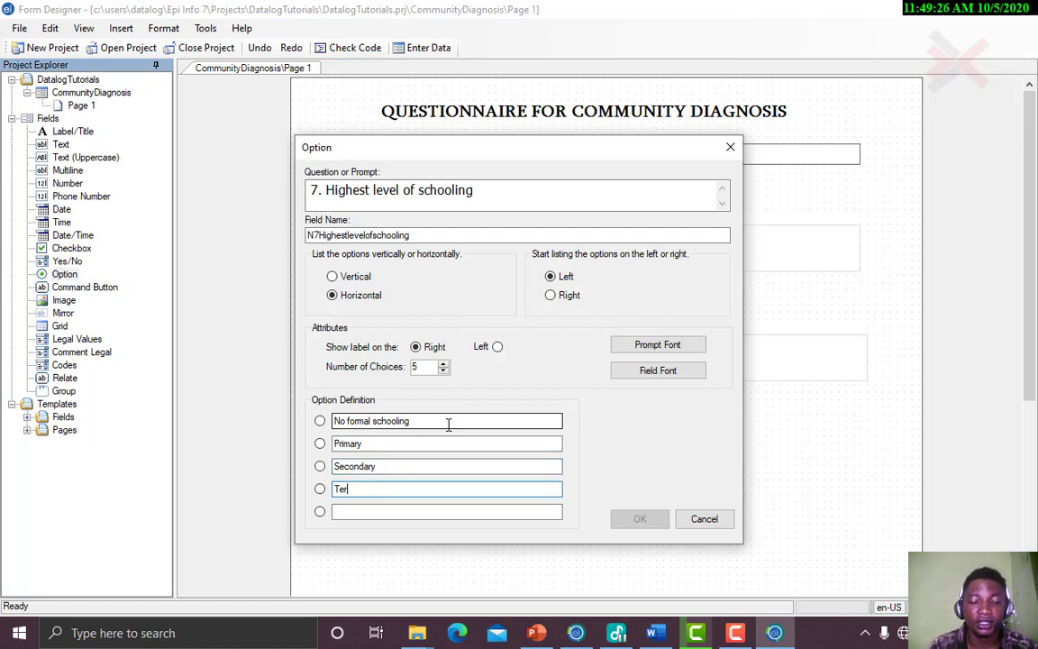
pyautogui.write('tiar')
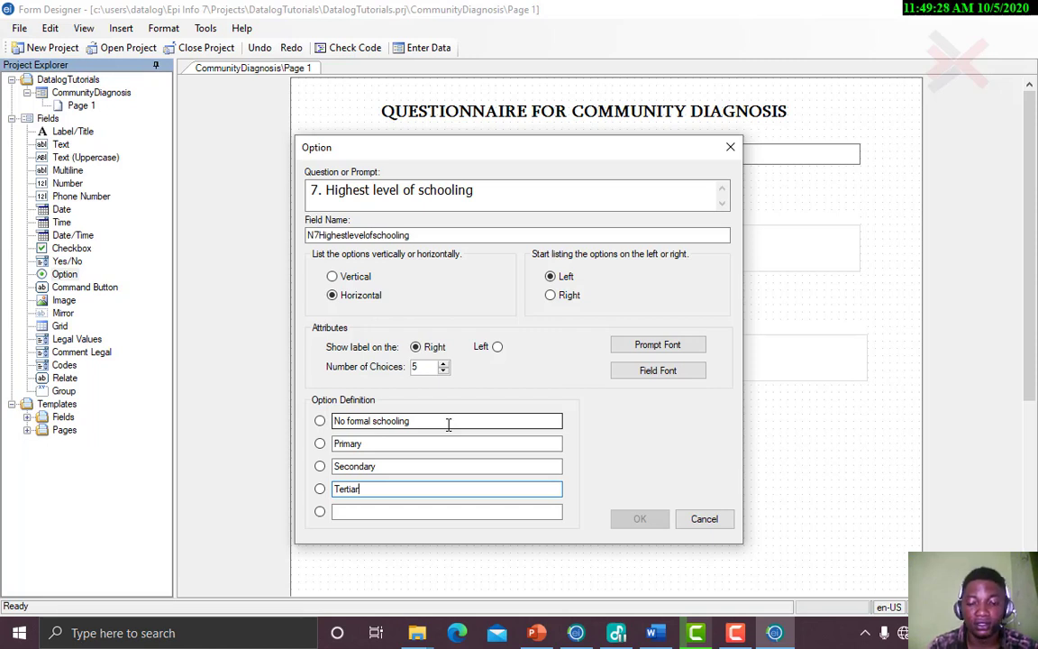
pyautogui.write('y/Univ')
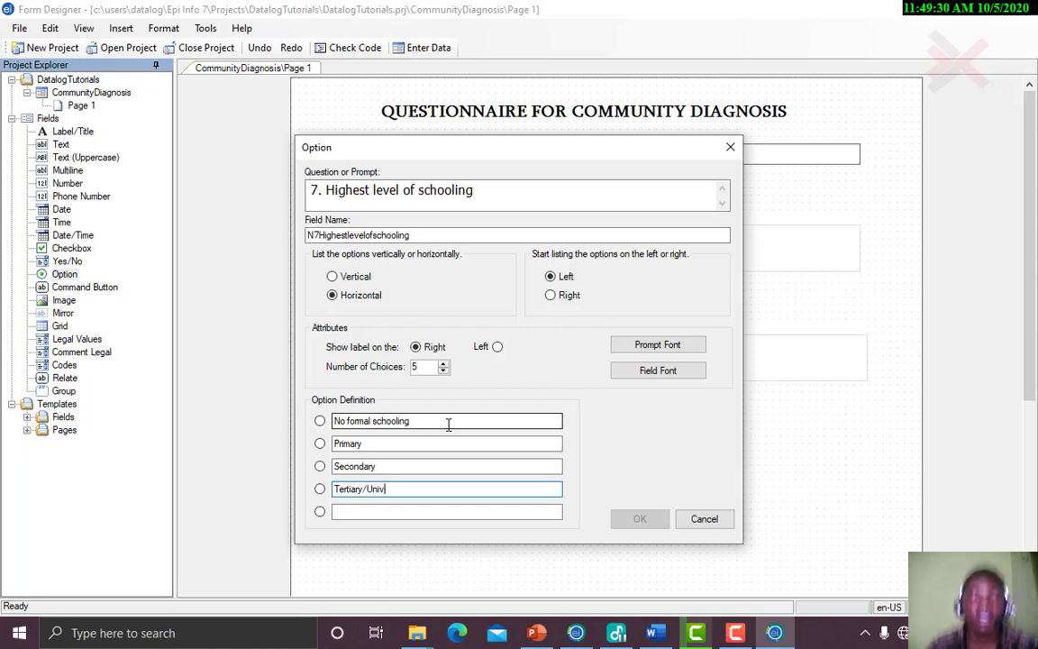
pyautogui.write('ersity')
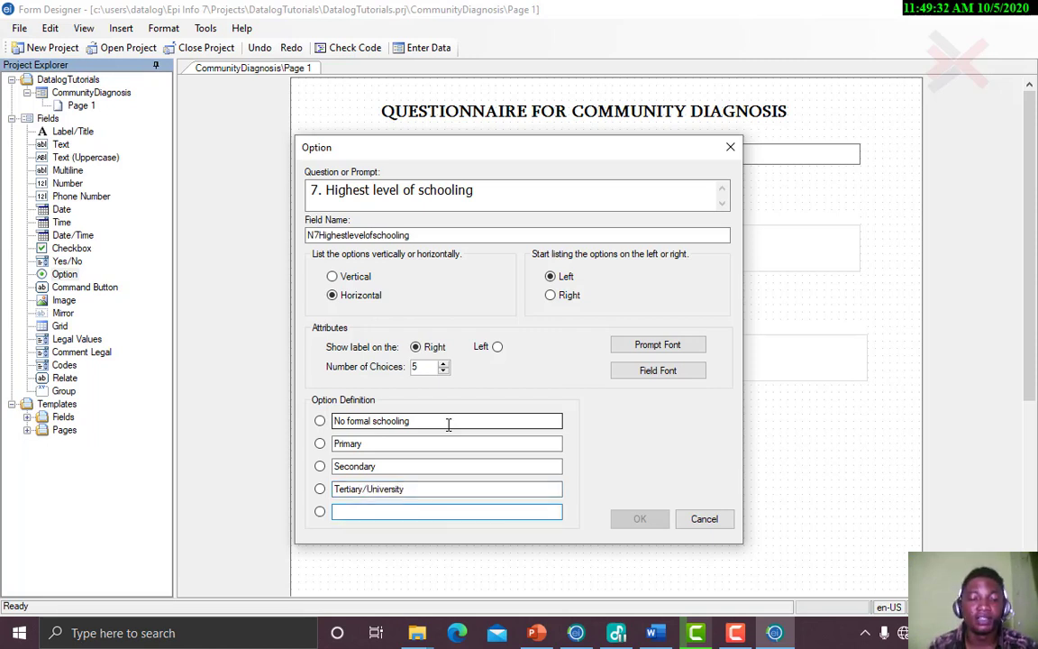
pyautogui.write('K')
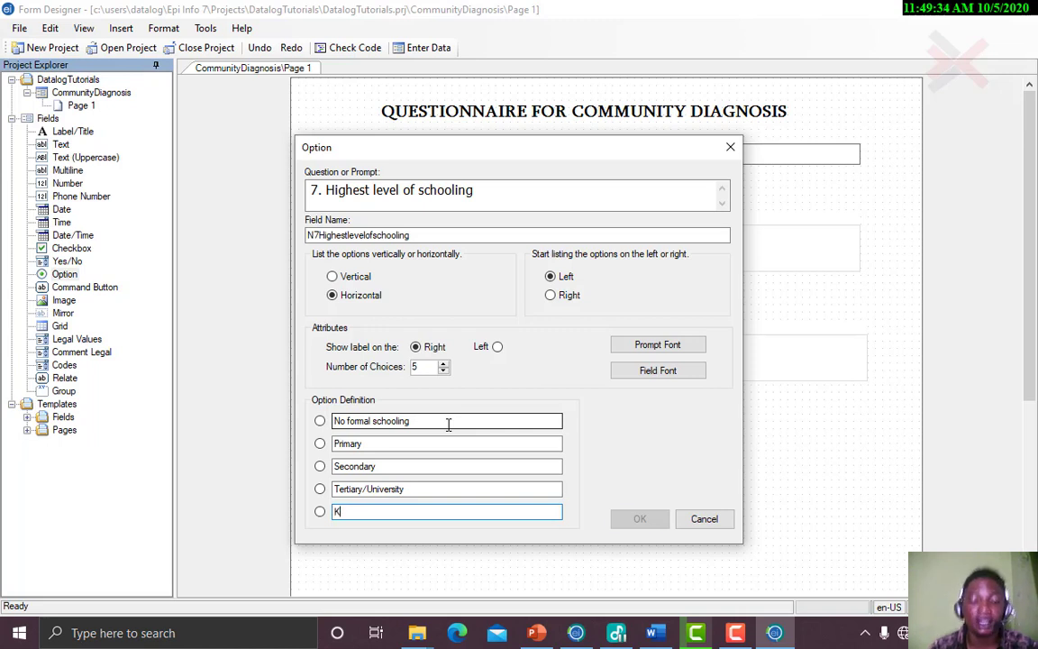
pyautogui.write('oranic education')
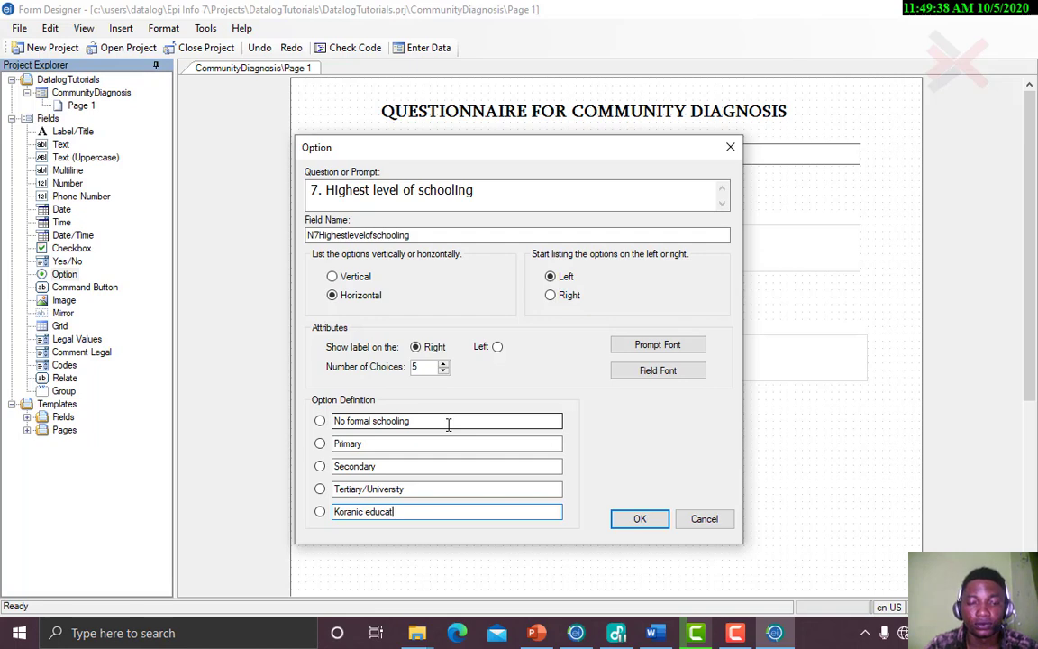
# Create the schooling field, place it directly below the Religion group and widen it to about that group's width
pyautogui.click(639, 519)
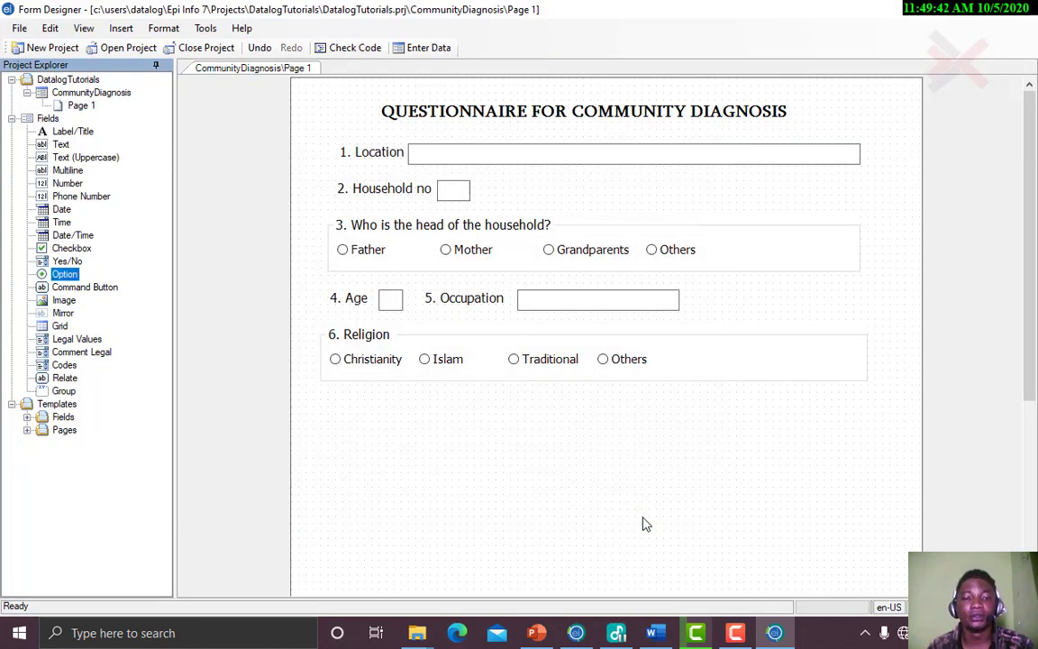
pyautogui.moveTo(441, 451); pyautogui.dragTo(414, 422)
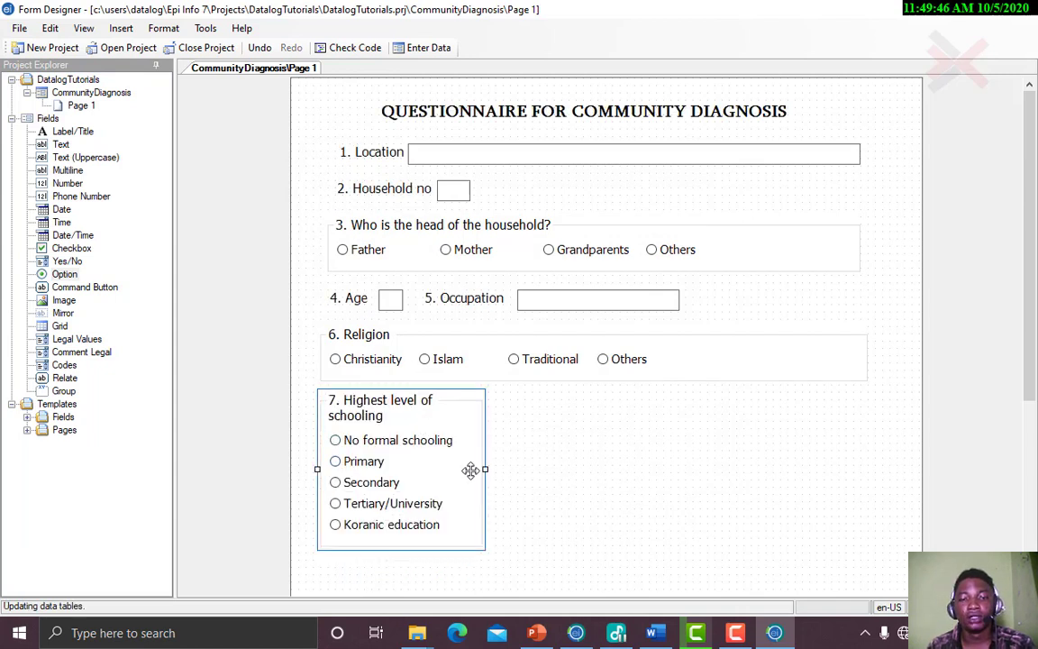
pyautogui.moveTo(480, 471); pyautogui.dragTo(879, 362)
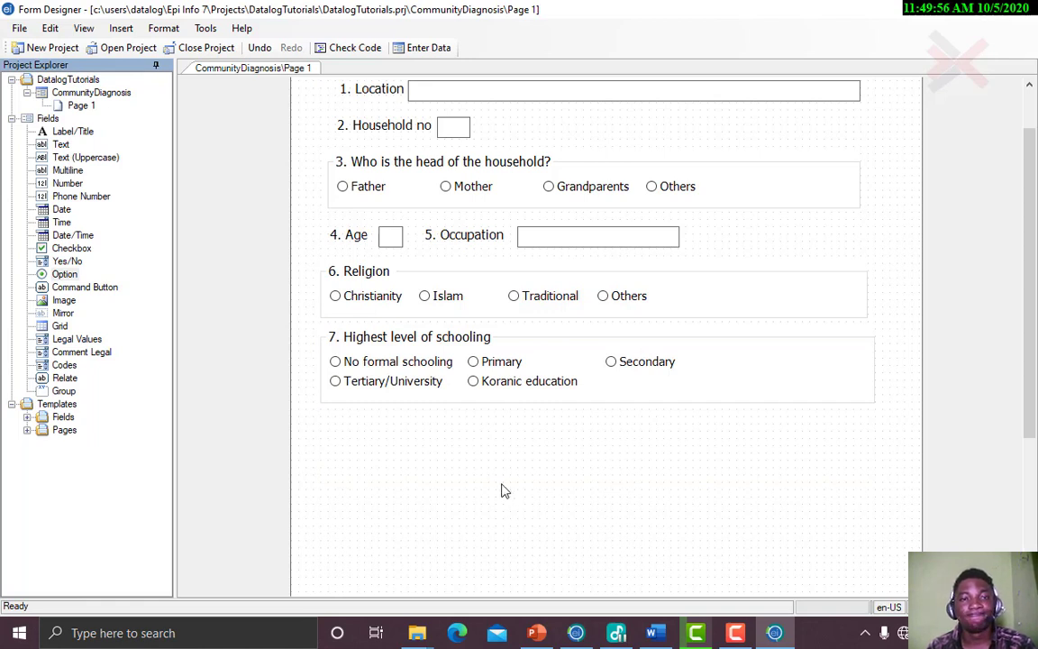
# In the Word questionnaire, add a space after "Tribe" in question 8, copy the question text and return to Form Designer
pyautogui.click(656, 633)
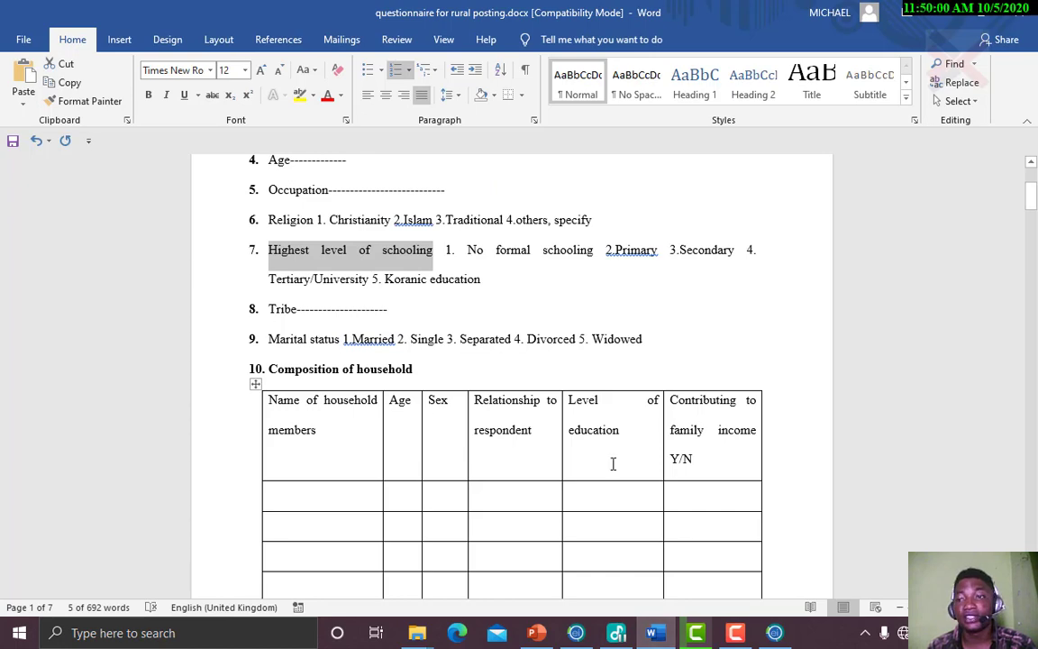
pyautogui.moveTo(1031, 196)
pyautogui.mouseDown()
pyautogui.moveTo(1034, 215)
pyautogui.moveTo(1034, 205)
pyautogui.mouseUp()
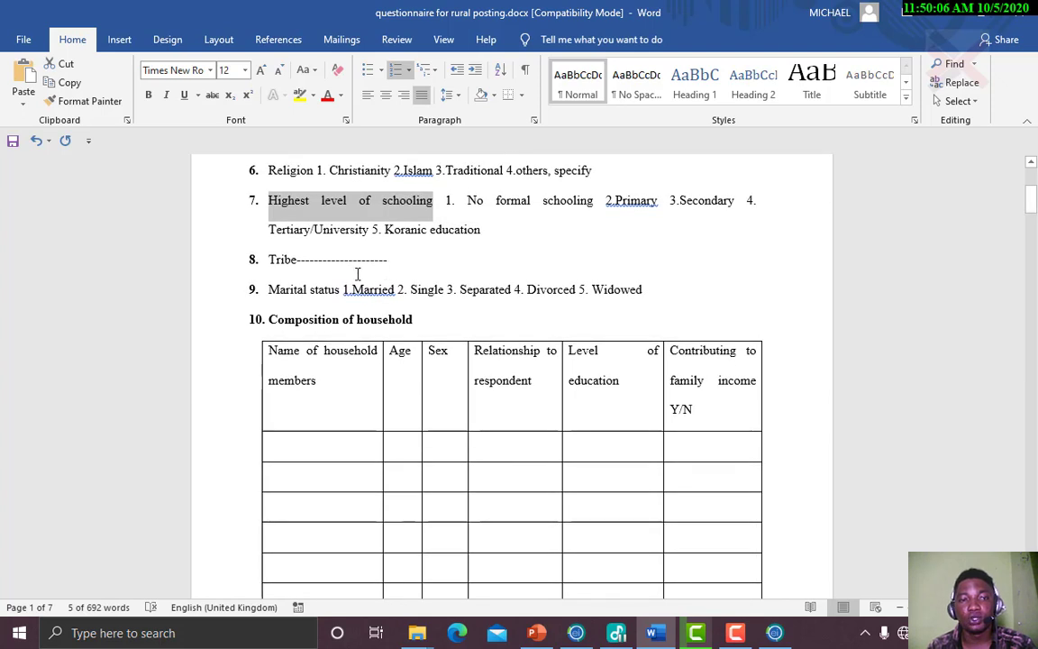
pyautogui.click(297, 261)
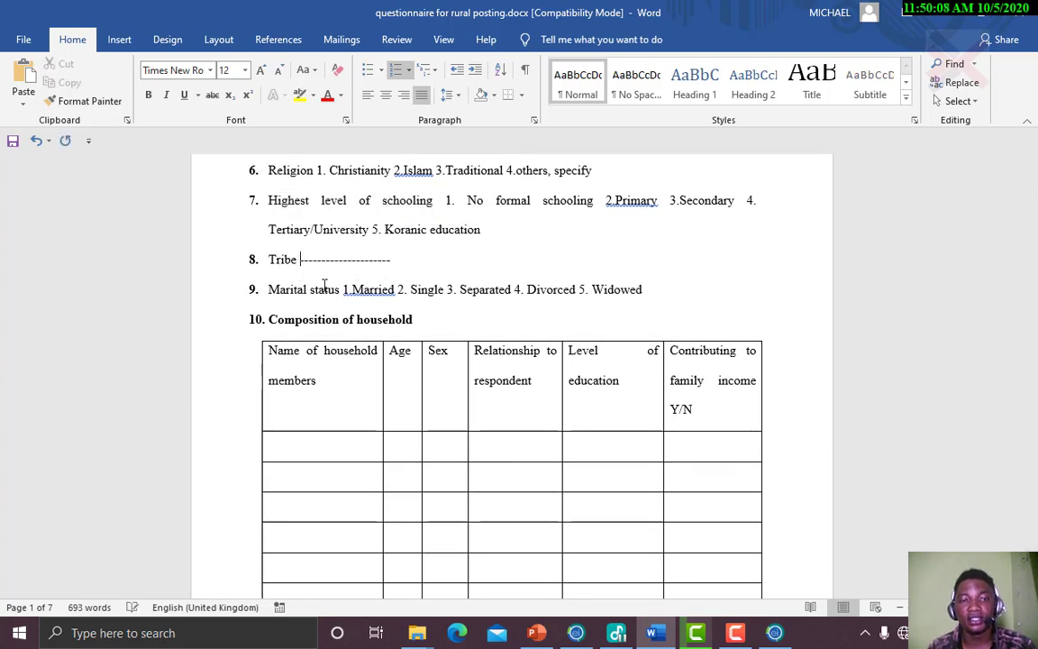
pyautogui.moveTo(294, 261); pyautogui.dragTo(243, 260)
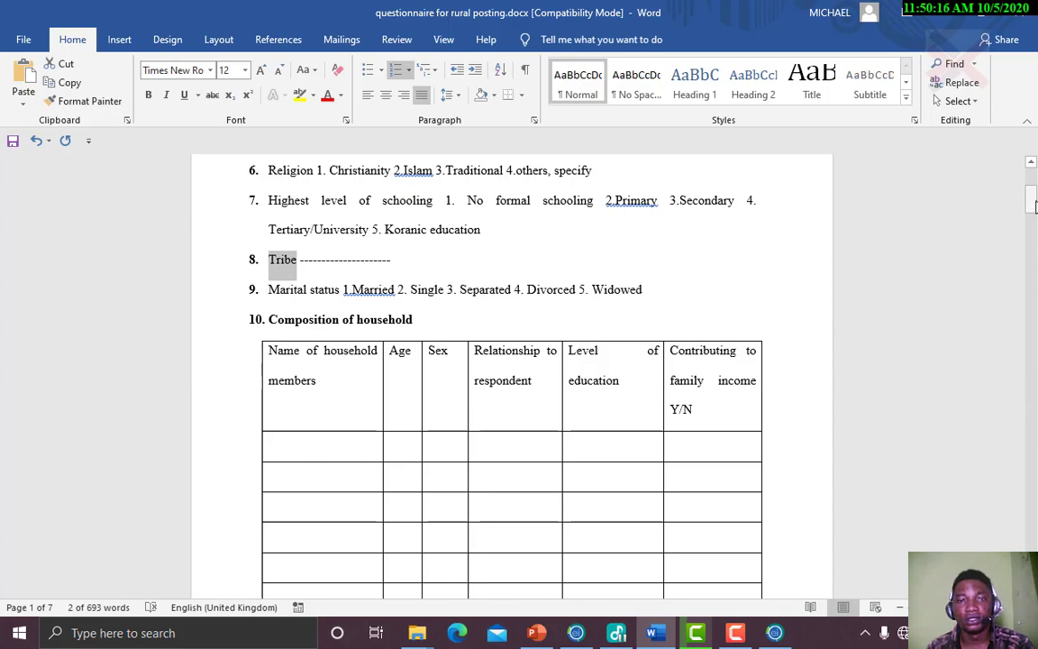
pyautogui.moveTo(1034, 205)
pyautogui.mouseDown()
pyautogui.moveTo(1034, 216)
pyautogui.moveTo(1033, 206)
pyautogui.mouseUp()
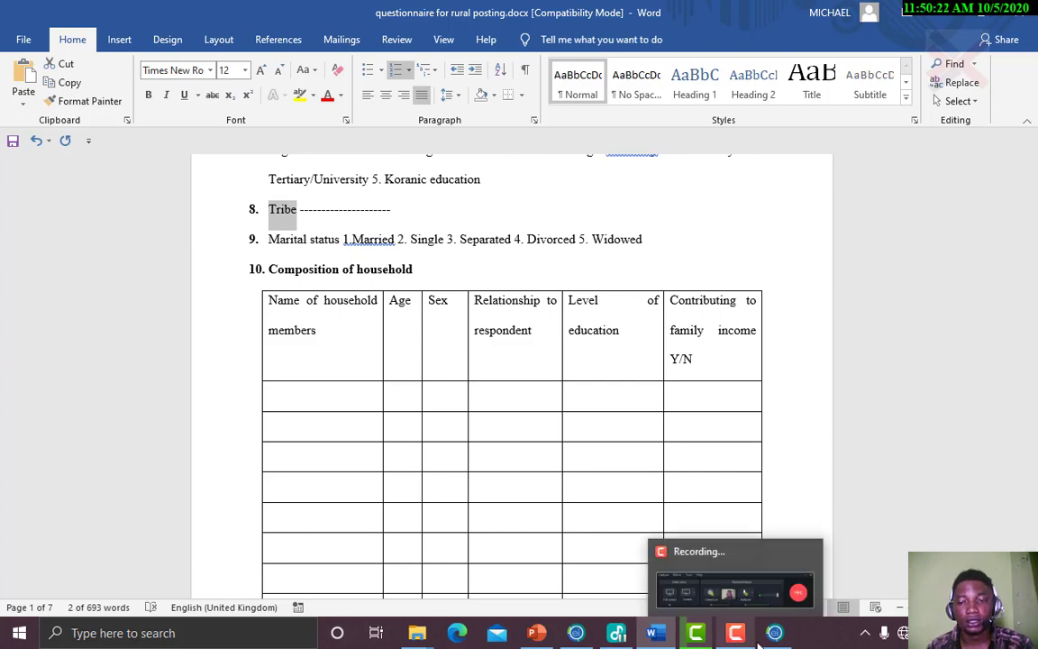
pyautogui.moveTo(774, 632)
pyautogui.click(783, 565)
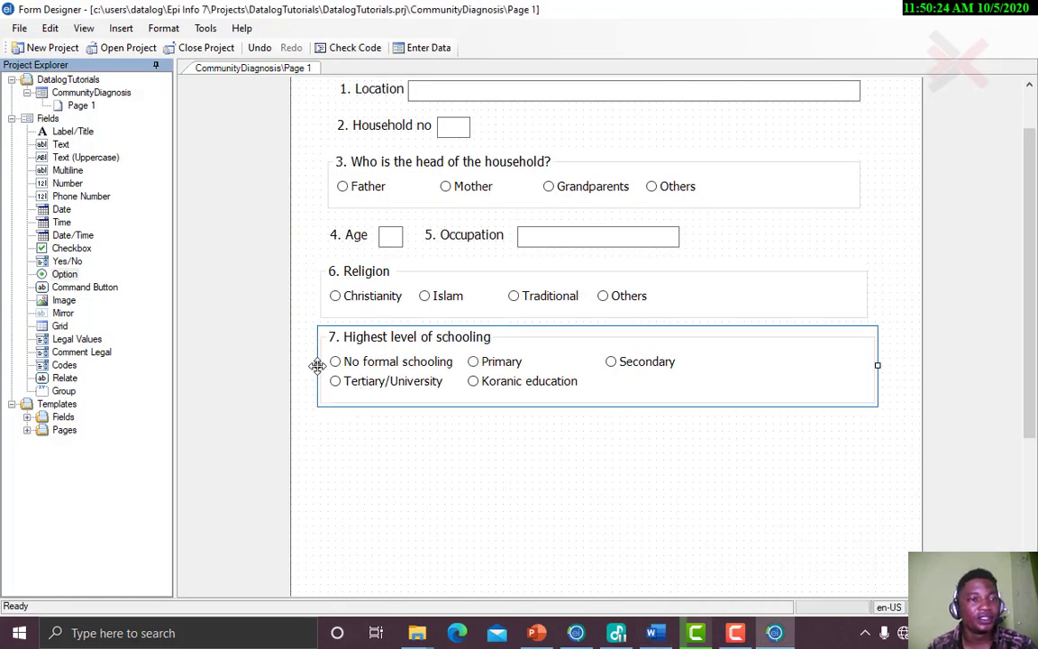
# Start a Text field below the schooling group with the prompt "8. Tribe" and accept the suggested field name
pyautogui.click(60, 146)
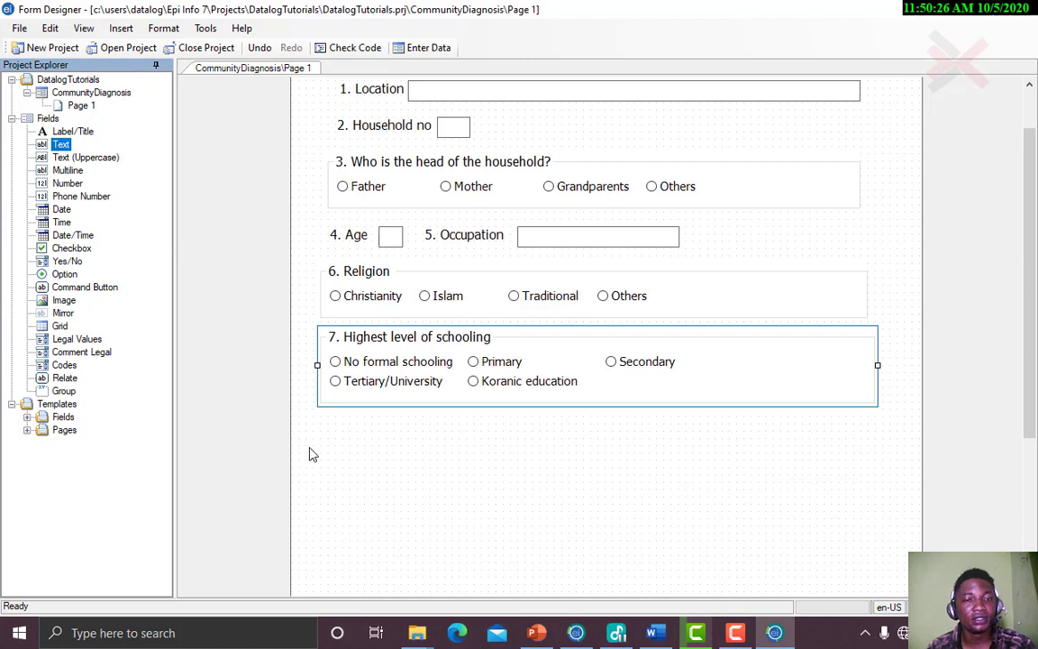
pyautogui.click(351, 453)
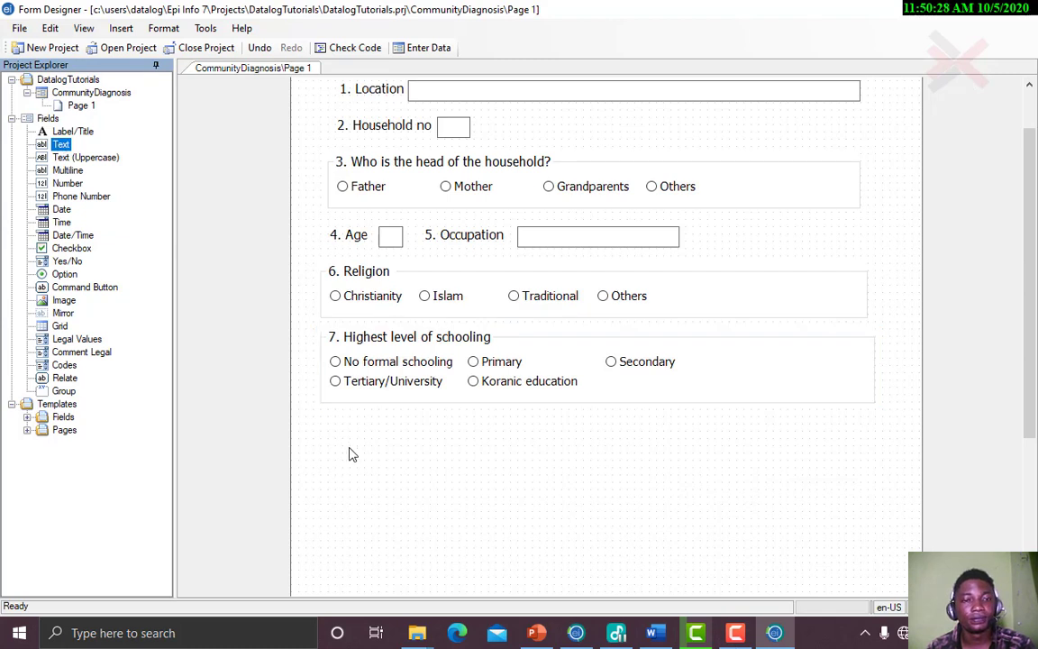
pyautogui.moveTo(54, 145); pyautogui.dragTo(371, 452)
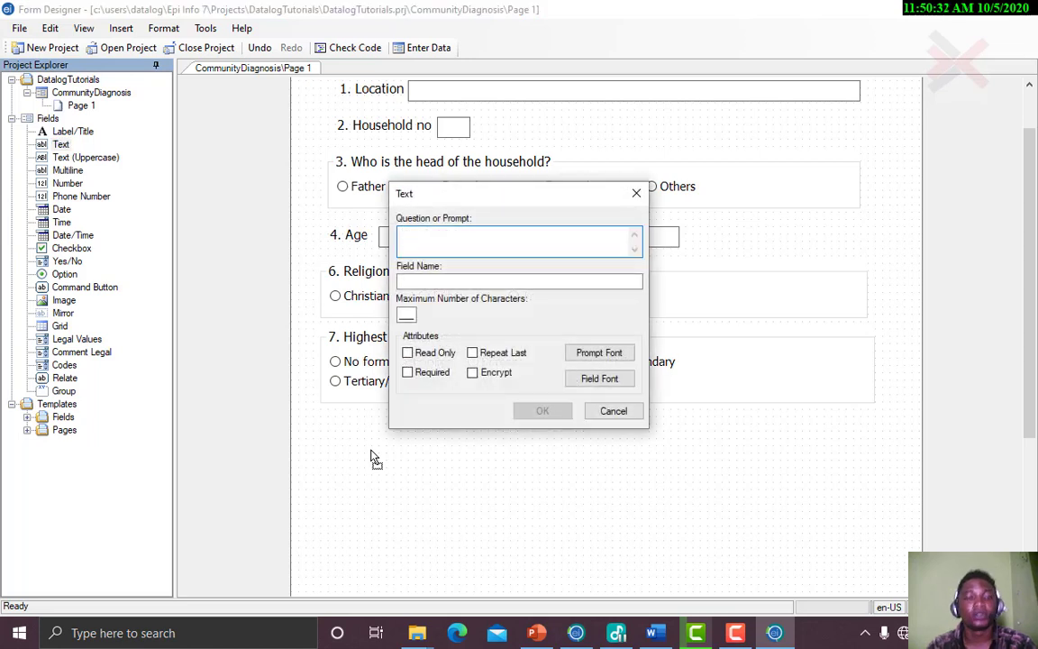
pyautogui.write('8.\tTribe')
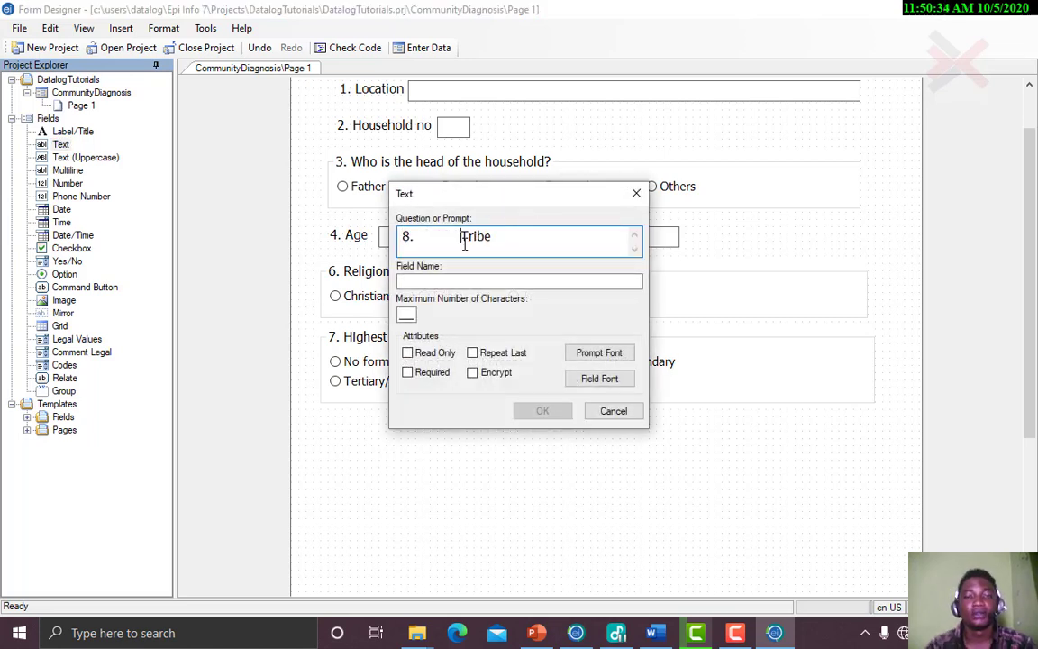
pyautogui.press('BackSpace')
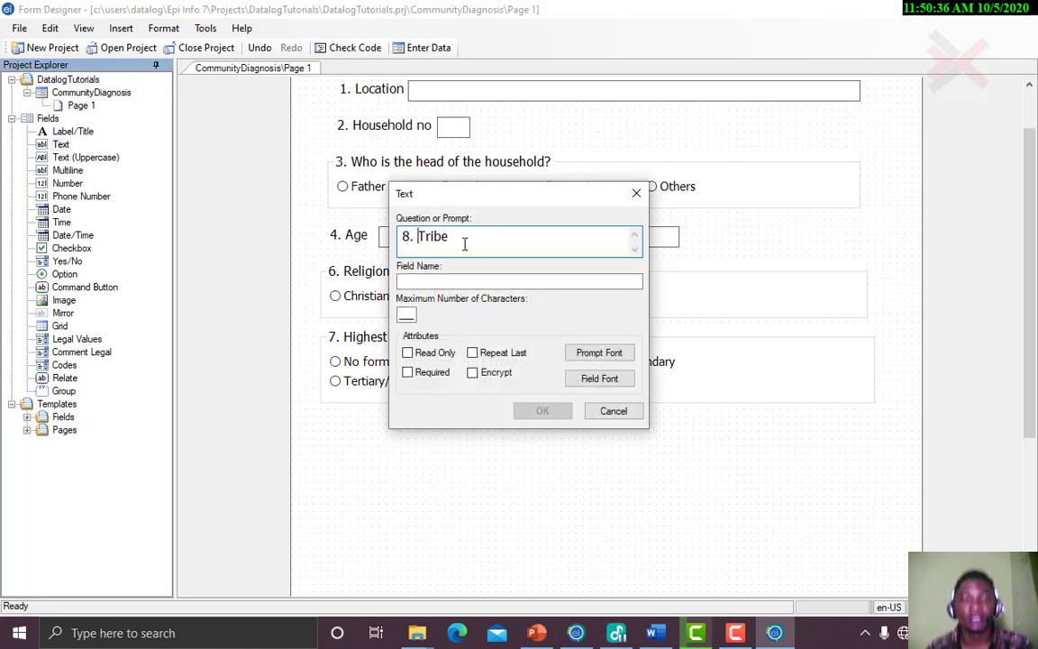
pyautogui.click(455, 281)
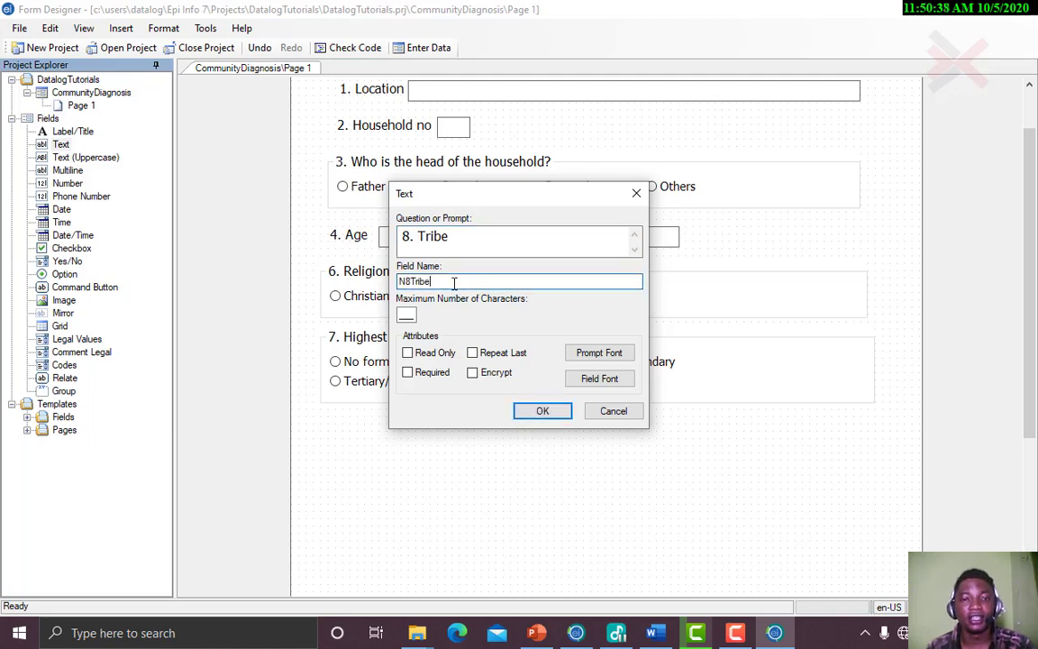
# Create the Tribe field, place its entry box beside the label and line both up beneath the schooling group
pyautogui.click(542, 411)
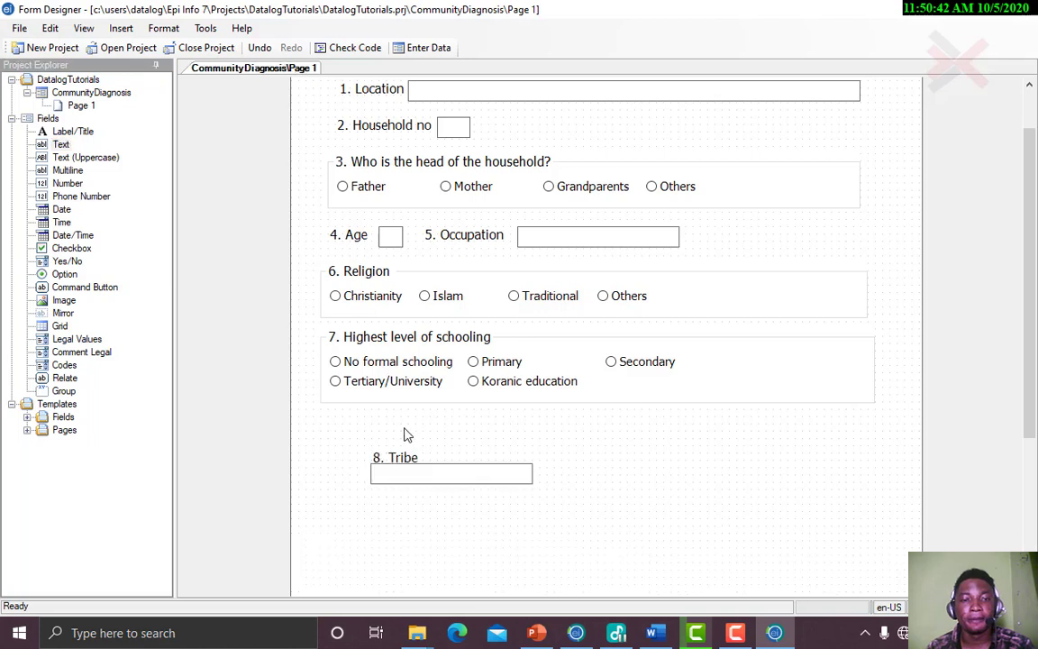
pyautogui.moveTo(431, 467); pyautogui.dragTo(482, 452)
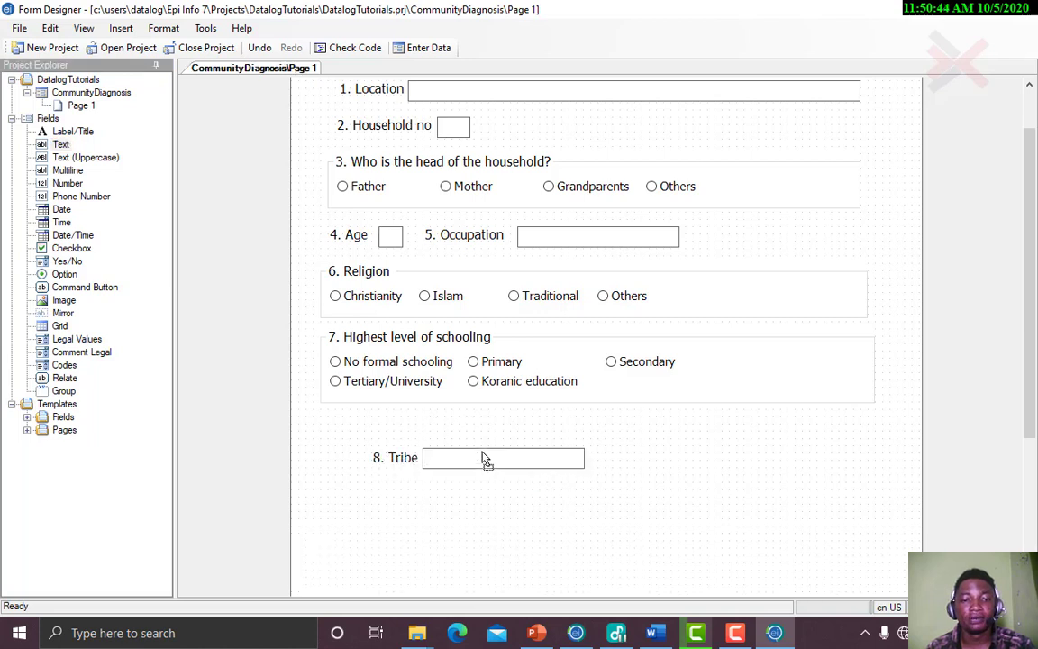
pyautogui.moveTo(401, 460); pyautogui.dragTo(424, 451)
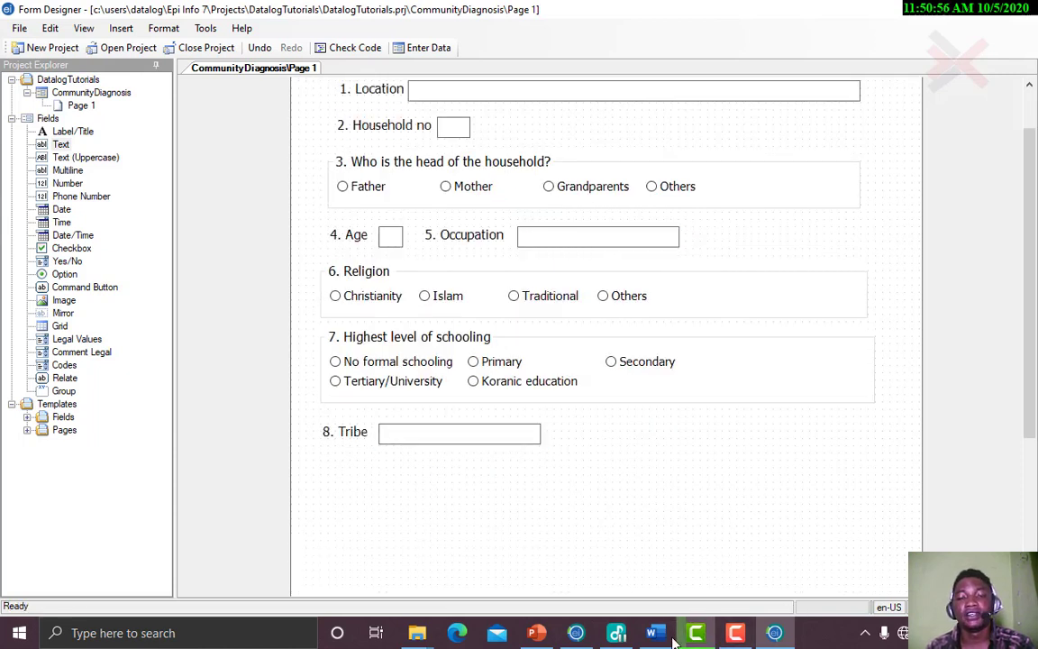
# Switch to the Word questionnaire, copy the text "Marital status" of question 9 and return to Form Designer
pyautogui.moveTo(655, 632)
pyautogui.click(683, 571)
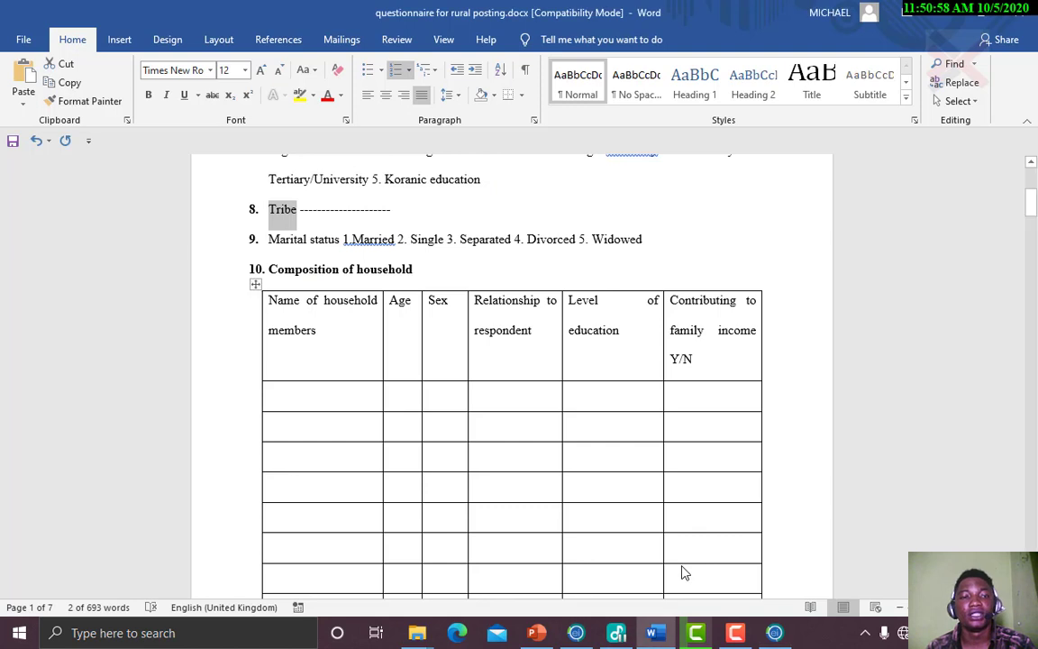
pyautogui.click(271, 238)
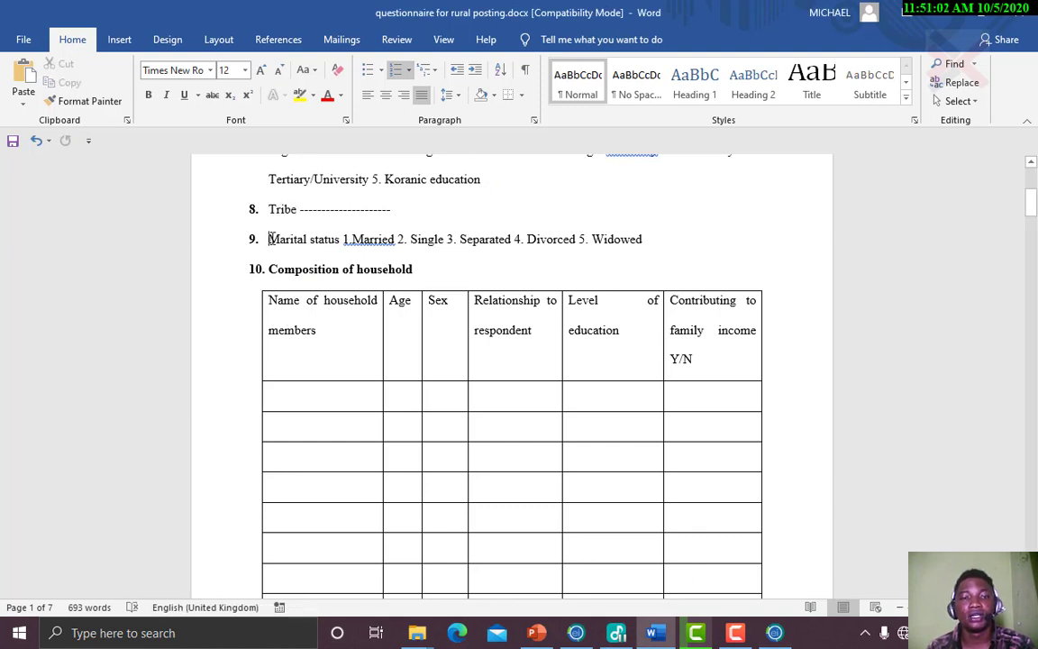
pyautogui.moveTo(271, 238); pyautogui.dragTo(626, 253)
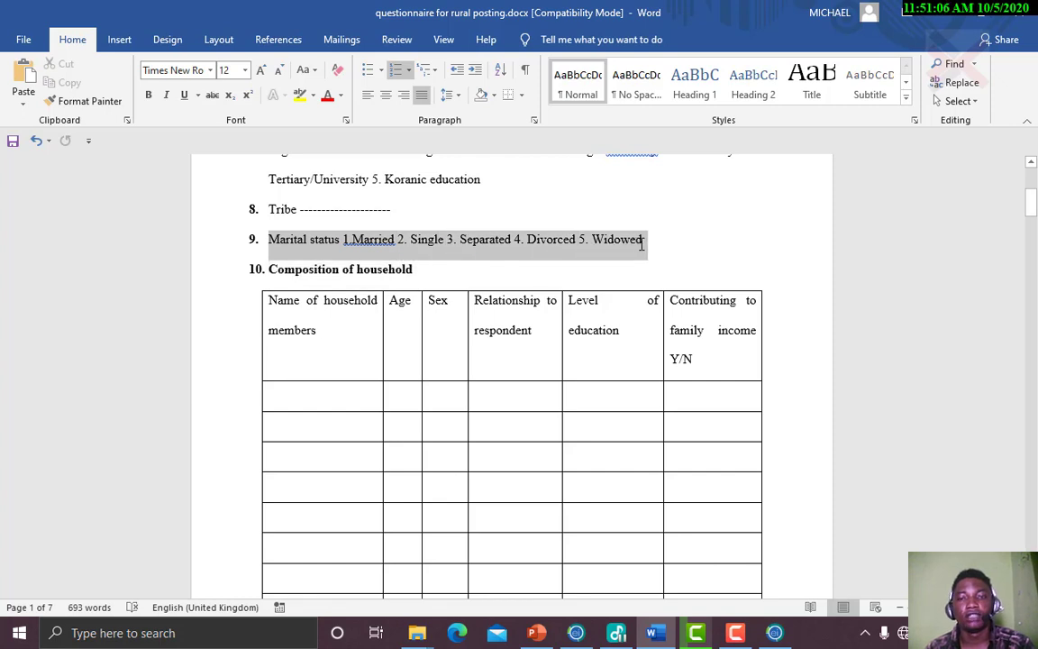
pyautogui.moveTo(641, 242); pyautogui.dragTo(642, 242)
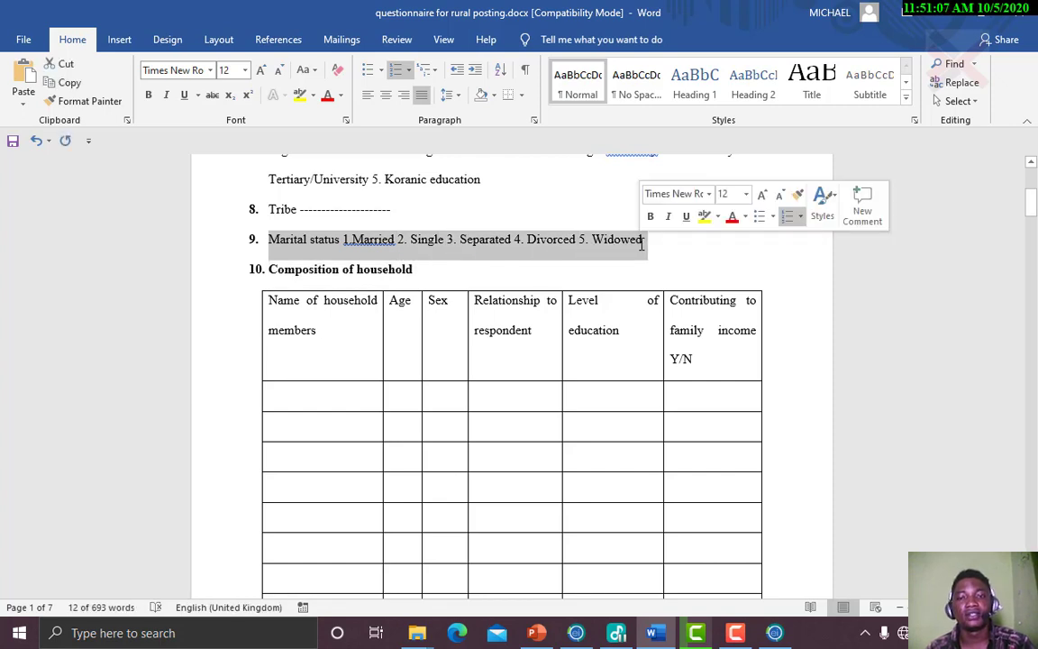
pyautogui.click(687, 259)
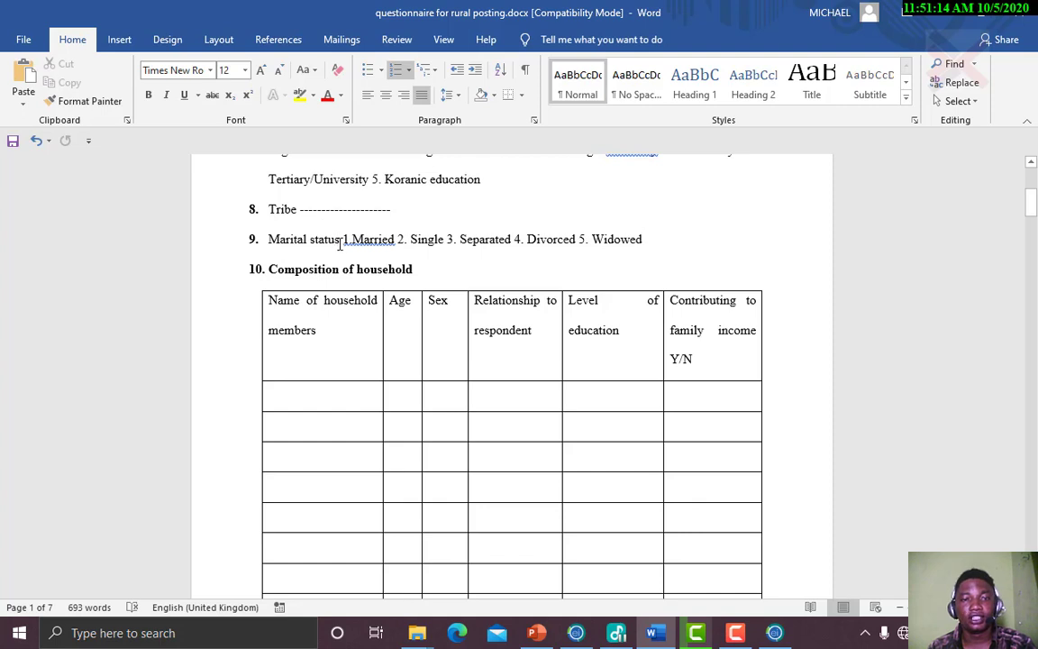
pyautogui.moveTo(306, 239); pyautogui.dragTo(259, 238)
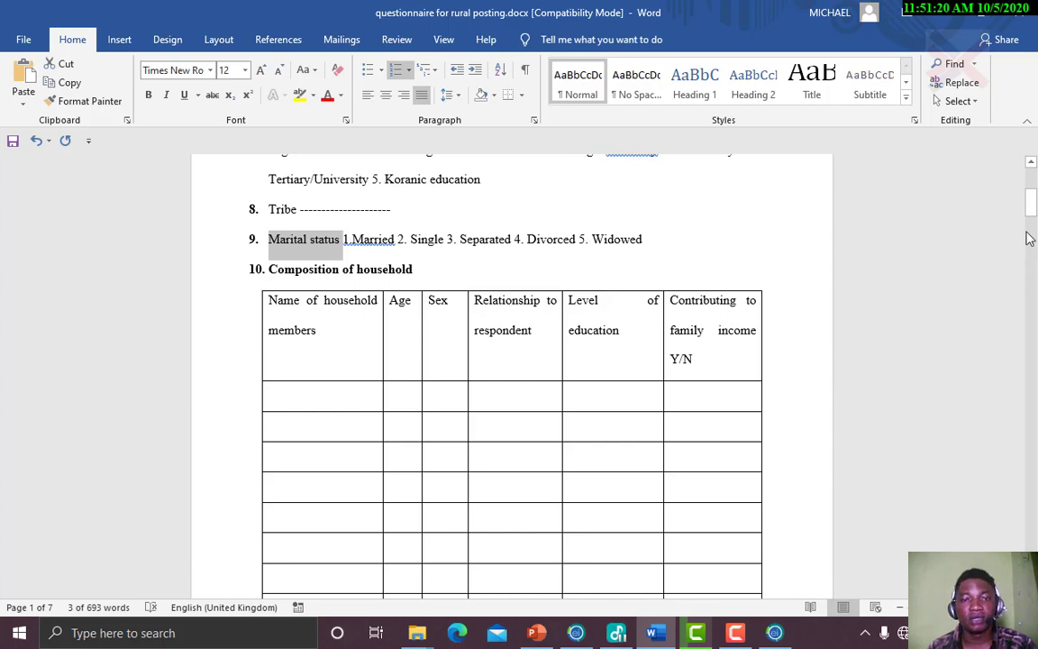
pyautogui.moveTo(1033, 206)
pyautogui.mouseDown()
pyautogui.moveTo(1032, 187)
pyautogui.moveTo(1033, 205)
pyautogui.mouseUp()
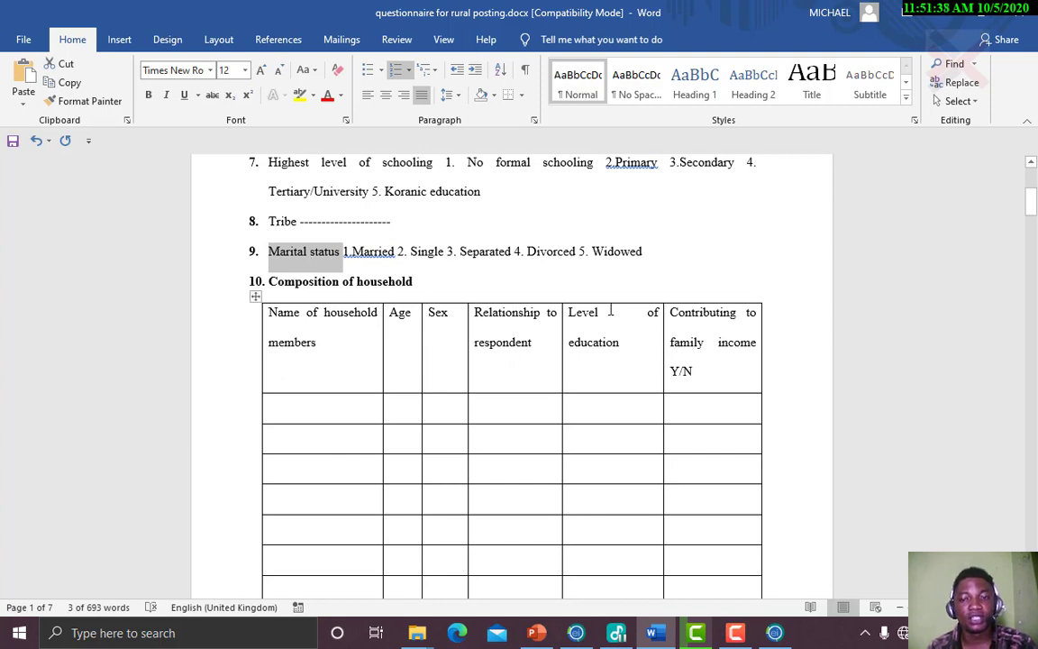
pyautogui.moveTo(775, 632)
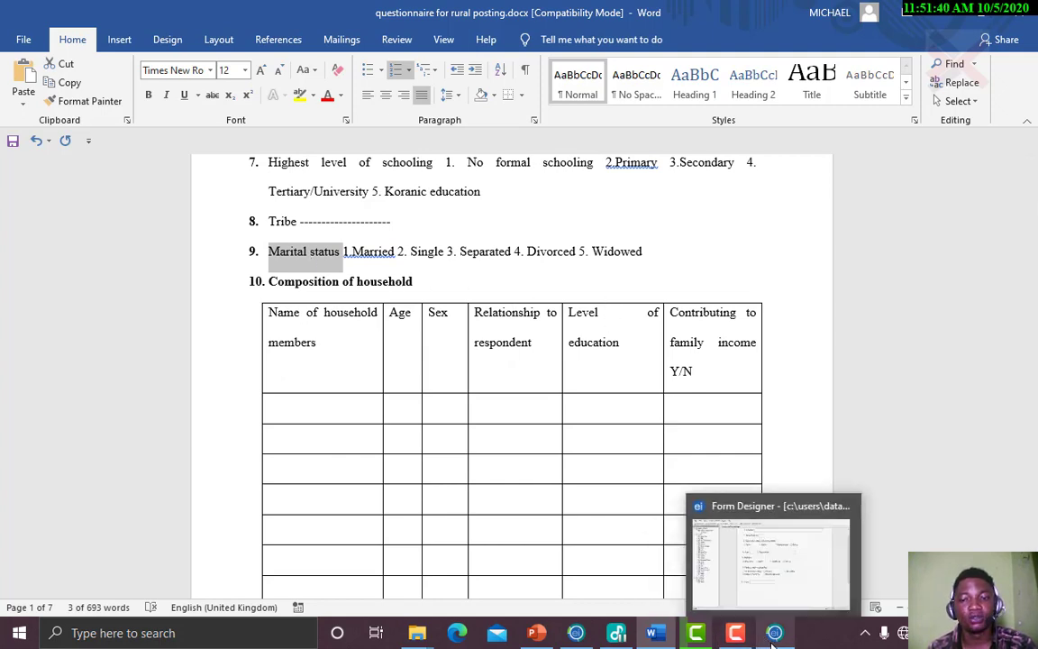
pyautogui.click(757, 585)
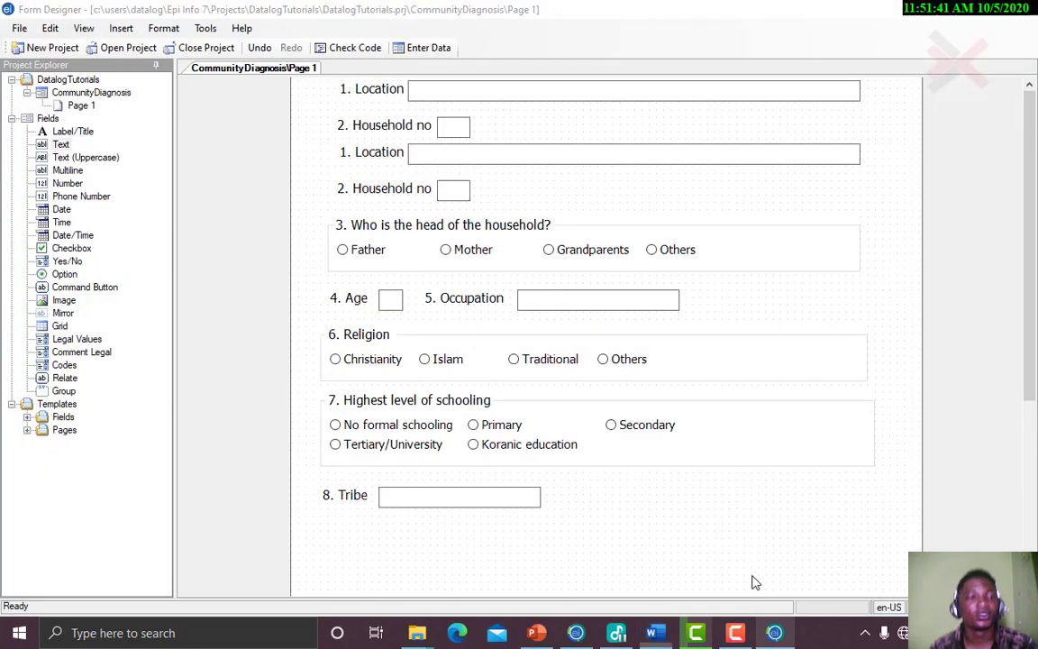
# Start an Option field below the Tribe field with the prompt "9. Marital status" and accept the suggested field name
pyautogui.click(64, 274)
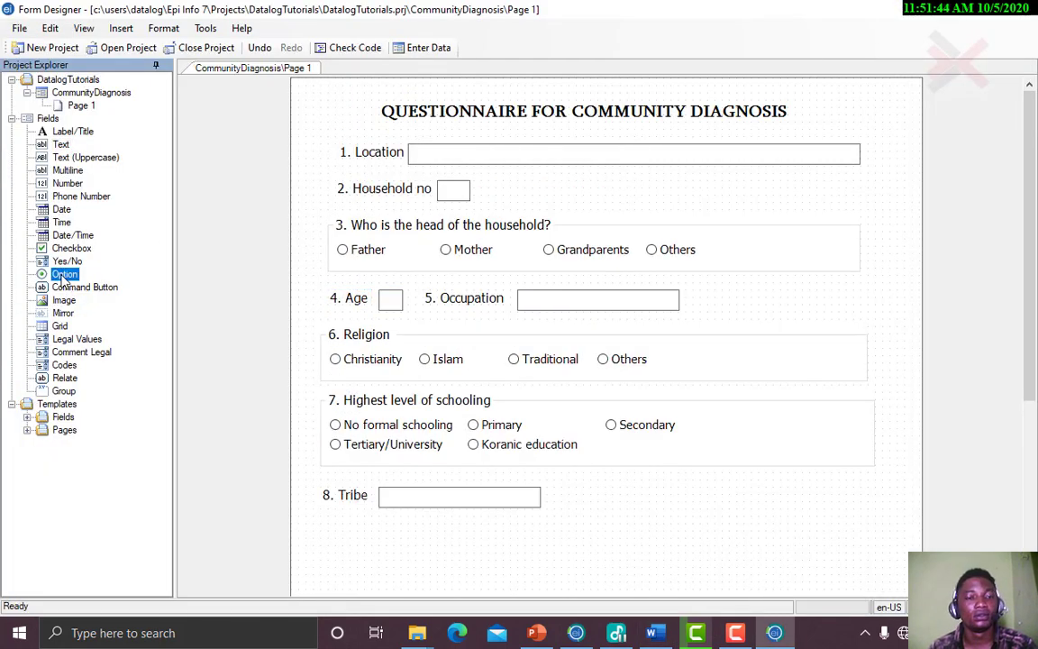
pyautogui.click(331, 546)
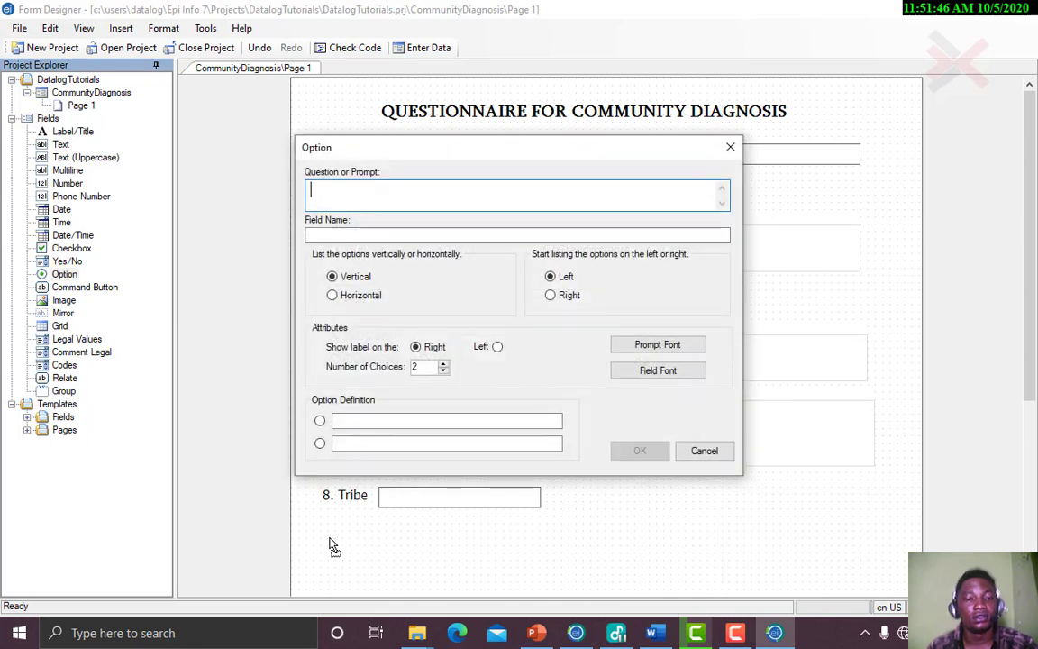
pyautogui.write('9.\tMarital status')
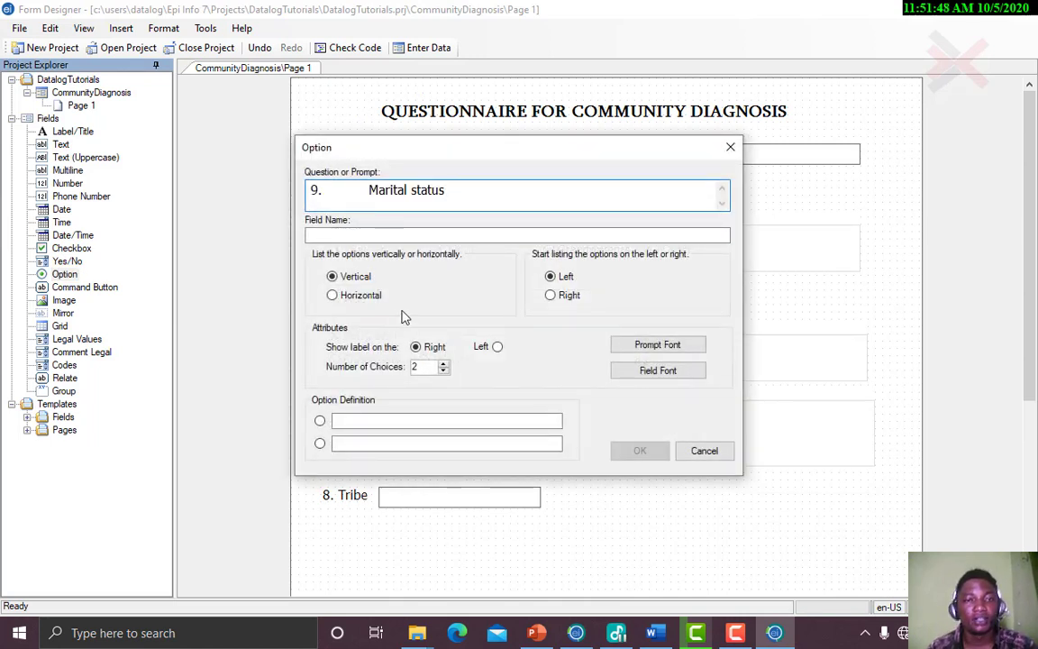
pyautogui.click(371, 191)
pyautogui.press('BackSpace')
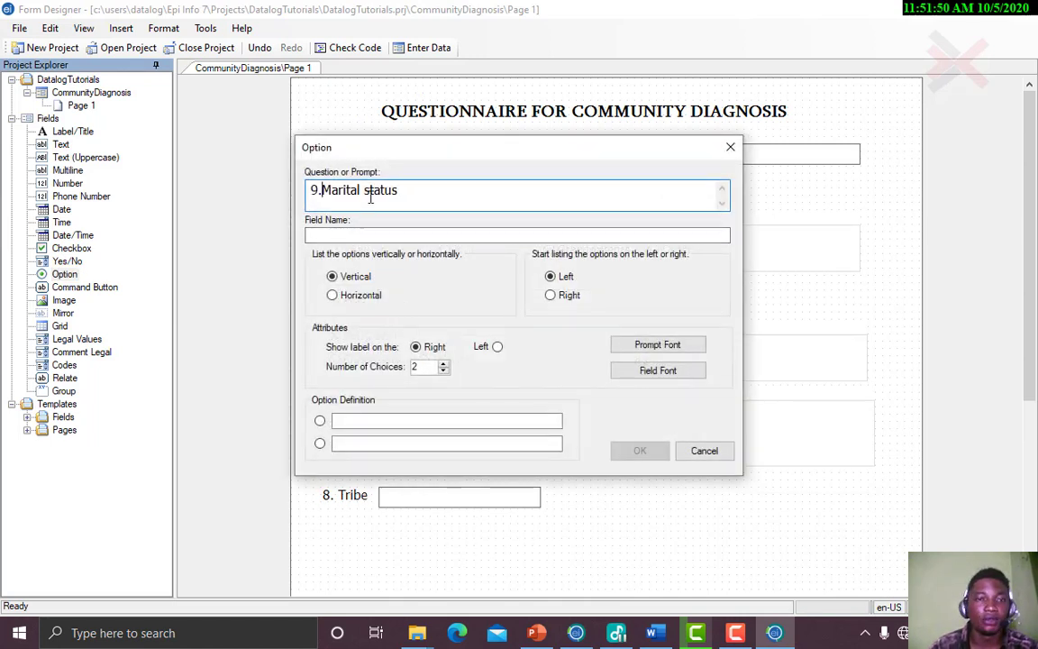
pyautogui.click(358, 235)
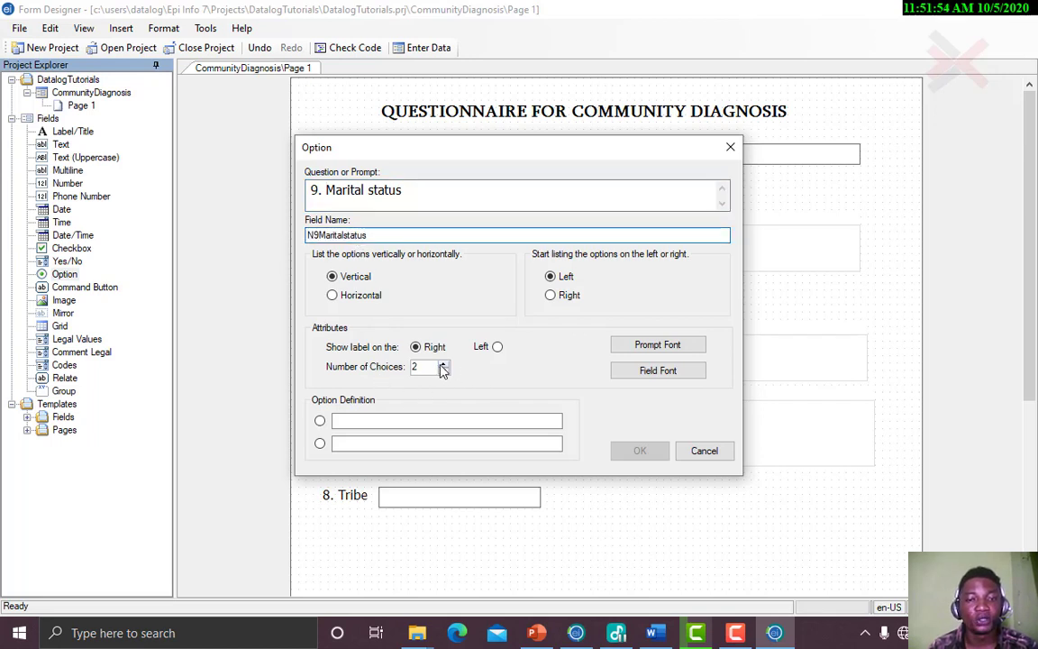
# Give the marital status field five choices and list them horizontally
pyautogui.click(442, 364)
pyautogui.click(441, 364)
pyautogui.click(441, 364)
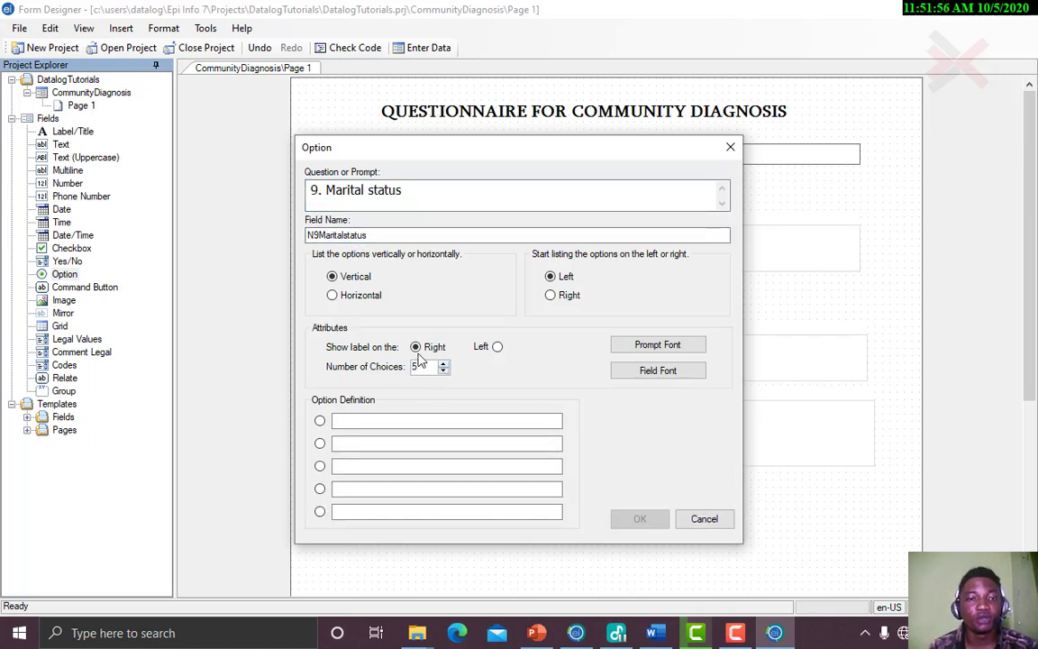
pyautogui.click(360, 297)
# Define the first two marital status options as Single and Married
pyautogui.click(359, 421)
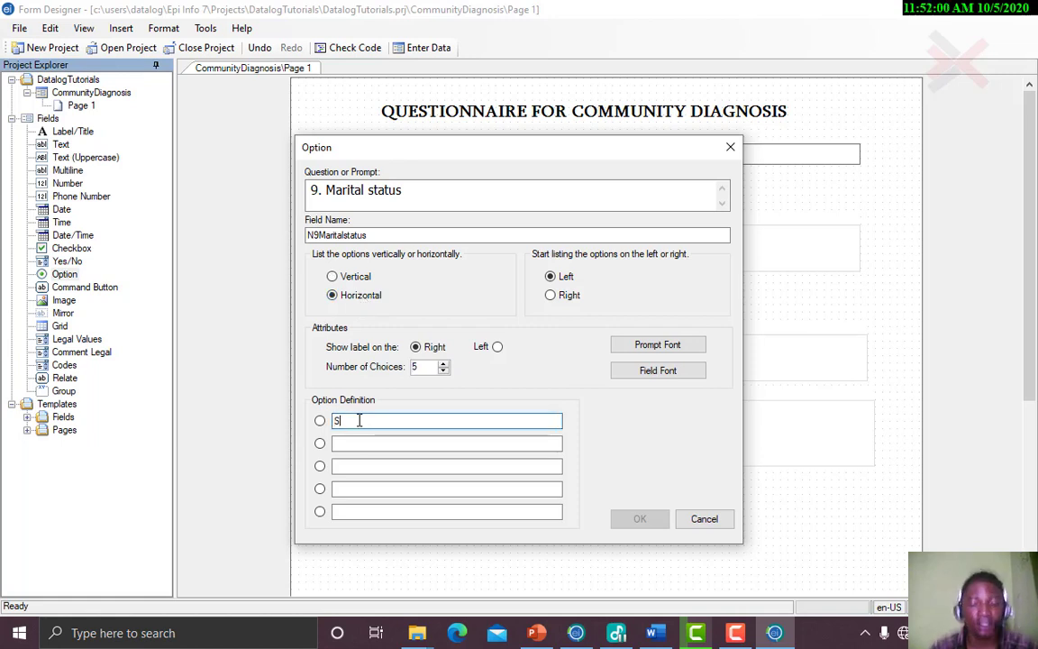
pyautogui.press('Tab')
pyautogui.write('Mar')
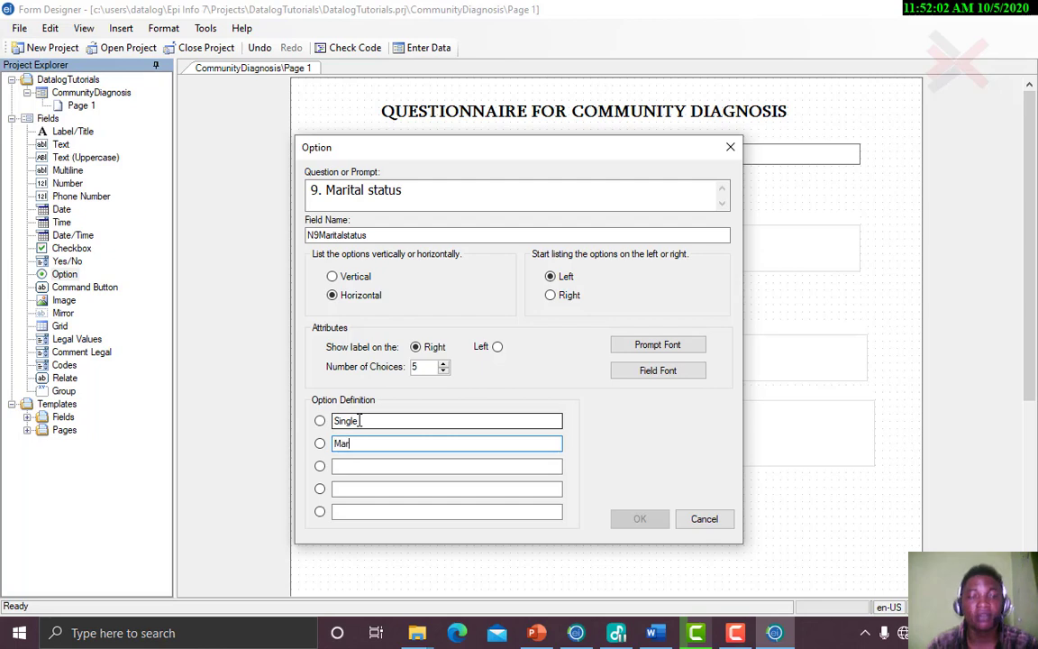
pyautogui.write('ried')
pyautogui.press('Tab')
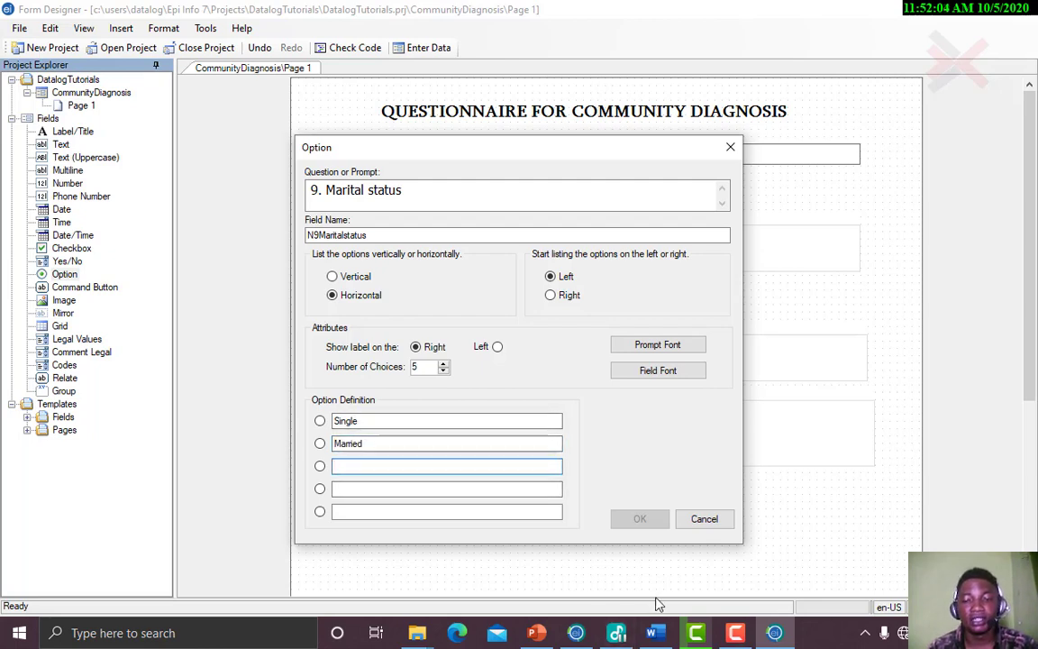
# Check question 9's choices in the Word questionnaire, then define the remaining options in Form Designer as Seperated, Divorced and Widowed
pyautogui.click(655, 637)
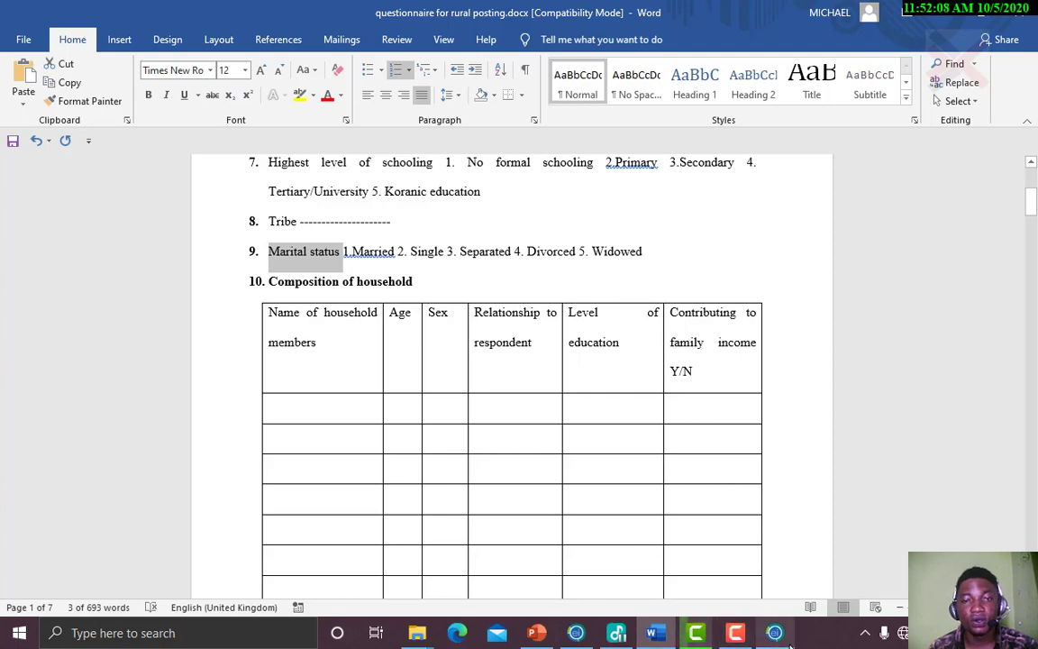
pyautogui.moveTo(789, 642)
pyautogui.click(787, 557)
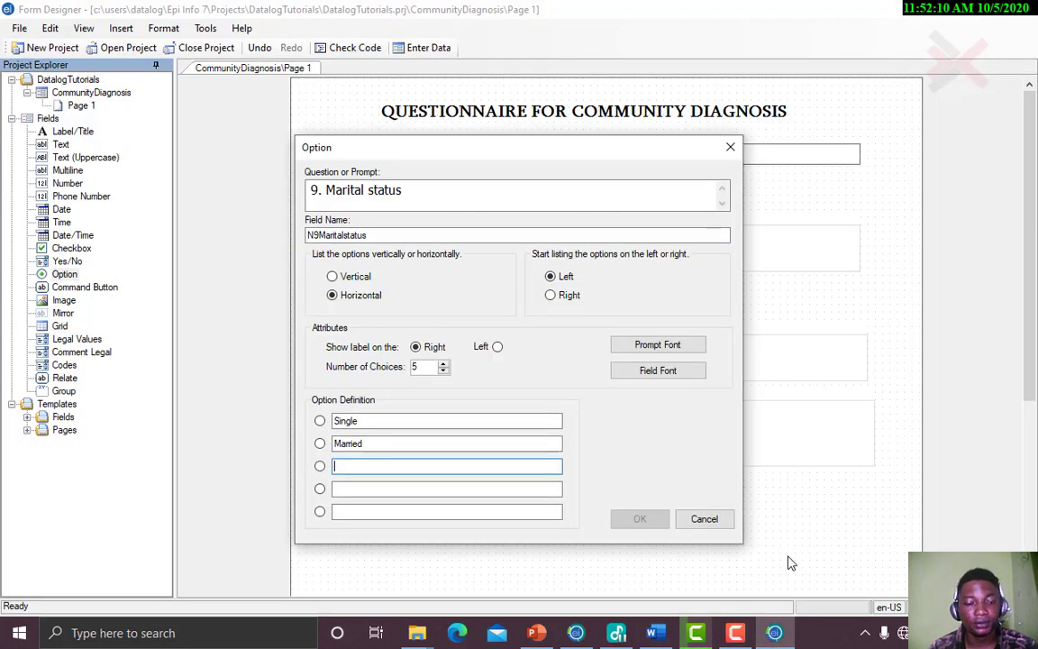
pyautogui.write('Seperat')
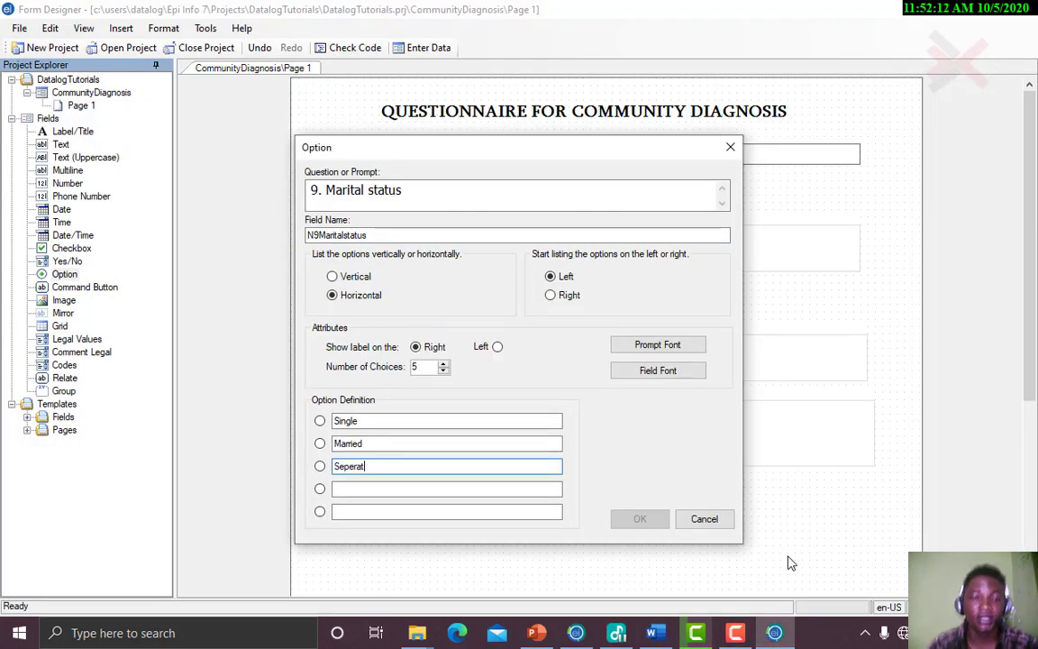
pyautogui.write('ed')
pyautogui.press('Tab')
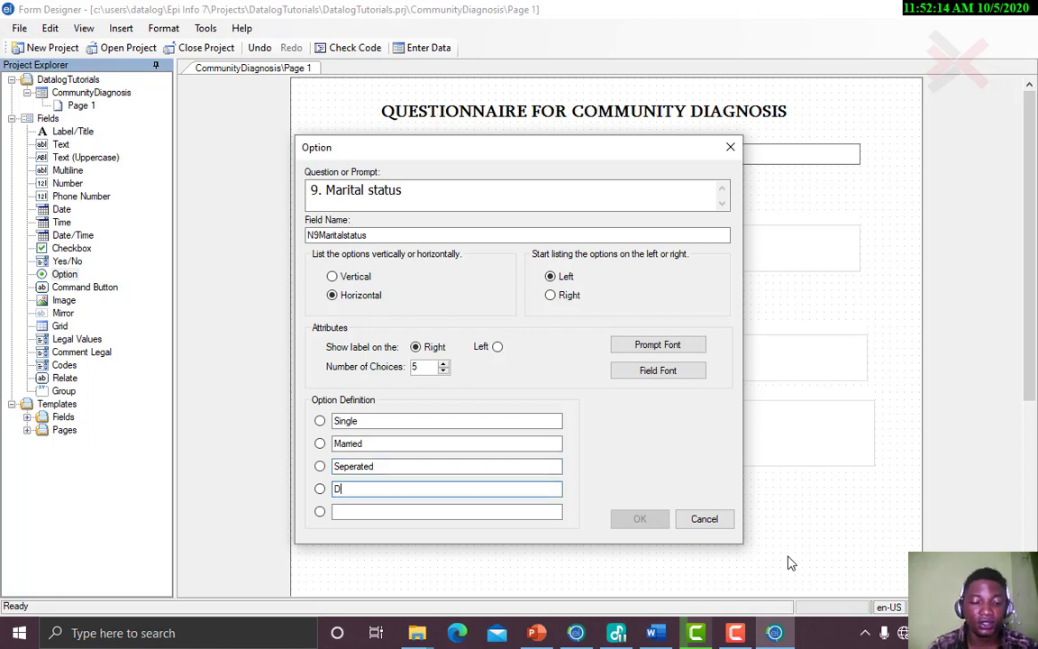
pyautogui.press('Tab')
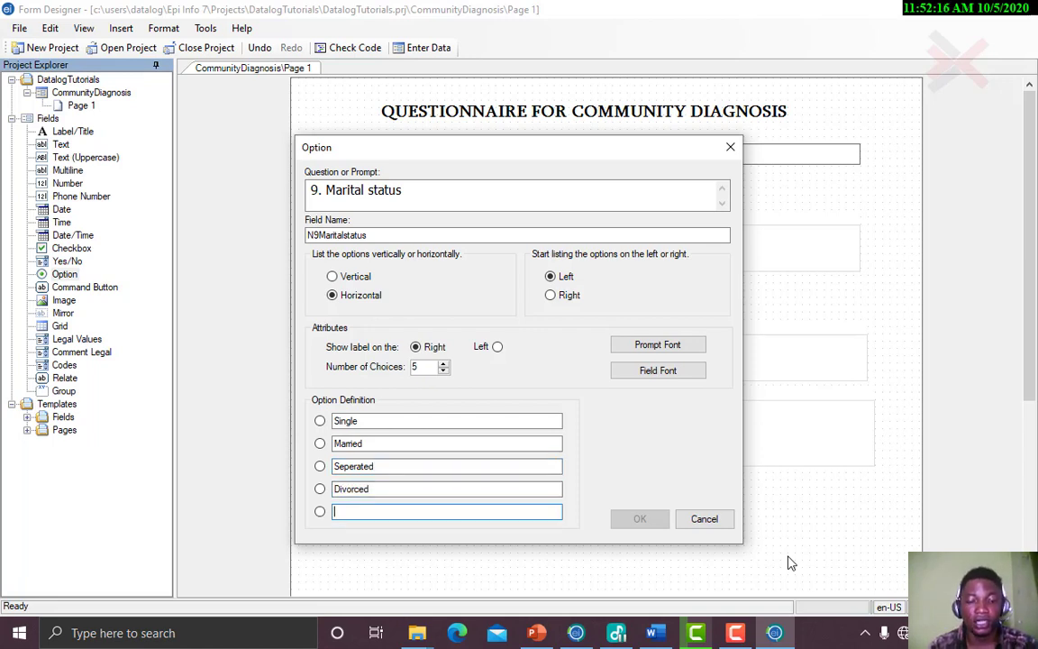
pyautogui.write('Widowed')
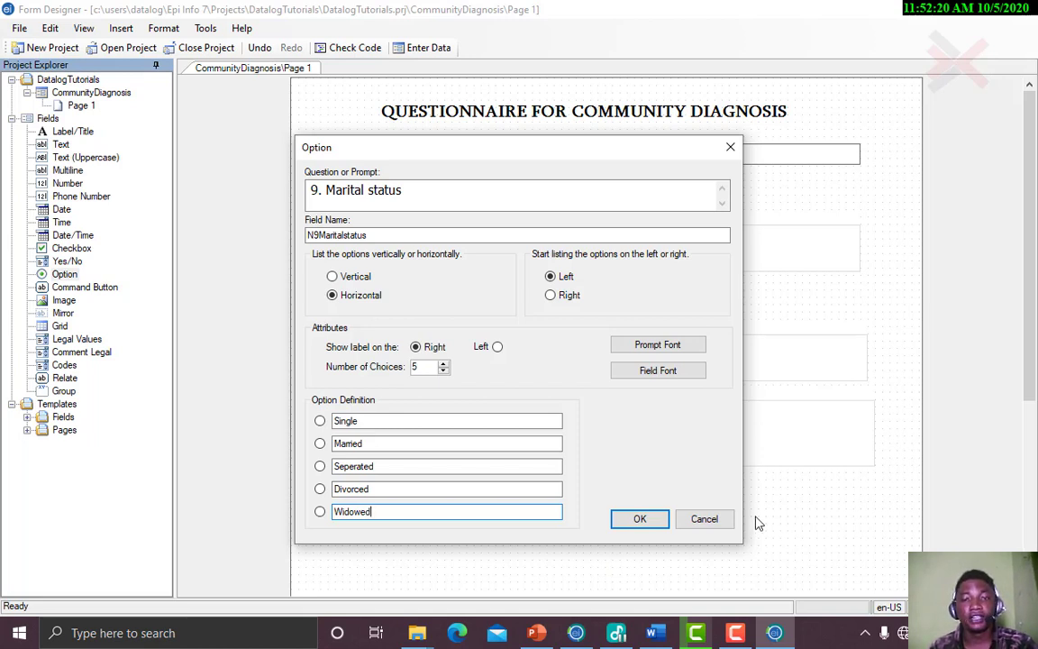
# Create the marital status field, place it directly below Tribe and widen it to about the schooling group's width
pyautogui.click(640, 520)
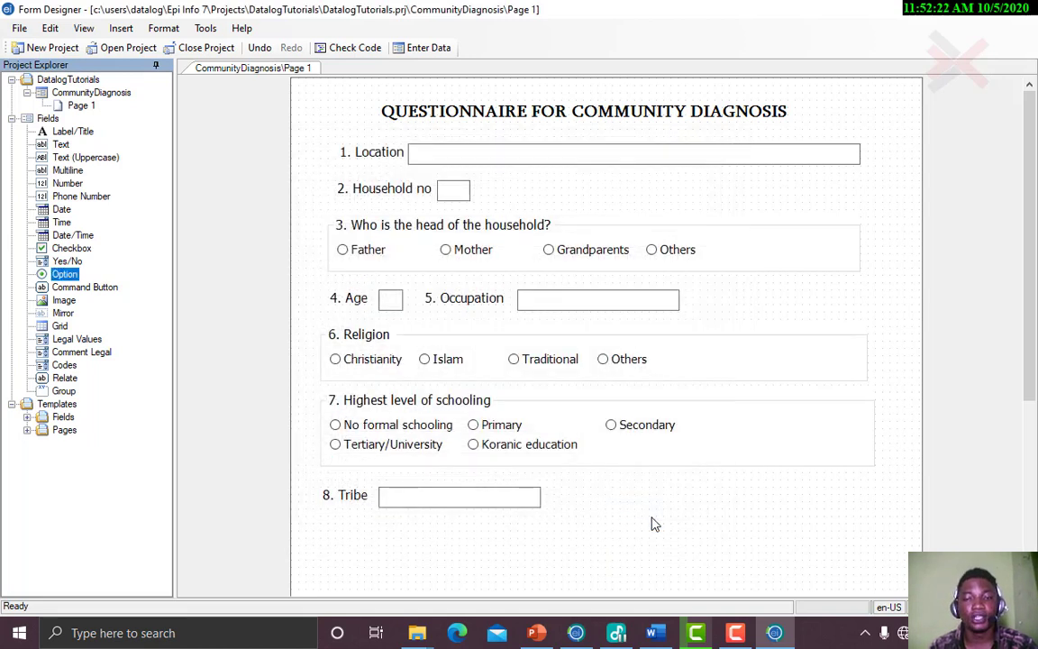
pyautogui.moveTo(1031, 301); pyautogui.dragTo(1031, 377)
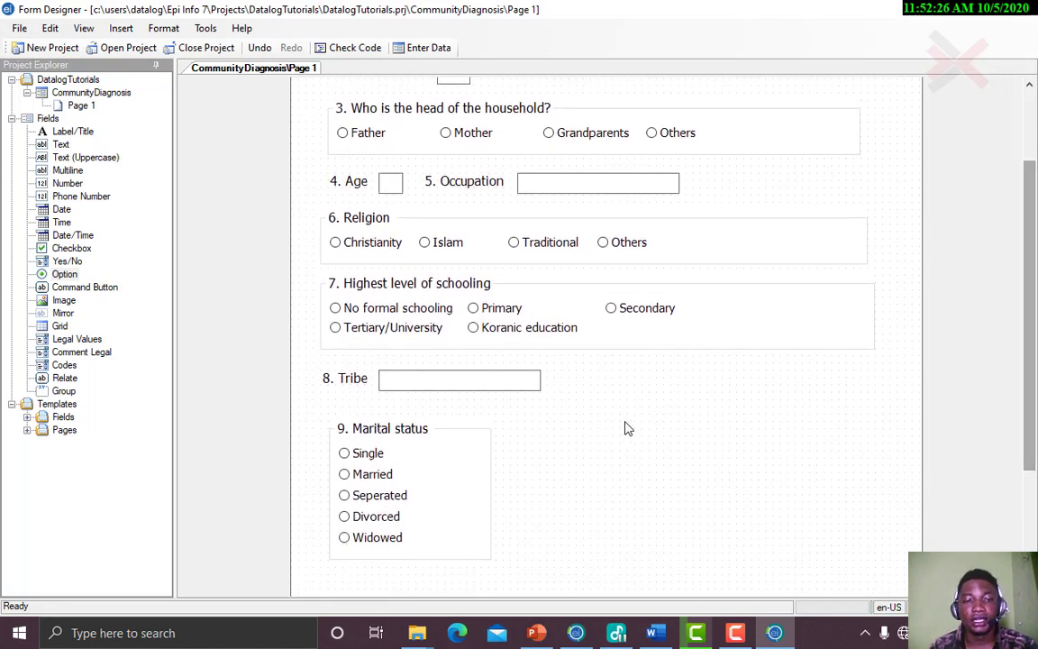
pyautogui.moveTo(459, 484); pyautogui.dragTo(888, 446)
pyautogui.moveTo(475, 480)
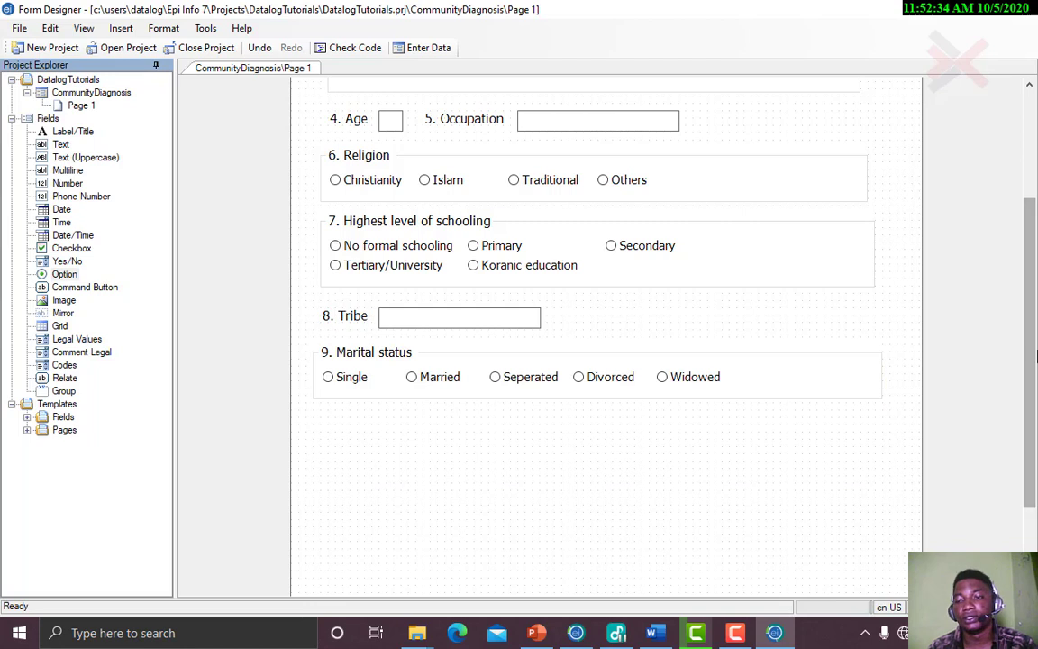
# Examine the household composition table of question 10 in the Word questionnaire and return to Form Designer
pyautogui.click(1035, 359)
pyautogui.scroll(-3, 1031, 512)
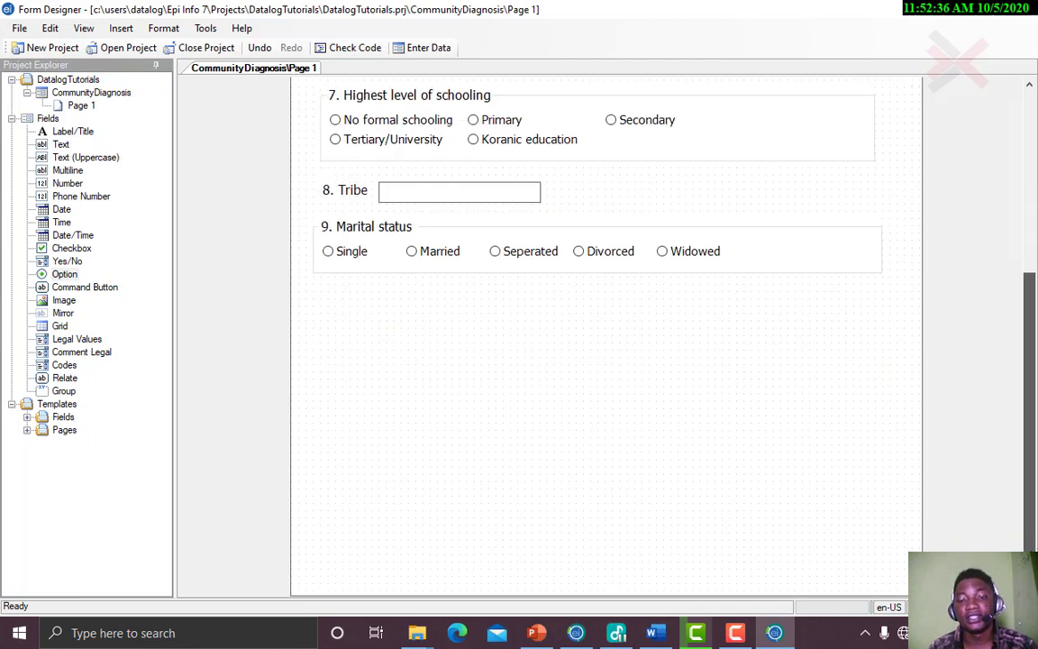
pyautogui.click(655, 636)
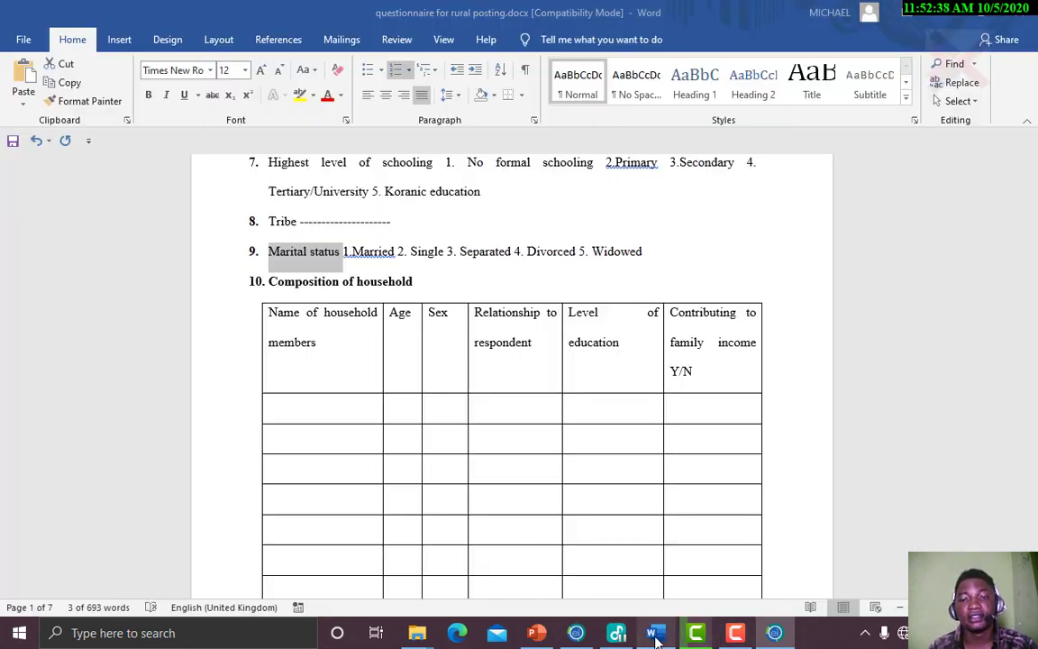
pyautogui.moveTo(1033, 202)
pyautogui.mouseDown()
pyautogui.moveTo(1033, 225)
pyautogui.moveTo(1033, 209)
pyautogui.mouseUp()
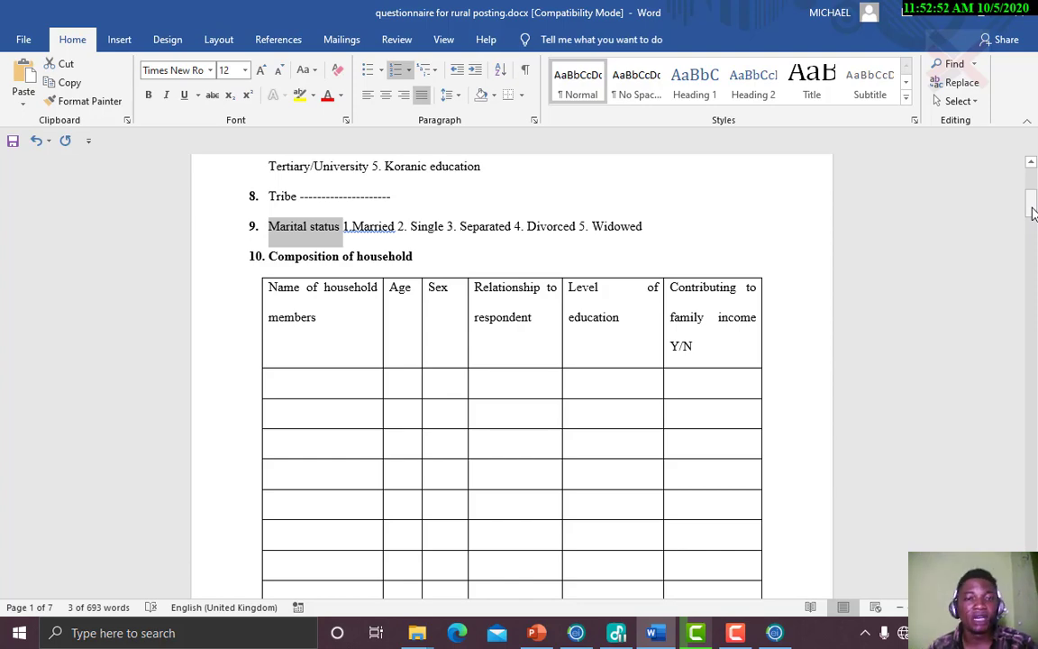
pyautogui.moveTo(1033, 209); pyautogui.dragTo(1034, 212)
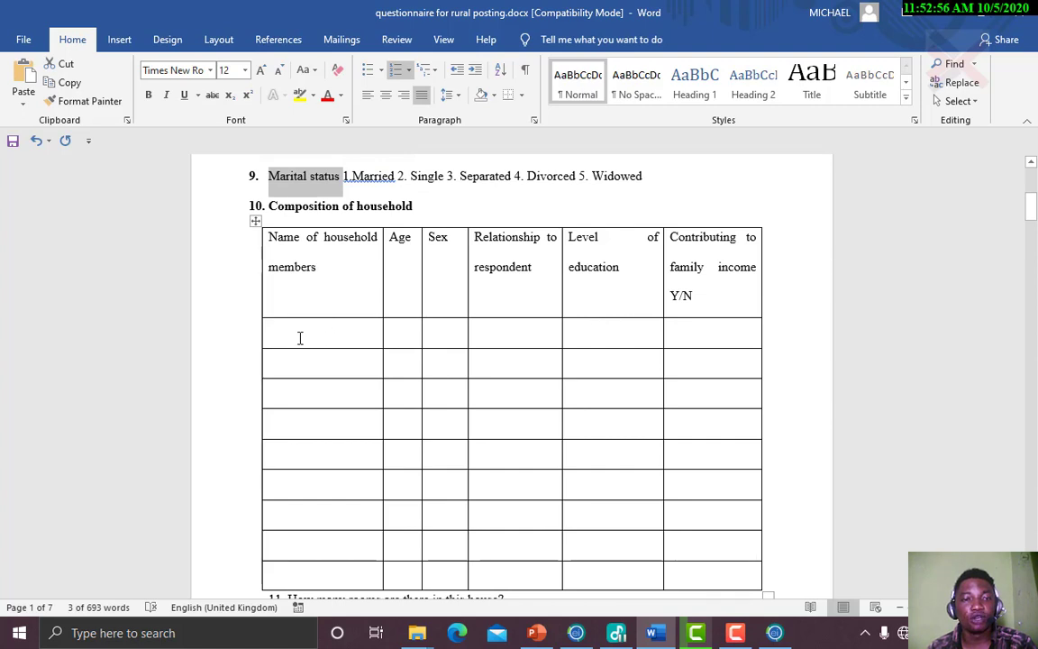
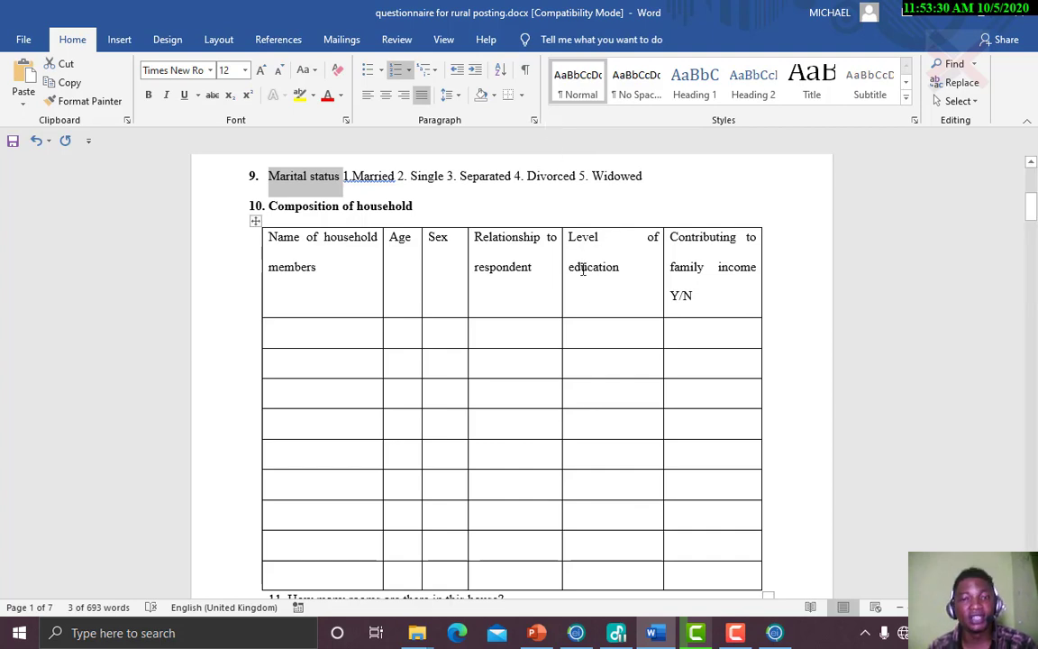
pyautogui.click(777, 632)
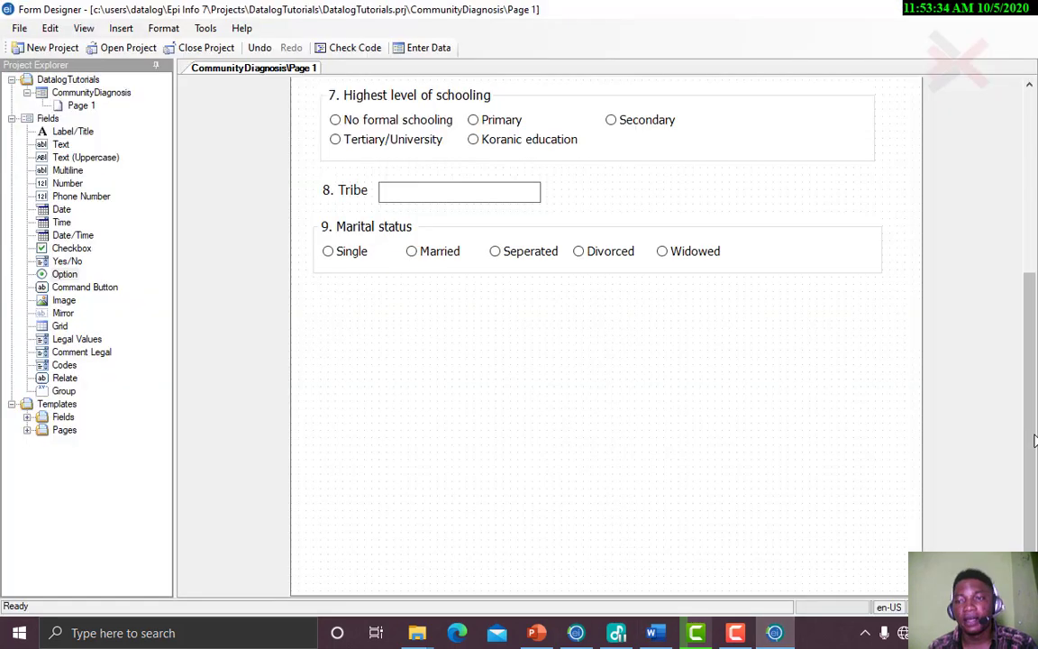
pyautogui.moveTo(1032, 311); pyautogui.dragTo(1008, 178)
pyautogui.click(630, 276)
pyautogui.click(455, 390)
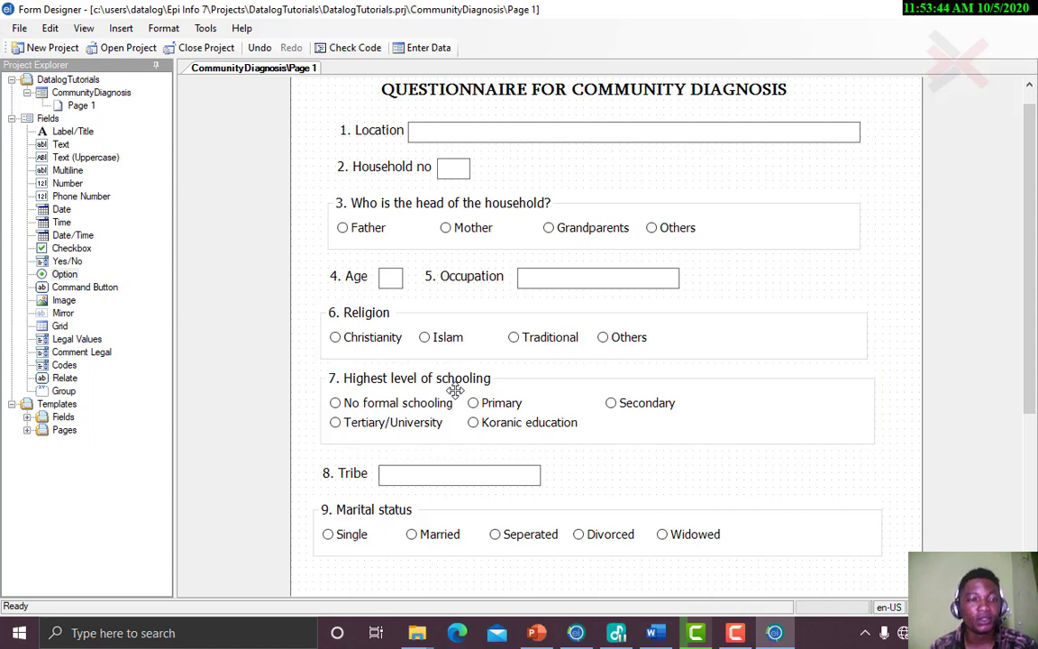
pyautogui.rightClick(455, 389)
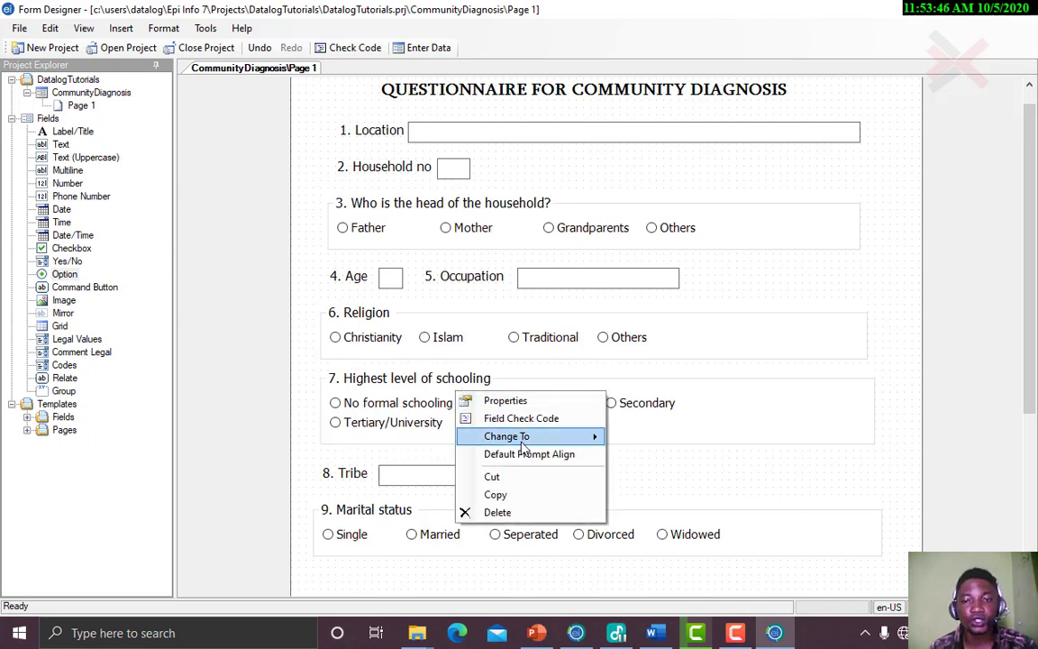
pyautogui.moveTo(527, 436)
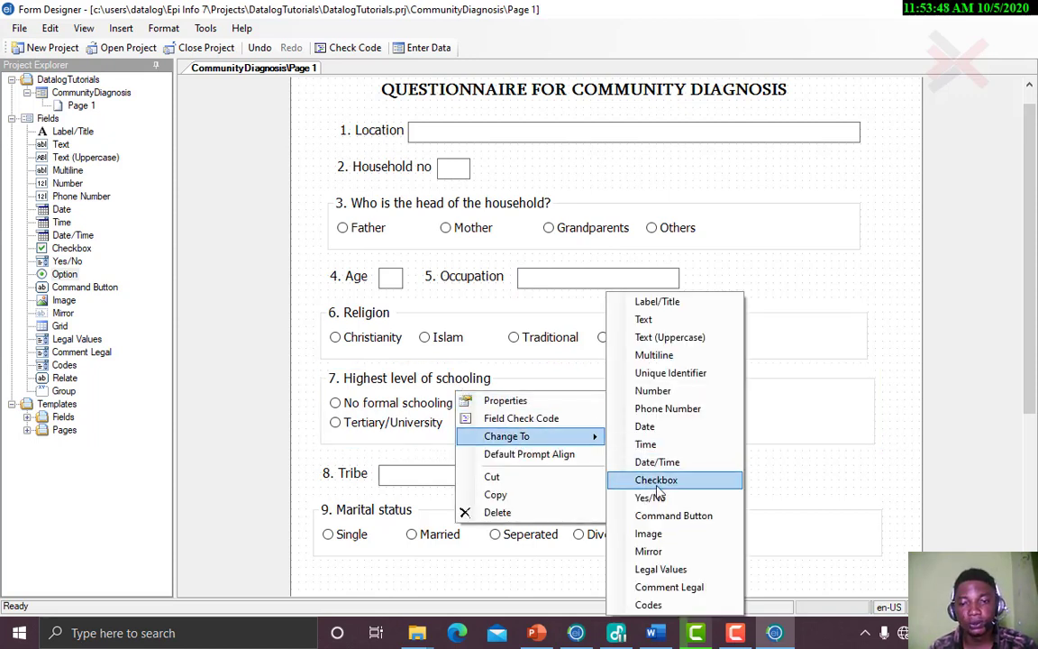
pyautogui.click(674, 574)
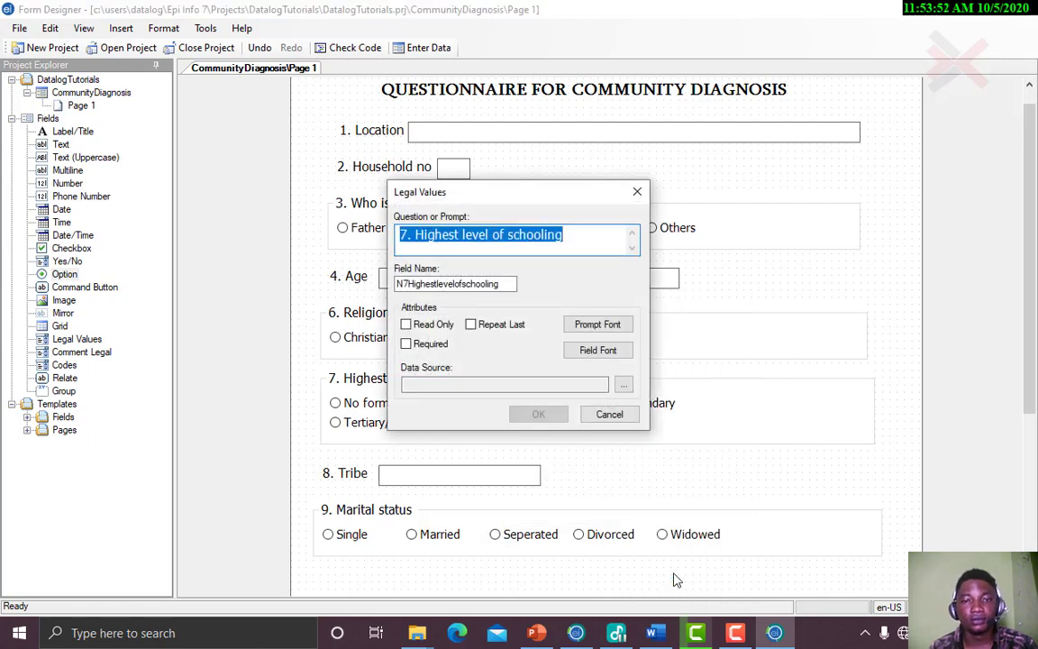
pyautogui.click(621, 386)
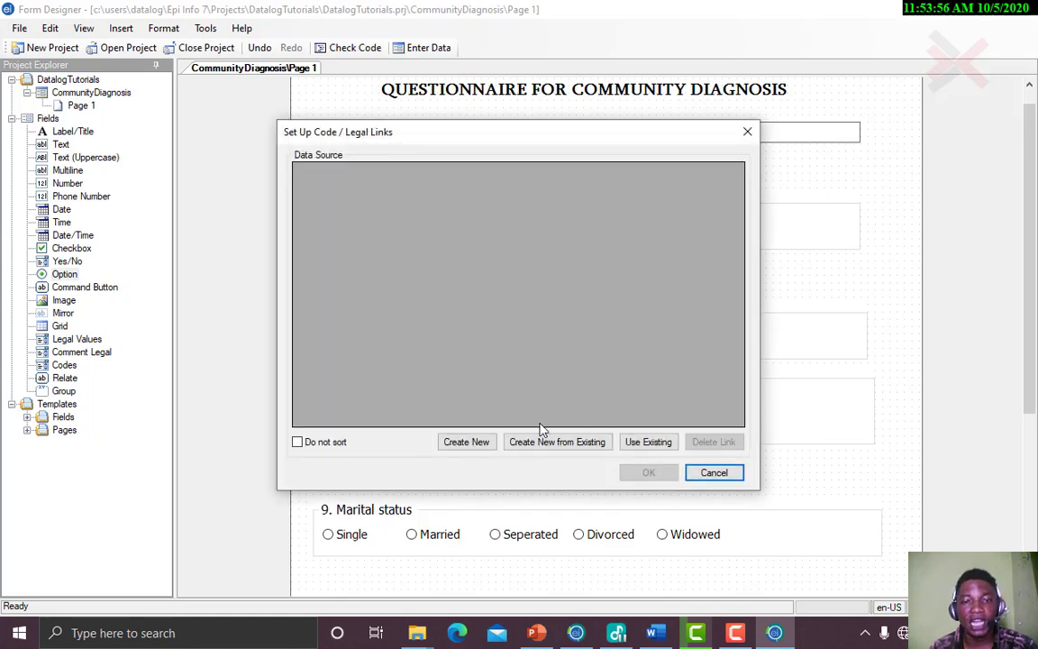
pyautogui.click(474, 442)
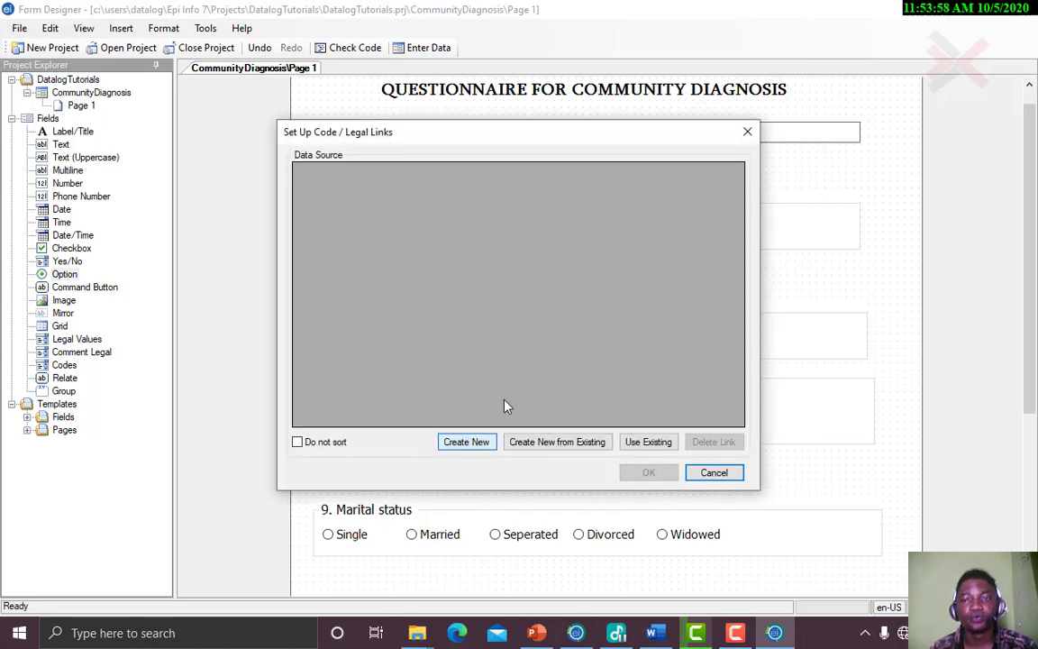
pyautogui.click(748, 129)
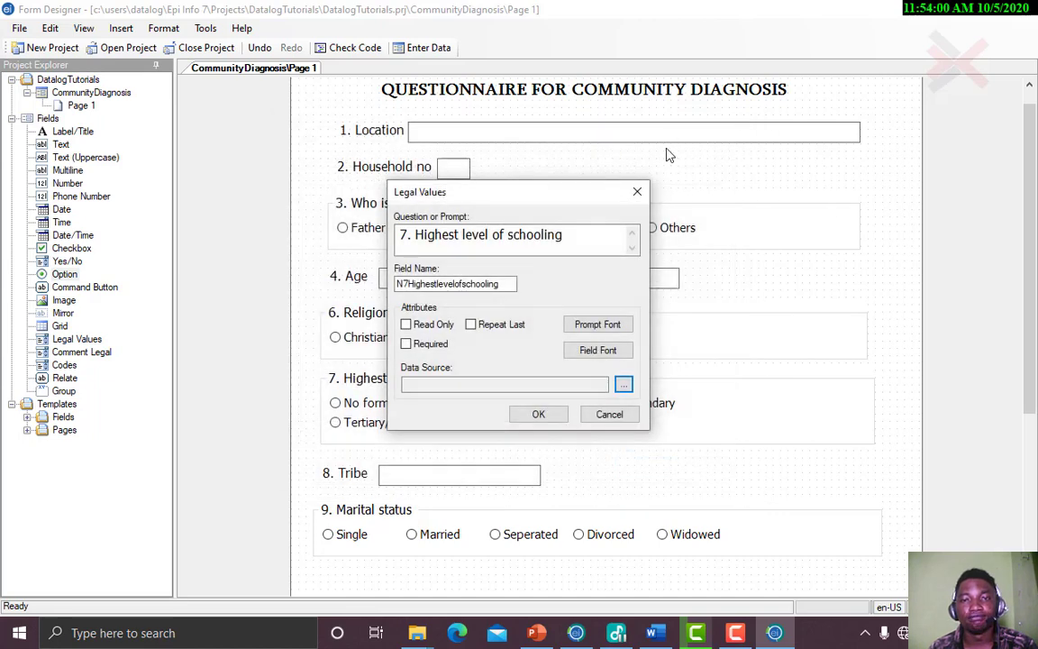
pyautogui.click(637, 193)
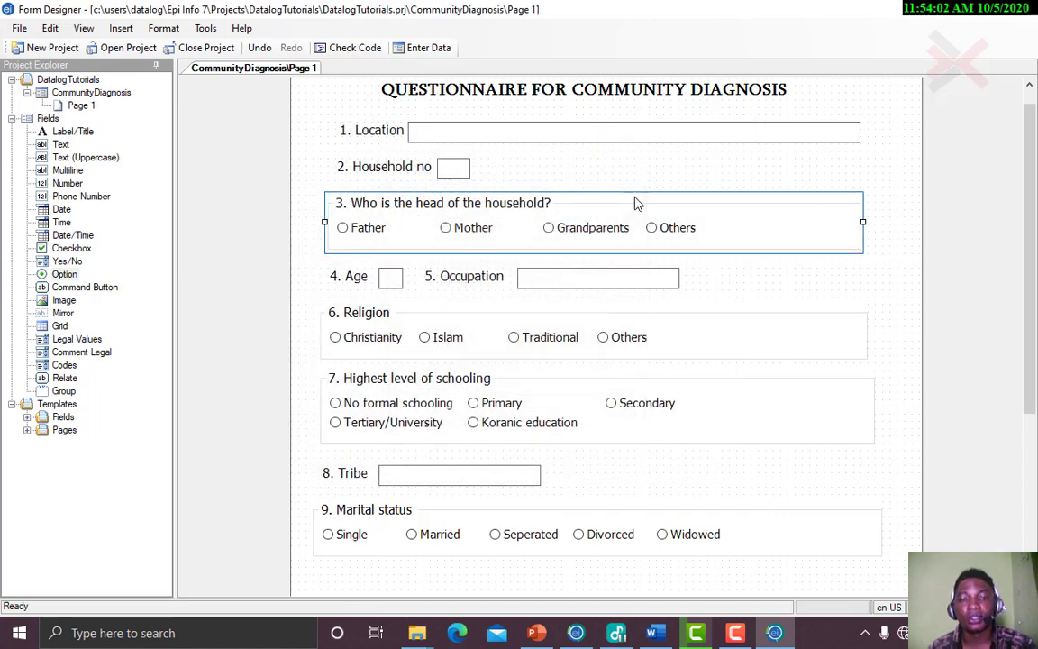
pyautogui.click(534, 405)
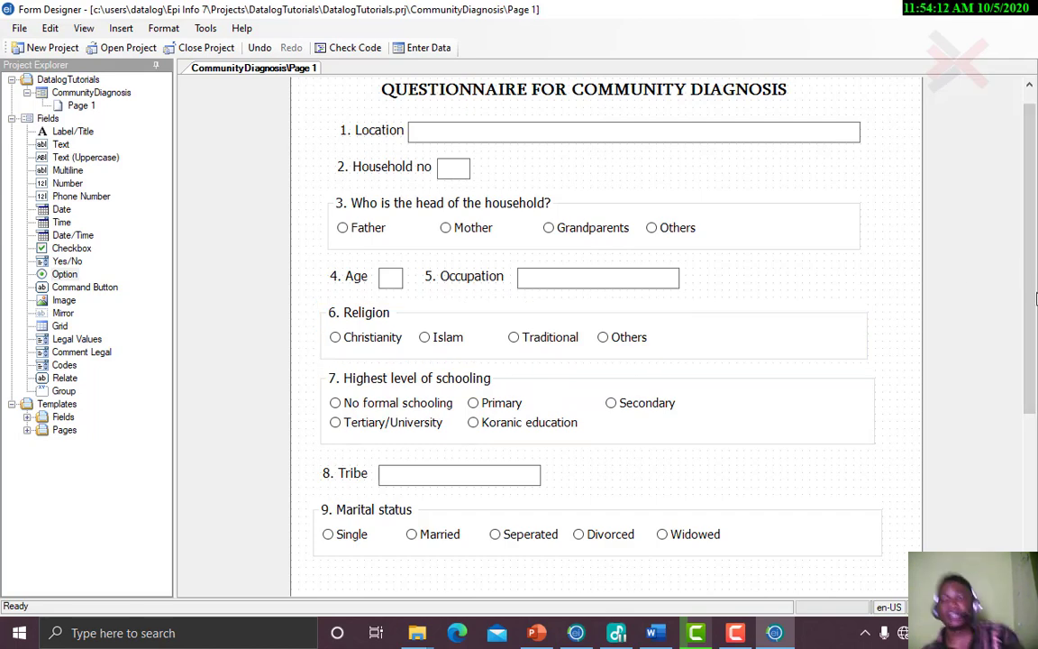
# Copy the question 10 heading "Composition of household" from the Word questionnaire and return to Form Designer
pyautogui.moveTo(1035, 370); pyautogui.dragTo(1032, 497)
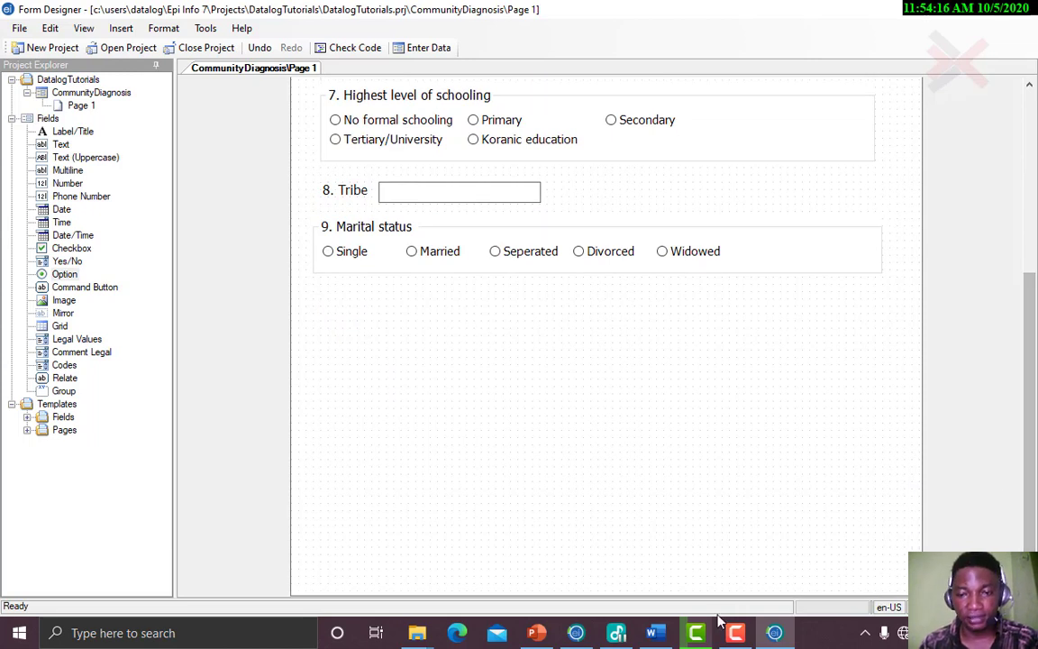
pyautogui.click(655, 632)
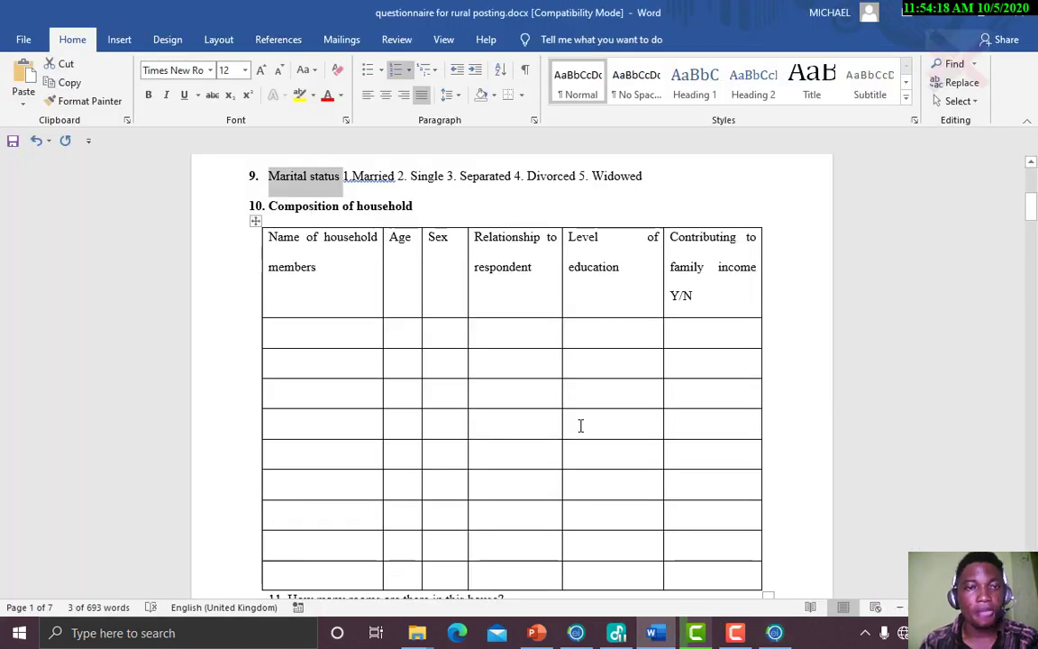
pyautogui.moveTo(414, 206); pyautogui.dragTo(247, 207)
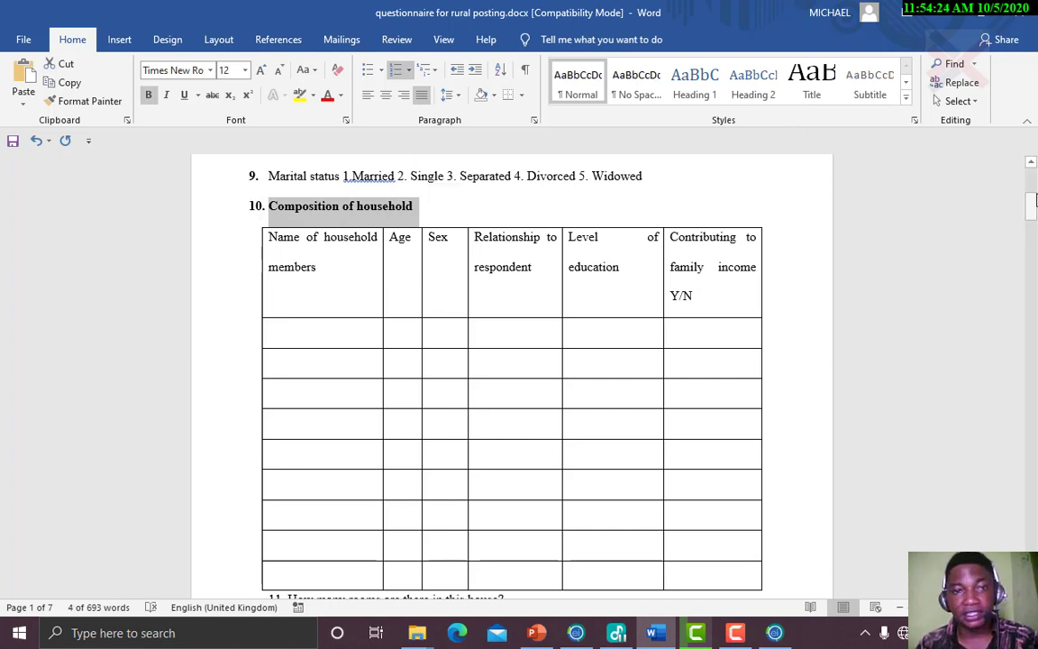
pyautogui.moveTo(1035, 200); pyautogui.dragTo(1033, 206)
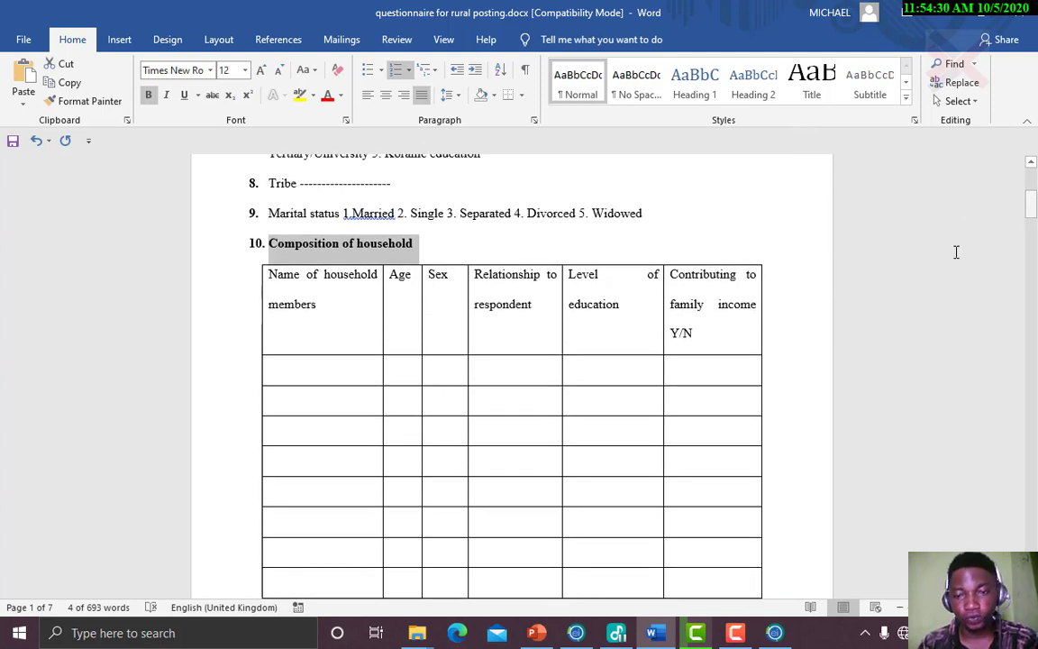
pyautogui.hotkey('alt', 'Tab')
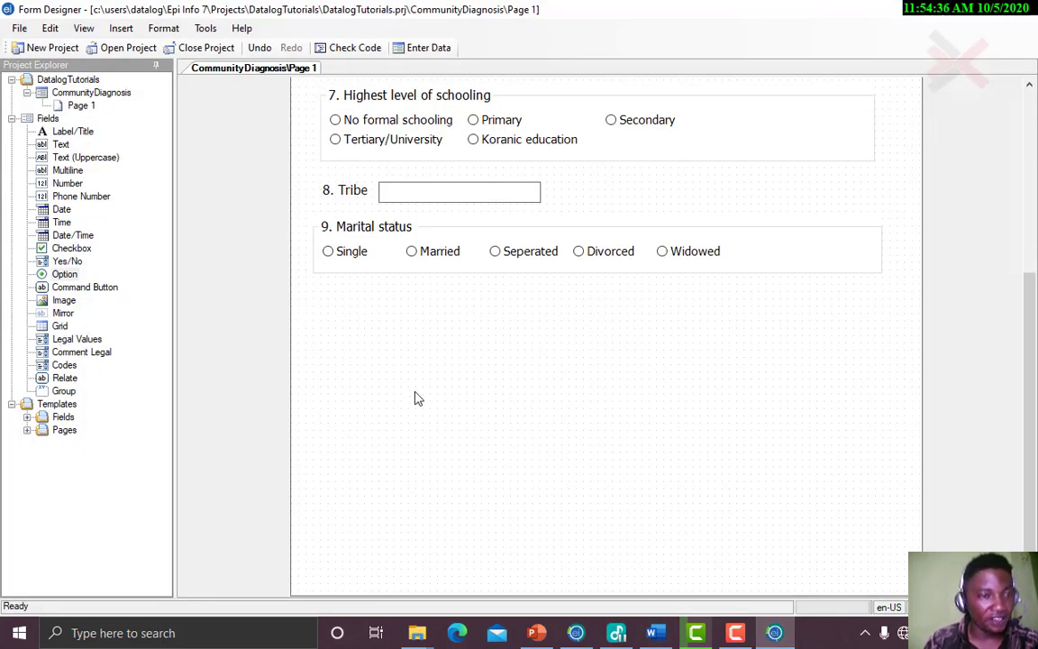
# Start a Grid field below Marital status with the prompt "10. Composition of household" and generate its field name
pyautogui.click(47, 327)
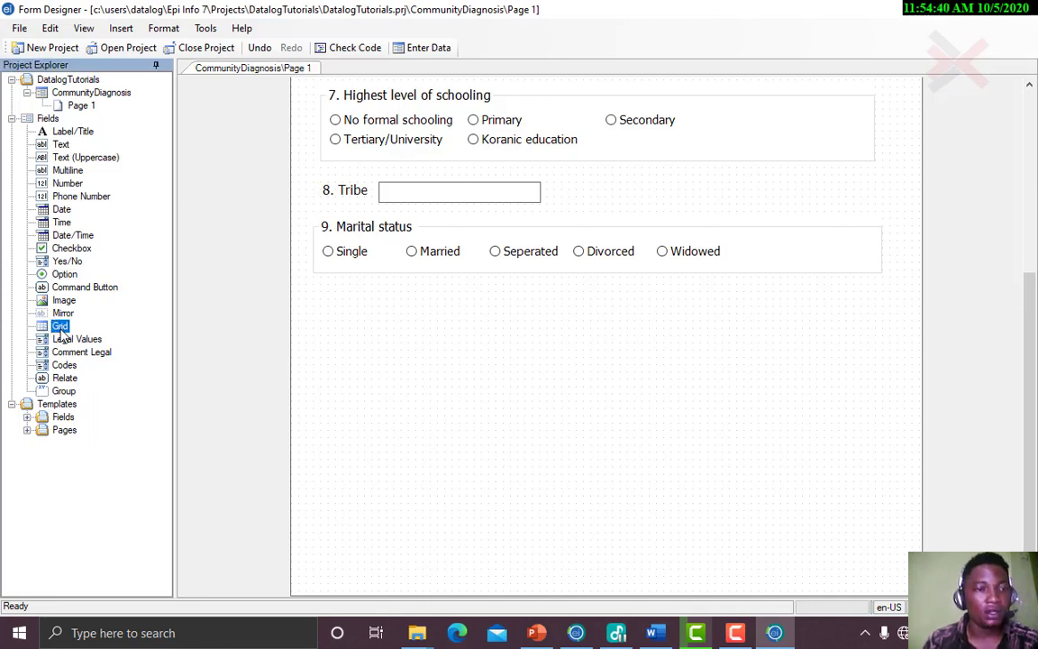
pyautogui.moveTo(60, 328); pyautogui.dragTo(369, 339)
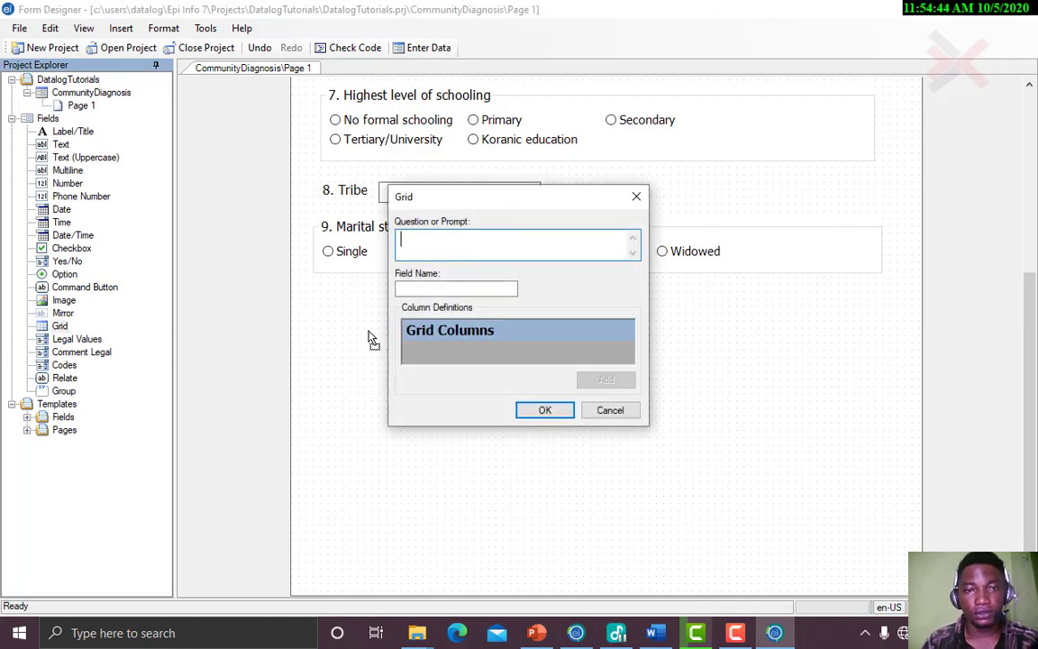
pyautogui.write('10.\tComposition of household')
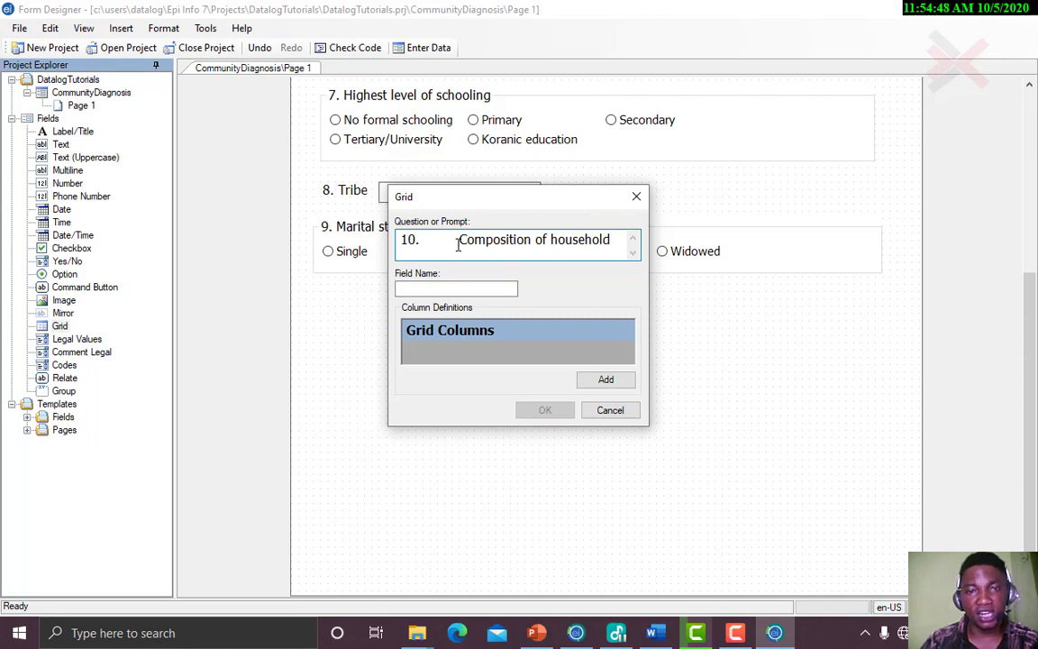
pyautogui.press('BackSpace')
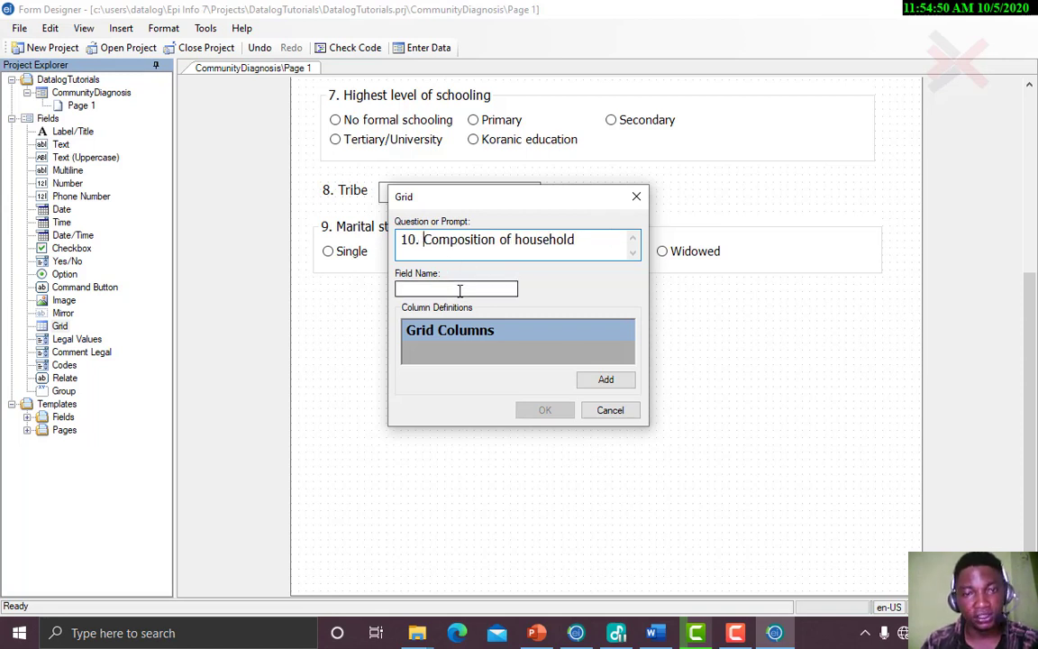
pyautogui.click(460, 286)
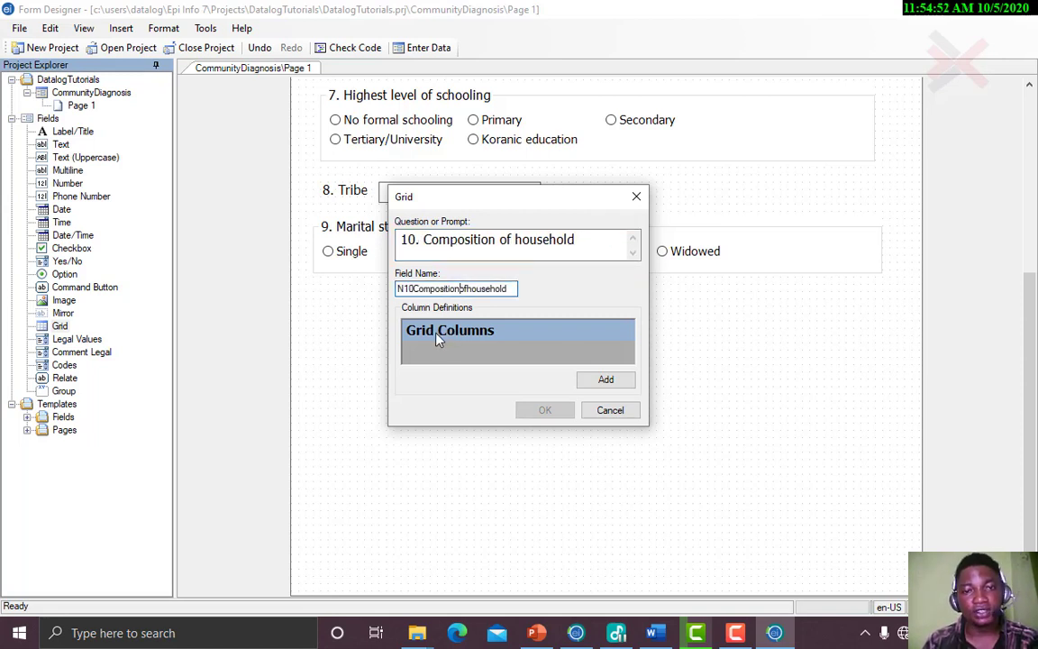
# Add a Text column of size 10 to the grid, headed "Name of household members" as copied from the Word table
pyautogui.click(606, 380)
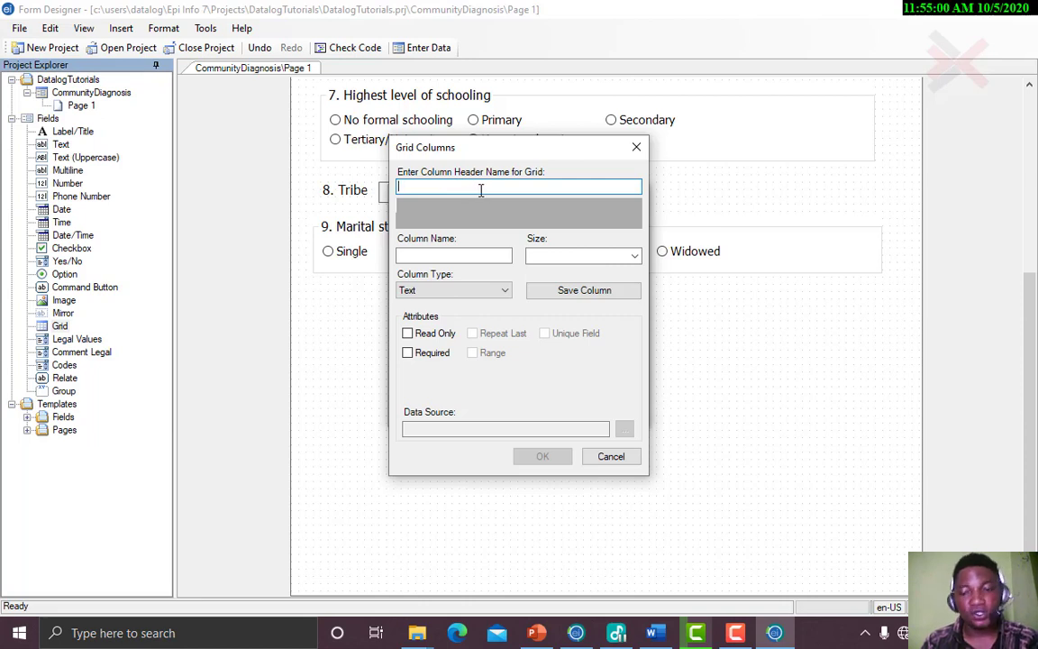
pyautogui.click(652, 632)
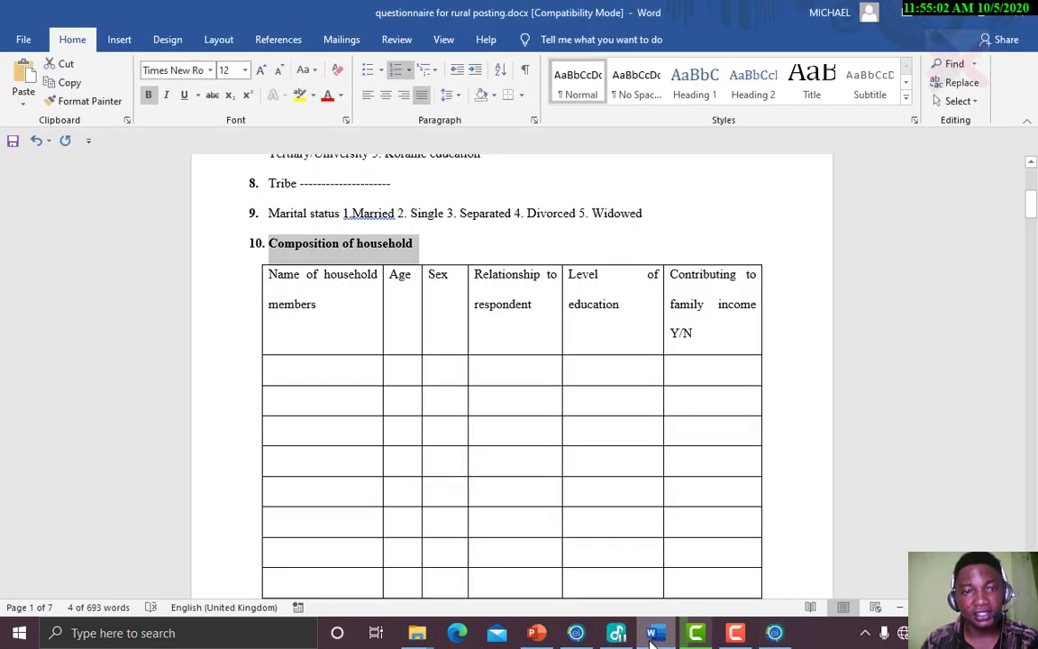
pyautogui.moveTo(322, 311); pyautogui.dragTo(267, 286)
pyautogui.hotkey('ctrl', 'c')
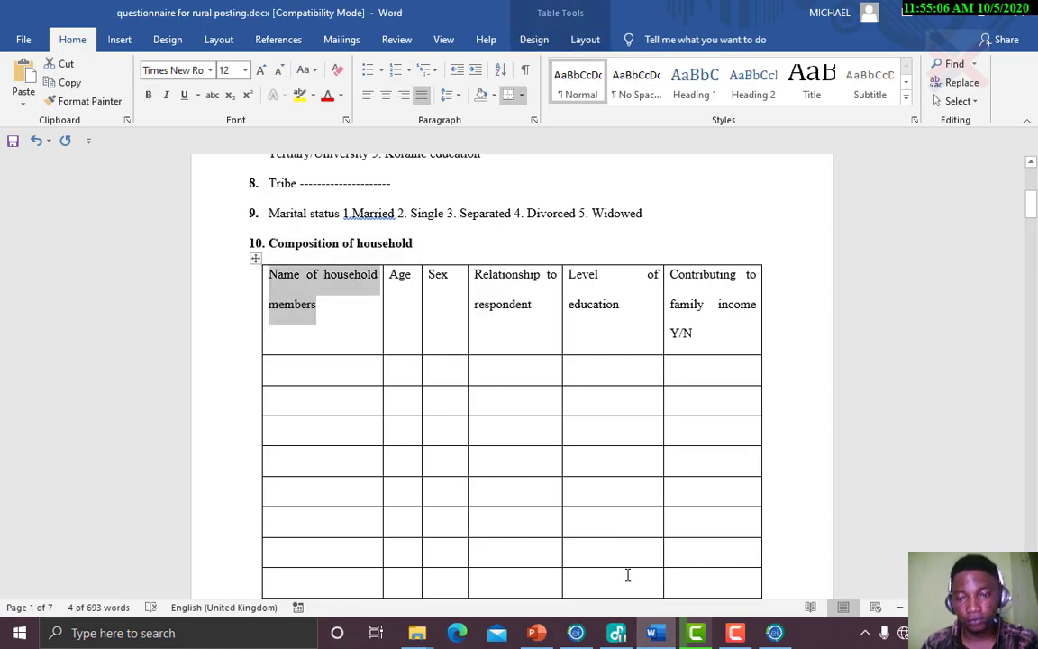
pyautogui.click(765, 639)
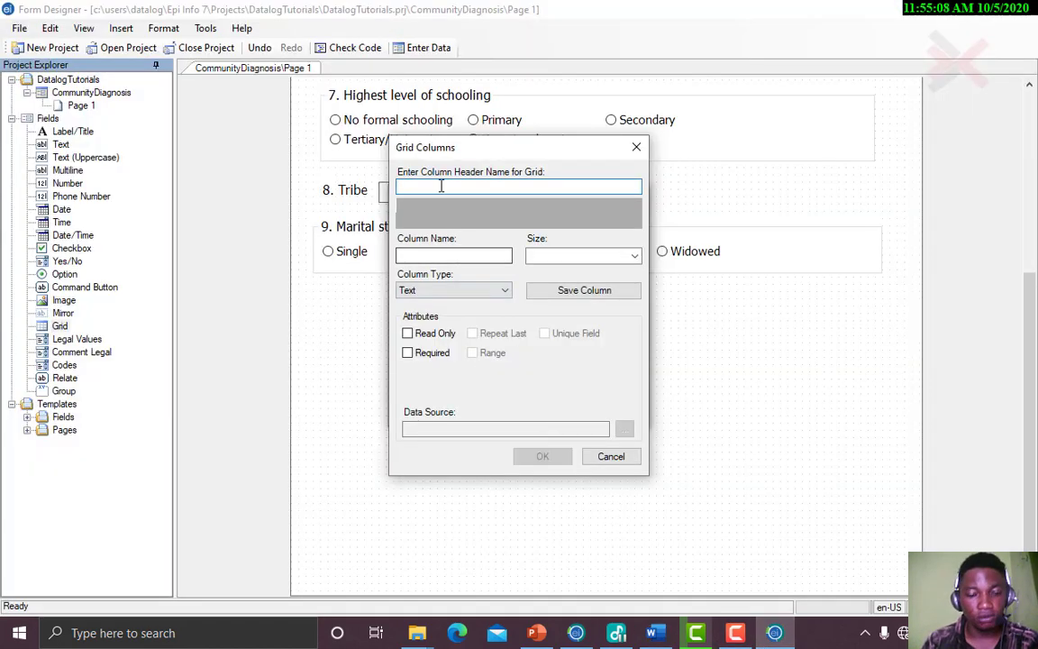
pyautogui.hotkey('ctrl', 'v')
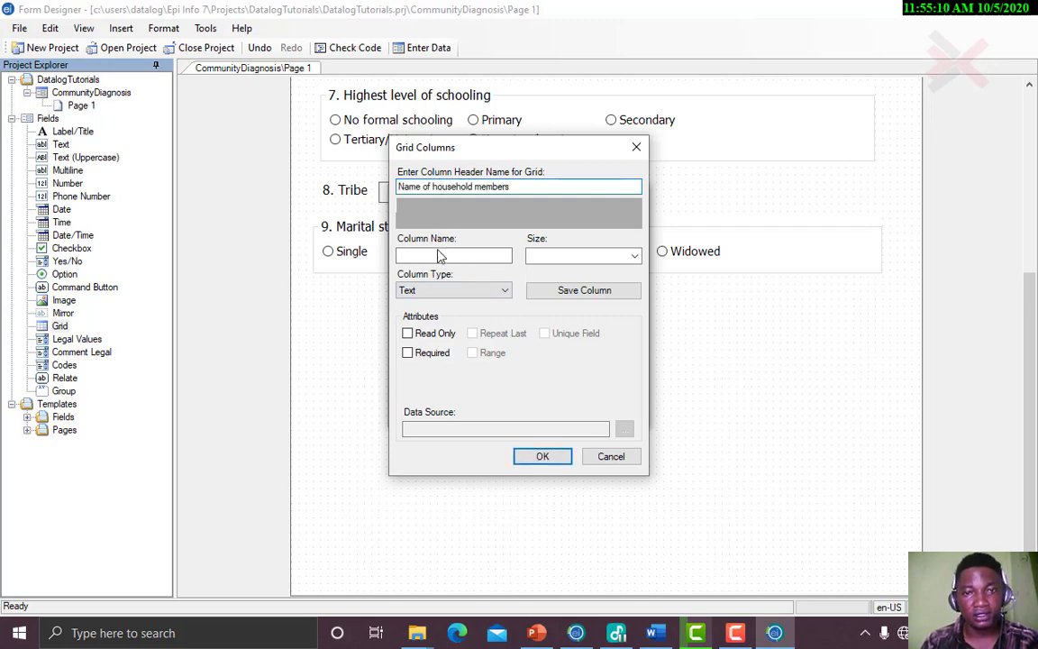
pyautogui.click(438, 255)
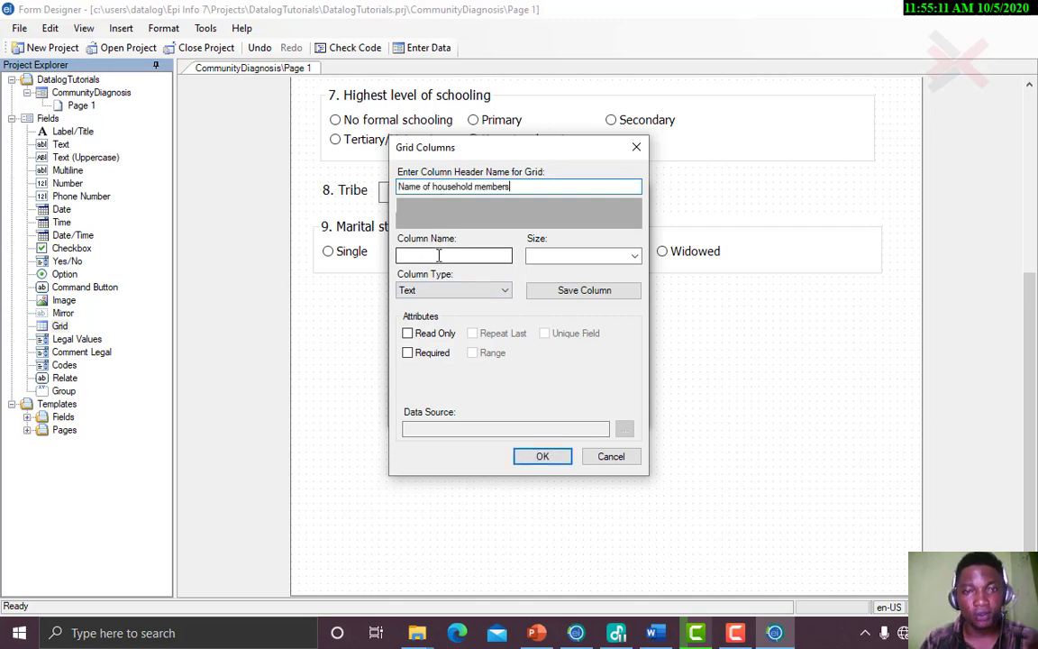
pyautogui.click(536, 256)
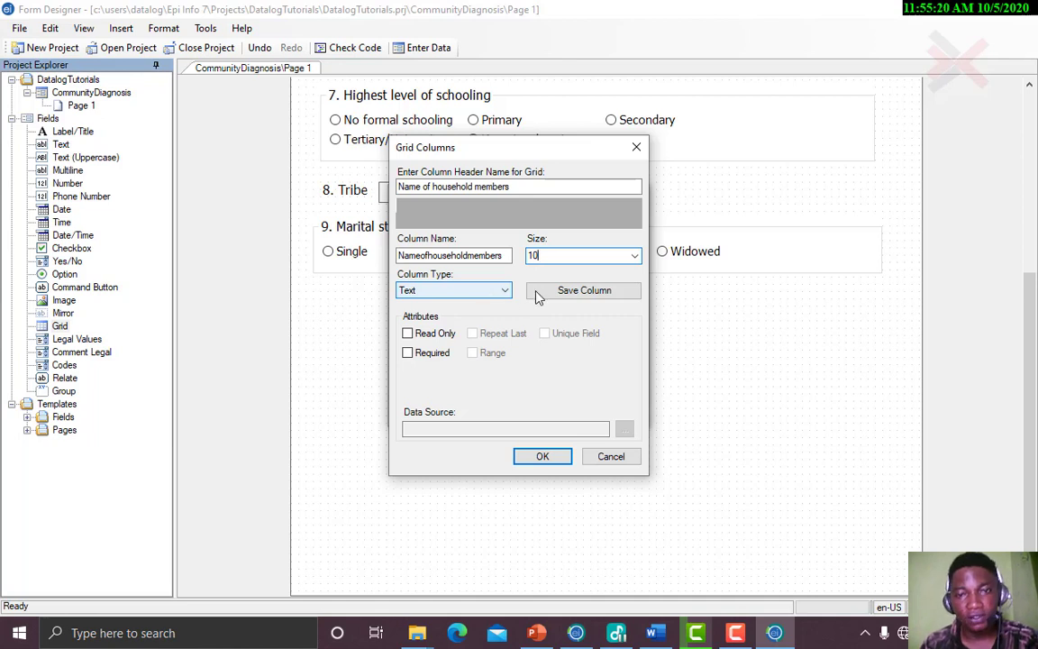
pyautogui.click(550, 297)
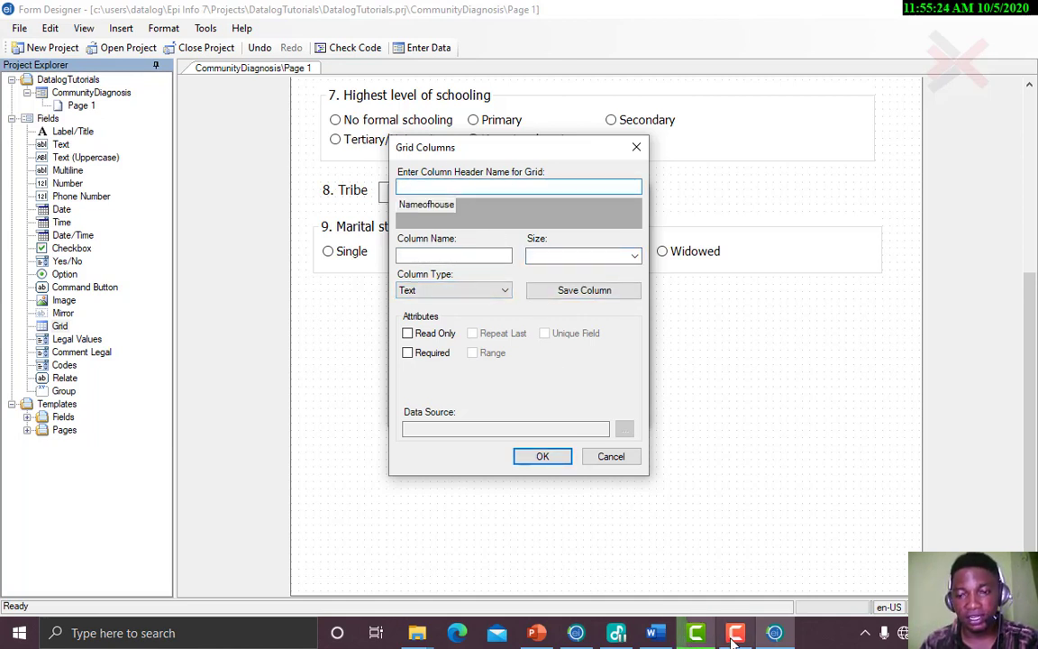
# Copy the "Age" column heading from the household table in the Word questionnaire and return to Form Designer
pyautogui.click(652, 637)
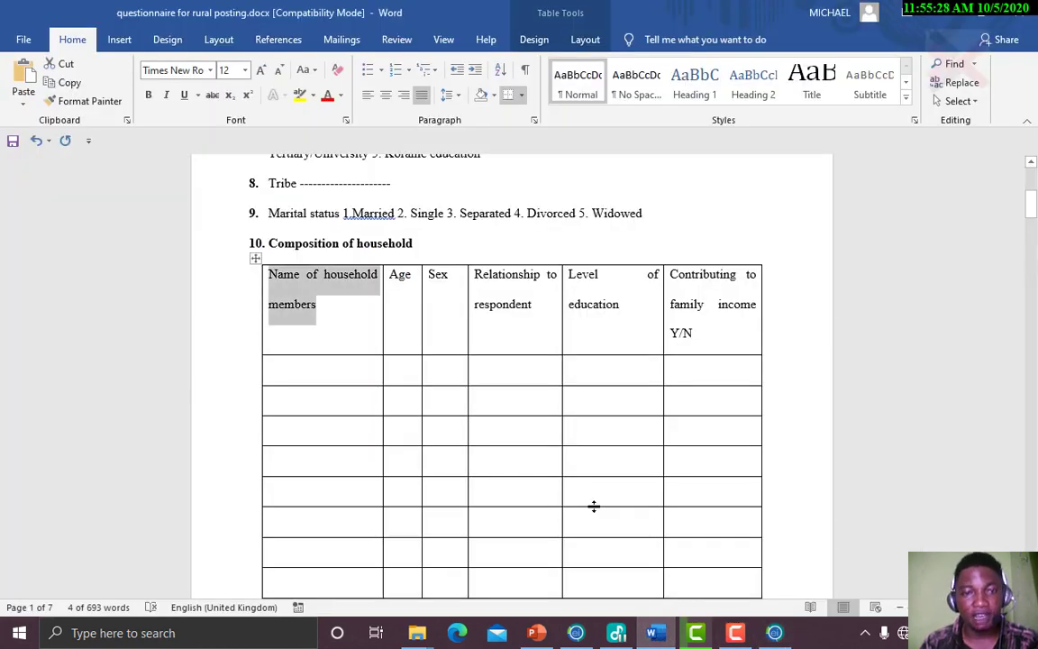
pyautogui.doubleClick(396, 278)
pyautogui.hotkey('ctrl', 'c')
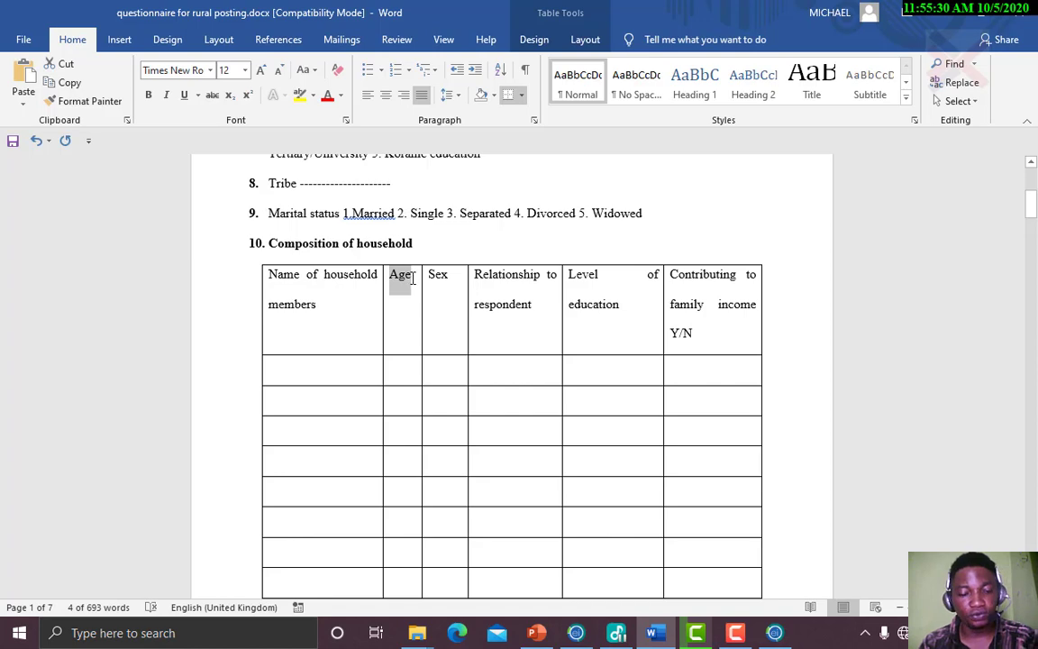
pyautogui.click(775, 633)
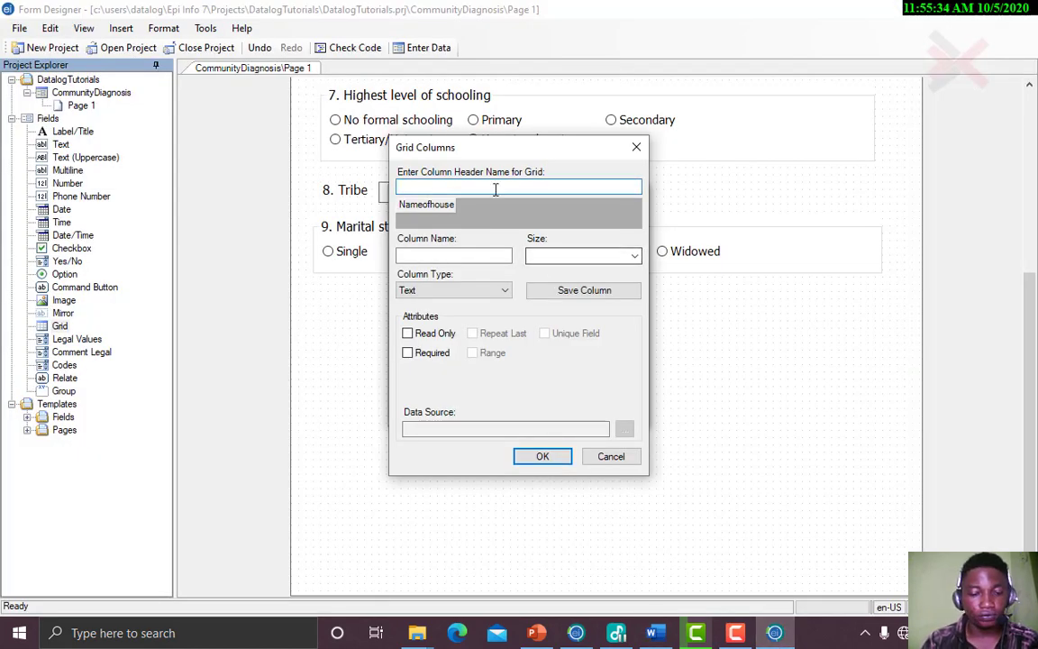
# Add a Number column to the grid with Age as both header and column name, using the pattern ##
pyautogui.hotkey('ctrl', 'v')
pyautogui.click(475, 255)
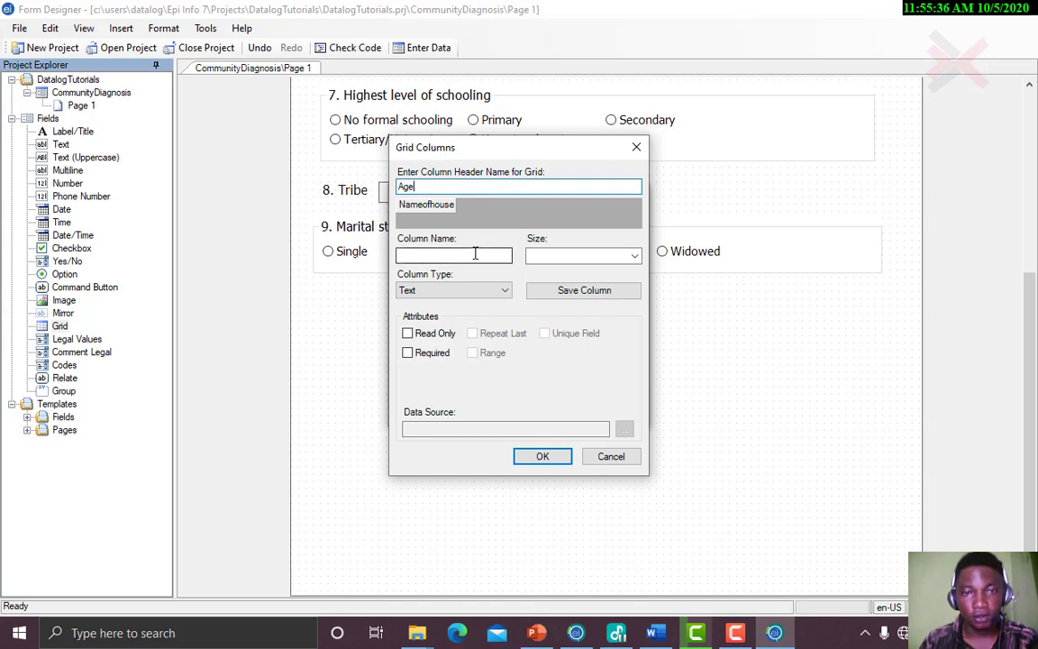
pyautogui.hotkey('ctrl', 'v')
pyautogui.click(537, 257)
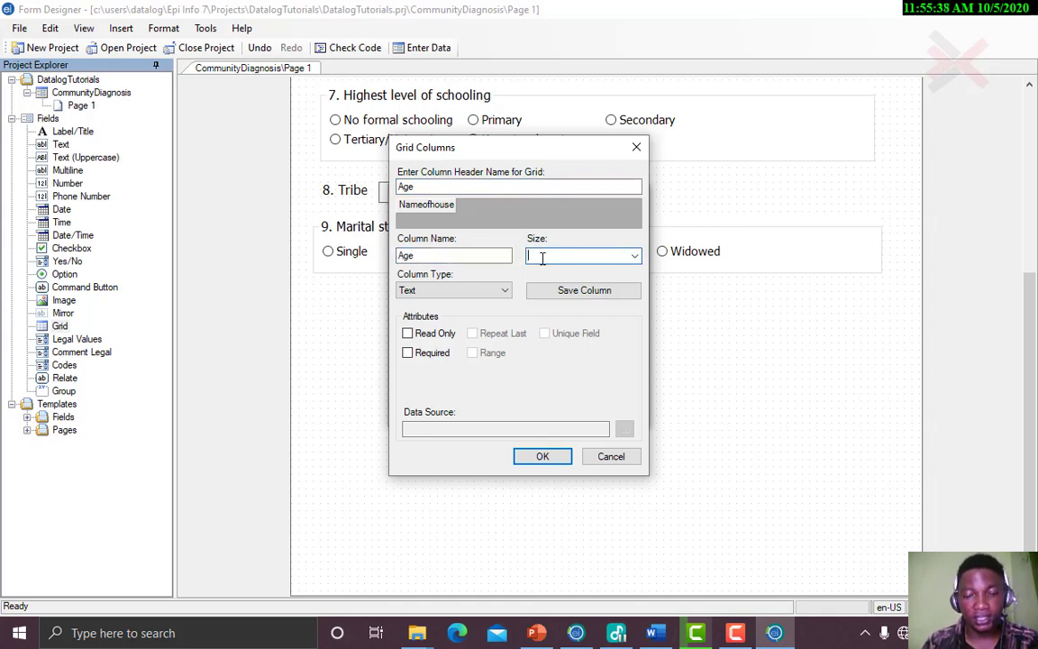
pyautogui.write('10')
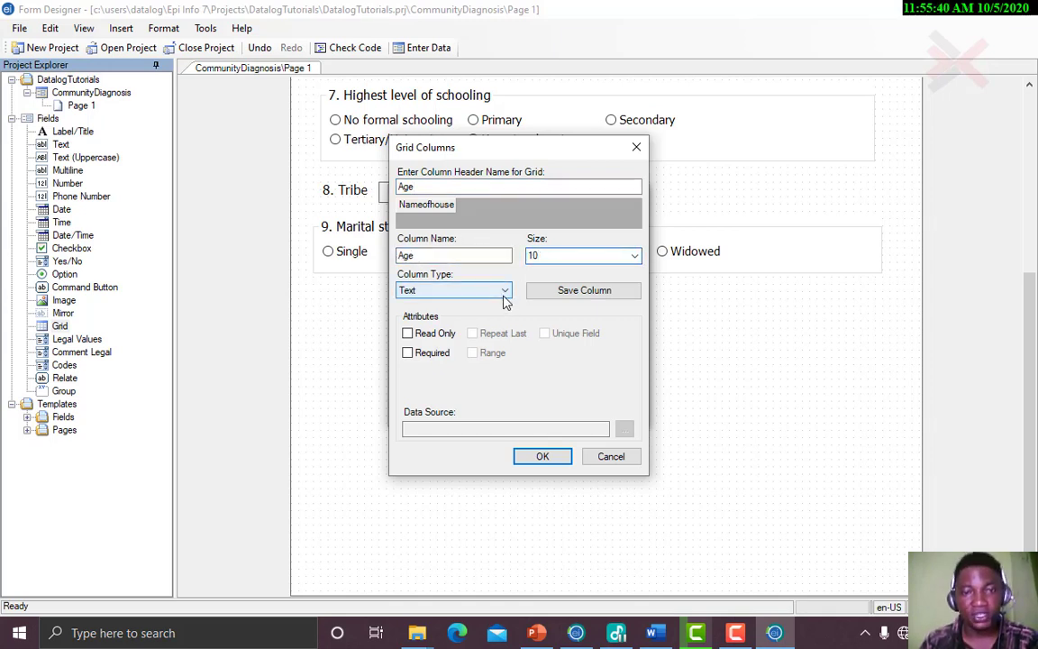
pyautogui.click(502, 291)
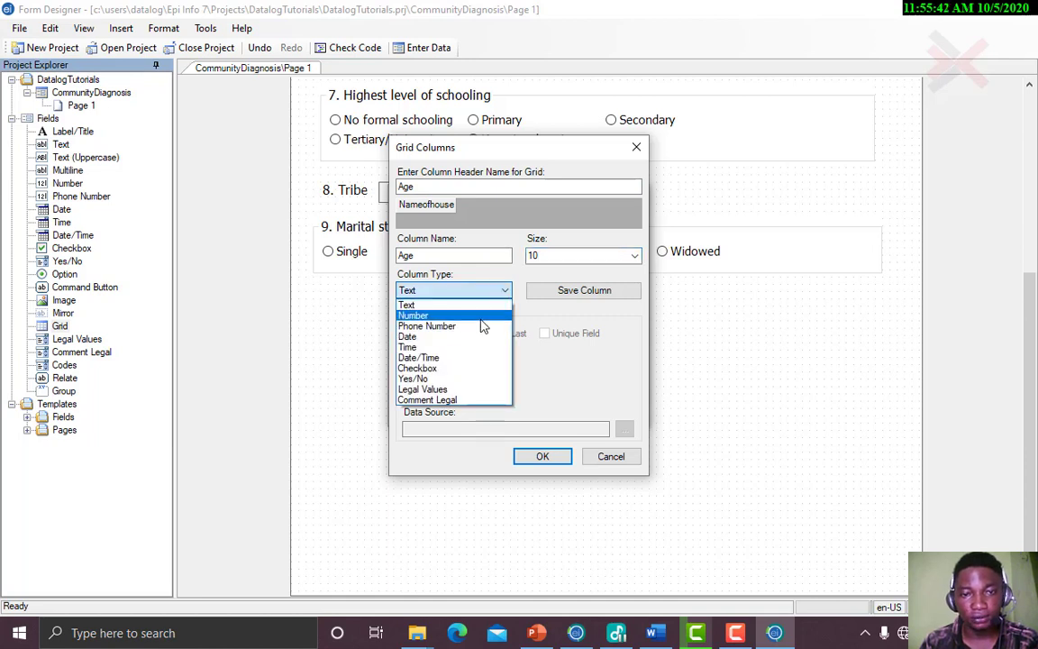
pyautogui.click(481, 317)
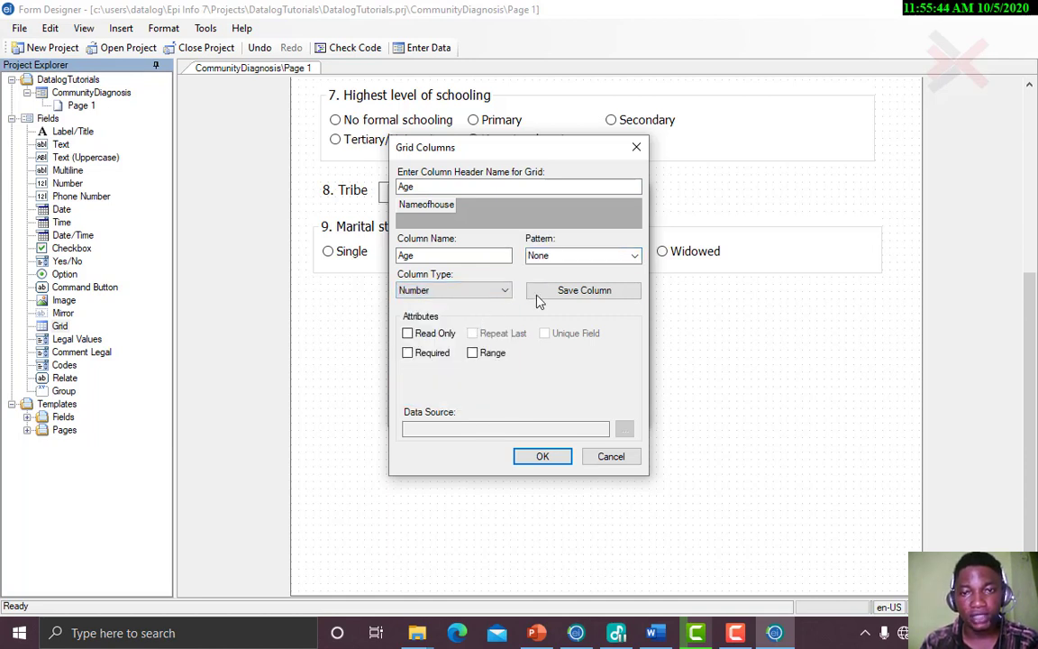
pyautogui.click(635, 256)
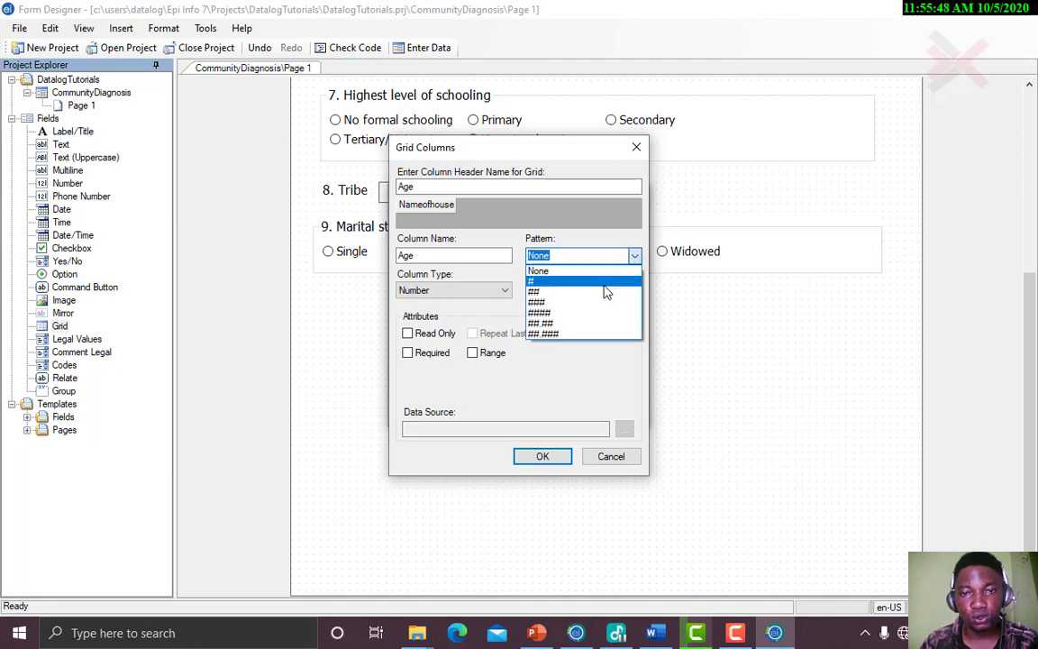
pyautogui.click(603, 296)
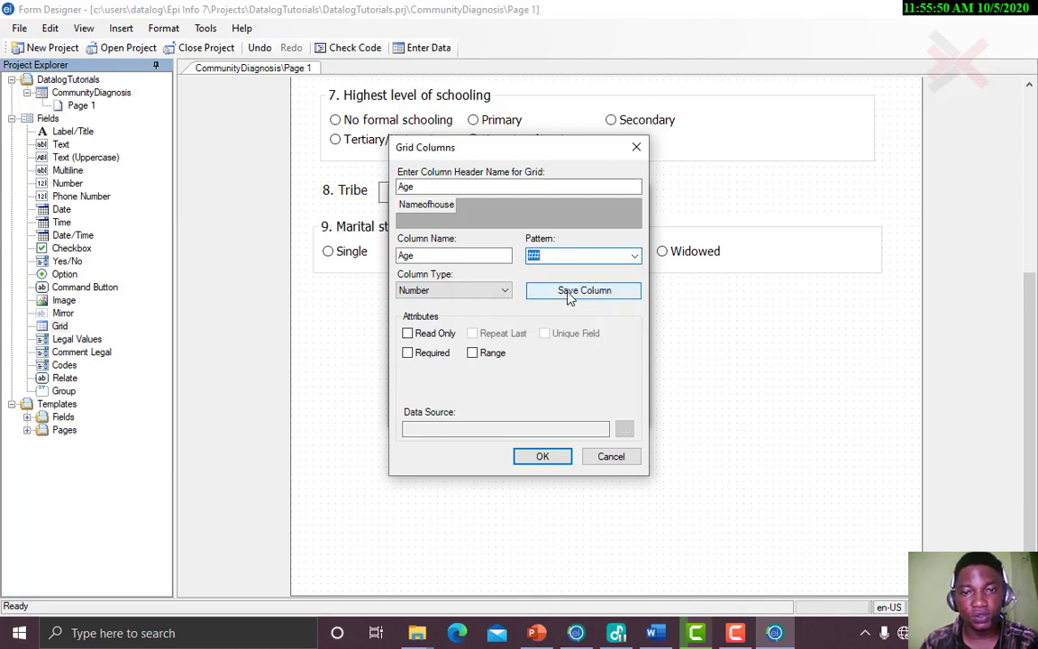
pyautogui.click(569, 293)
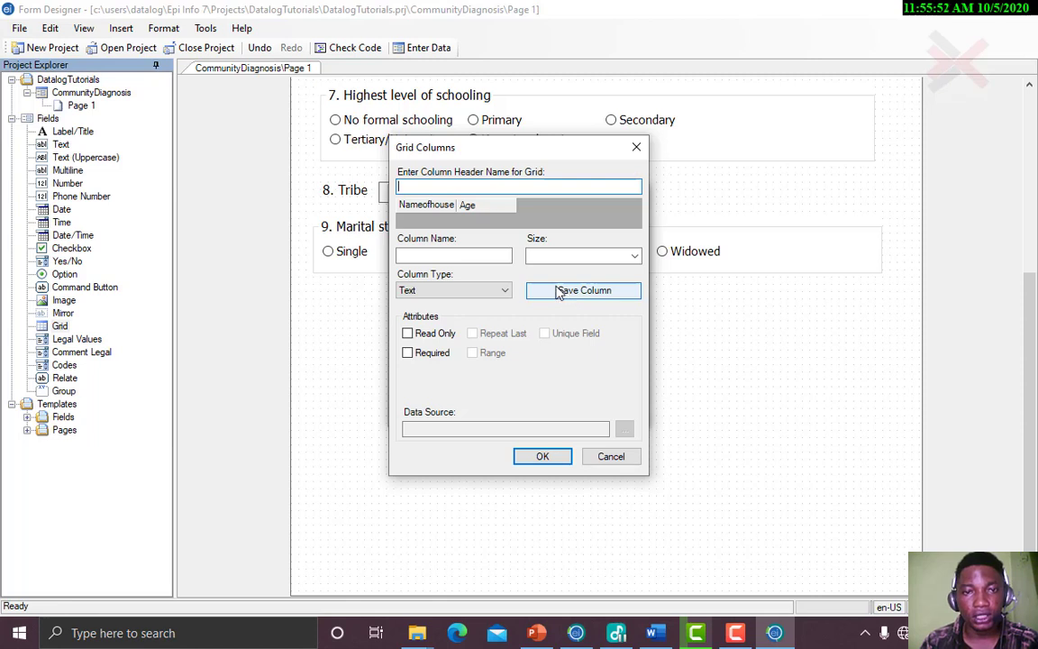
# Reopen the grid's Age column, make it required and save it again
pyautogui.click(465, 211)
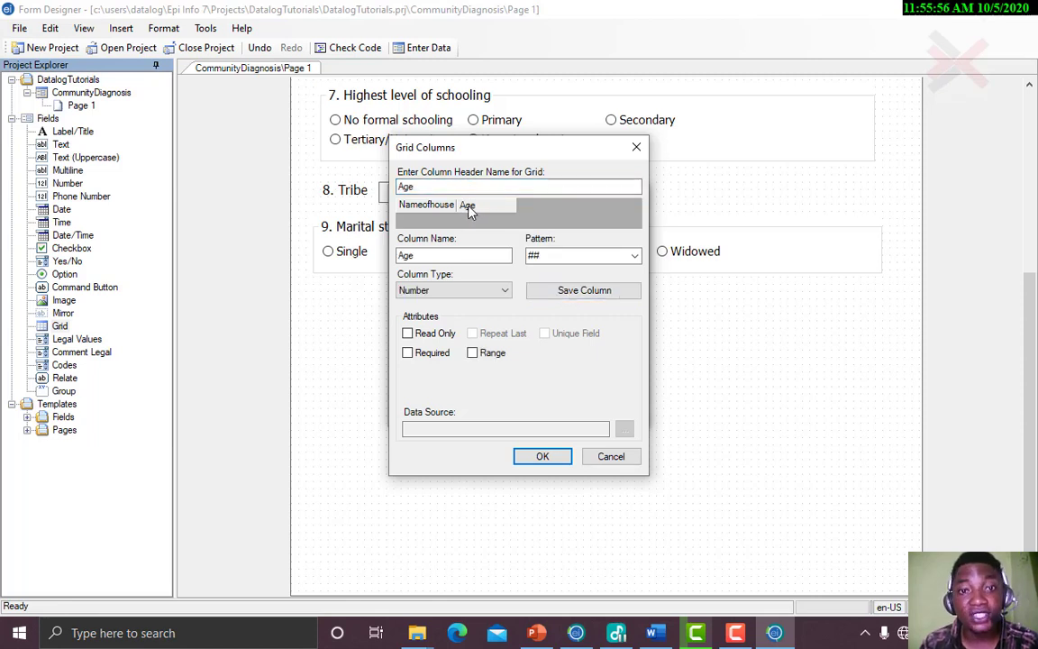
pyautogui.click(432, 357)
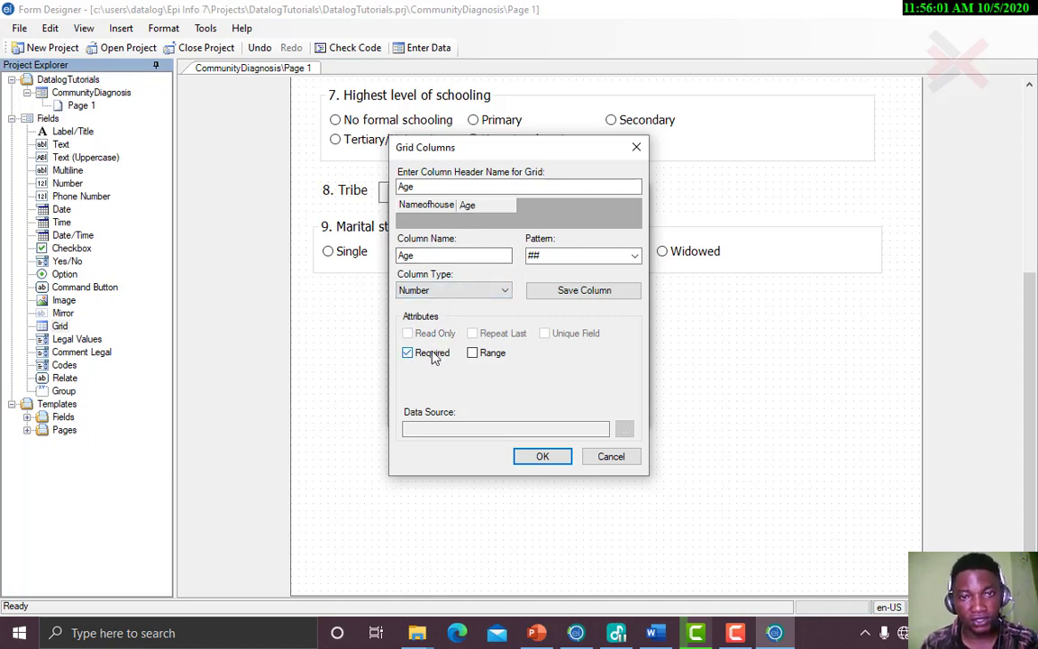
pyautogui.click(547, 297)
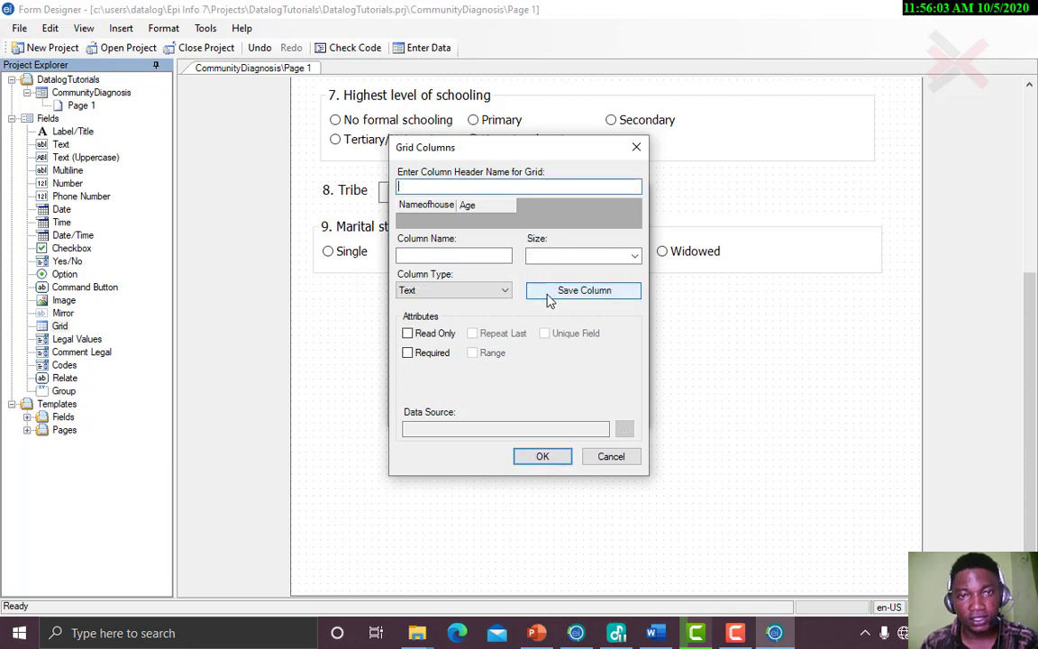
# Define the grid column after Age with header and name Sex, marked as required and of type Legal Values
pyautogui.click(656, 633)
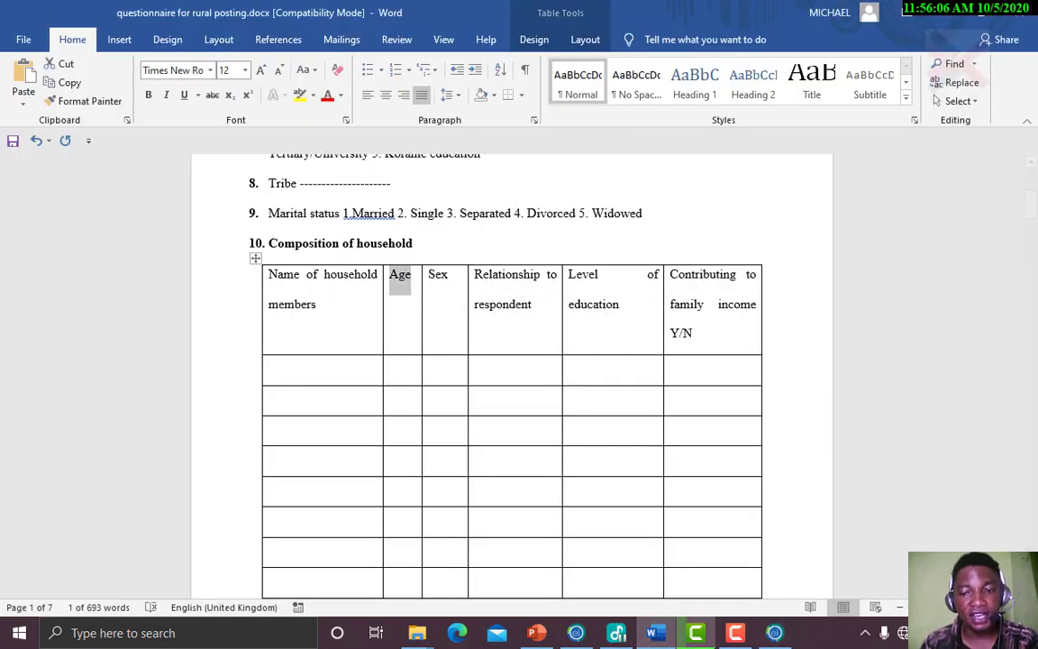
pyautogui.click(775, 634)
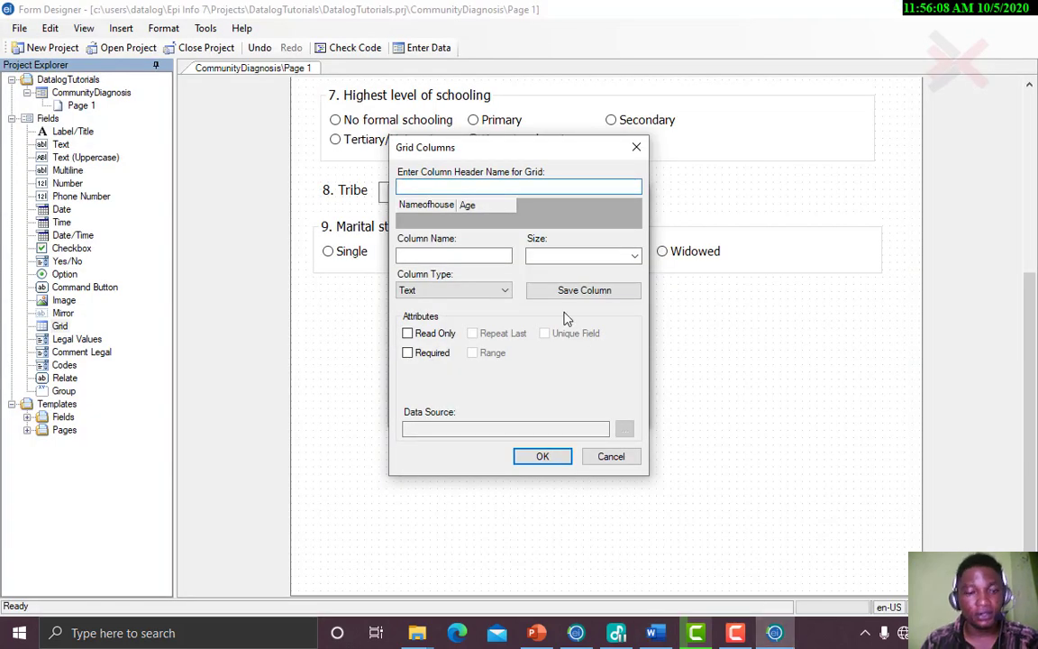
pyautogui.write('Se')
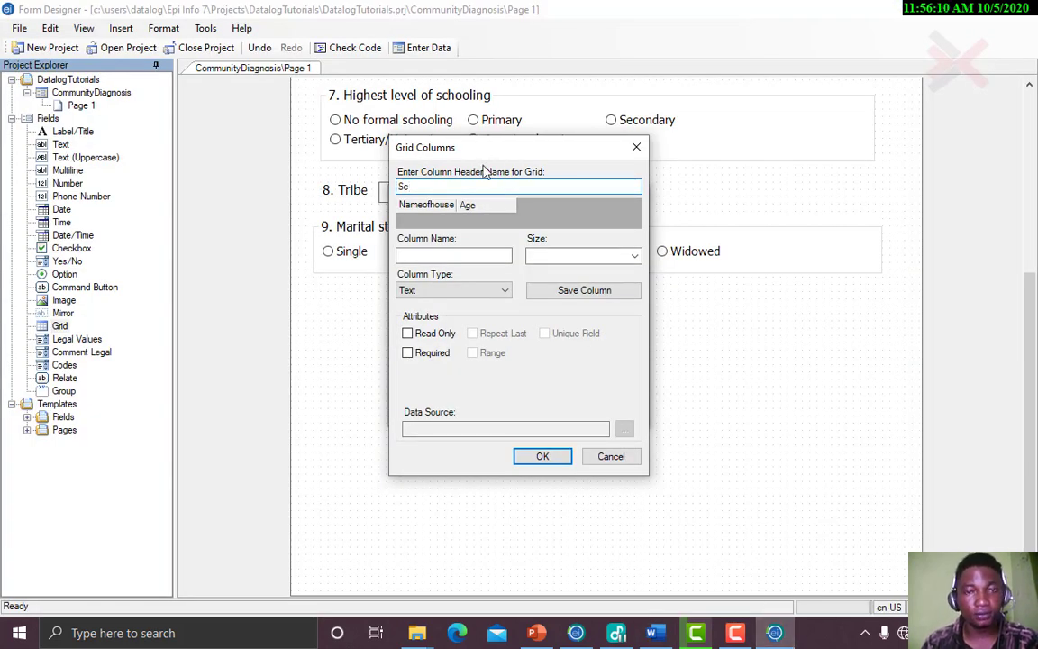
pyautogui.write('x')
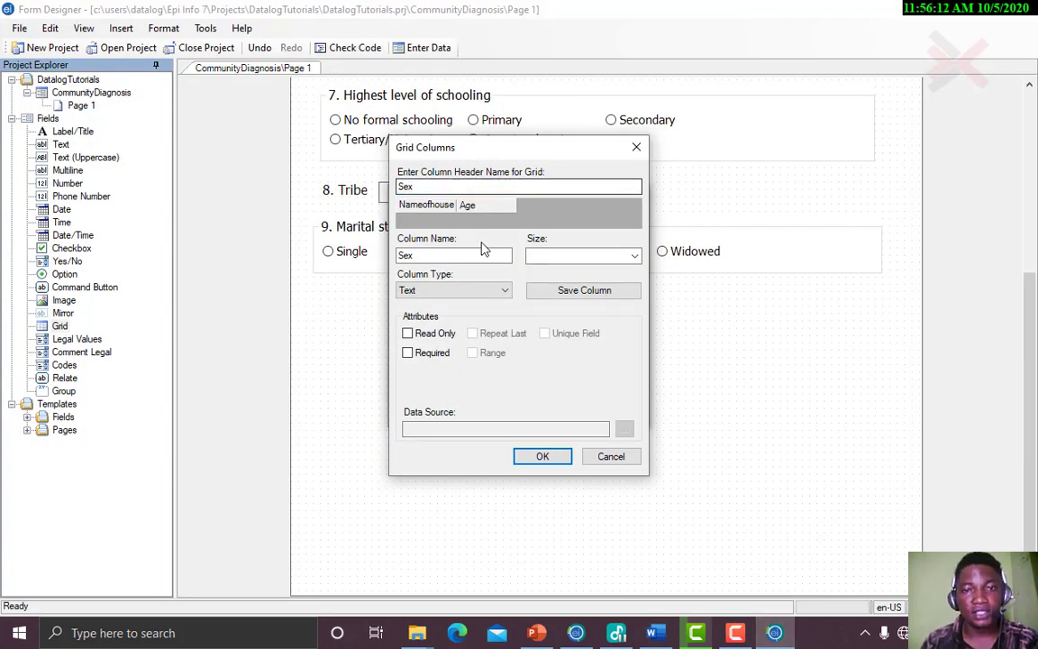
pyautogui.click(559, 255)
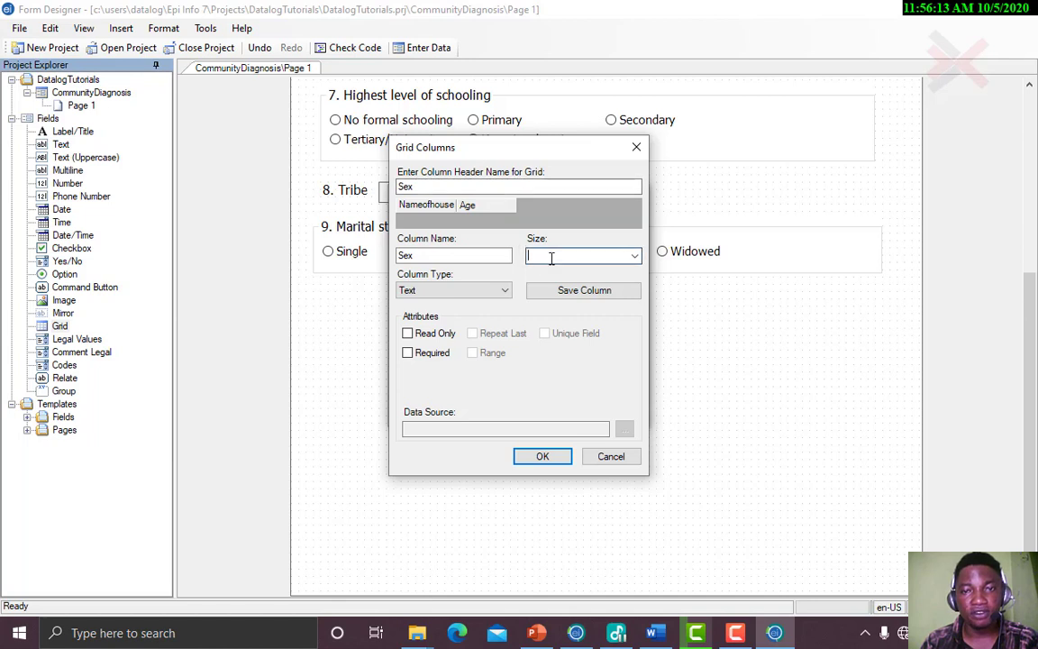
pyautogui.click(635, 257)
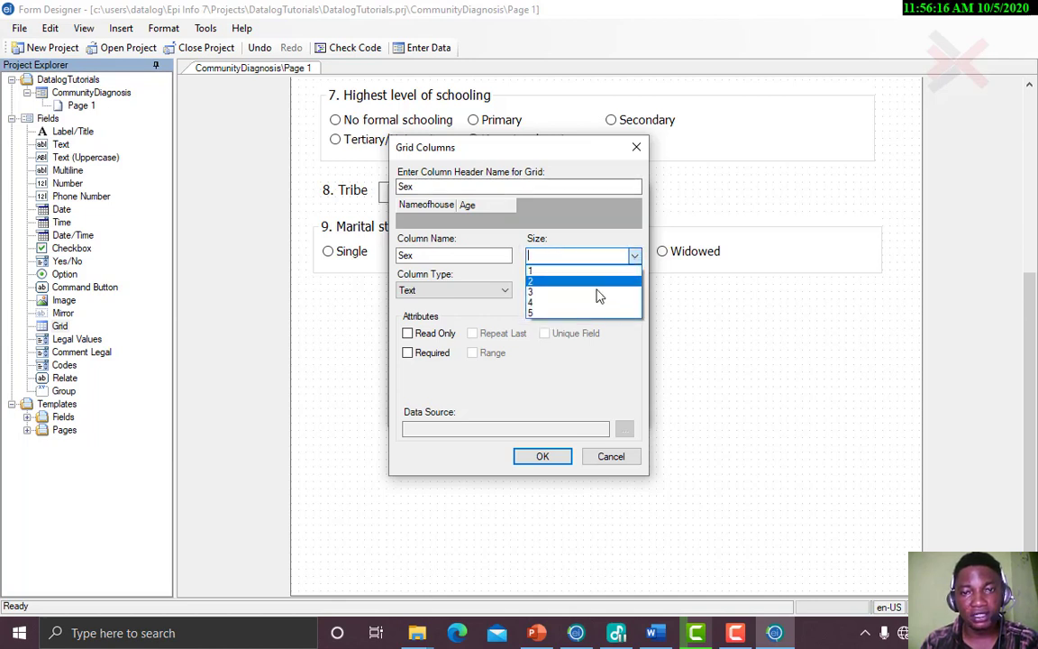
pyautogui.write('10')
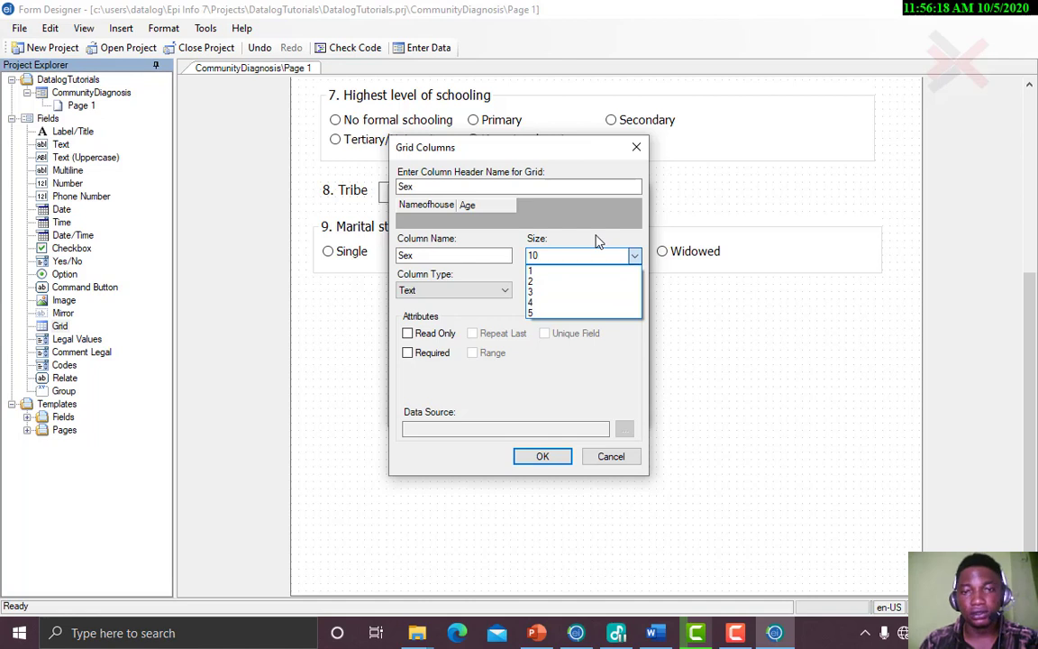
pyautogui.click(596, 241)
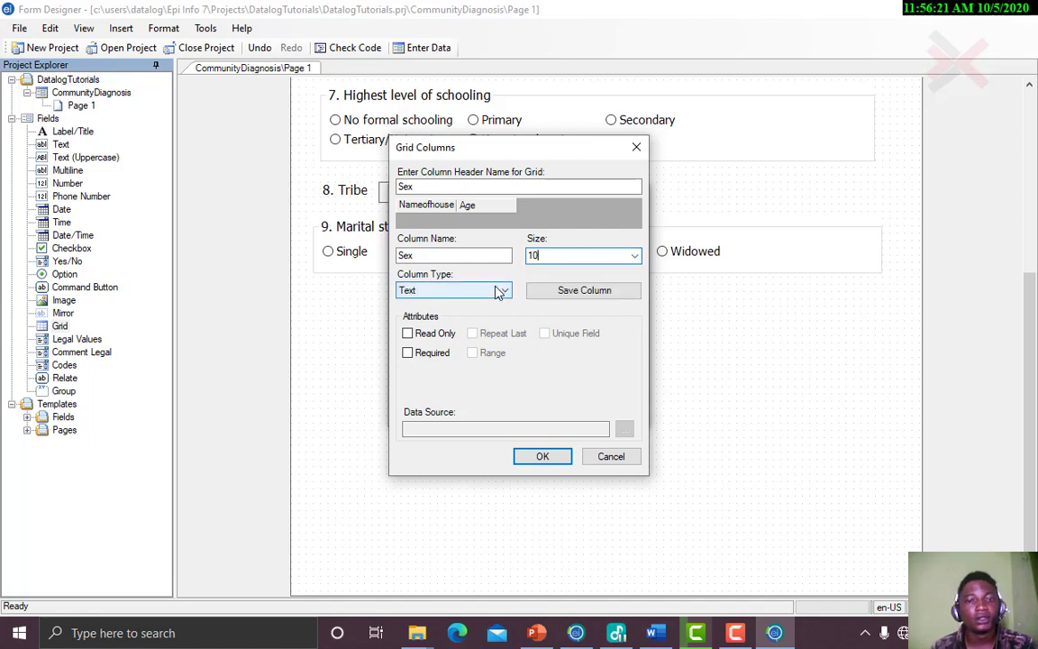
pyautogui.click(434, 353)
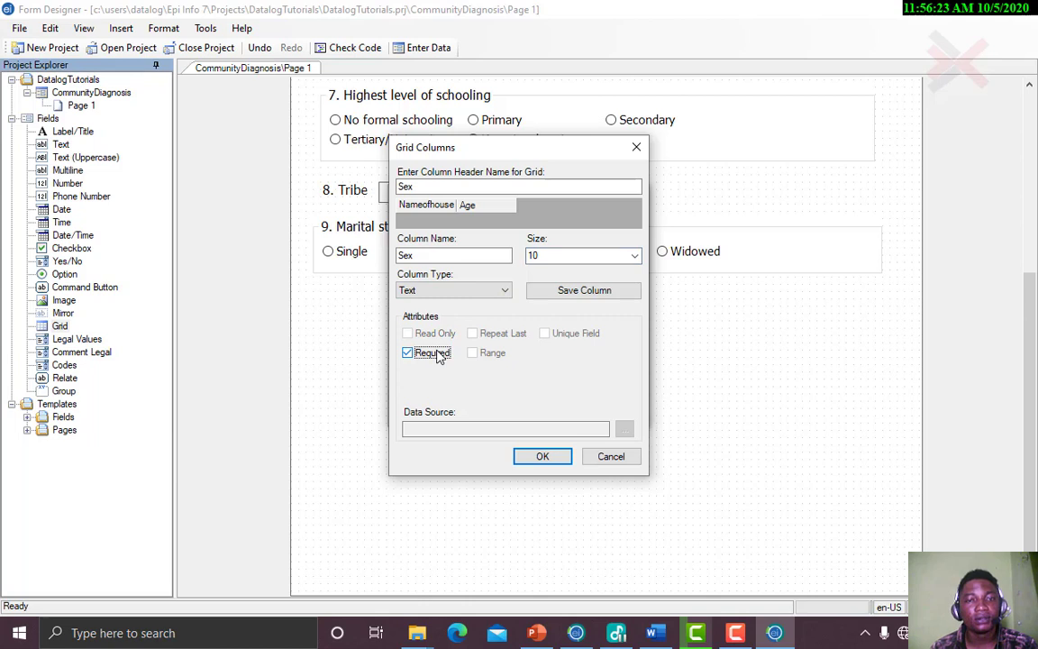
pyautogui.click(506, 291)
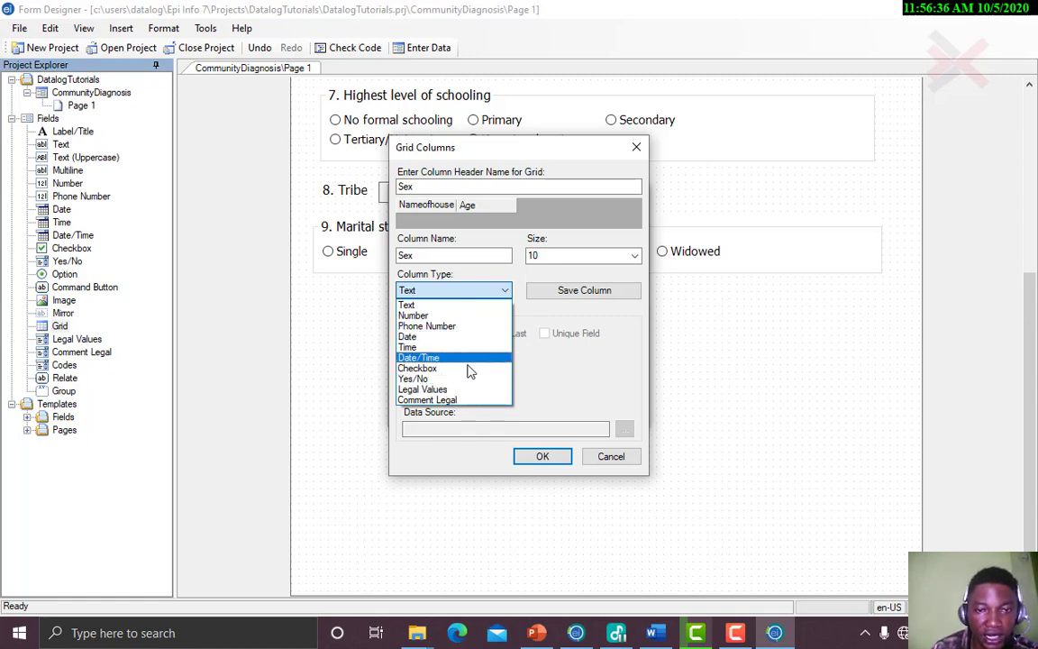
pyautogui.click(458, 391)
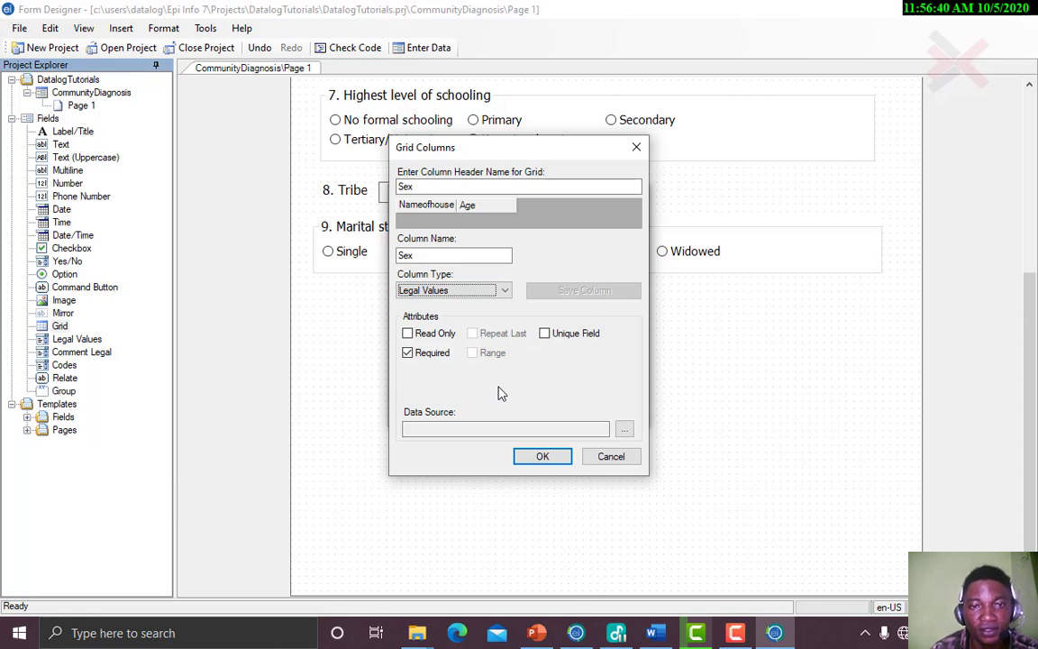
# Create a new legal values list with Male and Female as data source for the Sex column, and save the column
pyautogui.click(624, 430)
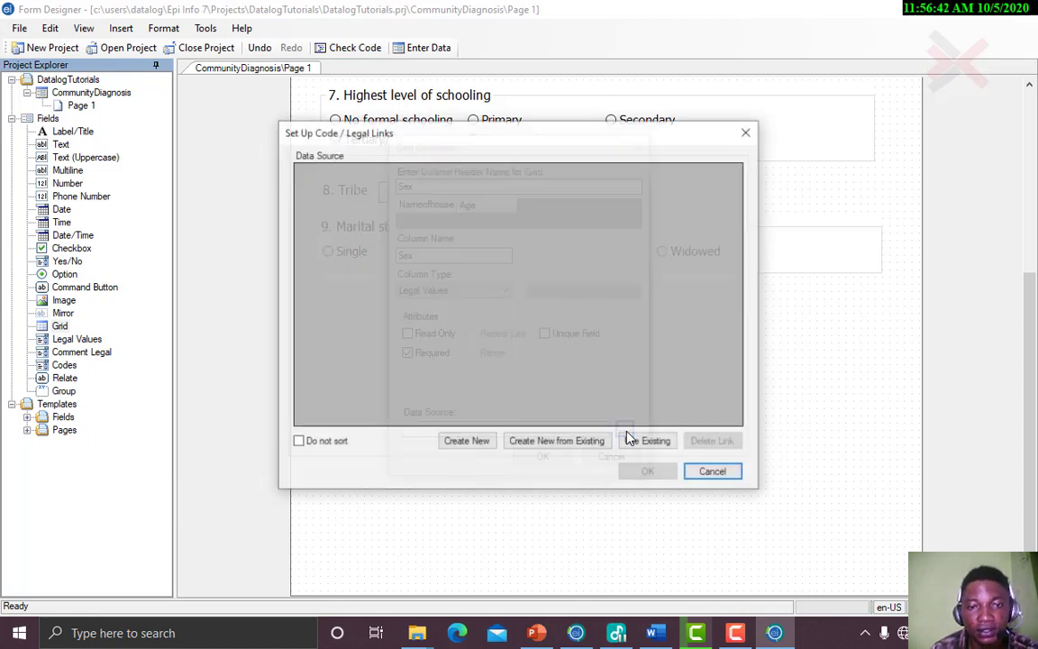
pyautogui.click(482, 444)
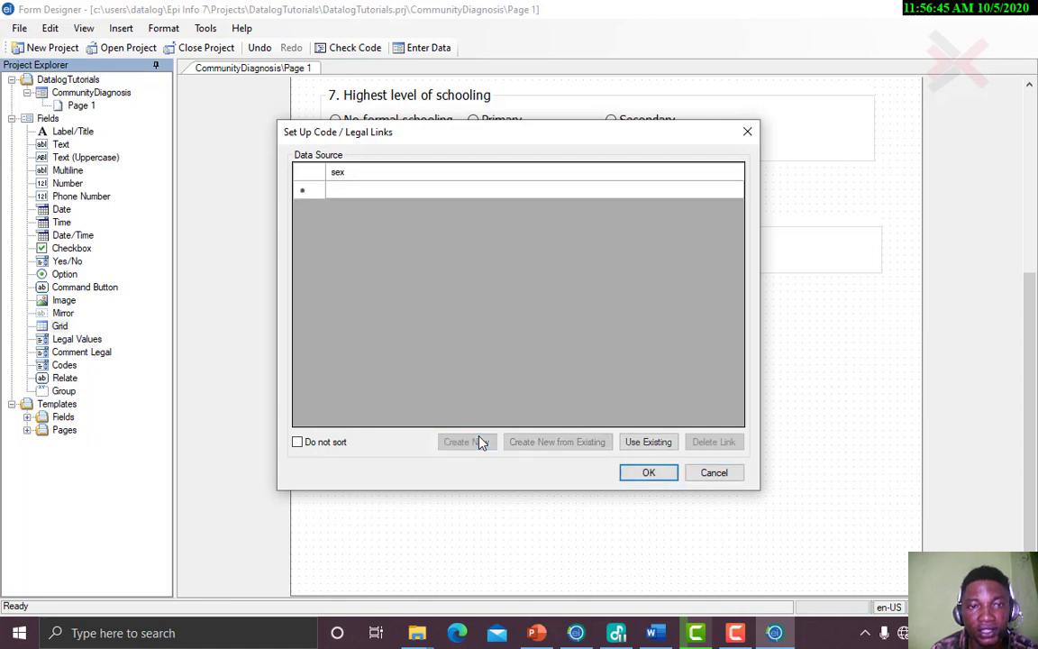
pyautogui.click(375, 192)
pyautogui.write('M')
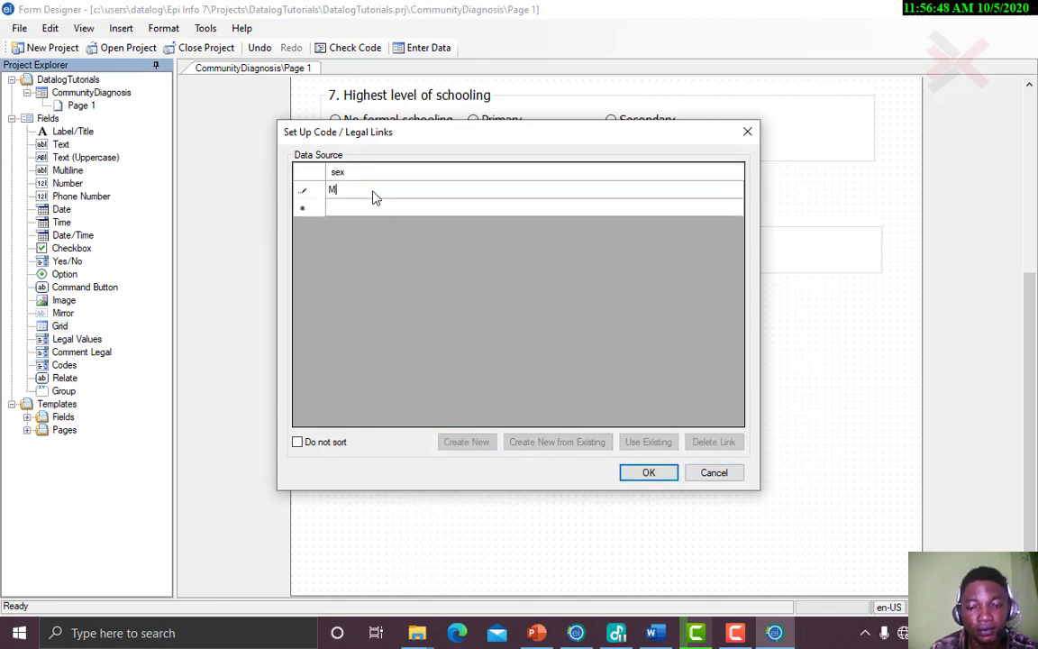
pyautogui.write('ale')
pyautogui.press('Return')
pyautogui.write('Fe')
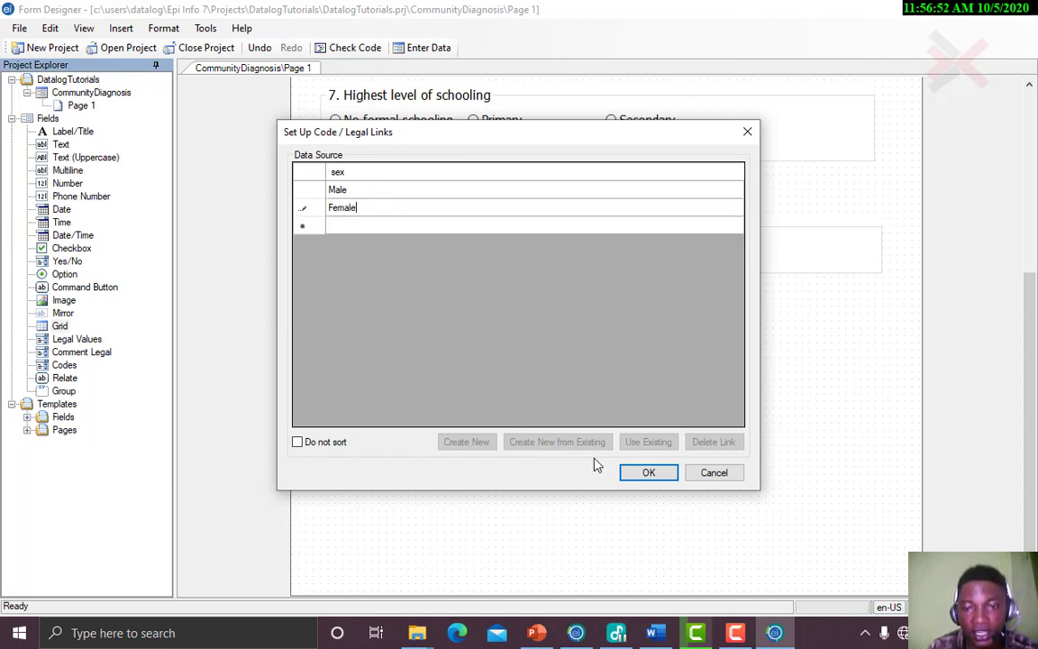
pyautogui.click(628, 475)
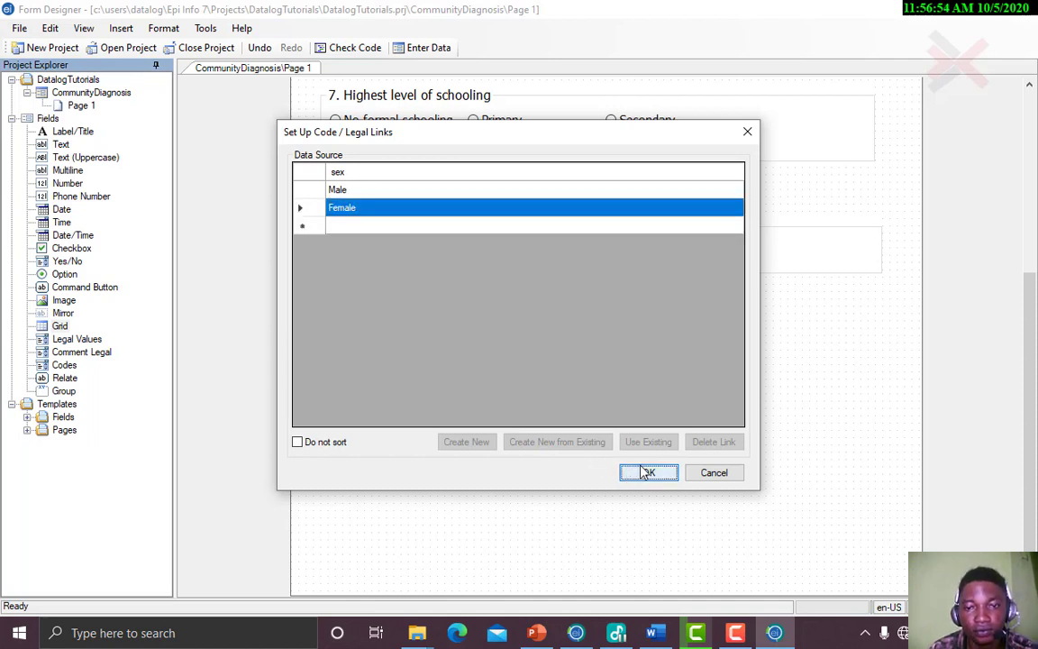
pyautogui.click(642, 473)
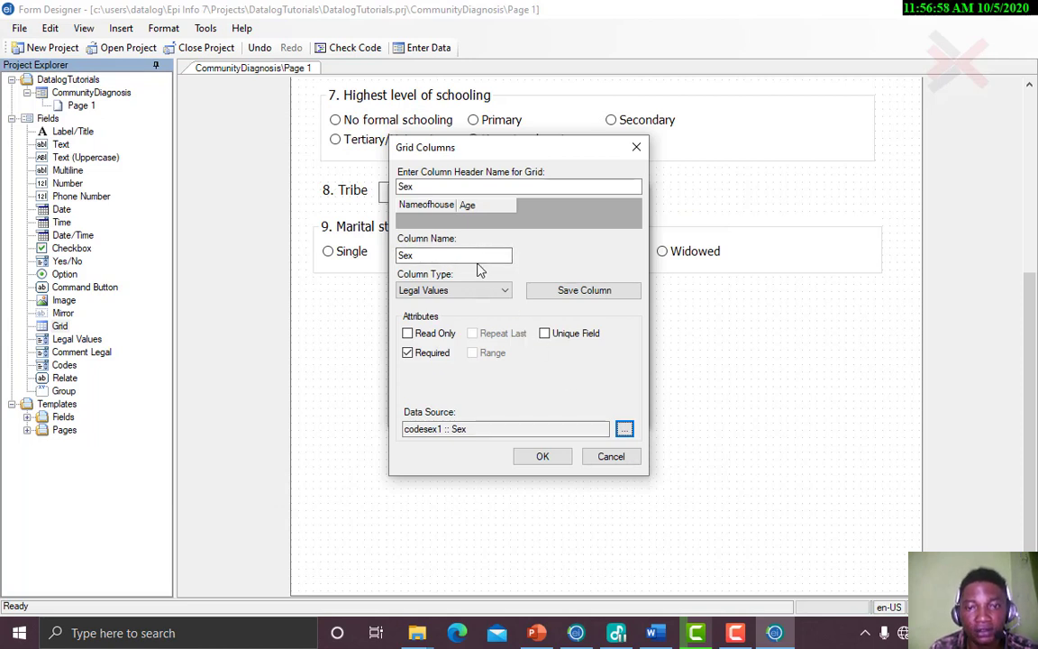
pyautogui.click(581, 291)
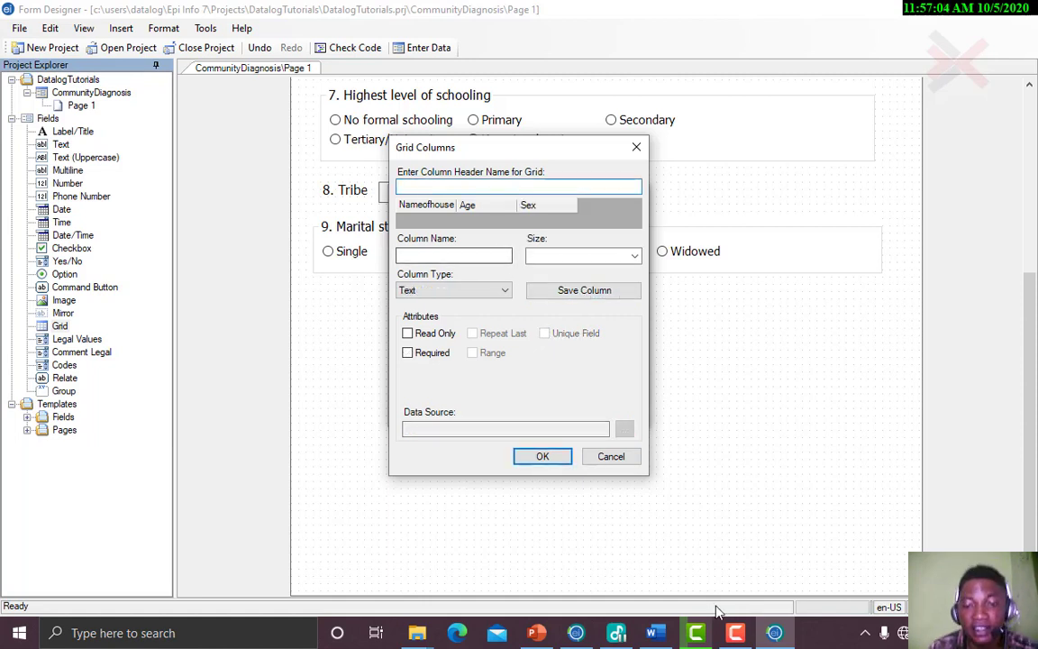
# Copy the heading "Relationship to respondent" from the household table in the Word questionnaire and return to Form Designer
pyautogui.click(654, 634)
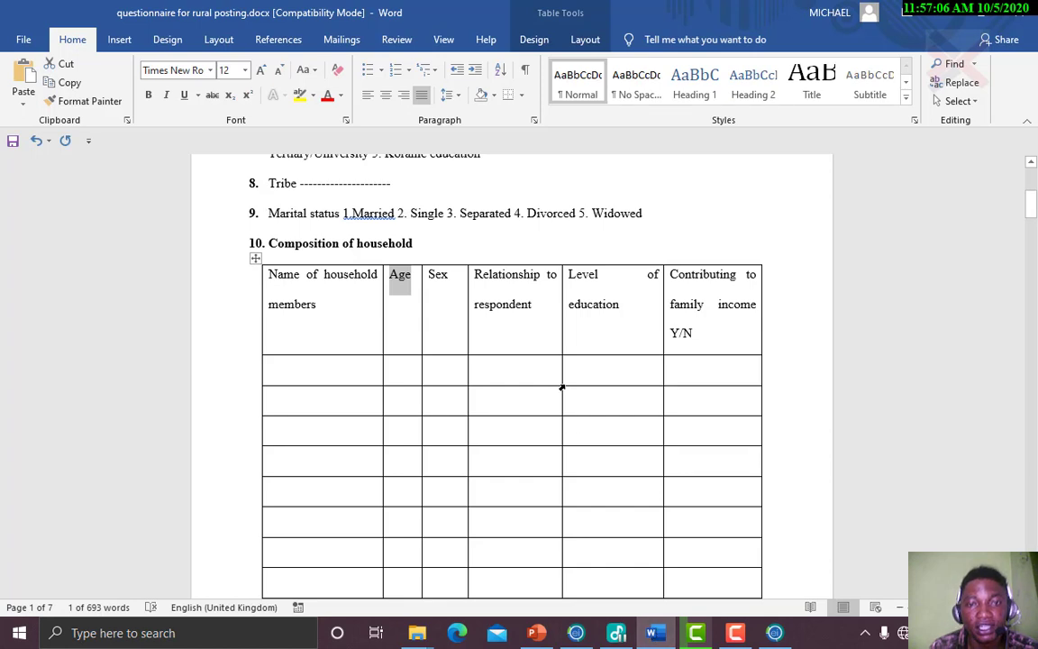
pyautogui.moveTo(475, 273); pyautogui.dragTo(530, 306)
pyautogui.hotkey('ctrl', 'c')
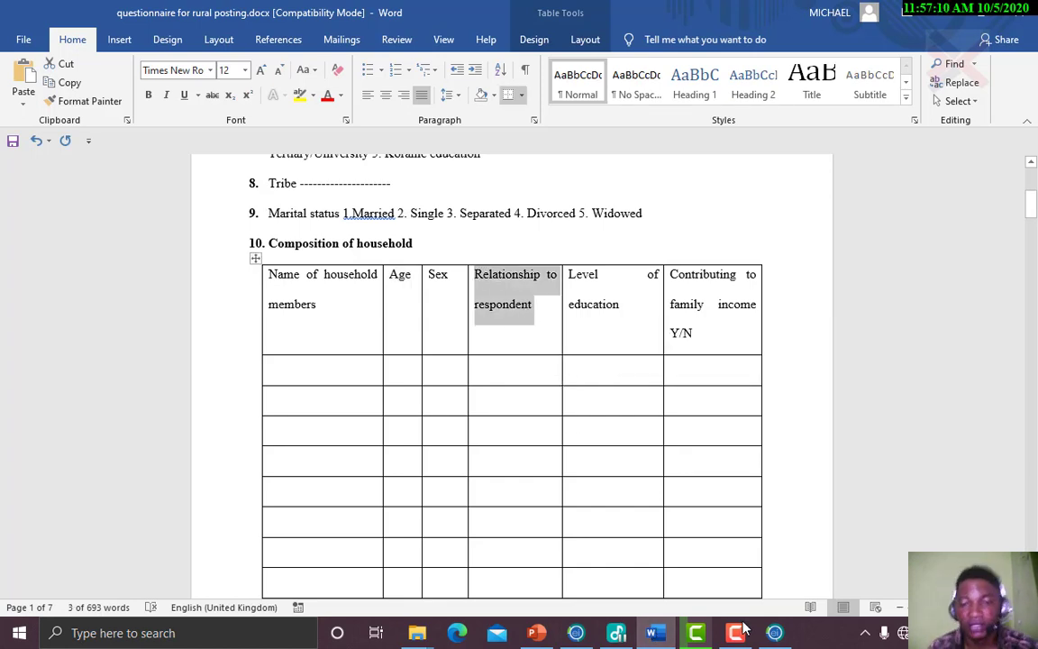
pyautogui.click(774, 633)
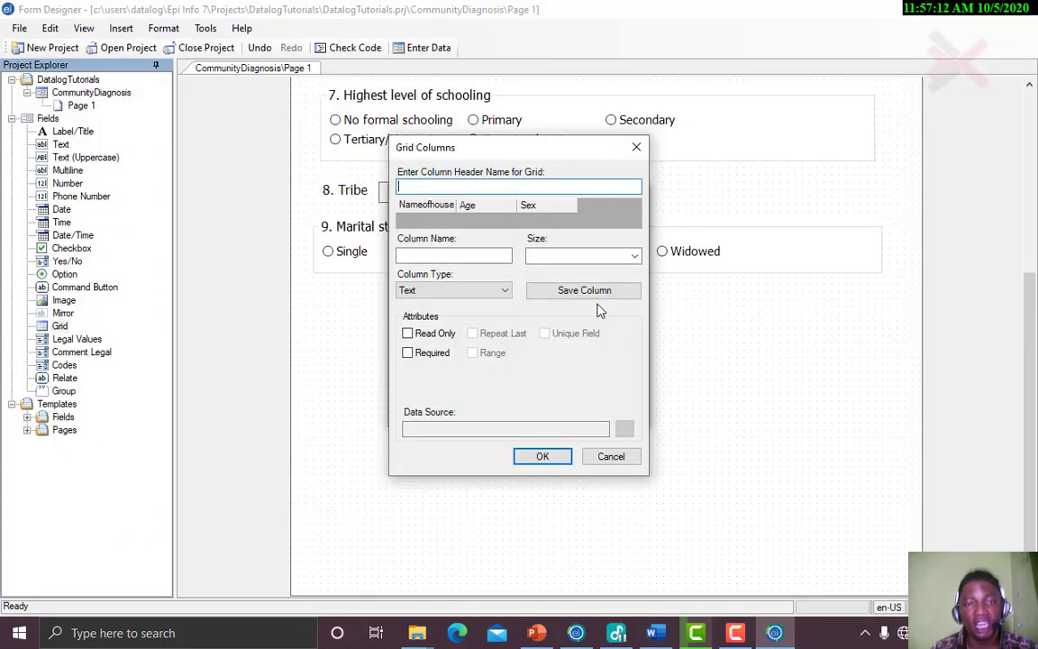
# Define the grid column after Sex with header "Relationship to respondent" as required text of size 10, and save the column
pyautogui.hotkey('ctrl', 'v')
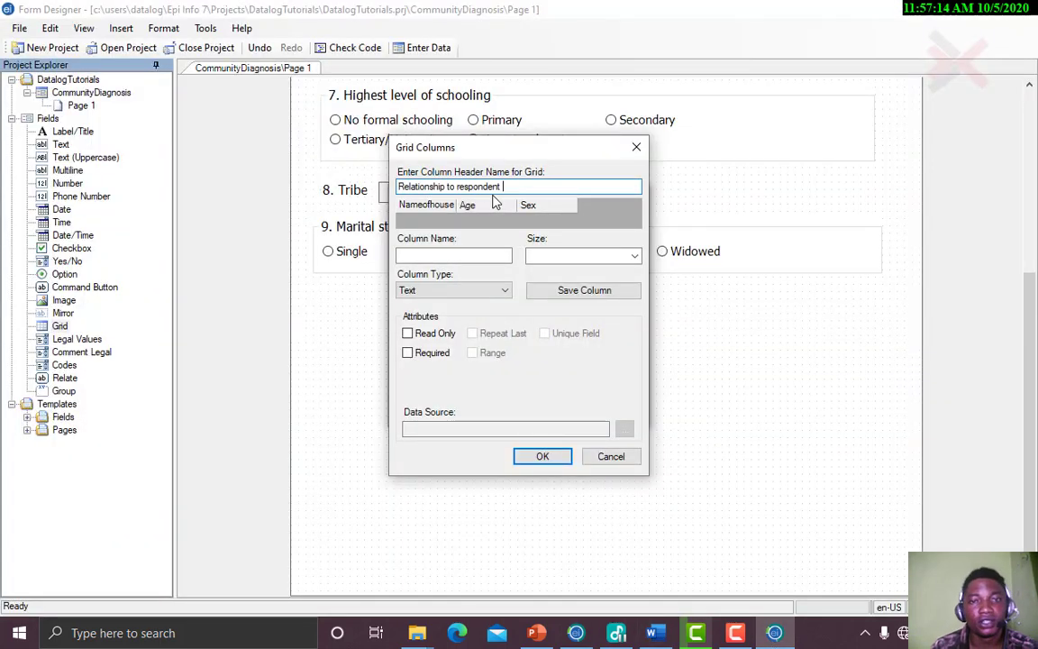
pyautogui.click(463, 256)
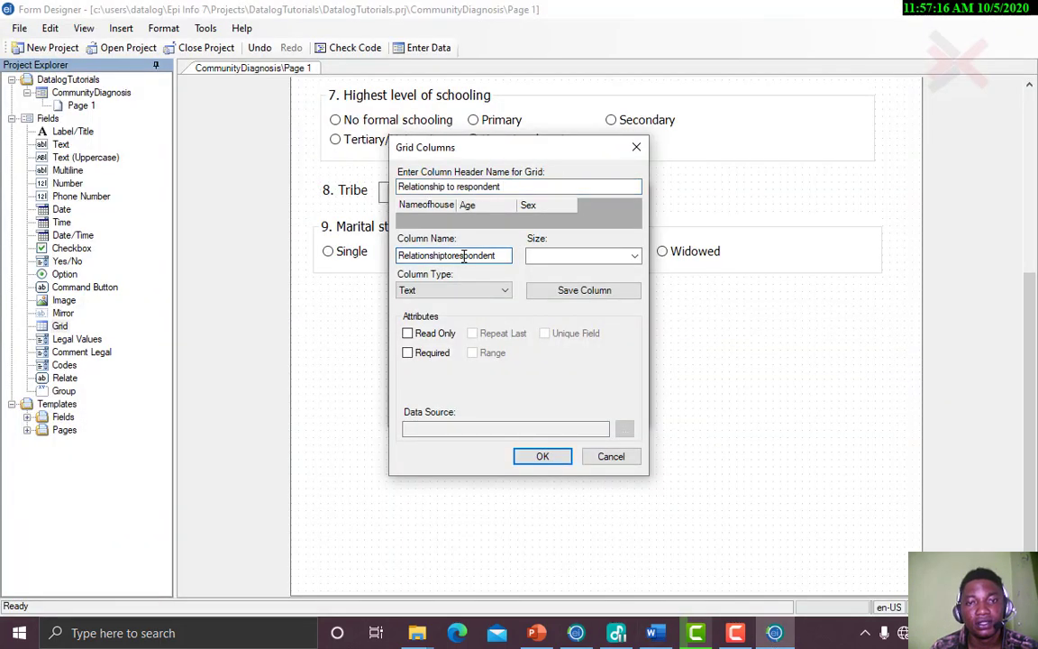
pyautogui.click(543, 256)
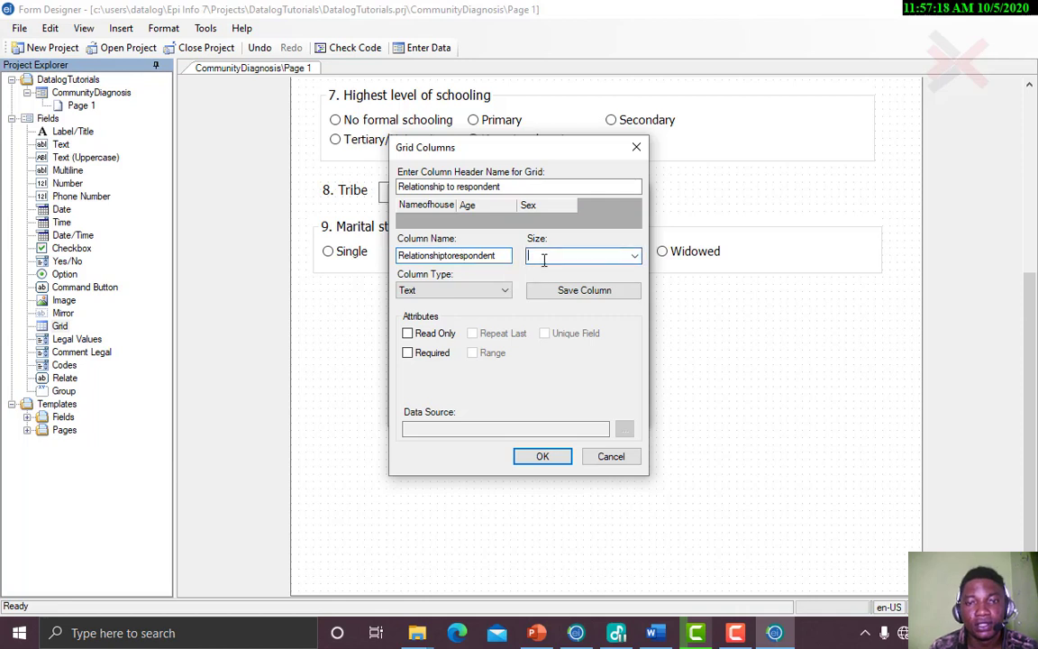
pyautogui.click(636, 256)
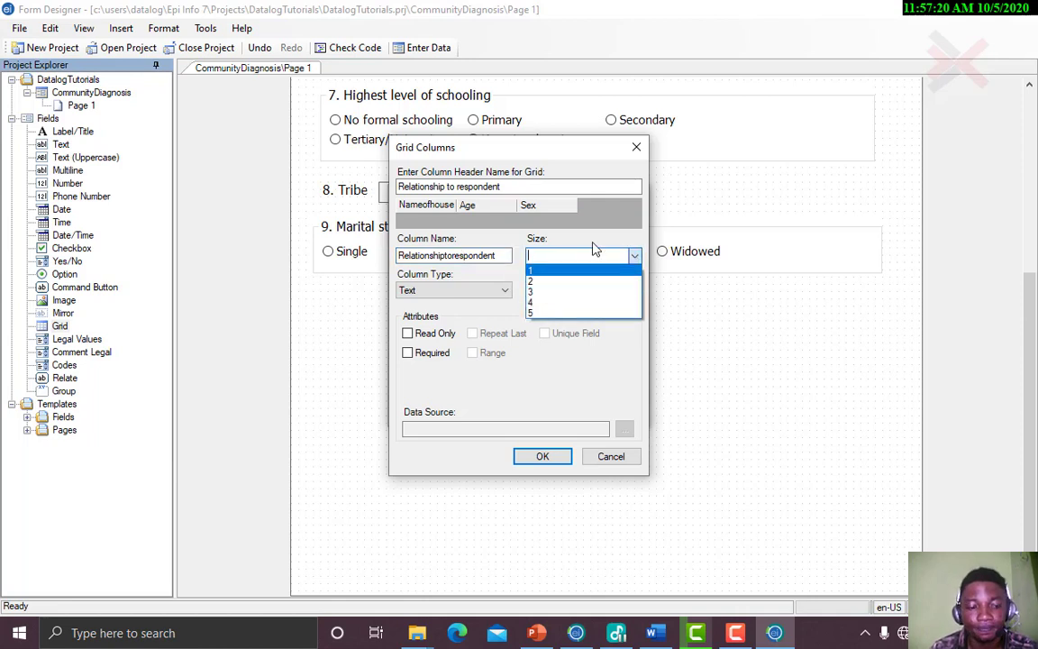
pyautogui.write('10')
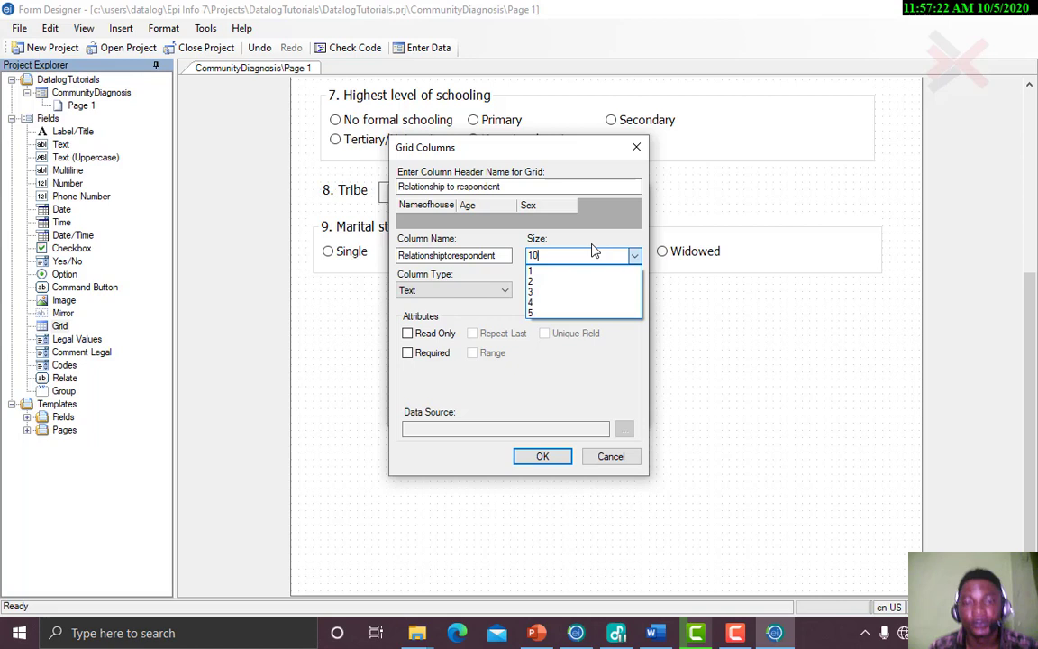
pyautogui.click(518, 281)
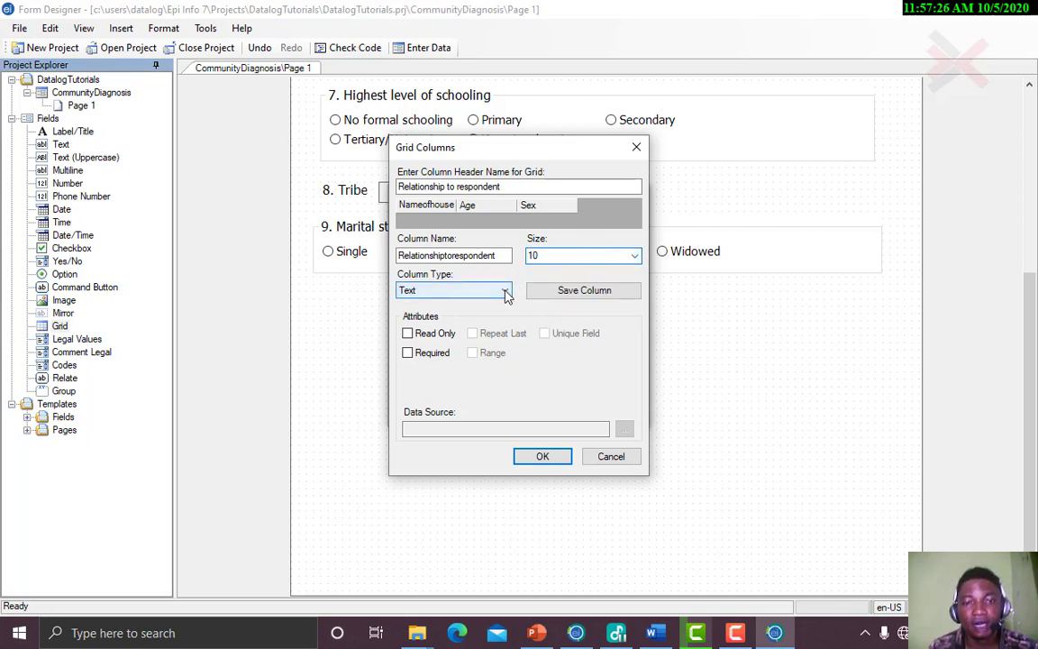
pyautogui.click(426, 359)
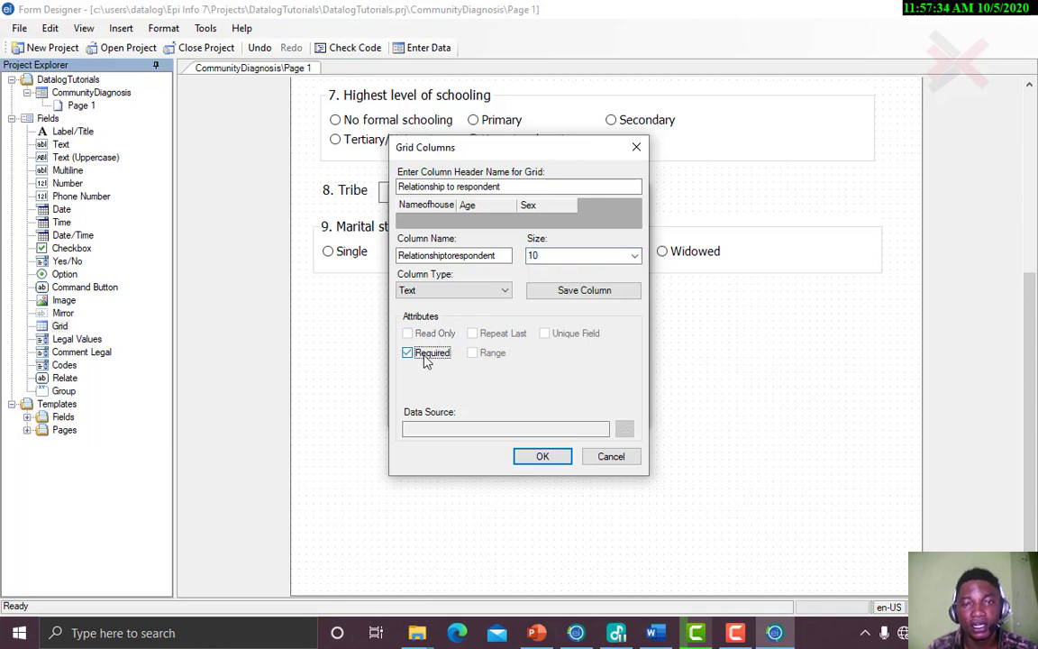
pyautogui.click(545, 292)
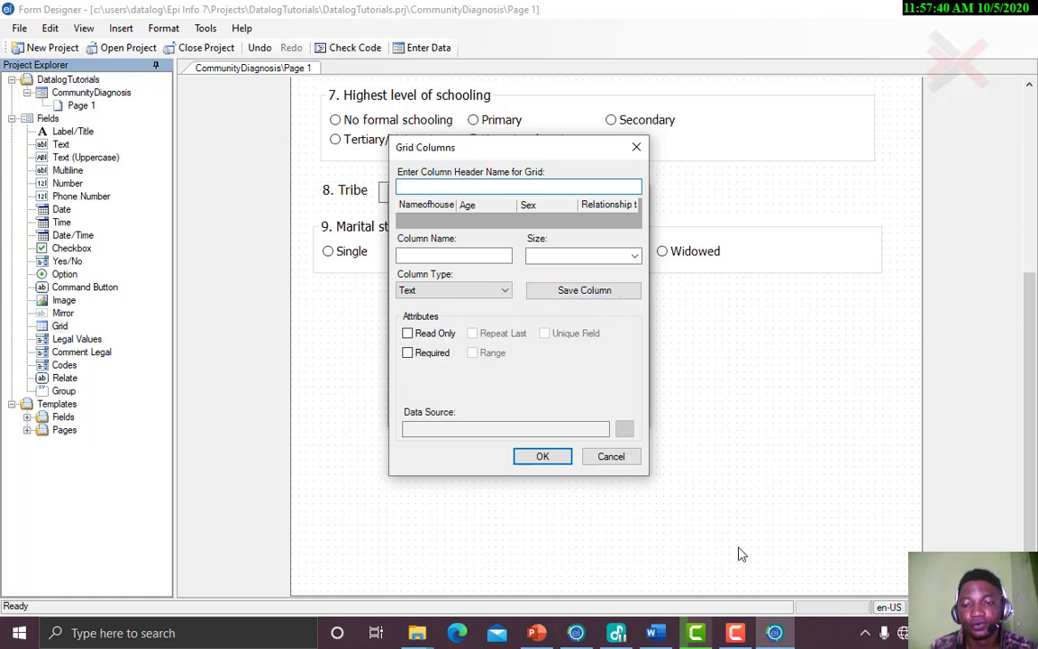
# Copy the heading "Level of education" from the household table in the Word questionnaire and return to Form Designer
pyautogui.click(655, 635)
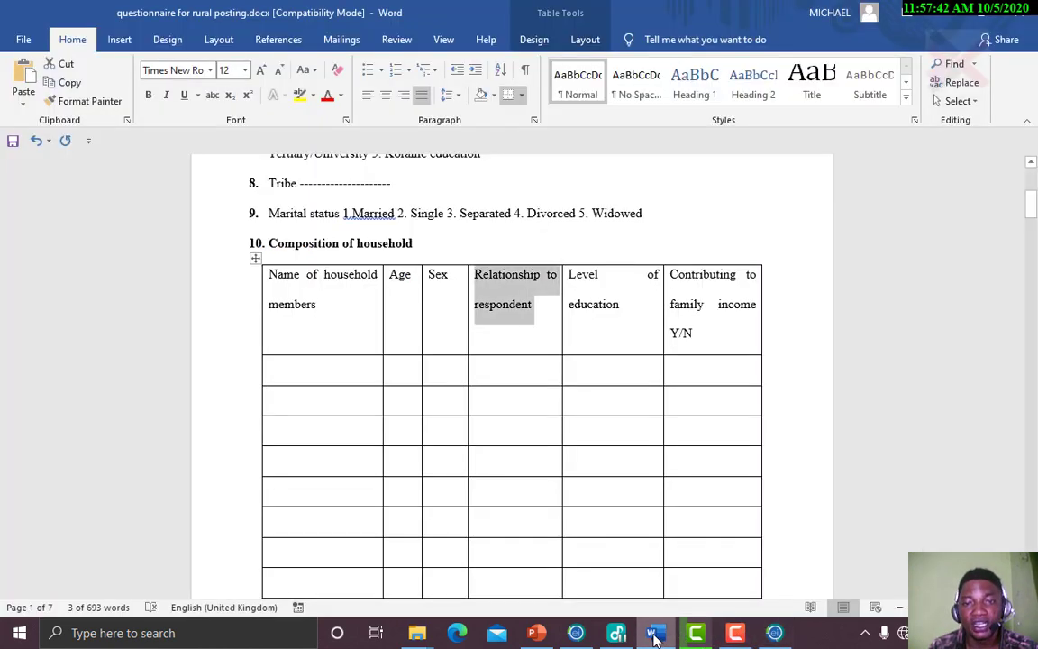
pyautogui.moveTo(585, 281); pyautogui.dragTo(622, 305)
pyautogui.hotkey('ctrl', 'c')
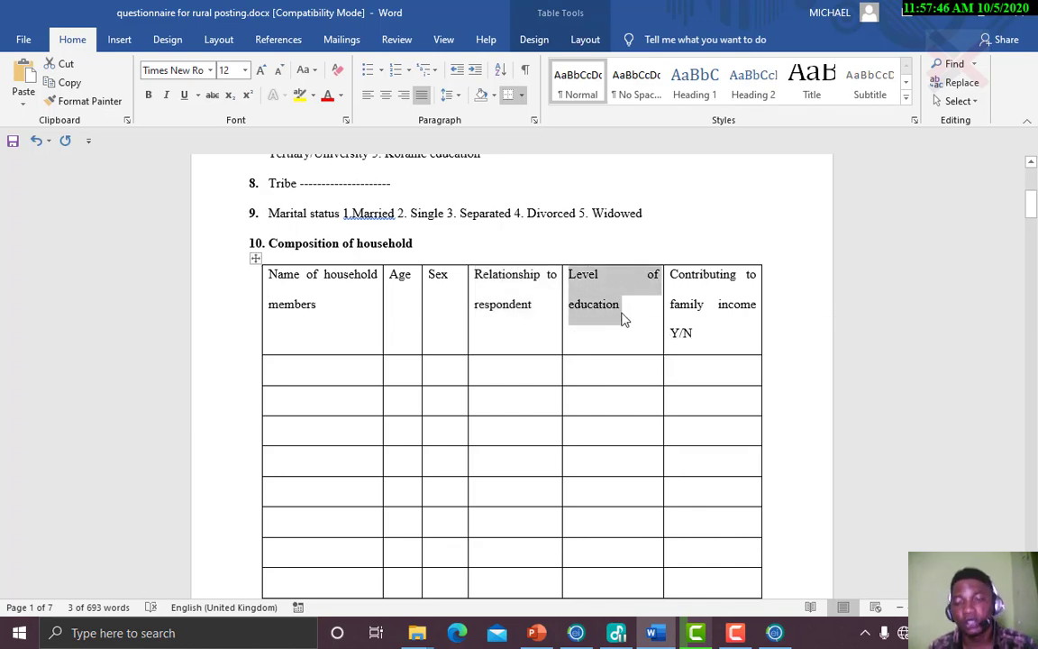
pyautogui.click(777, 634)
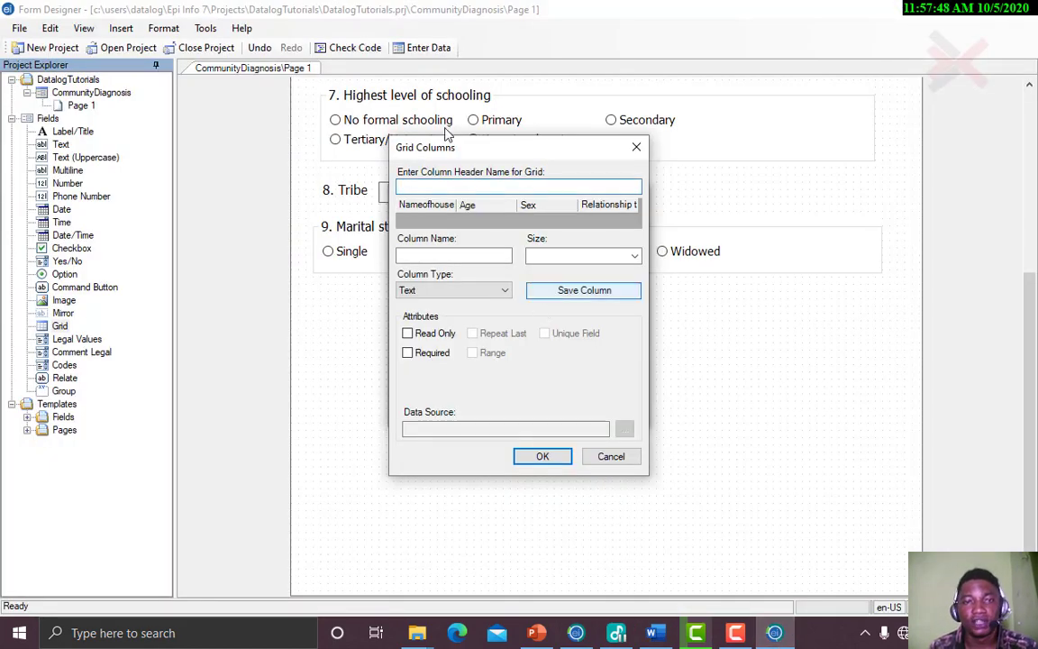
# Define the grid column with header "Level of education" and name Levelofeducation, marked as required and of type Legal Values
pyautogui.hotkey('ctrl', 'v')
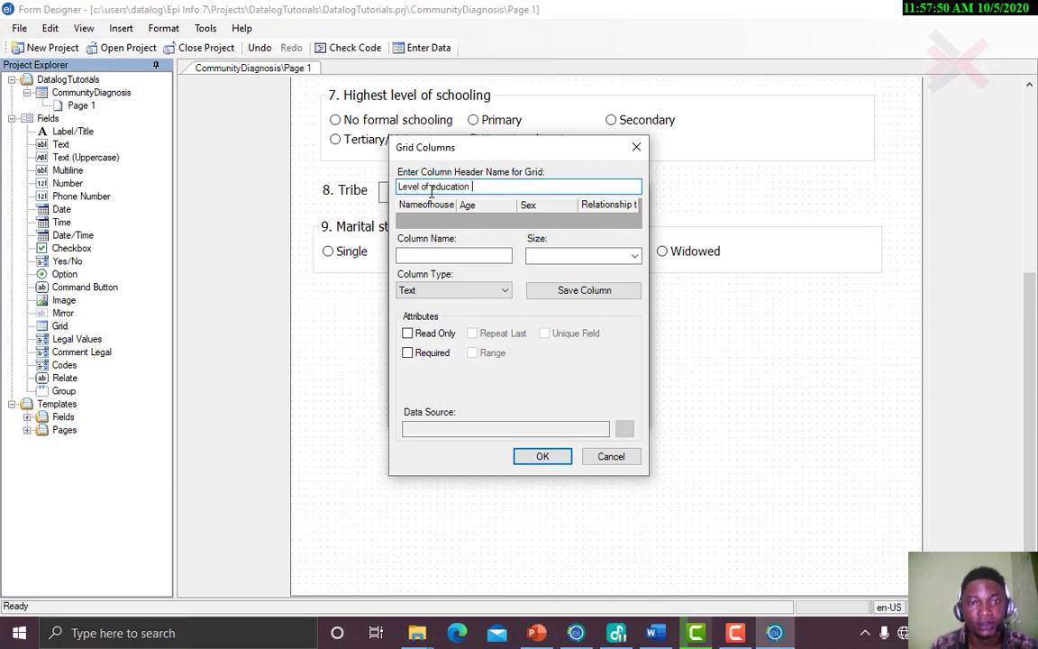
pyautogui.click(442, 255)
pyautogui.click(541, 257)
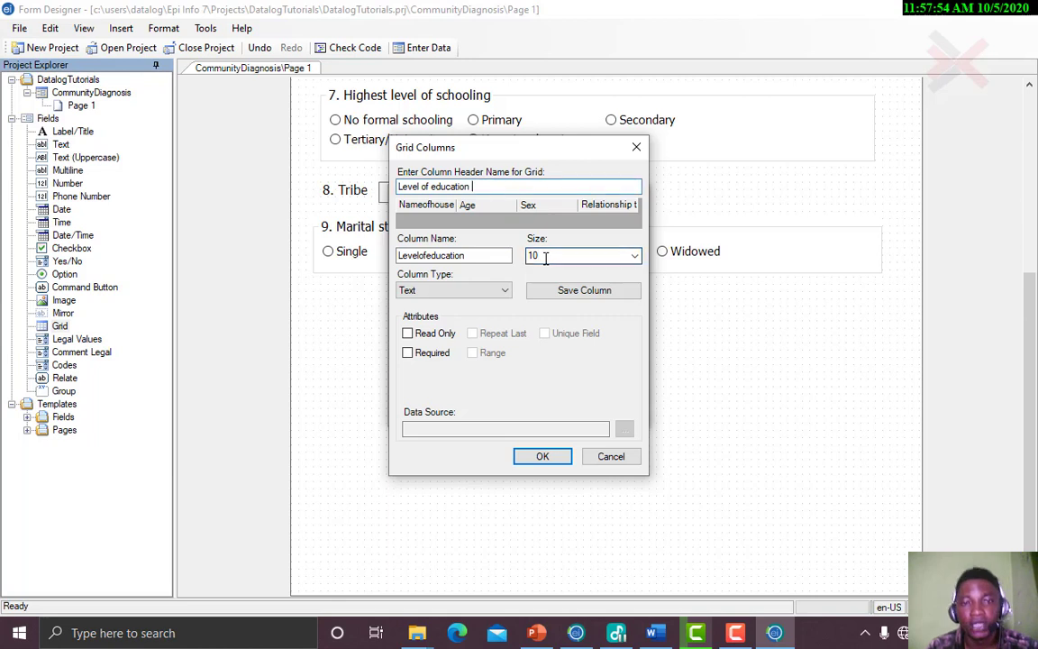
pyautogui.click(501, 291)
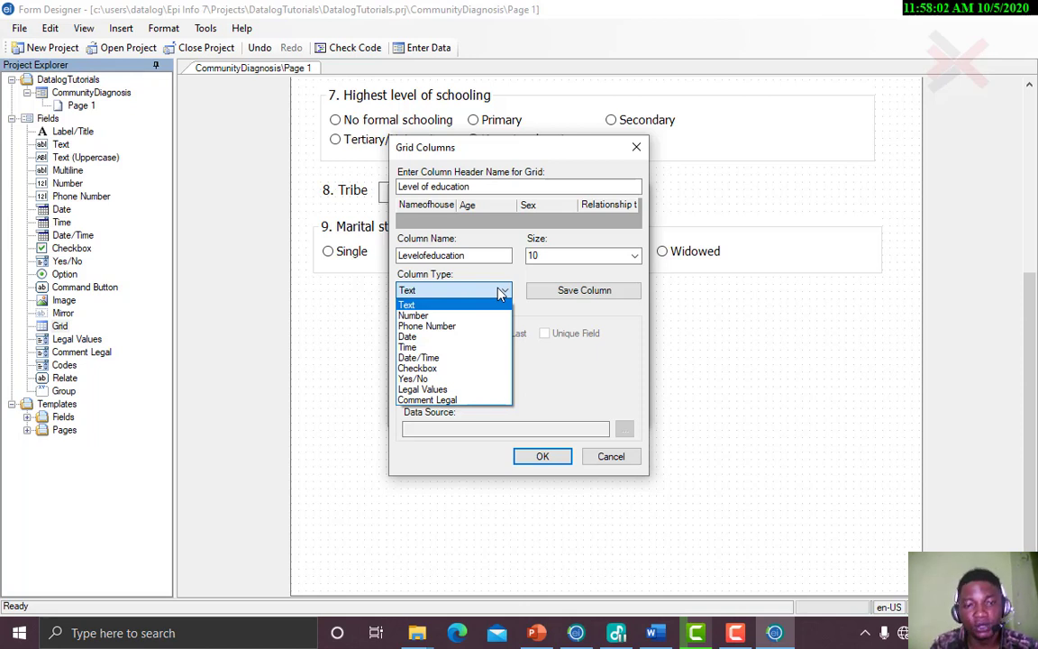
pyautogui.click(460, 390)
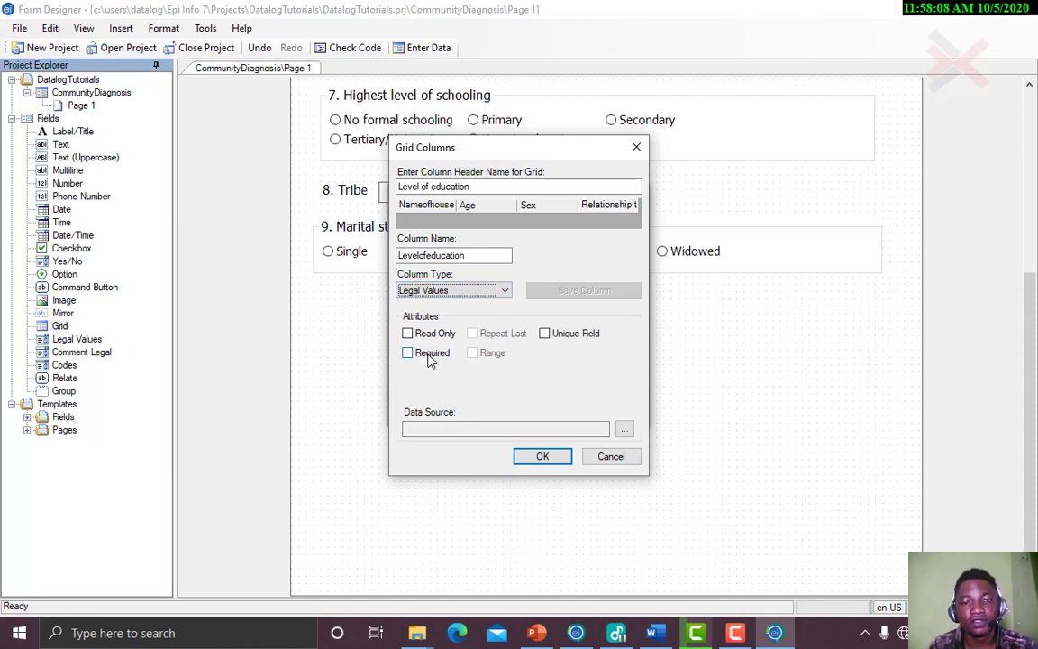
pyautogui.click(430, 357)
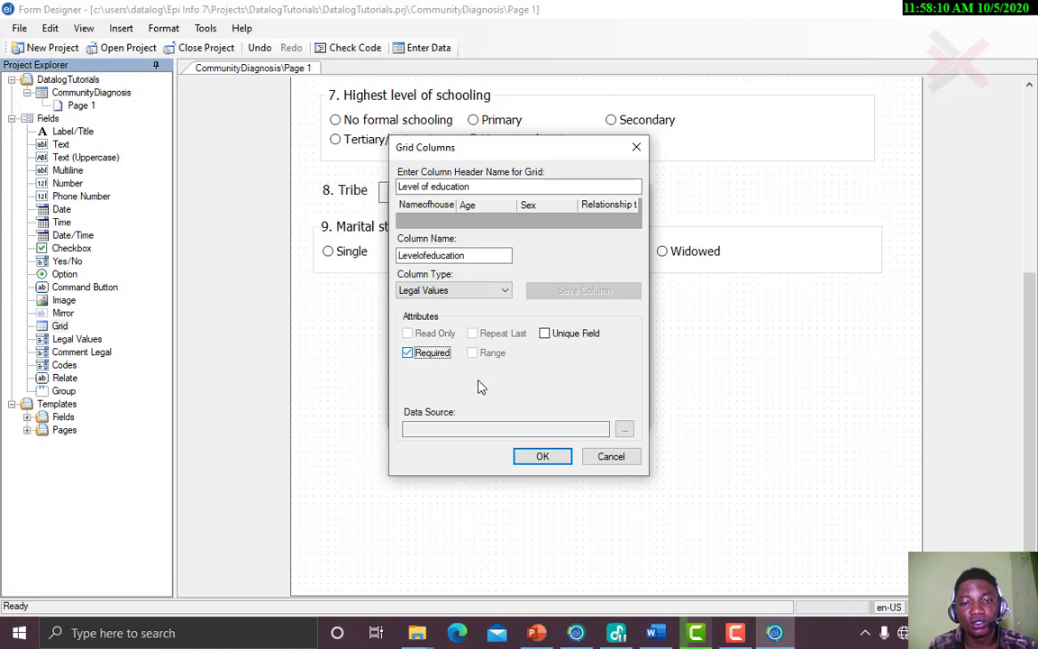
# Create a new legal values list for the Levelofeducation column with the entries No formal Education, Primary Education and Secondary Education
pyautogui.click(623, 431)
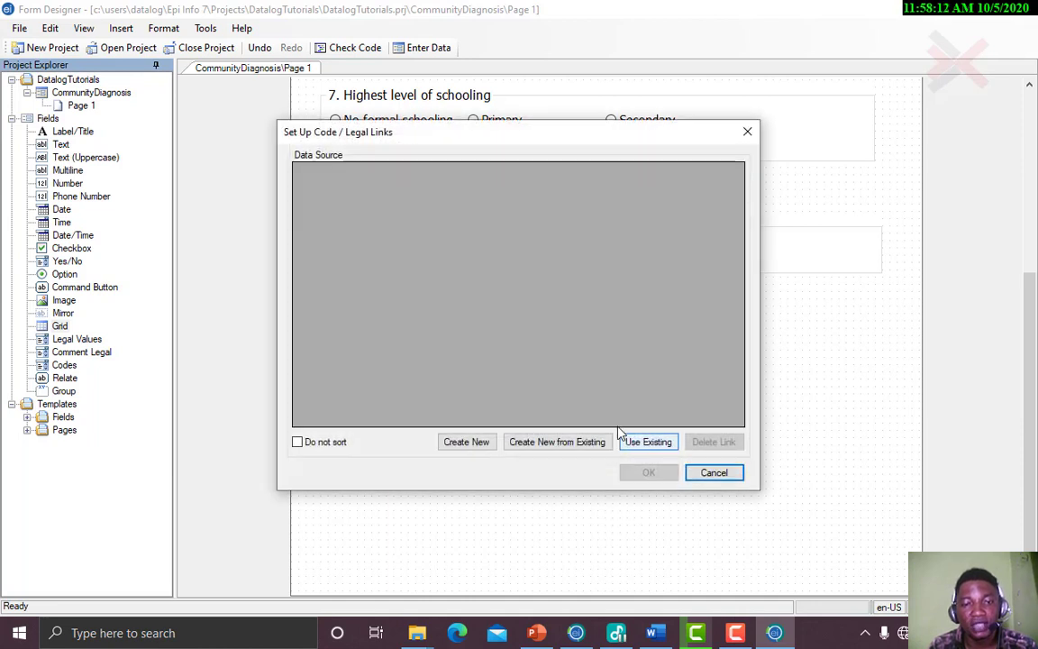
pyautogui.click(475, 445)
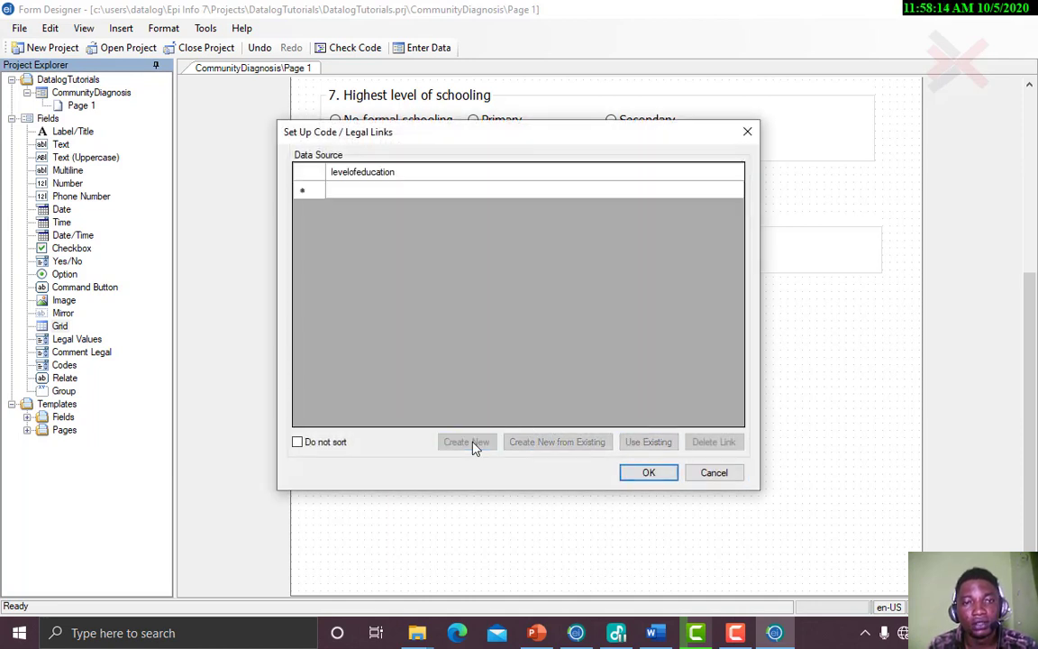
pyautogui.click(400, 191)
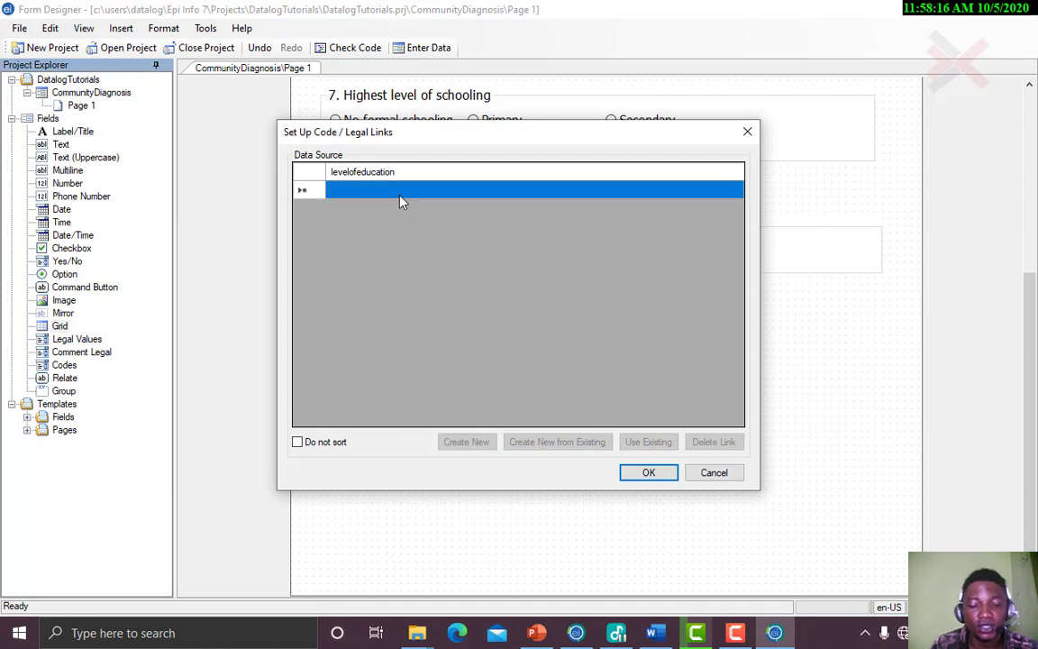
pyautogui.click(400, 194)
pyautogui.write('No for')
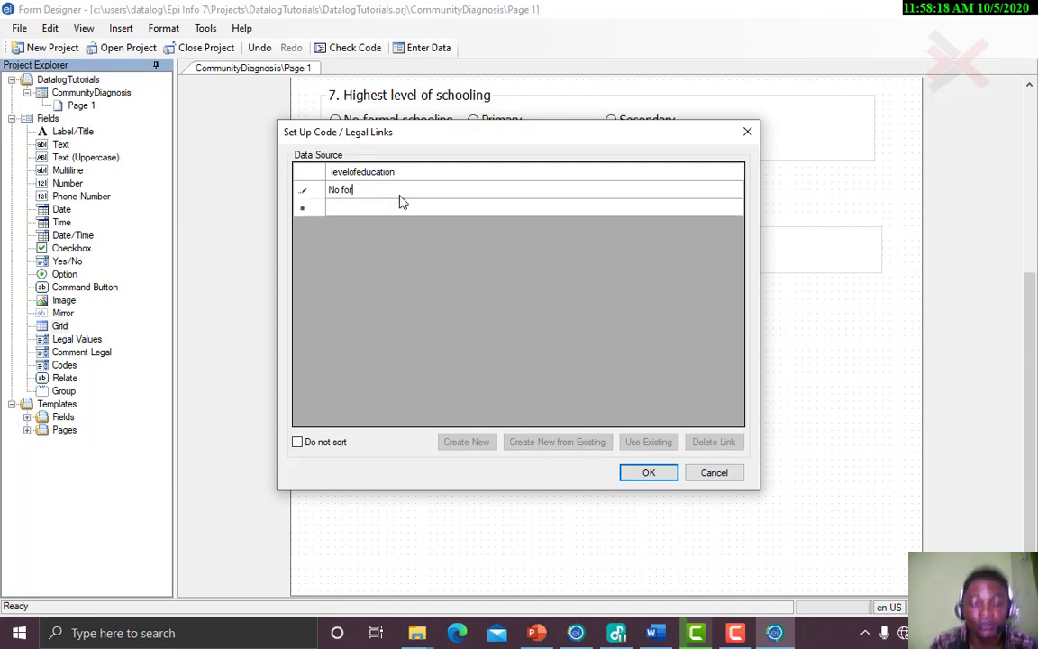
pyautogui.write('mal Educatio')
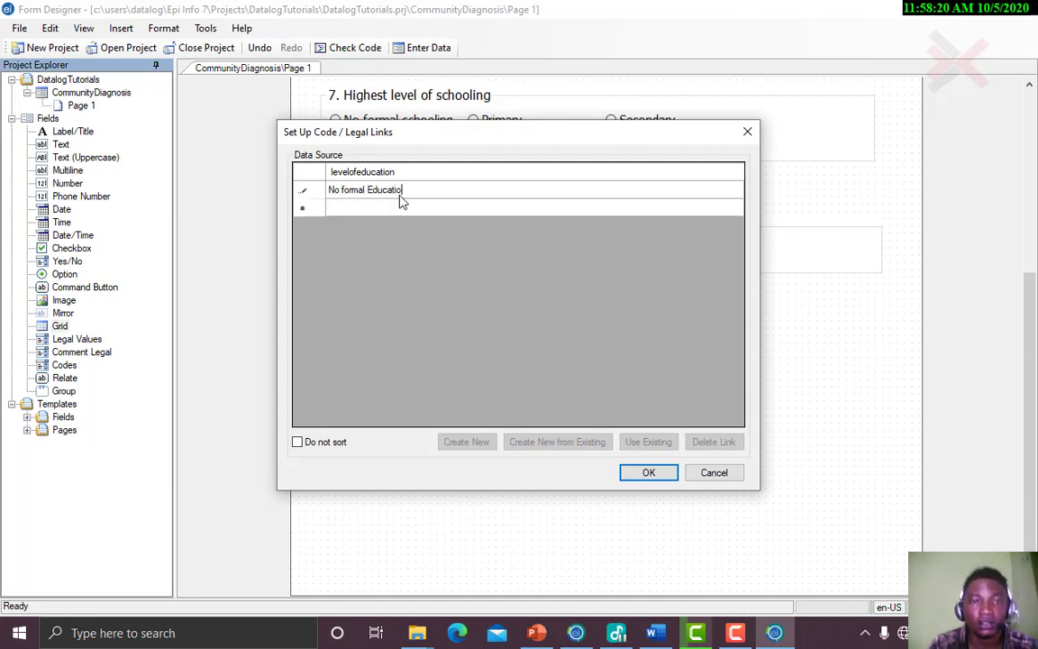
pyautogui.write('n')
pyautogui.press('Return')
pyautogui.write('Primary E')
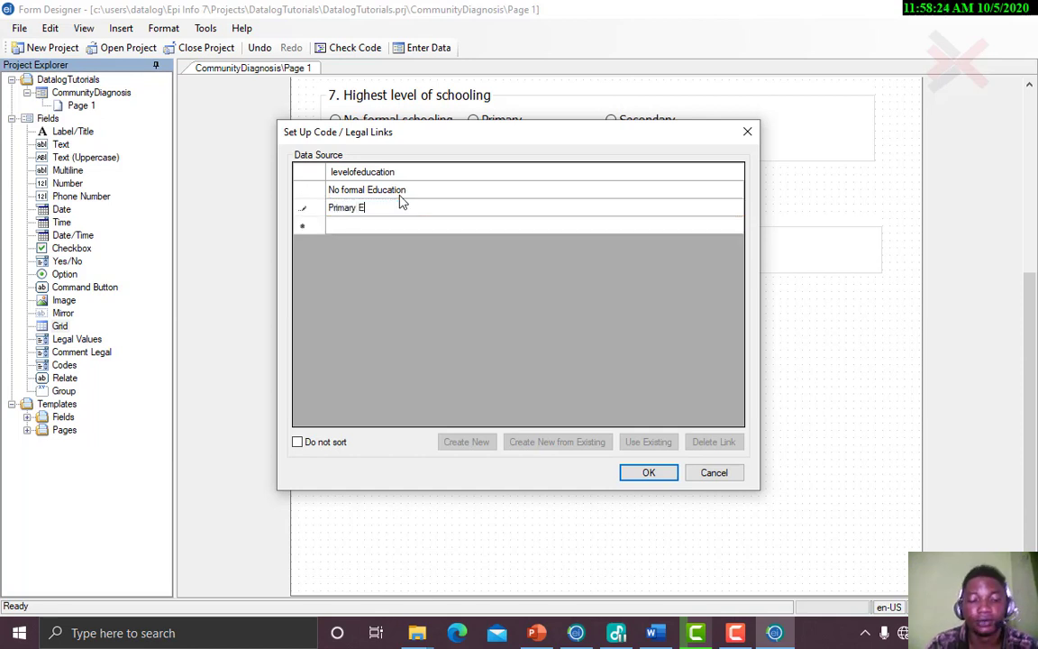
pyautogui.write('ducation')
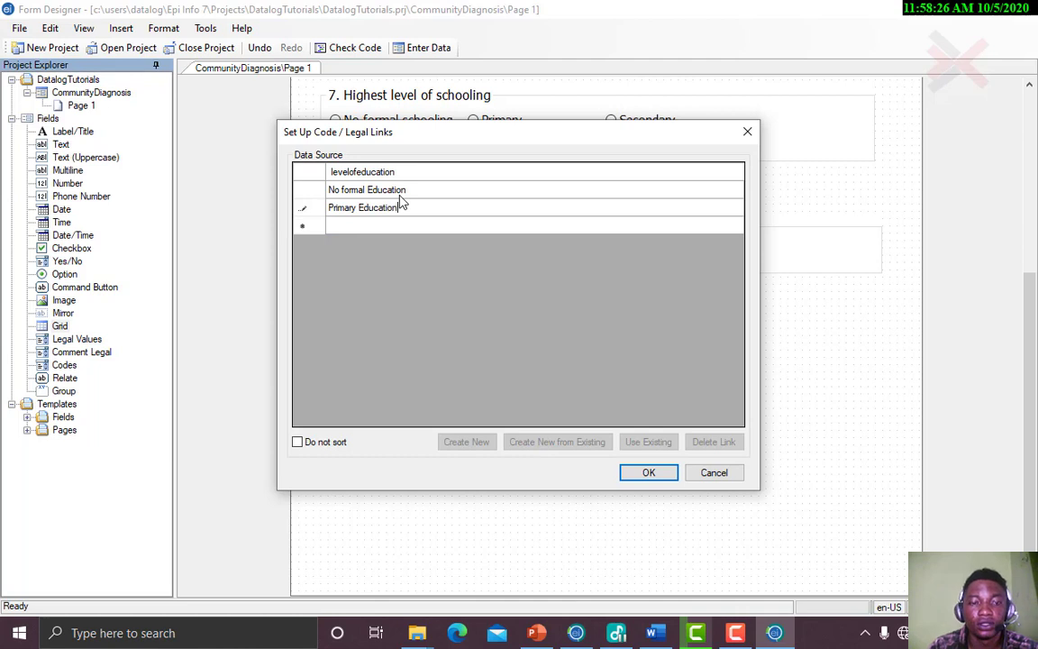
pyautogui.press('Return')
pyautogui.write('Seconda')
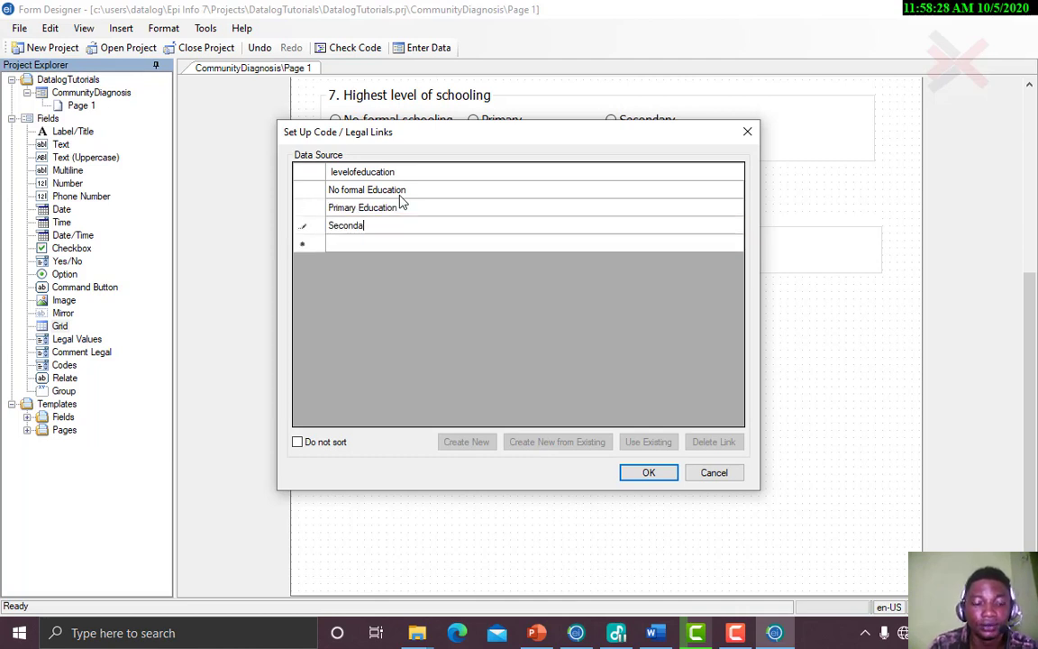
pyautogui.write('ry Educat')
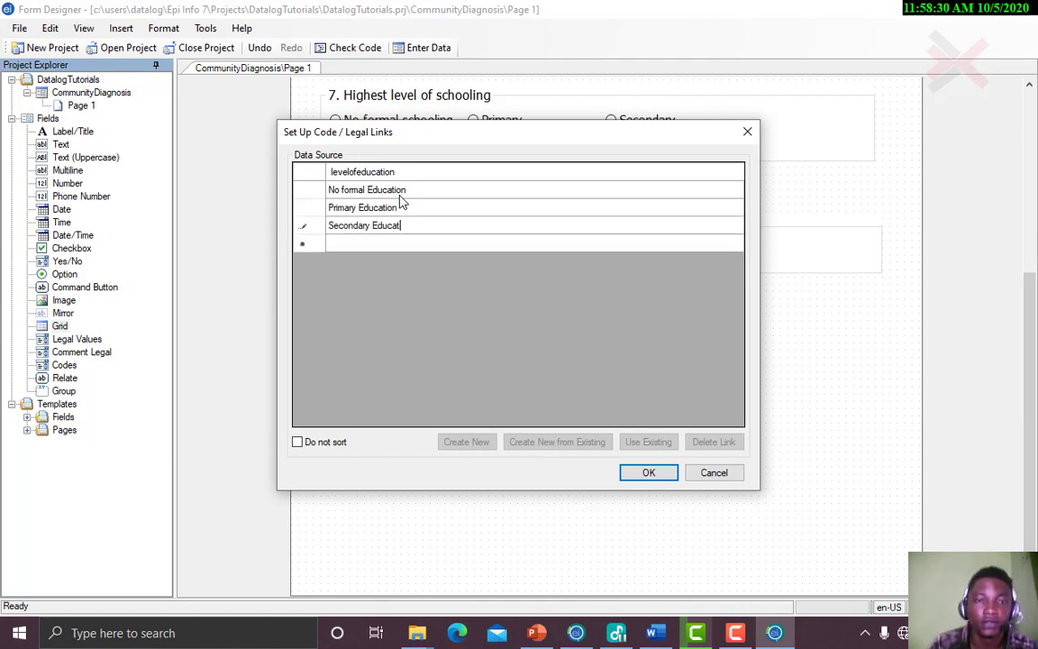
pyautogui.write('ion')
pyautogui.press('Return')
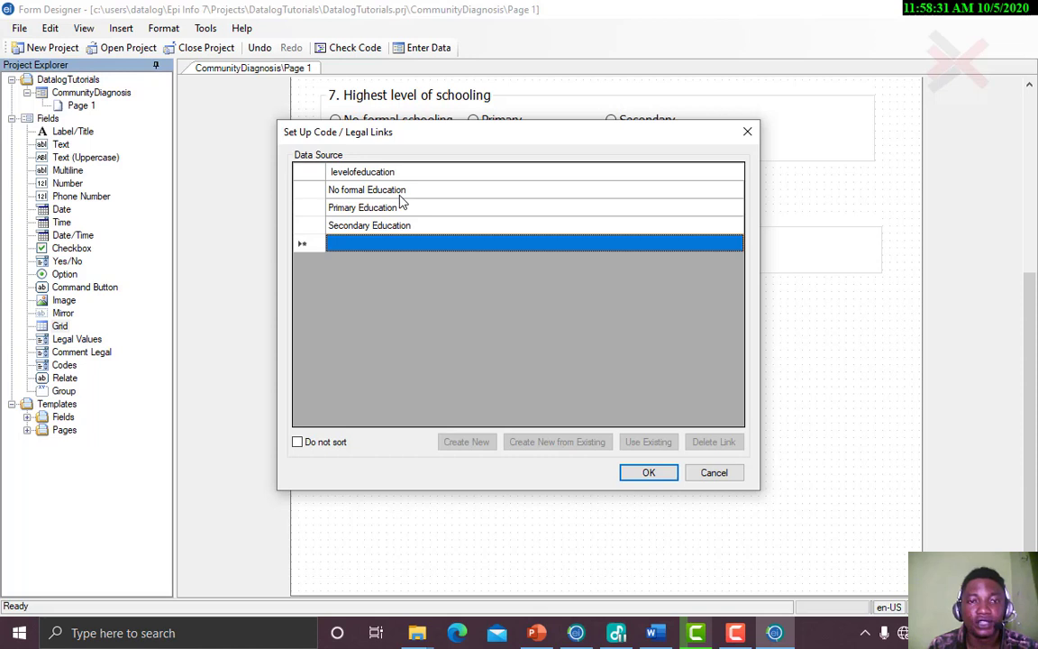
# Add Tertiary/University and Koranic edu. to the legal values list, accept it as data source and save the Level of education column
pyautogui.click(389, 252)
pyautogui.write('Tertiary/University')
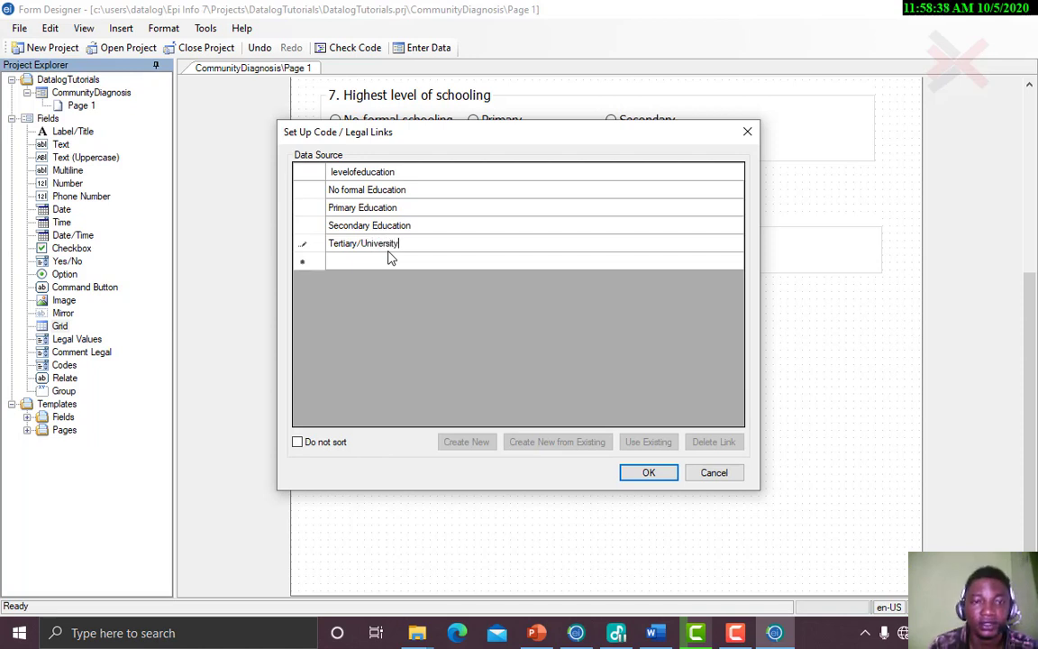
pyautogui.press('Return')
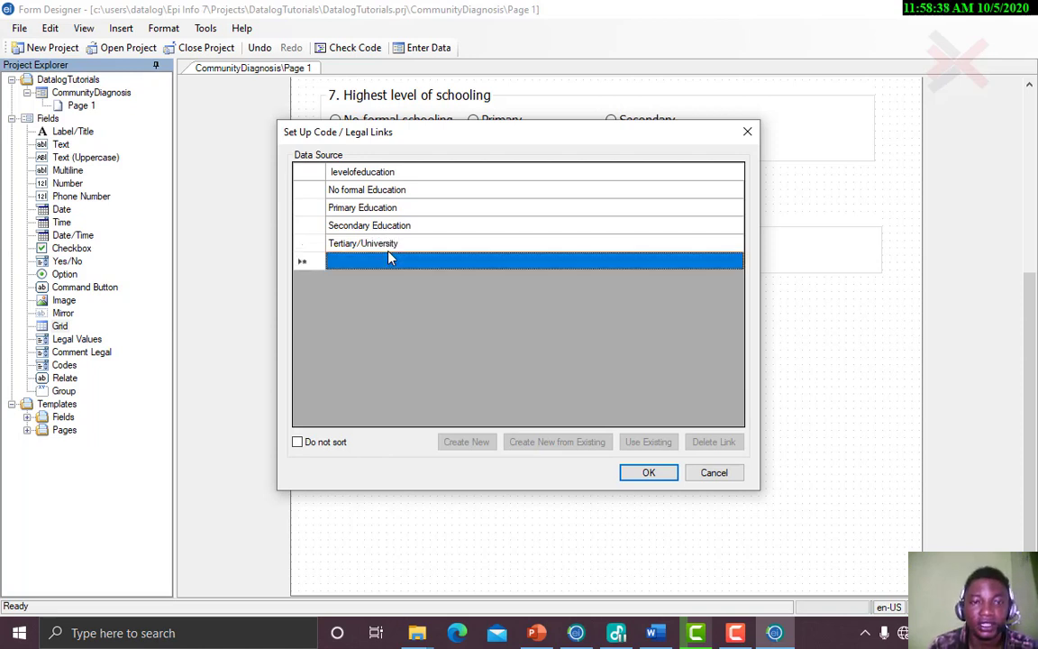
pyautogui.click(385, 261)
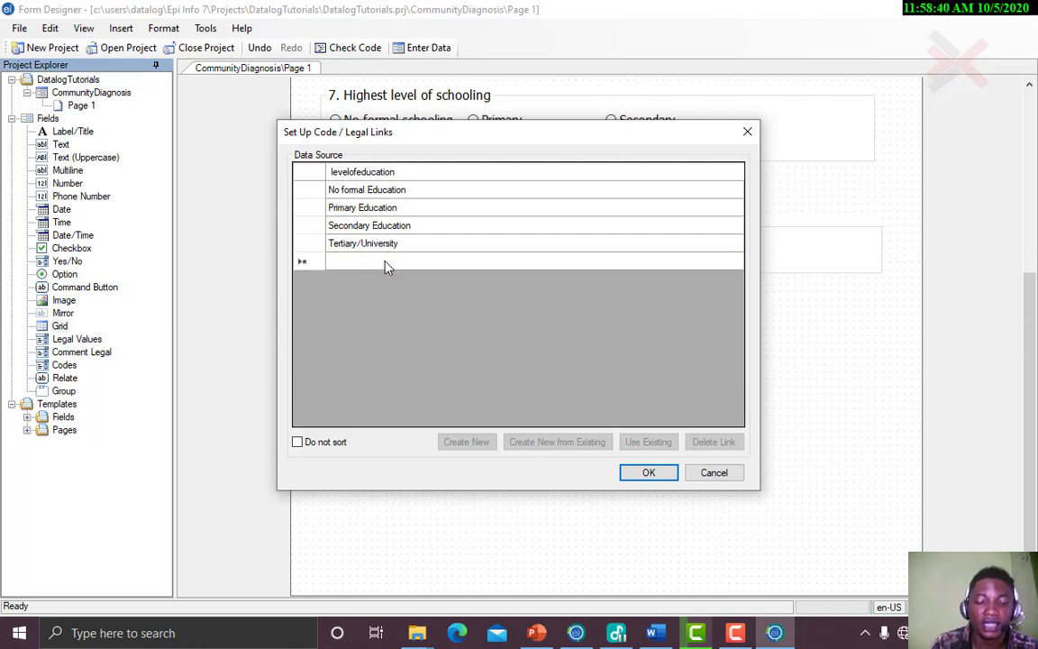
pyautogui.write('Koranic ')
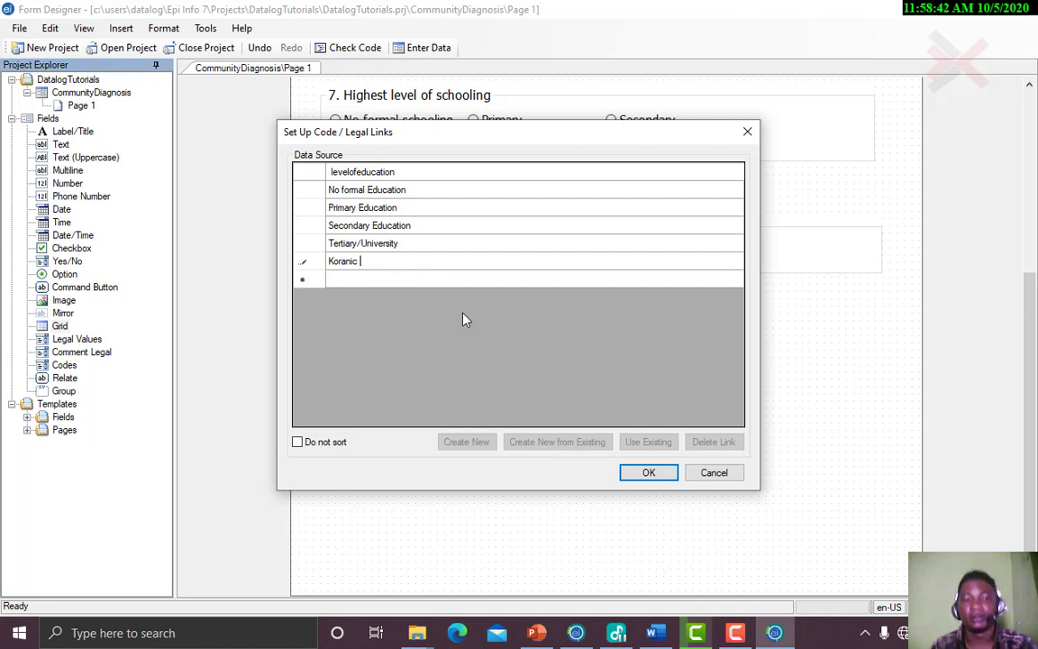
pyautogui.write('ed')
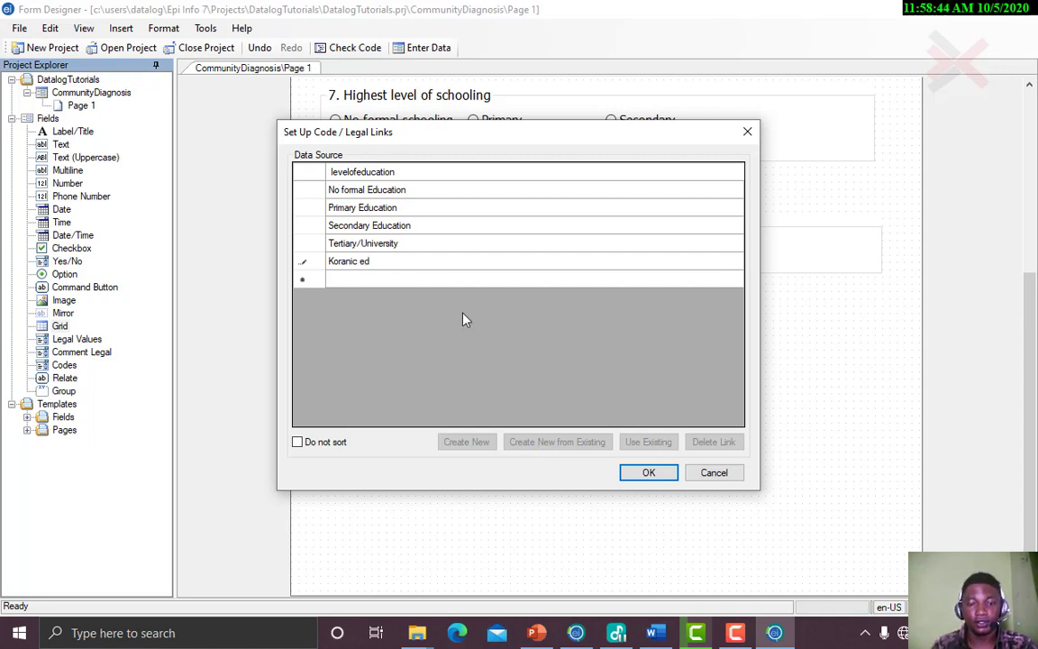
pyautogui.write('u.')
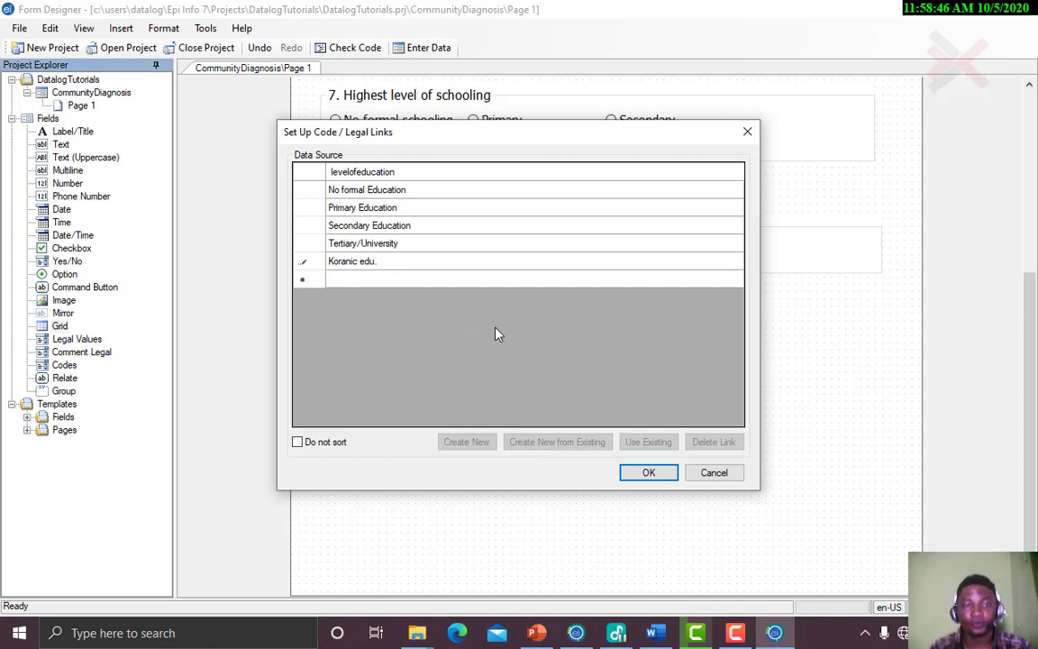
pyautogui.click(631, 482)
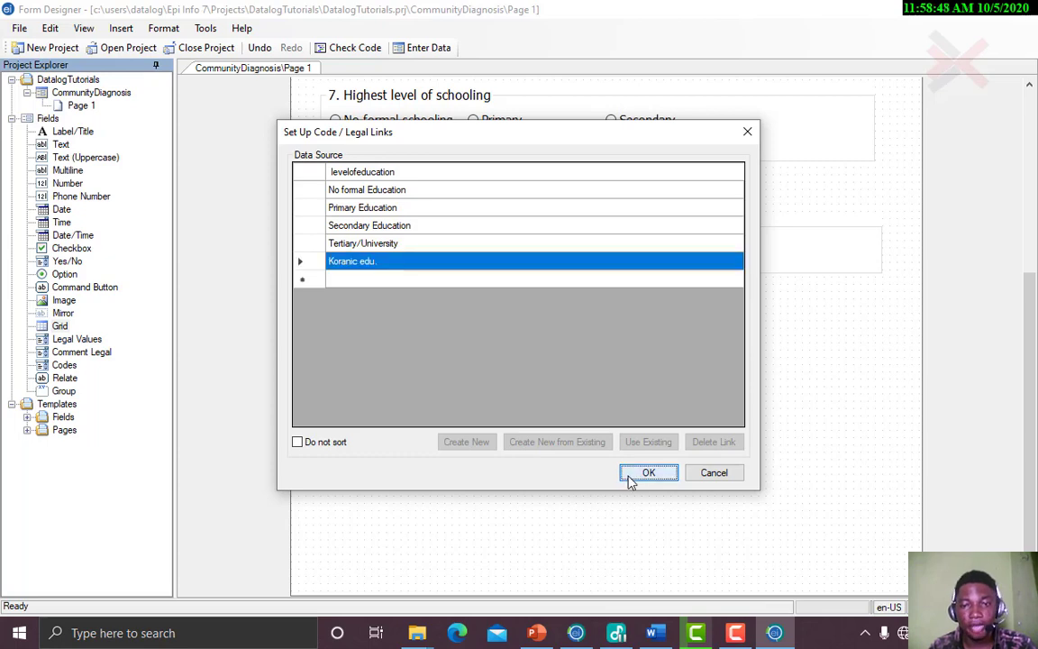
pyautogui.click(649, 474)
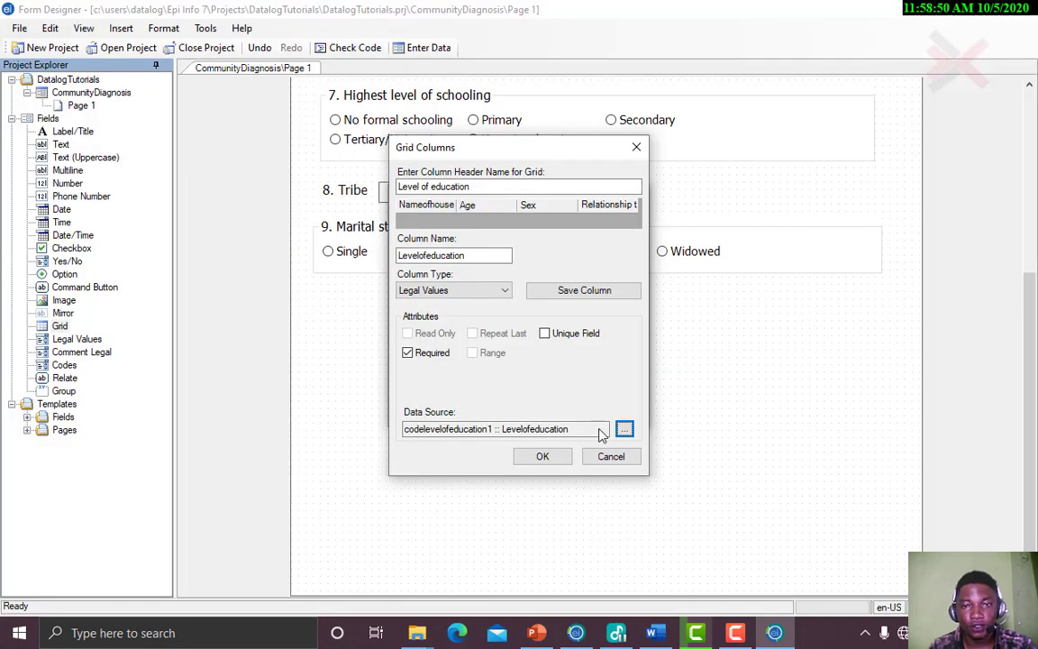
pyautogui.click(559, 300)
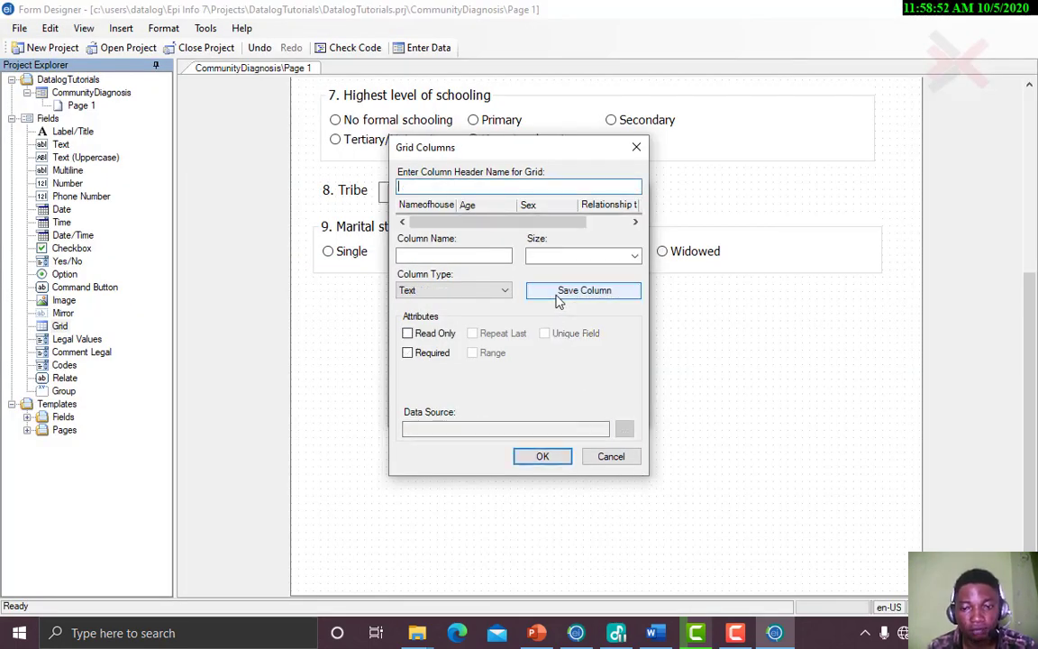
# Copy the heading "Contributing to family income" from the household table in the Word questionnaire and return to Form Designer
pyautogui.click(653, 634)
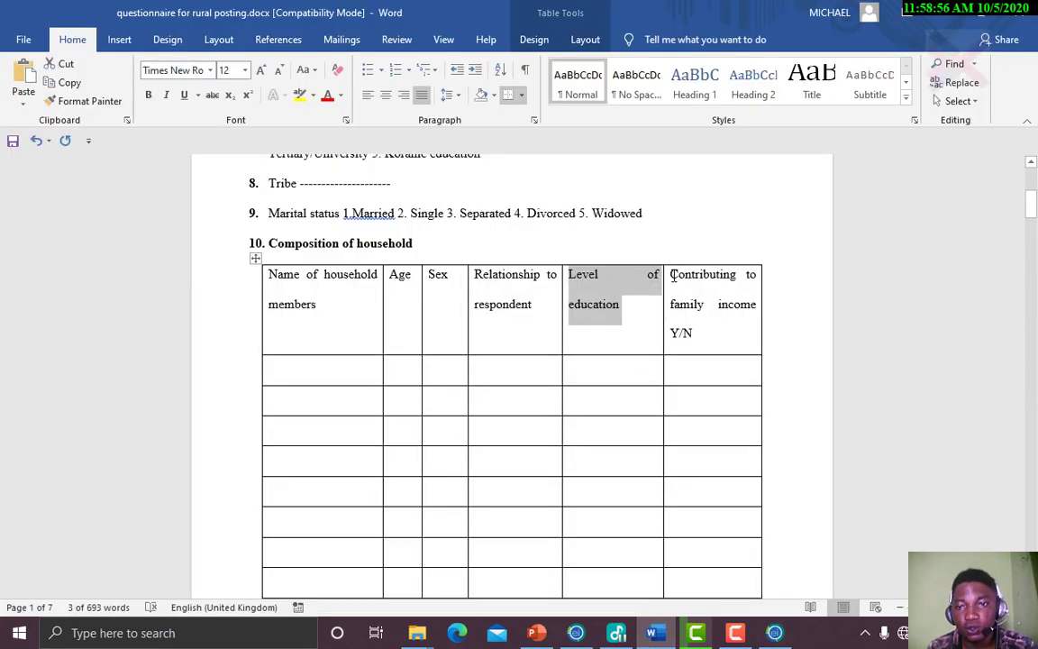
pyautogui.moveTo(671, 275); pyautogui.dragTo(752, 302)
pyautogui.hotkey('ctrl', 'c')
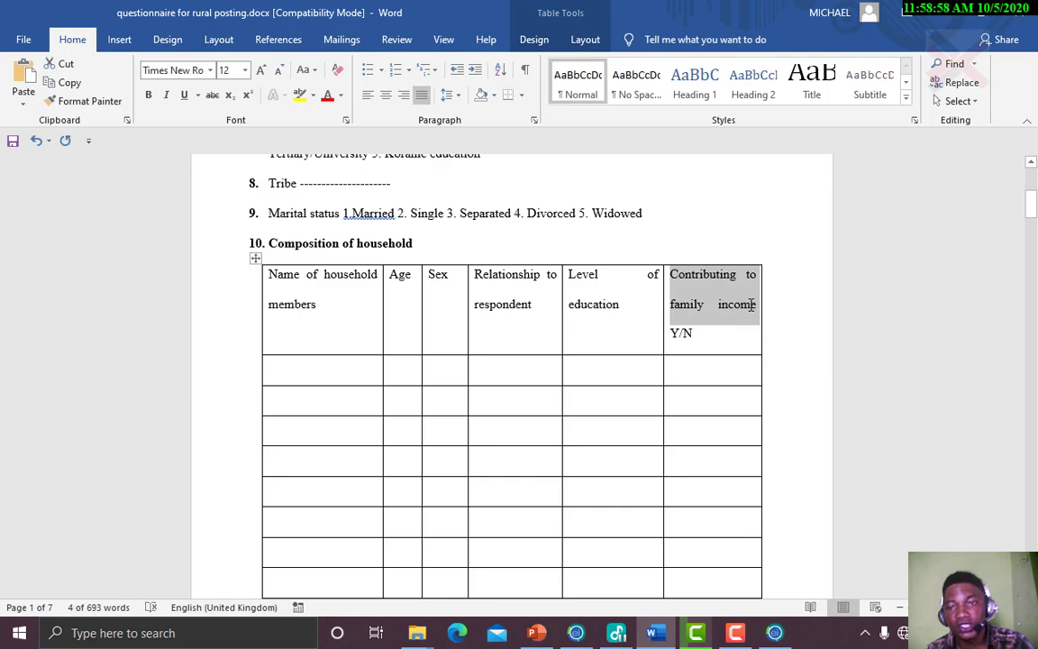
pyautogui.click(773, 632)
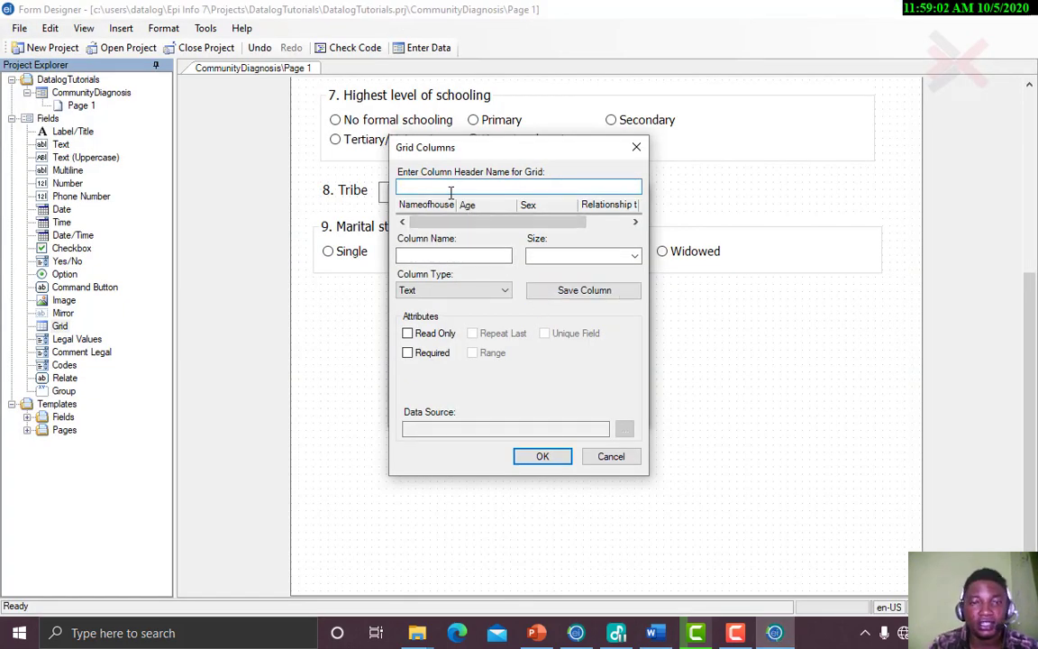
# Define and save the grid column with header "Contributing to family income" and name Contributingtofamilyincome, as a required Yes/No column
pyautogui.hotkey('ctrl', 'v')
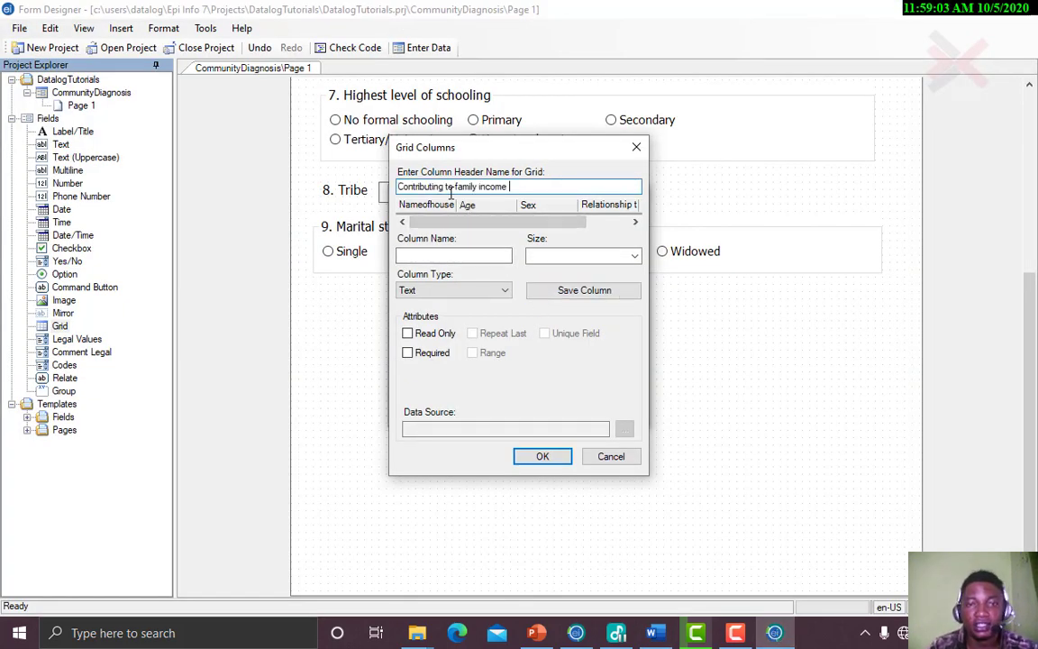
pyautogui.click(443, 255)
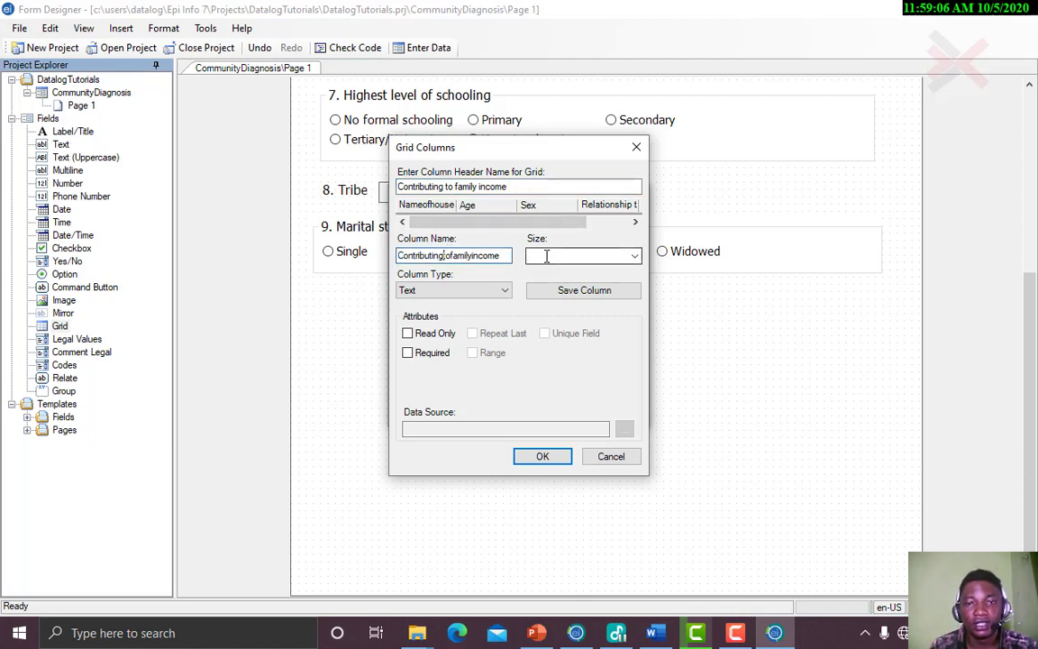
pyautogui.click(635, 256)
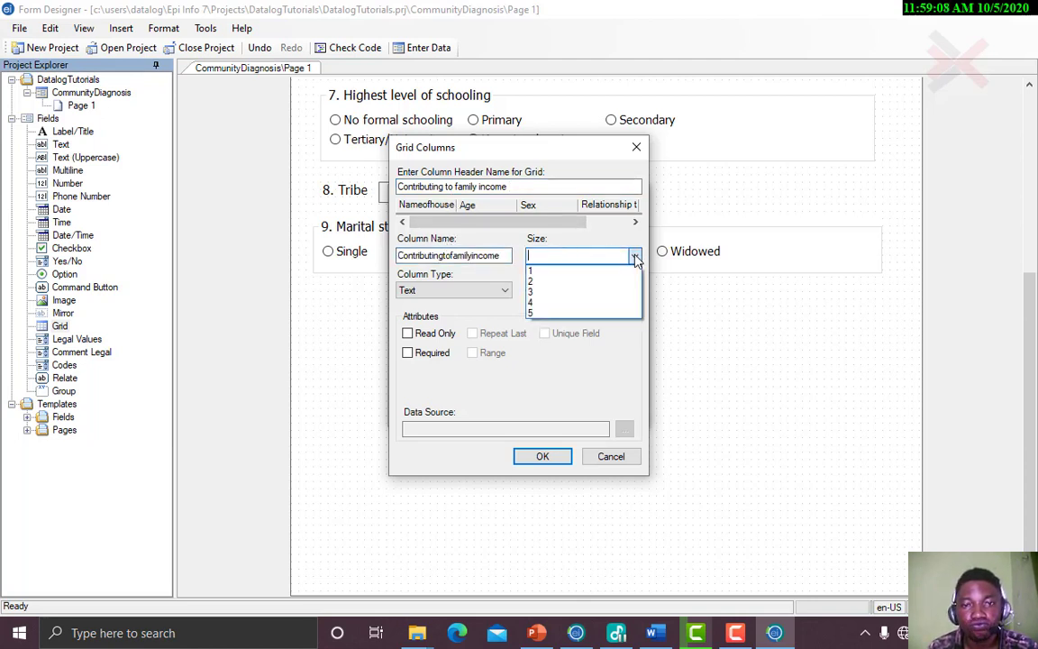
pyautogui.write('1')
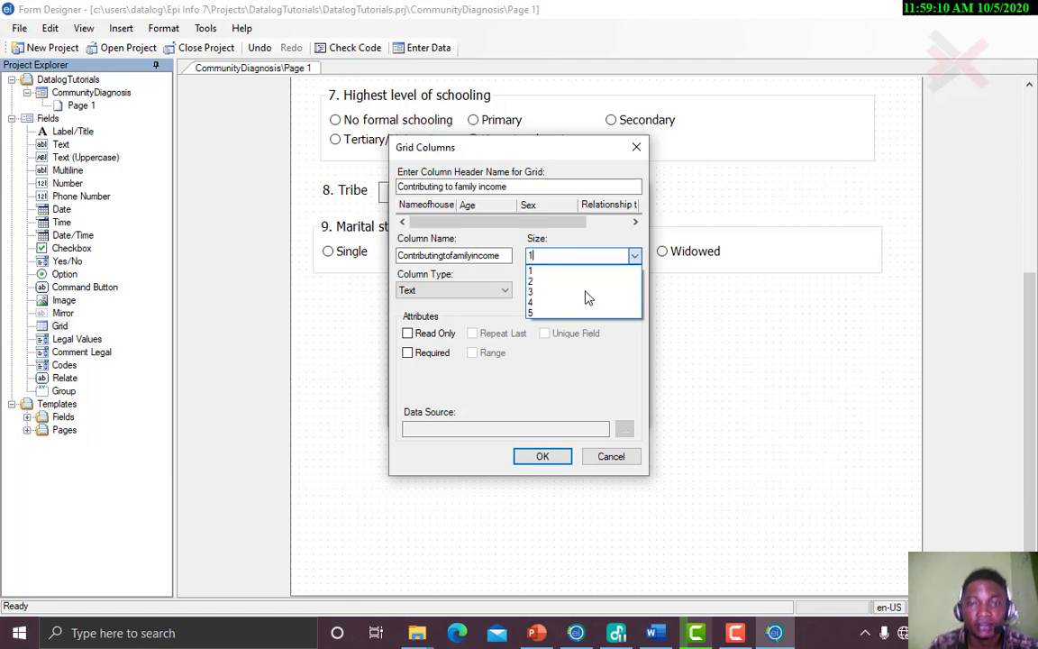
pyautogui.write('0')
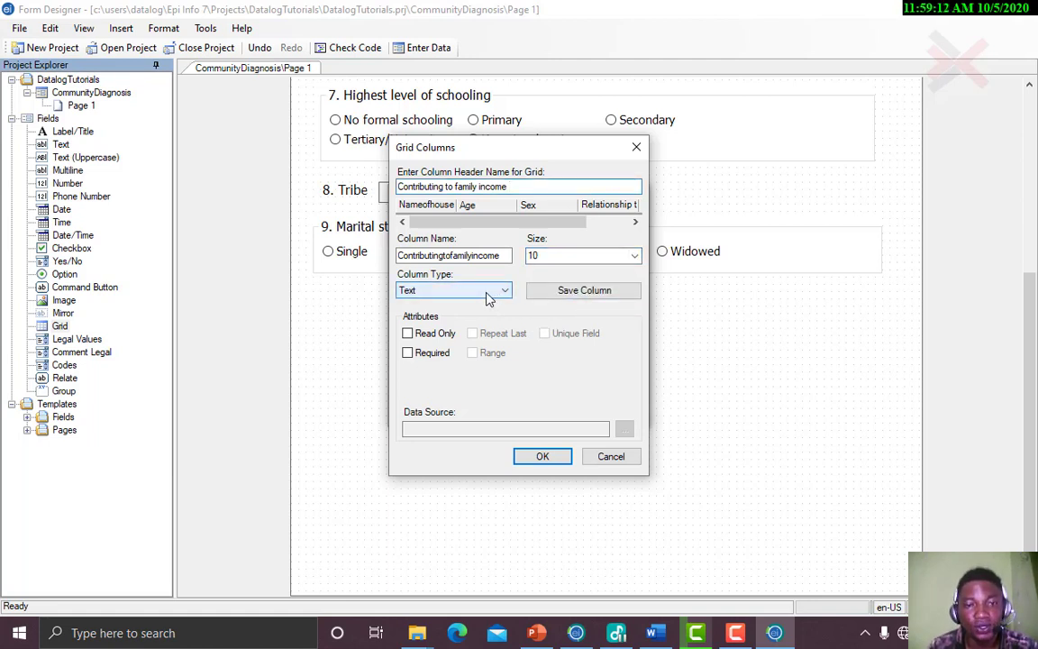
pyautogui.click(488, 292)
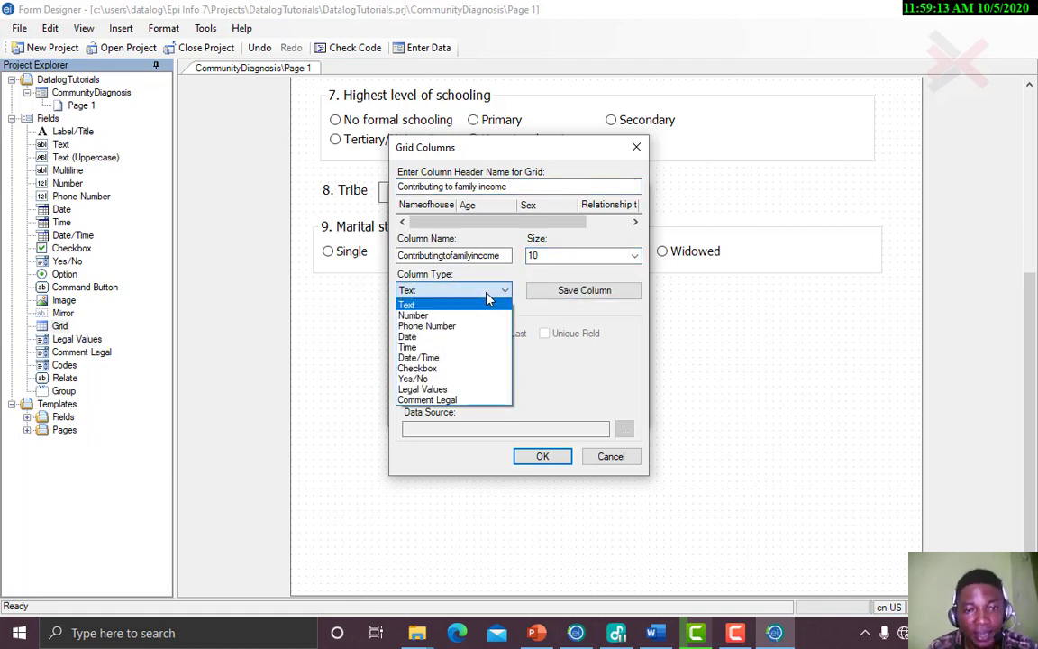
pyautogui.click(453, 381)
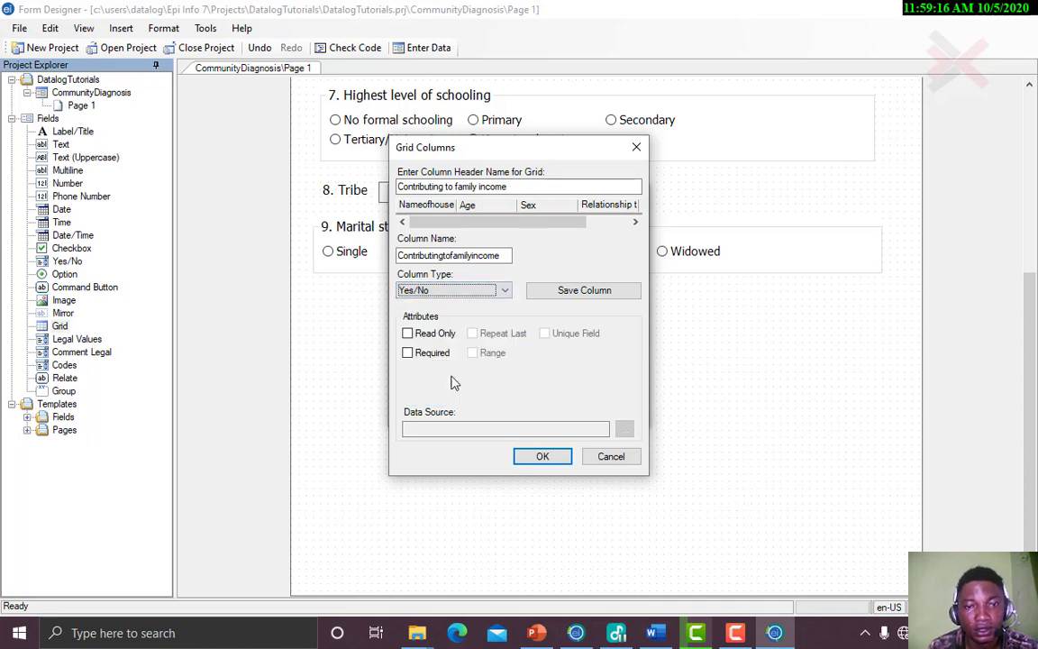
pyautogui.click(438, 354)
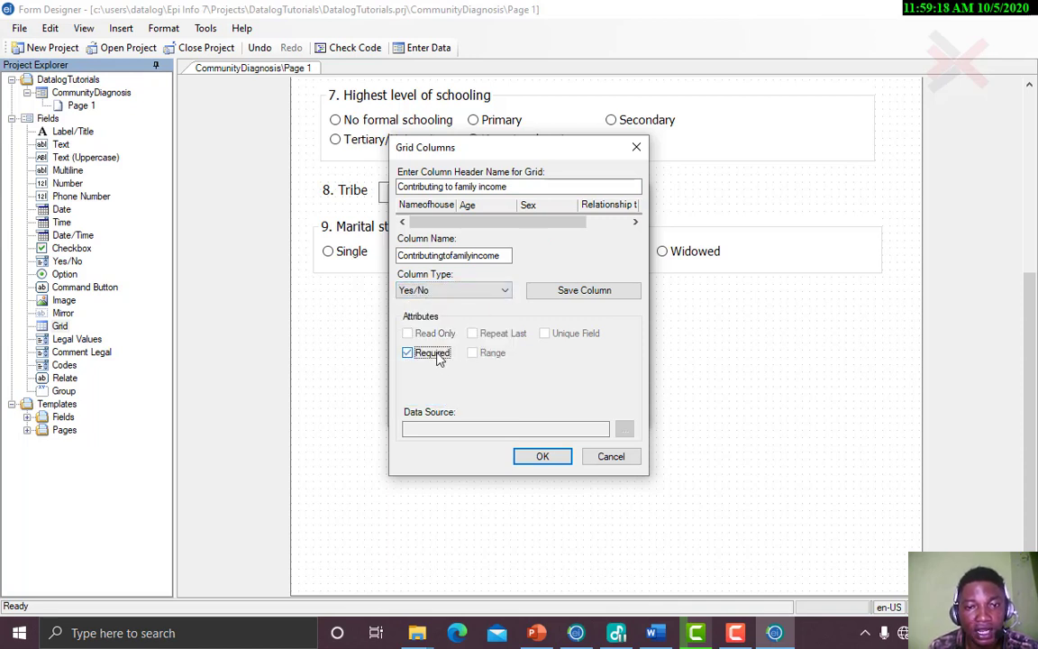
pyautogui.click(541, 457)
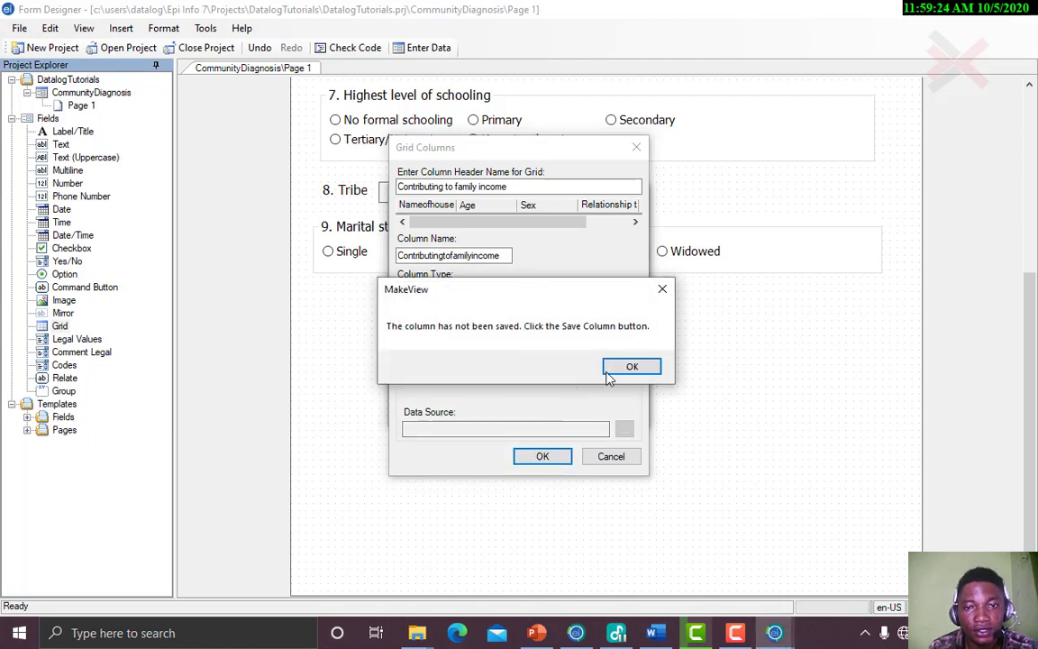
pyautogui.click(630, 367)
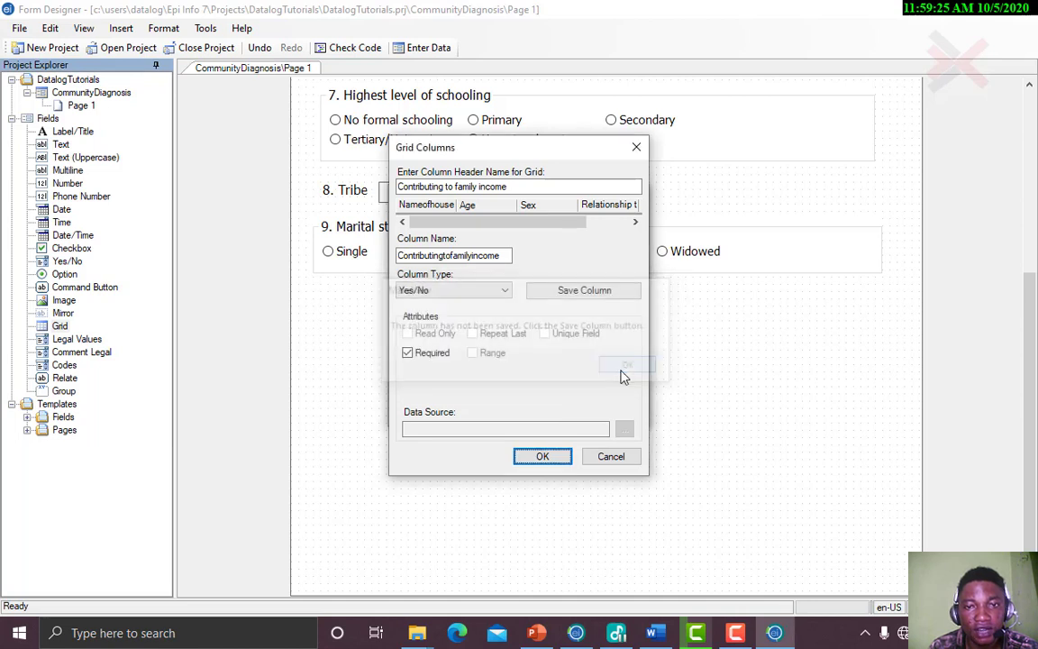
pyautogui.click(568, 292)
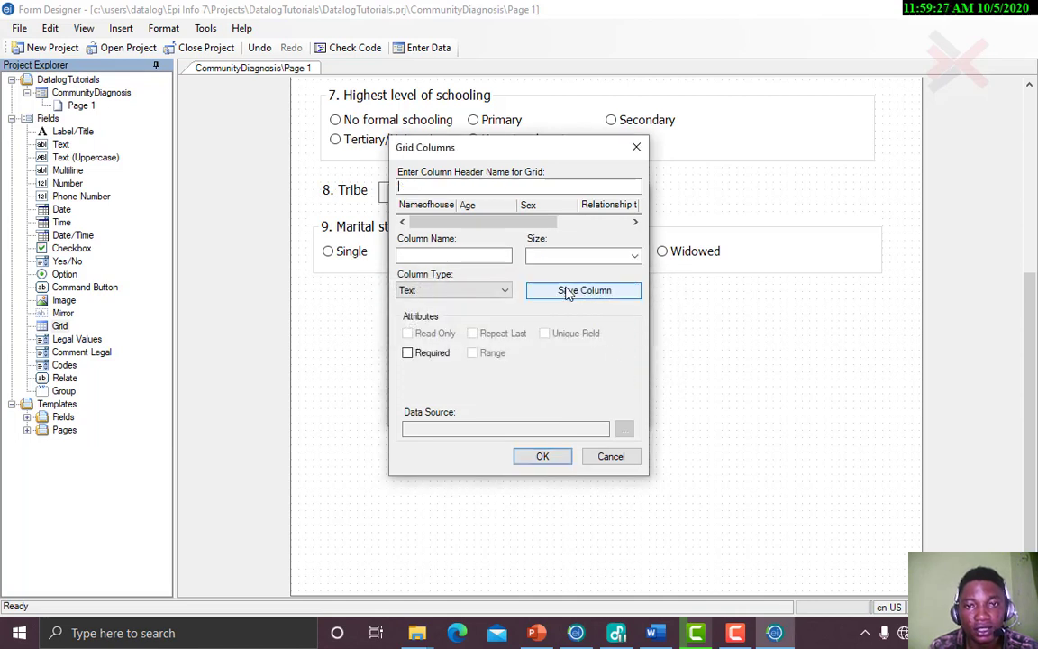
# Check the grid's column list through to the last column, then accept the columns and the "10. Composition of household" grid field
pyautogui.click(635, 222)
pyautogui.click(636, 223)
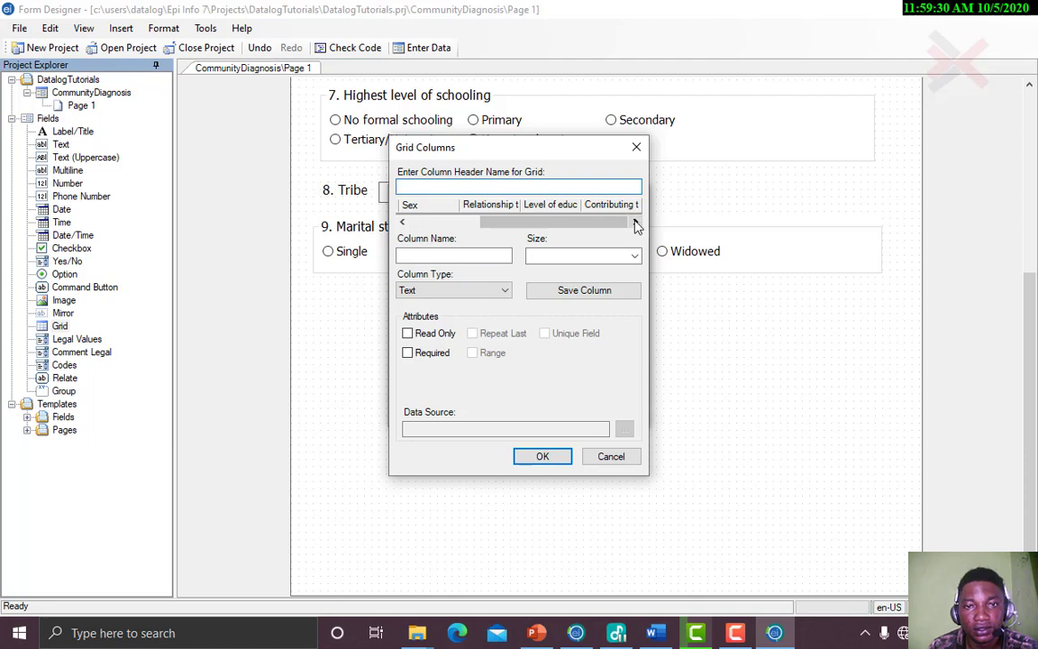
pyautogui.moveTo(595, 223); pyautogui.dragTo(482, 223)
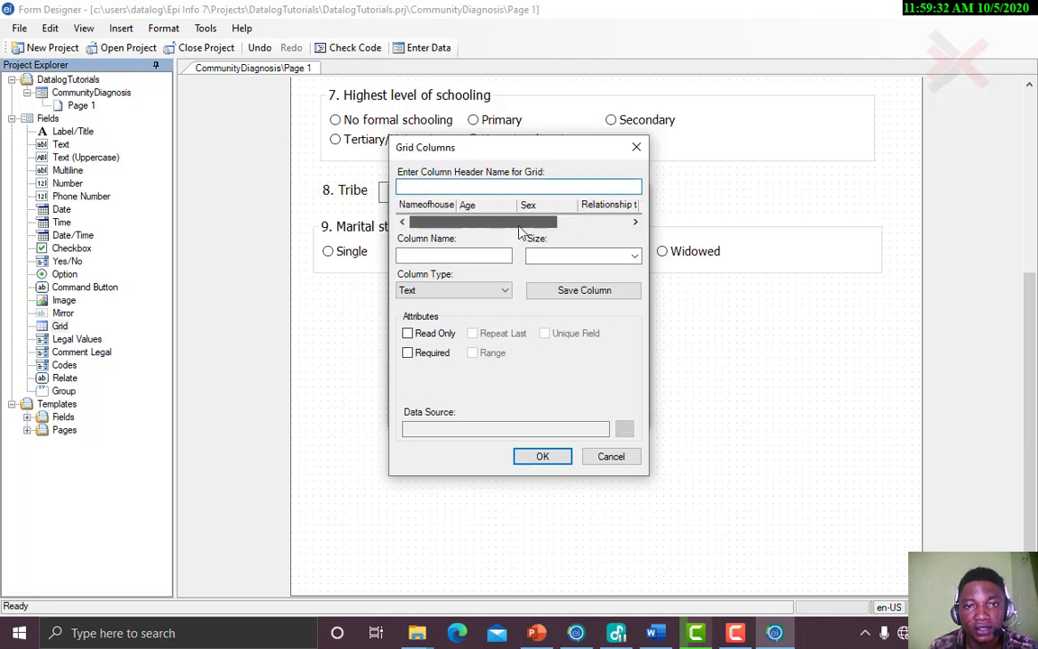
pyautogui.moveTo(590, 243); pyautogui.dragTo(623, 250)
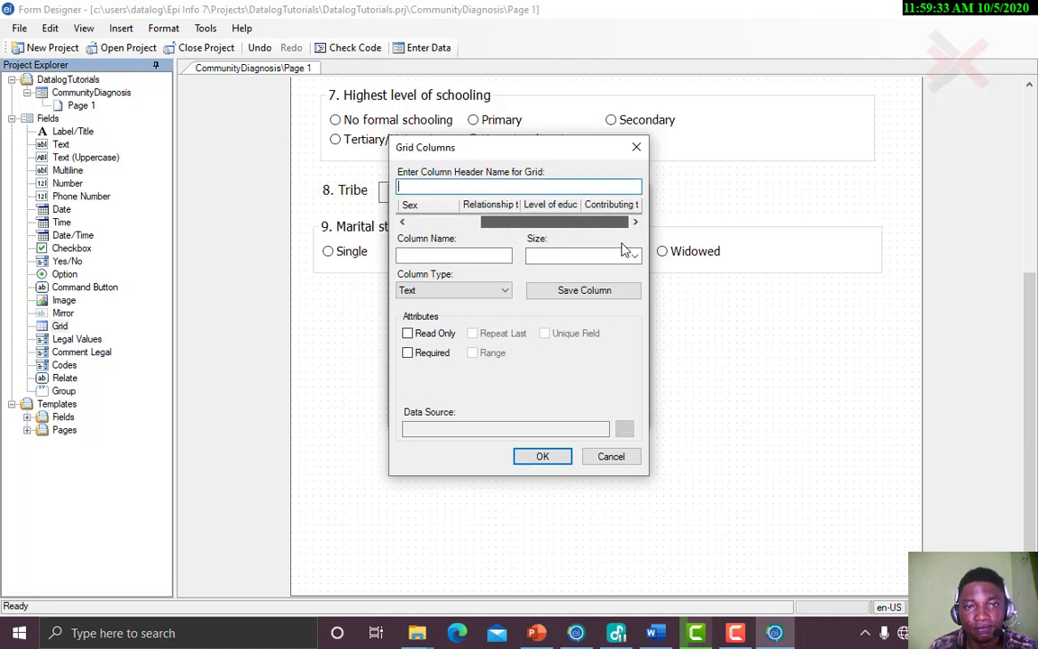
pyautogui.click(537, 455)
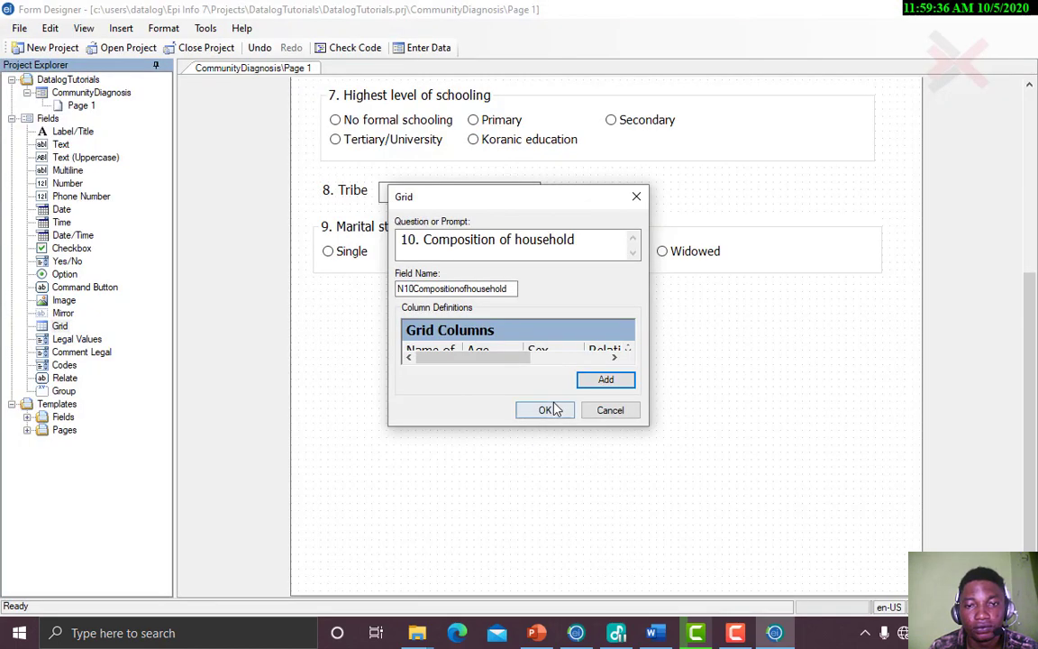
pyautogui.click(546, 411)
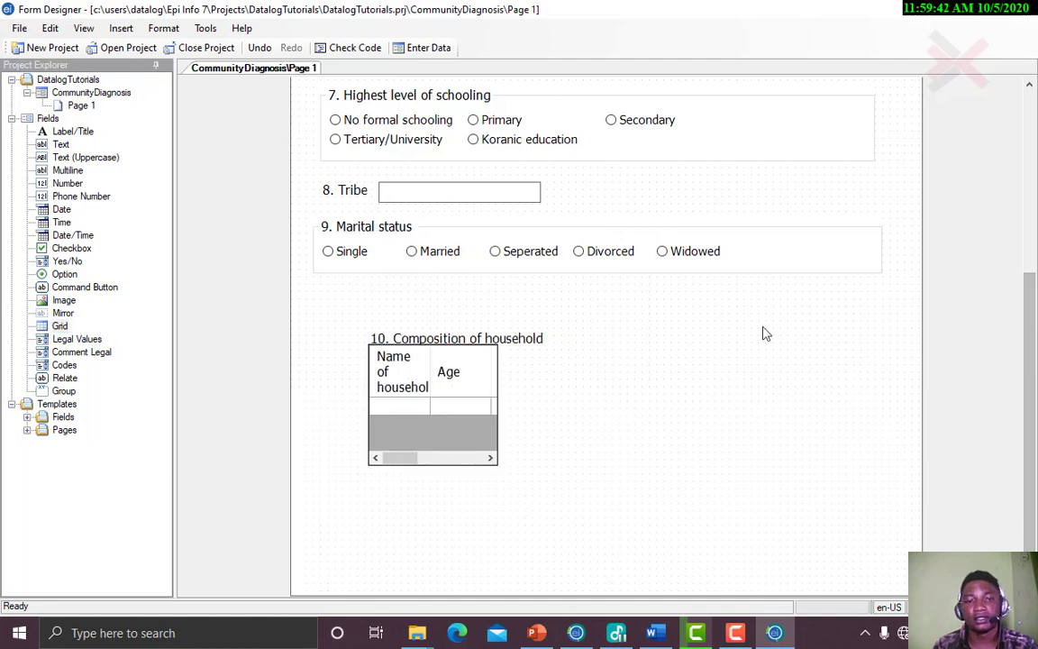
# Move the Composition of household grid up to just below question 9, lined up with the Marital status group's left edge
pyautogui.click(470, 332)
pyautogui.moveTo(470, 331); pyautogui.dragTo(438, 348)
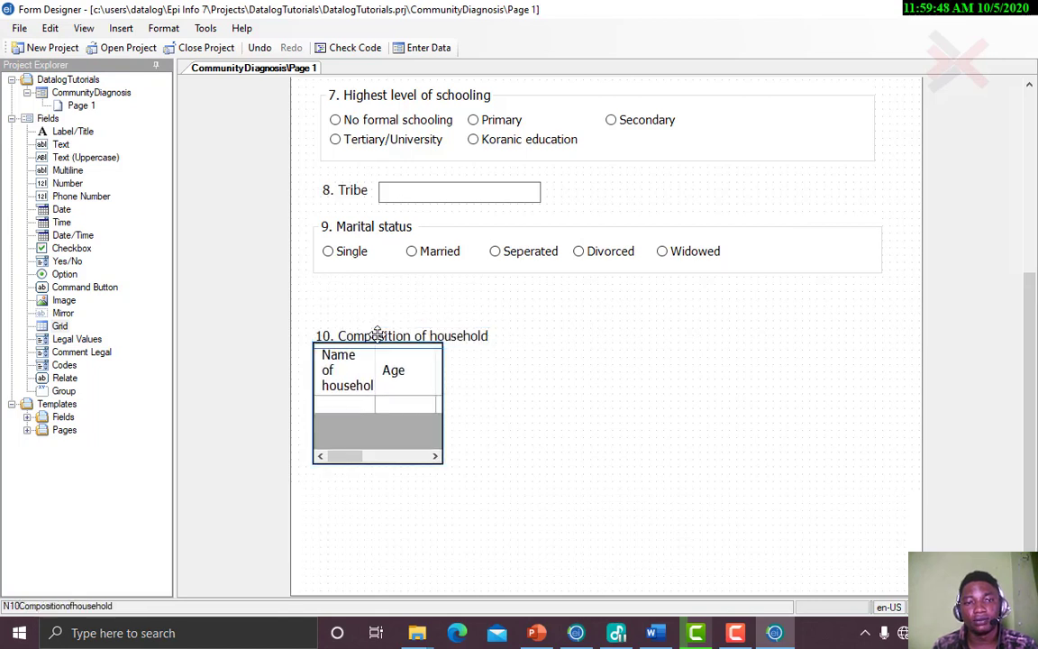
pyautogui.moveTo(378, 331); pyautogui.dragTo(382, 304)
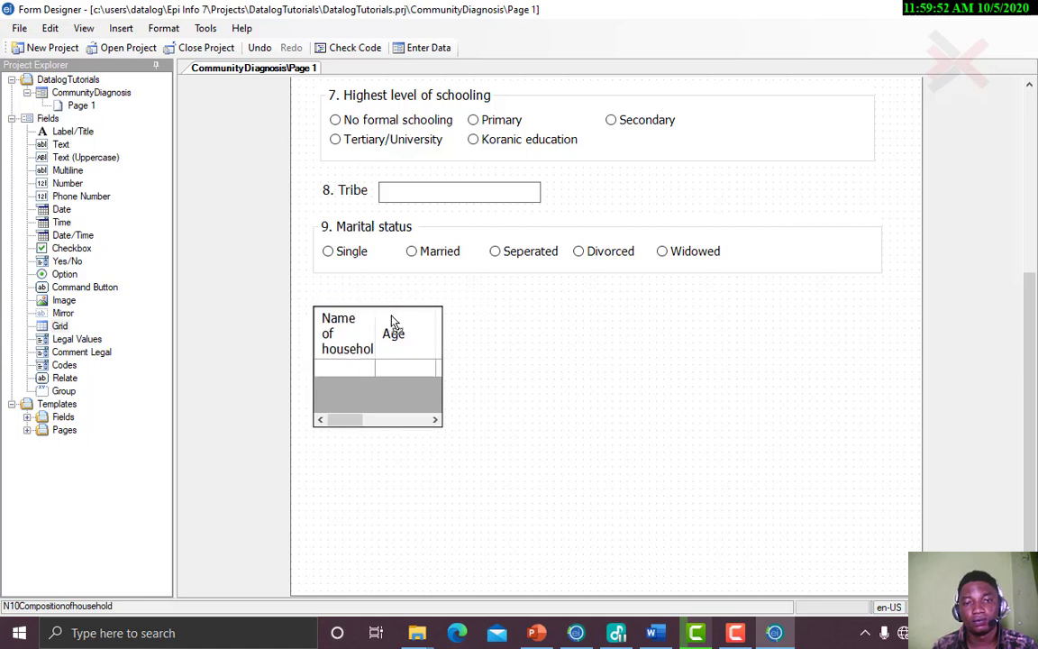
# Widen the household grid to about the width of the Marital status group and shift it together with its label slightly up and left
pyautogui.click(438, 348)
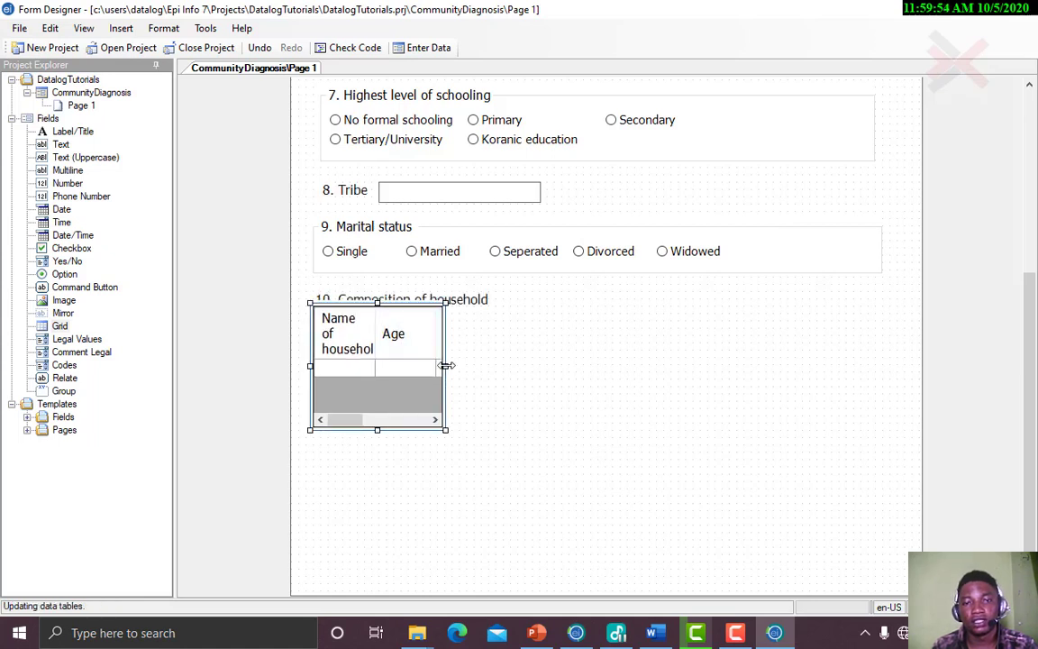
pyautogui.click(446, 366)
pyautogui.click(441, 366)
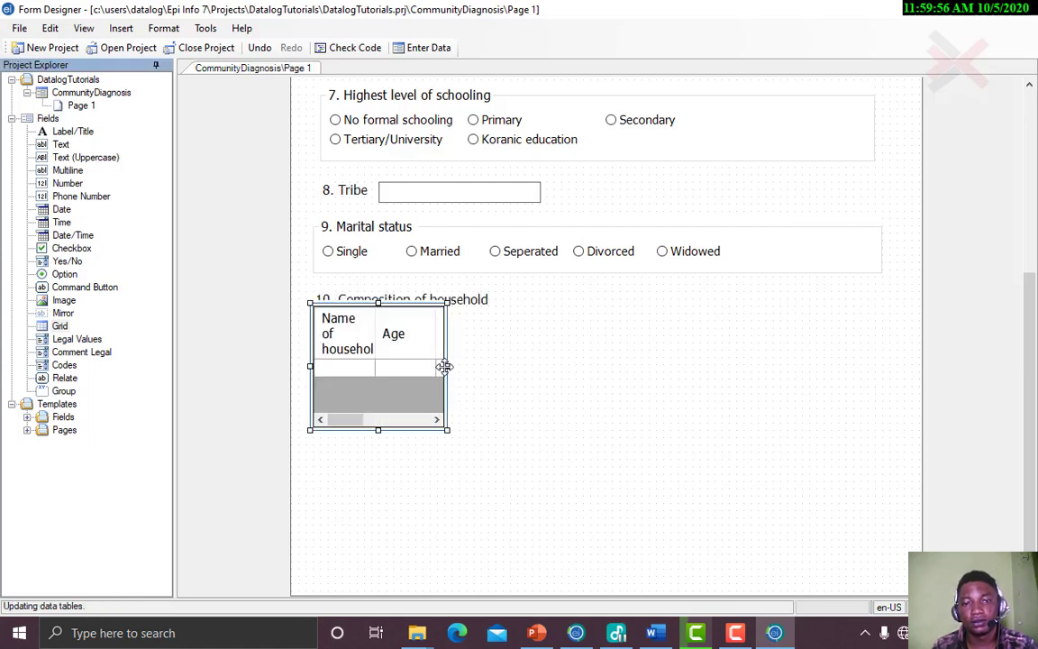
pyautogui.moveTo(447, 366); pyautogui.dragTo(481, 368)
pyautogui.moveTo(535, 389); pyautogui.dragTo(895, 420)
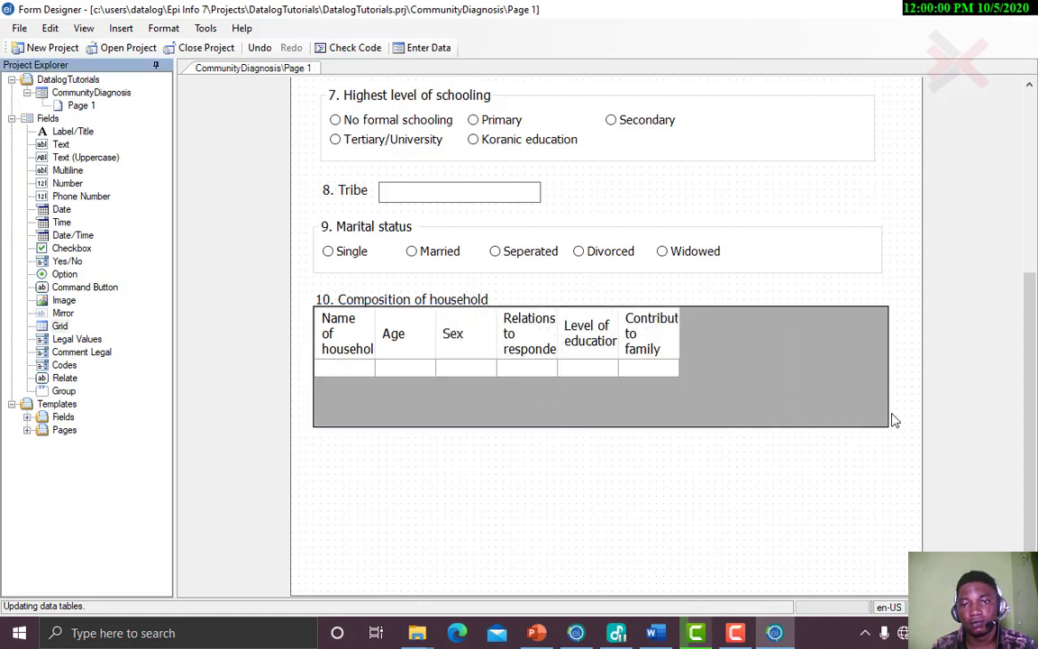
pyautogui.click(631, 341)
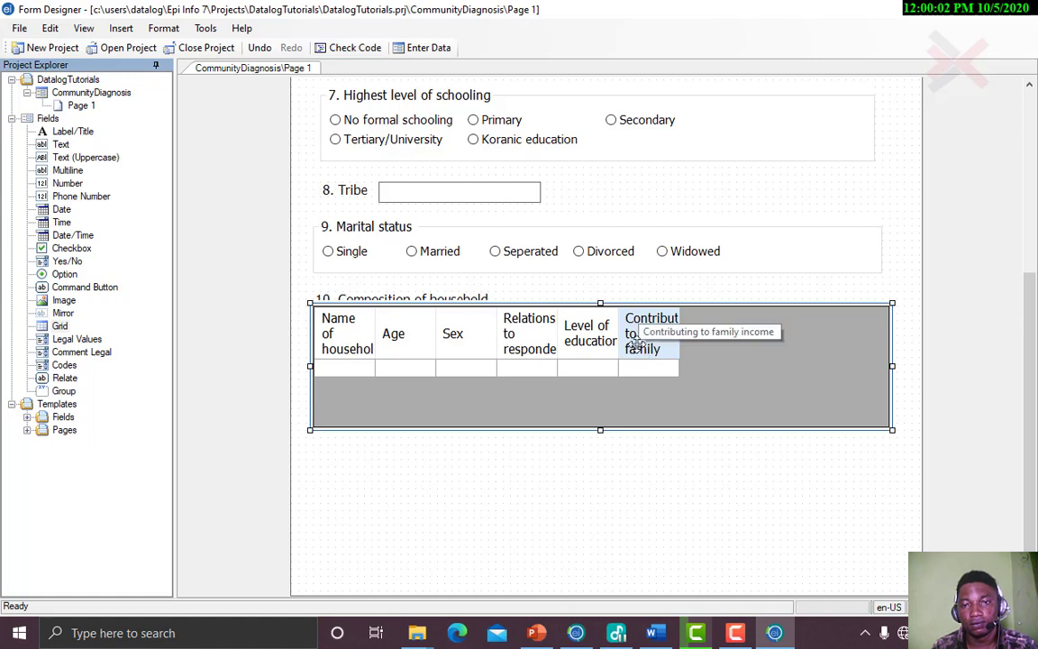
pyautogui.moveTo(446, 298); pyautogui.dragTo(440, 287)
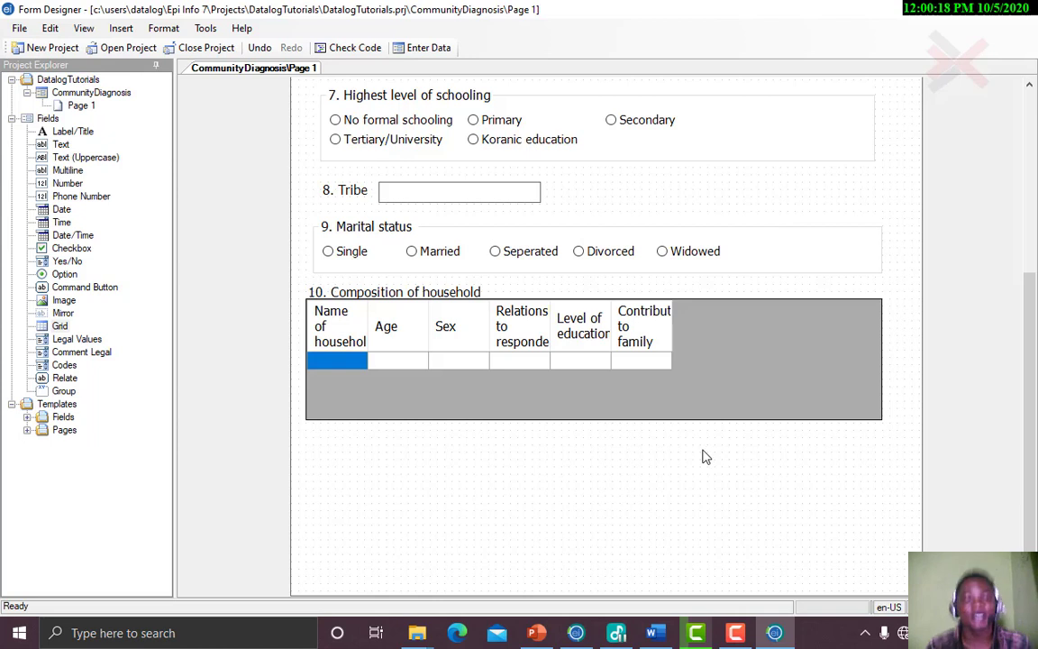
# Shrink the household grid so it ends just under its single entry row and at the edge of its last column
pyautogui.click(695, 398)
pyautogui.click(601, 434)
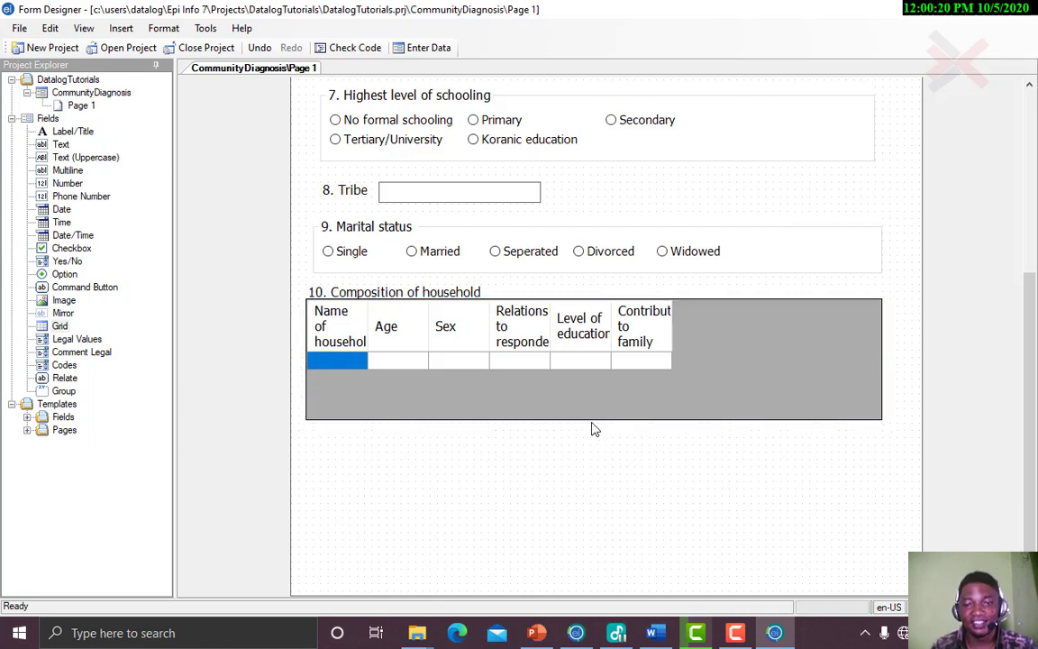
pyautogui.click(594, 420)
pyautogui.moveTo(593, 422); pyautogui.dragTo(598, 377)
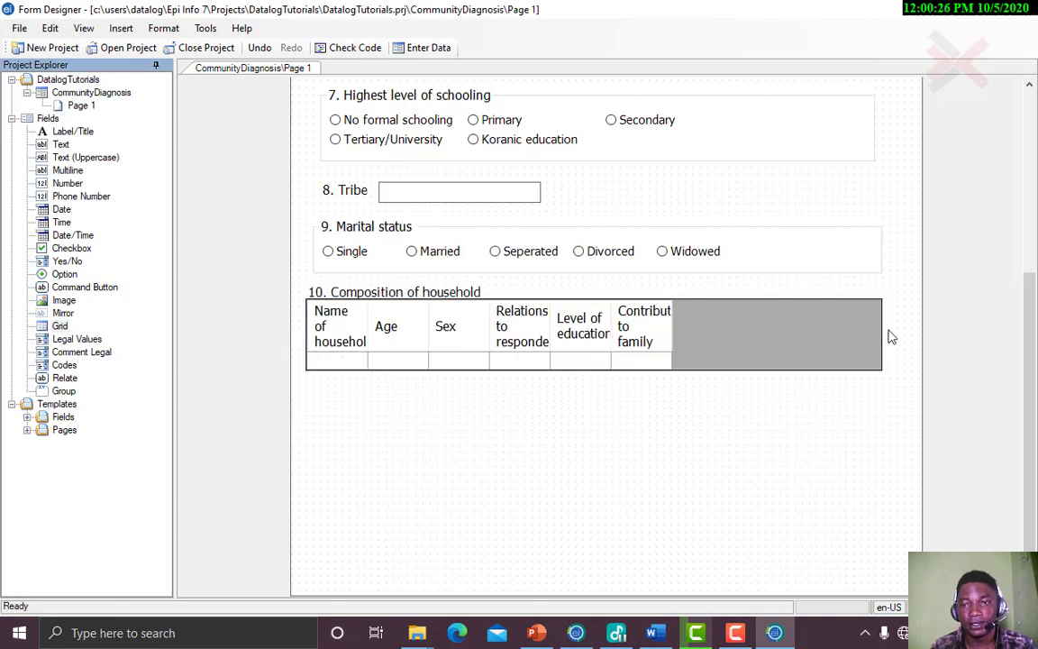
pyautogui.moveTo(883, 337); pyautogui.dragTo(675, 343)
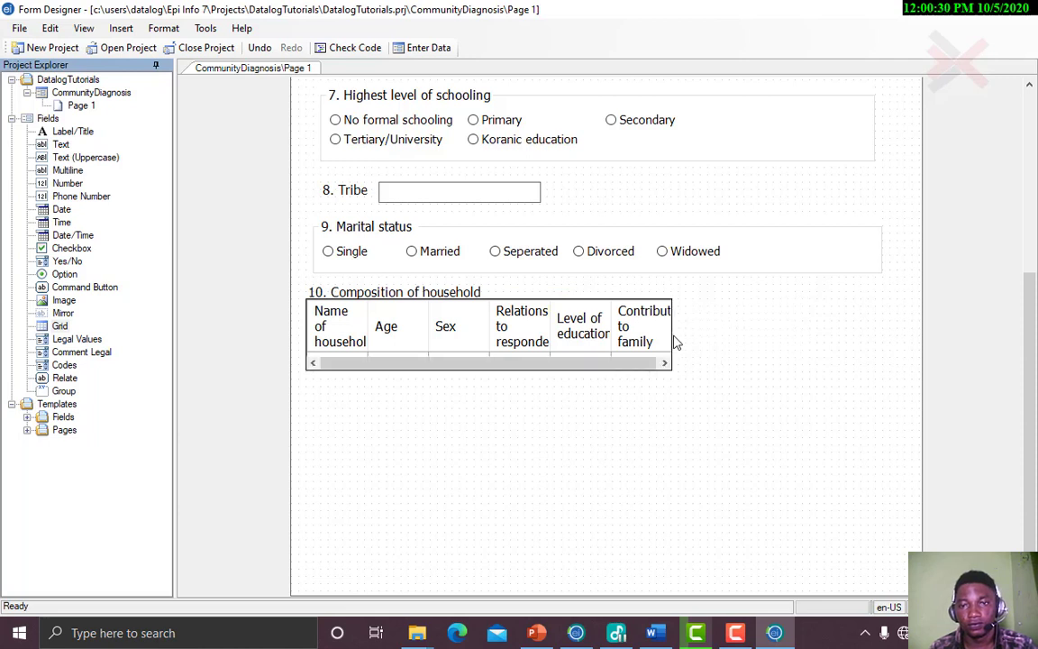
pyautogui.click(630, 359)
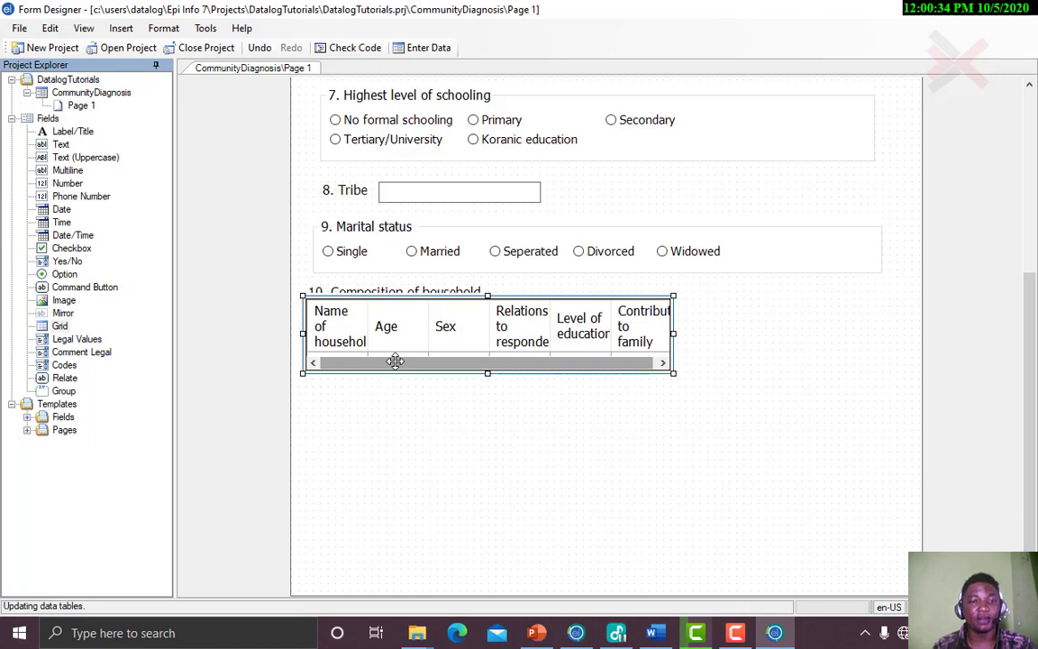
pyautogui.click(341, 377)
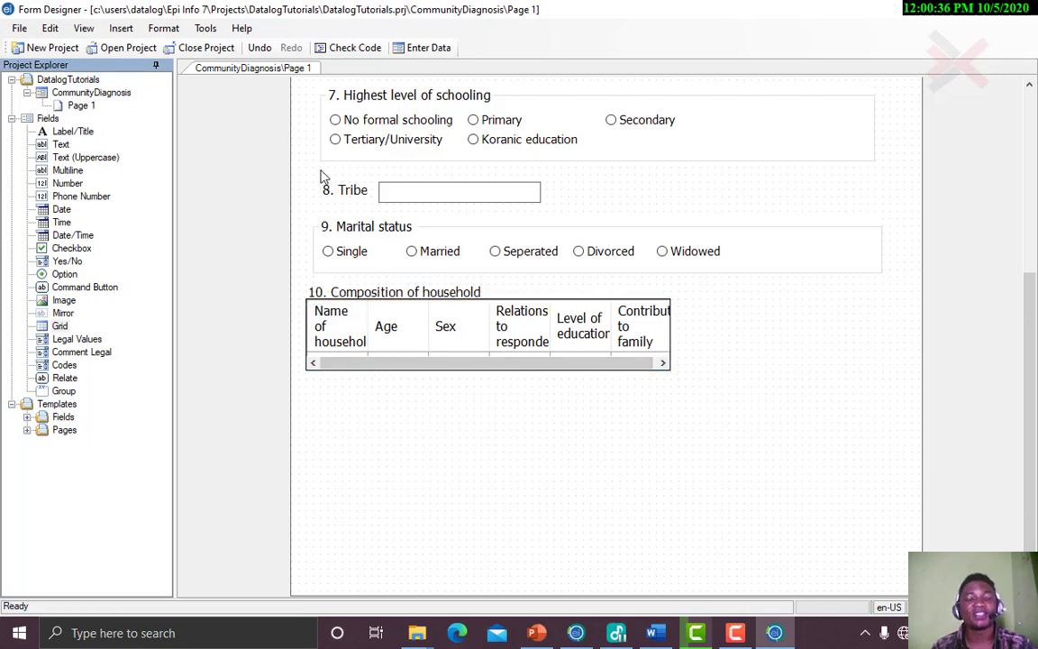
pyautogui.click(347, 262)
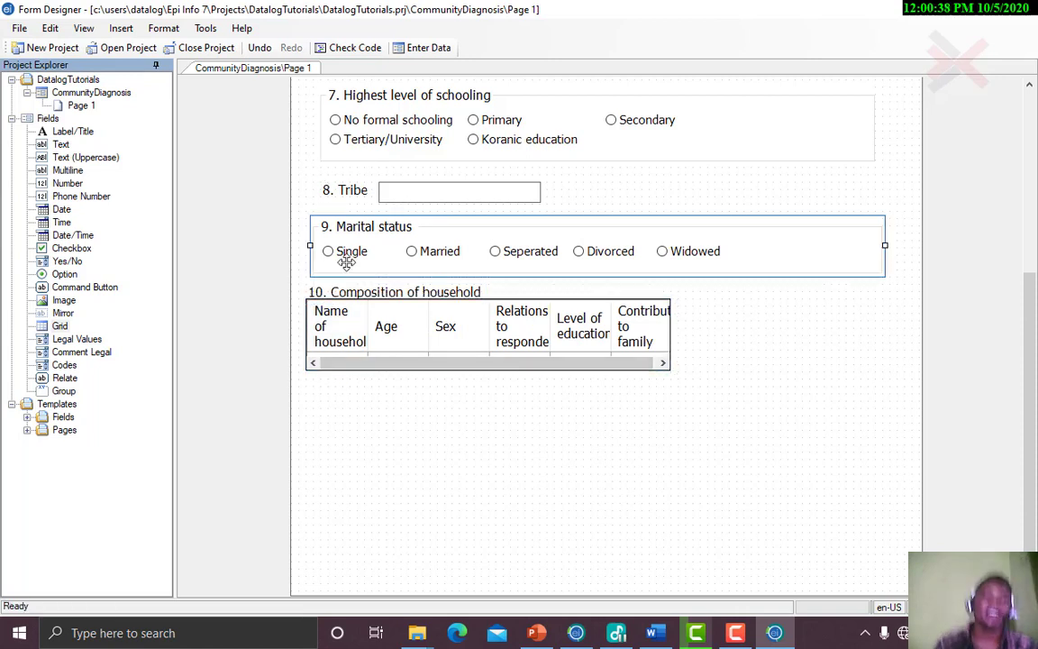
pyautogui.click(342, 154)
pyautogui.click(478, 441)
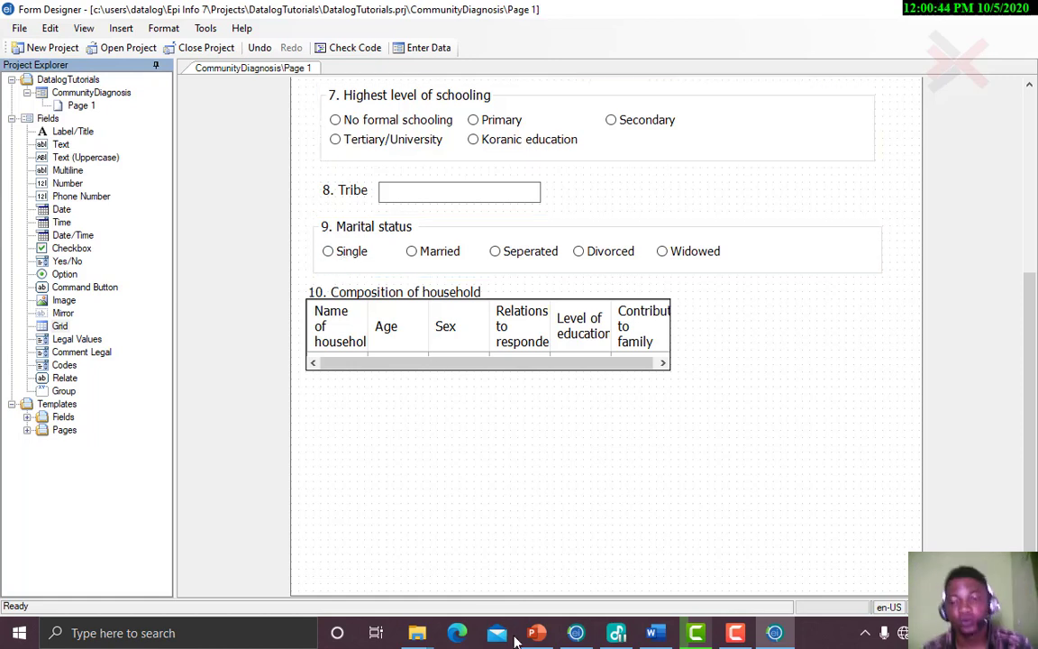
# Copy the question text "11. How many rooms are there in this house" from the Word questionnaire and return to Form Designer
pyautogui.click(655, 632)
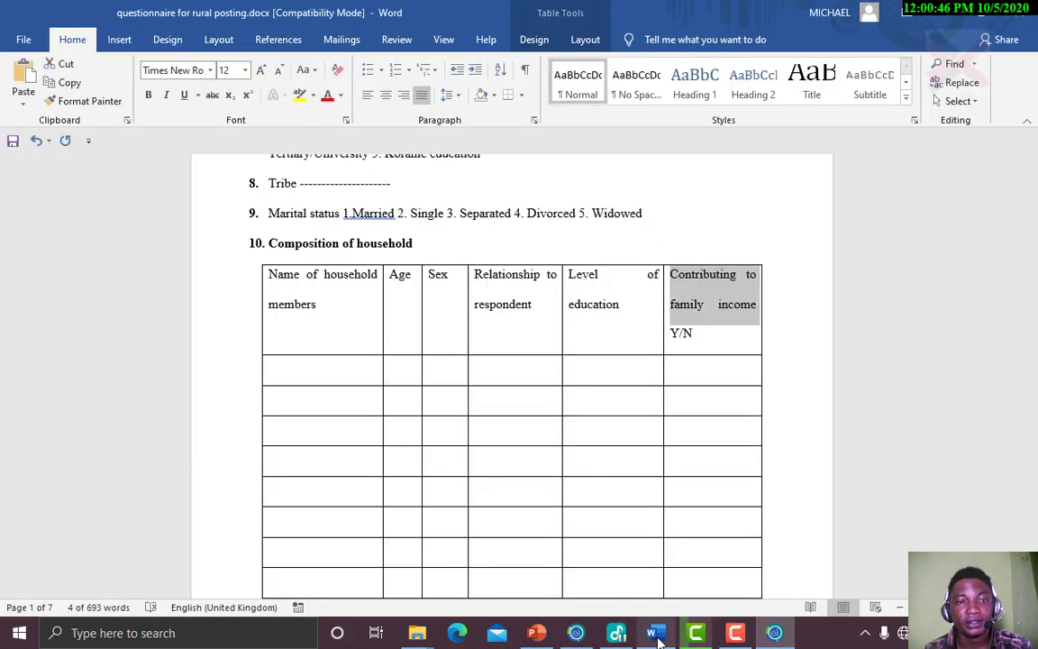
pyautogui.moveTo(1034, 221); pyautogui.dragTo(1034, 236)
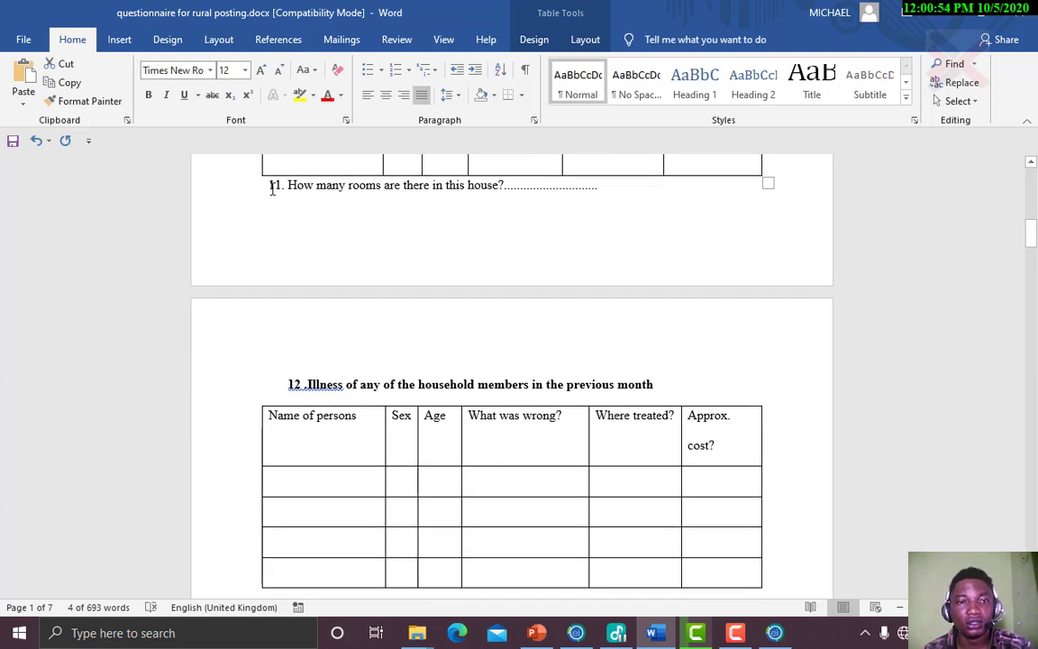
pyautogui.moveTo(270, 187); pyautogui.dragTo(604, 229)
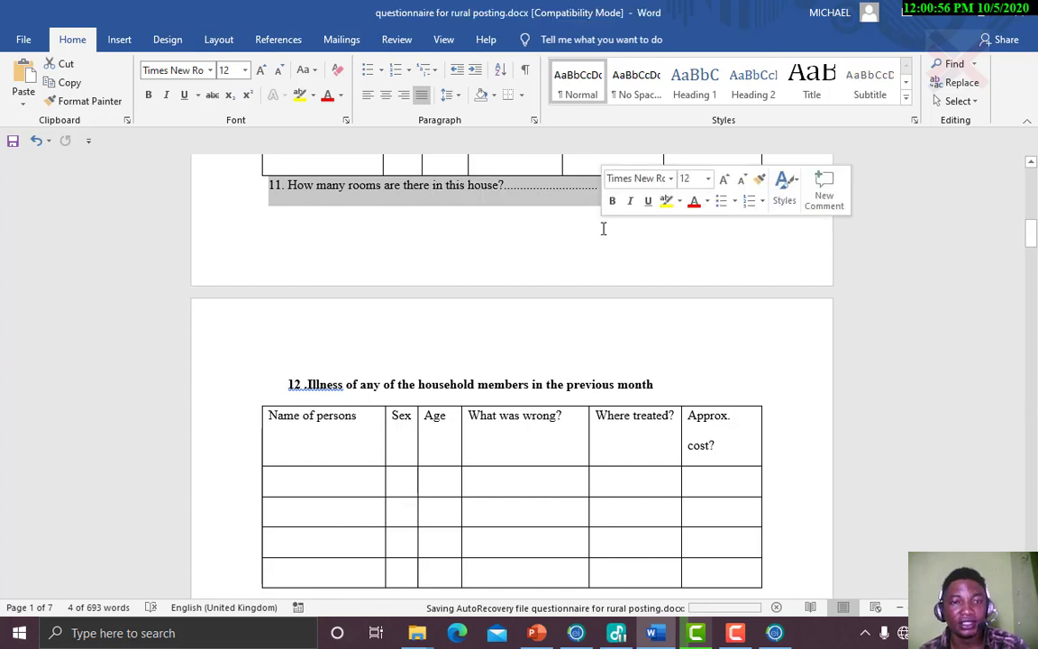
pyautogui.click(446, 186)
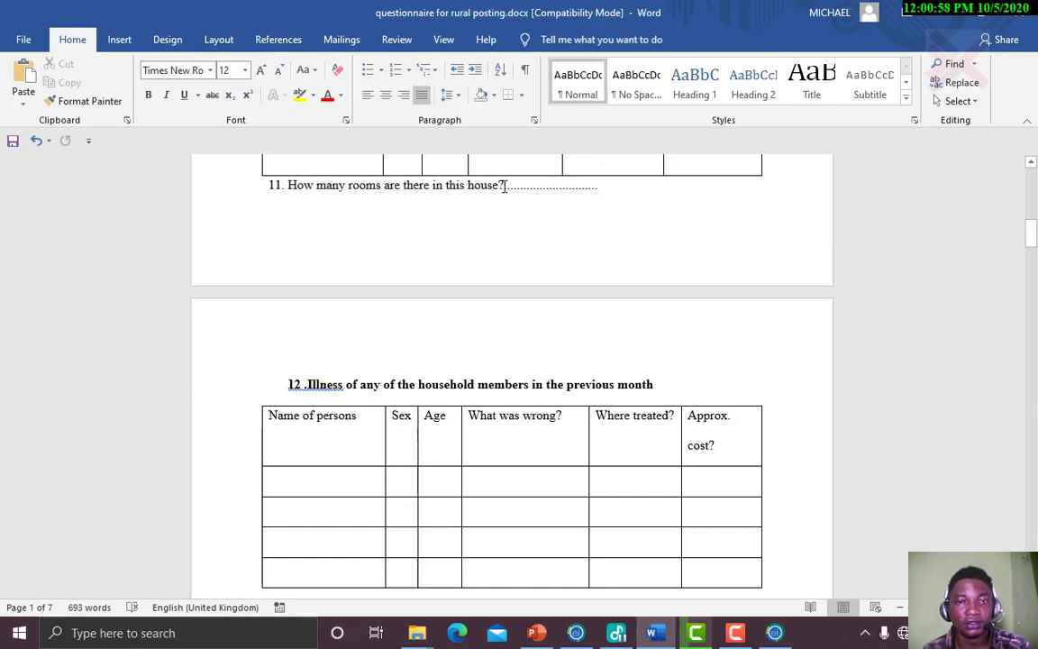
pyautogui.moveTo(505, 185); pyautogui.dragTo(348, 183)
pyautogui.moveTo(270, 187); pyautogui.dragTo(501, 183)
pyautogui.hotkey('ctrl', 'c')
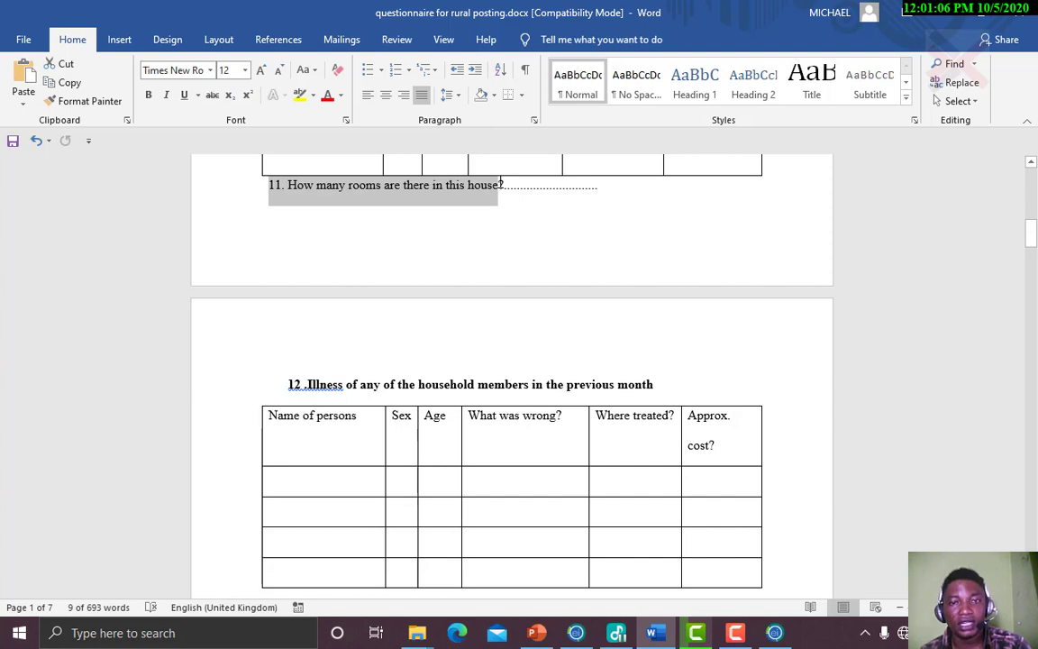
pyautogui.click(783, 641)
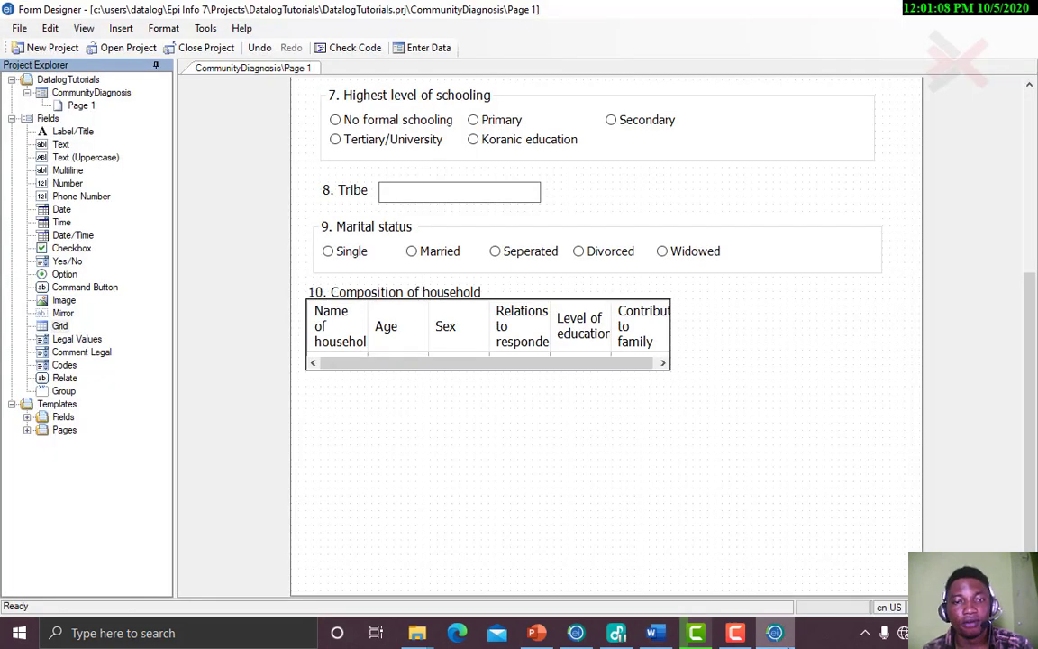
pyautogui.click(616, 359)
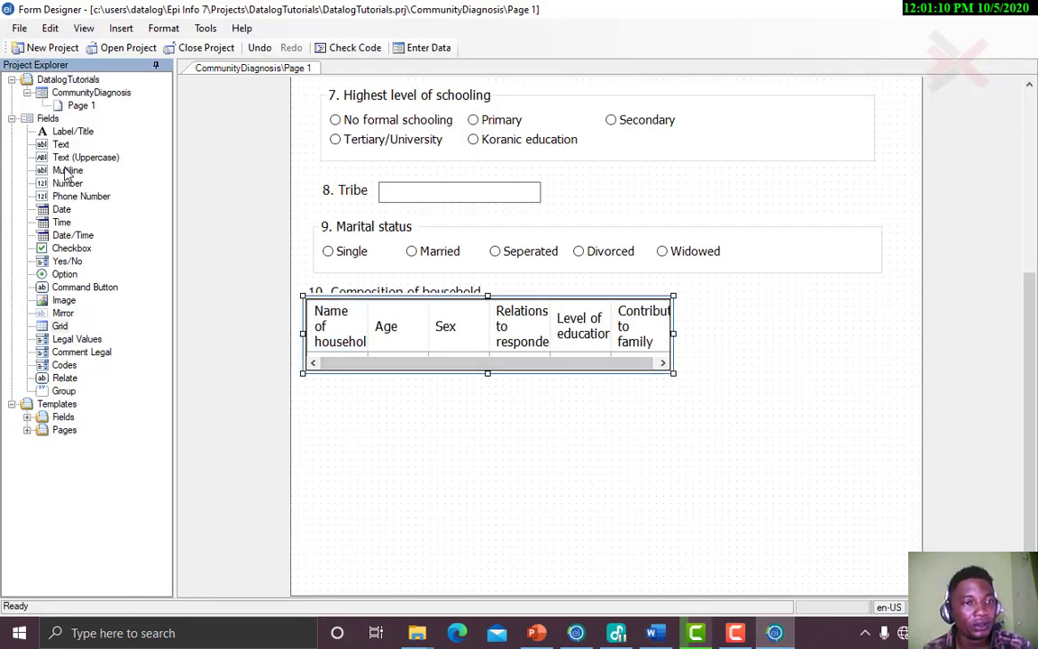
# Add a required number field below the household grid with the prompt "11. How many rooms are there in this house"
pyautogui.click(67, 183)
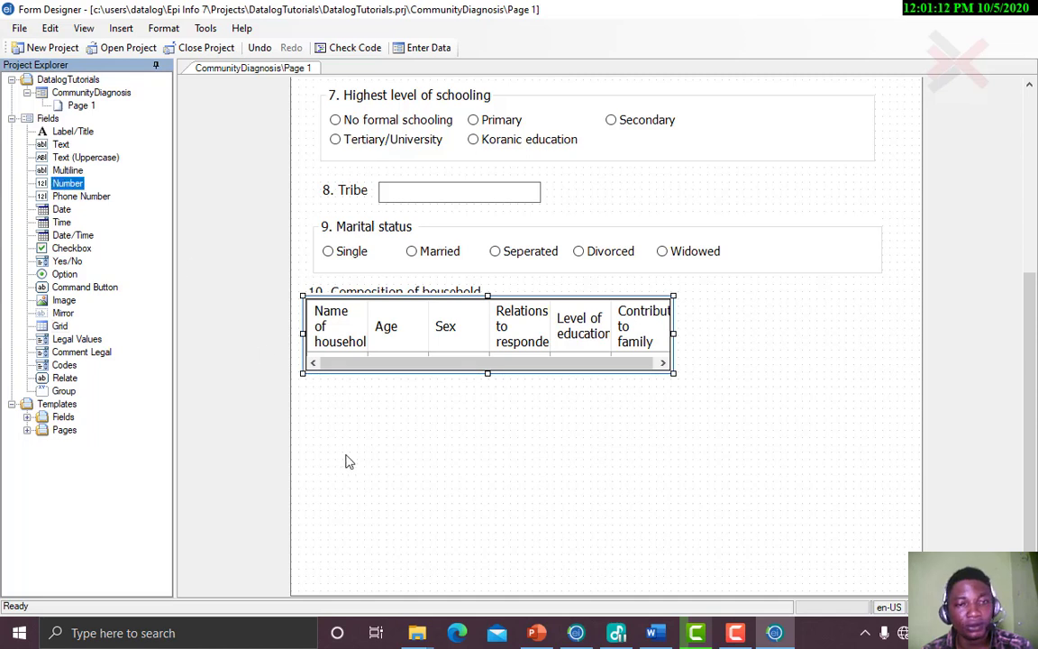
pyautogui.click(426, 472)
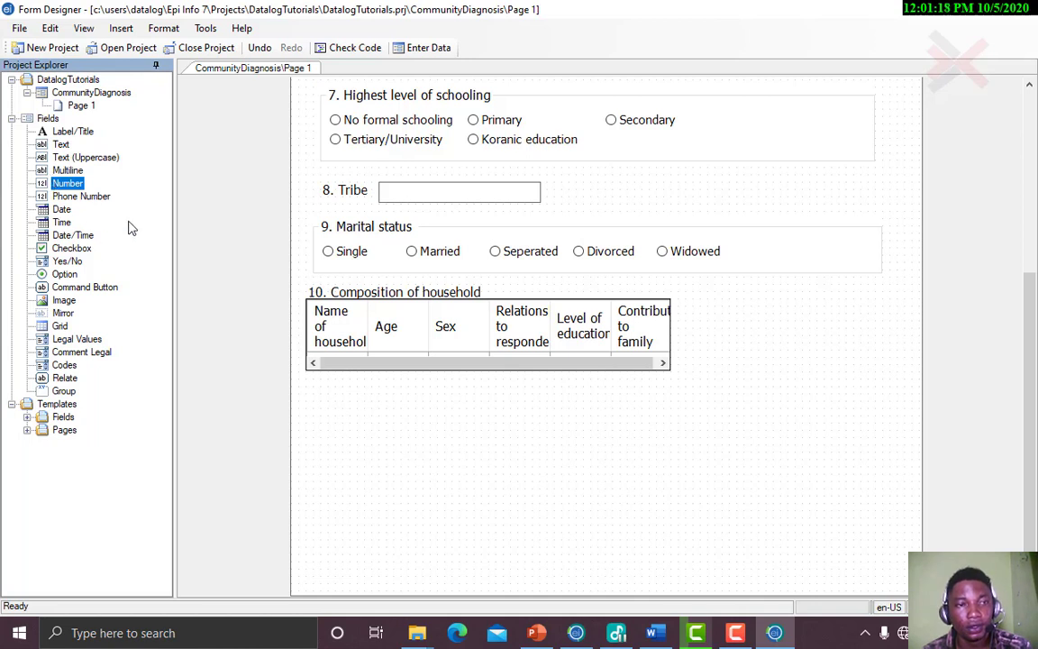
pyautogui.click(357, 445)
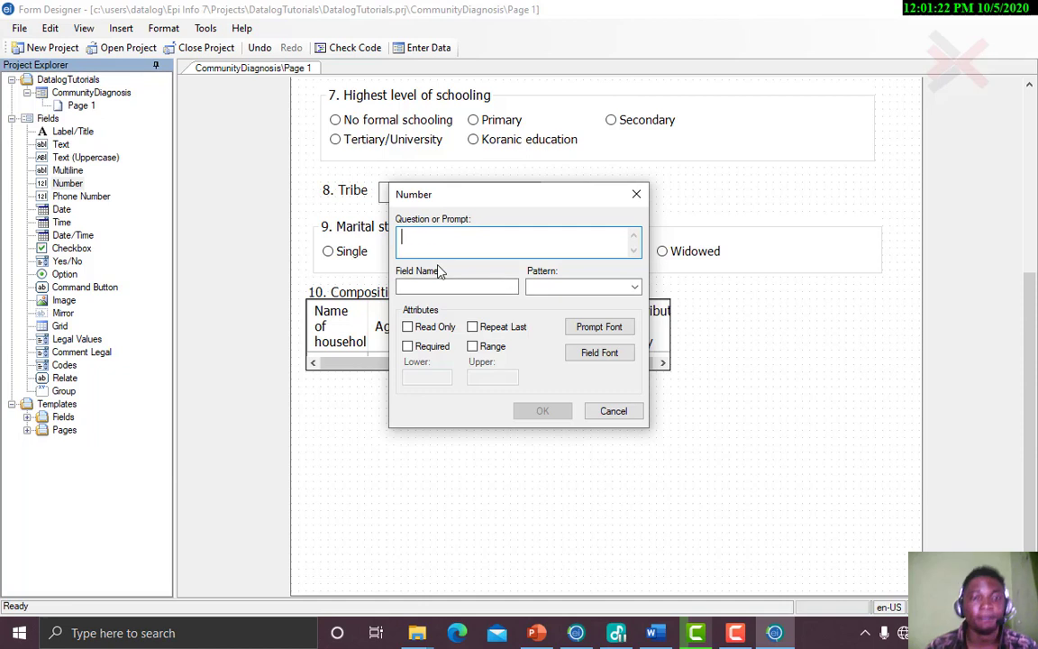
pyautogui.write('house')
pyautogui.press('Home')
pyautogui.hotkey('ctrl', 'v')
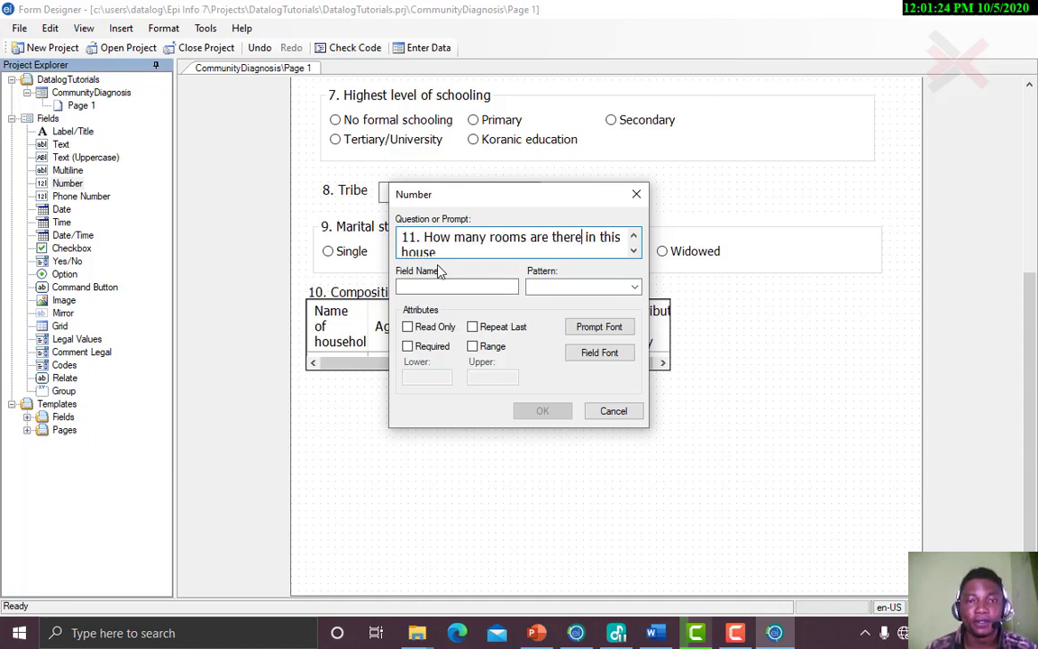
pyautogui.press('BackSpace')
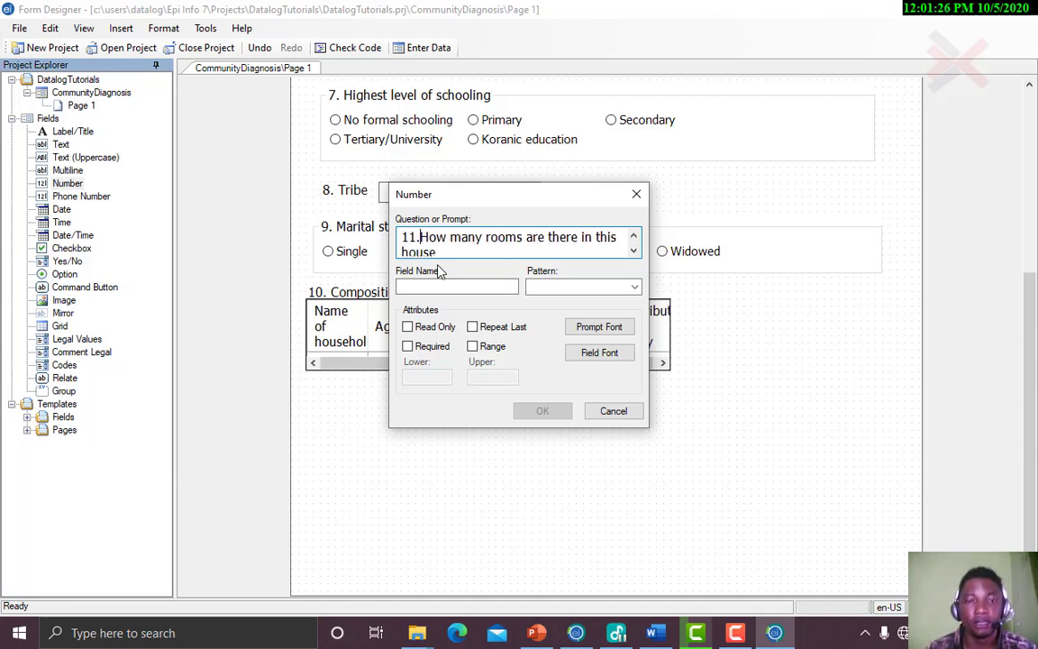
pyautogui.click(462, 287)
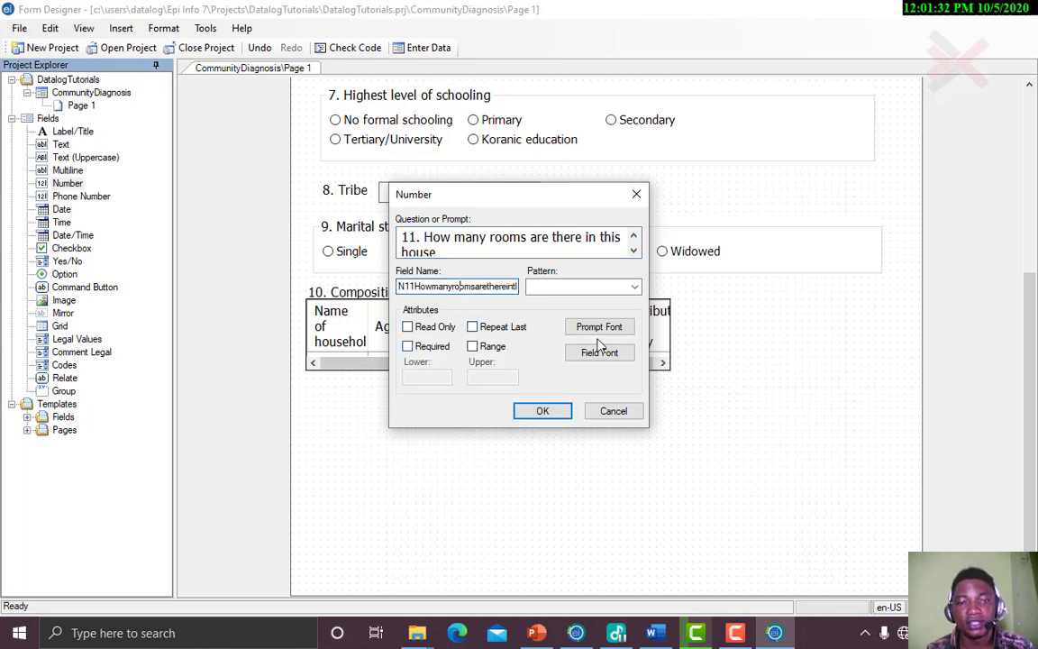
pyautogui.click(428, 353)
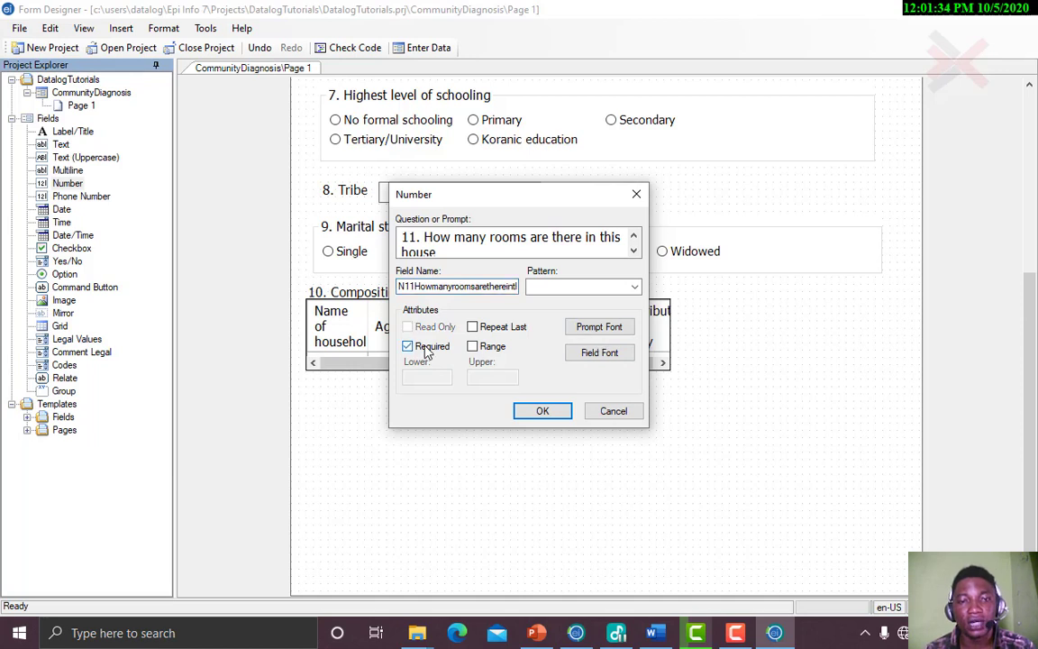
pyautogui.click(536, 412)
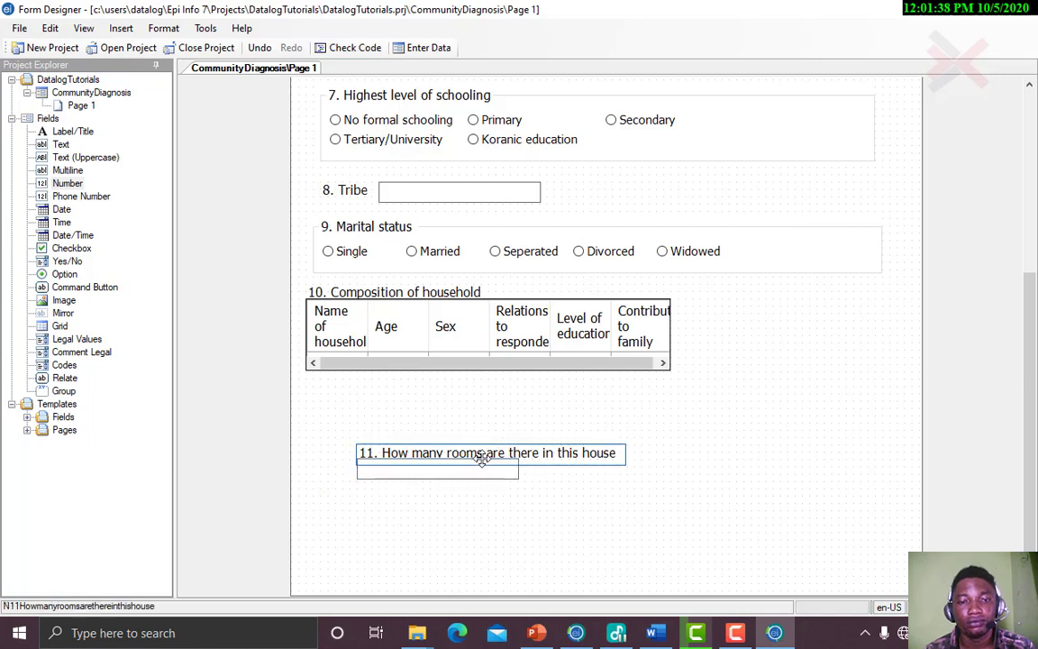
# Place question 11's answer box beside its prompt and move the prompt up to just below the household grid
pyautogui.moveTo(505, 469); pyautogui.dragTo(770, 464)
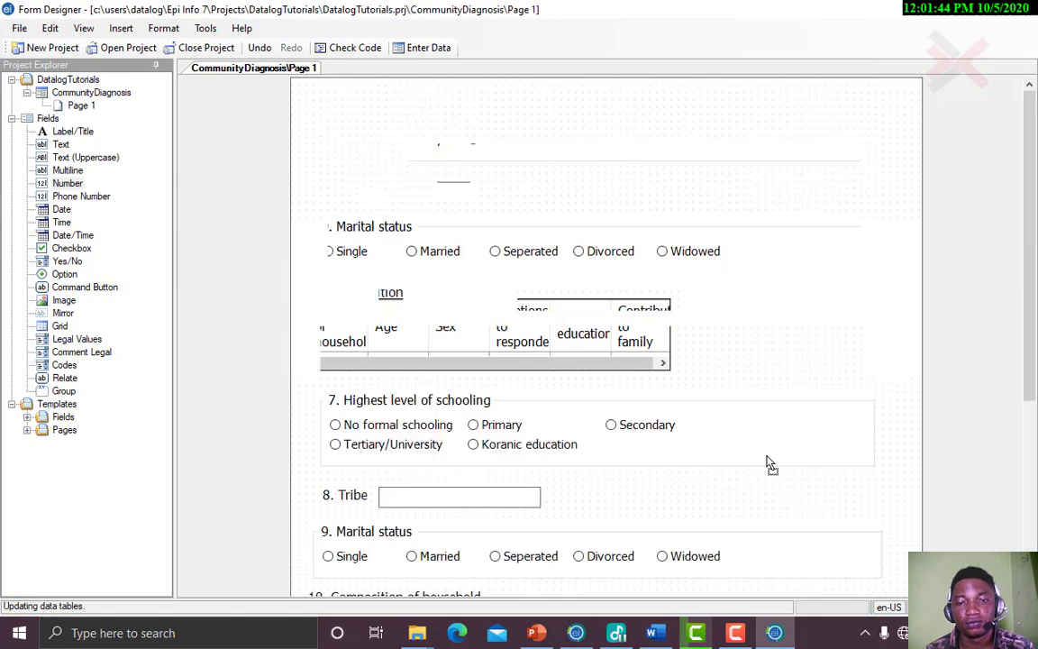
pyautogui.moveTo(565, 453); pyautogui.dragTo(522, 408)
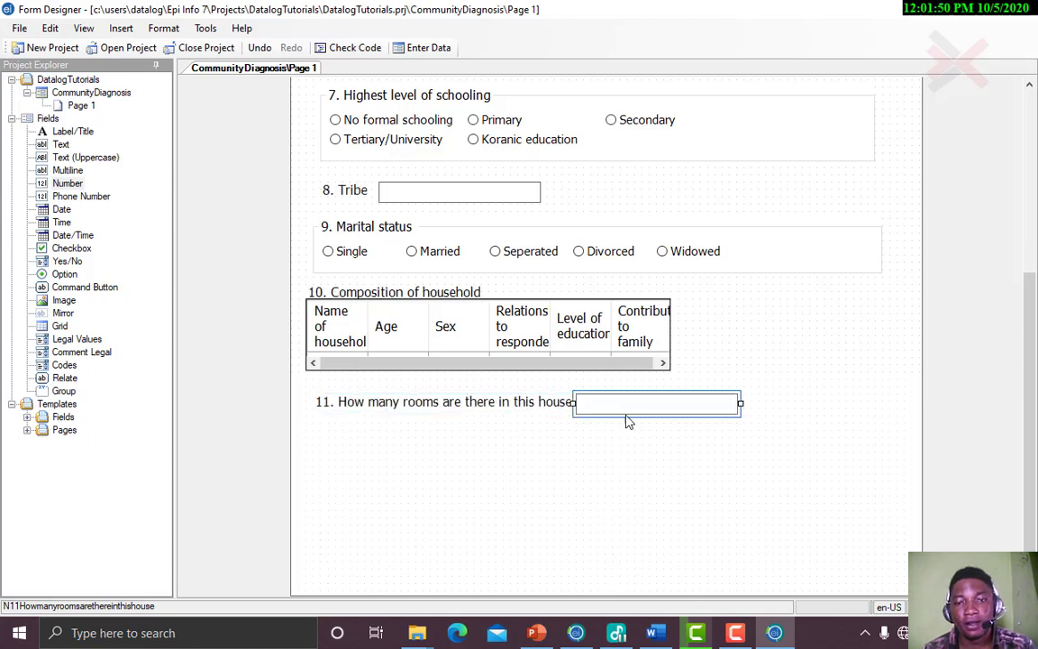
pyautogui.click(543, 407)
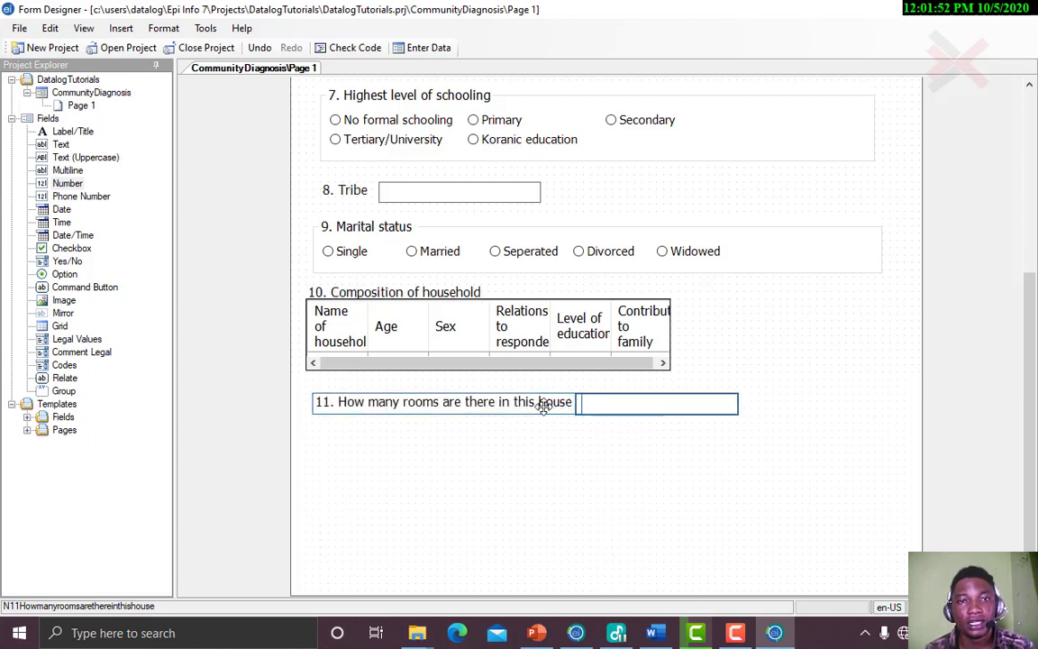
# Edit question 11's prompt to end with a question mark: "11. How many rooms are there in this house?"
pyautogui.rightClick(417, 405)
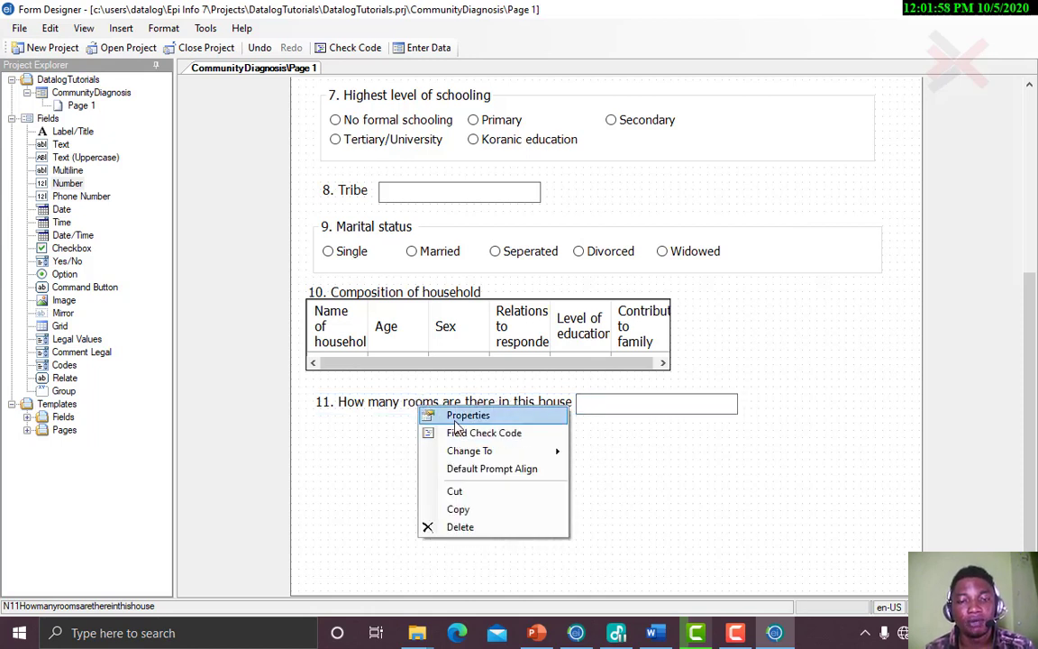
pyautogui.click(455, 420)
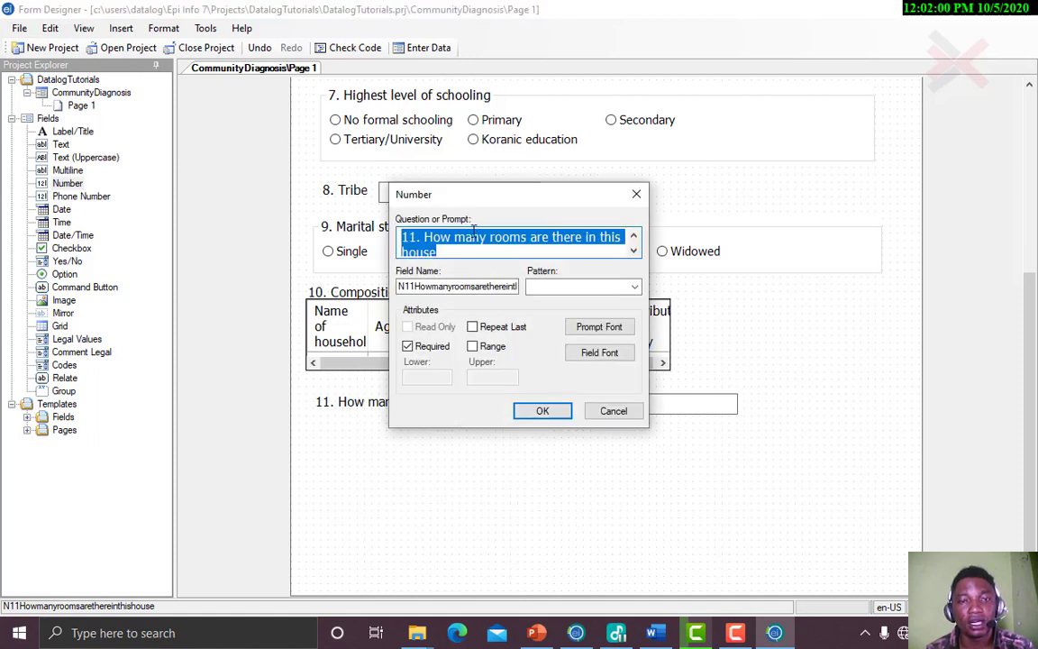
pyautogui.click(454, 255)
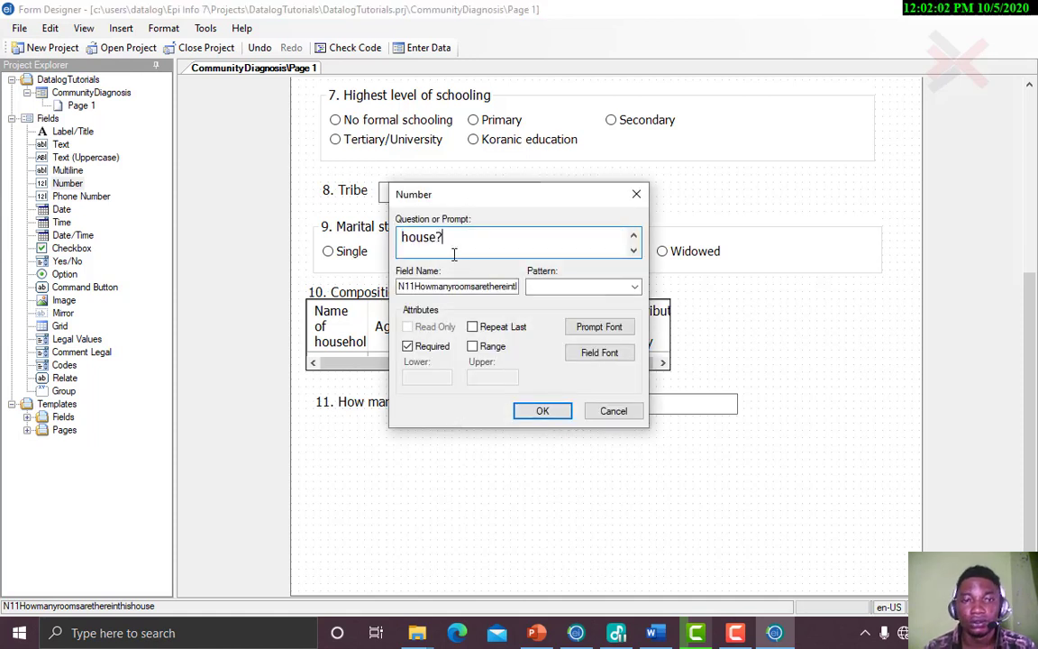
pyautogui.click(540, 411)
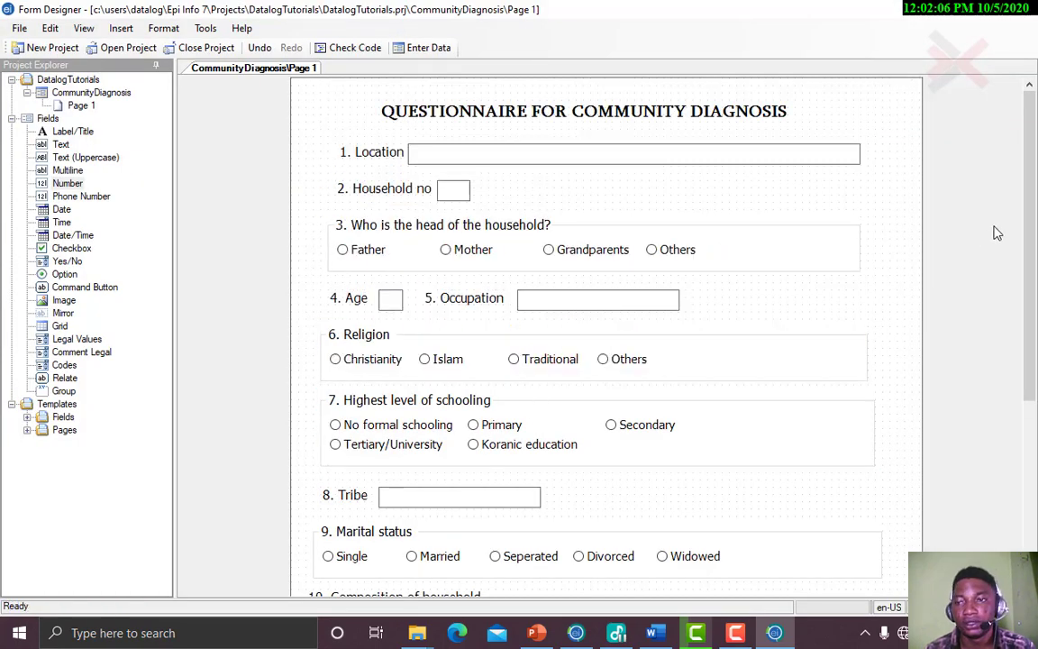
# Shift question 11's answer box slightly to the right so it clears the end of the prompt
pyautogui.moveTo(1033, 219); pyautogui.dragTo(1037, 421)
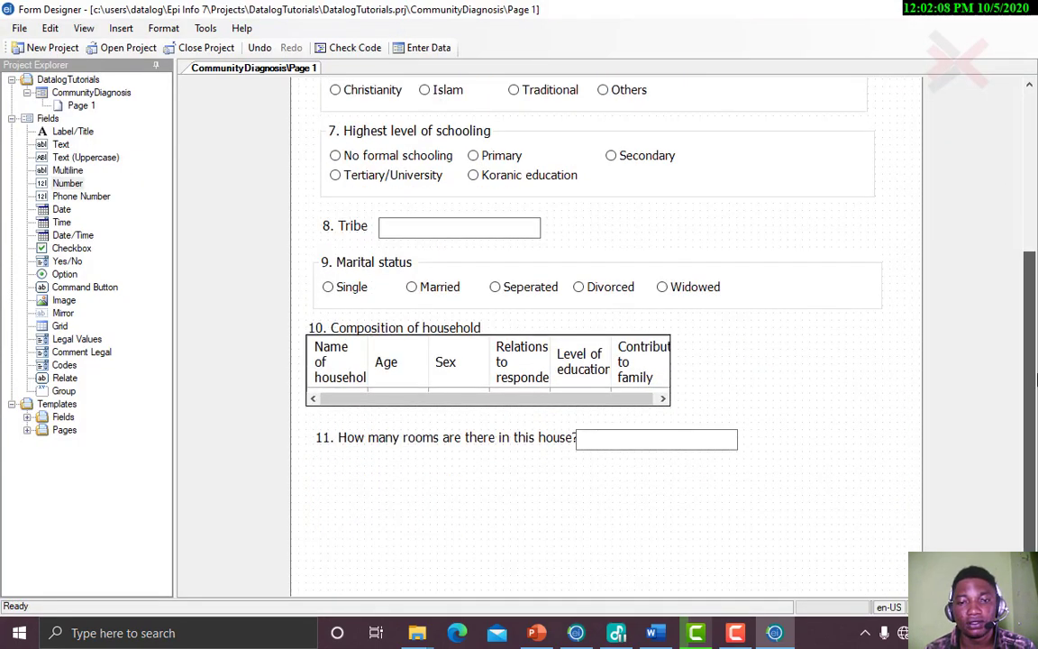
pyautogui.click(648, 439)
pyautogui.moveTo(648, 439)
pyautogui.mouseDown()
pyautogui.moveTo(665, 437)
pyautogui.moveTo(657, 443)
pyautogui.mouseUp()
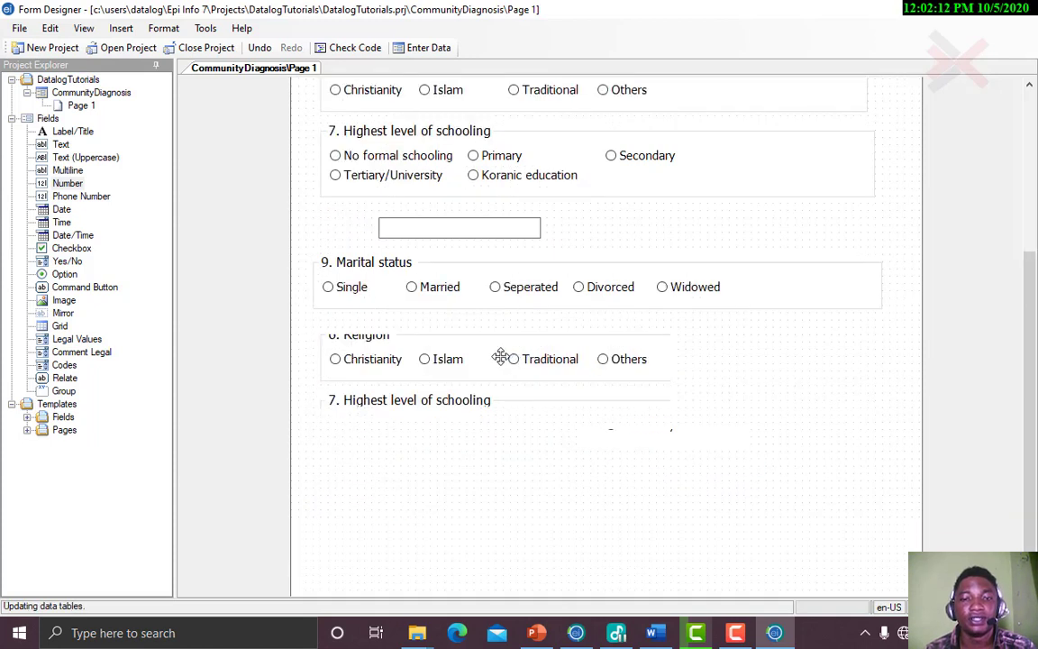
# Resize the "Composition of household" grid, pulling its upper-left corner inward and widening its right edge to fit the last column
pyautogui.click(405, 326)
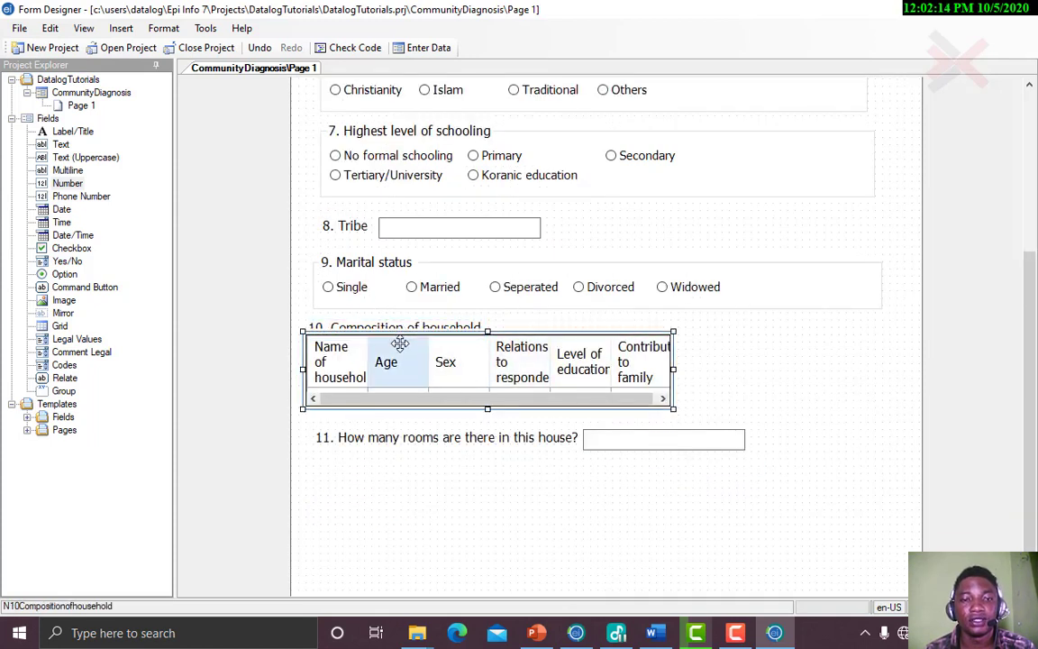
pyautogui.moveTo(401, 343); pyautogui.dragTo(448, 363)
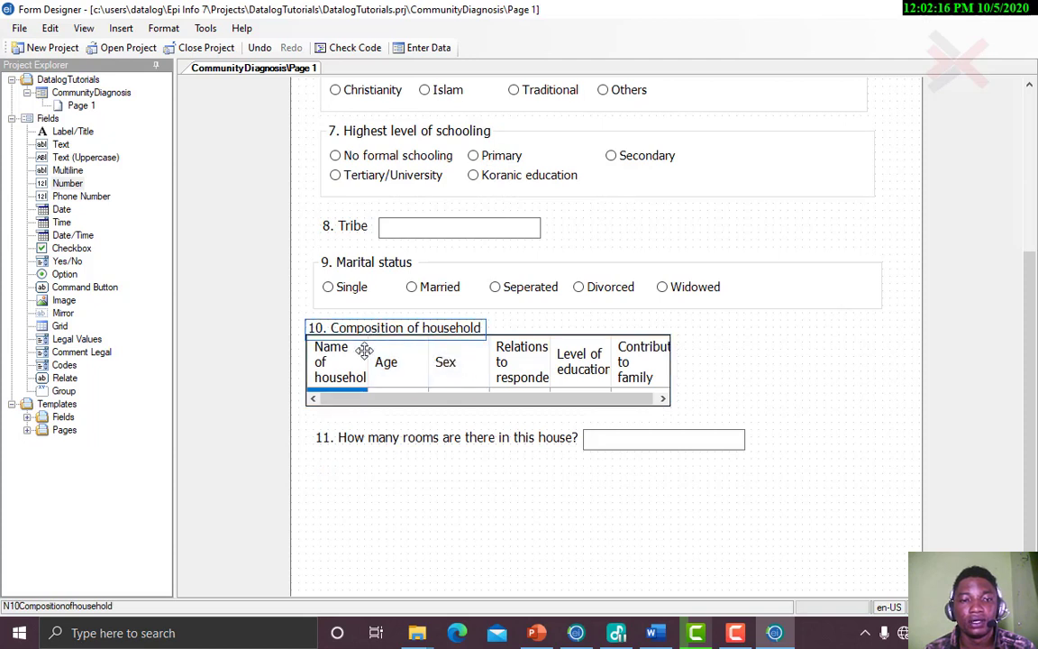
pyautogui.moveTo(302, 332); pyautogui.dragTo(333, 348)
pyautogui.click(667, 377)
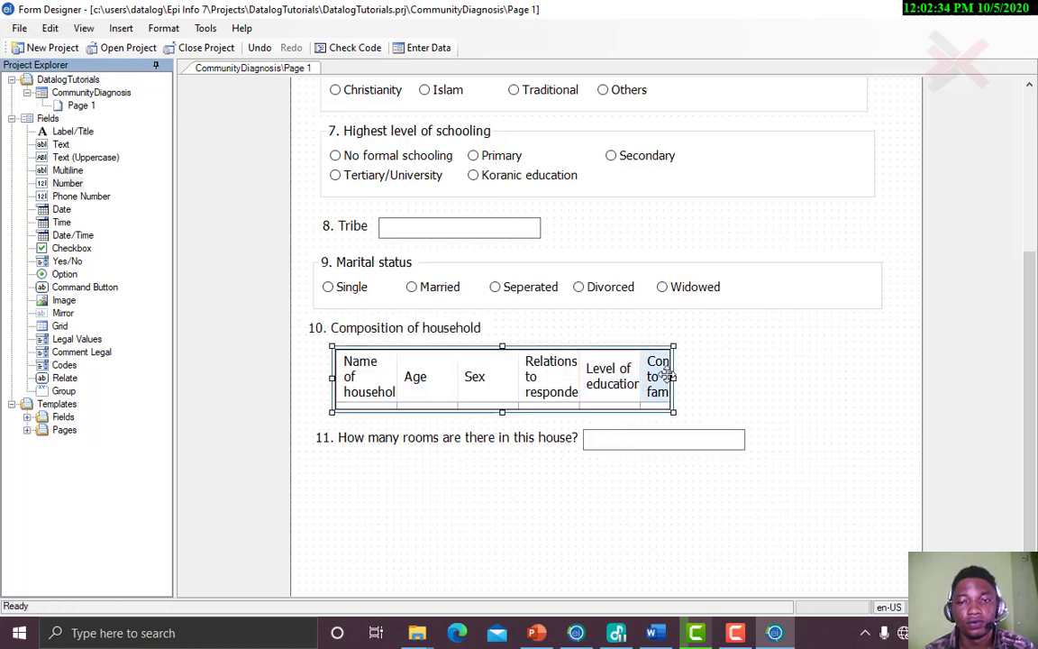
pyautogui.click(680, 387)
pyautogui.moveTo(669, 376)
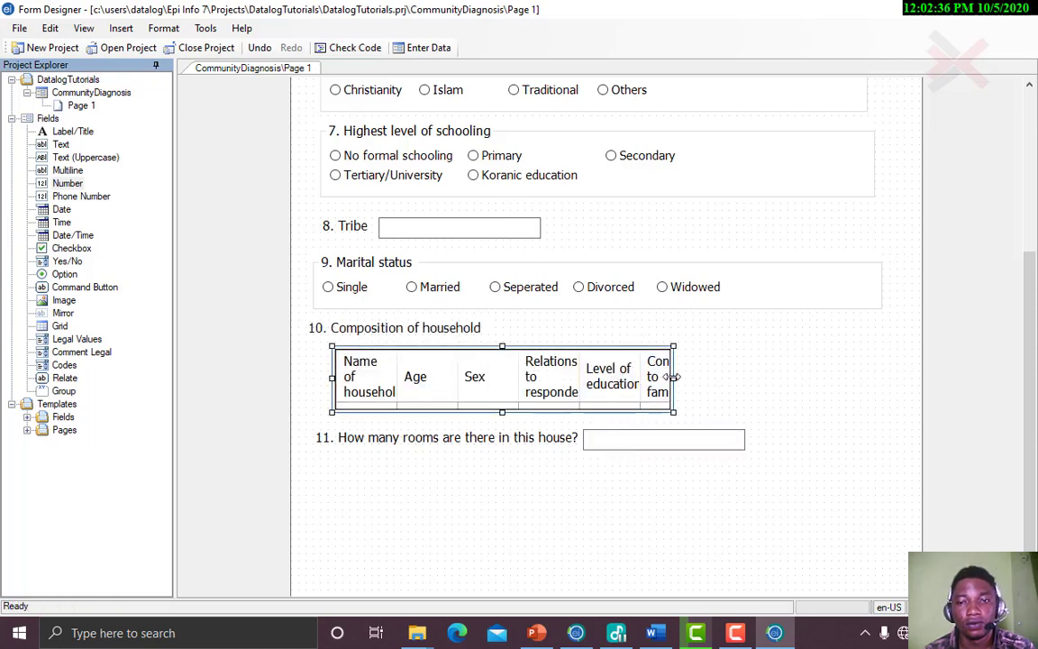
pyautogui.moveTo(674, 379); pyautogui.dragTo(708, 388)
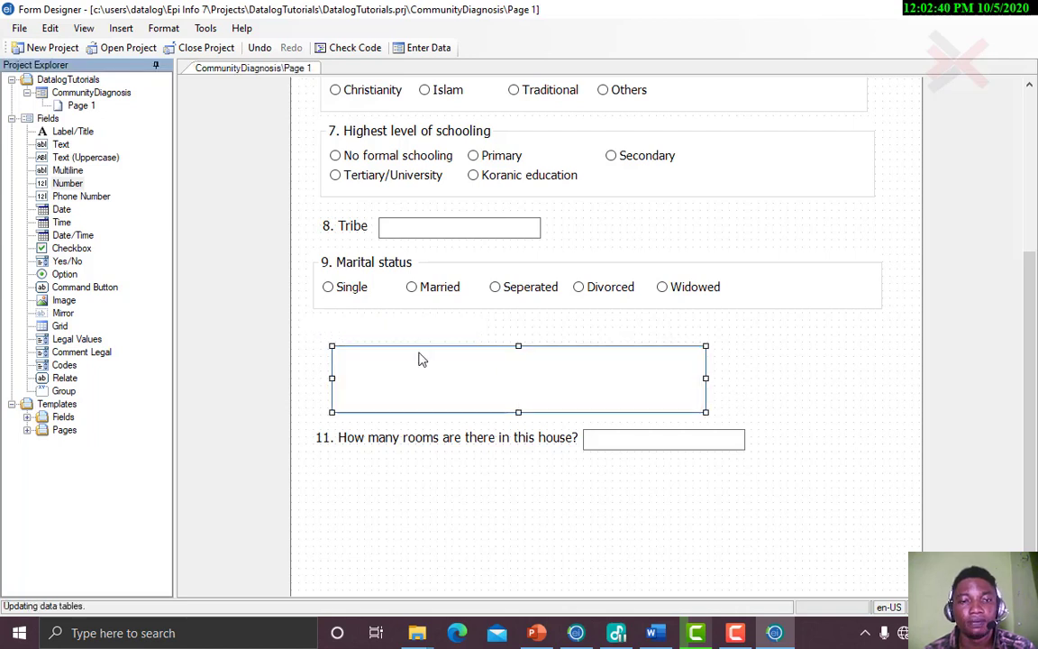
# Move the question 10 label and its grid slightly to the right, then deselect them
pyautogui.click(339, 328)
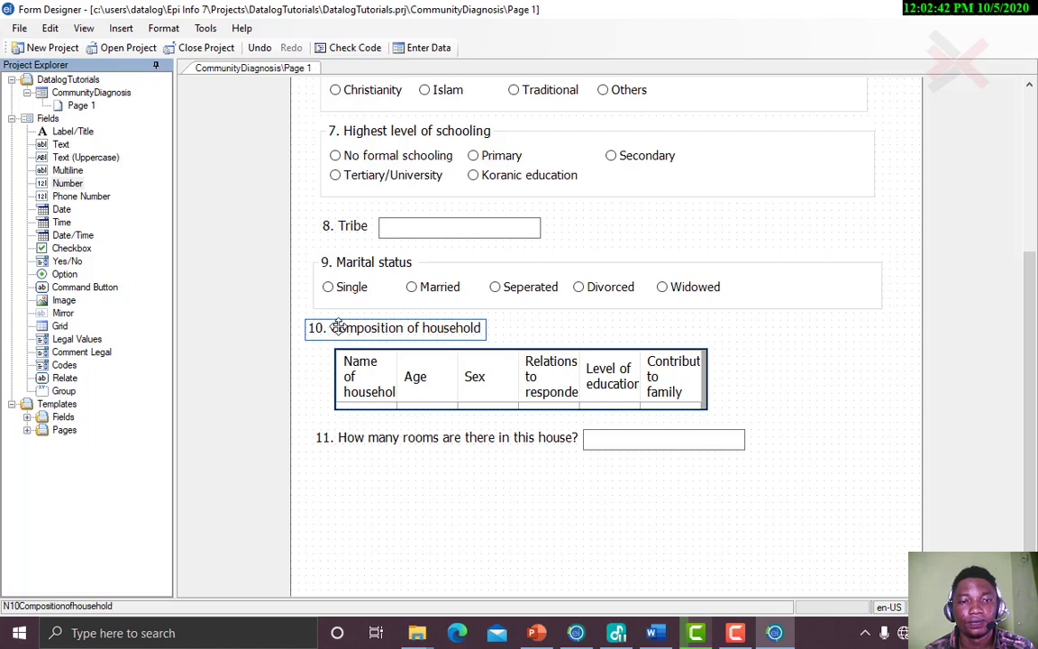
pyautogui.moveTo(339, 328); pyautogui.dragTo(353, 335)
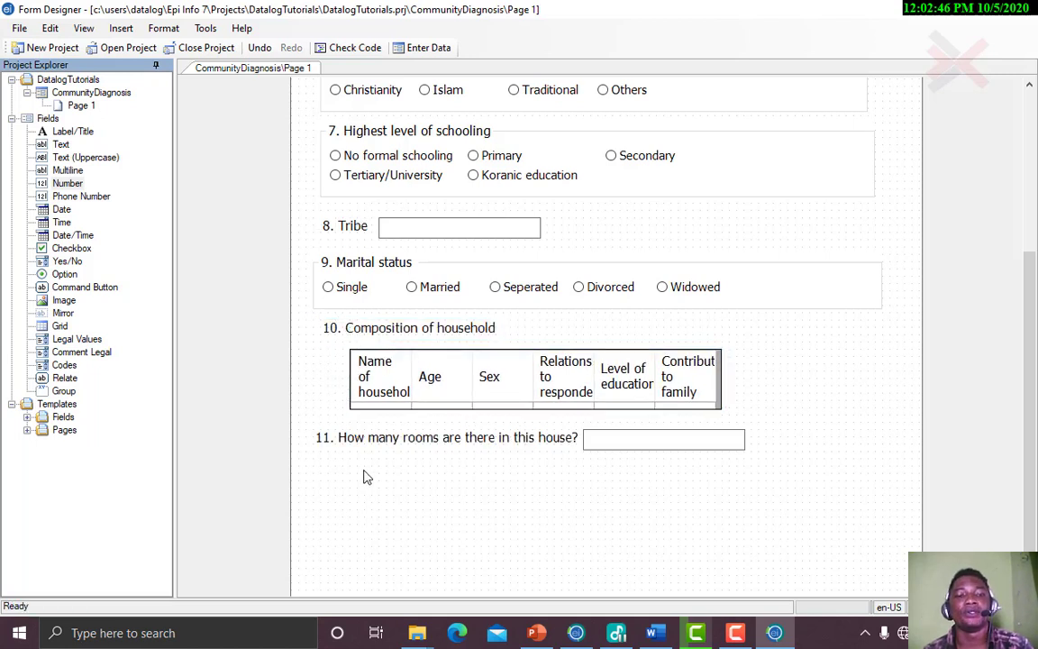
pyautogui.click(364, 512)
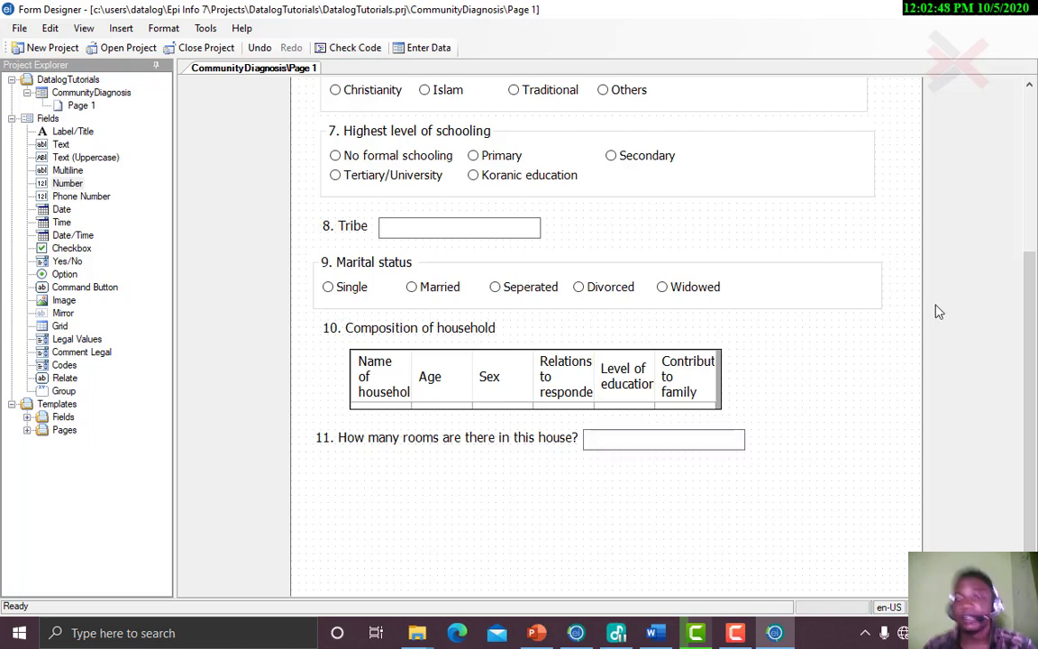
# Switch to the Word questionnaire and select the heading "12 .Illness of any of the household members in the previous month"
pyautogui.moveTo(1028, 327); pyautogui.dragTo(1026, 163)
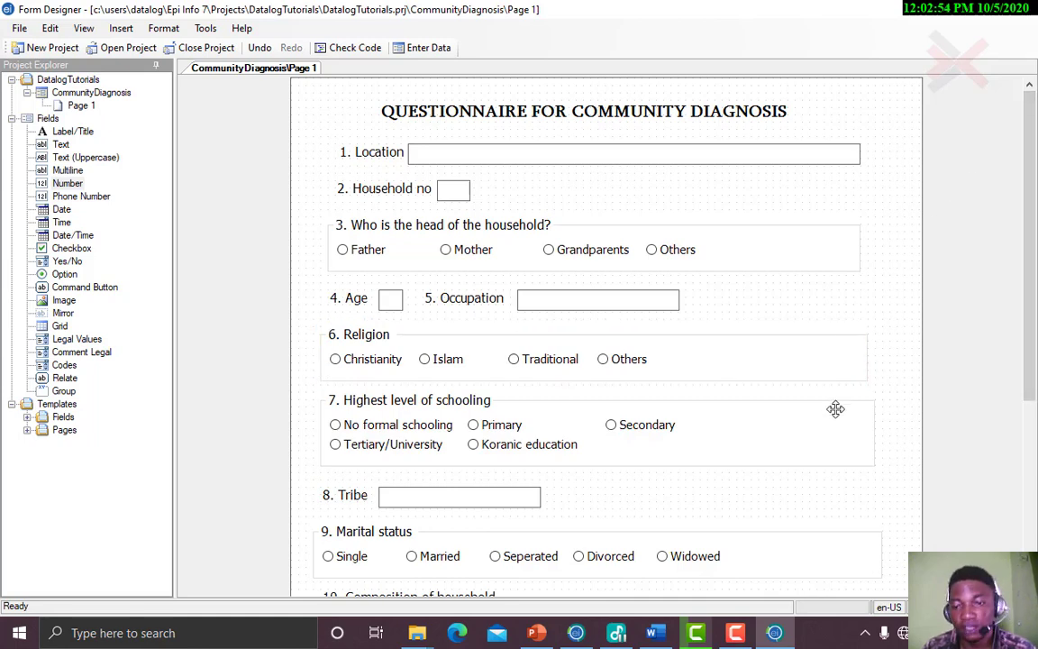
pyautogui.click(656, 633)
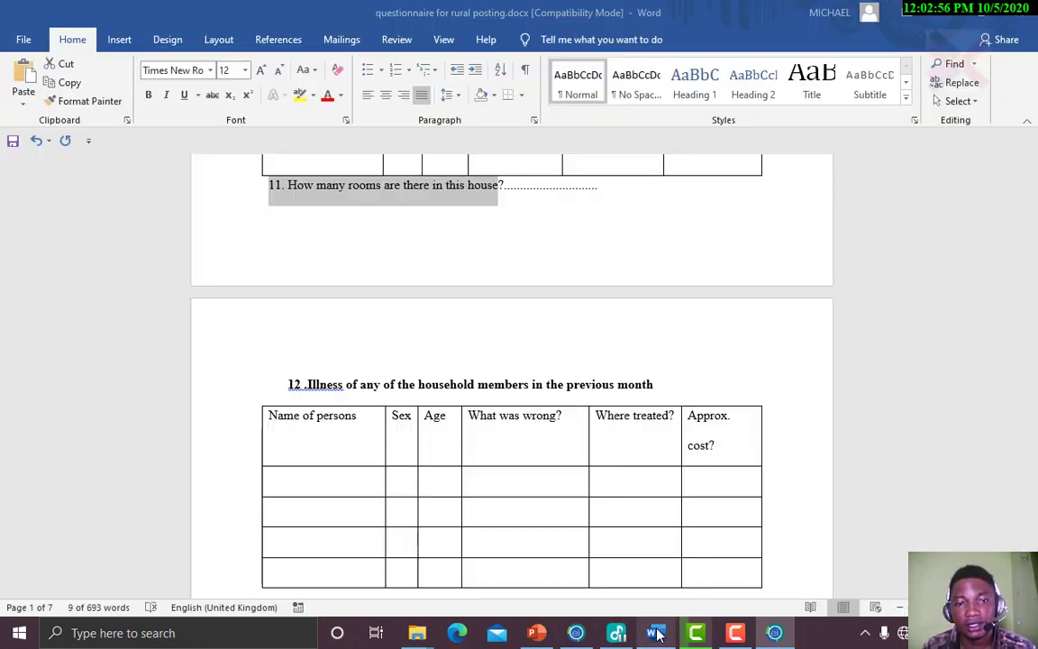
pyautogui.moveTo(1033, 227); pyautogui.dragTo(1033, 248)
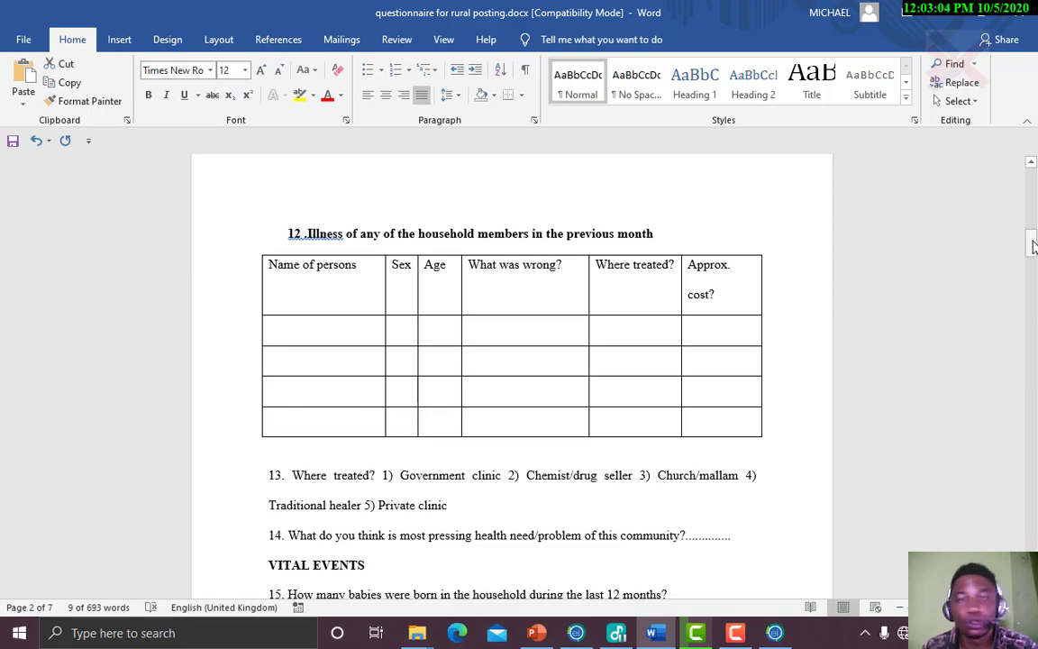
pyautogui.moveTo(1033, 245)
pyautogui.mouseDown()
pyautogui.moveTo(1034, 209)
pyautogui.moveTo(1032, 248)
pyautogui.mouseUp()
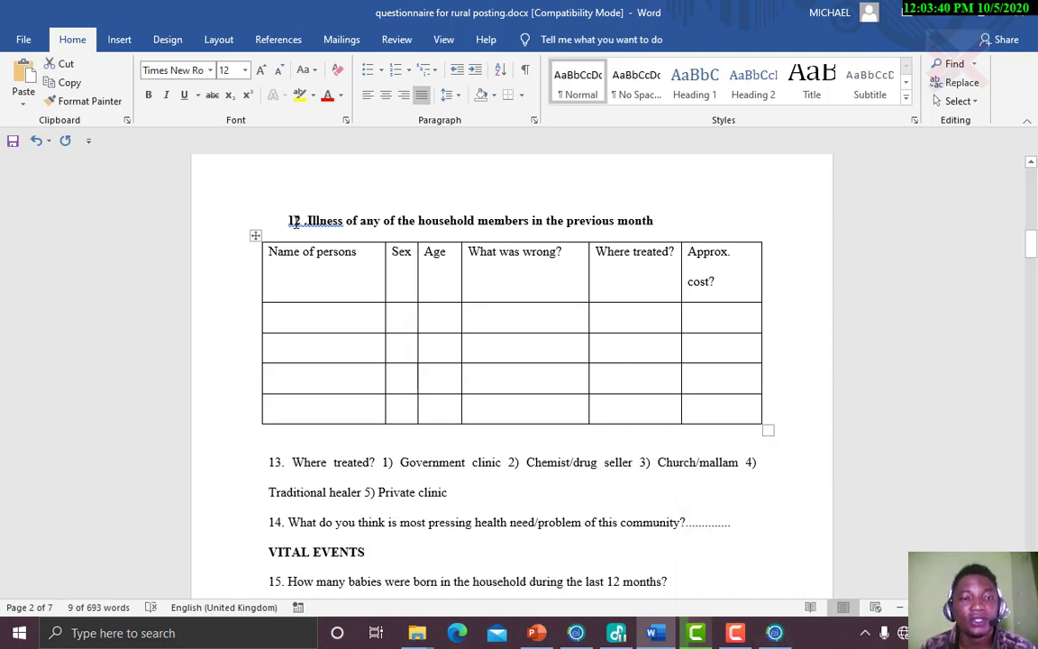
pyautogui.moveTo(287, 221); pyautogui.dragTo(649, 236)
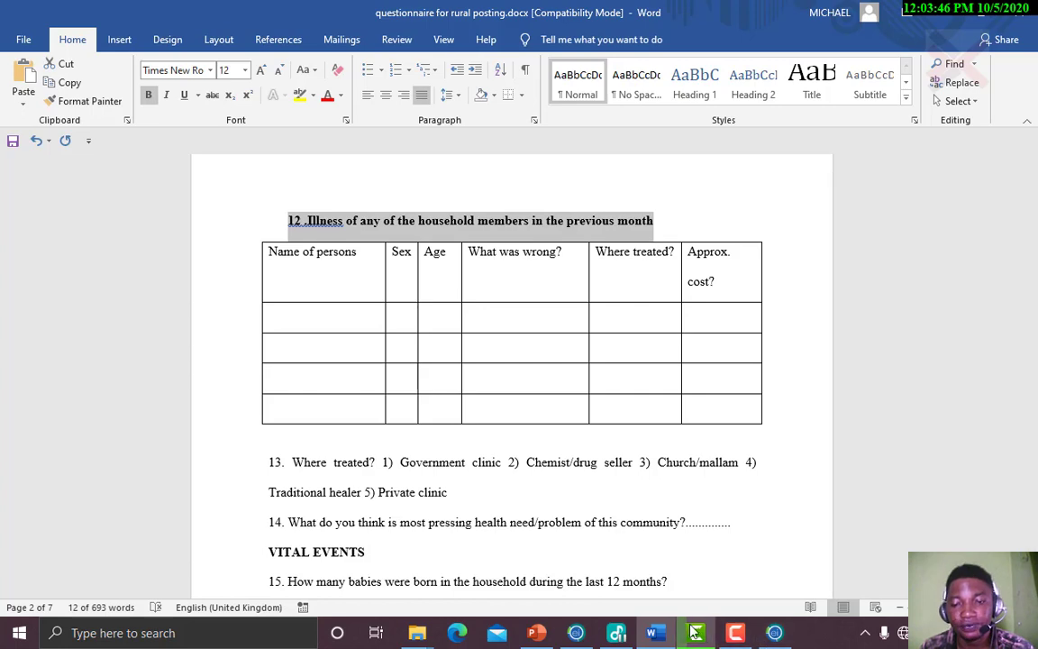
# Switch to Epi Info Form Designer and check the remaining space on Page 1 of the CommunityDiagnosis form
pyautogui.click(658, 634)
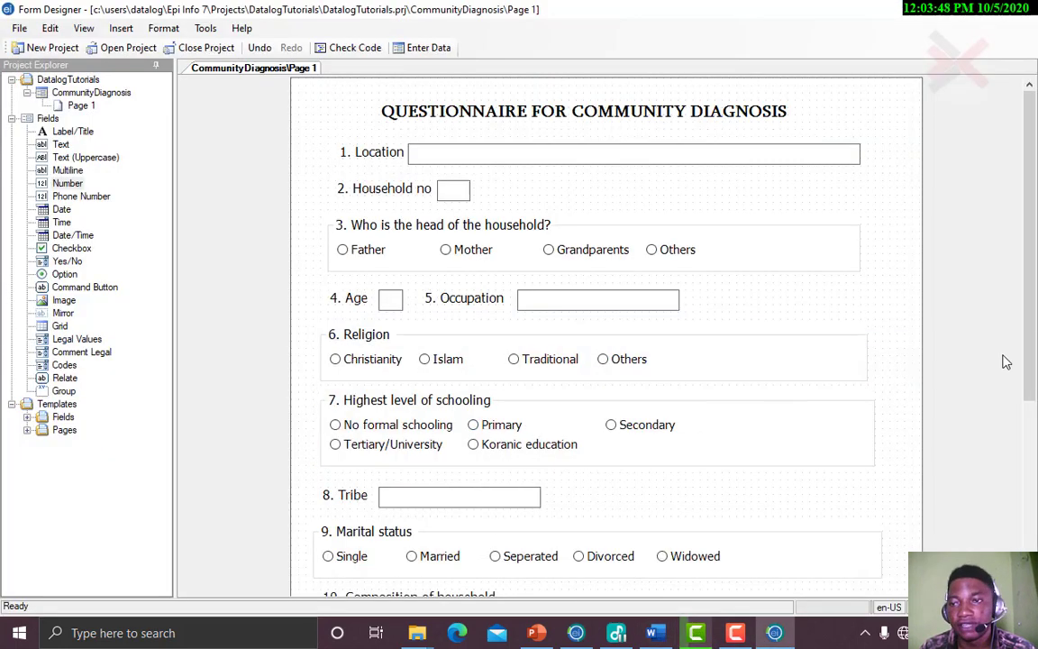
pyautogui.moveTo(1033, 302); pyautogui.dragTo(1029, 524)
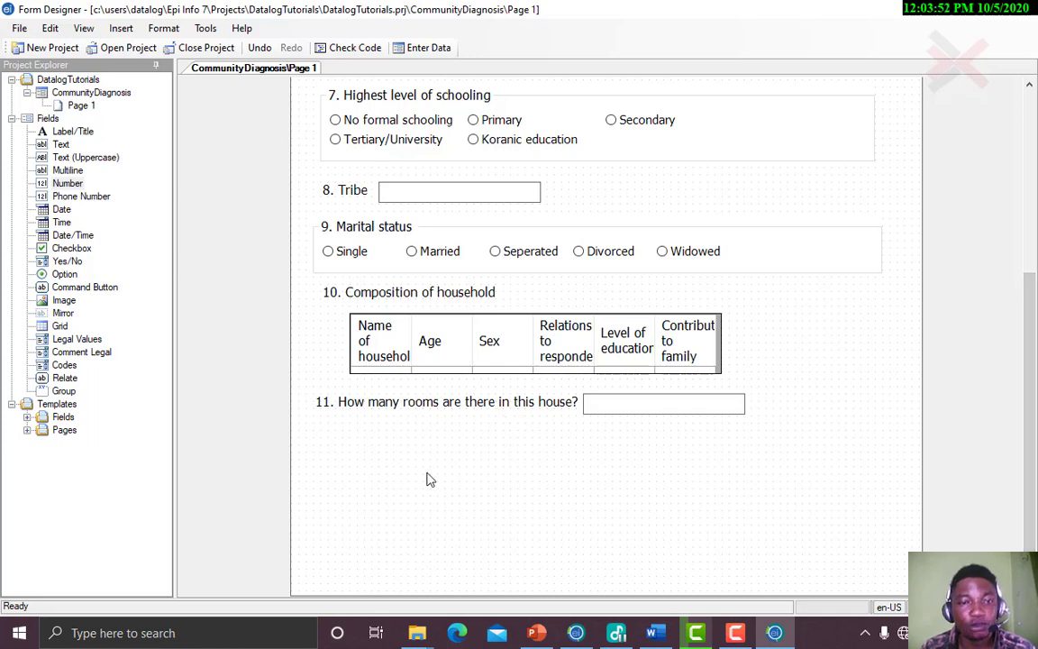
pyautogui.click(75, 106)
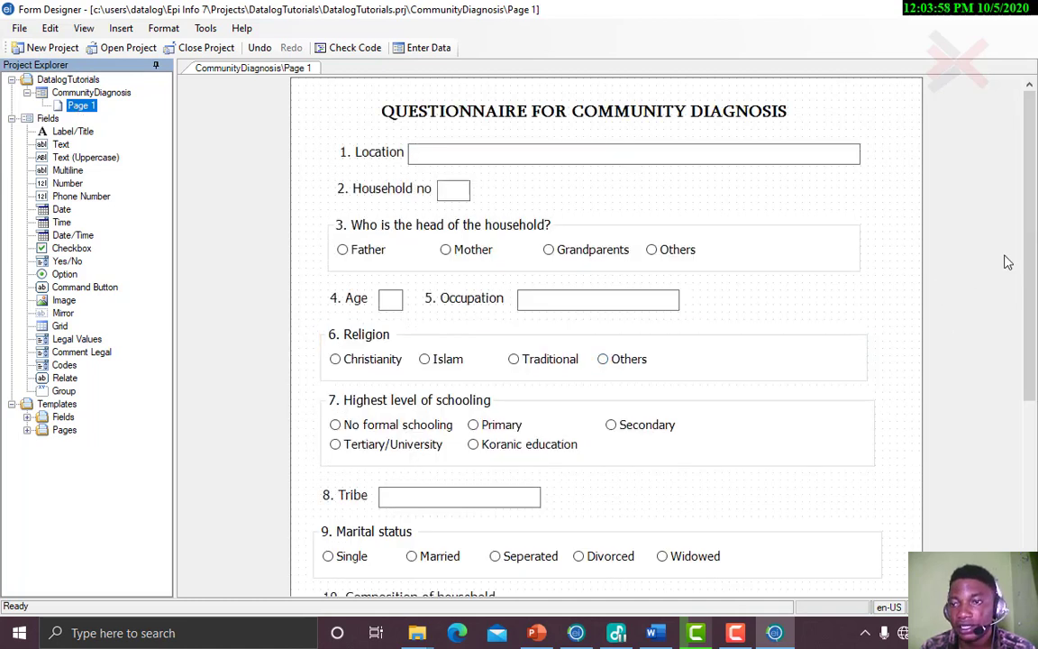
pyautogui.moveTo(1032, 227)
pyautogui.mouseDown()
pyautogui.moveTo(1033, 392)
pyautogui.moveTo(1029, 219)
pyautogui.mouseUp()
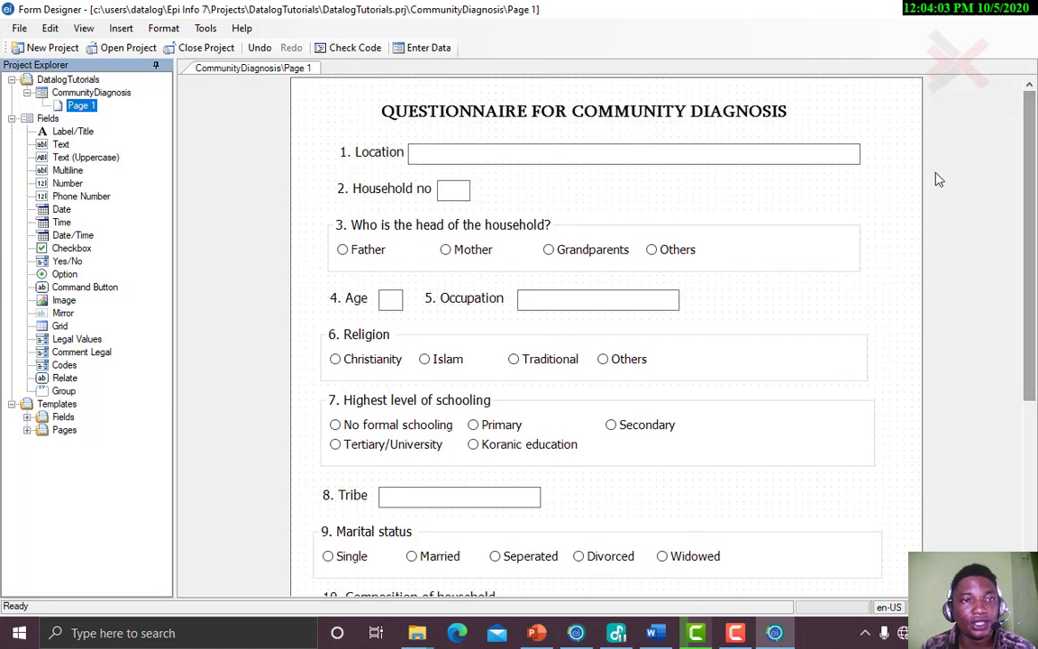
pyautogui.rightClick(88, 109)
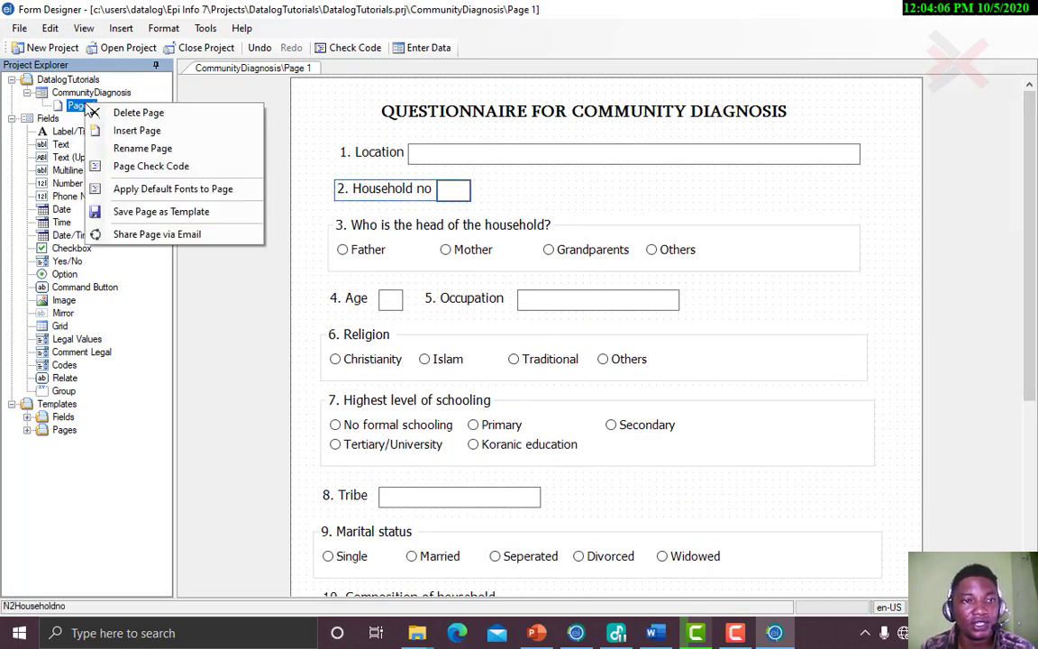
pyautogui.click(122, 148)
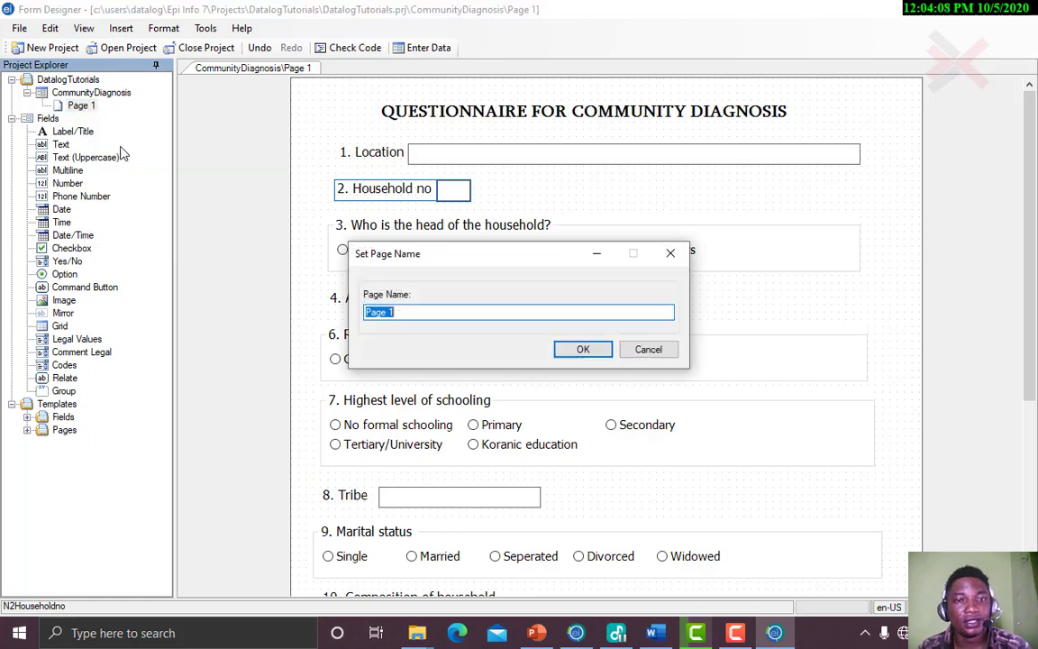
pyautogui.write('Pe')
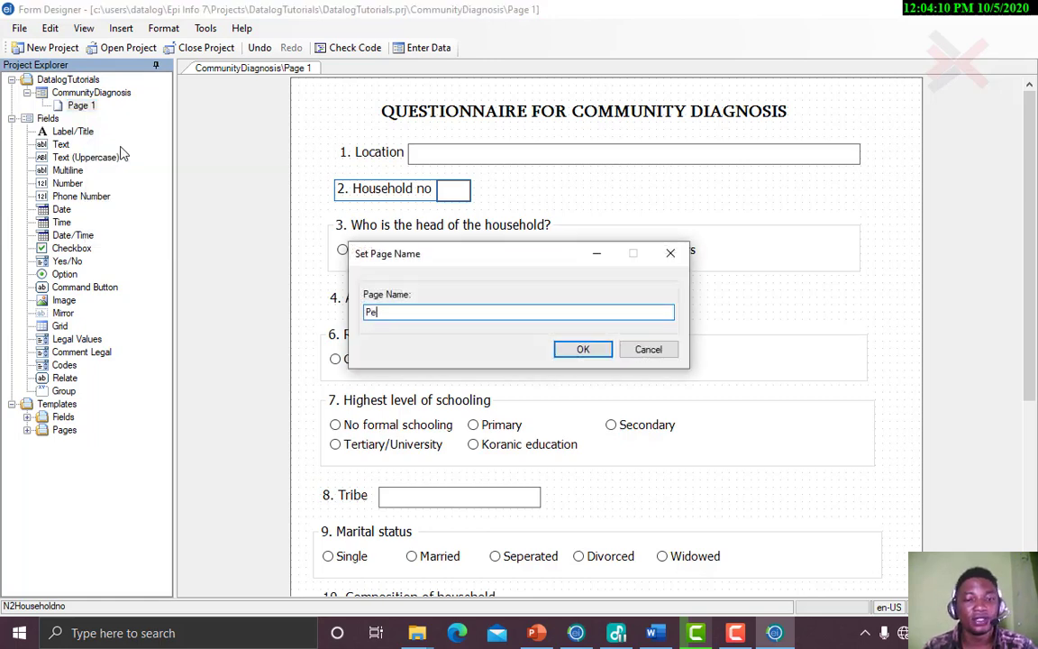
pyautogui.write('rsonal D')
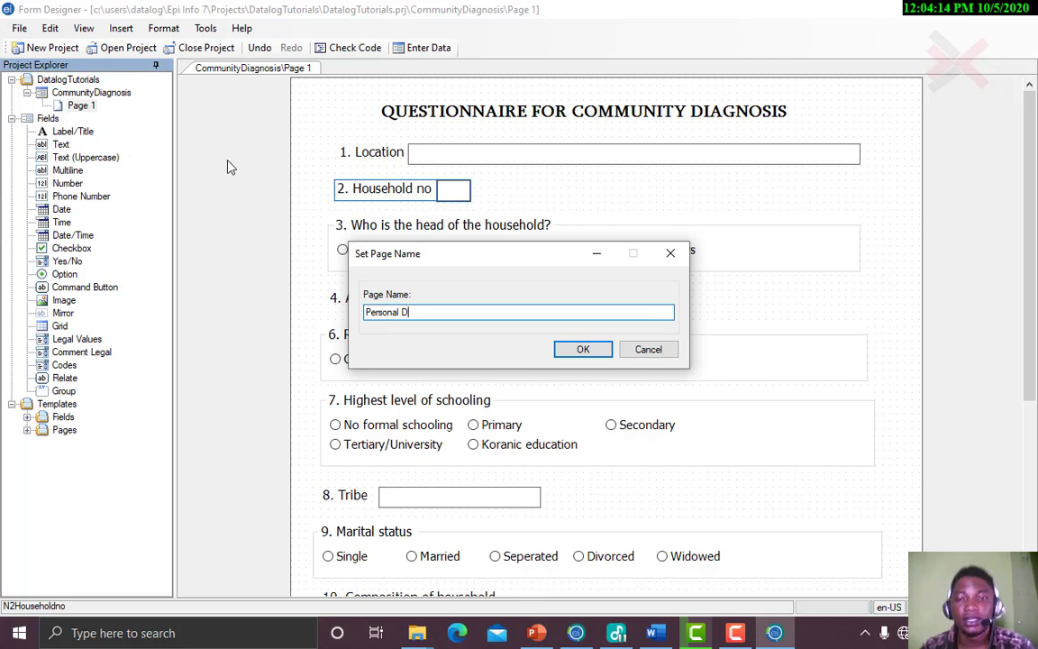
pyautogui.click(650, 349)
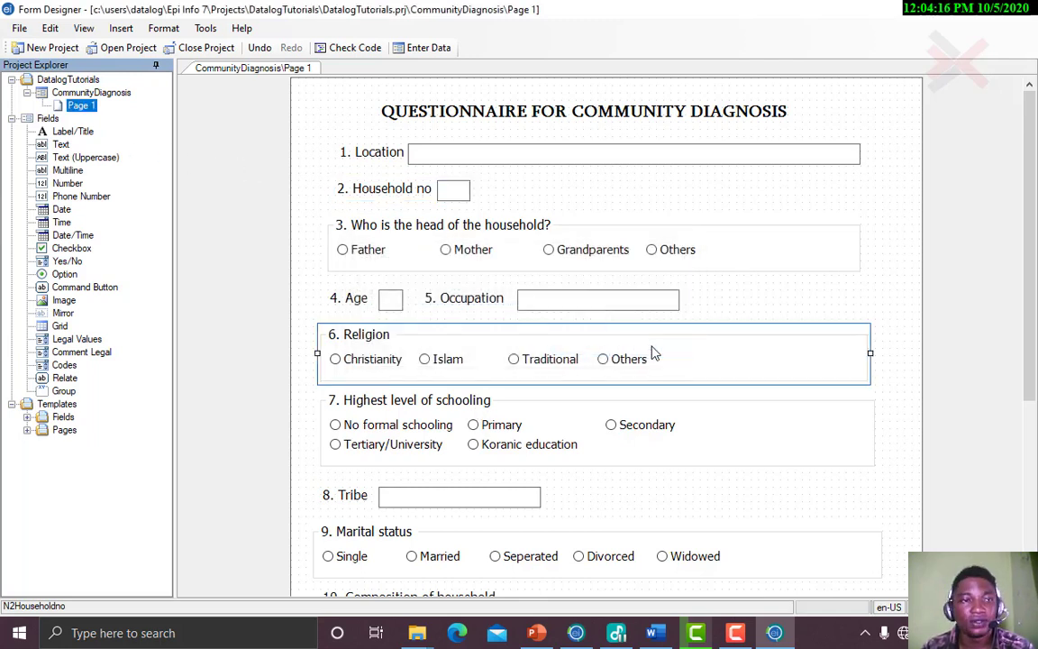
# Insert a new page into the CommunityDiagnosis form, keeping the suggested name InsertPage
pyautogui.click(211, 271)
pyautogui.moveTo(1031, 168); pyautogui.dragTo(1034, 229)
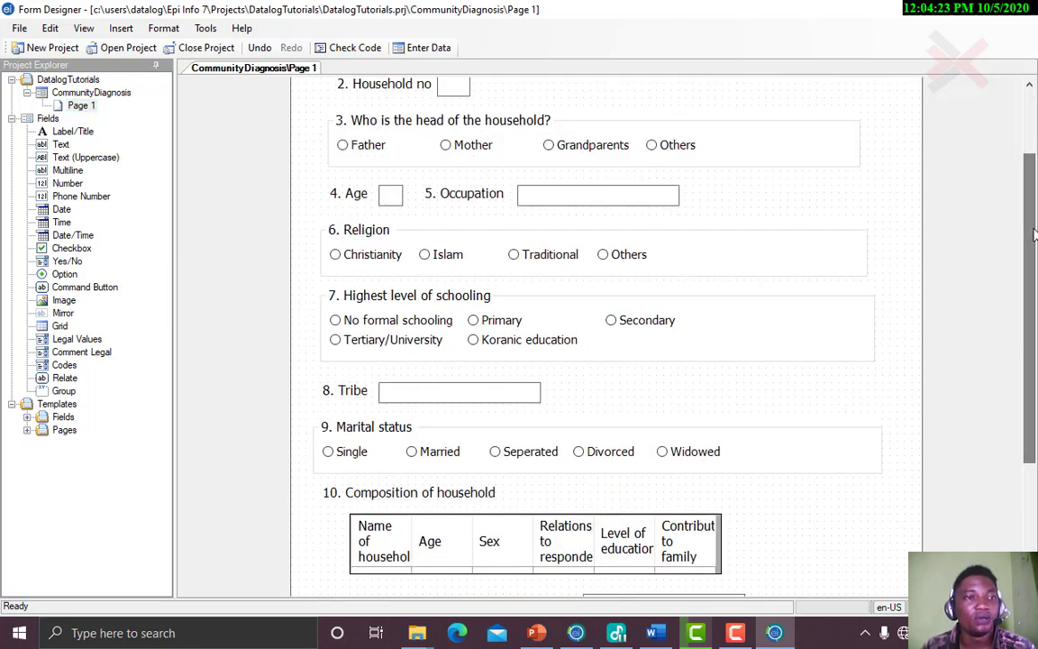
pyautogui.click(111, 106)
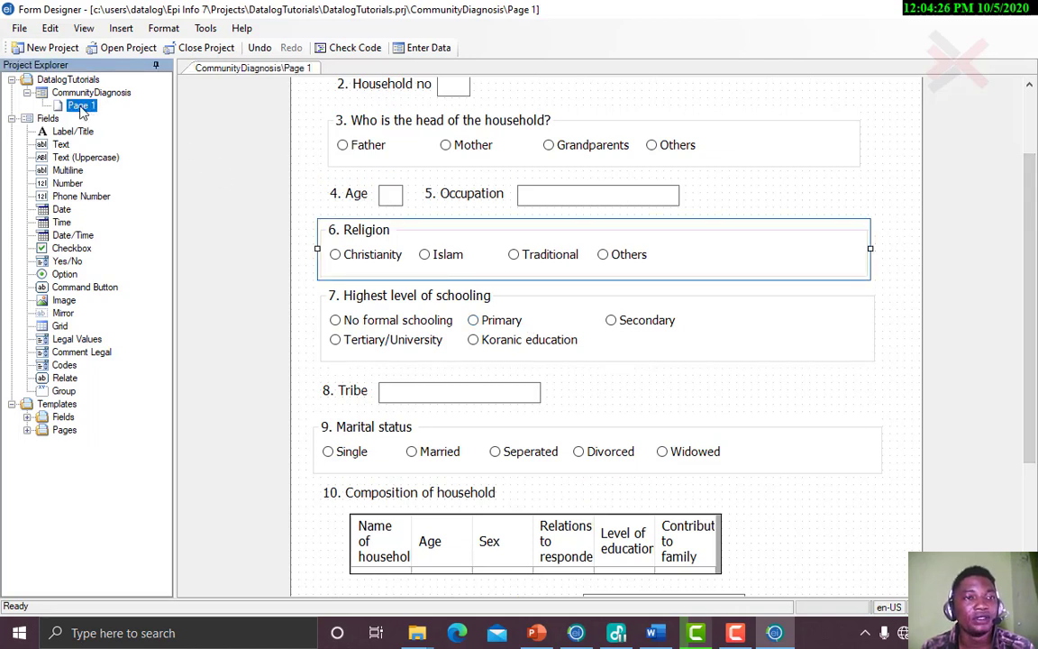
pyautogui.rightClick(83, 110)
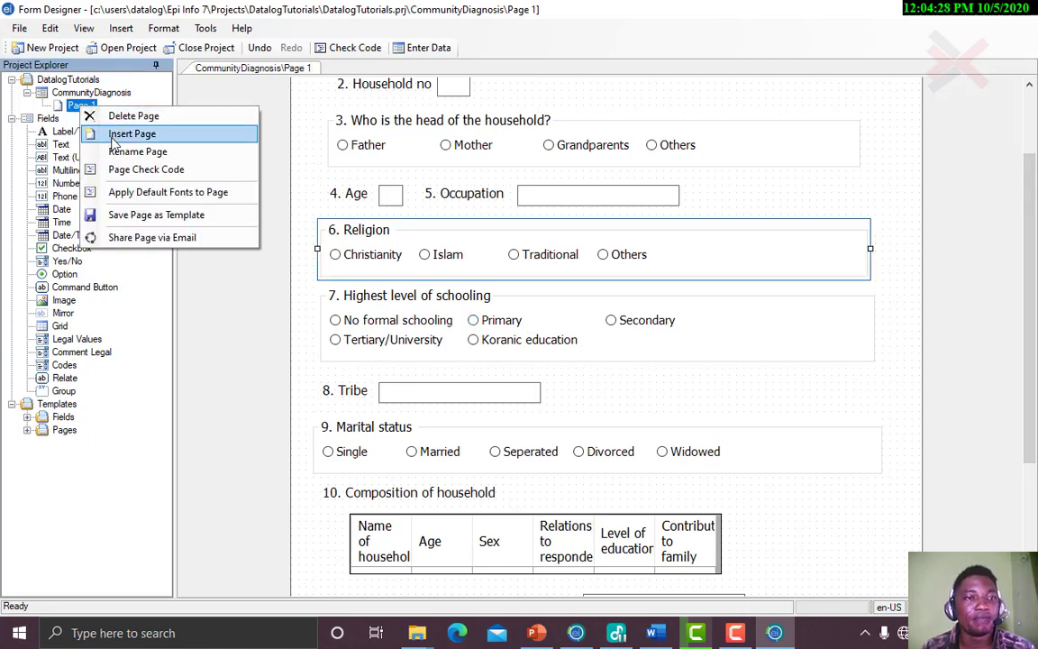
pyautogui.click(131, 133)
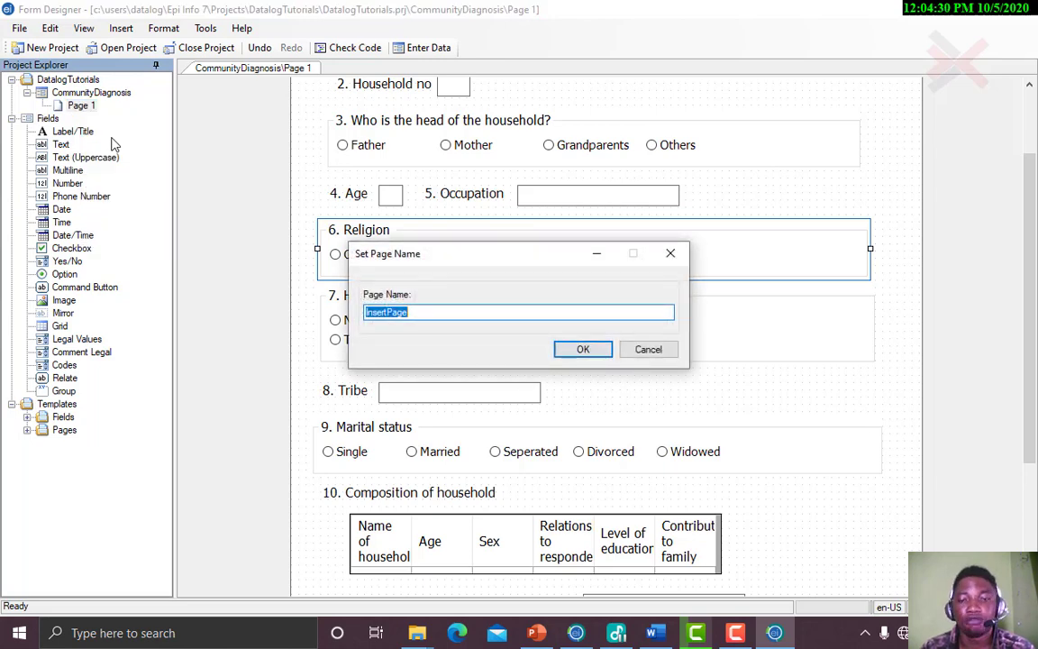
pyautogui.press('Return')
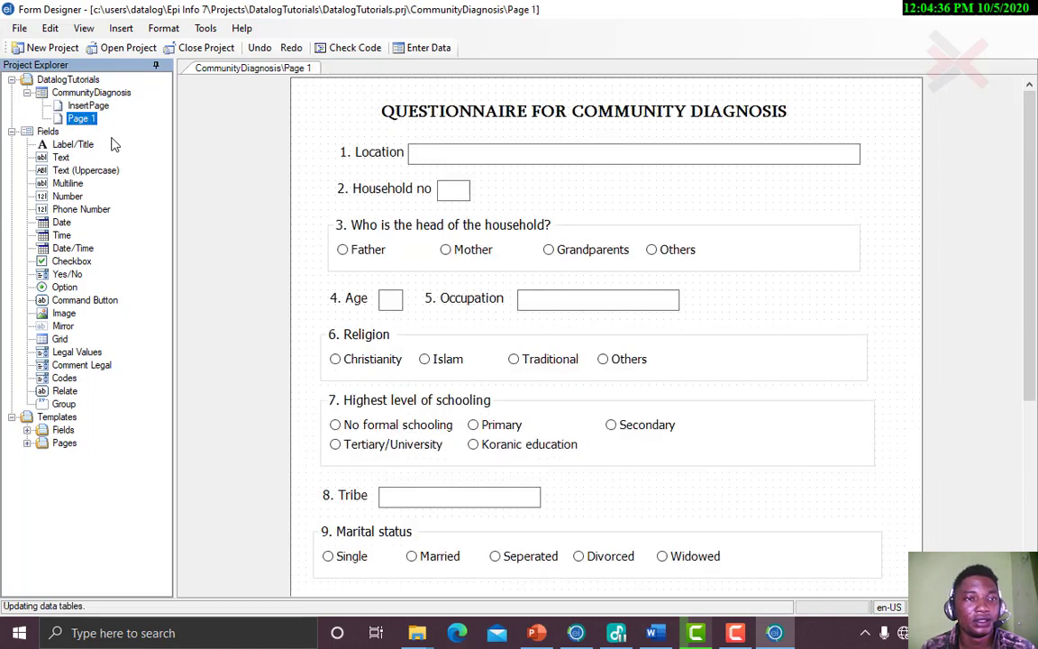
# Open the inserted page and rename it as Page 2
pyautogui.click(89, 106)
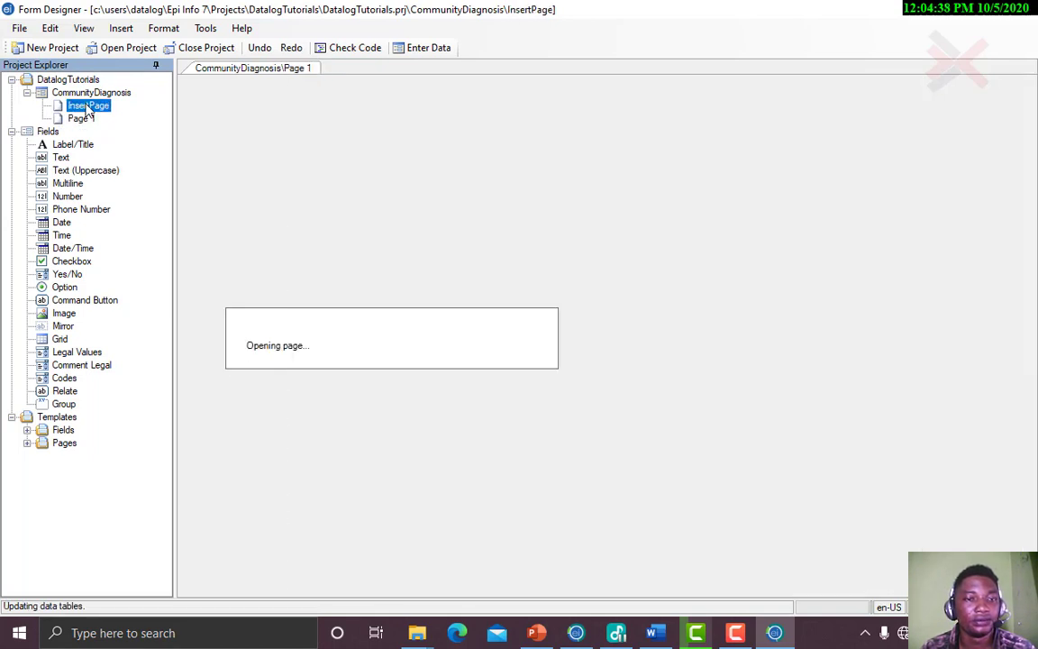
pyautogui.rightClick(88, 108)
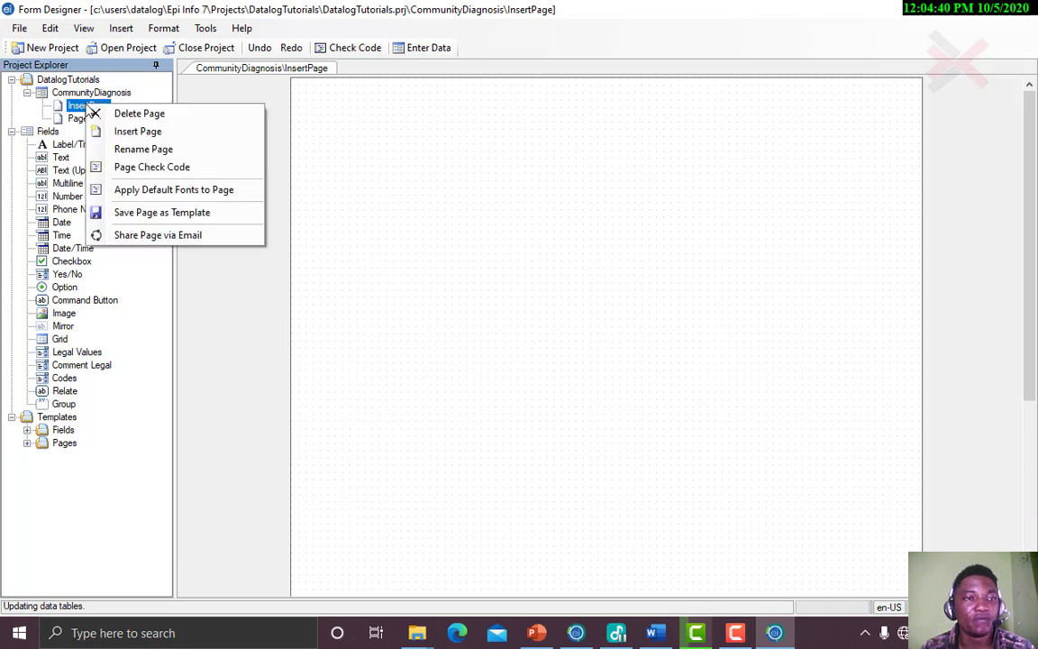
pyautogui.click(126, 155)
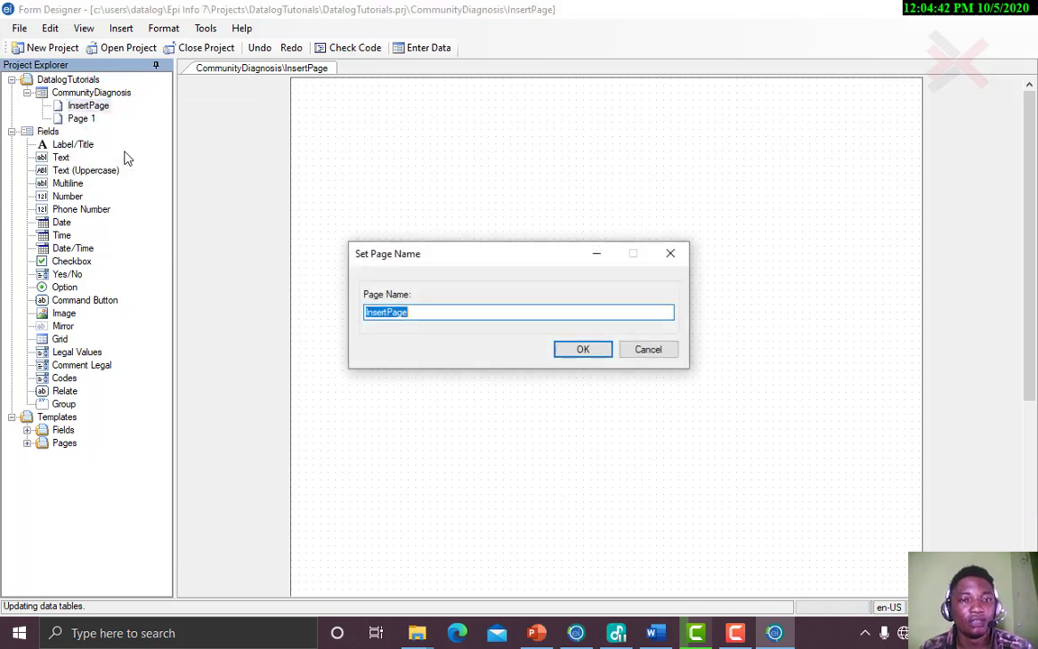
pyautogui.write('Page 2')
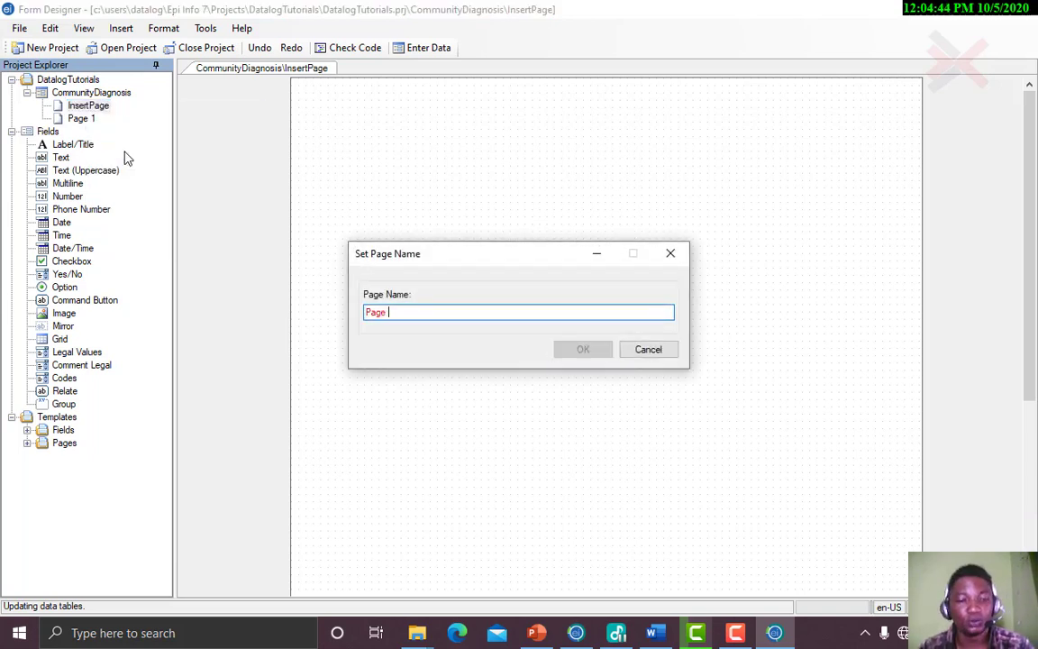
pyautogui.press('Return')
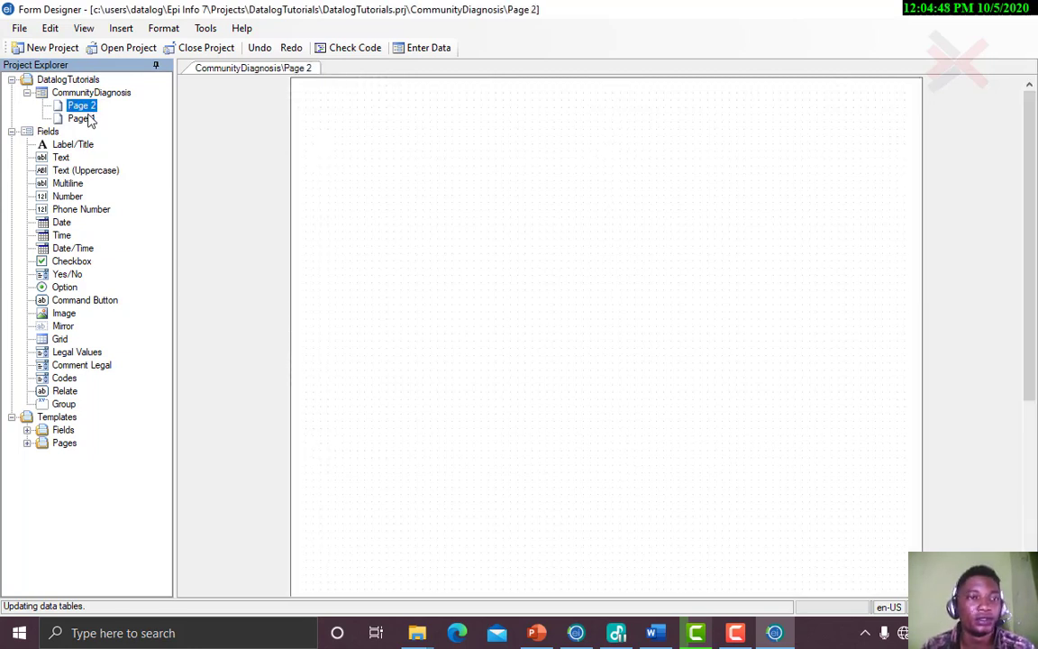
# View Page 1 of the form and return to the blank Page 2
pyautogui.click(86, 119)
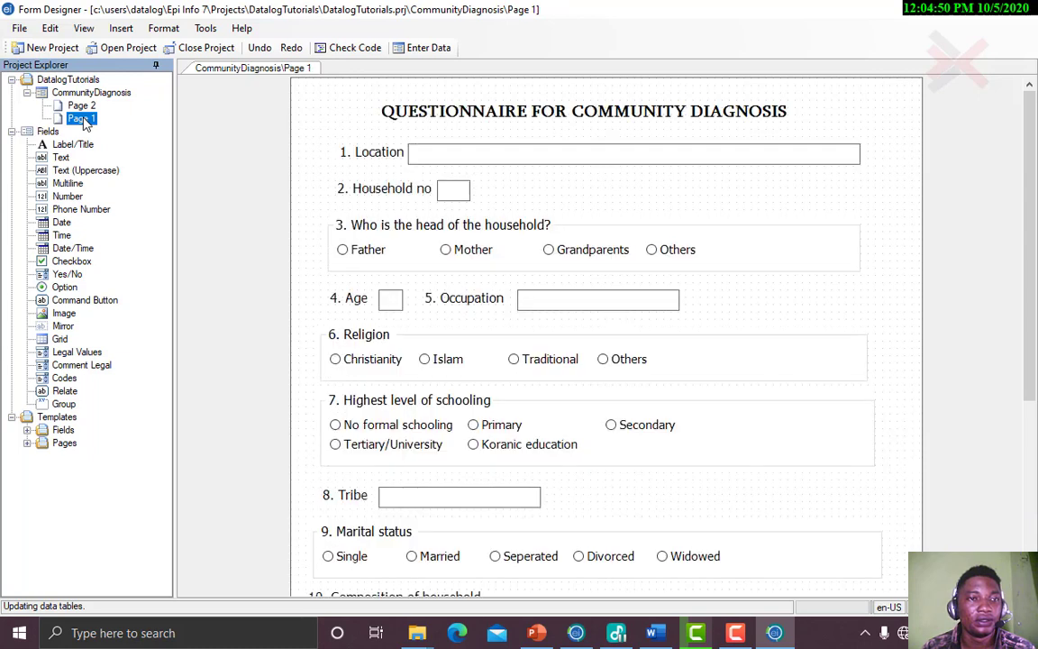
pyautogui.click(79, 106)
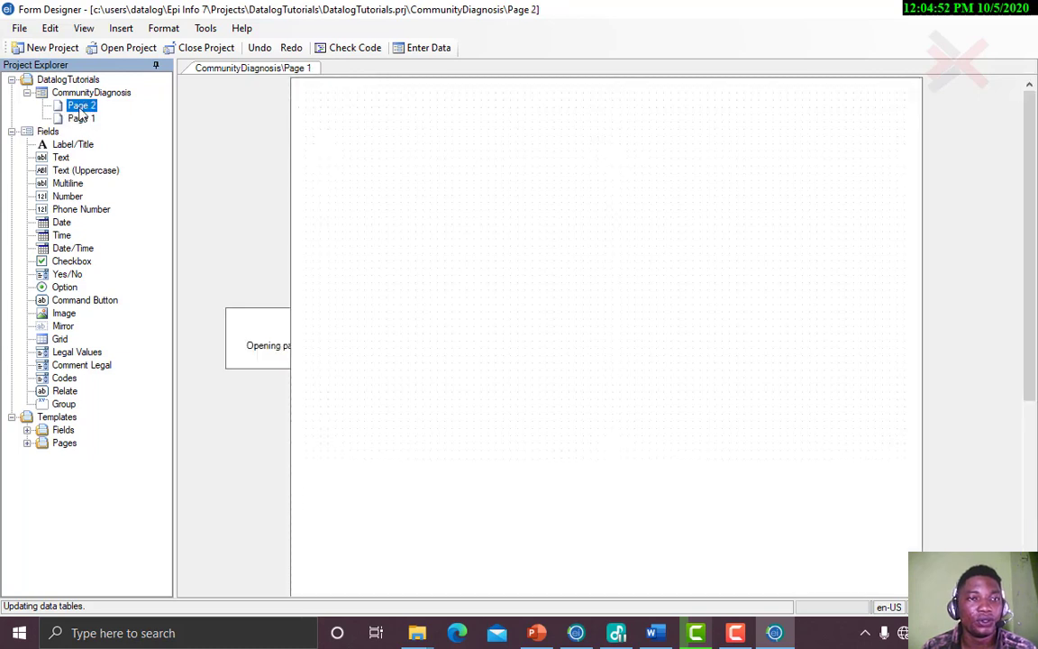
pyautogui.click(419, 187)
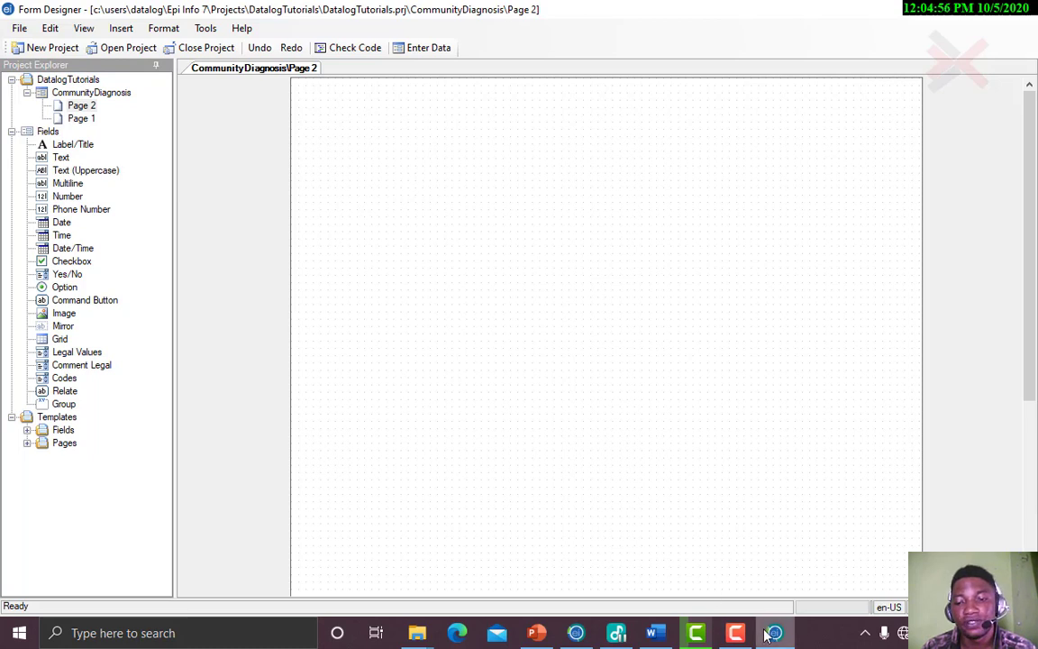
# Switch to the Word questionnaire and copy the heading "12 .Illness of any of the household members in the previous month"
pyautogui.moveTo(765, 635)
pyautogui.moveTo(655, 633)
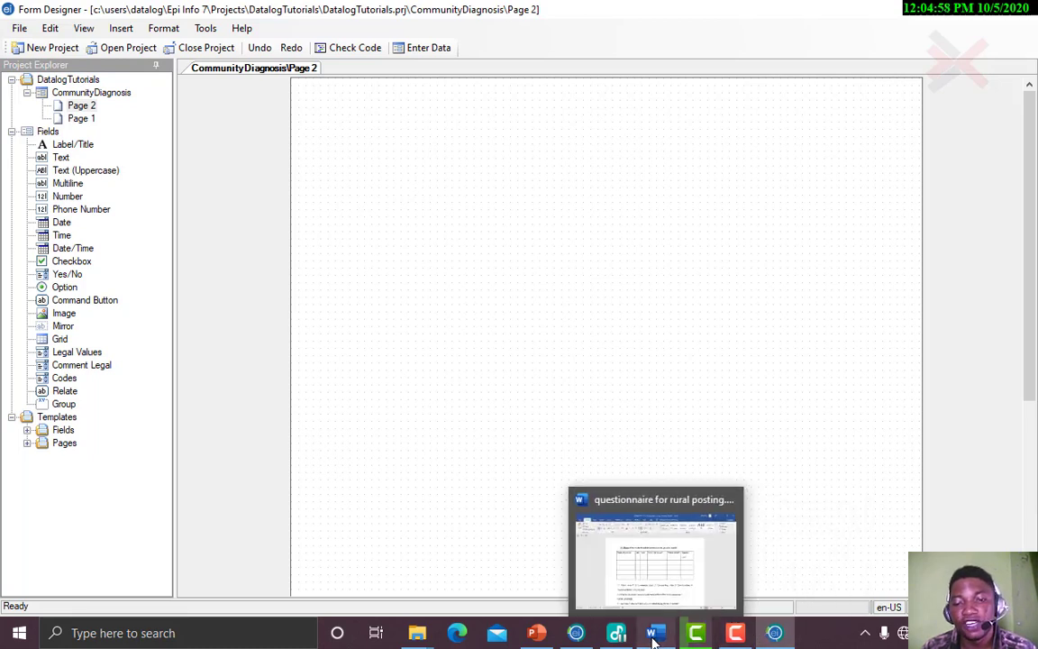
pyautogui.click(637, 563)
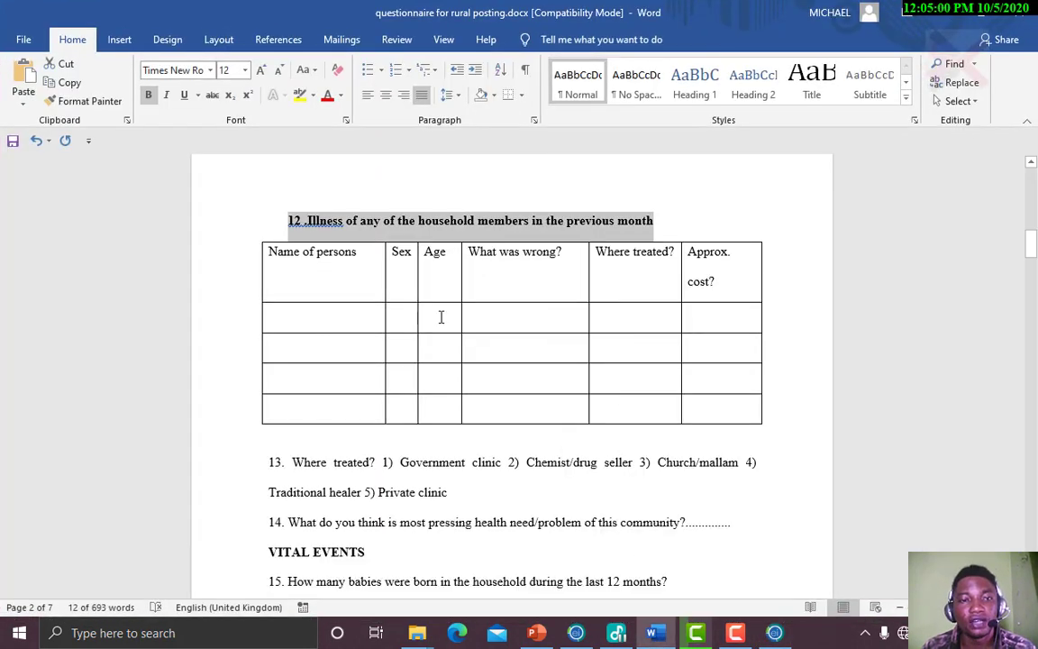
pyautogui.click(357, 222)
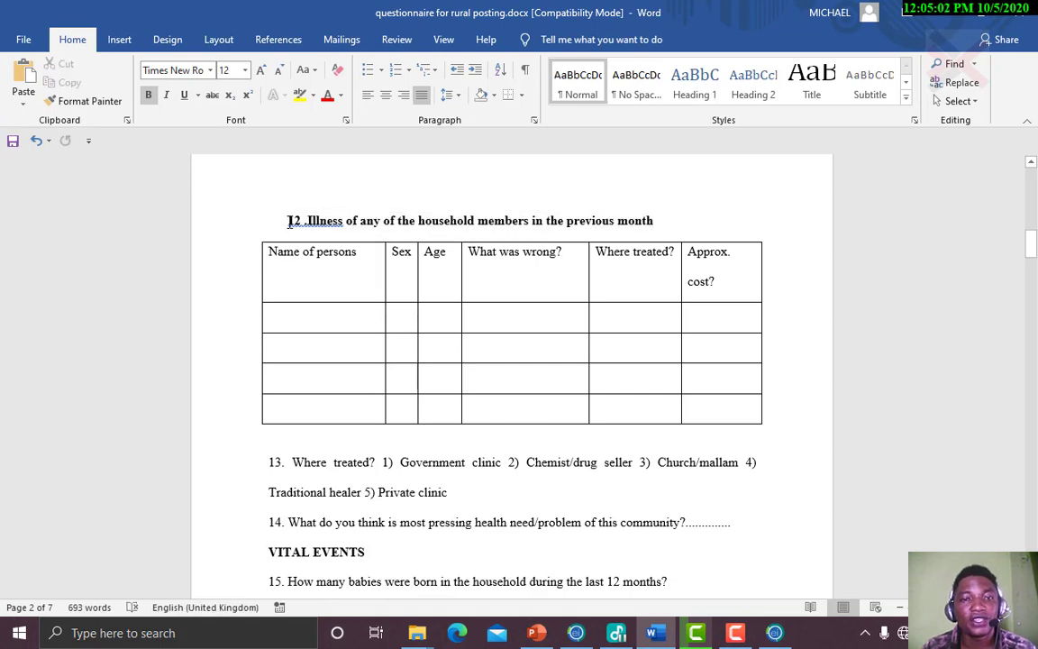
pyautogui.moveTo(289, 223); pyautogui.dragTo(648, 227)
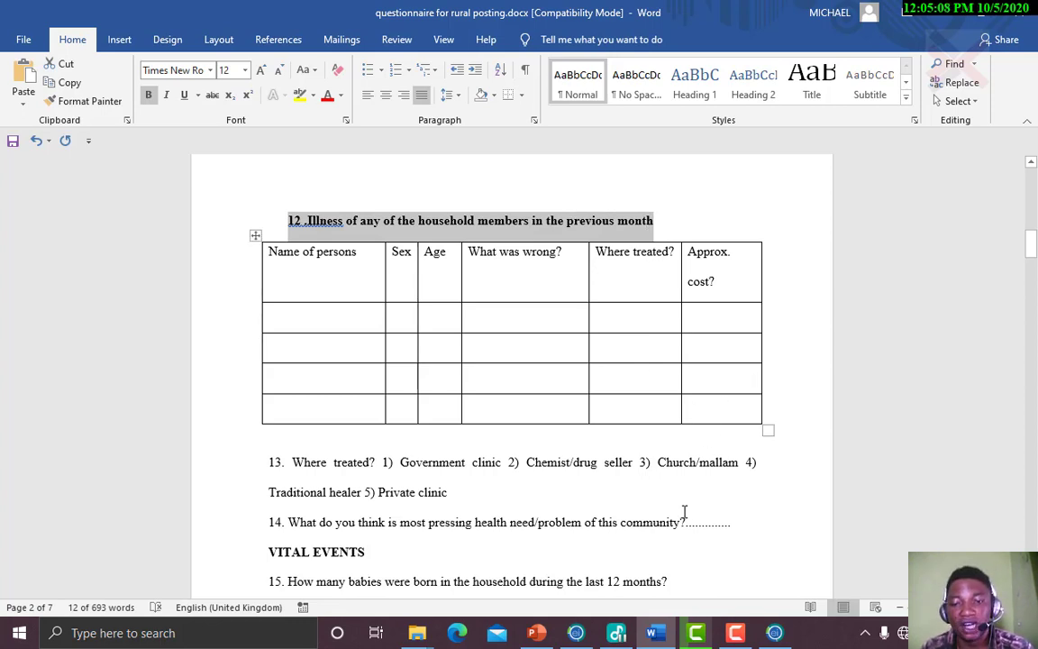
# On Page 2 in Form Designer, start a Grid field prompted "12 .Illness of any of the household members in the previous month" and open its column definitions
pyautogui.click(775, 632)
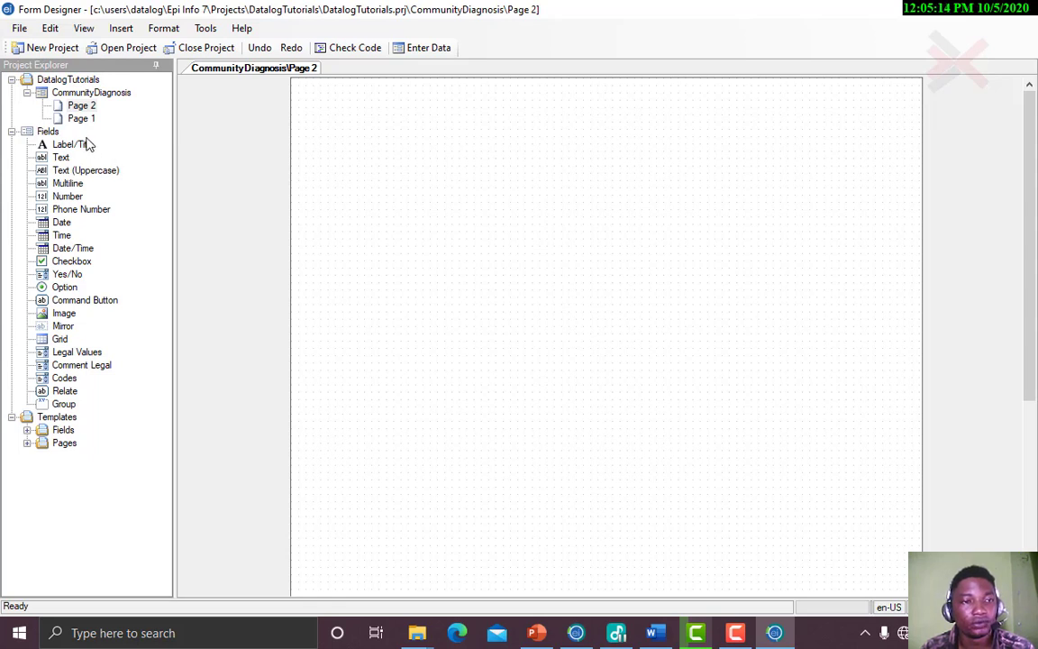
pyautogui.click(58, 341)
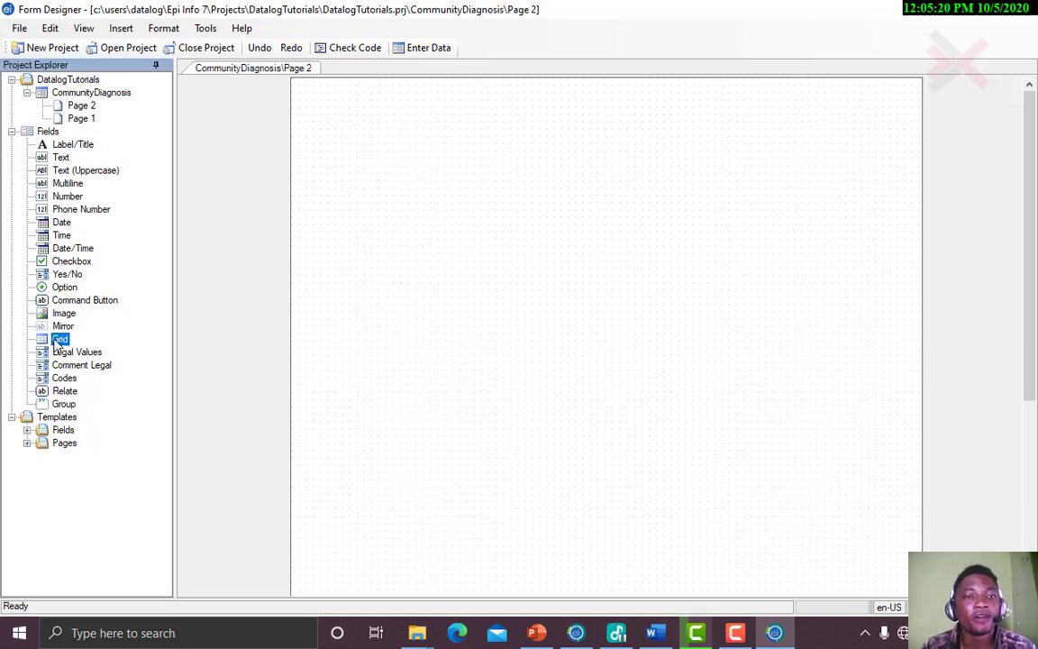
pyautogui.click(342, 137)
pyautogui.write('members in the previous month')
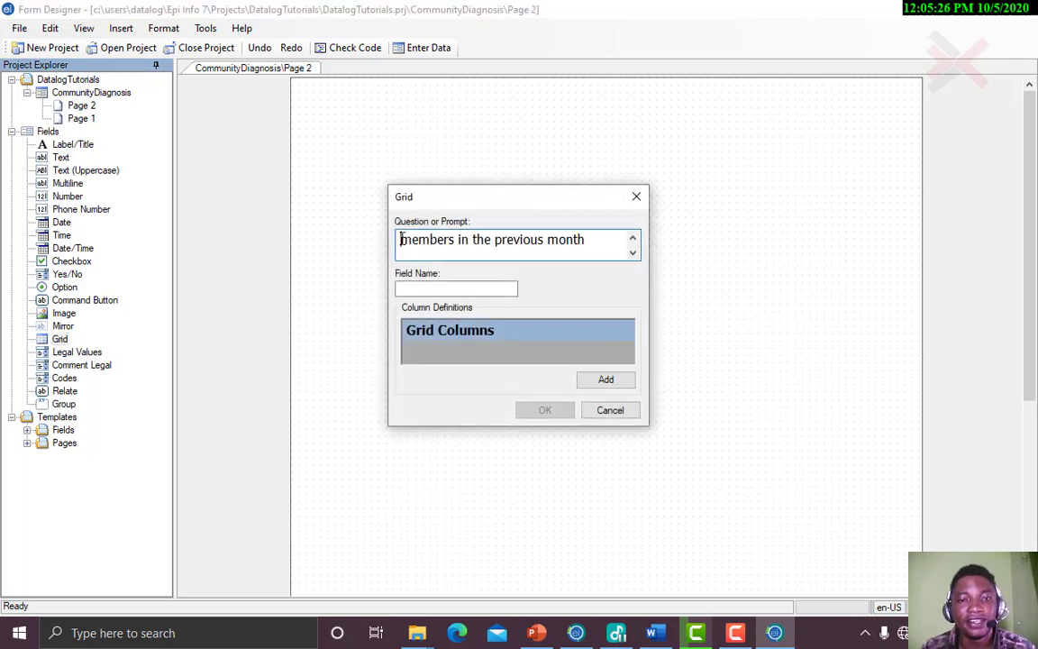
pyautogui.write('12 .Illness of any of the household')
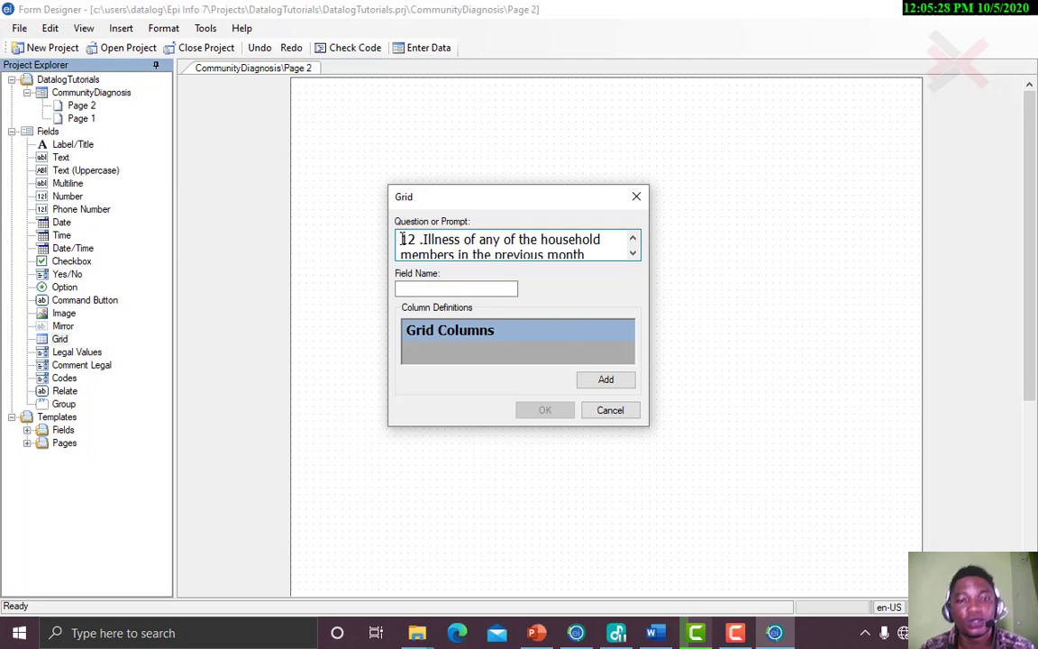
pyautogui.click(425, 288)
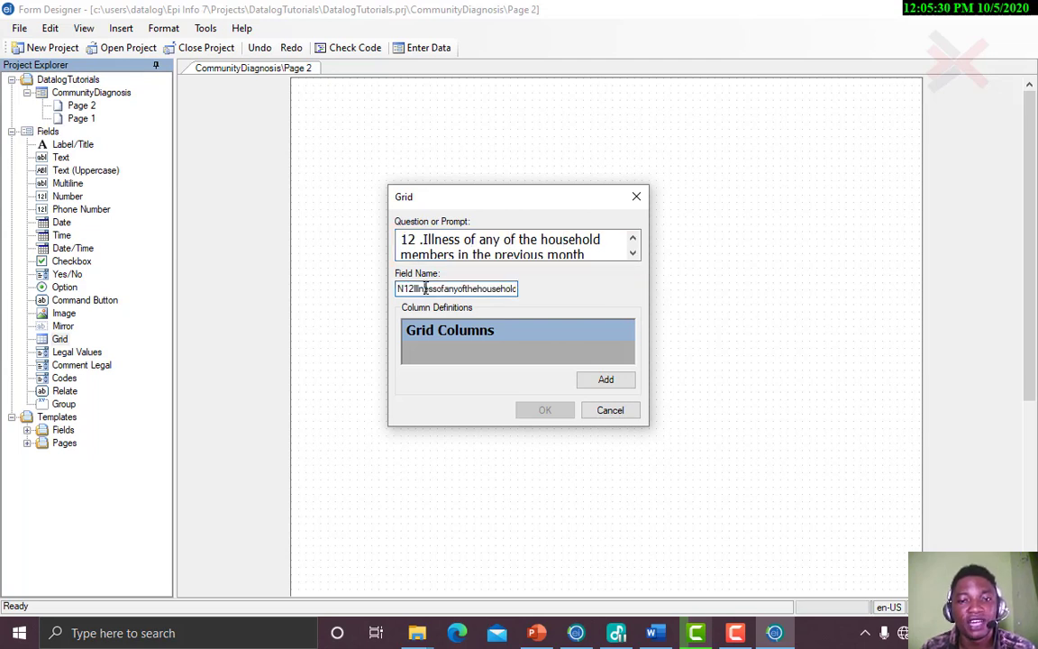
pyautogui.click(594, 381)
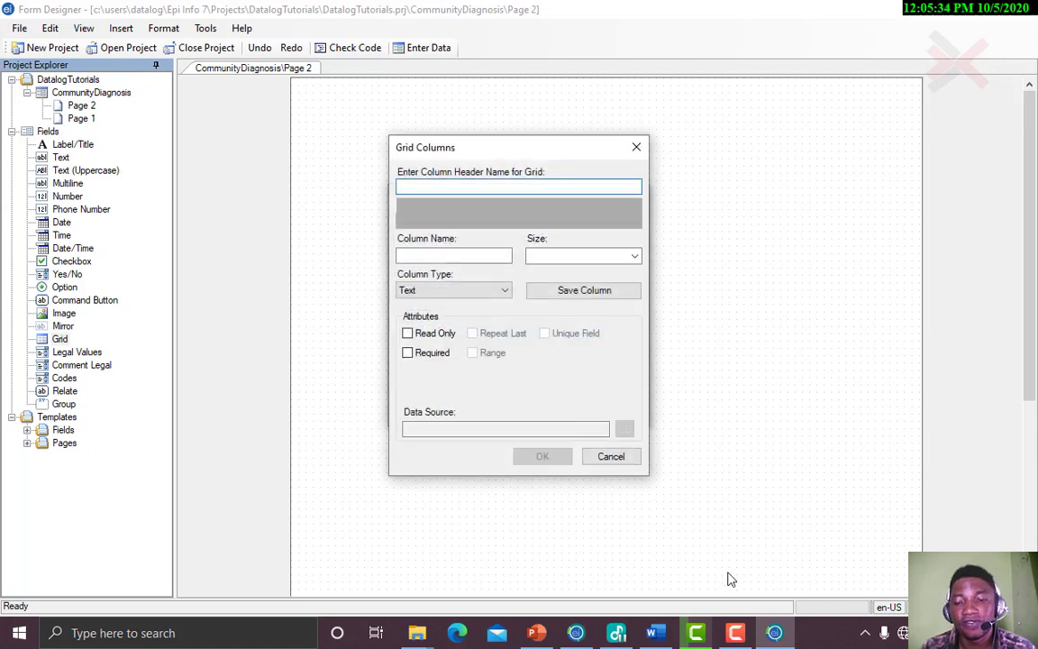
# Copy the "Name of persons" header from question 12's table in Word and return to Form Designer's grid column definitions
pyautogui.click(654, 633)
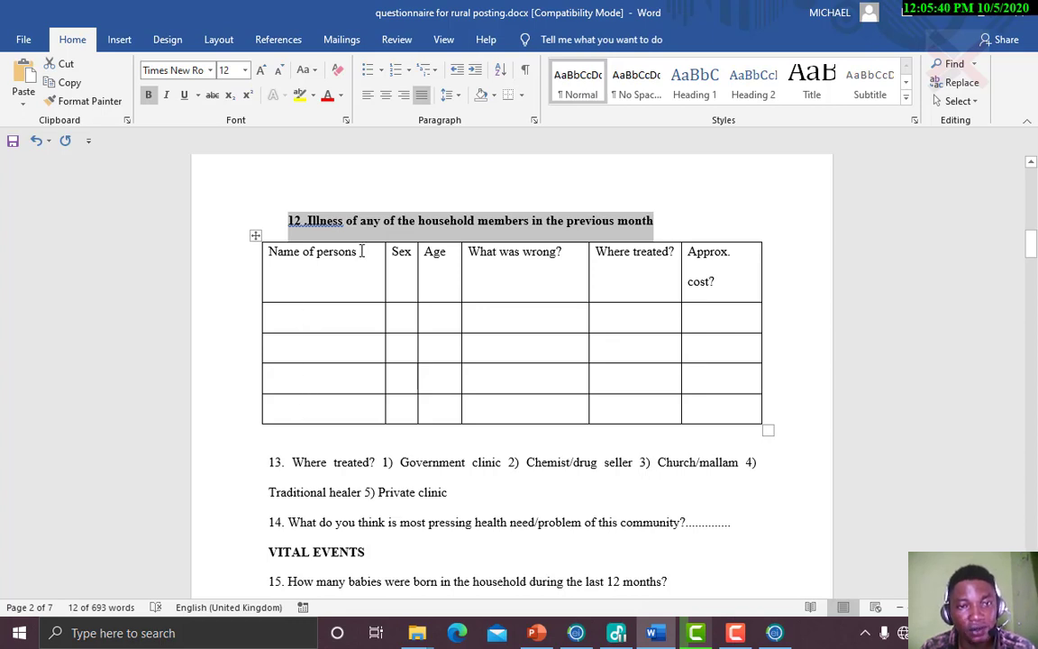
pyautogui.moveTo(361, 251); pyautogui.dragTo(285, 262)
pyautogui.hotkey('ctrl', 'c')
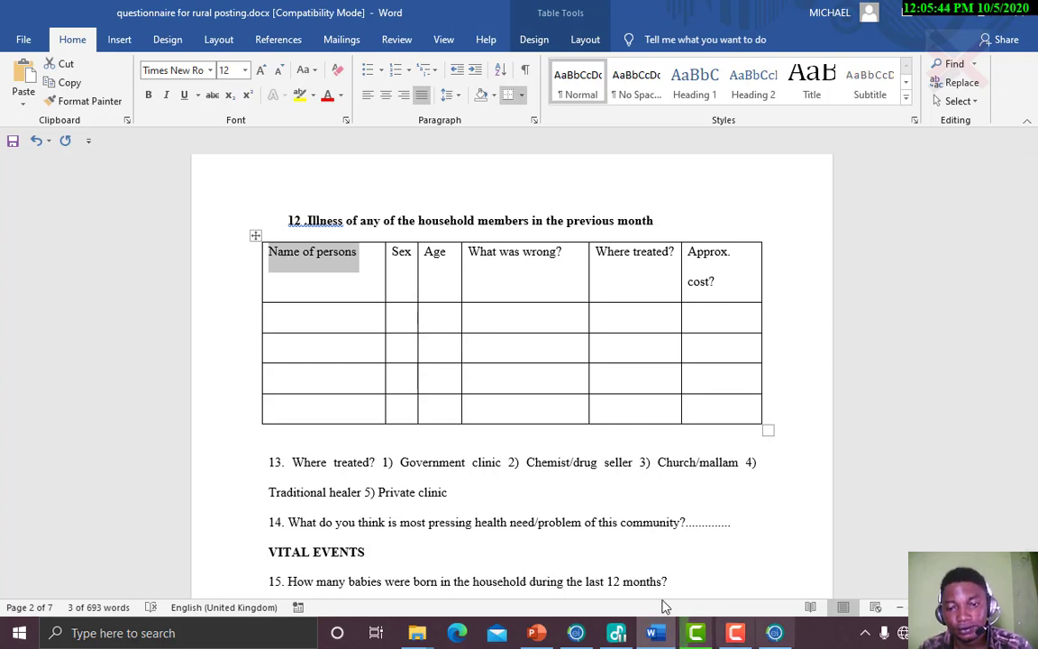
pyautogui.click(775, 634)
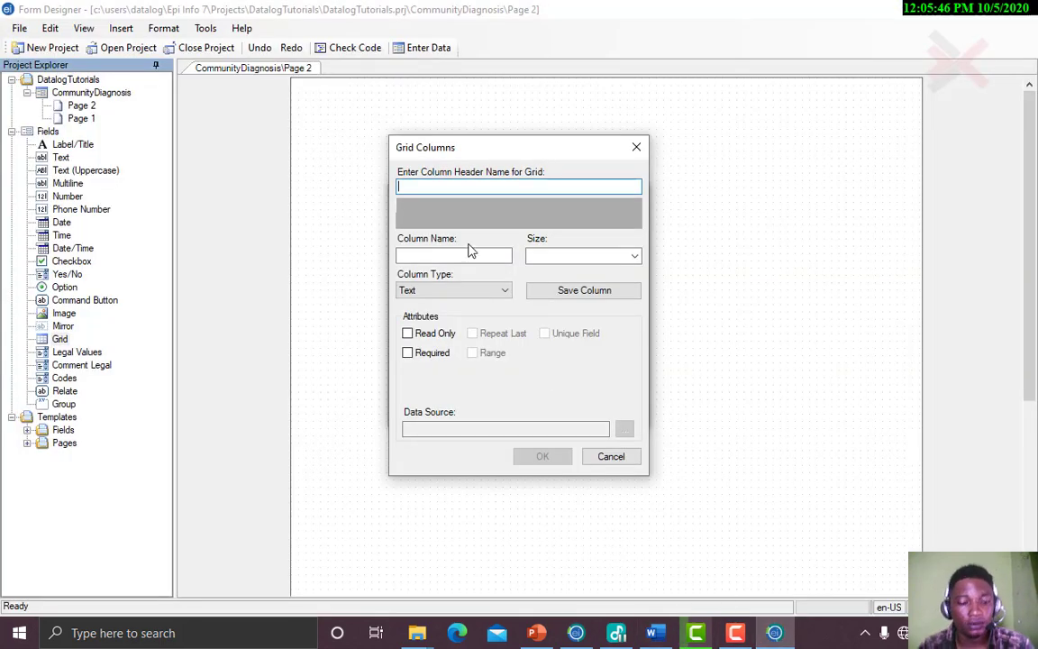
# Add a text column with header "Name of persons", column name Nameofpersons and size 5 to the grid, and save it
pyautogui.hotkey('ctrl', 'v')
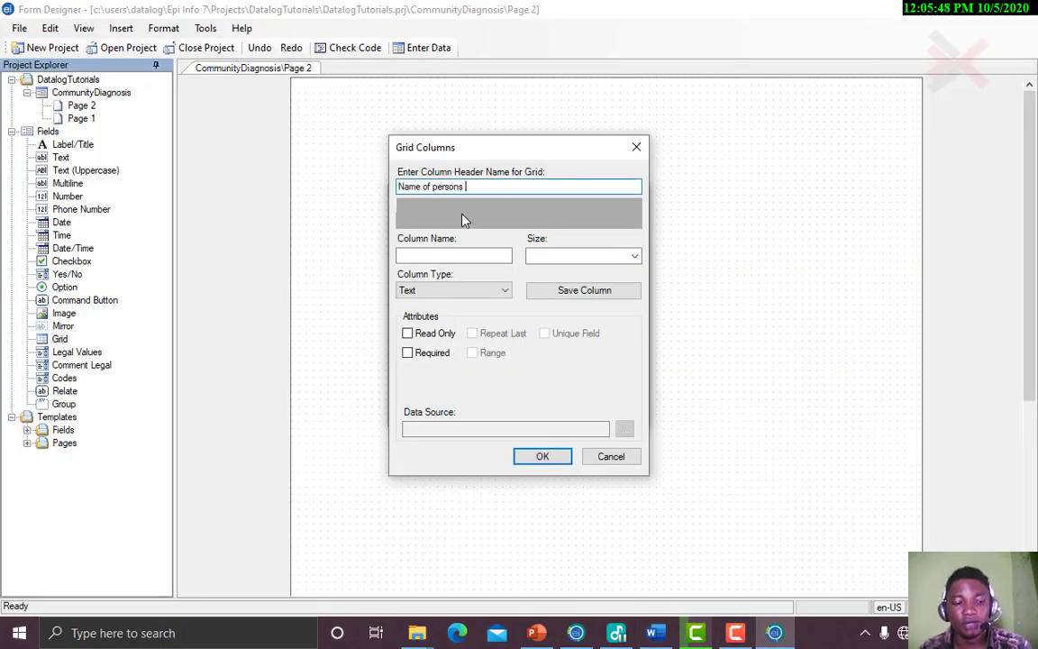
pyautogui.press('Tab')
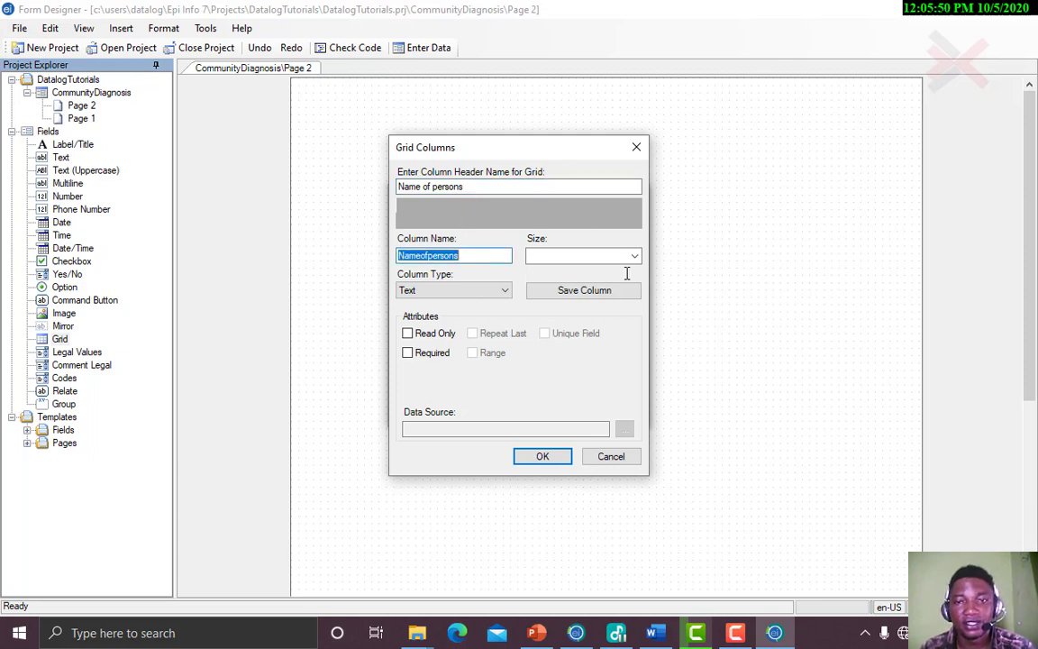
pyautogui.click(635, 259)
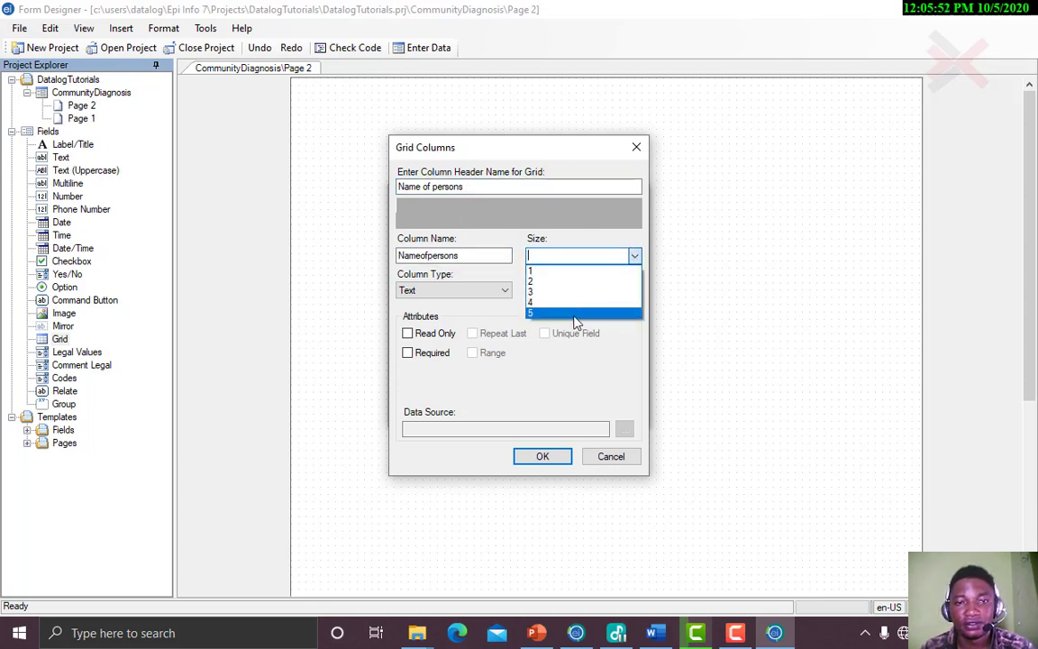
pyautogui.click(577, 320)
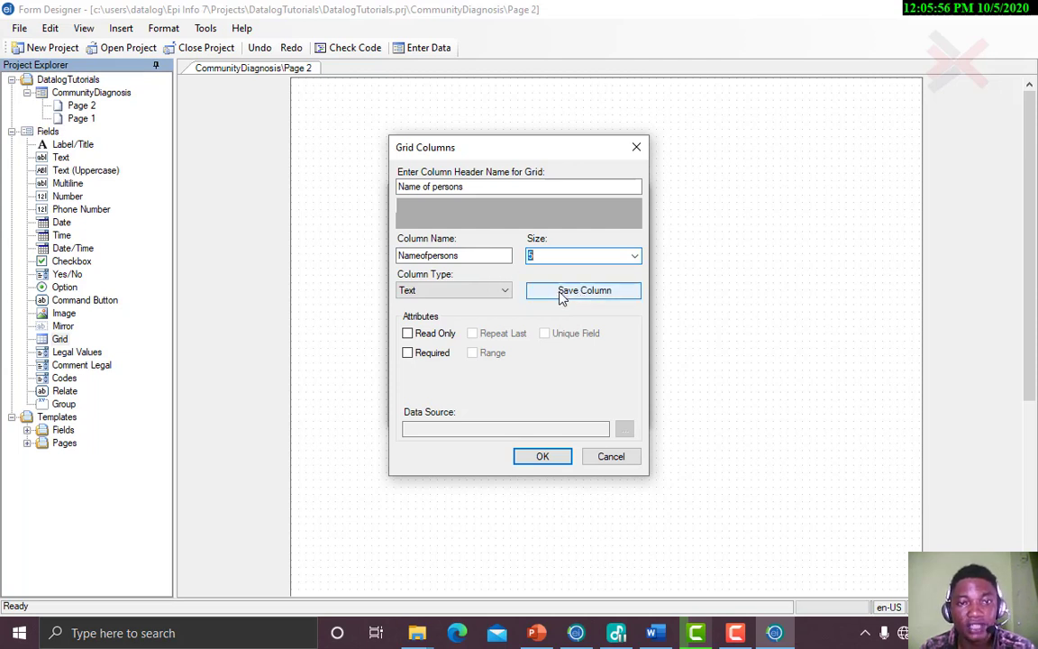
pyautogui.click(561, 295)
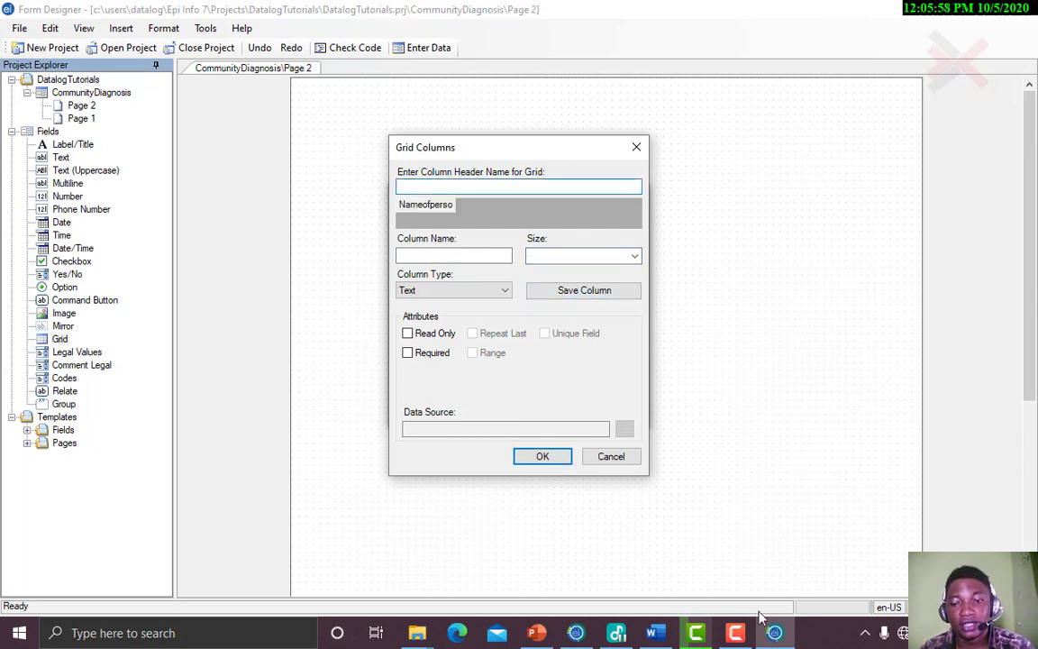
# Switch to the Word questionnaire, copy the "Sex" header from question 12's table, and return to Form Designer's grid column definitions
pyautogui.moveTo(661, 636)
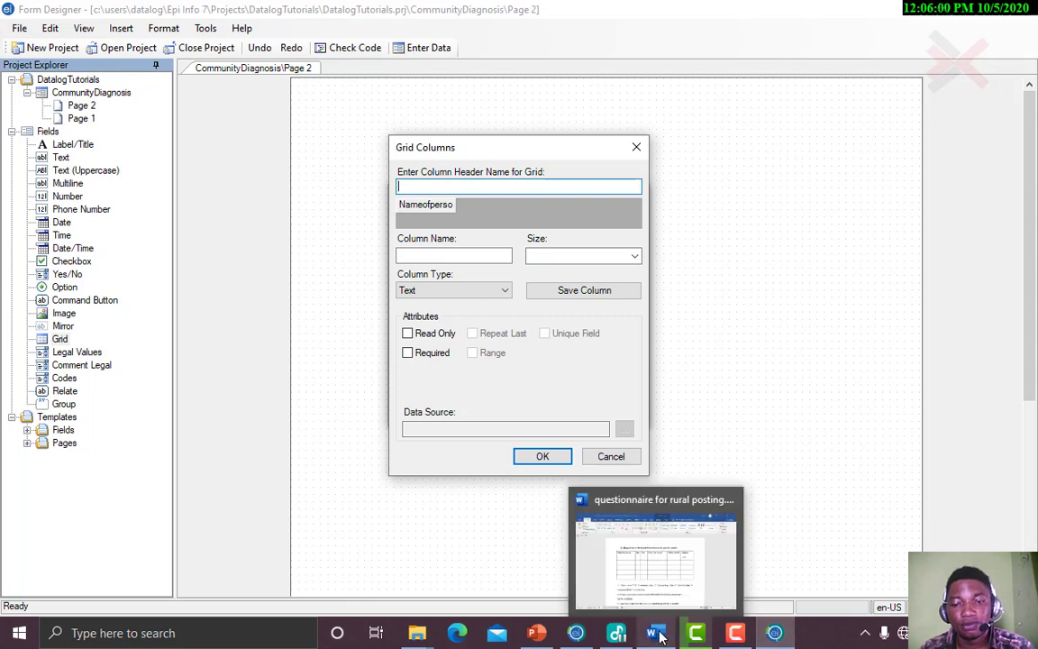
pyautogui.click(685, 549)
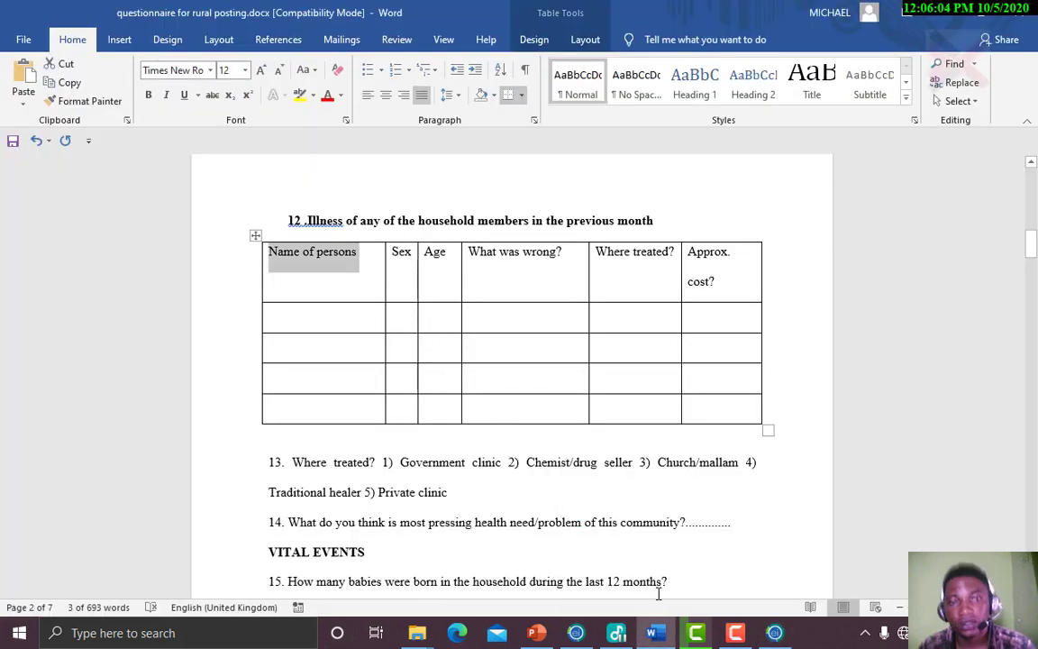
pyautogui.moveTo(394, 251); pyautogui.dragTo(416, 257)
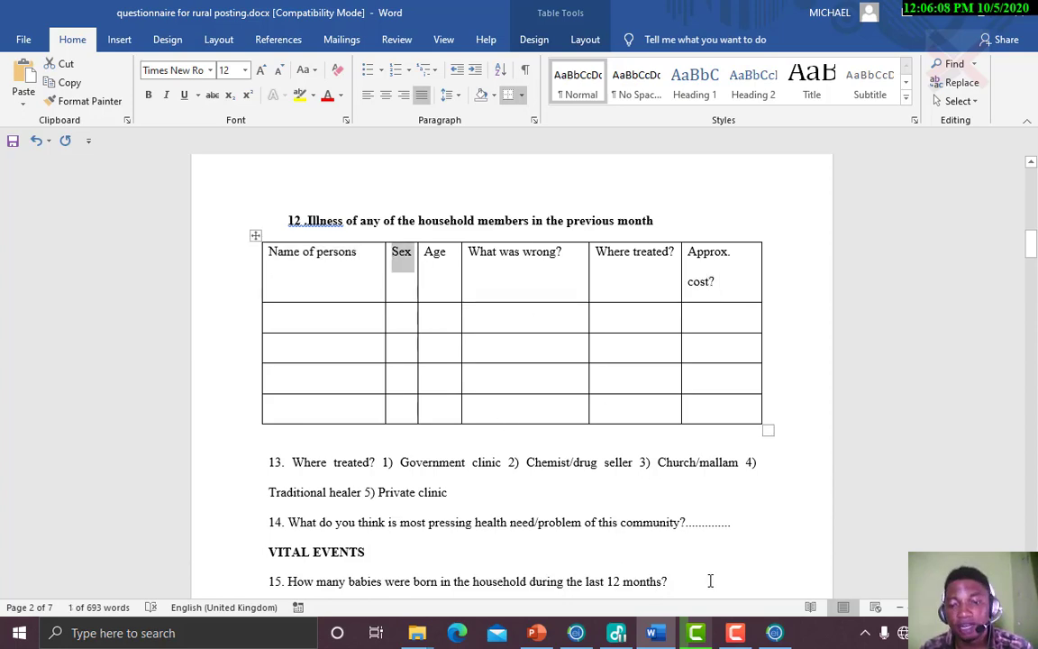
pyautogui.hotkey('alt', 'Tab')
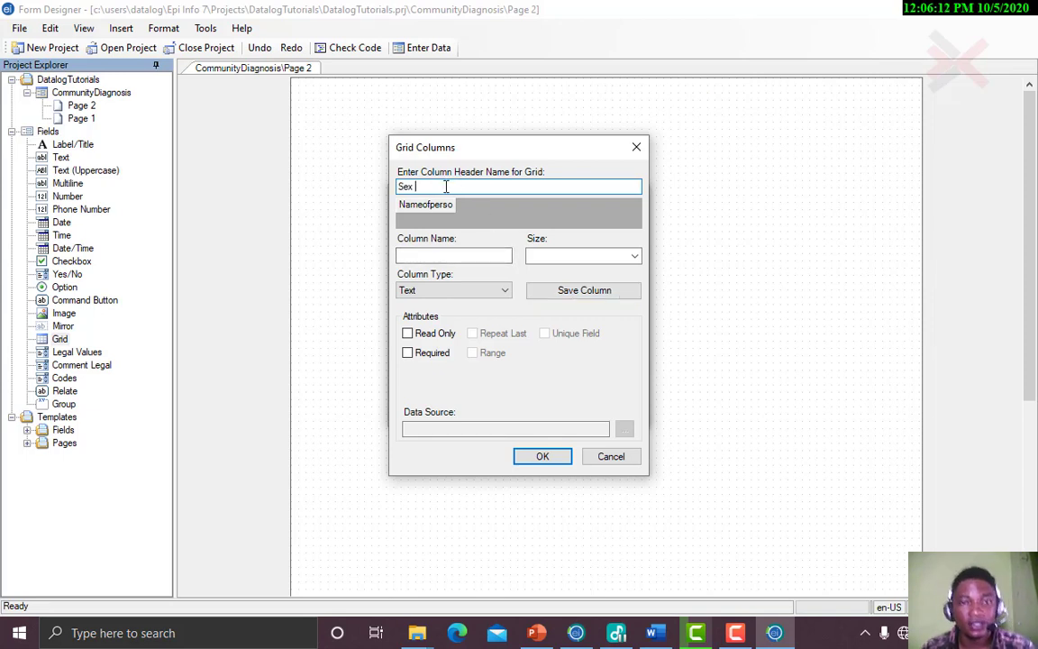
# Define a grid column with header and name "Sex", choose size 5, and change its column type to Legal Values
pyautogui.click(450, 256)
pyautogui.write('Sex')
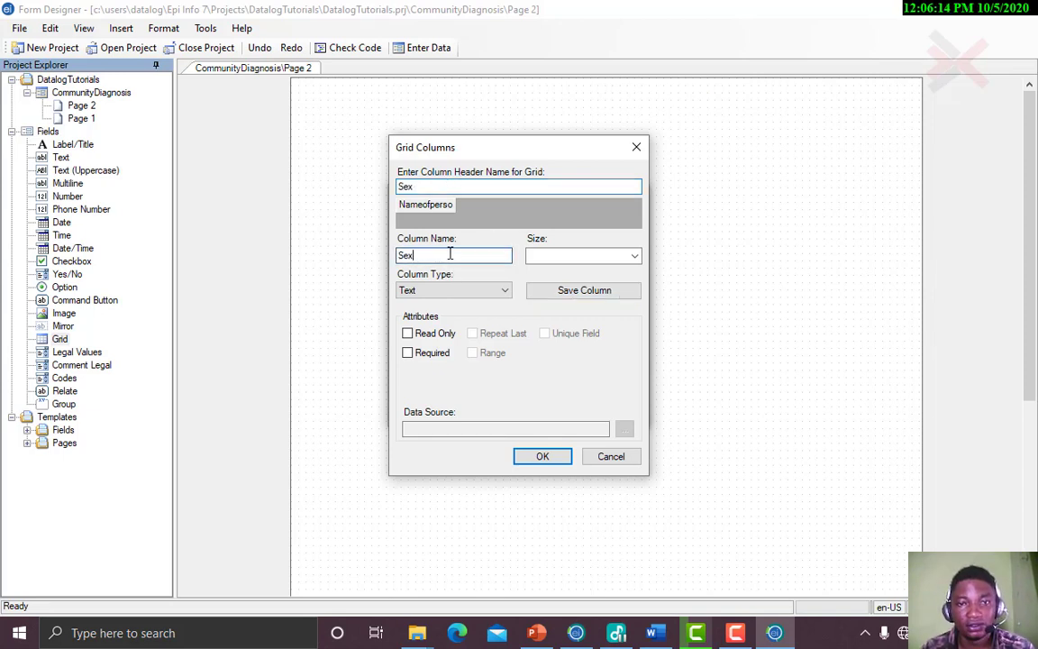
pyautogui.click(543, 258)
pyautogui.click(634, 257)
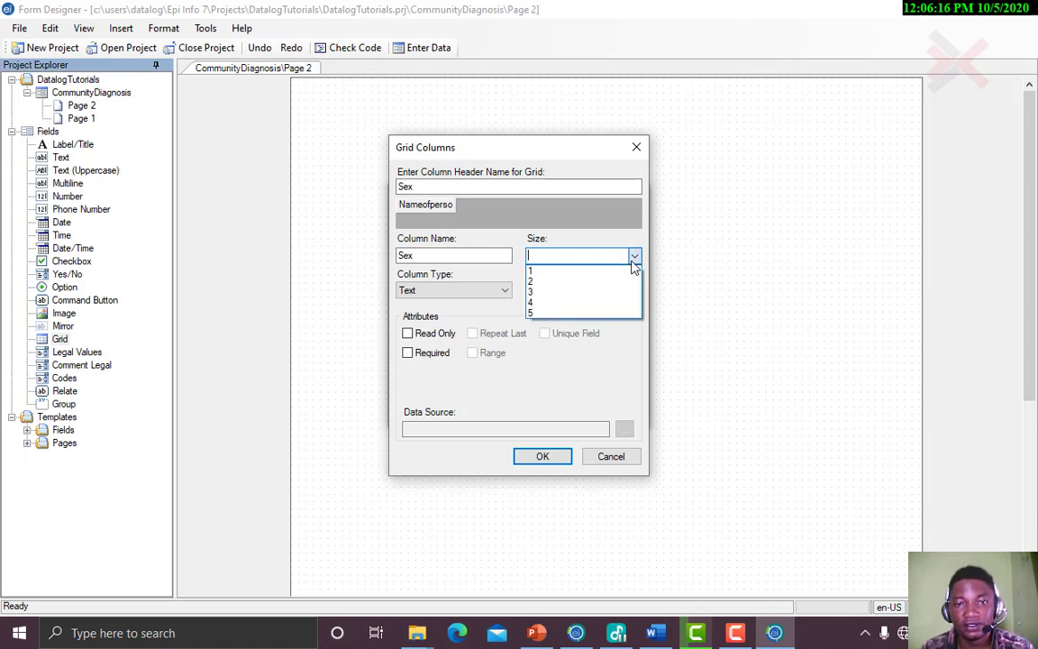
pyautogui.click(587, 313)
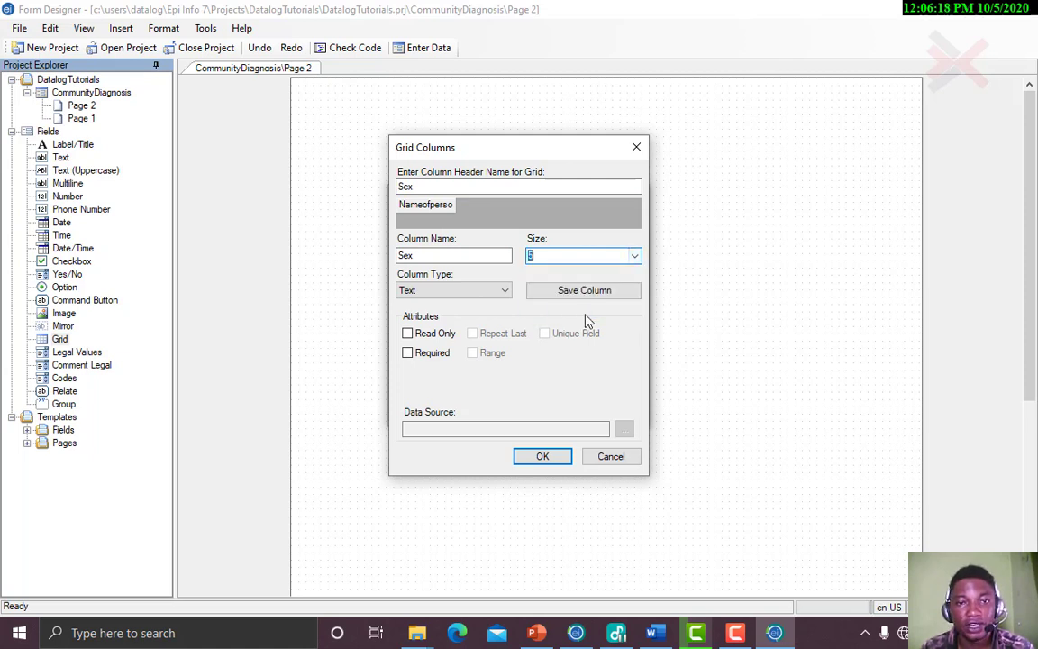
pyautogui.click(507, 290)
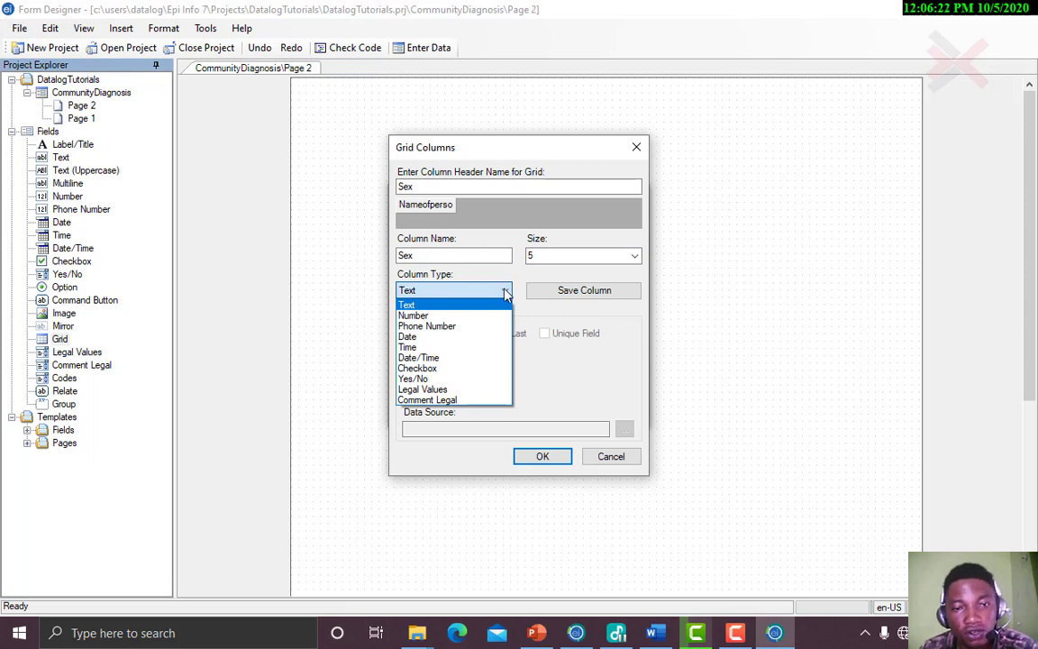
pyautogui.click(446, 391)
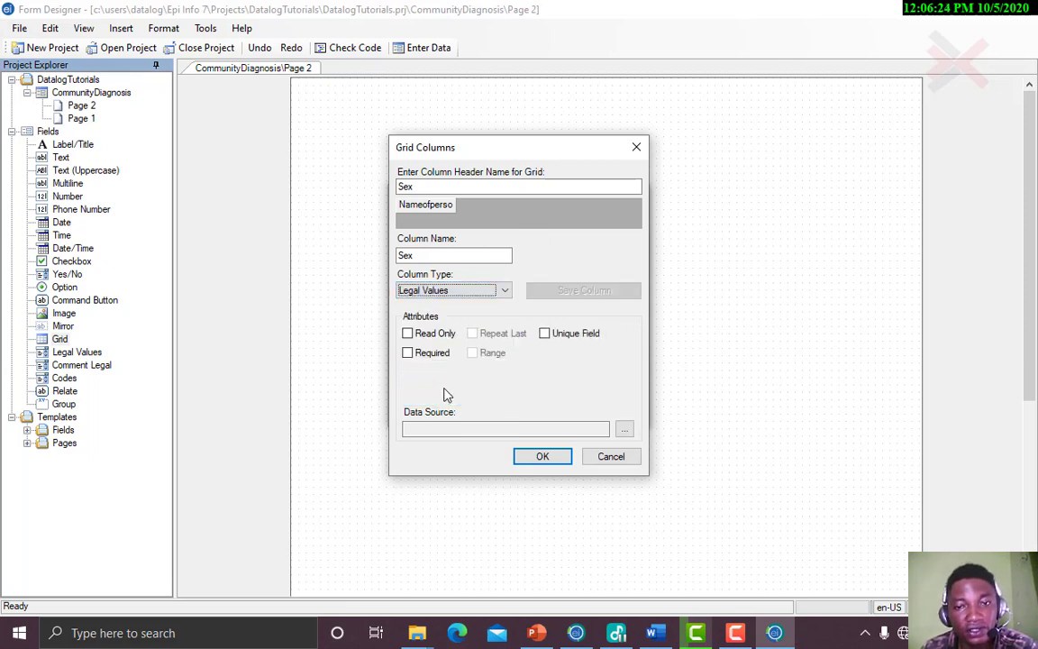
# Give the Sex column a new data source based on the existing codesex1 table's sex field, and save the column
pyautogui.click(624, 430)
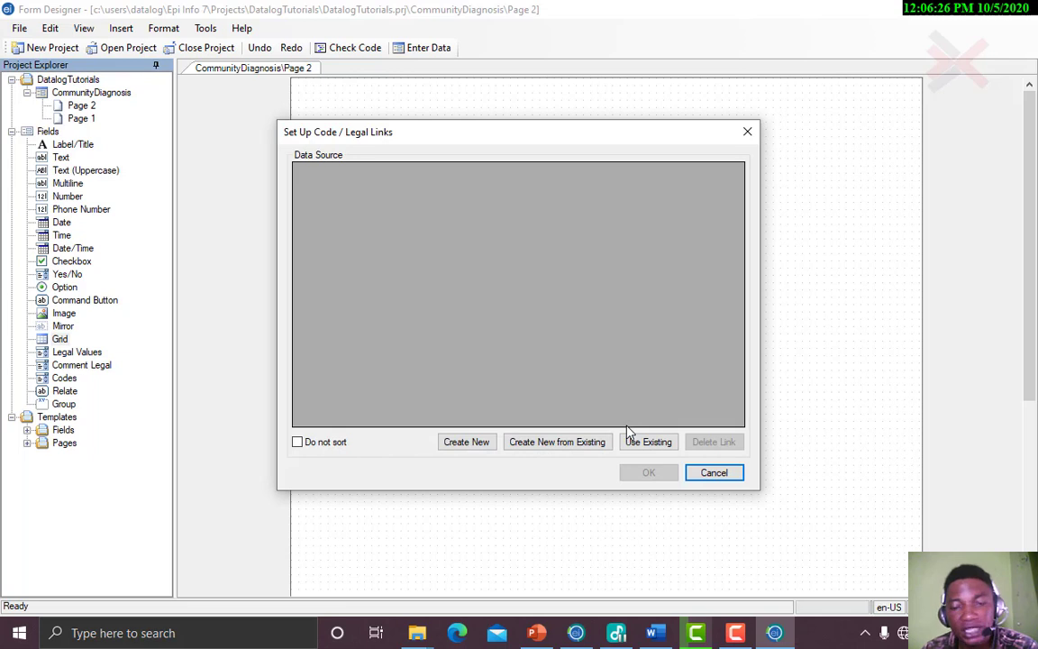
pyautogui.click(550, 444)
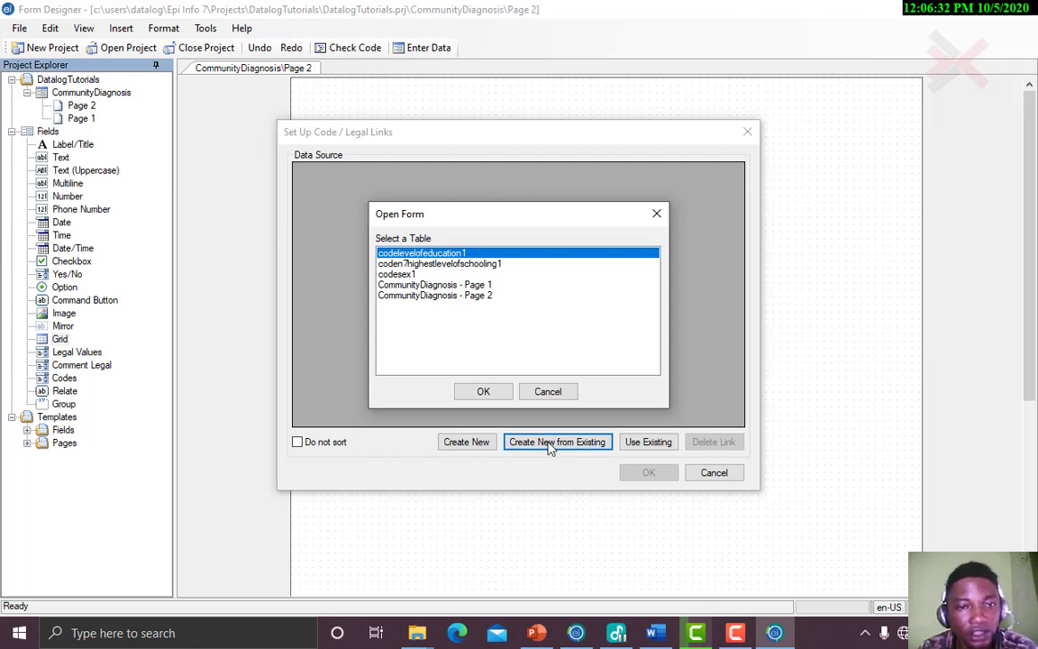
pyautogui.click(407, 274)
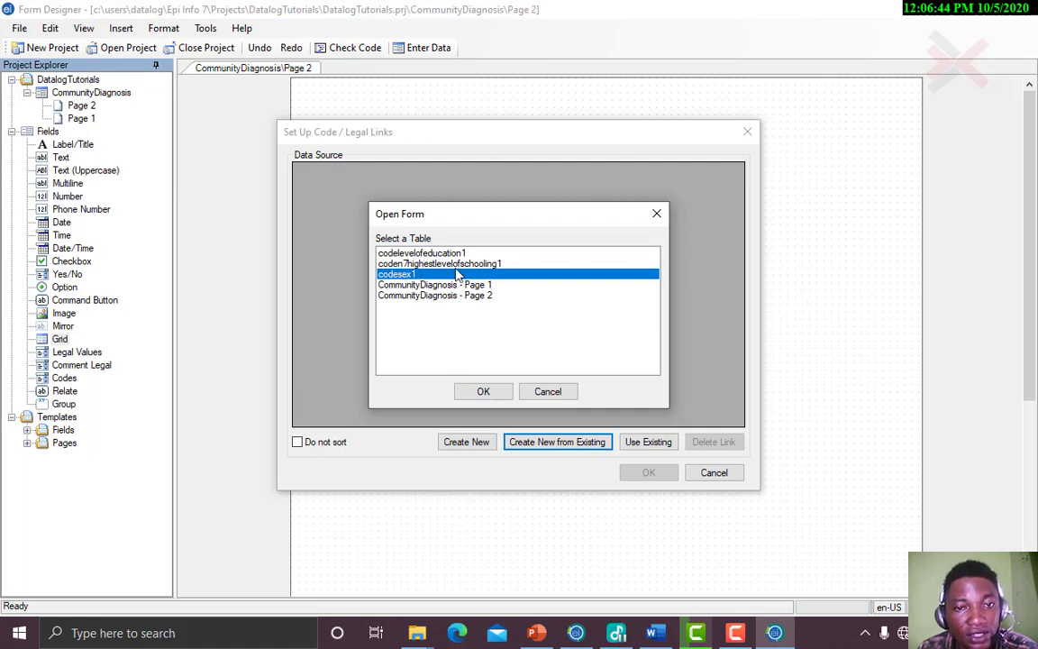
pyautogui.click(483, 391)
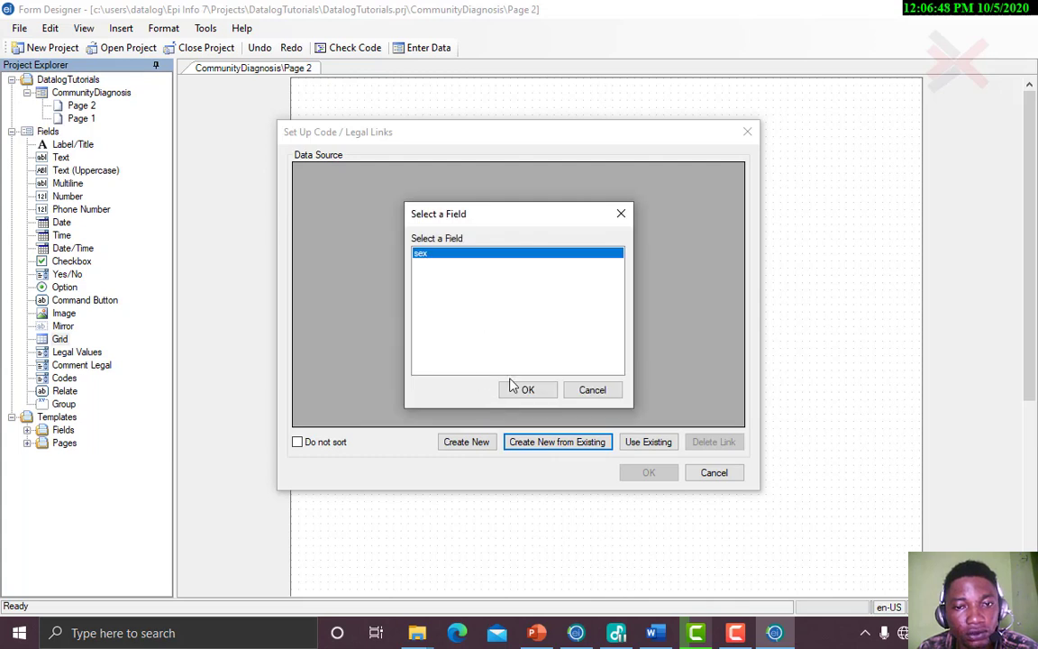
pyautogui.click(516, 390)
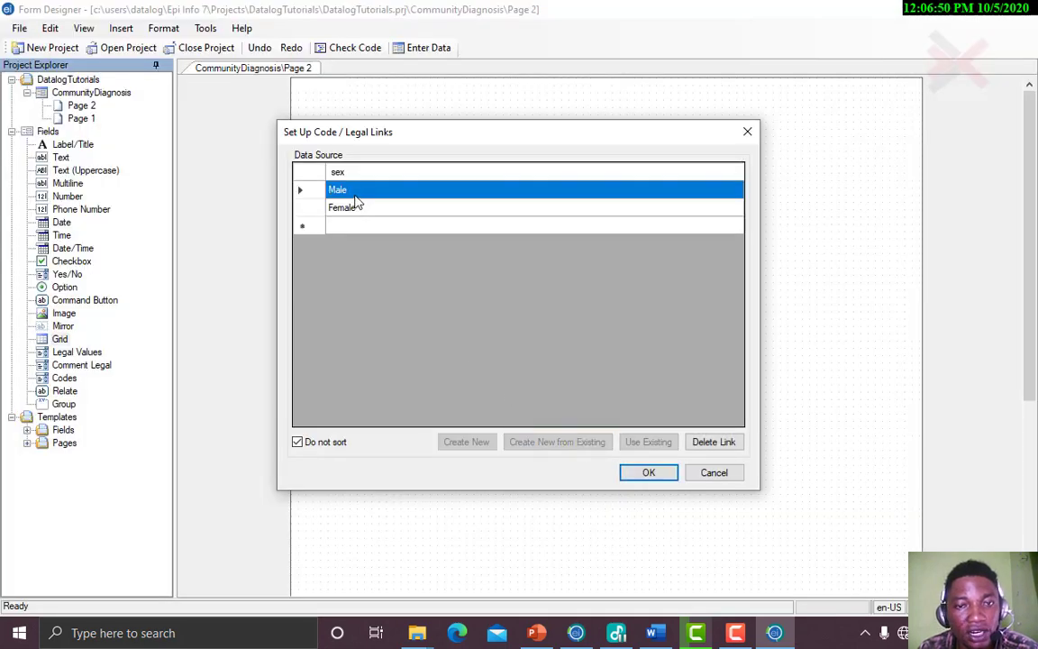
pyautogui.click(647, 474)
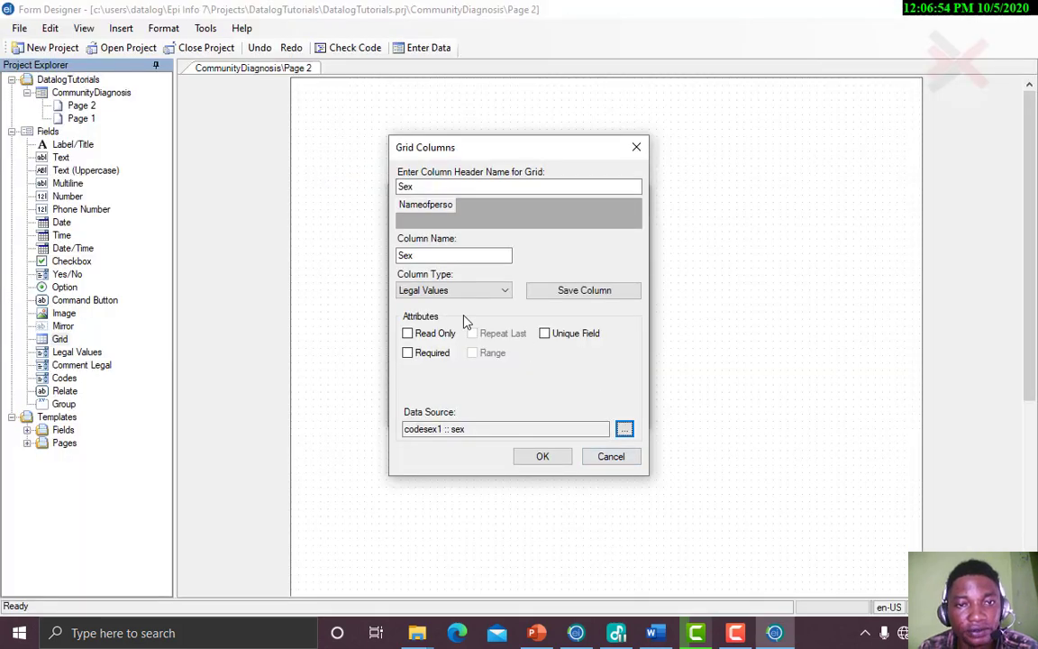
pyautogui.click(549, 293)
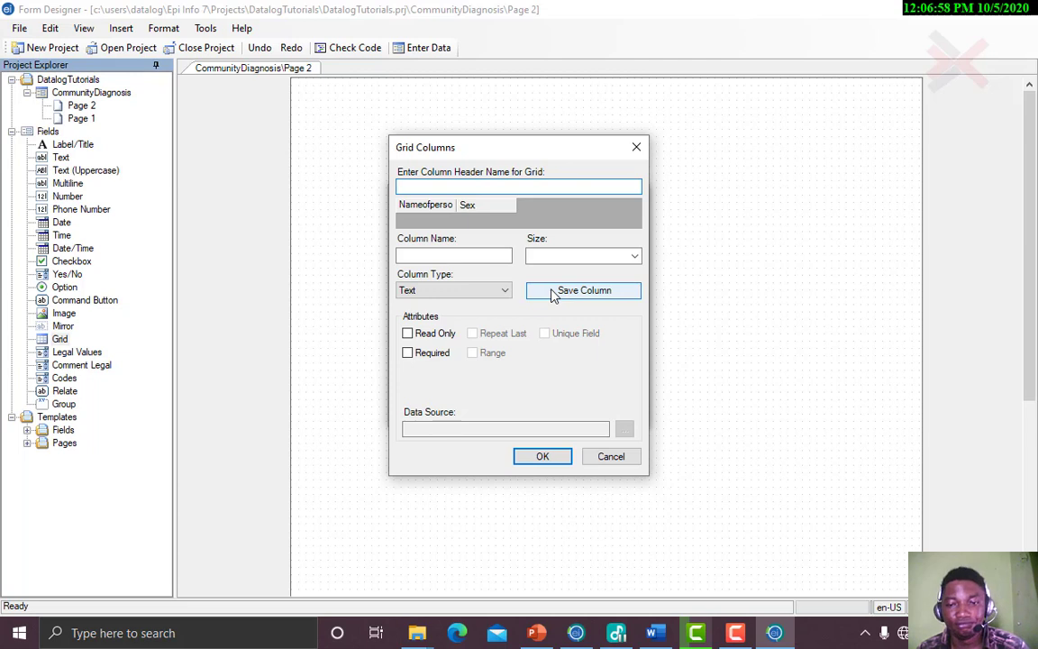
# Copy the "Age" header from question 12's table in Word and return to Form Designer's grid column definitions
pyautogui.click(660, 636)
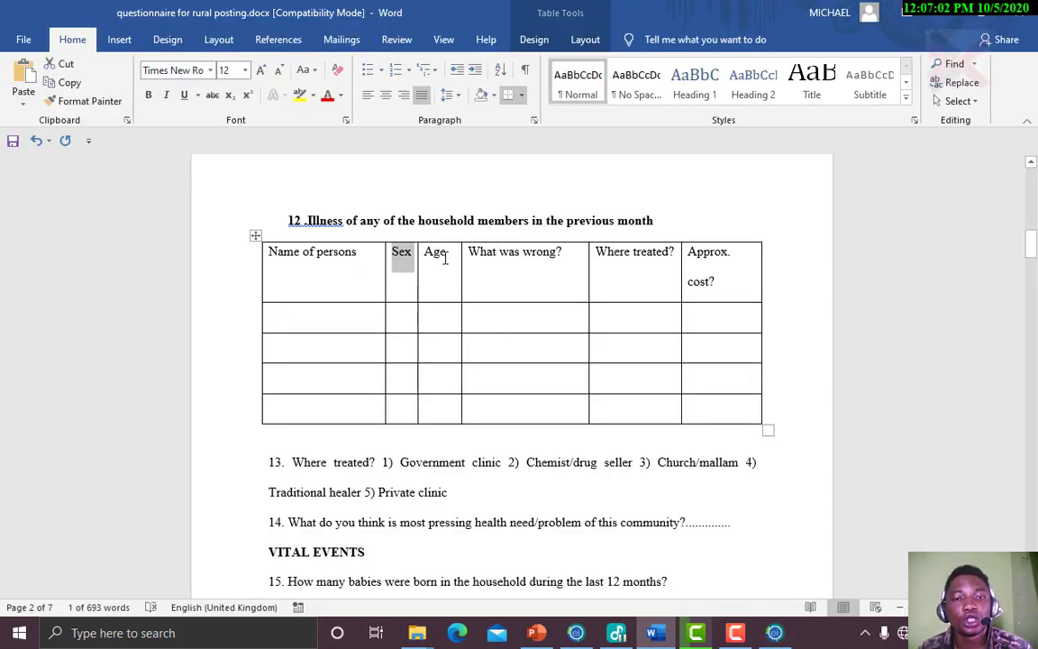
pyautogui.moveTo(445, 254); pyautogui.dragTo(431, 254)
pyautogui.hotkey('ctrl', 'c')
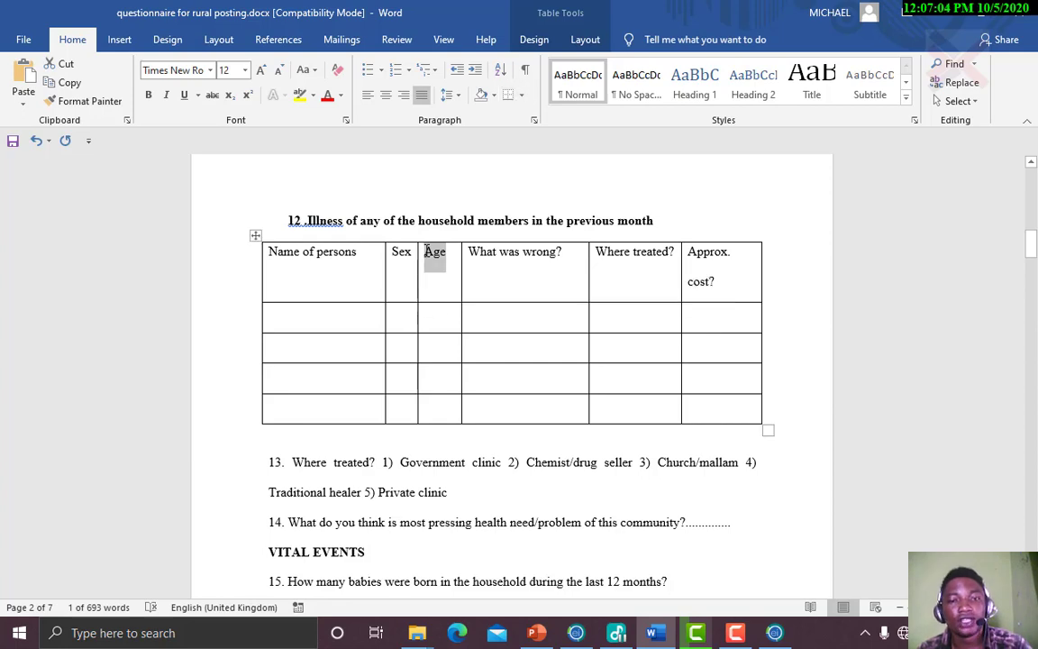
pyautogui.click(775, 632)
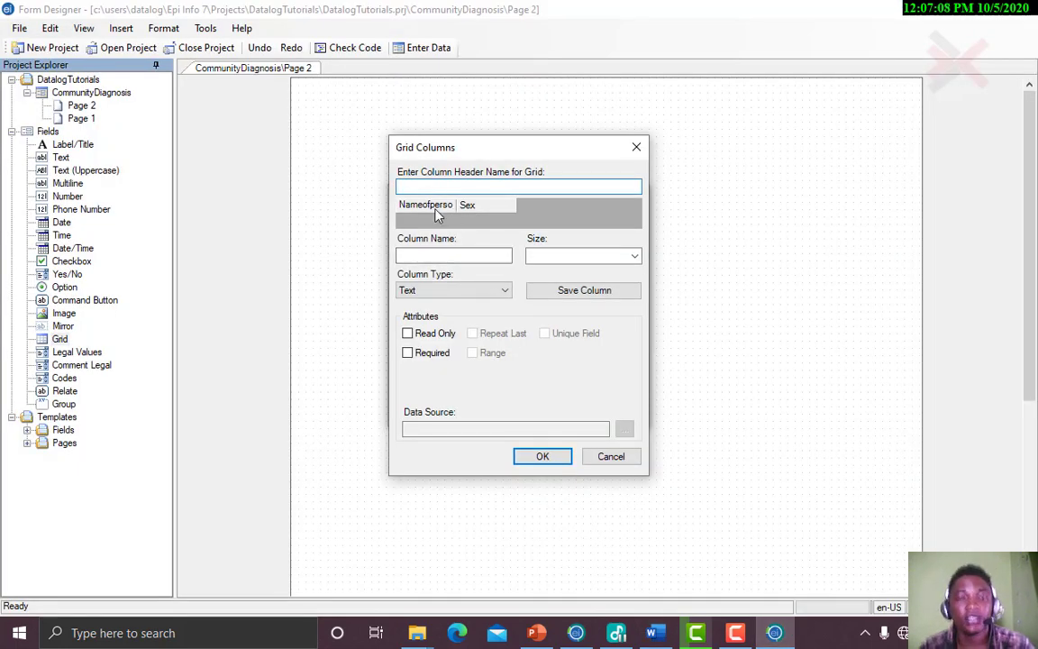
# Add a grid column with header "Age" and size 5, change its type to Number, mark it Required, and save it
pyautogui.hotkey('ctrl', 'v')
pyautogui.click(556, 256)
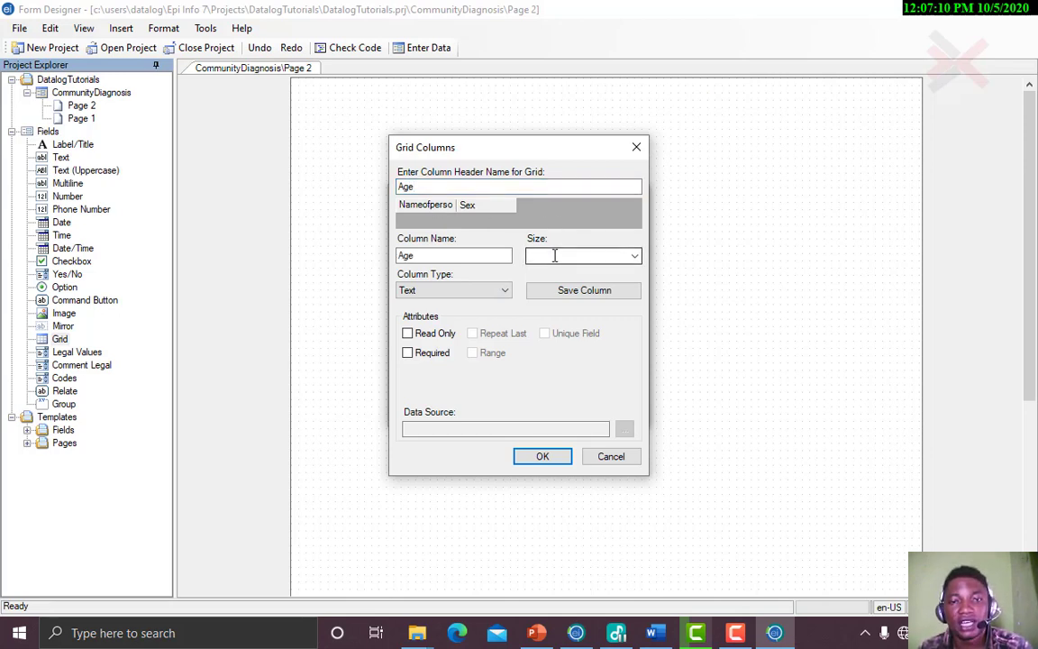
pyautogui.click(634, 257)
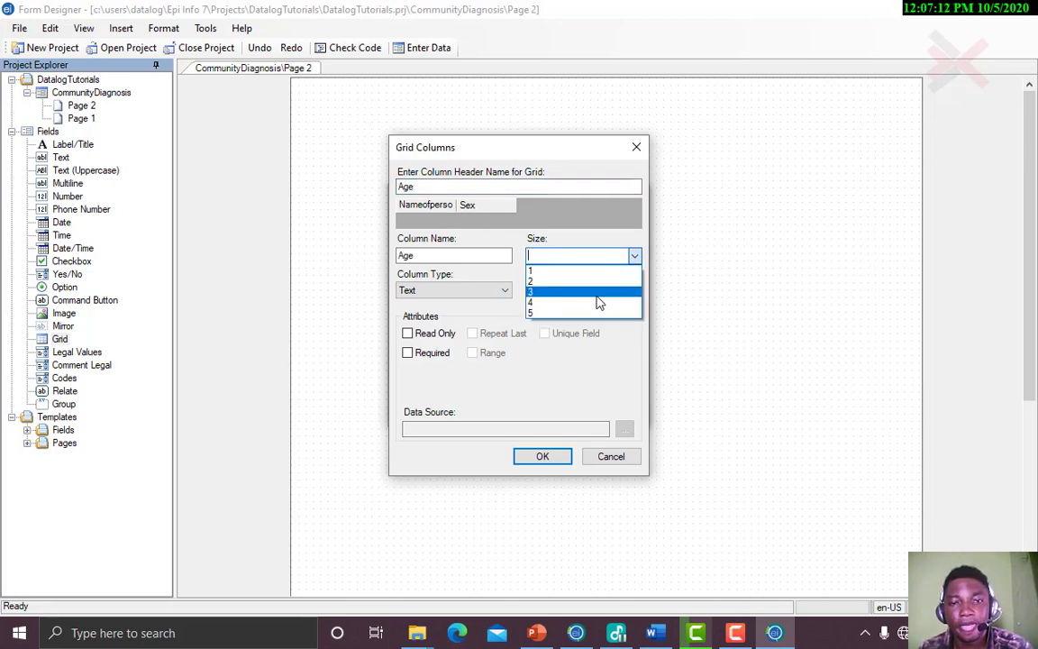
pyautogui.click(569, 310)
pyautogui.click(503, 292)
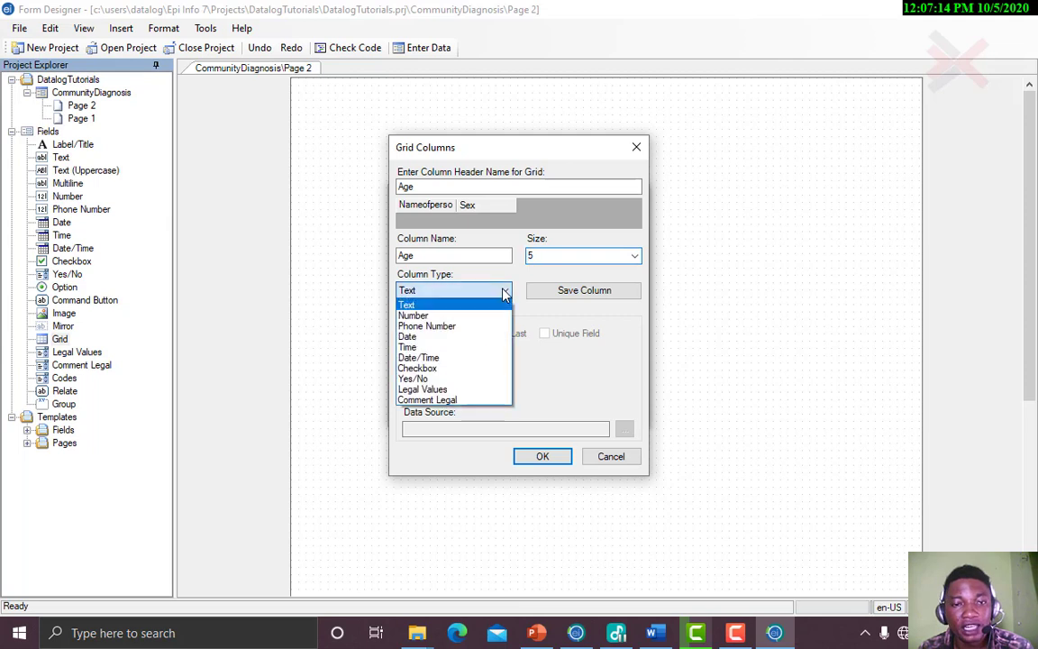
pyautogui.click(469, 316)
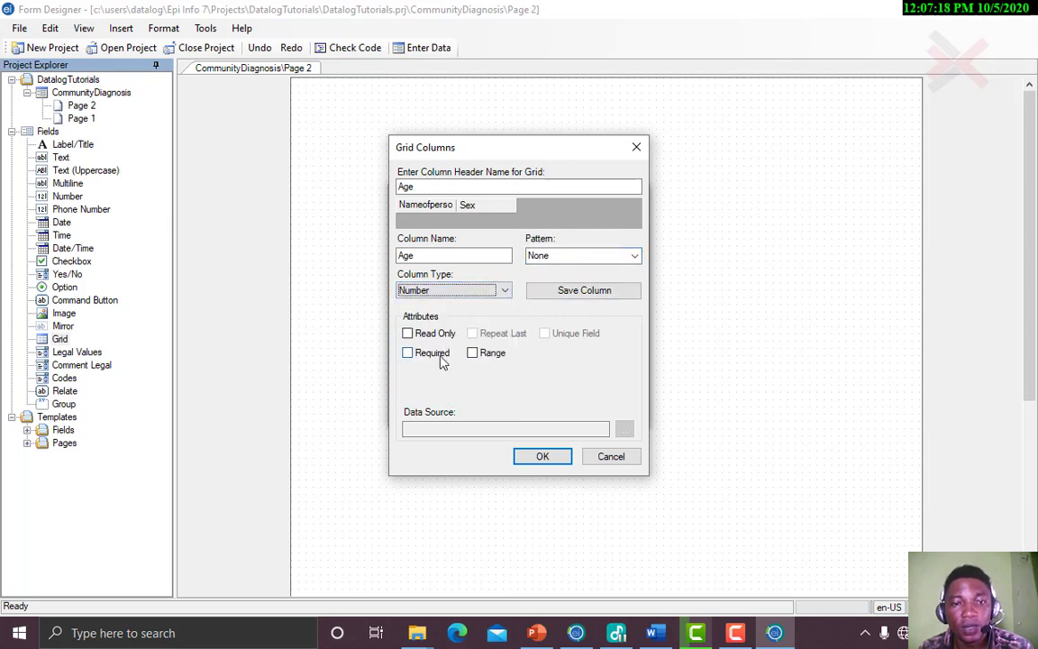
pyautogui.click(436, 355)
pyautogui.click(552, 301)
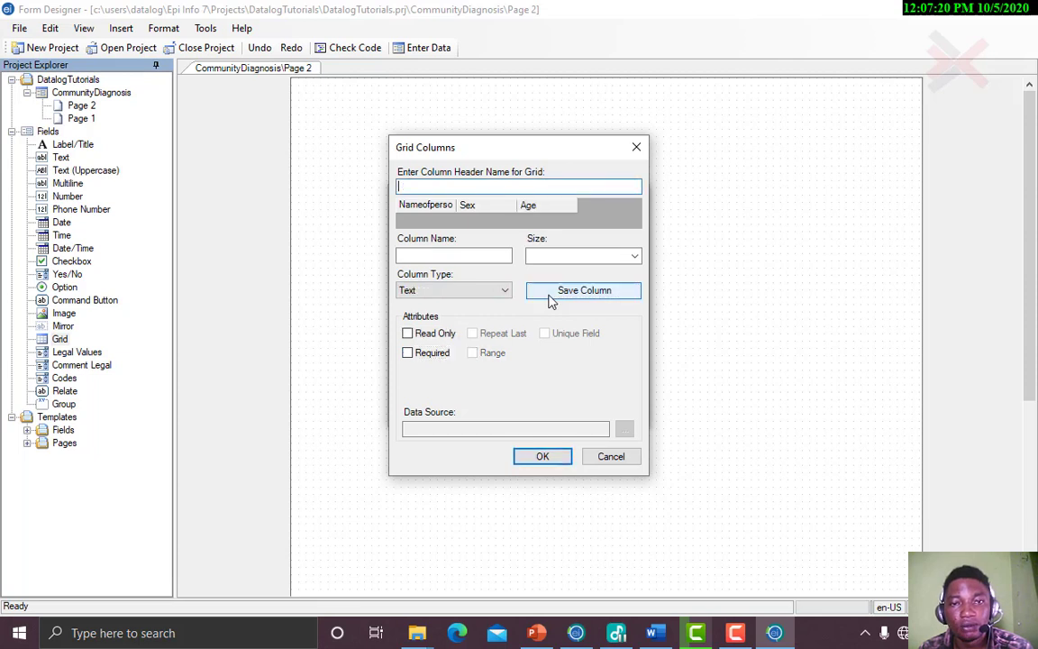
# Copy the "What was wrong?" header from question 12's table in Word and return to Form Designer's grid column definitions
pyautogui.click(655, 633)
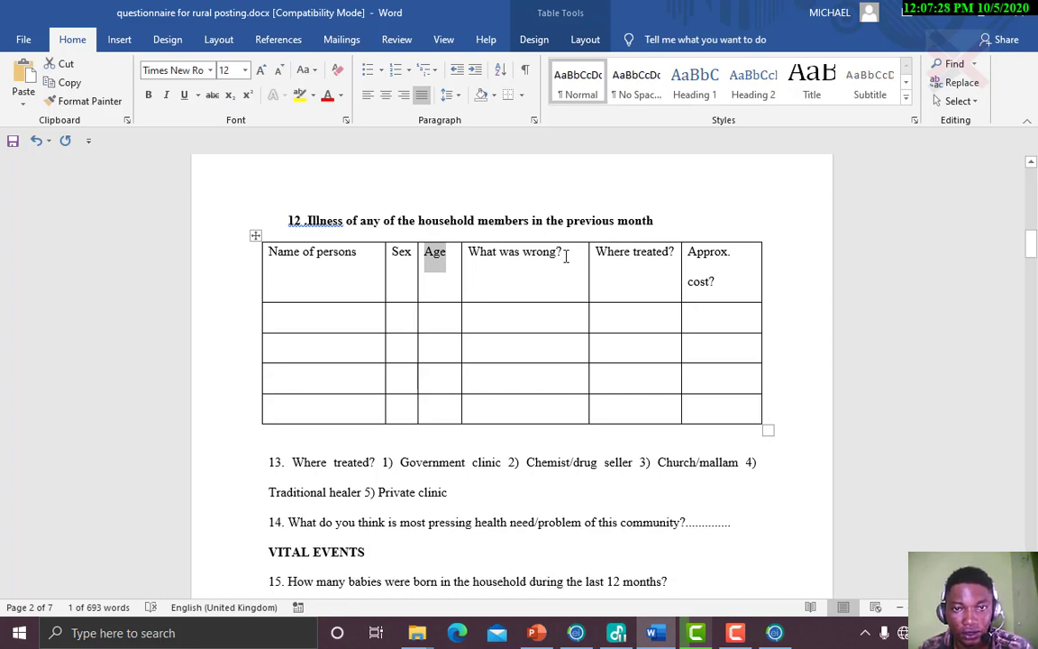
pyautogui.moveTo(566, 256); pyautogui.dragTo(471, 253)
pyautogui.hotkey('ctrl', 'c')
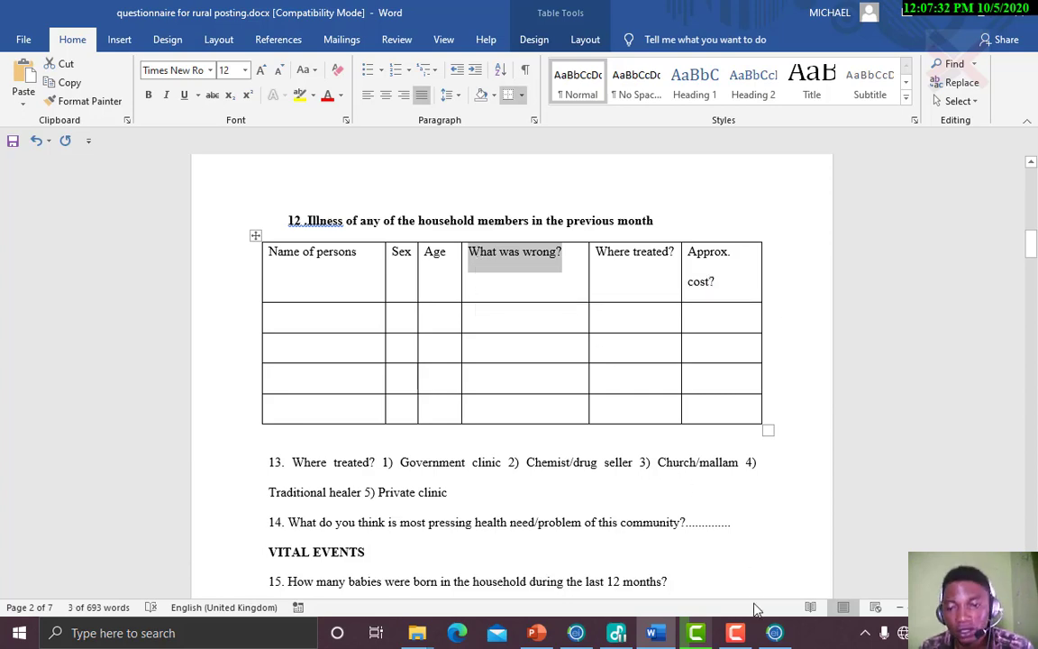
pyautogui.click(775, 632)
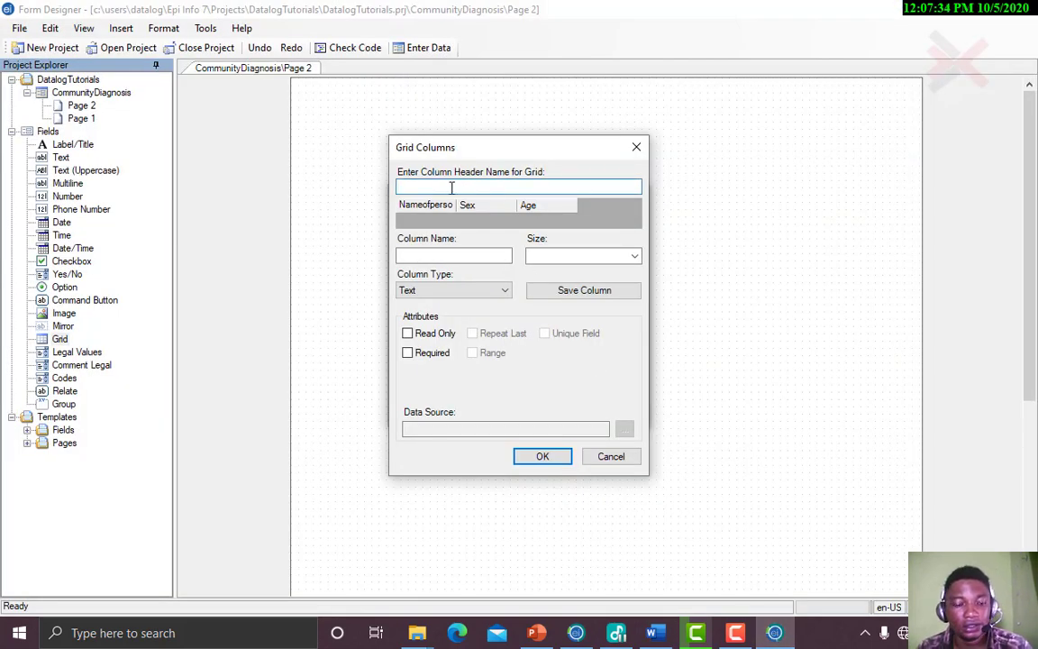
# Add a grid column with header "What was wrong?" and size 5, keep it as Text, mark it Required, and save it
pyautogui.hotkey('ctrl', 'v')
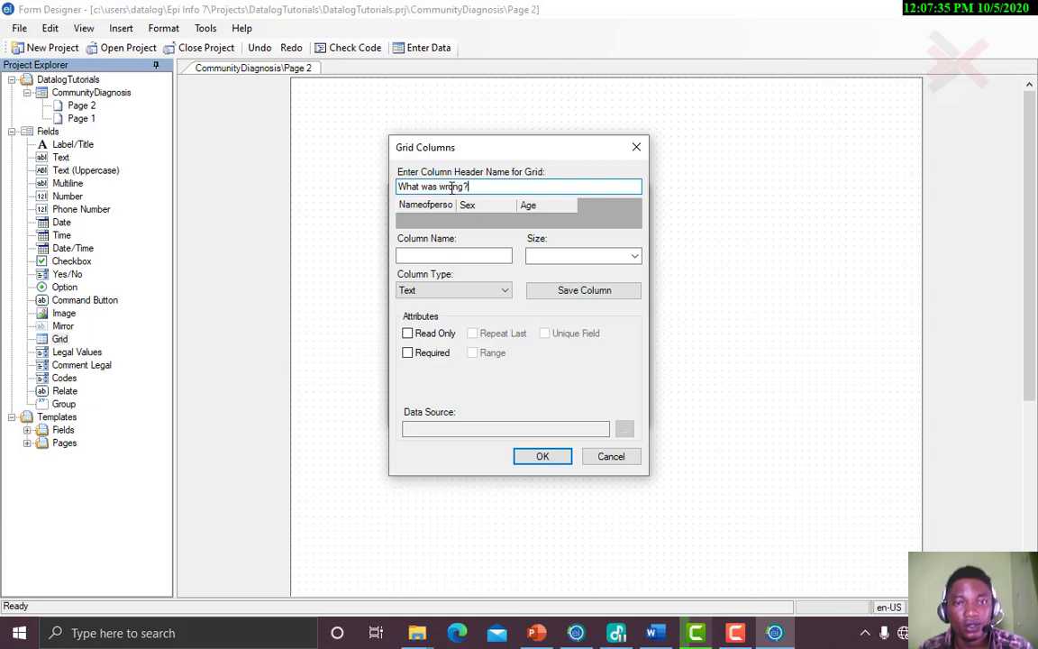
pyautogui.click(453, 255)
pyautogui.click(543, 257)
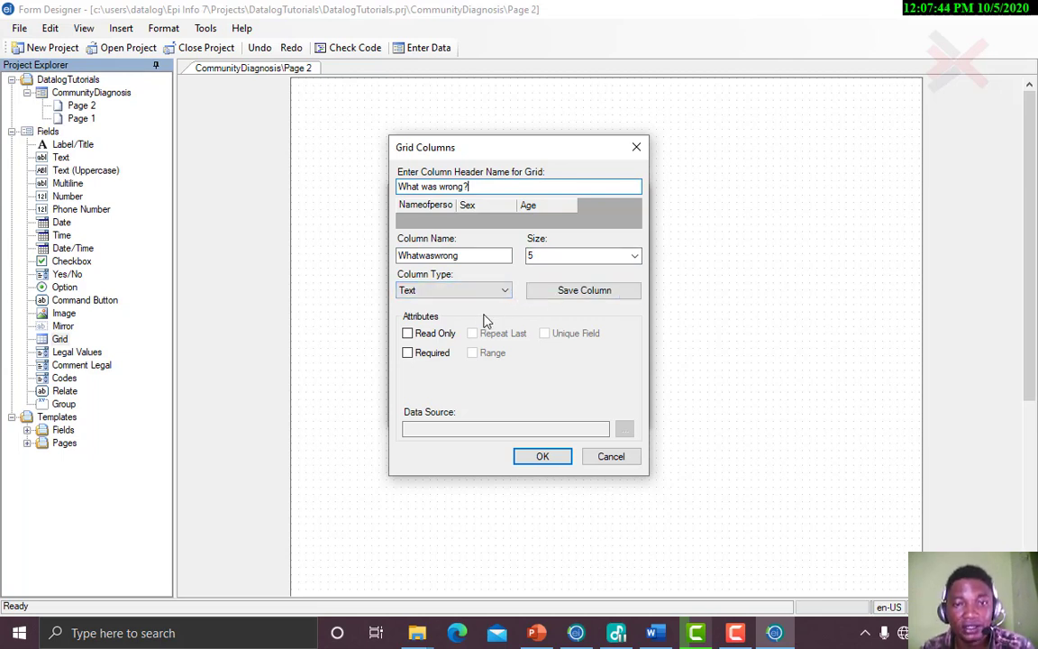
pyautogui.click(433, 355)
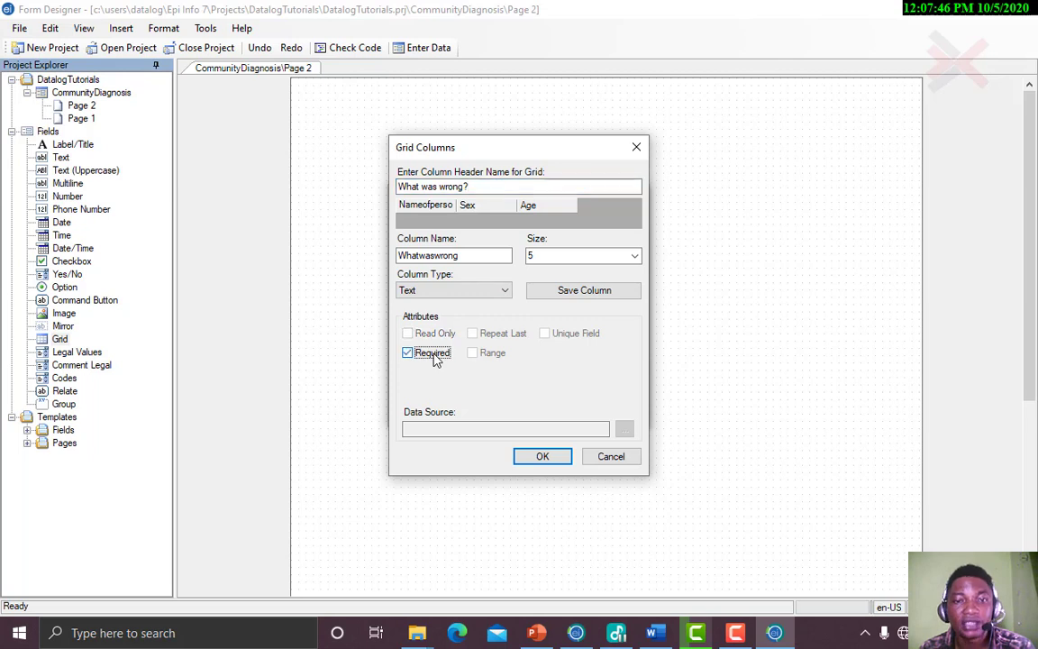
pyautogui.click(544, 293)
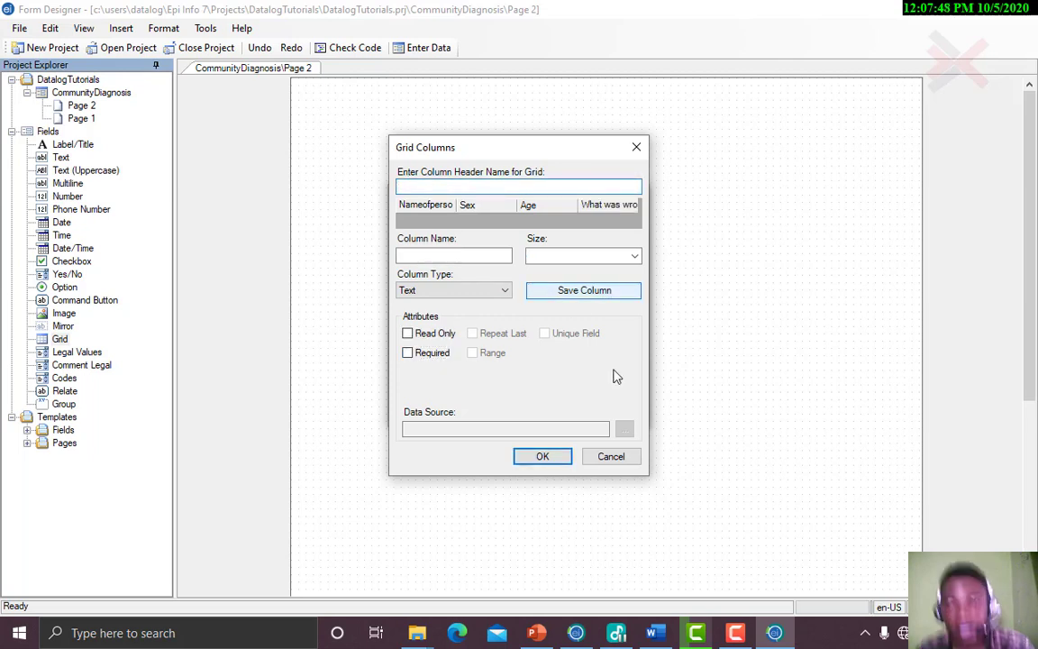
# Copy the "Where treated?" header from question 12's table in Word and return to Form Designer's grid column definitions
pyautogui.click(656, 632)
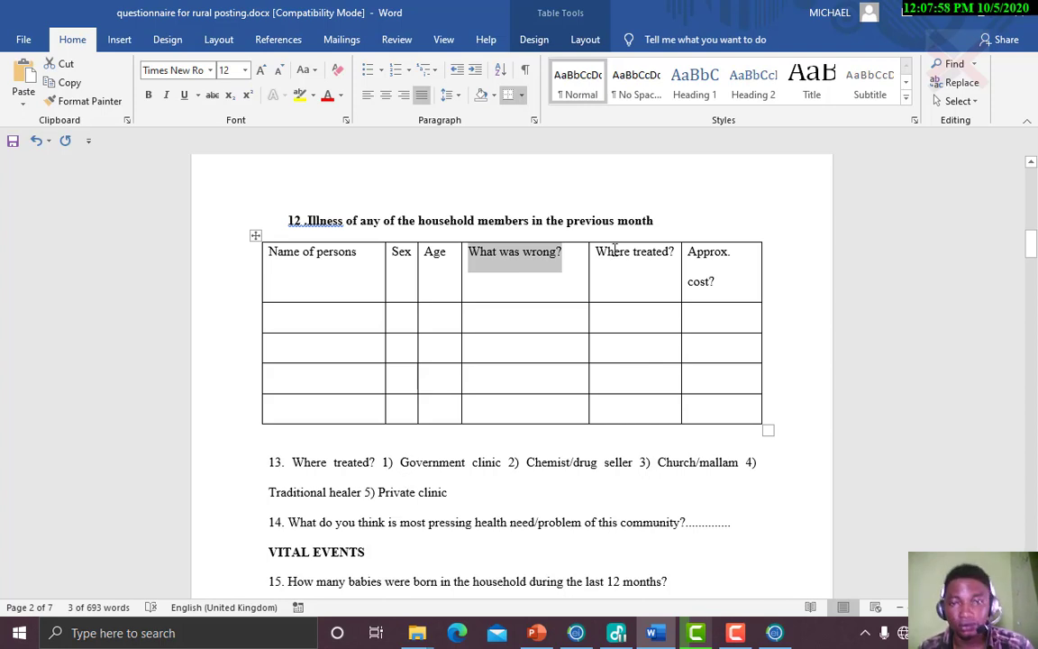
pyautogui.moveTo(595, 252); pyautogui.dragTo(674, 251)
pyautogui.hotkey('ctrl', 'c')
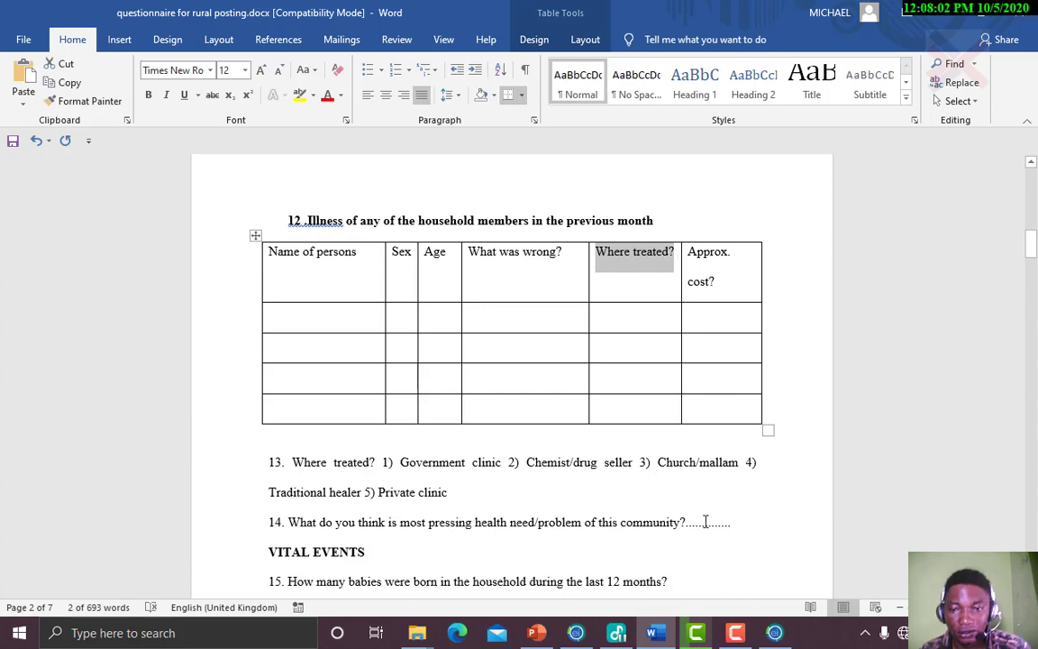
pyautogui.click(774, 633)
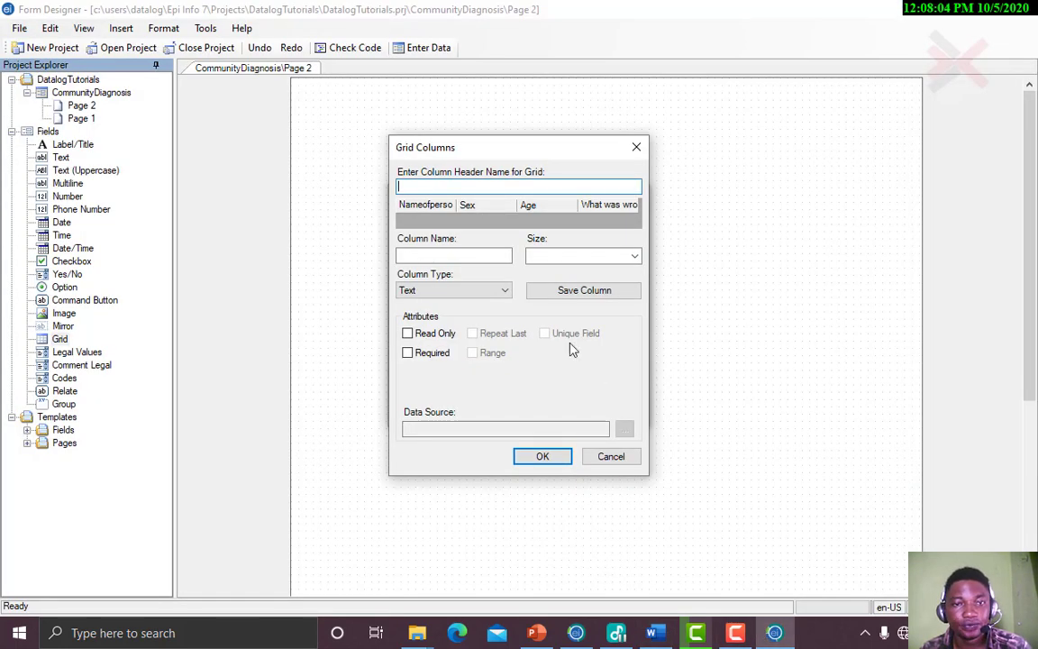
# Define a grid column with header "Where treated?", name Wheretreated and size 5, and change its type to Legal Values
pyautogui.hotkey('ctrl', 'v')
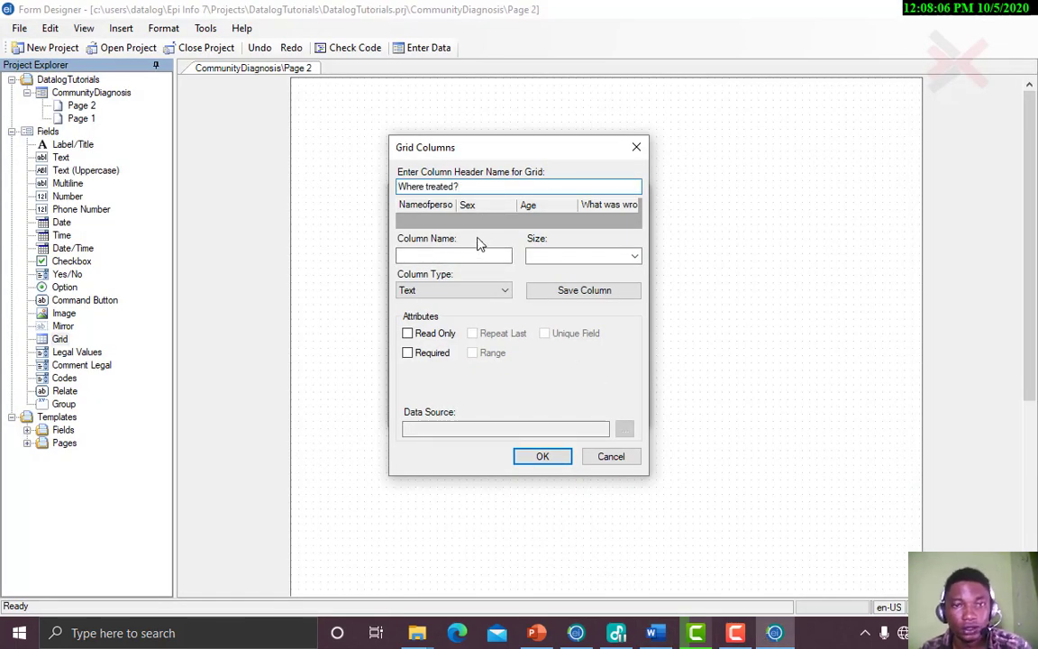
pyautogui.click(480, 255)
pyautogui.write('Wheretreated')
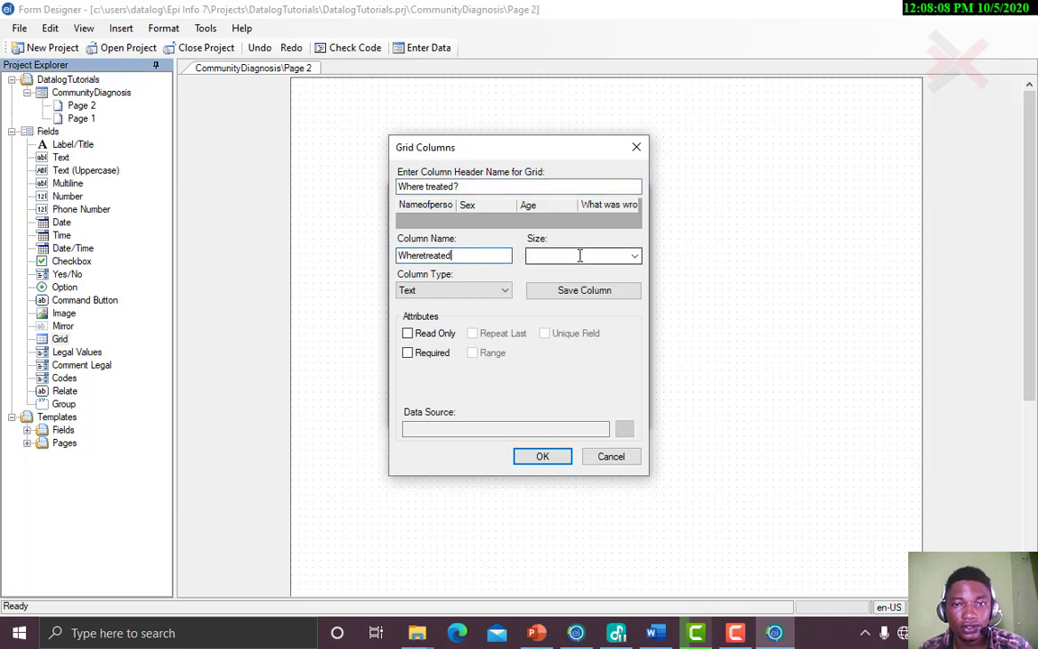
pyautogui.click(635, 256)
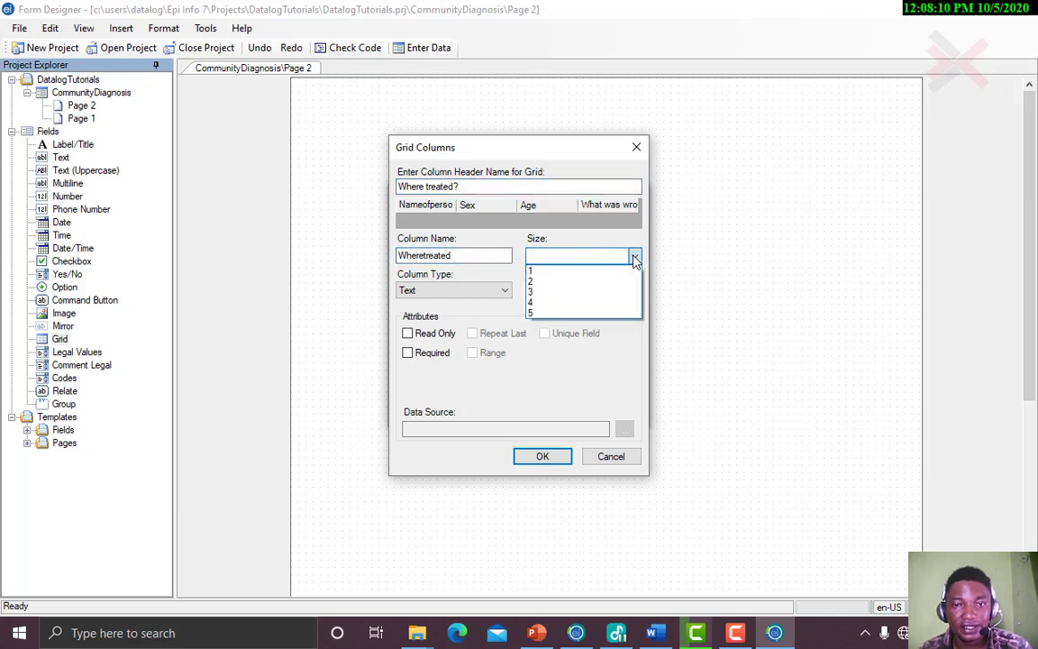
pyautogui.click(589, 313)
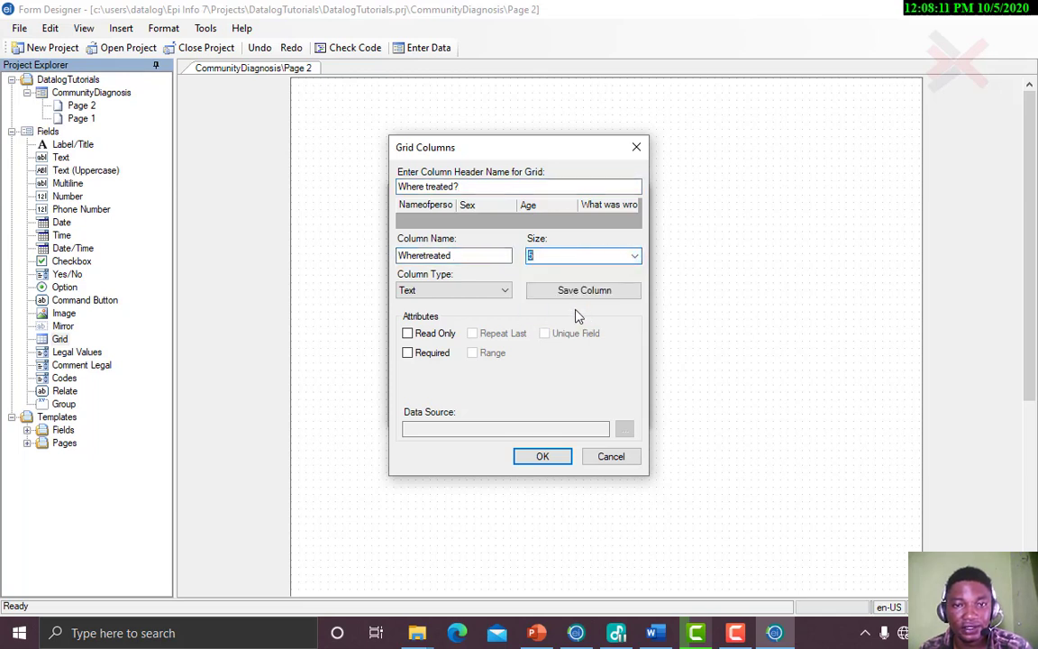
pyautogui.click(509, 291)
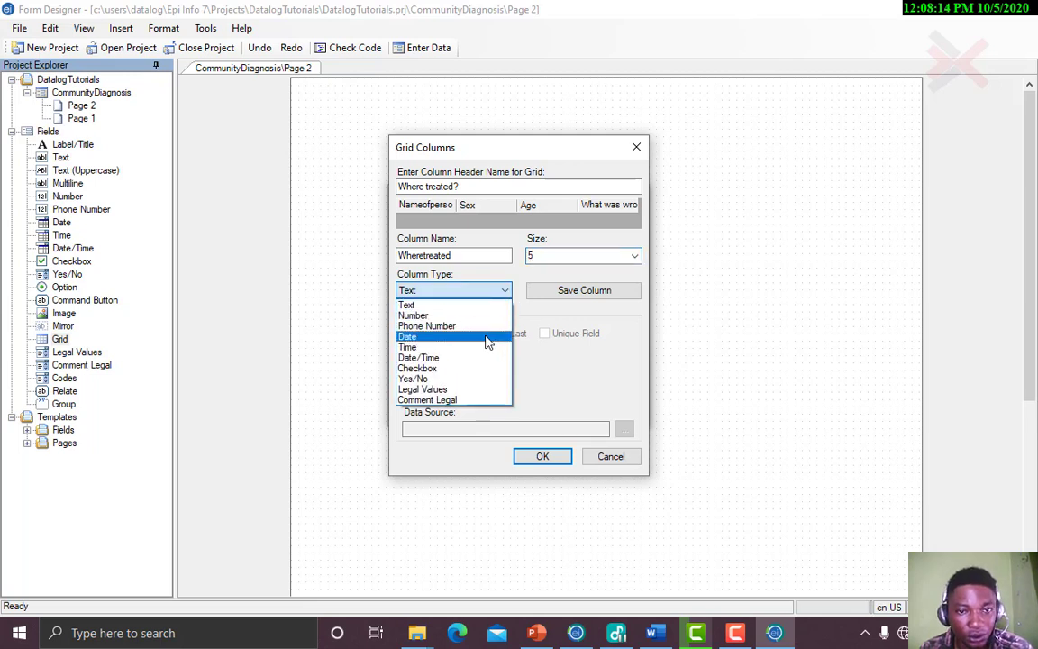
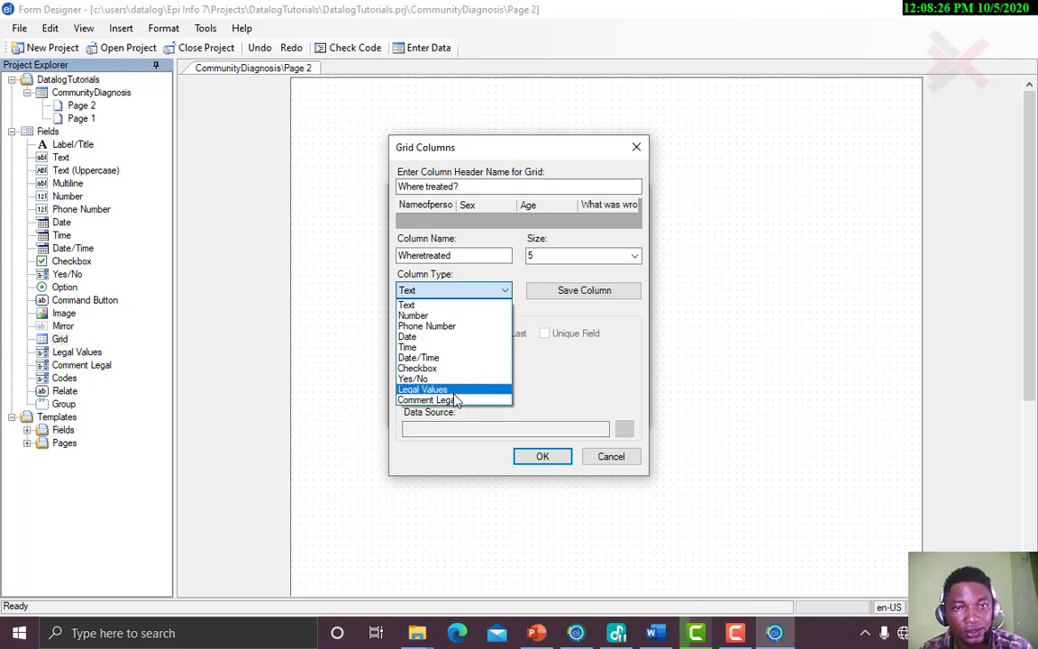
pyautogui.click(454, 393)
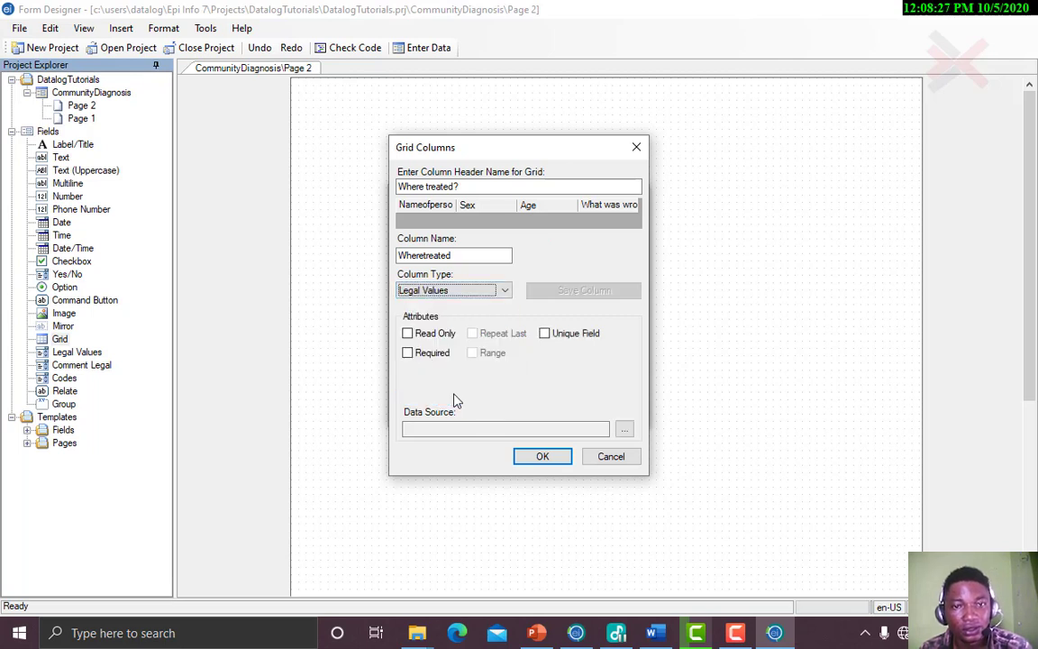
# Create a new data source for the "Where treated?" column and enter "Government Clinic" as its first value, consulting question 13's options in Word
pyautogui.click(624, 428)
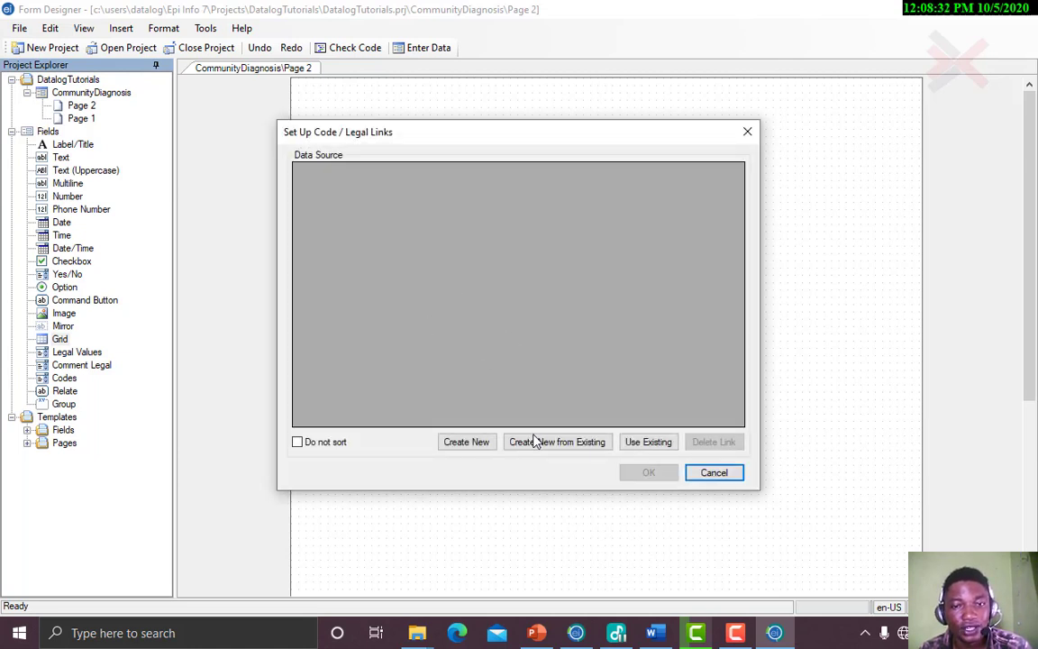
pyautogui.click(469, 442)
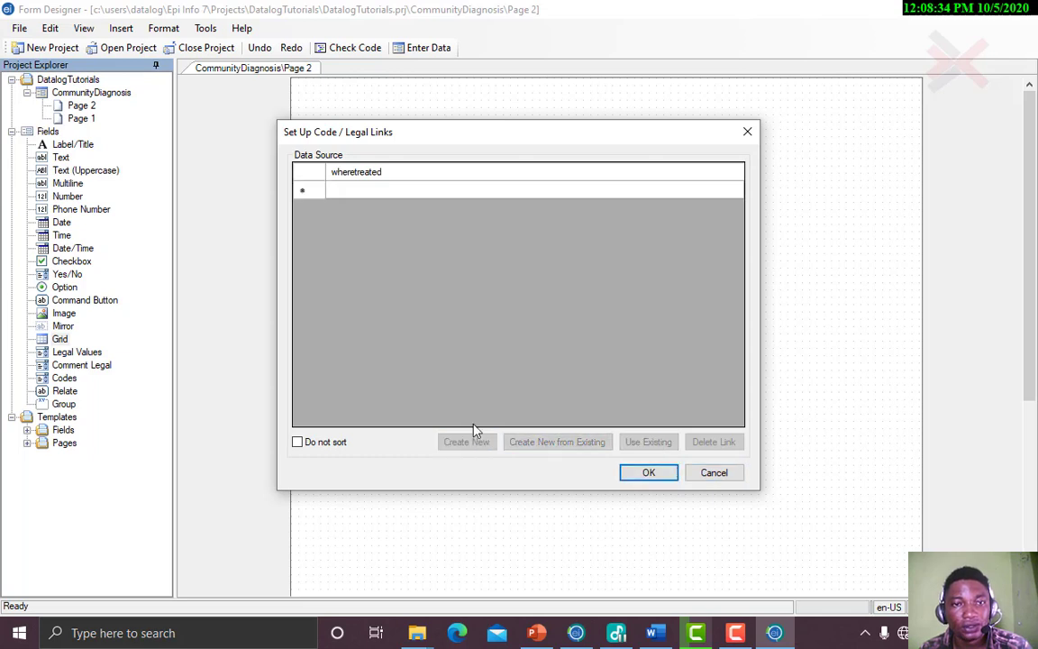
pyautogui.click(390, 193)
pyautogui.click(391, 189)
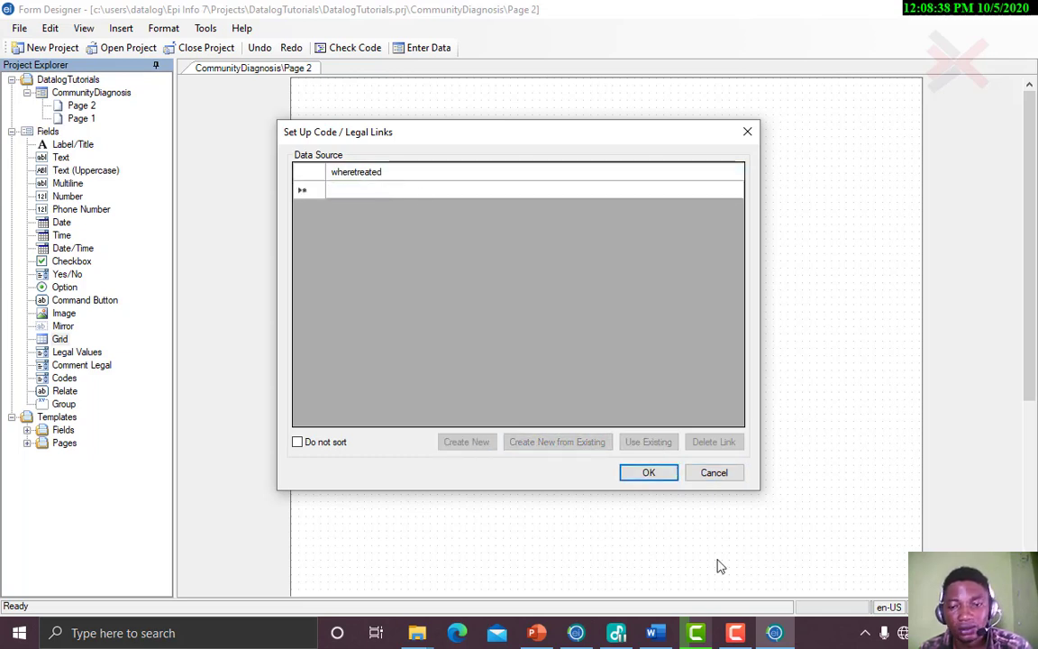
pyautogui.click(653, 634)
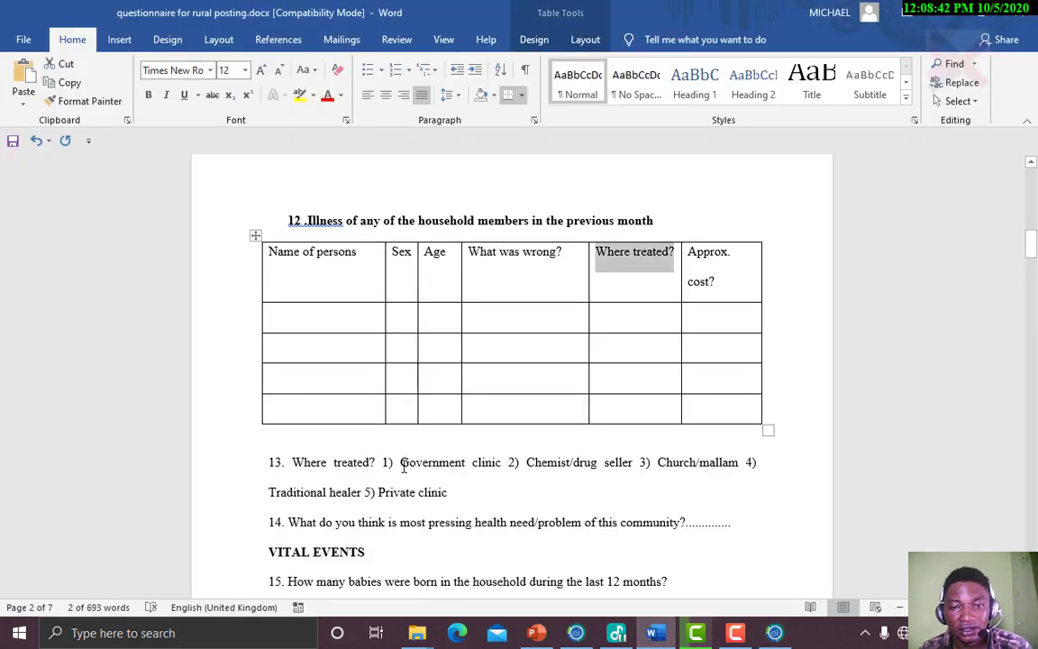
pyautogui.click(774, 634)
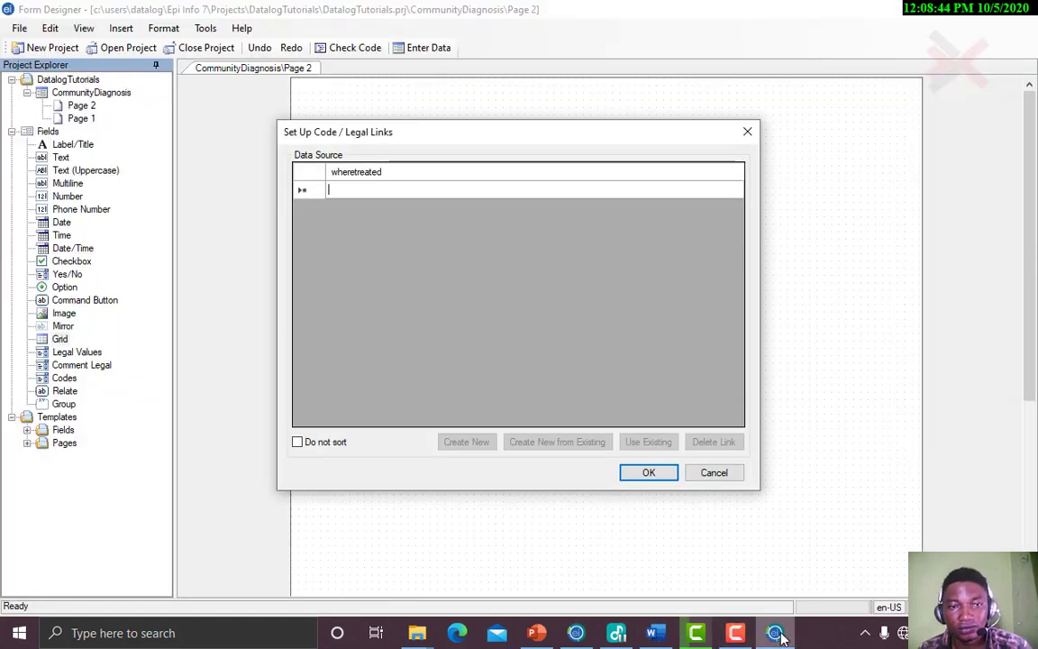
pyautogui.write('G')
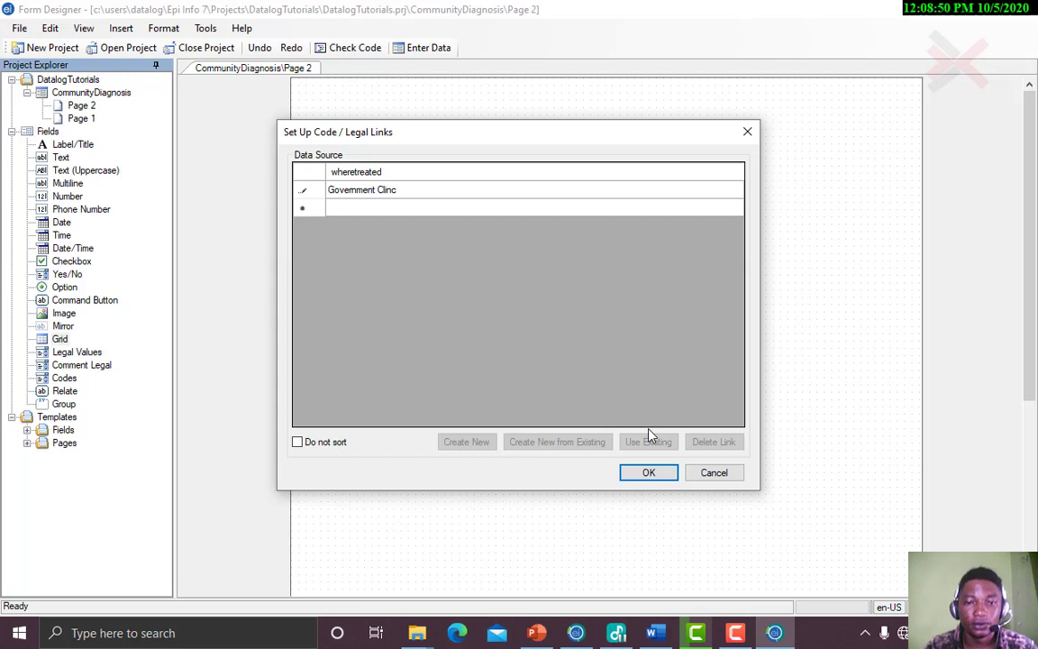
pyautogui.write('overnment Clinic')
pyautogui.press('Return')
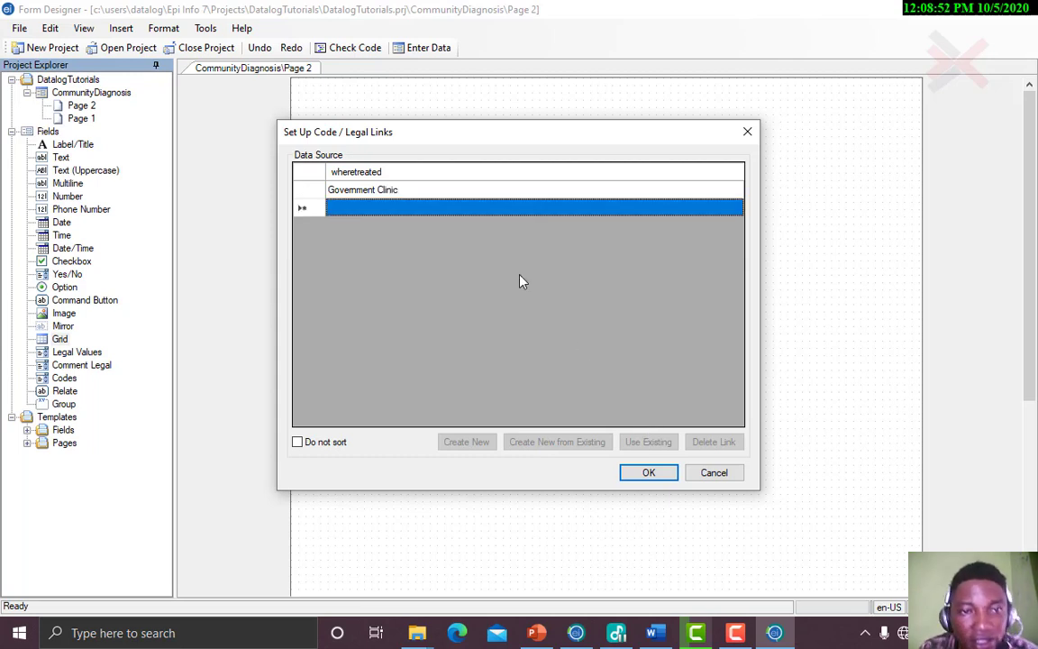
# Enter "Chemist/Drug seller" as the second wheretreated value, checking the wording against question 13 in Word
pyautogui.click(459, 208)
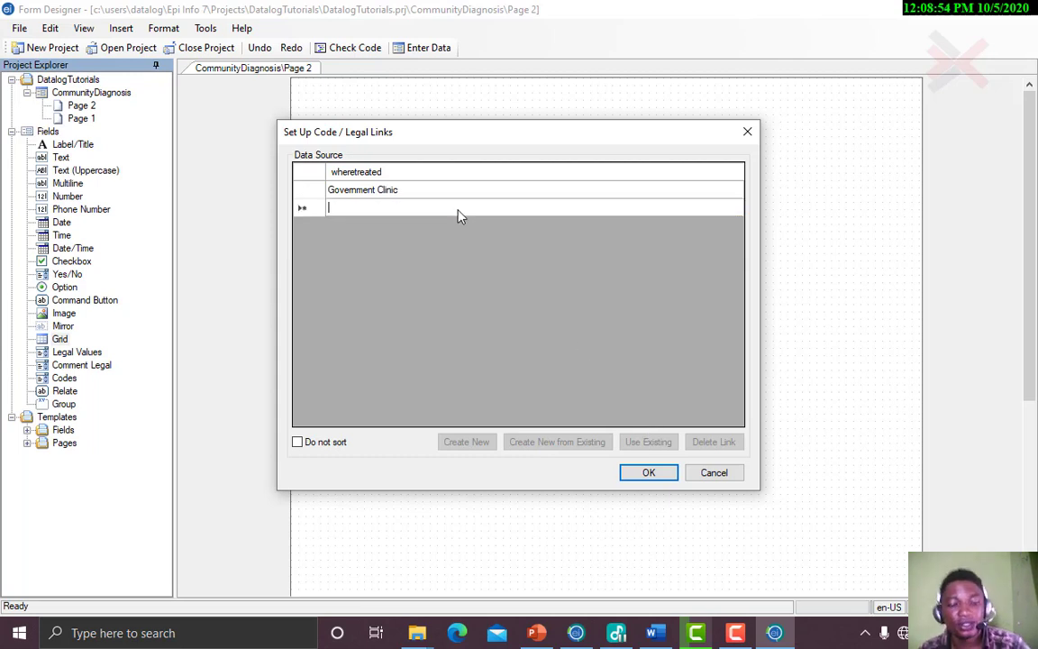
pyautogui.write('Chemist/Drug')
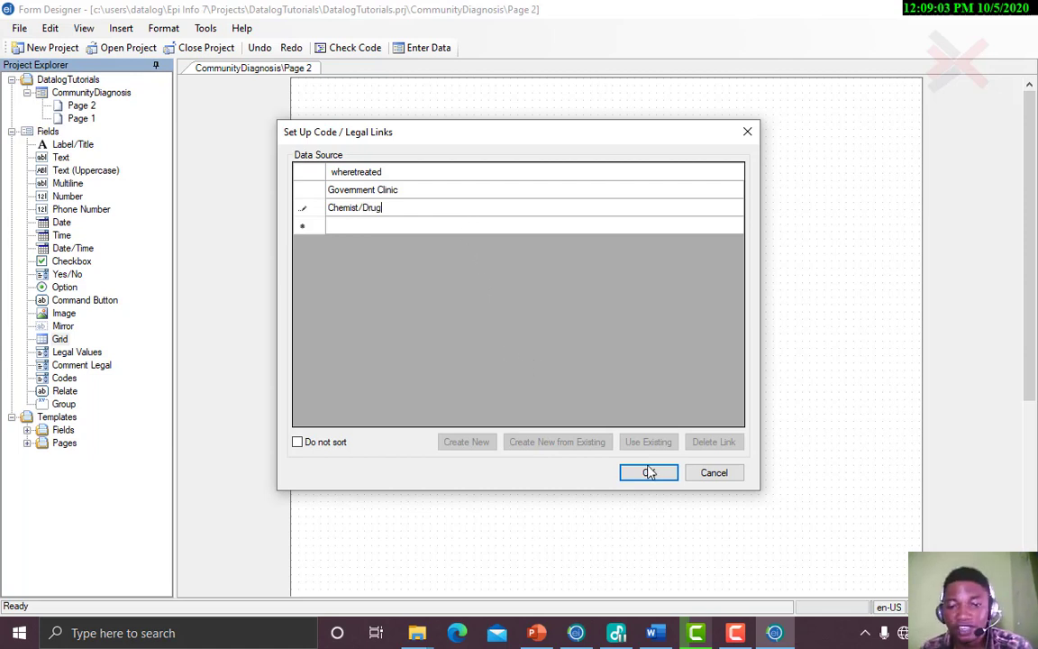
pyautogui.click(654, 633)
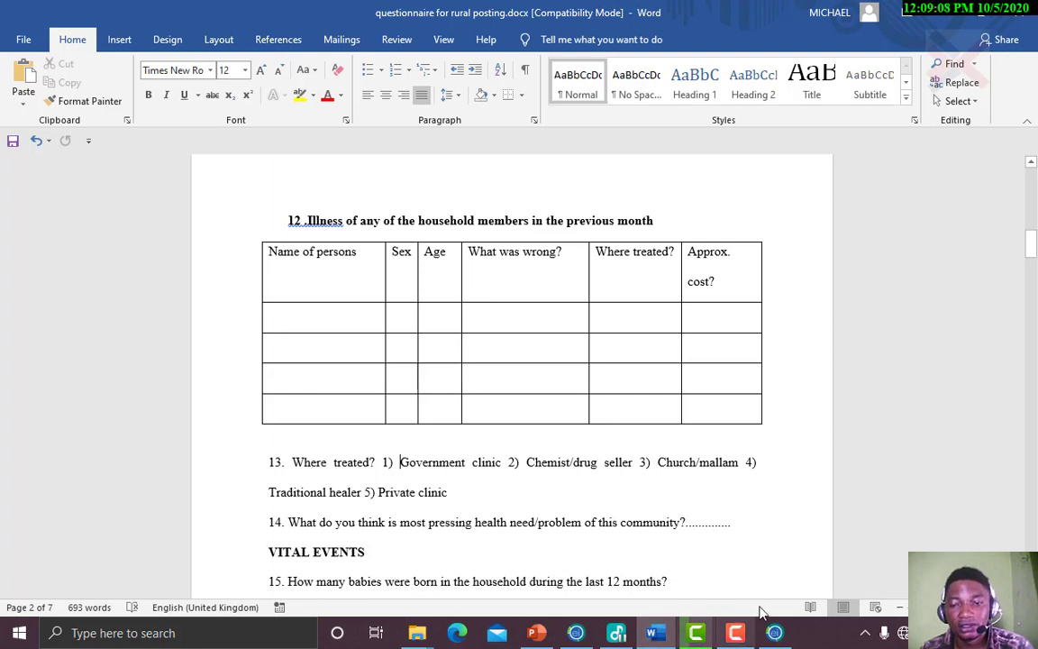
pyautogui.click(775, 634)
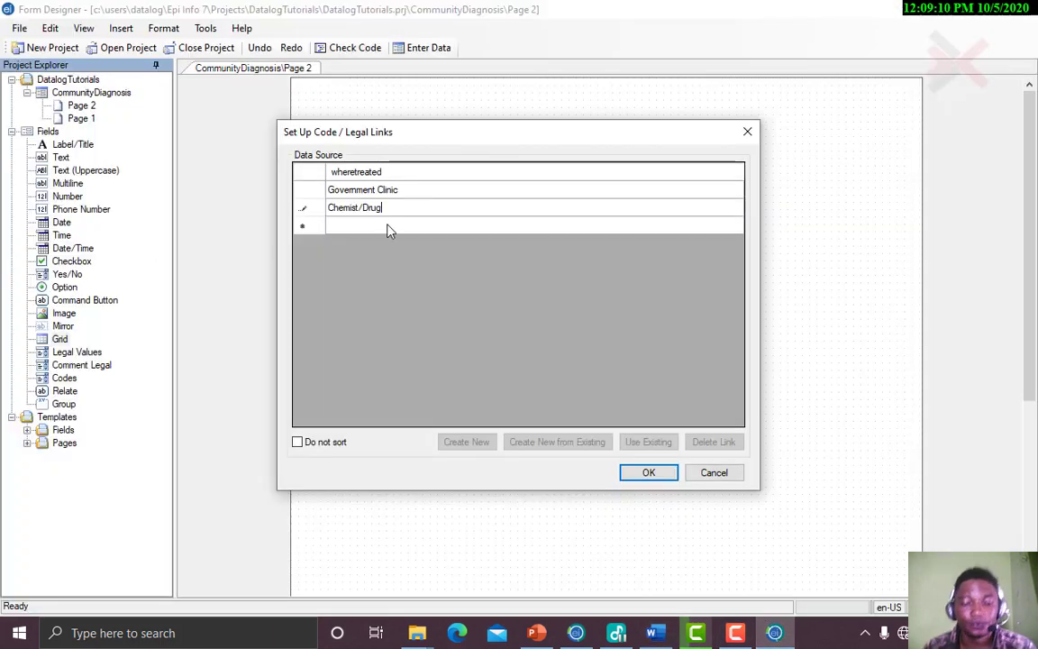
pyautogui.write('seller')
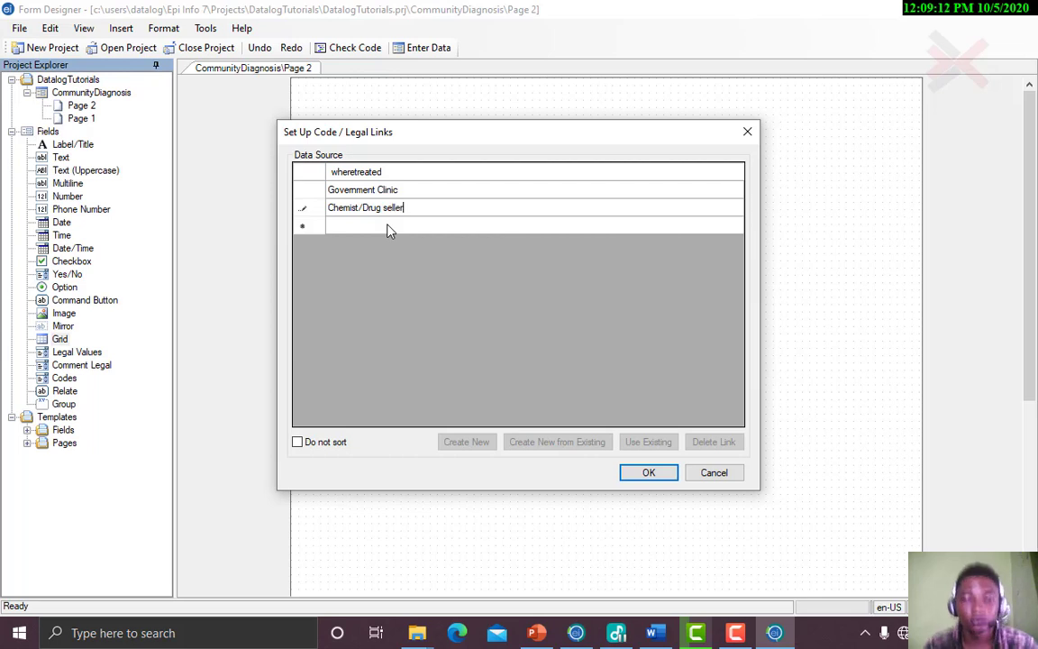
pyautogui.press('Return')
# Enter "Church/Mallam" as the third value in the wheretreated data source
pyautogui.write('Chu')
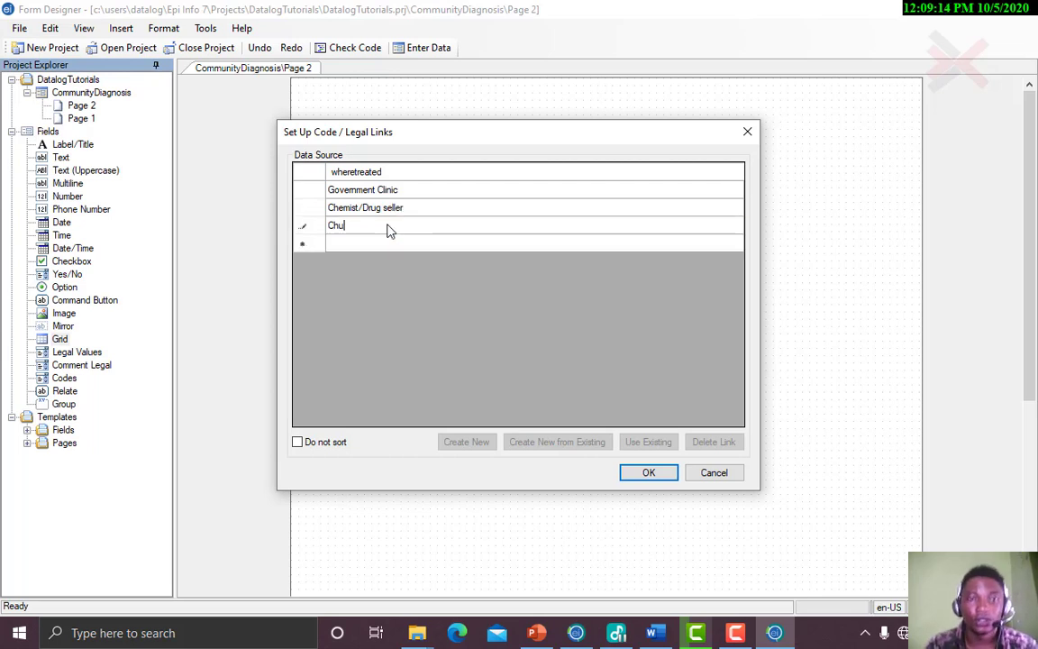
pyautogui.write('r')
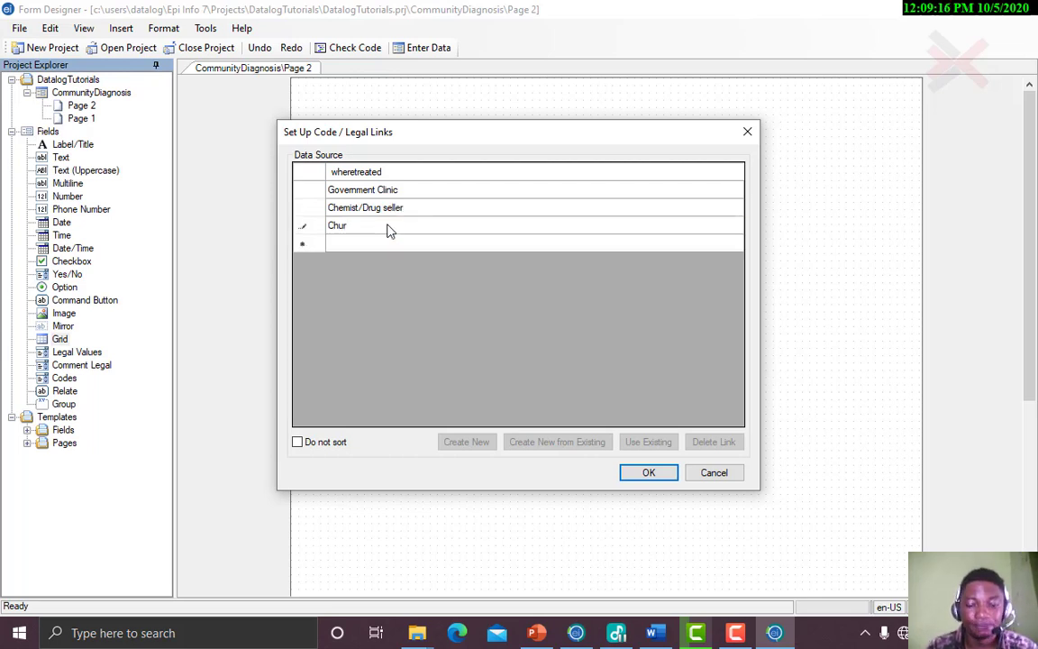
pyautogui.write('ch/Mal')
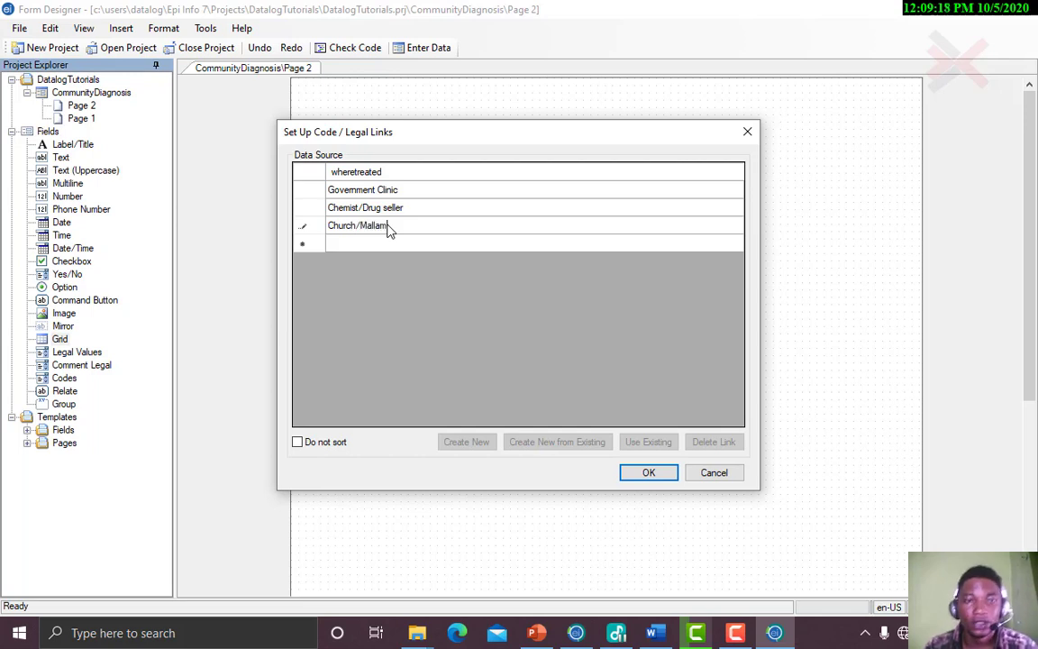
pyautogui.write('lam')
pyautogui.press('Return')
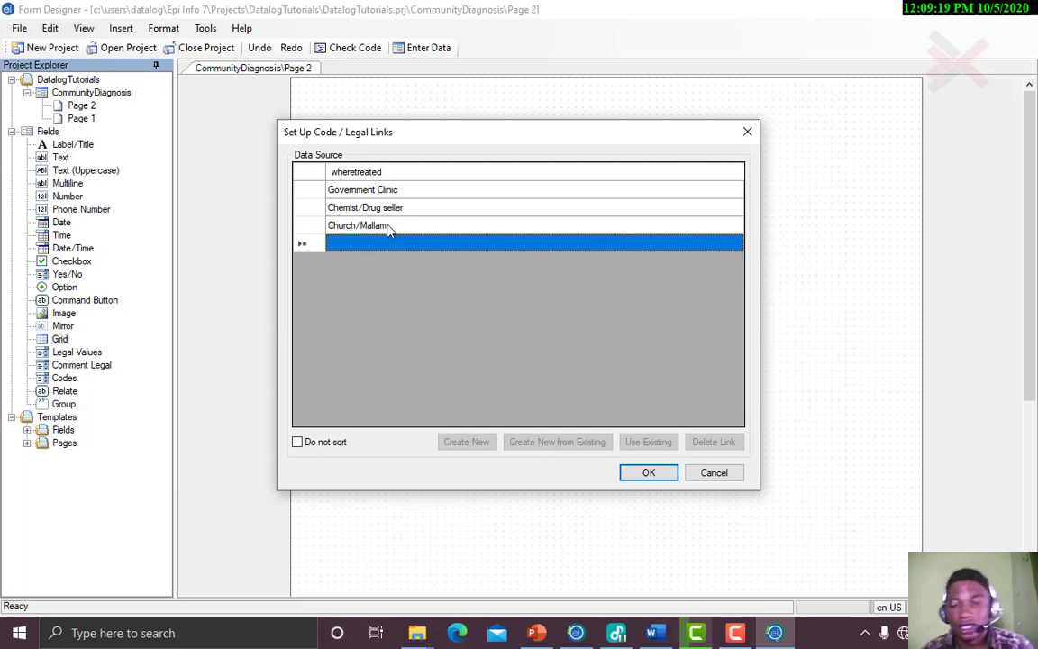
# Check the fourth option of question 13 in Word and enter "Traditional Healer" as the next wheretreated value in Form Designer
pyautogui.click(650, 636)
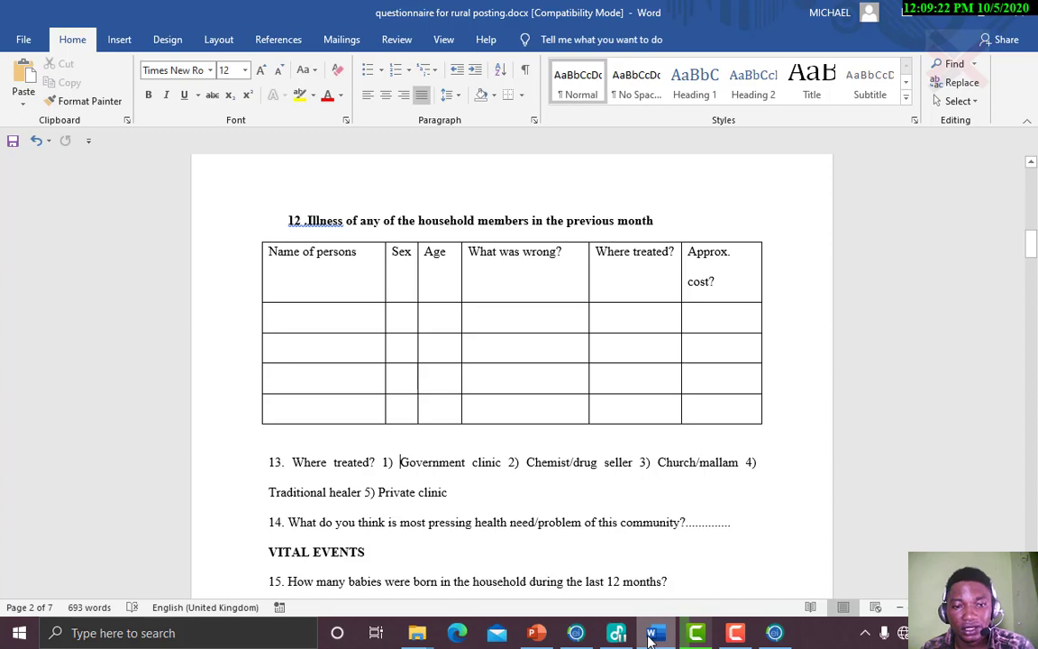
pyautogui.moveTo(781, 634)
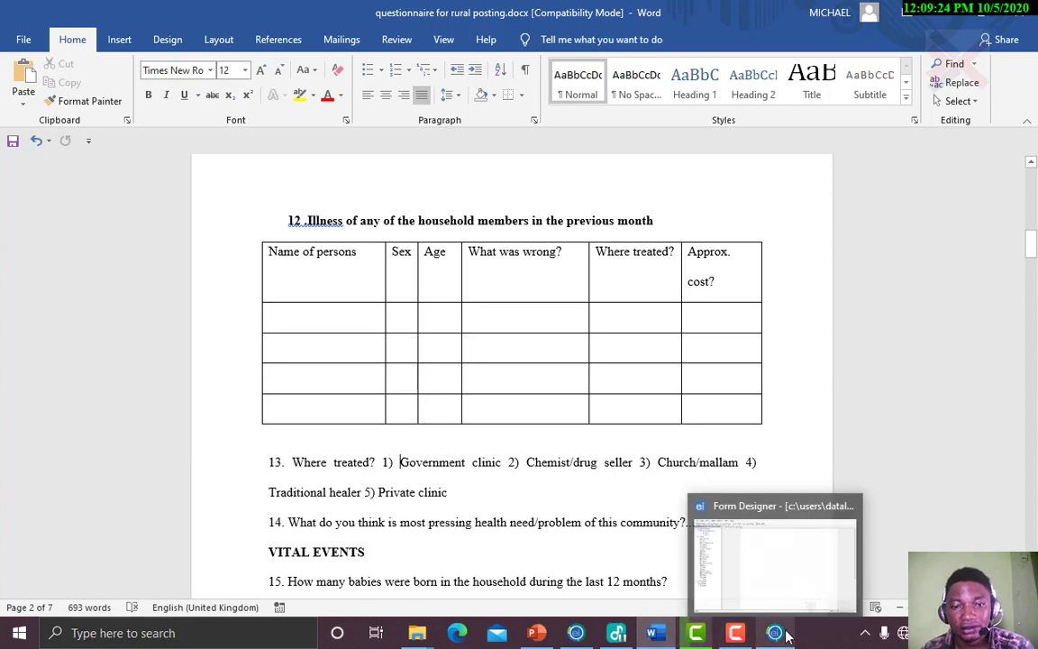
pyautogui.click(781, 561)
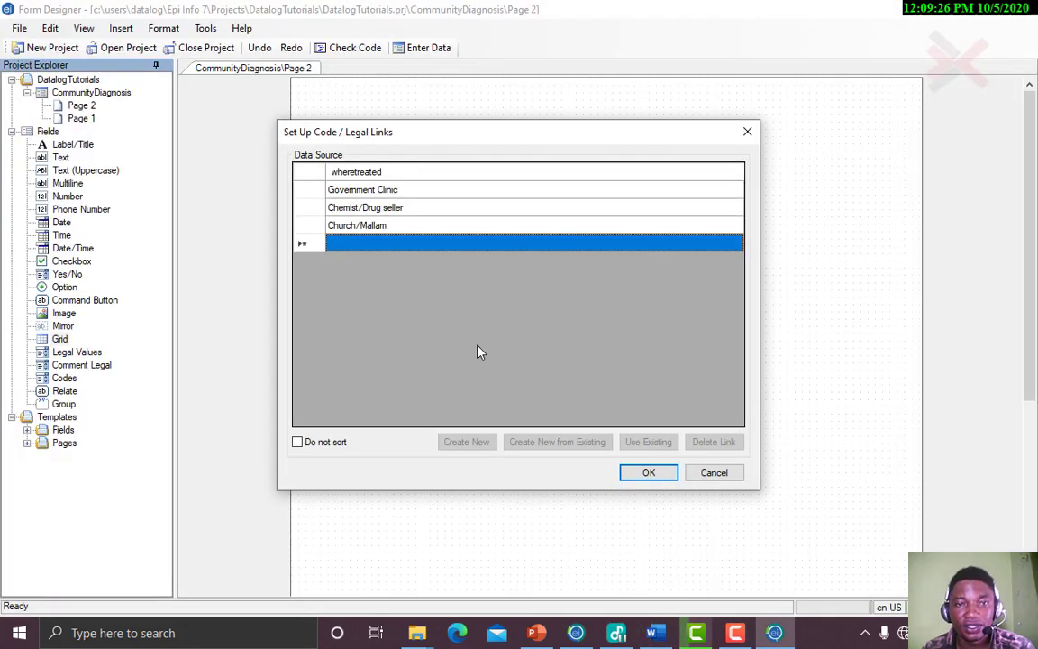
pyautogui.click(414, 248)
pyautogui.write('Traditional Healer')
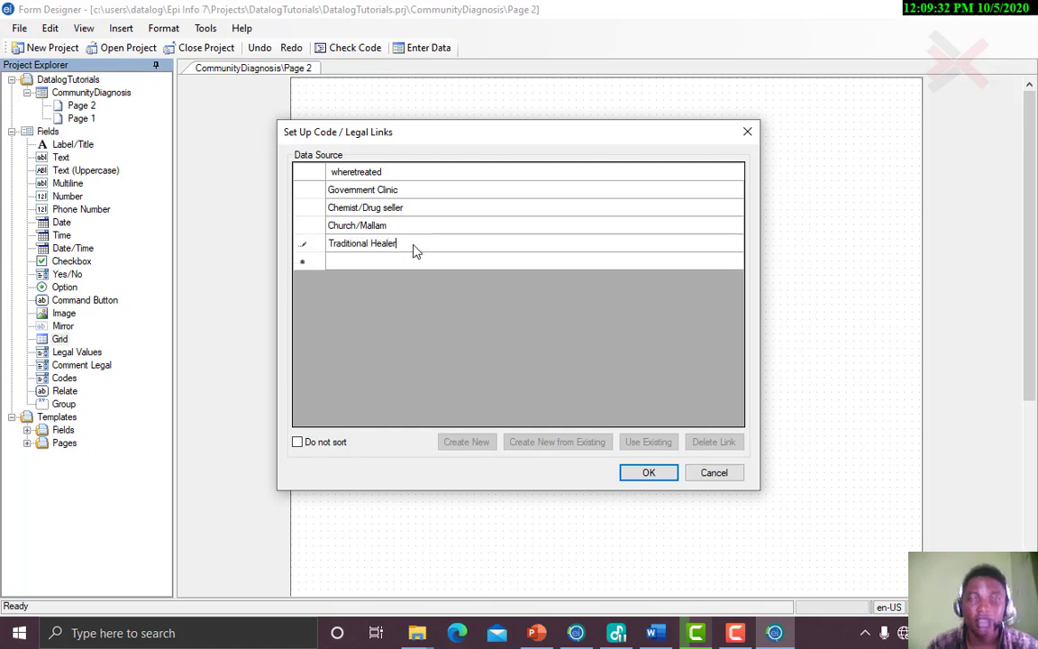
pyautogui.press('Return')
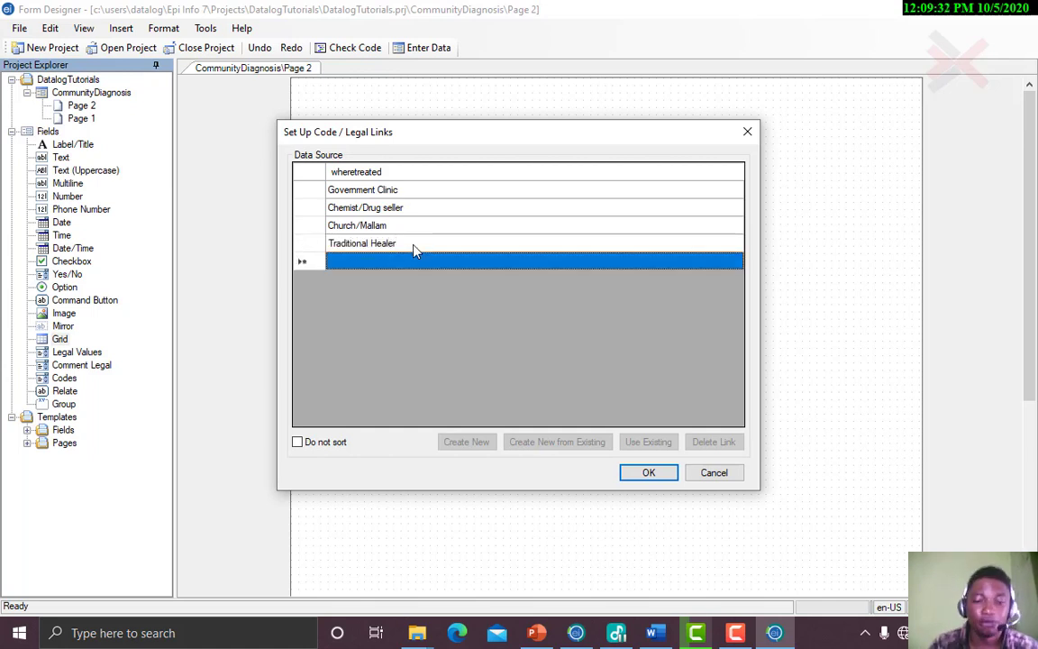
# Enter "Private Clinic" as the last wheretreated value, confirm the data source, and save the "Where treated?" column
pyautogui.write('Priva')
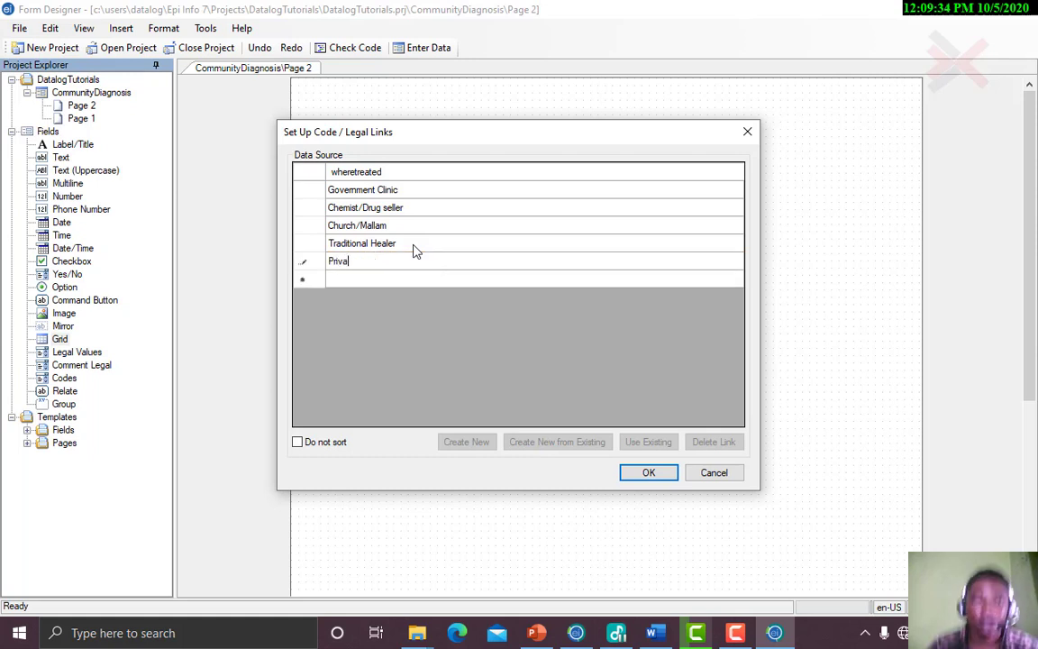
pyautogui.write('te Clinic')
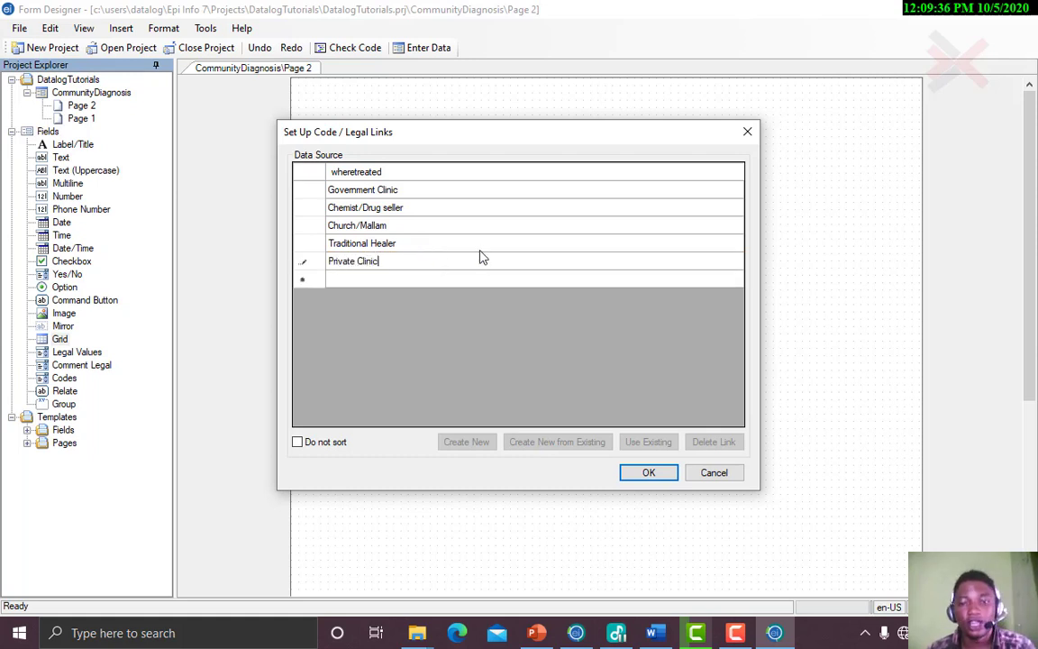
pyautogui.click(640, 474)
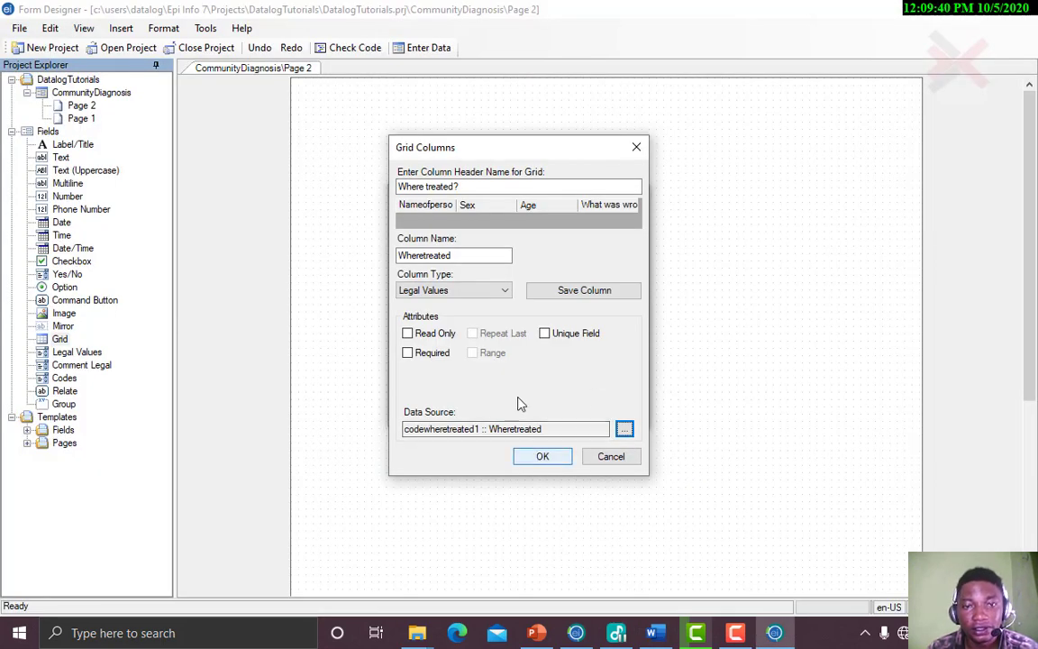
pyautogui.click(563, 298)
pyautogui.click(563, 297)
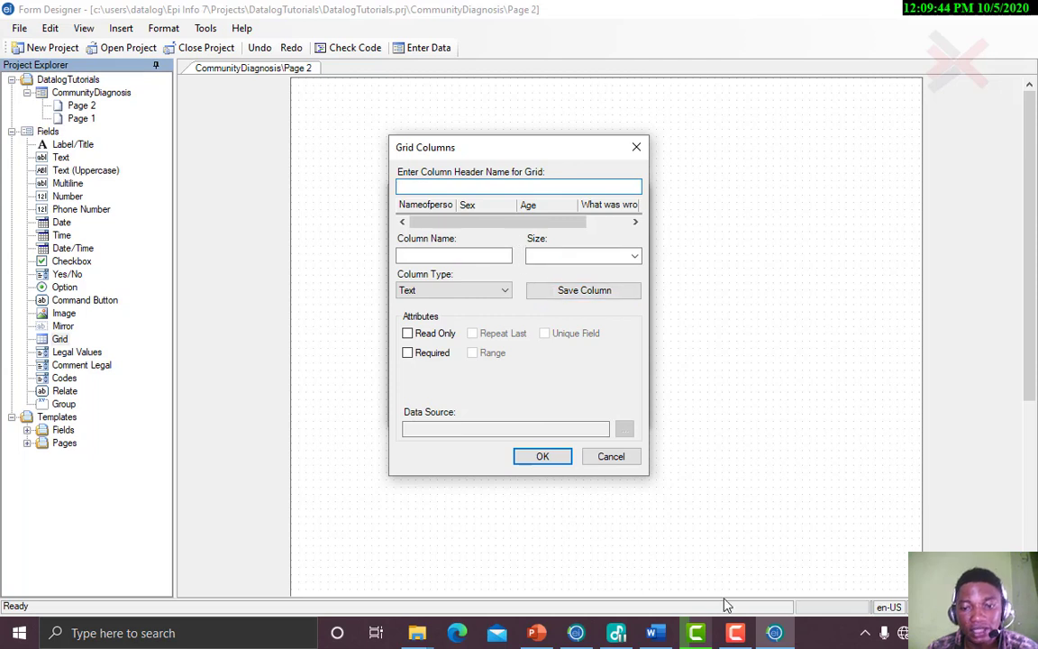
# Check question 12's table in Word for the remaining column and name a new grid column "Approximate Cost" in Form Designer
pyautogui.click(656, 635)
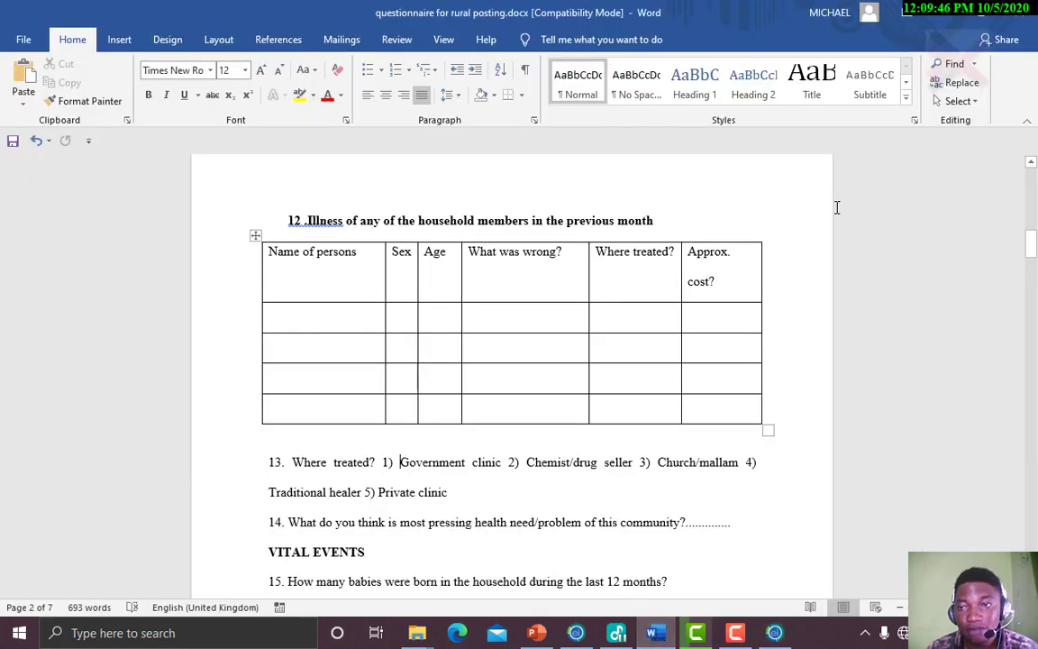
pyautogui.moveTo(1033, 249); pyautogui.dragTo(1034, 257)
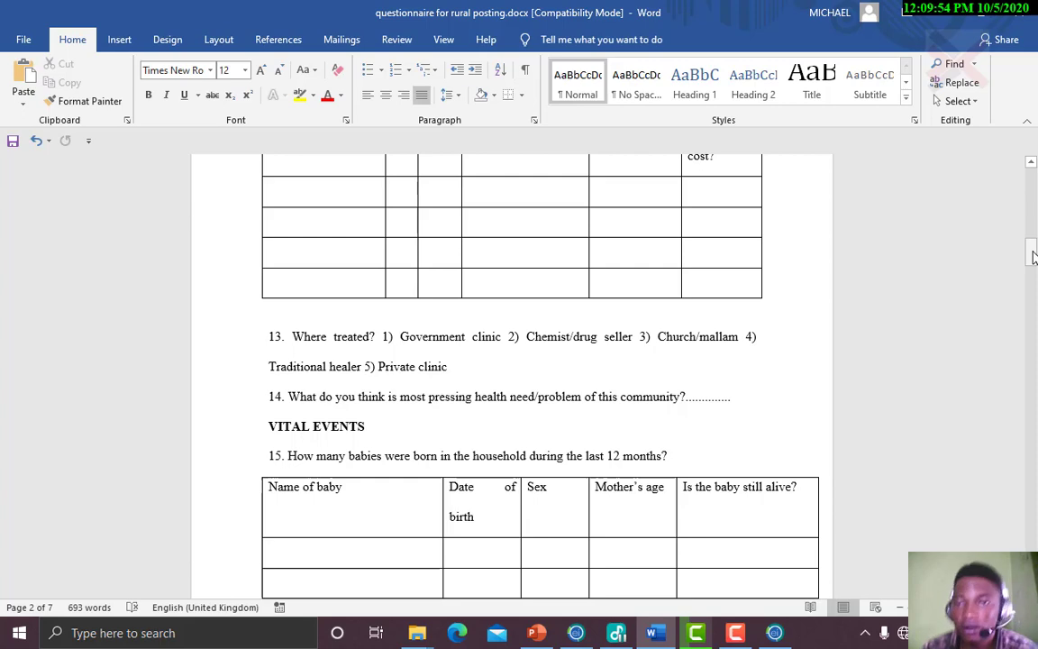
pyautogui.moveTo(1034, 257); pyautogui.dragTo(1032, 244)
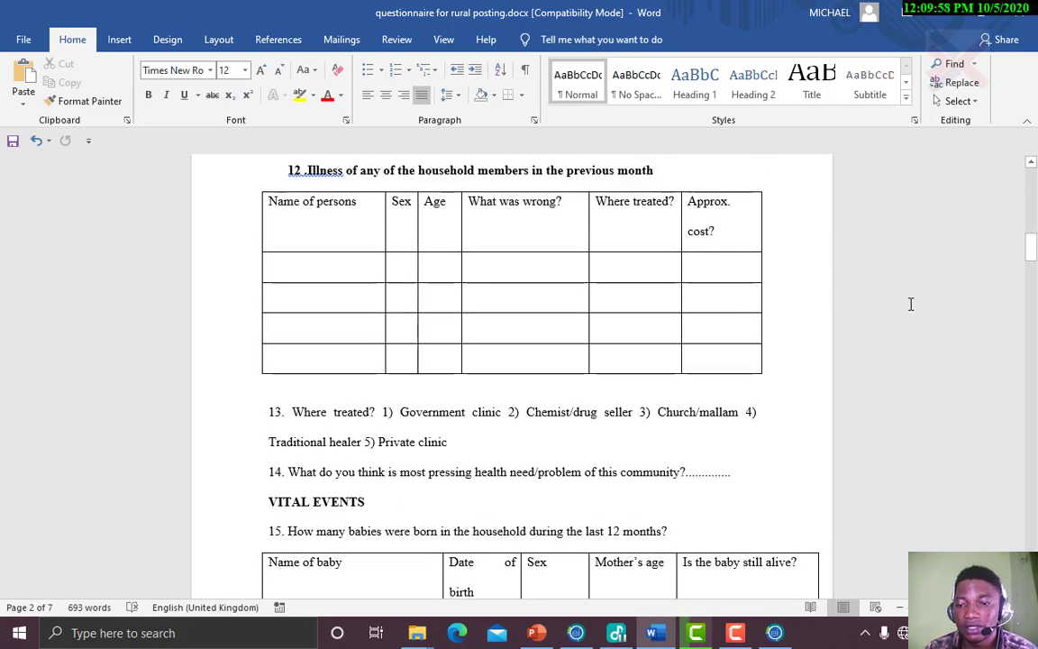
pyautogui.click(777, 629)
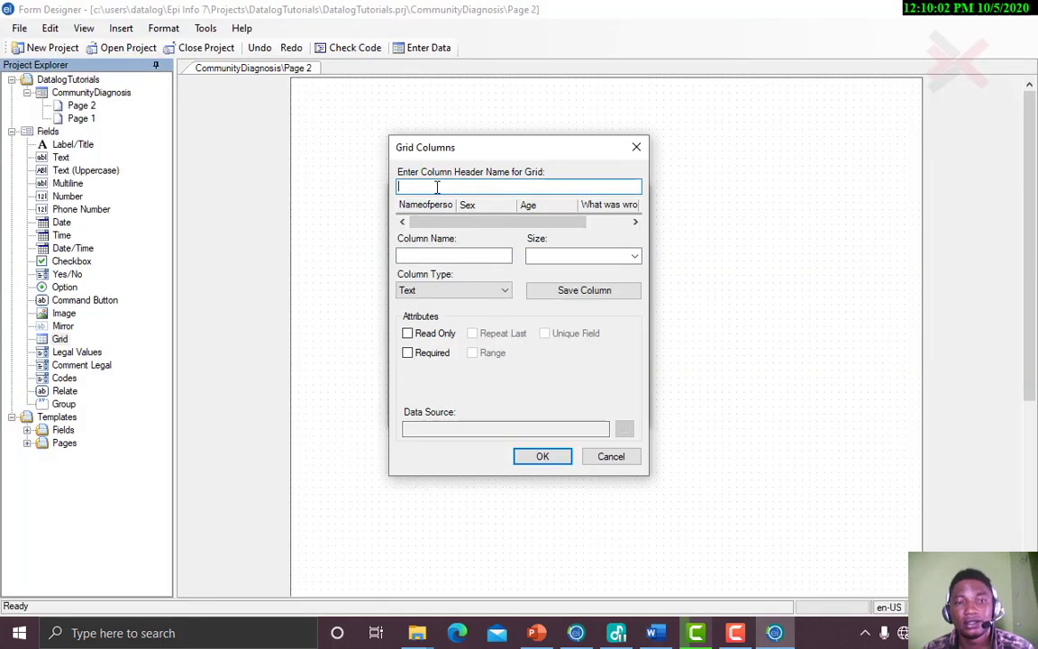
pyautogui.write('Ap')
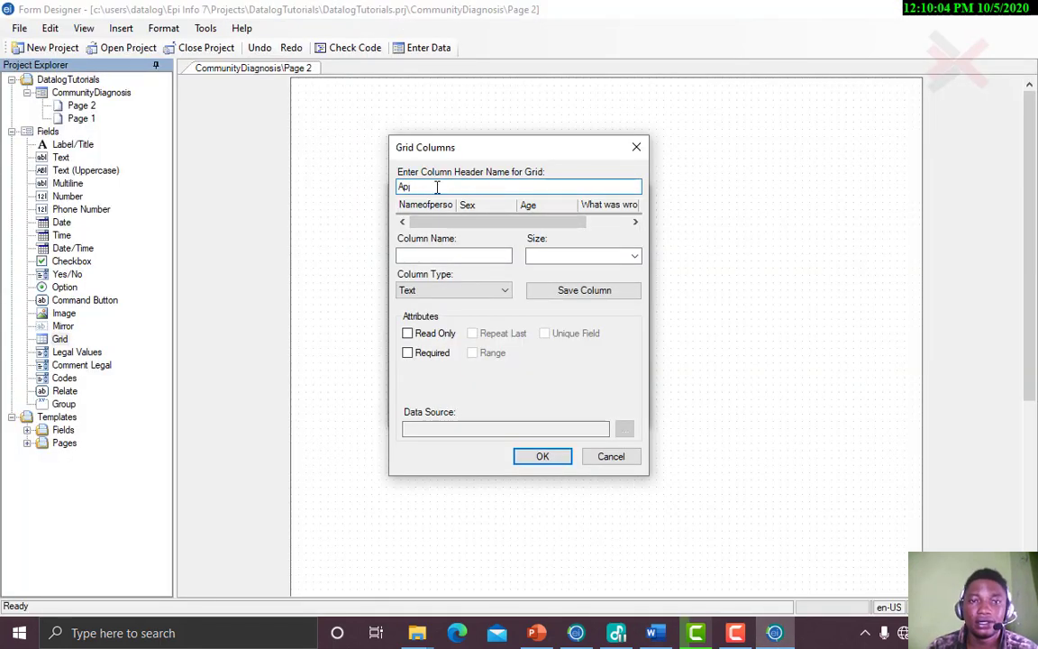
pyautogui.write('proximate Cost')
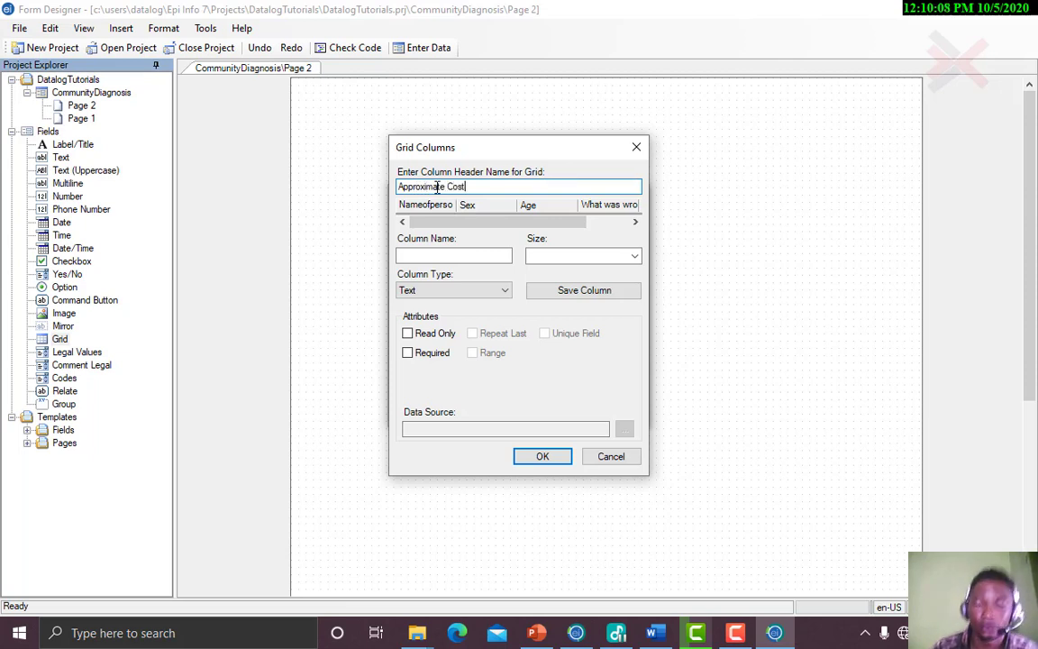
pyautogui.click(442, 255)
# Make the Approximate Cost column a required Number with the pattern ##.### and save the column
pyautogui.click(580, 255)
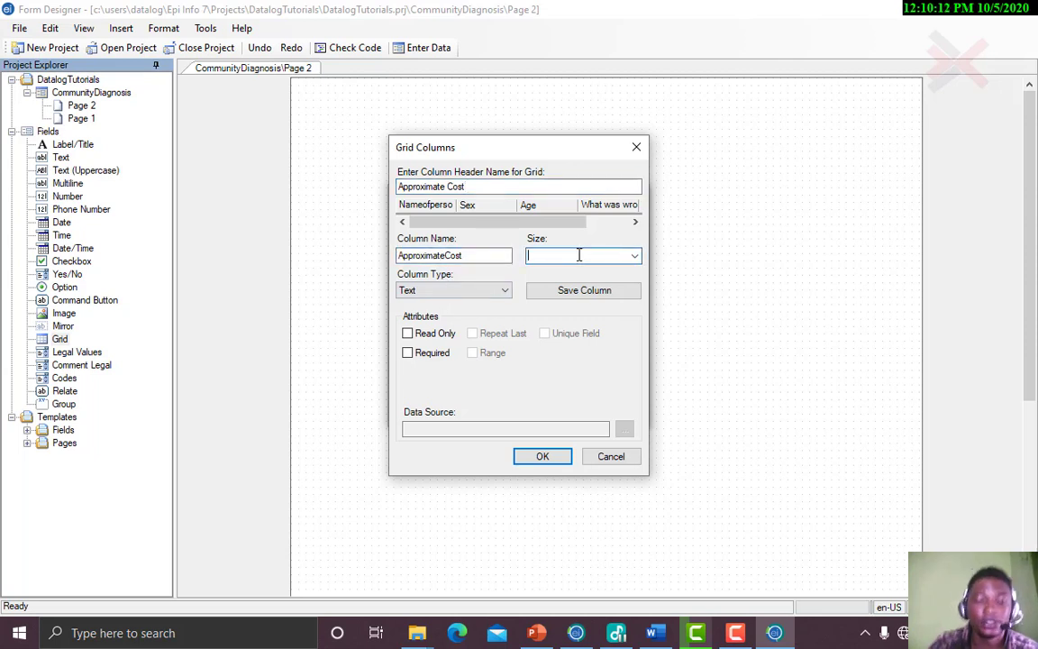
pyautogui.click(494, 294)
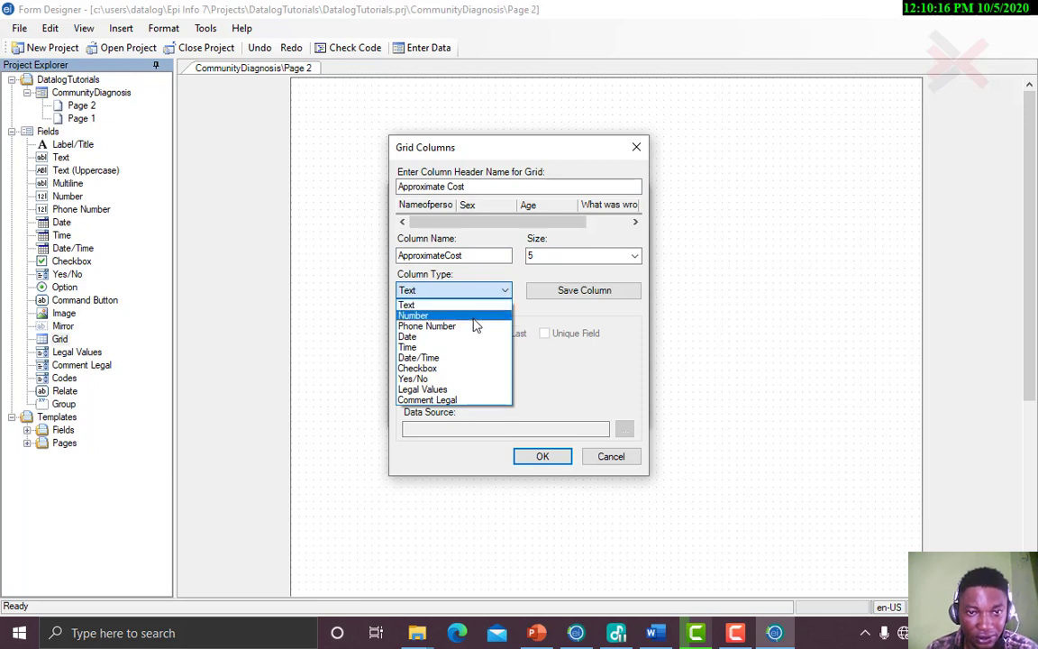
pyautogui.click(455, 316)
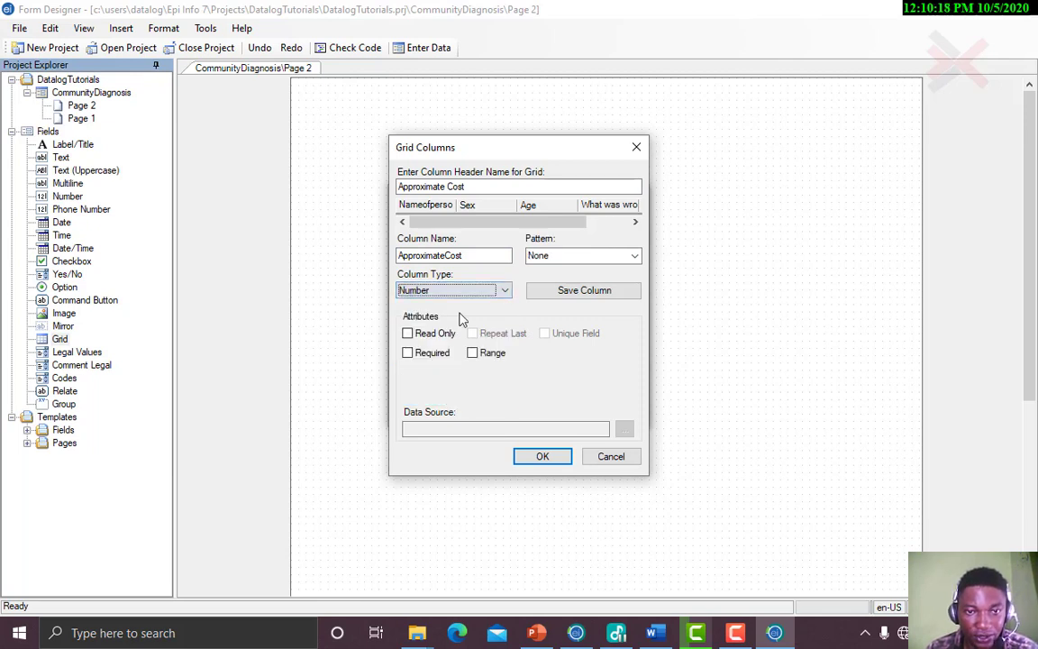
pyautogui.click(418, 353)
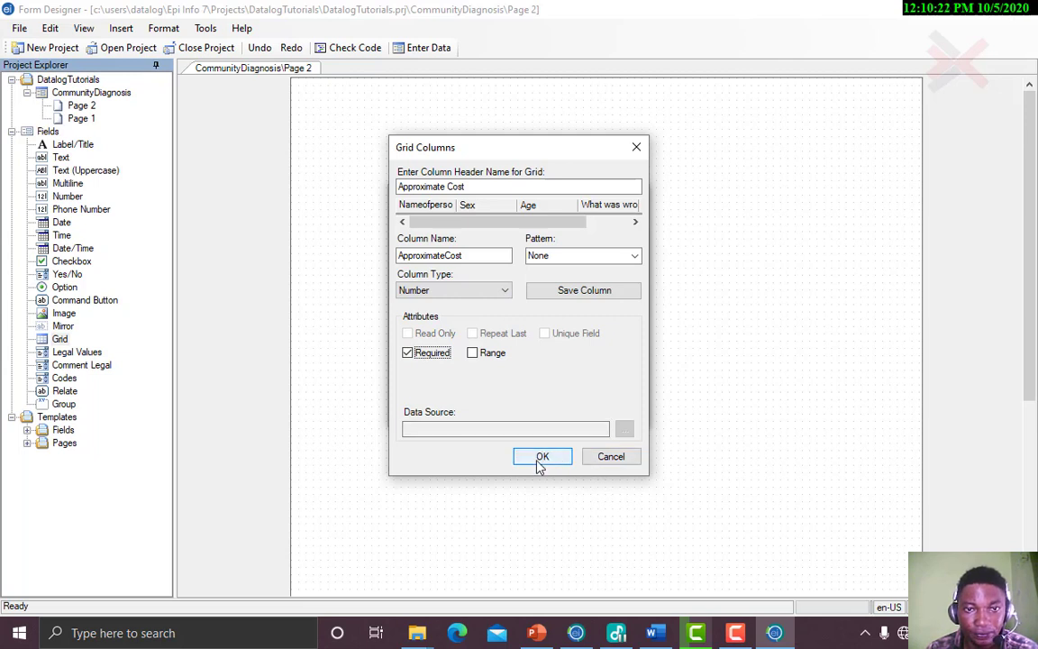
pyautogui.click(636, 256)
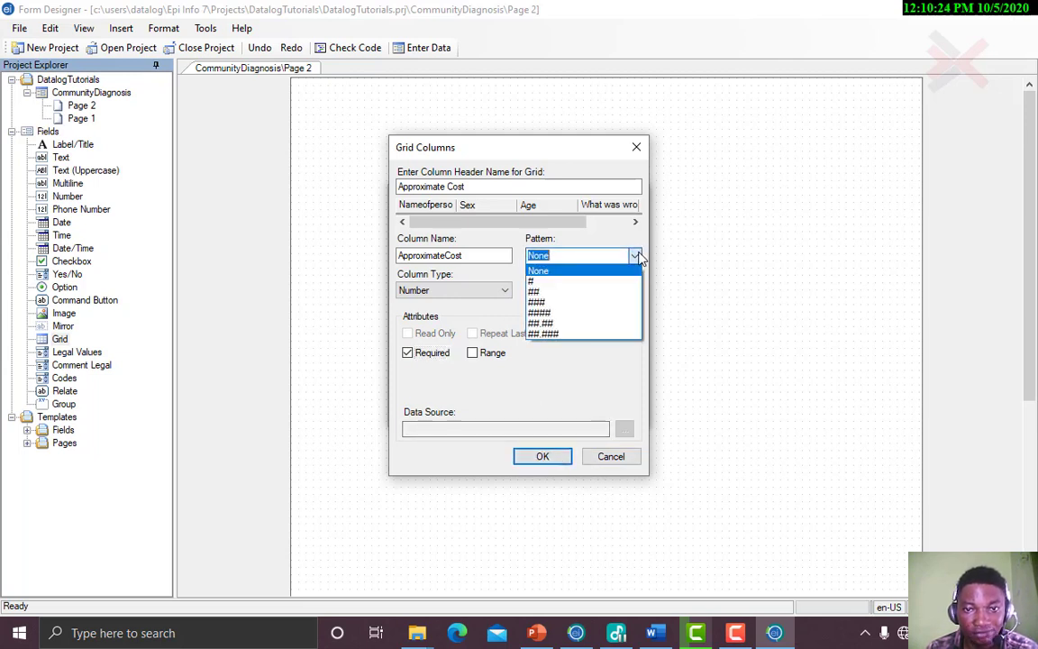
pyautogui.click(581, 335)
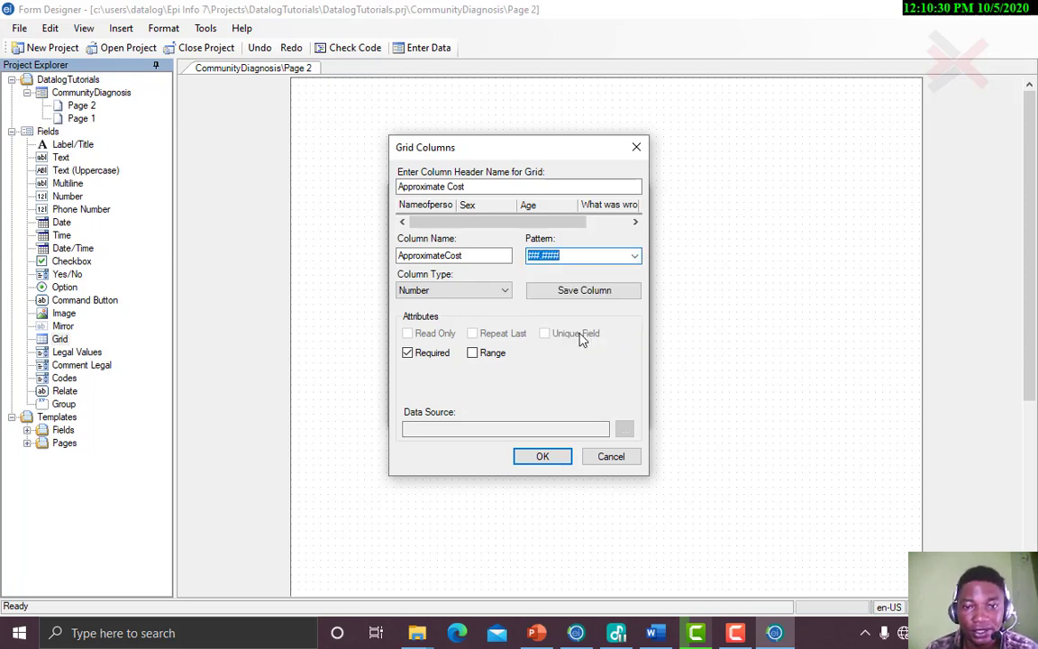
pyautogui.click(537, 456)
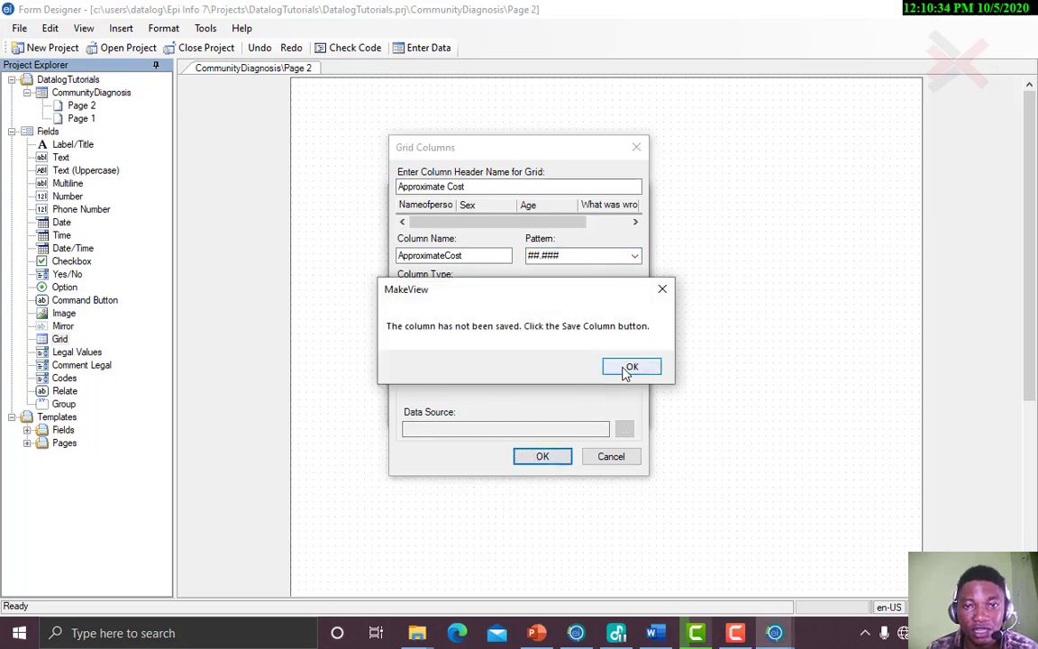
pyautogui.click(631, 368)
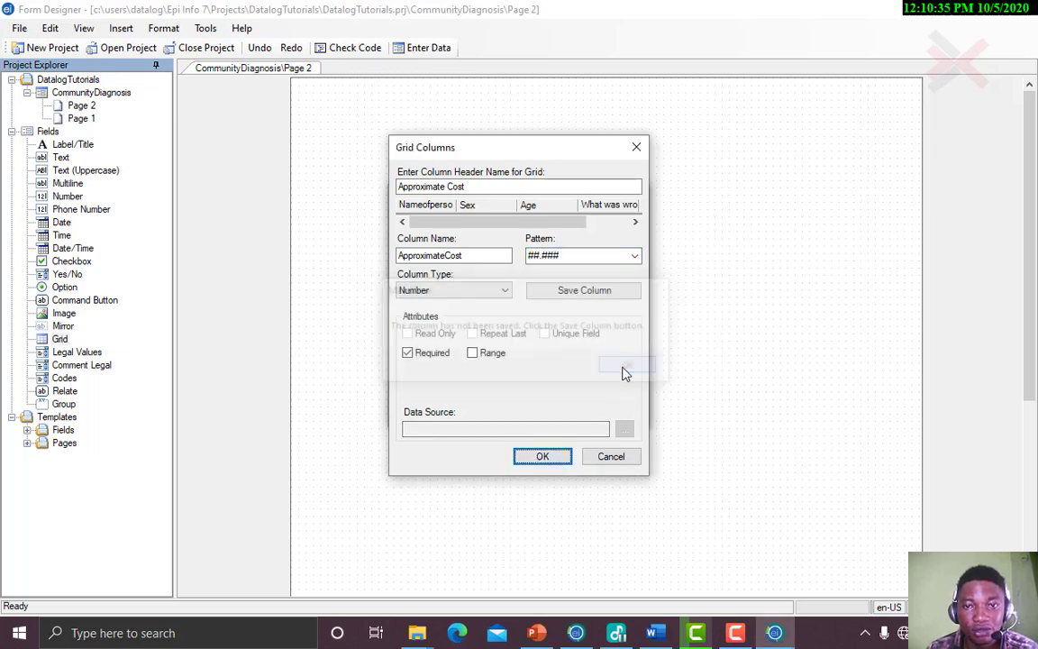
pyautogui.click(563, 292)
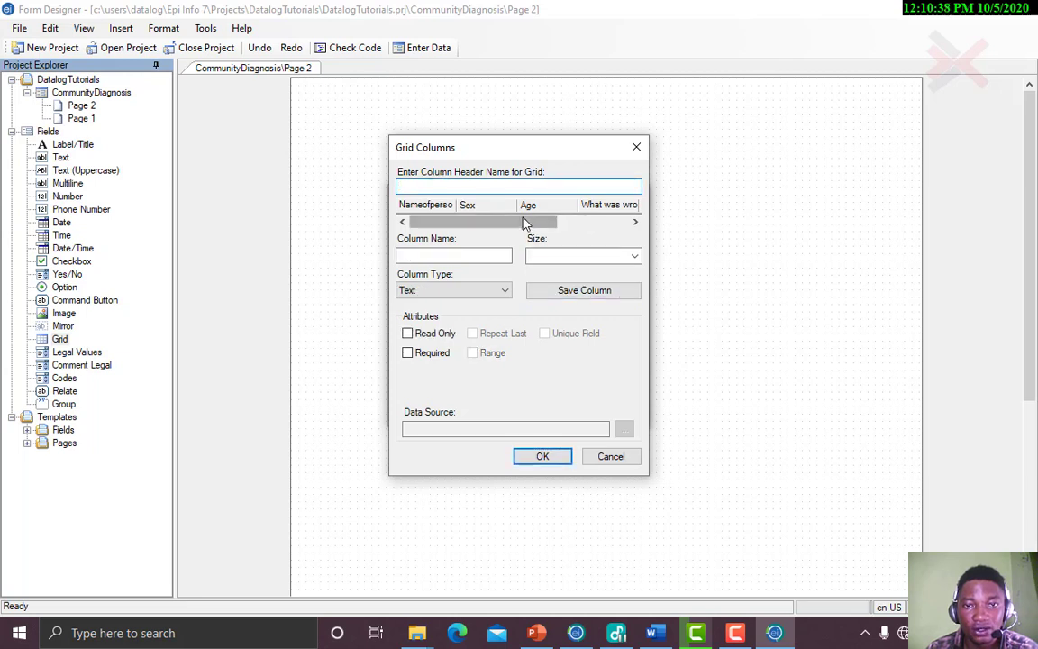
# Review the defined grid columns through Approximate Cost and confirm the question 12 grid to add it to Page 2
pyautogui.moveTo(525, 222); pyautogui.dragTo(613, 220)
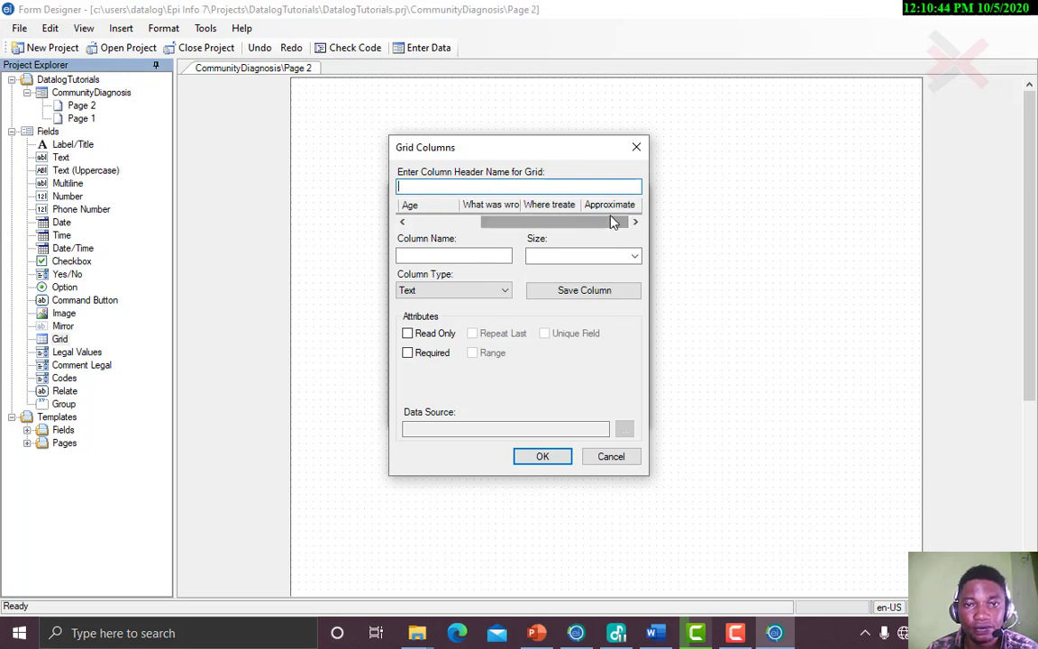
pyautogui.click(540, 458)
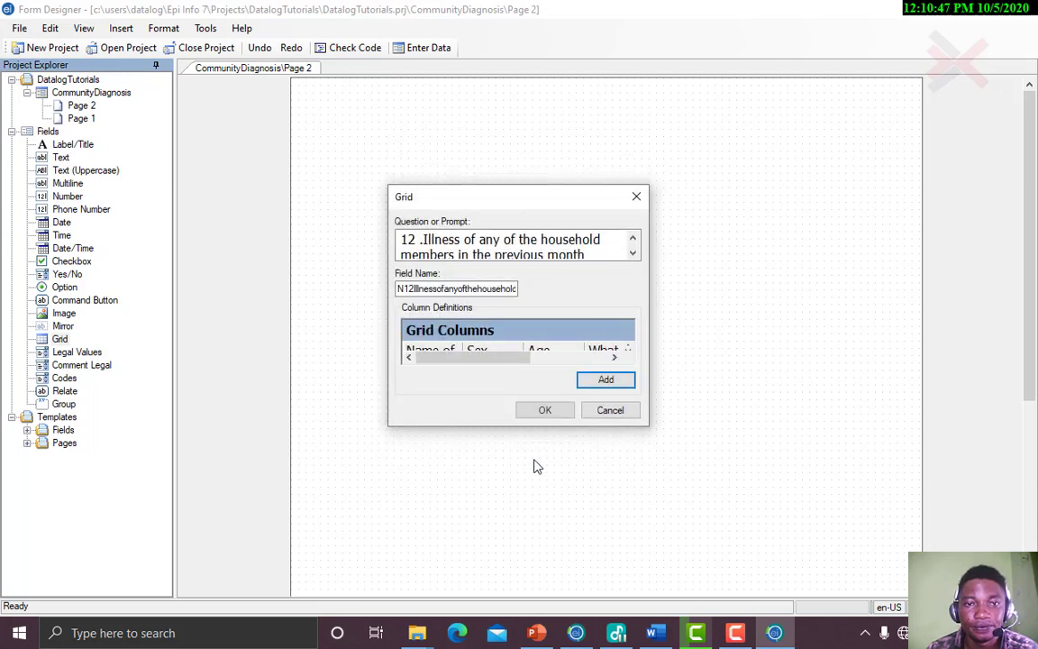
pyautogui.click(549, 414)
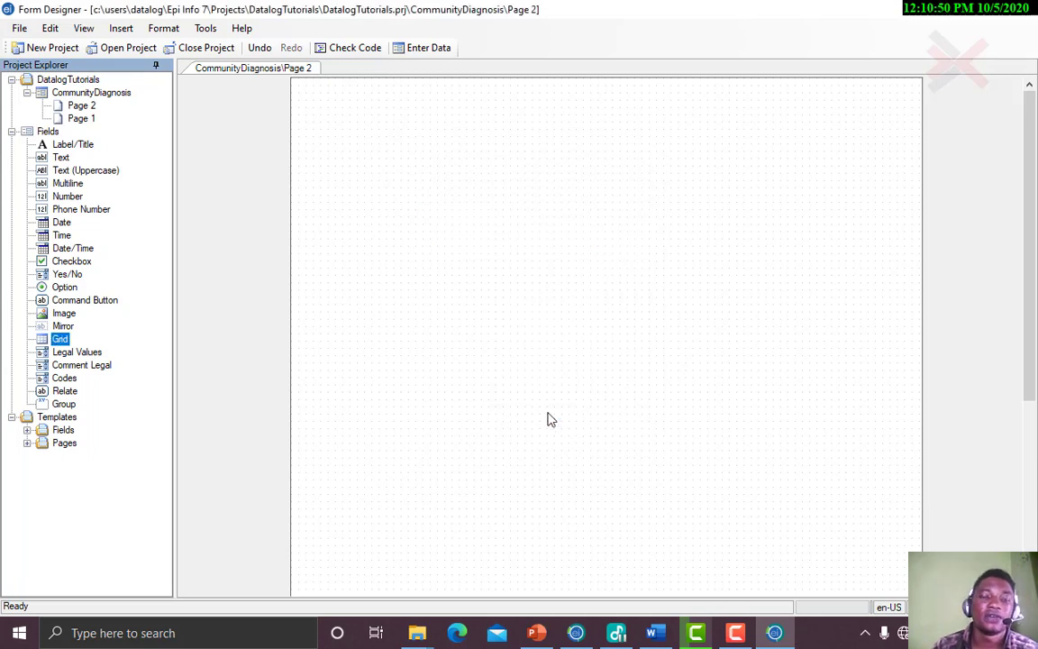
# Resize the question 12 grid so it clears its label and is wide enough for all six columns
pyautogui.click(459, 190)
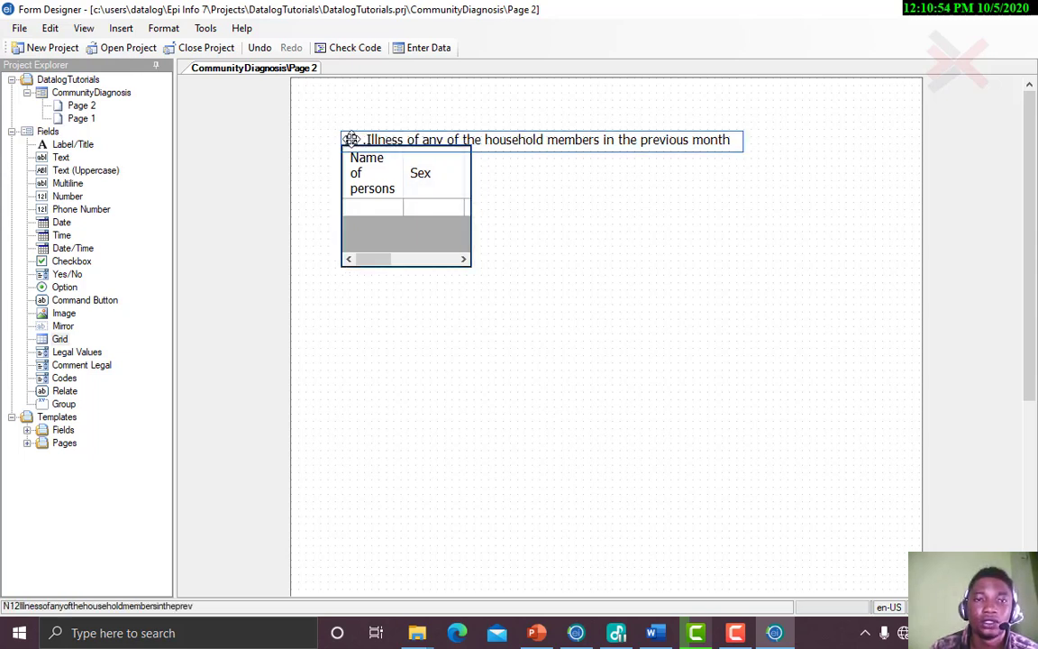
pyautogui.moveTo(343, 148)
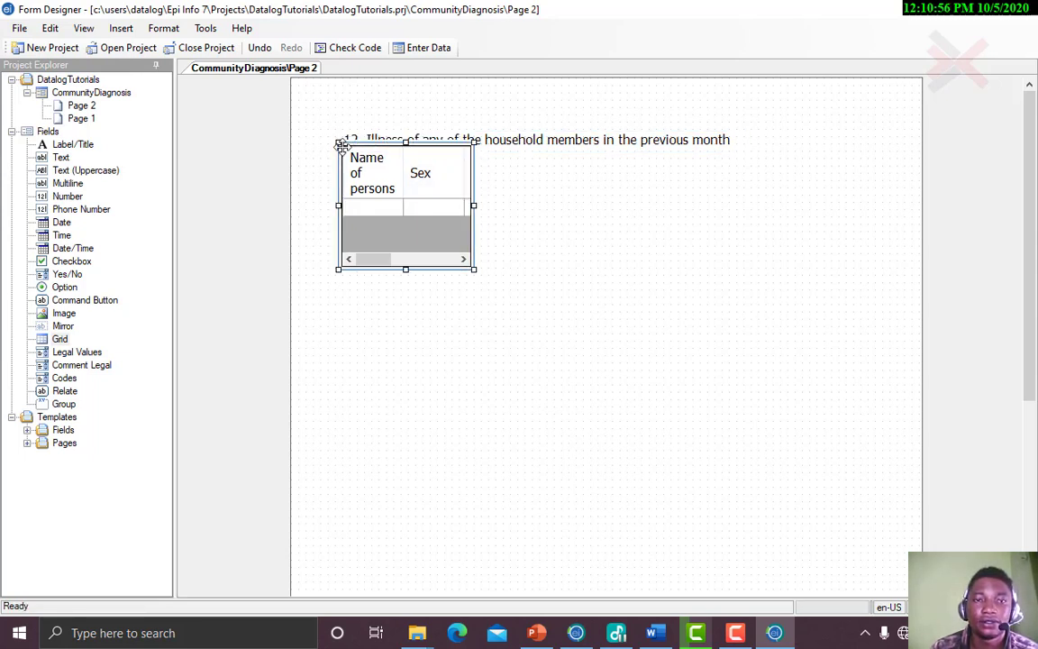
pyautogui.moveTo(337, 142); pyautogui.dragTo(377, 161)
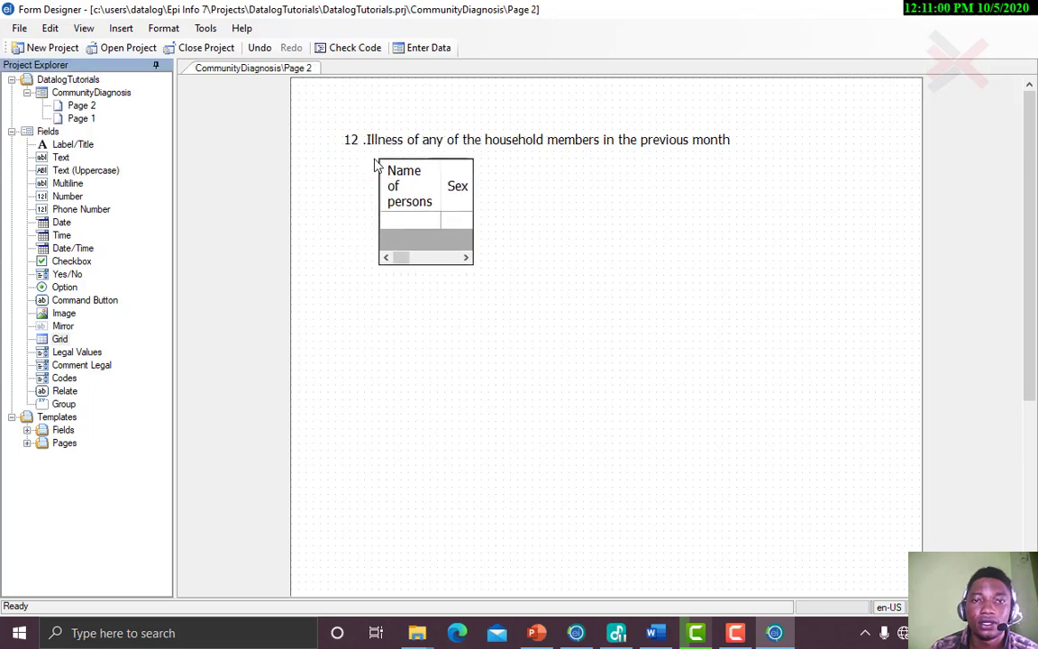
pyautogui.moveTo(475, 213)
pyautogui.moveTo(478, 211); pyautogui.dragTo(765, 214)
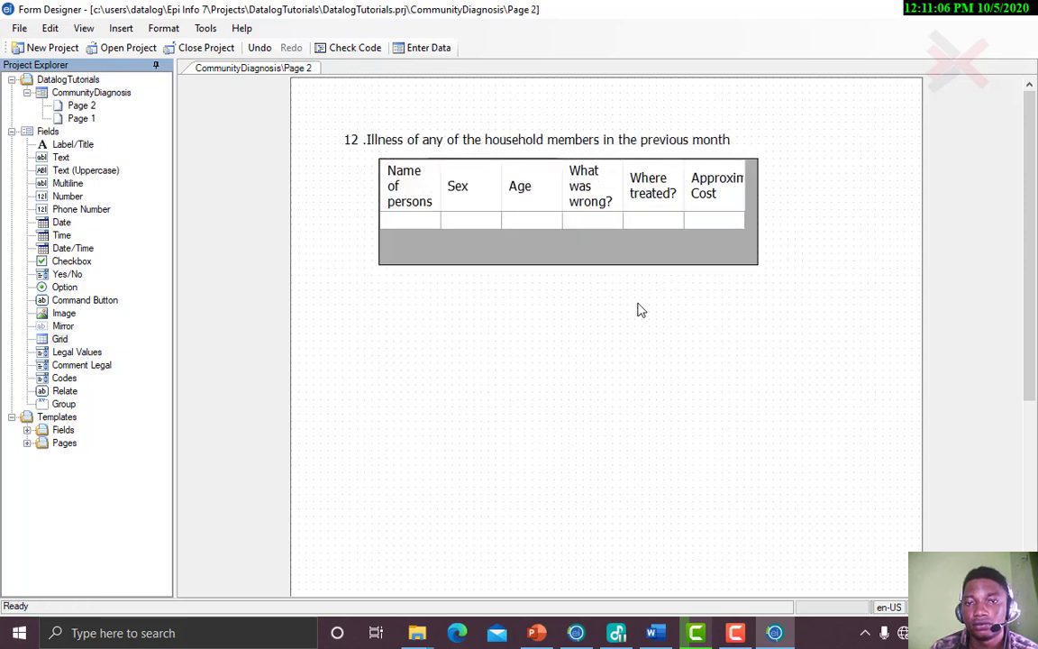
# Reduce the question 12 grid's height to fit only the header and one blank row
pyautogui.click(560, 212)
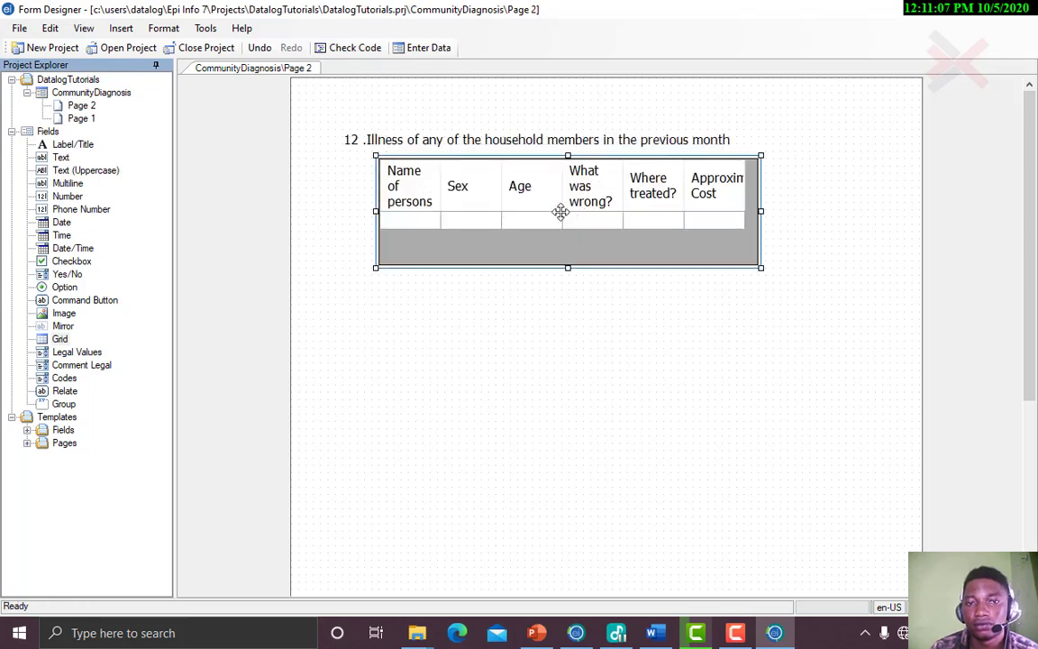
pyautogui.click(424, 221)
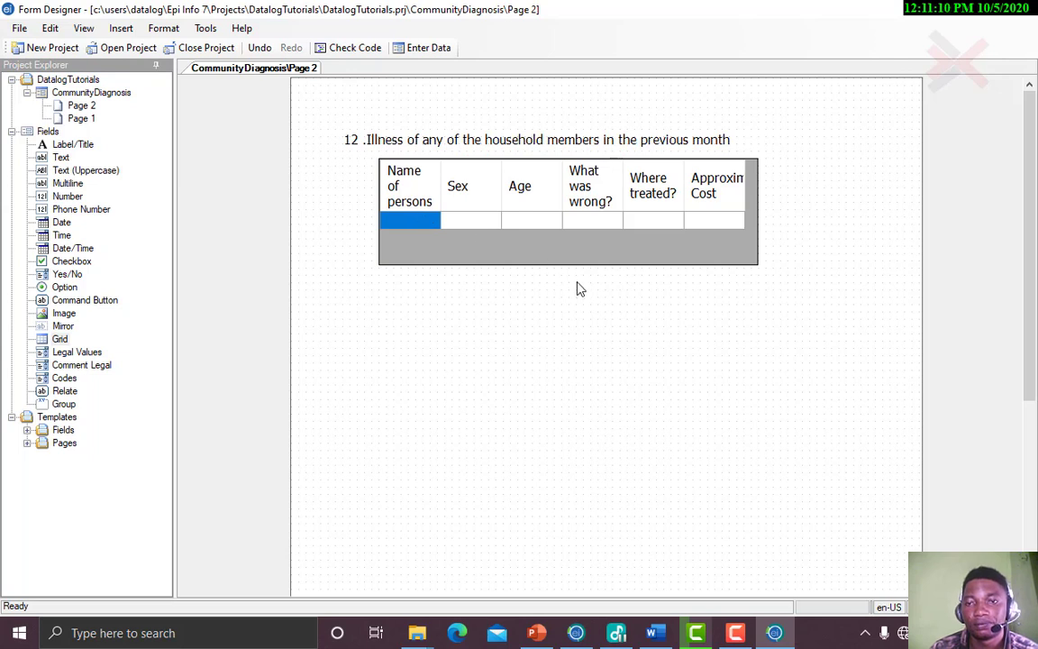
pyautogui.moveTo(695, 265)
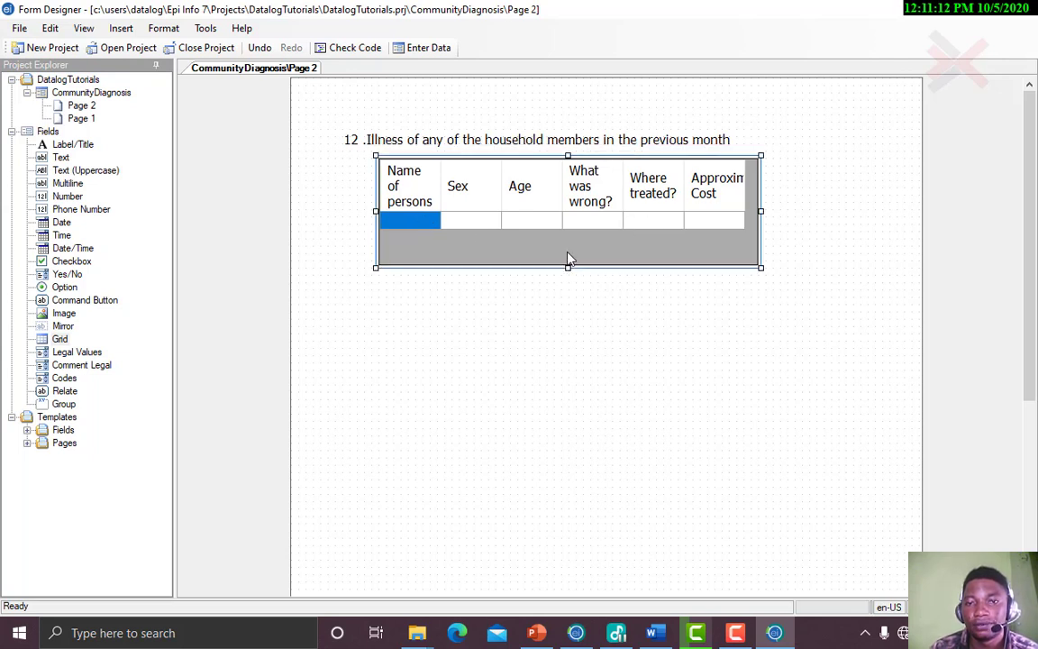
pyautogui.moveTo(568, 264); pyautogui.dragTo(568, 240)
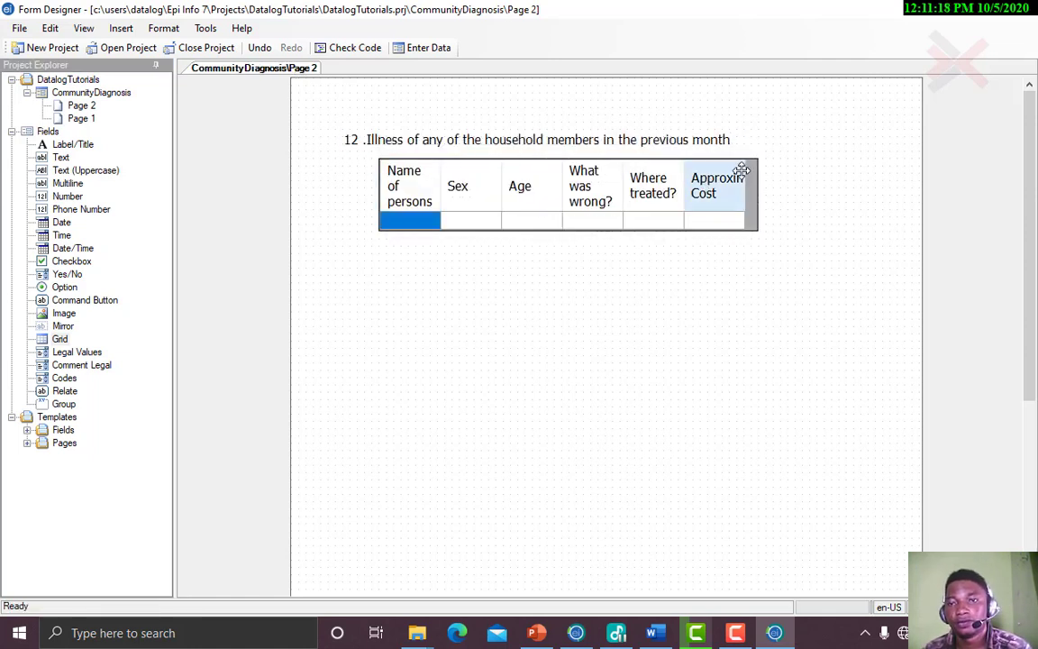
# Widen the question 12 grid and its Approximate Cost column to fit the full header, and widen the Name of persons column
pyautogui.moveTo(745, 170); pyautogui.dragTo(774, 173)
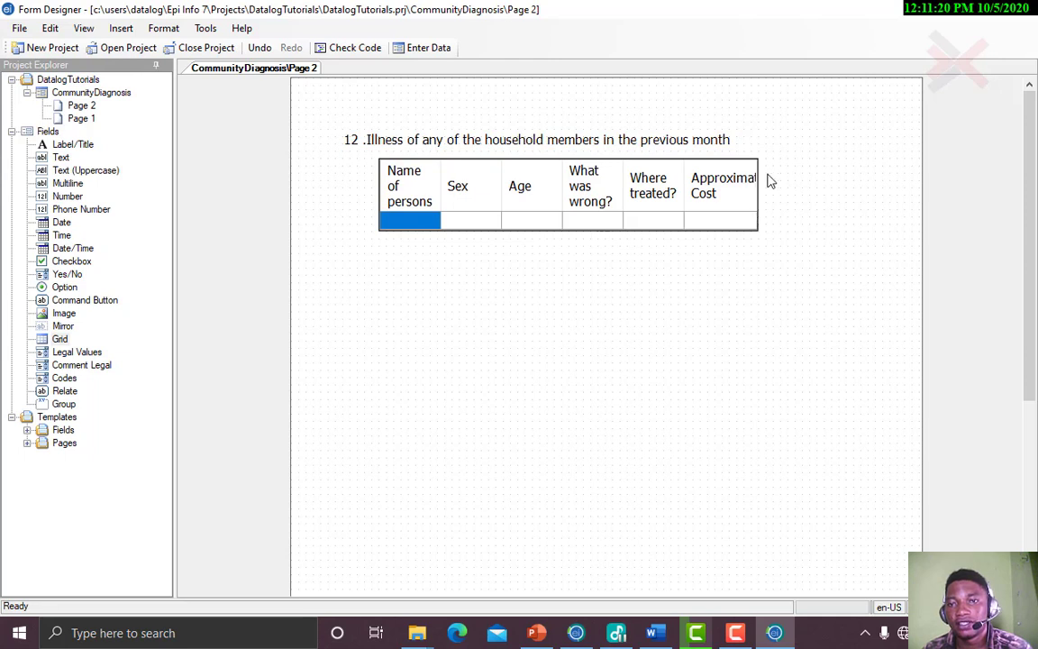
pyautogui.click(761, 175)
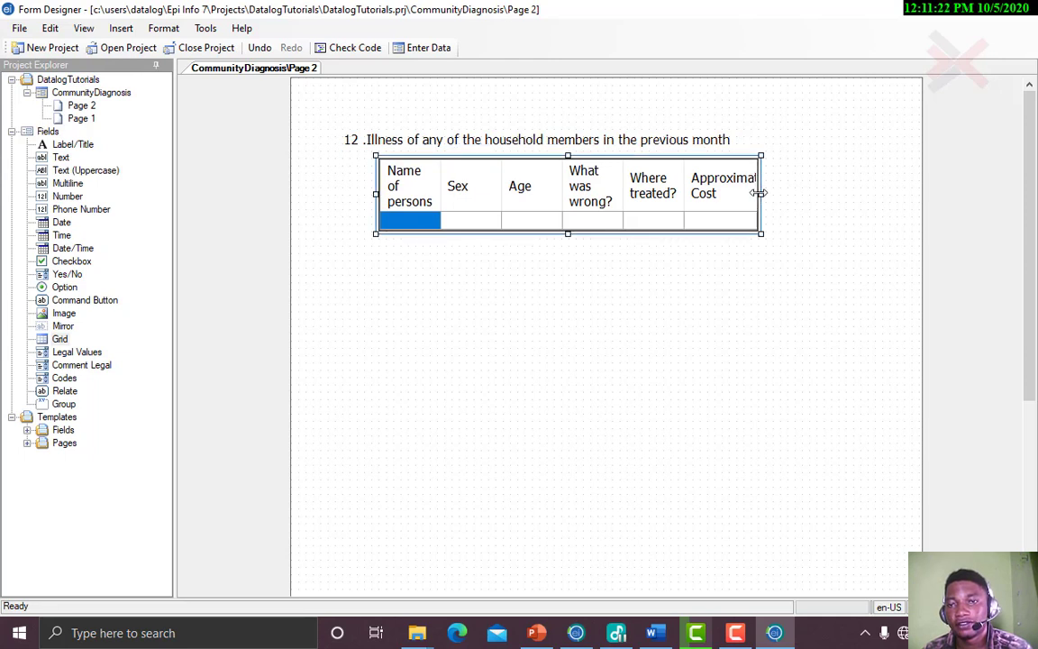
pyautogui.moveTo(760, 193); pyautogui.dragTo(821, 197)
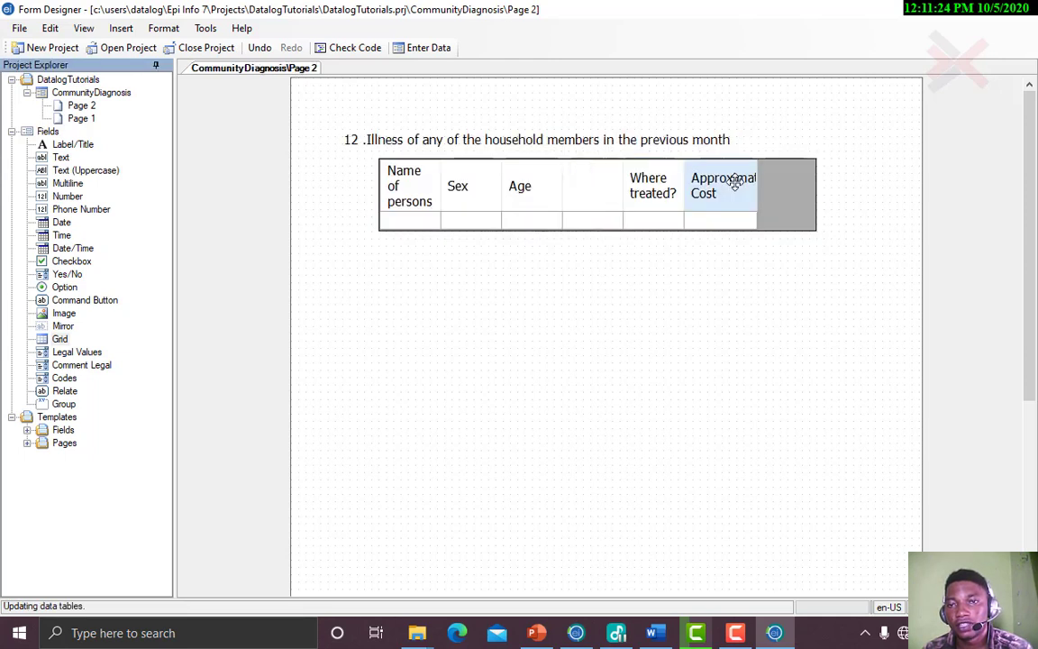
pyautogui.moveTo(760, 182); pyautogui.dragTo(779, 189)
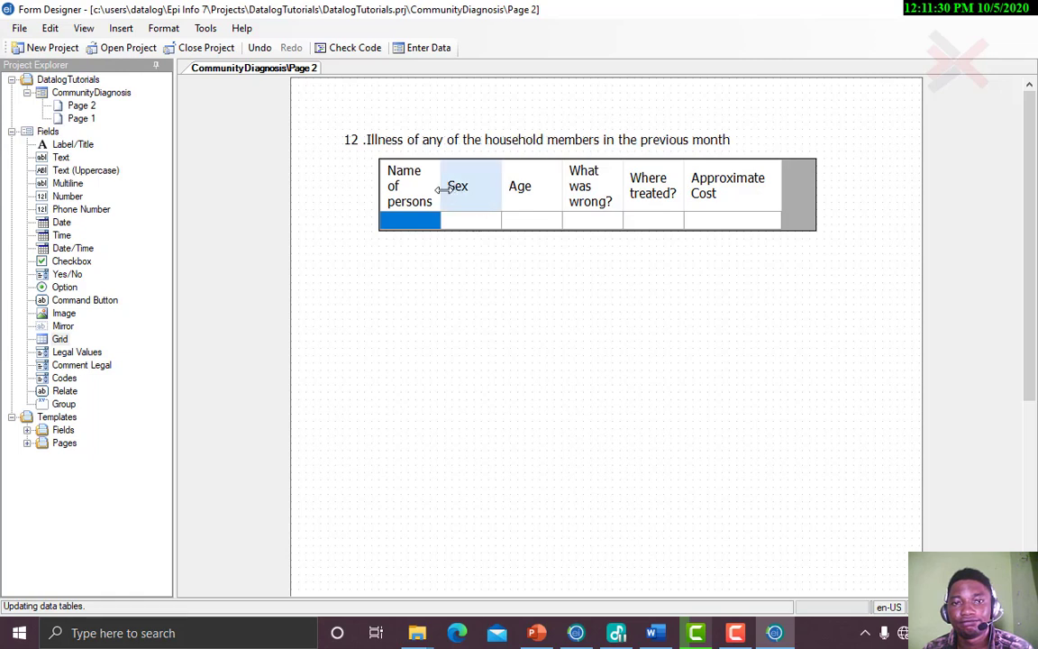
pyautogui.moveTo(441, 177); pyautogui.dragTo(477, 177)
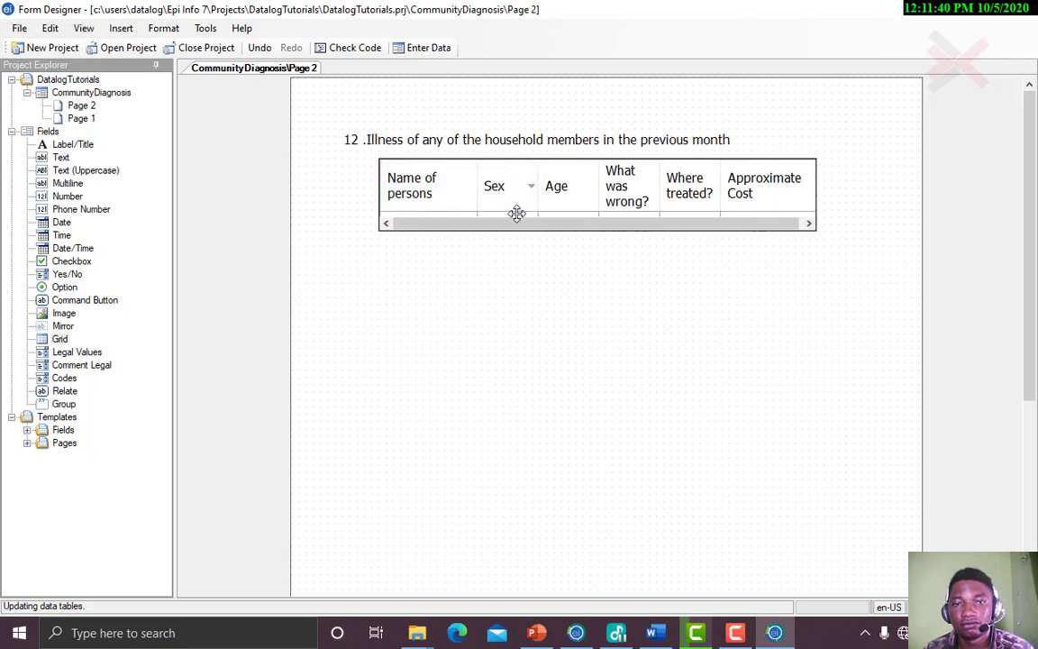
pyautogui.click(514, 198)
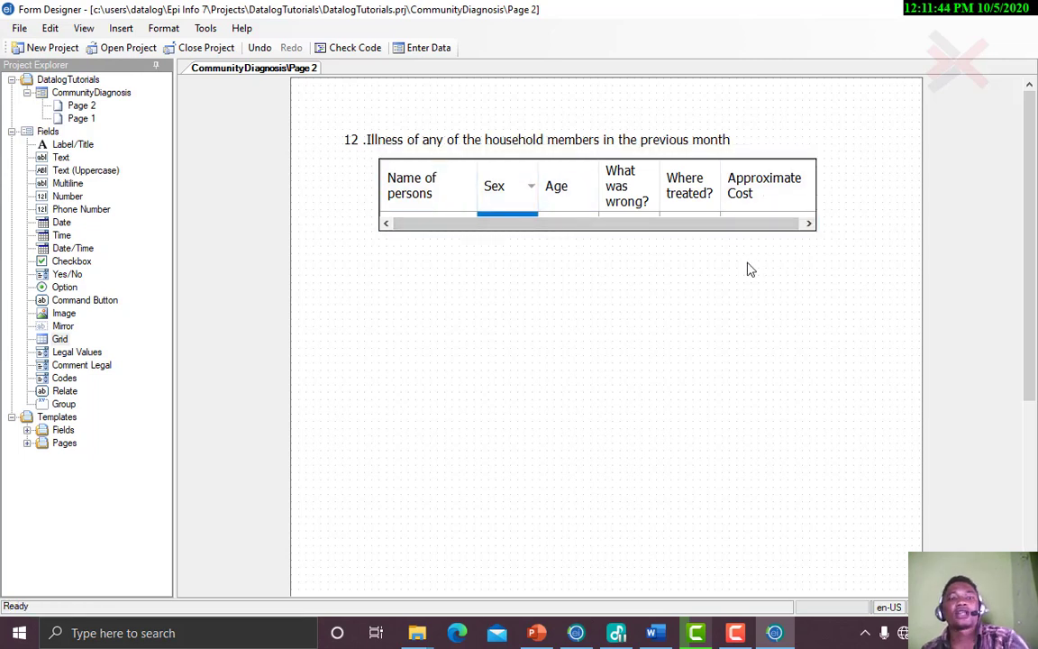
pyautogui.click(385, 195)
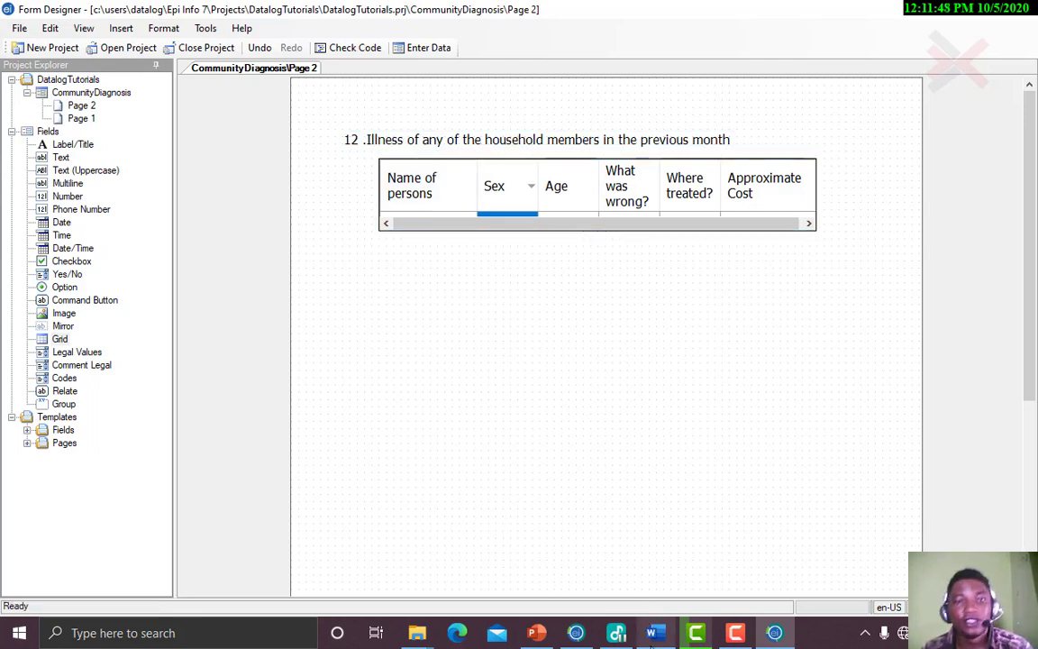
# Switch to the Word questionnaire and remove the question number 13 from the "Where treated?" line
pyautogui.click(655, 634)
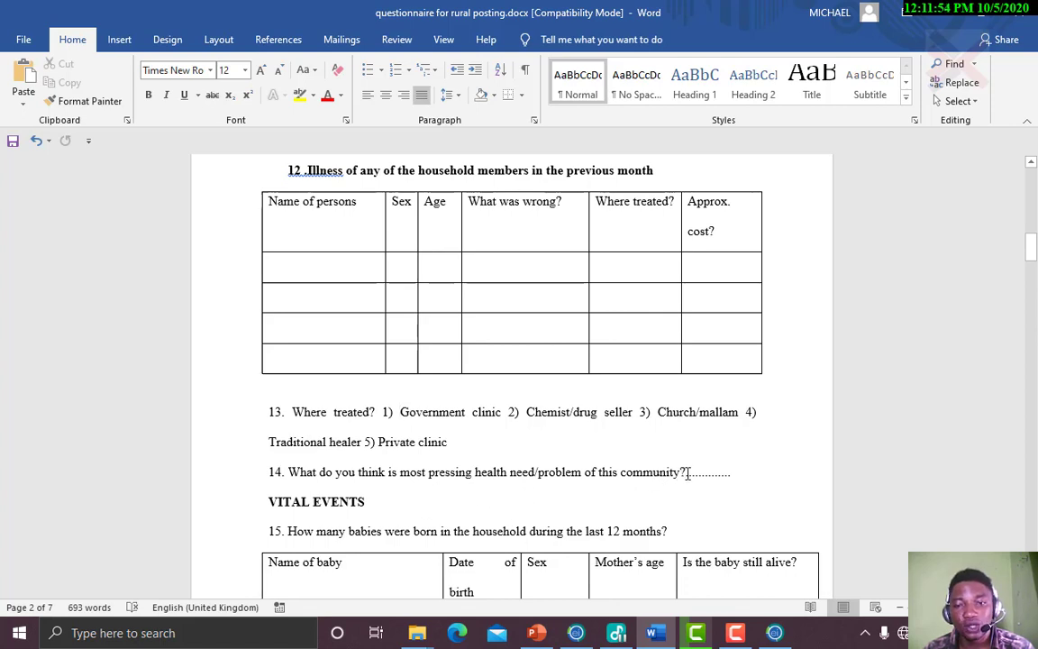
pyautogui.moveTo(684, 472); pyautogui.dragTo(274, 477)
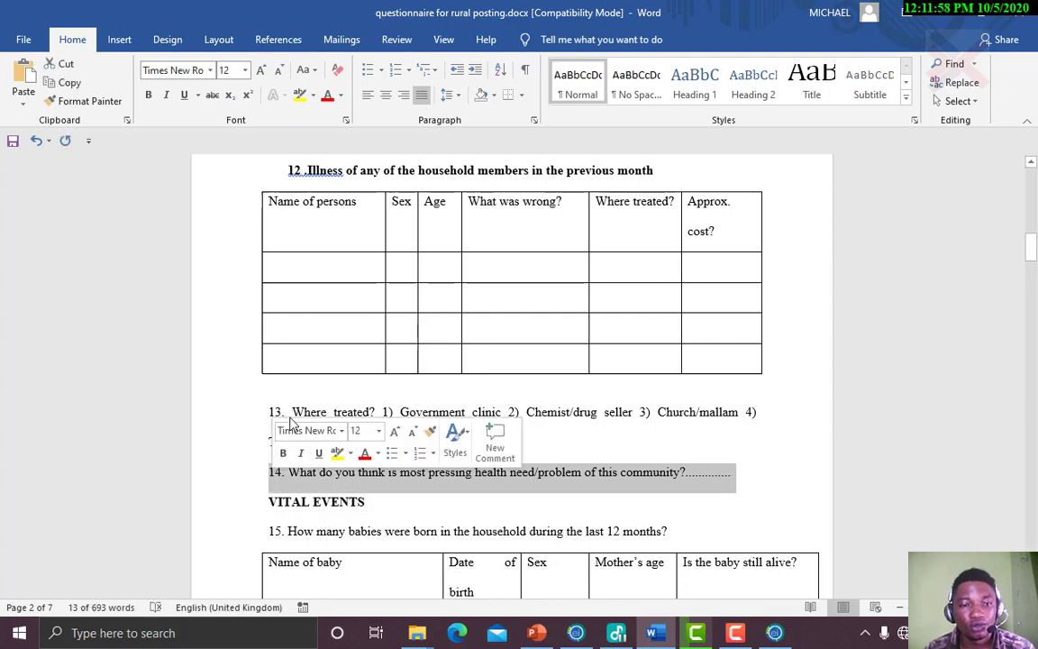
pyautogui.click(292, 412)
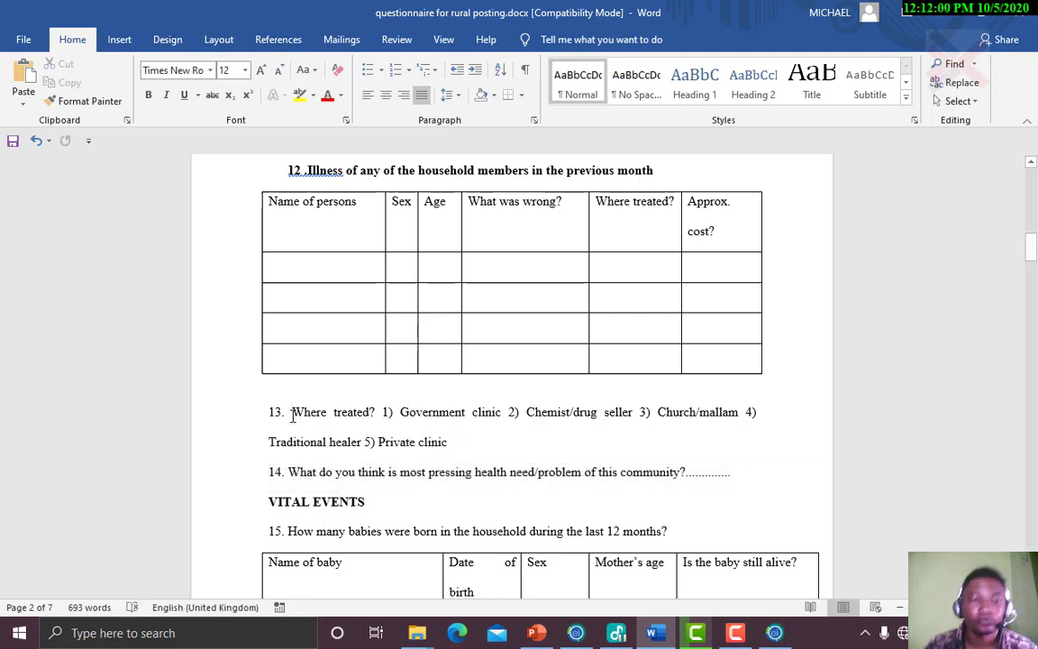
pyautogui.press('BackSpace')
pyautogui.press('BackSpace')
pyautogui.press('BackSpace')
pyautogui.press('BackSpace')
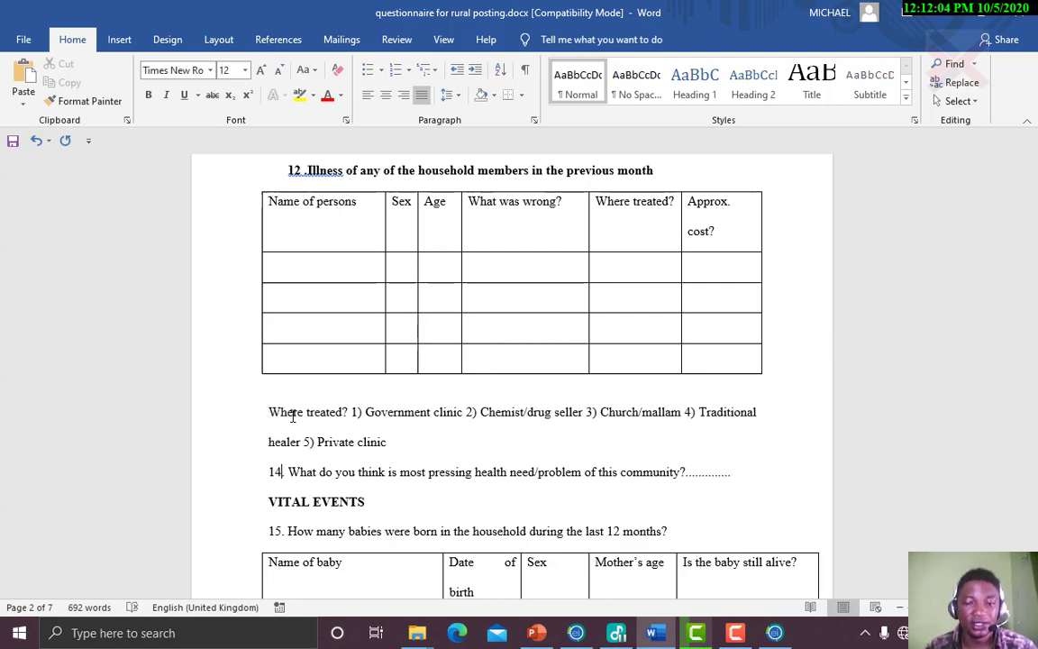
# Renumber the most pressing health need question as 13 and the babies born question as 14
pyautogui.press('Down')
pyautogui.press('Down')
pyautogui.press('Right')
pyautogui.press('Right')
pyautogui.press('BackSpace')
pyautogui.write('3')
pyautogui.press('Down')
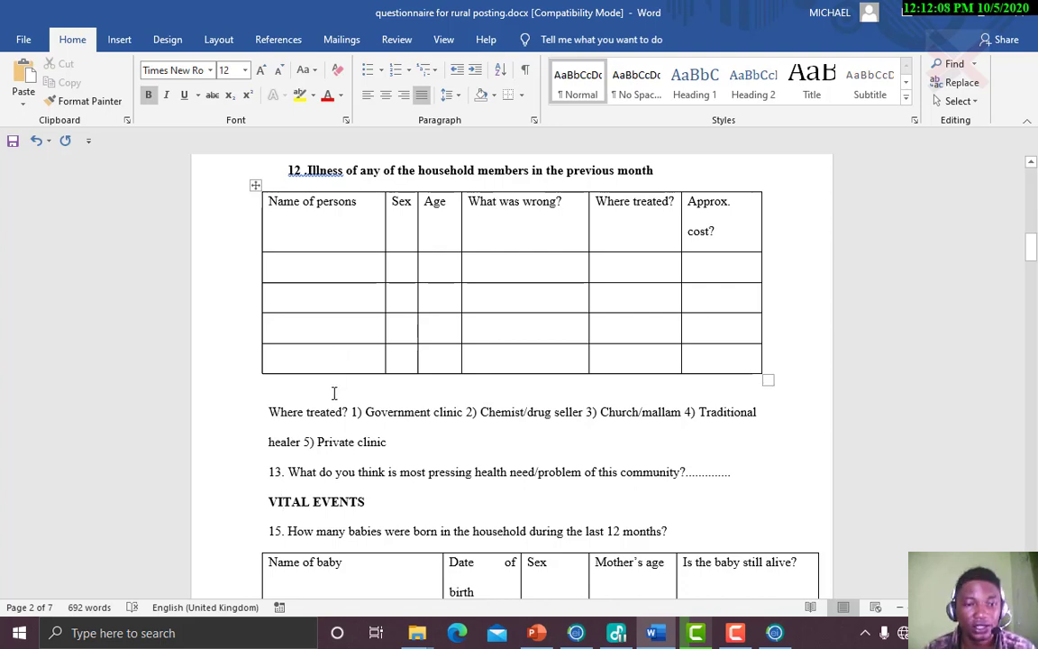
pyautogui.click(281, 533)
pyautogui.press('BackSpace')
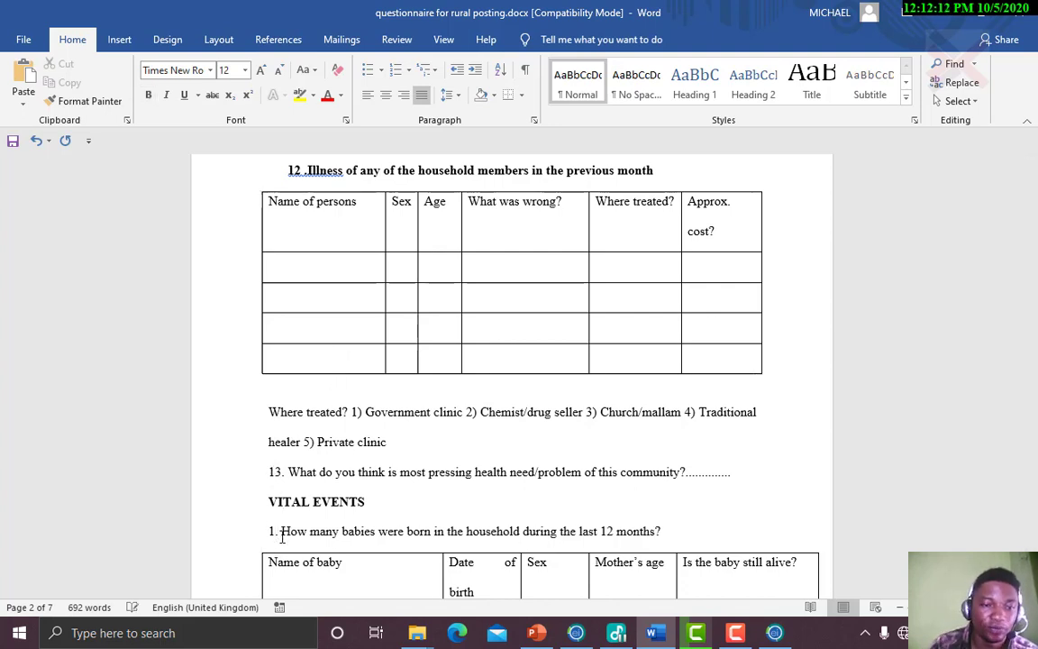
pyautogui.write('4')
# Copy the full text of question 13 from the Word document and switch back to Epi Info Form Designer
pyautogui.moveTo(270, 471); pyautogui.dragTo(682, 479)
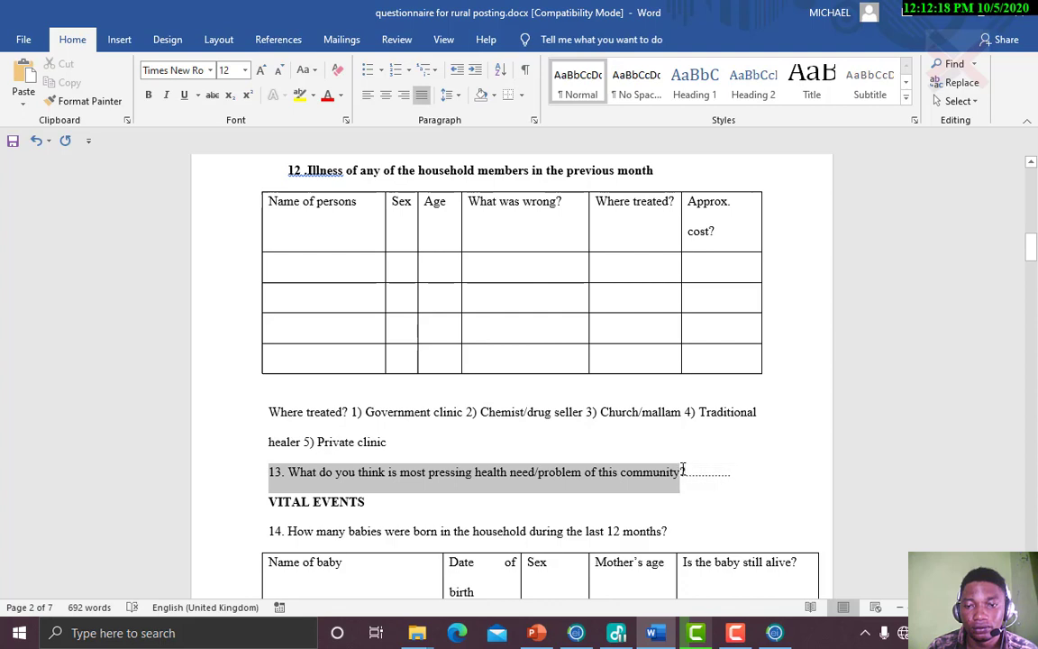
pyautogui.hotkey('ctrl', 'c')
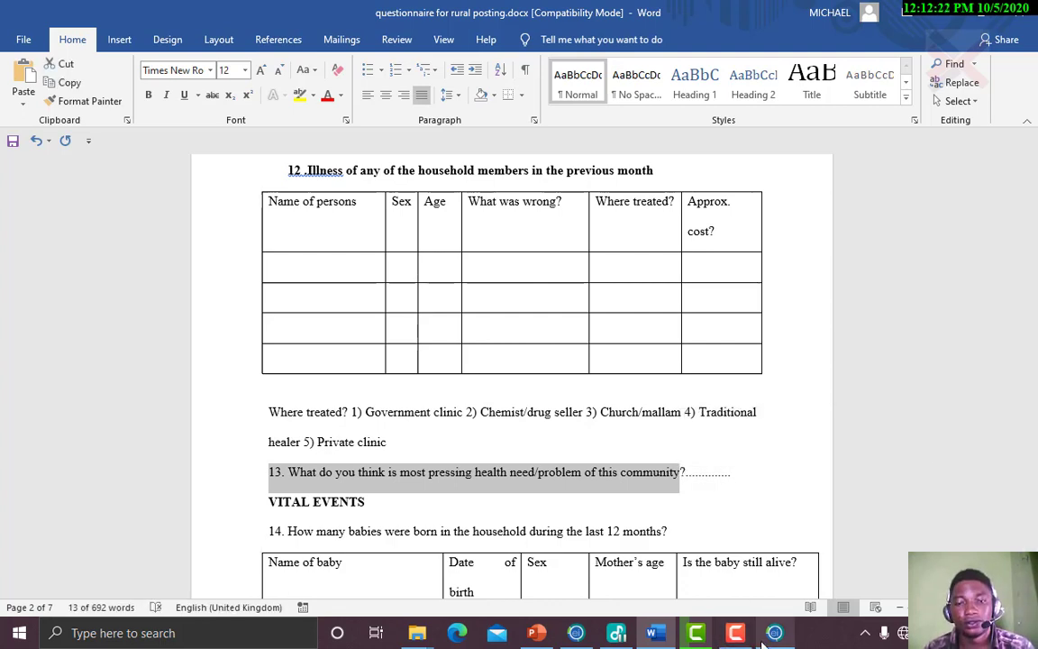
pyautogui.moveTo(764, 636)
pyautogui.click(765, 568)
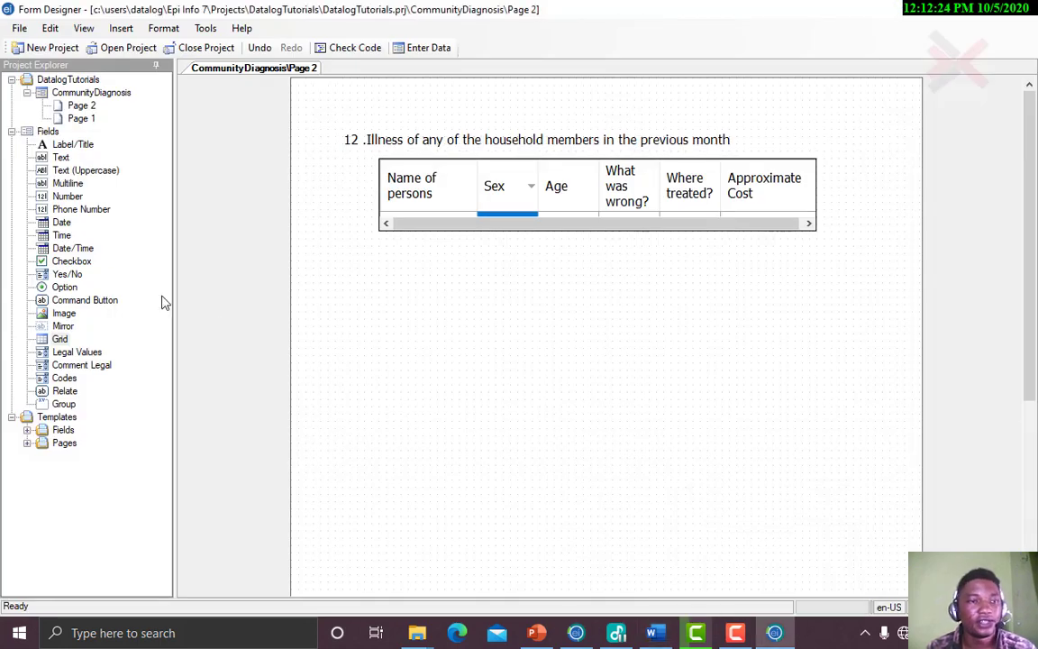
# Place a Text field below the question 12 grid with the prompt "13. What do you think is most pressing health need/problem of this community?"
pyautogui.click(61, 158)
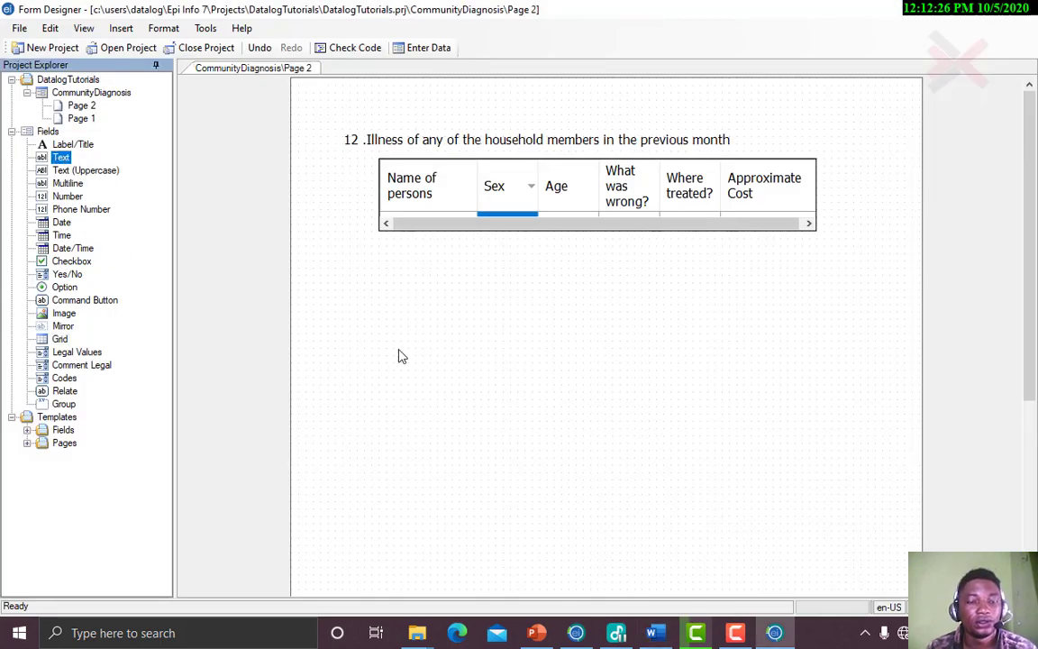
pyautogui.moveTo(47, 151); pyautogui.dragTo(371, 309)
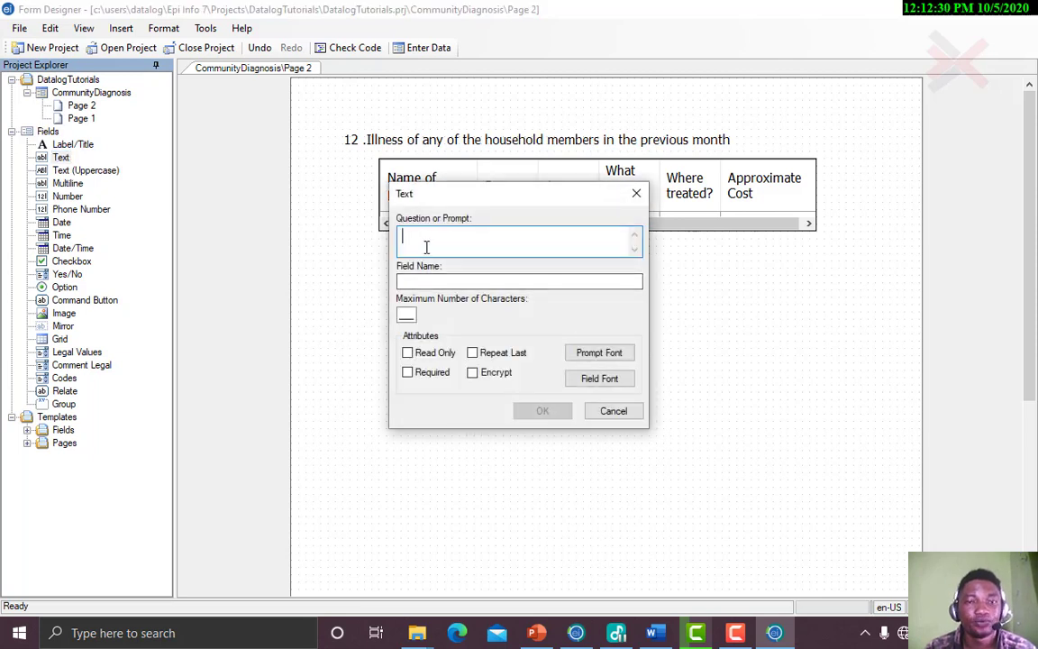
pyautogui.write('community?')
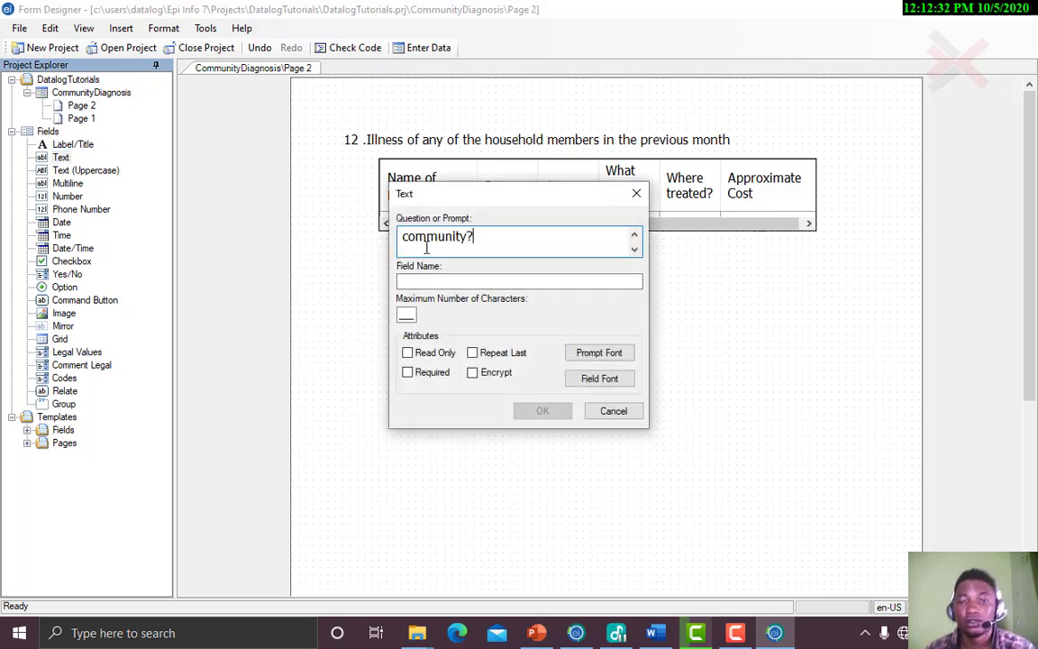
pyautogui.press('Left')
pyautogui.press('Left')
pyautogui.press('Left')
pyautogui.press('Left')
pyautogui.press('Left')
pyautogui.press('Left')
pyautogui.press('Left')
pyautogui.press('Left')
pyautogui.press('Left')
pyautogui.press('Left')
pyautogui.press('Left')
pyautogui.press('Left')
pyautogui.press('Left')
pyautogui.press('Left')
pyautogui.press('Left')
pyautogui.press('Left')
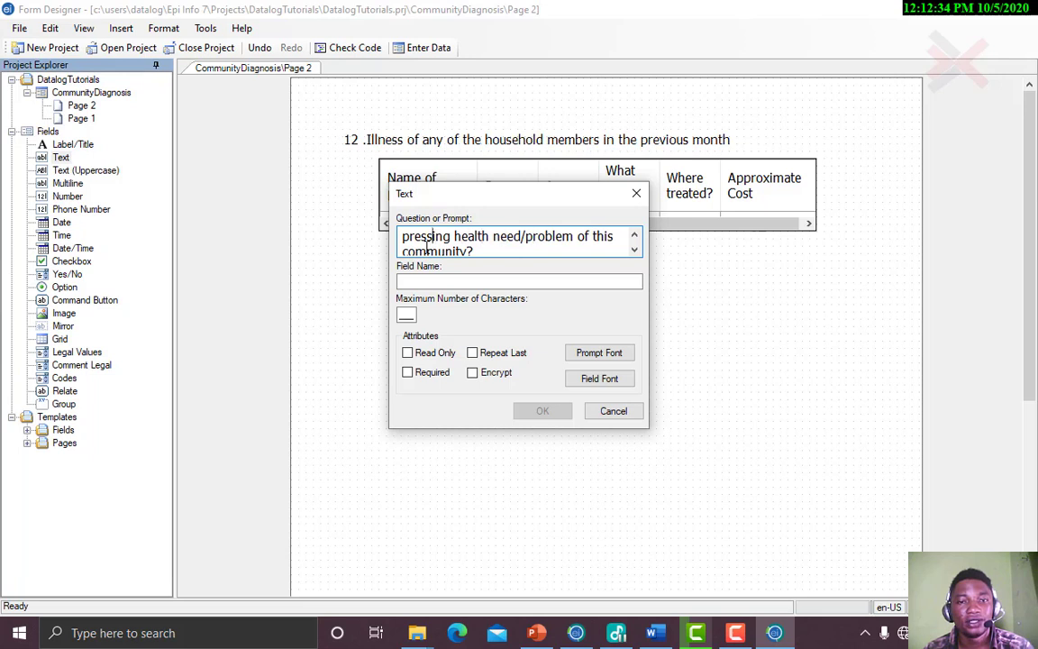
pyautogui.press('Up')
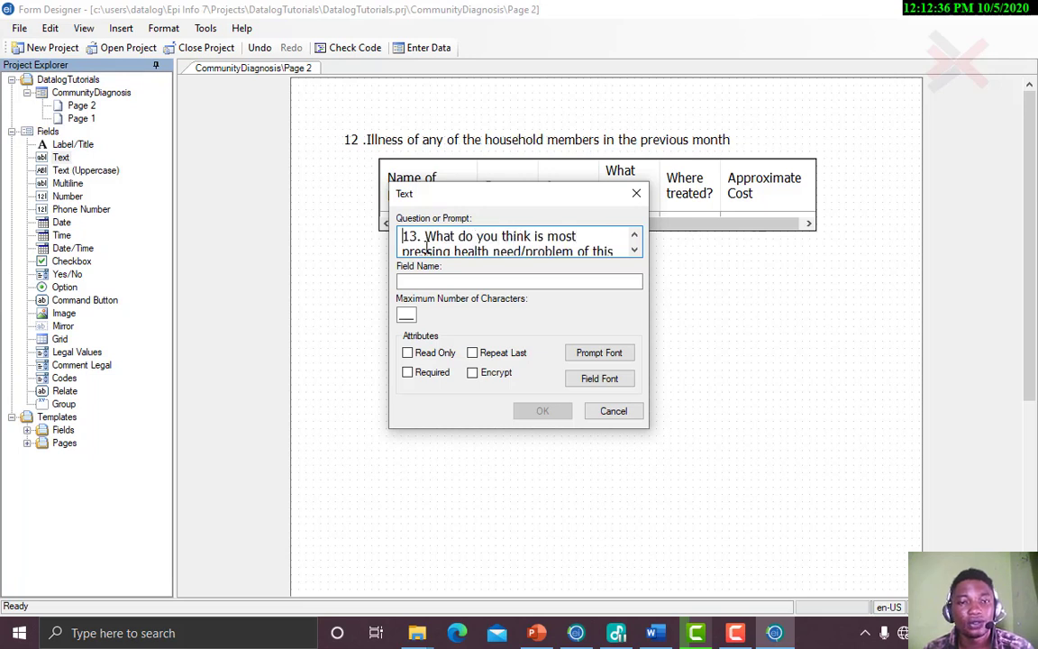
# Generate the question 13 field name from its prompt, mark the field as required, and confirm it
pyautogui.click(445, 279)
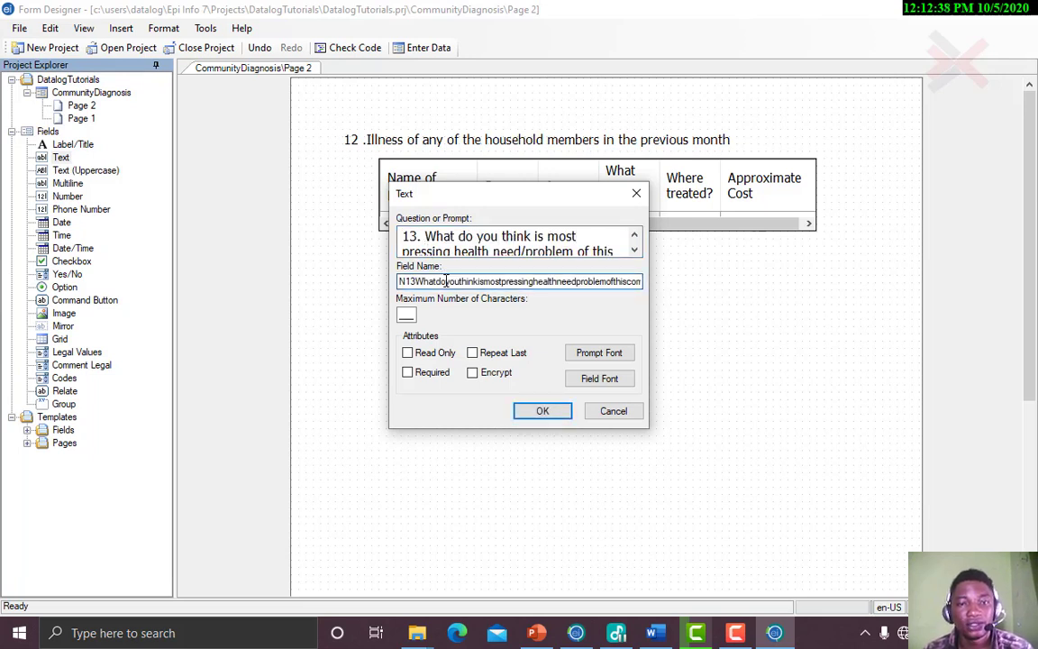
pyautogui.click(431, 371)
pyautogui.click(539, 411)
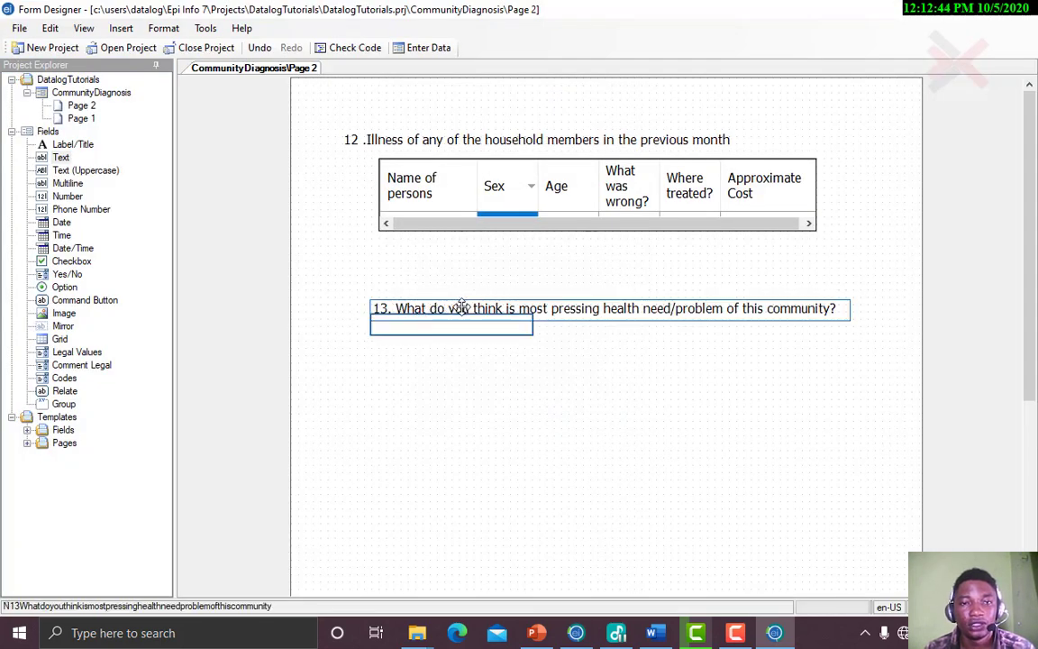
# Move question 13's prompt and answer box up beneath the grid, and widen the box to the grid's right edge
pyautogui.moveTo(462, 308); pyautogui.dragTo(429, 299)
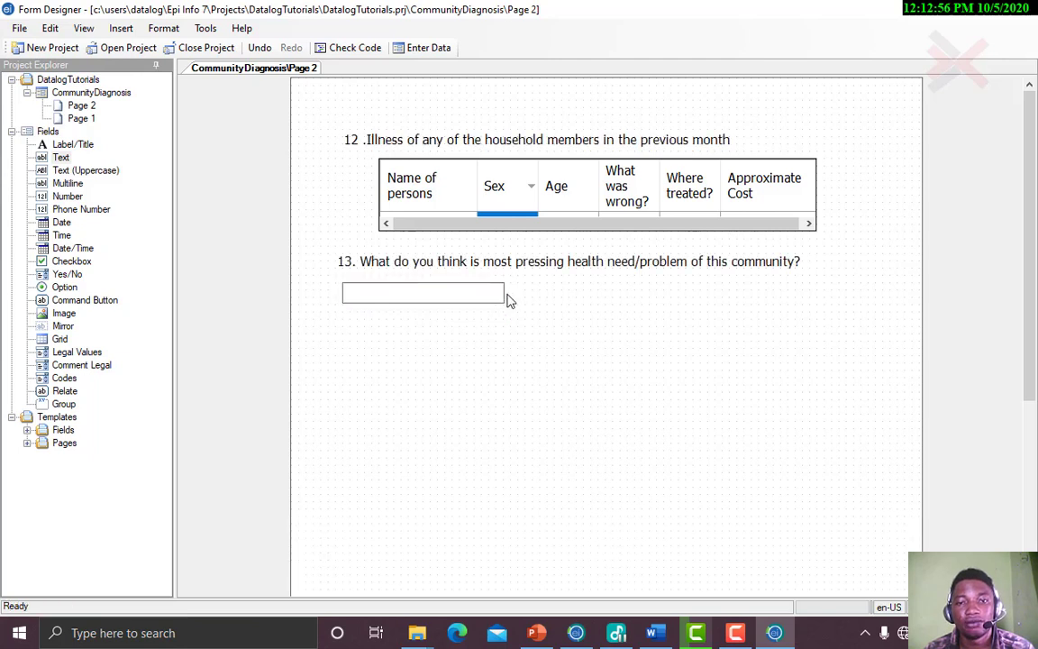
pyautogui.moveTo(502, 293); pyautogui.dragTo(757, 289)
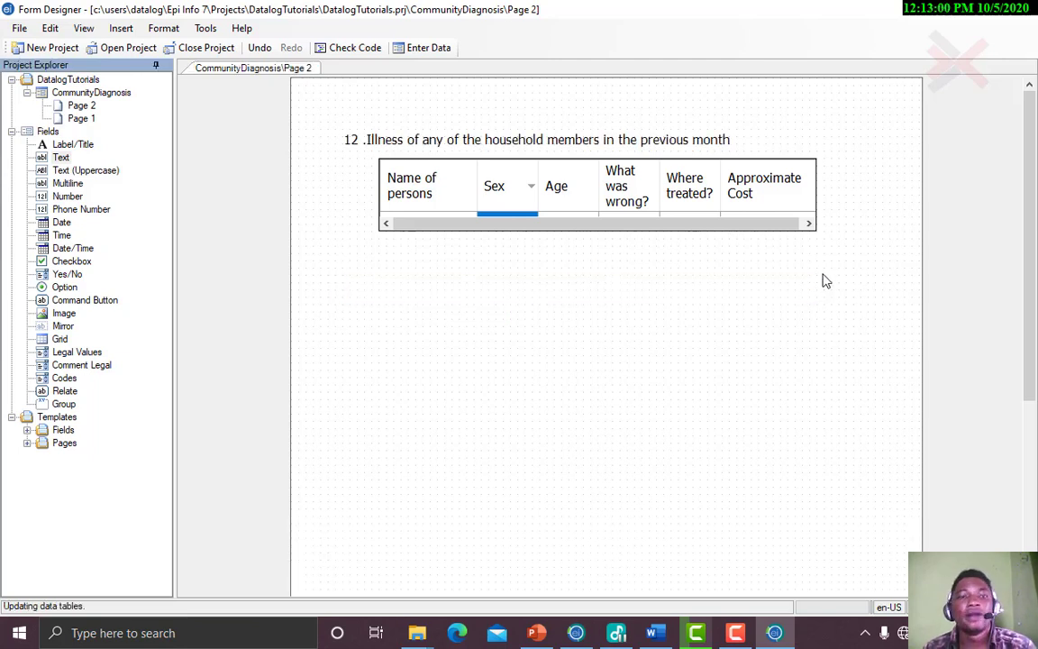
# Copy the VITAL EVENTS heading from the Word questionnaire and return to Form Designer
pyautogui.click(654, 633)
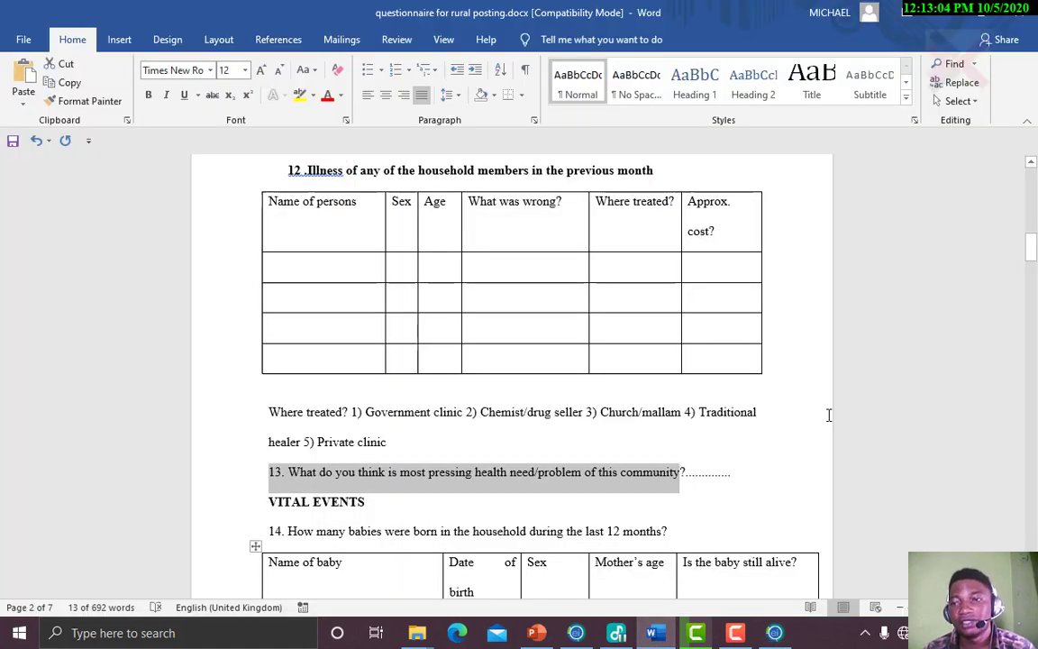
pyautogui.moveTo(1034, 259); pyautogui.dragTo(1034, 278)
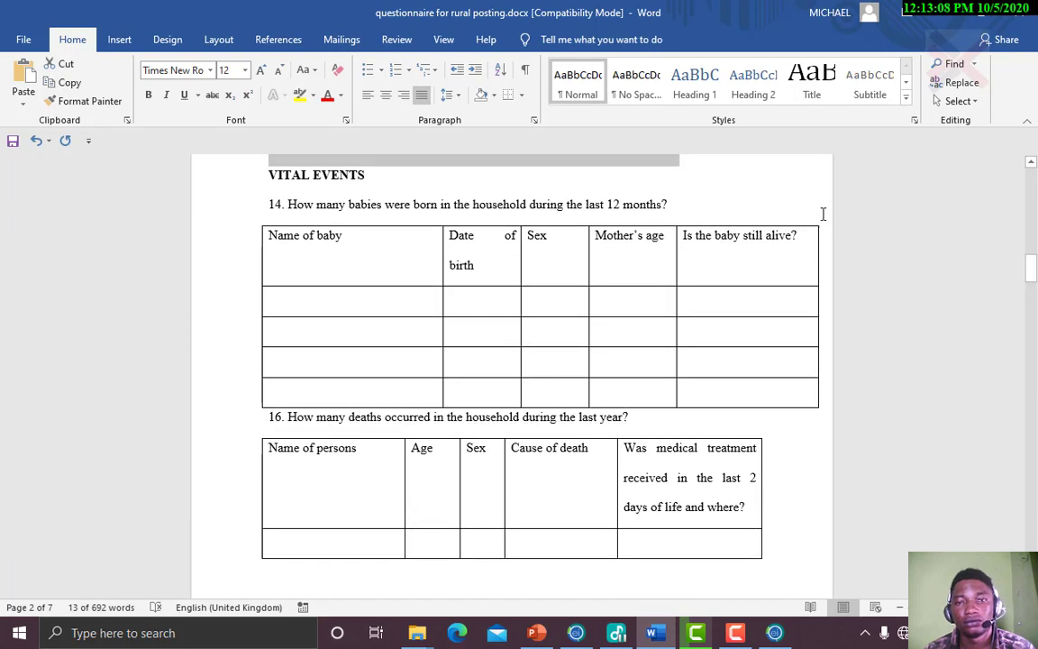
pyautogui.click(775, 204)
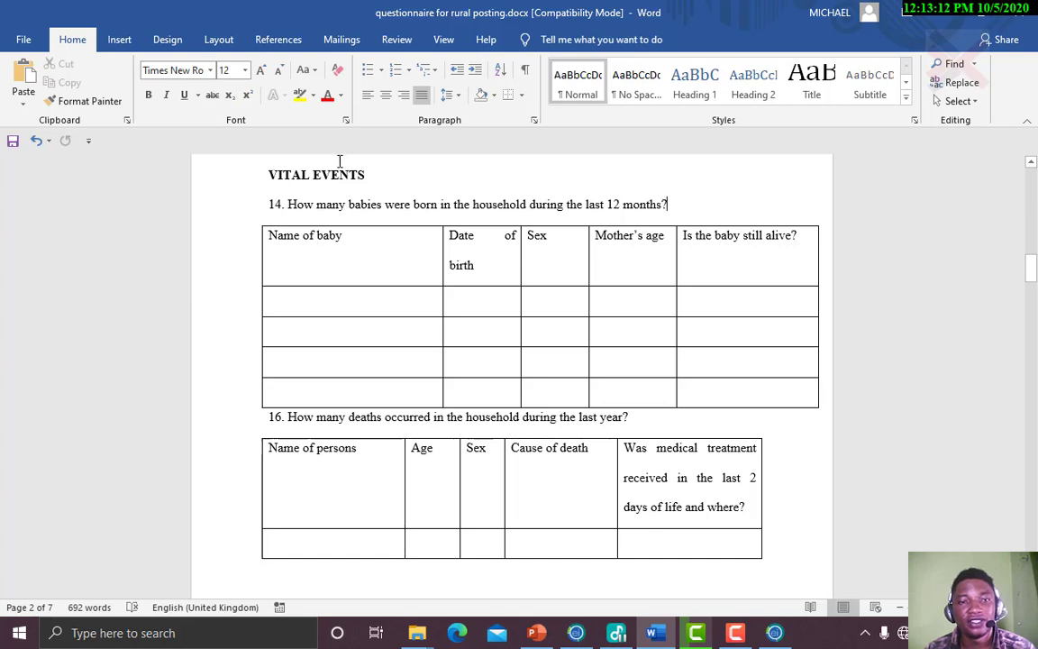
pyautogui.moveTo(269, 176); pyautogui.dragTo(363, 178)
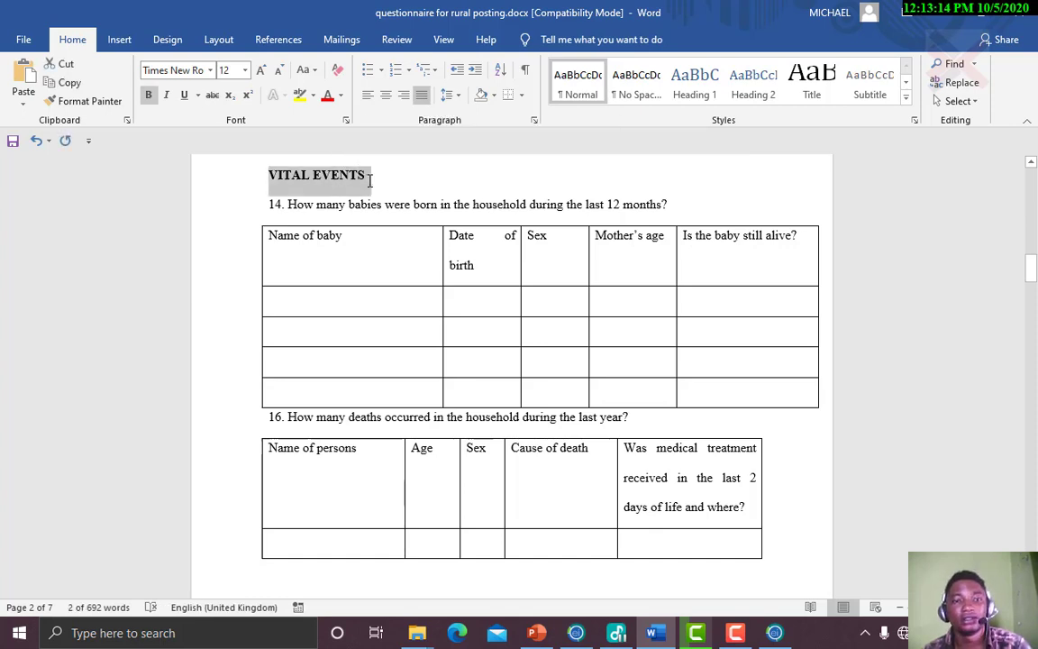
pyautogui.click(772, 635)
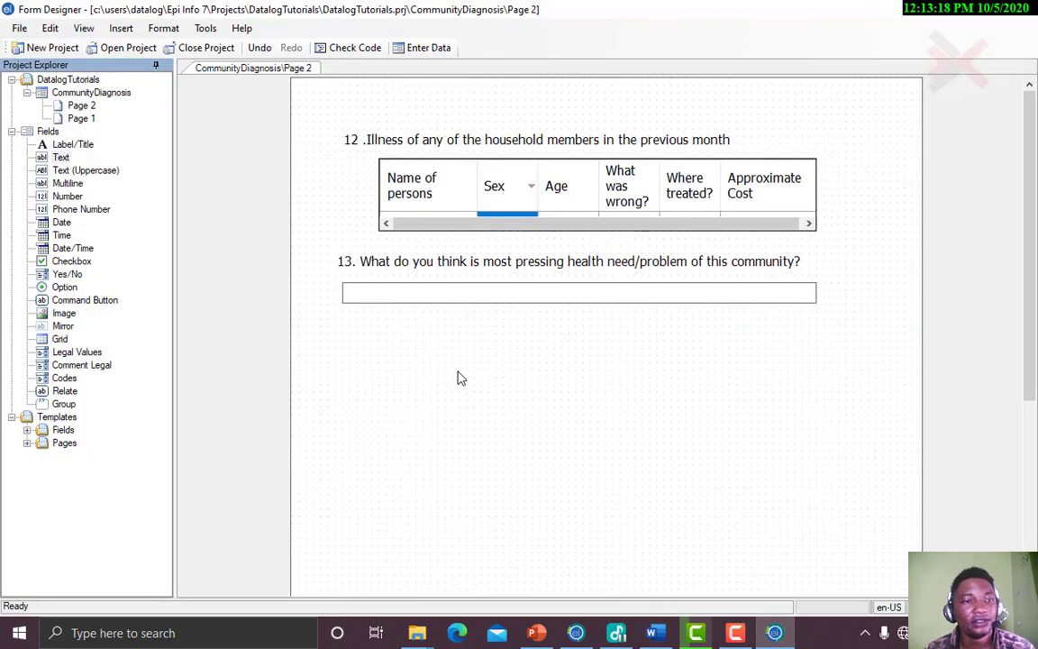
# Place a Label/Title field below question 13 with the text "VITAL EVENTS" and generate its field name
pyautogui.click(84, 146)
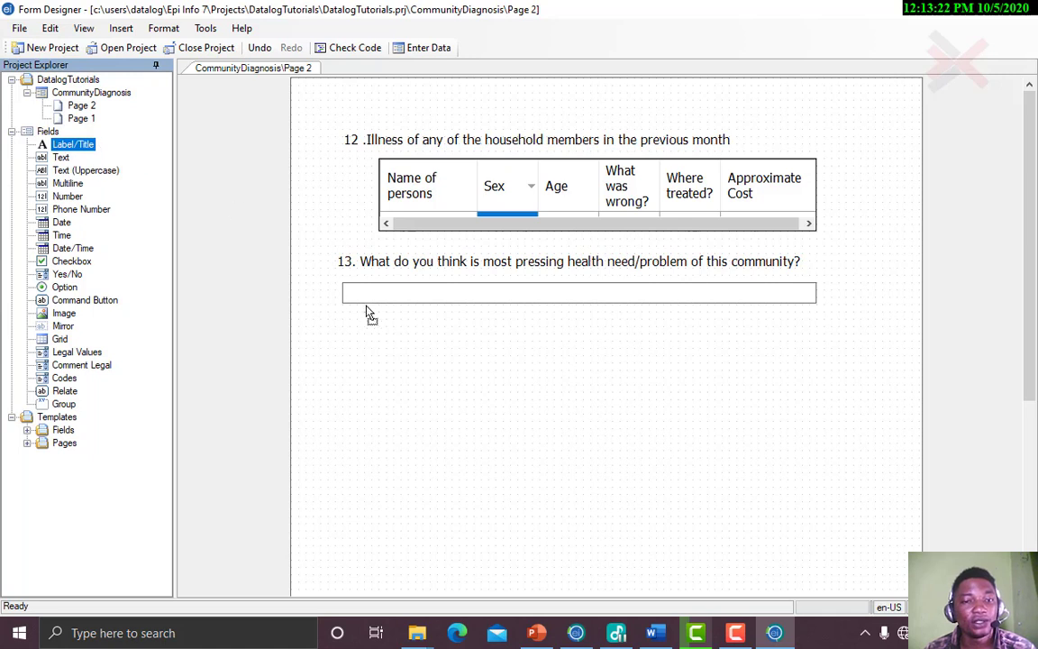
pyautogui.click(364, 378)
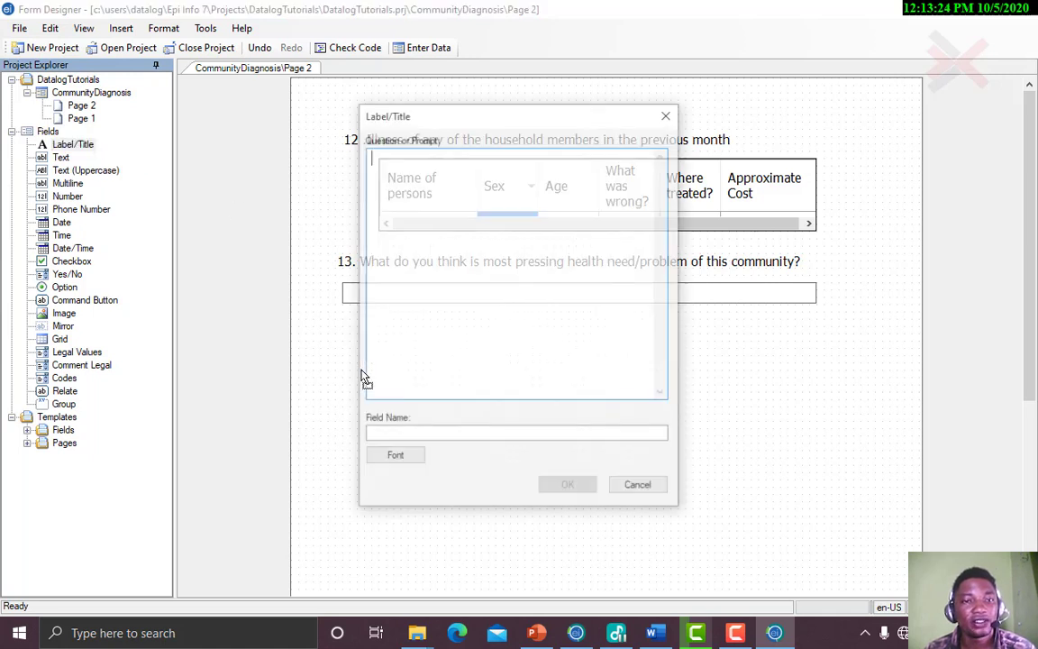
pyautogui.write('VITAL EVENTS')
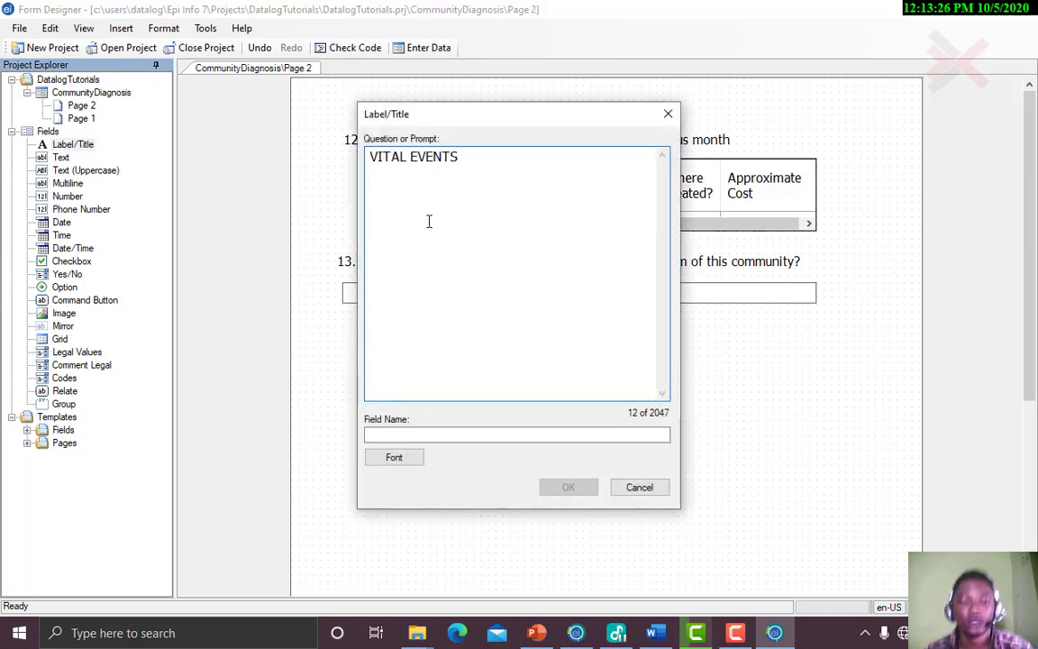
pyautogui.click(417, 435)
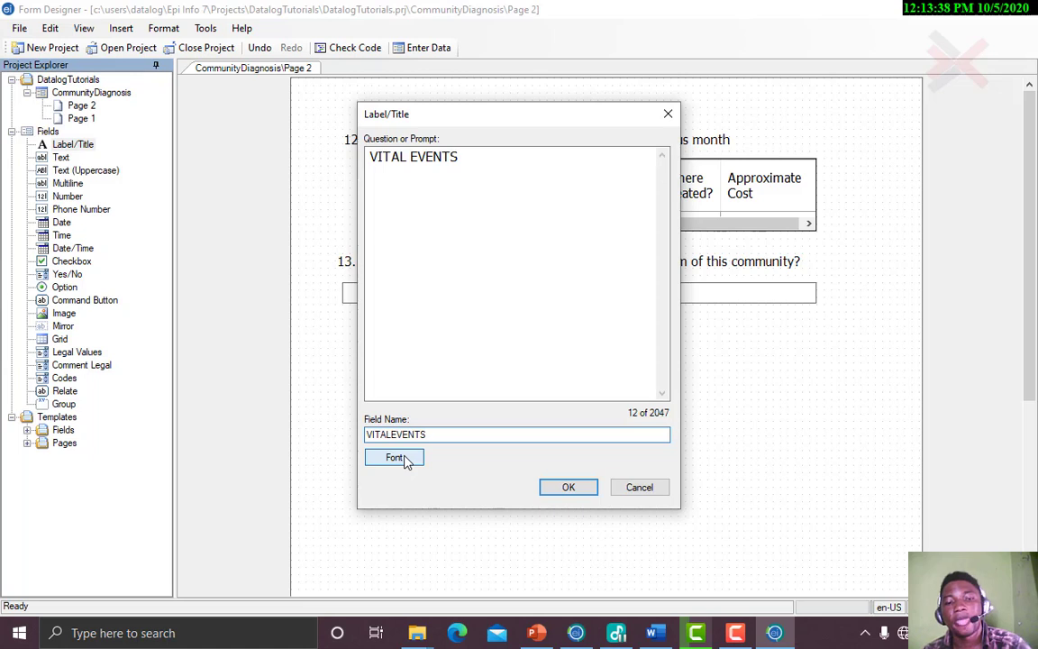
# Set the VITAL EVENTS label's font style to Bold, confirm it, and center the label just below question 13's answer box
pyautogui.click(406, 460)
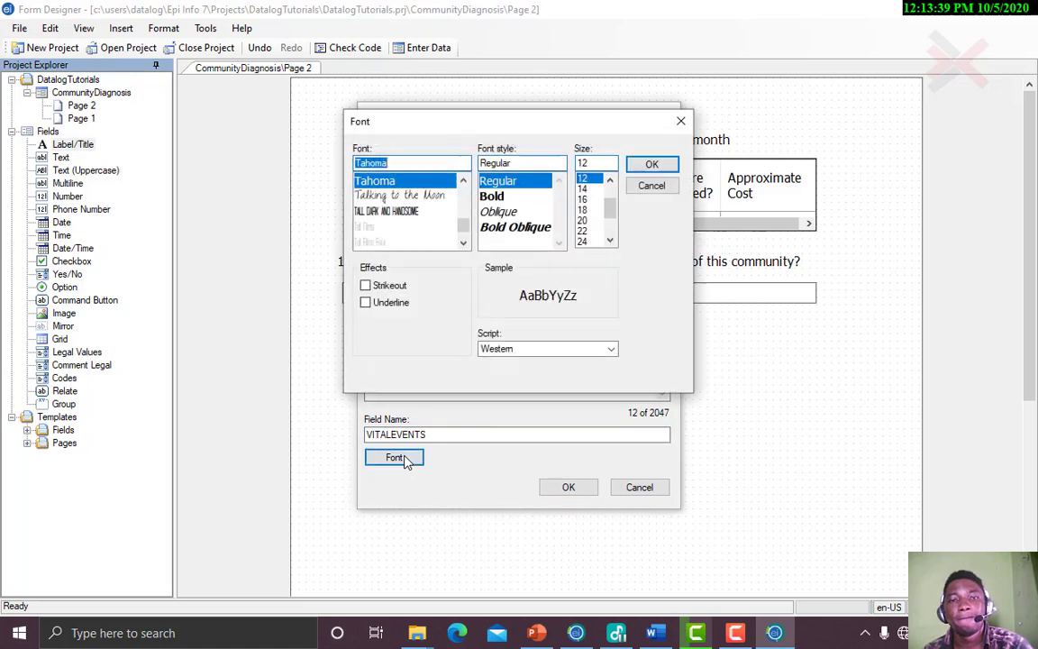
pyautogui.click(493, 200)
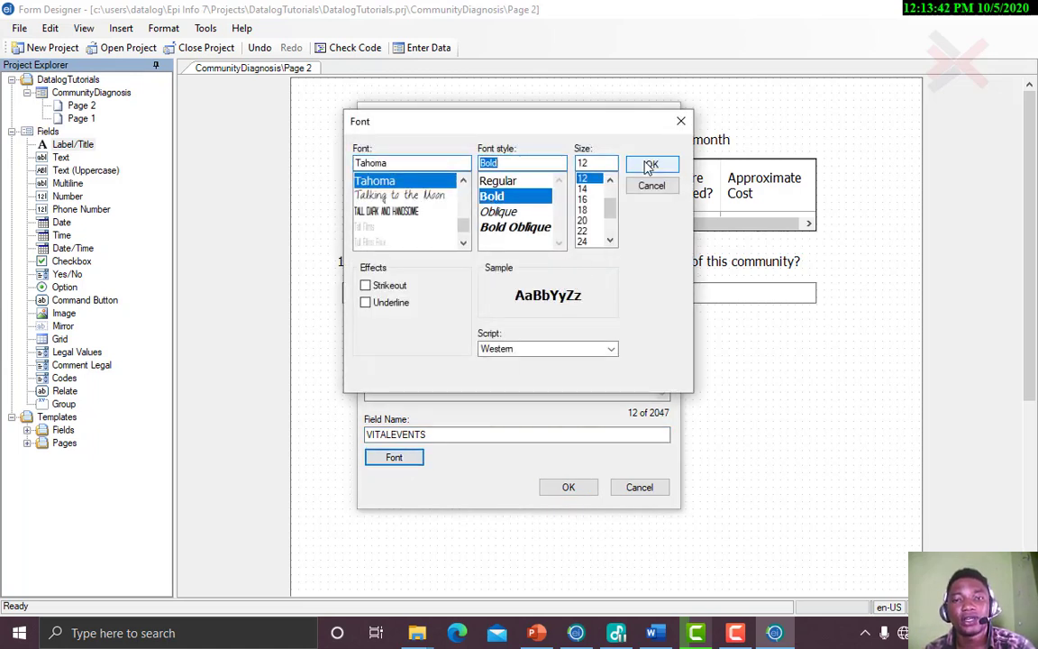
pyautogui.click(646, 168)
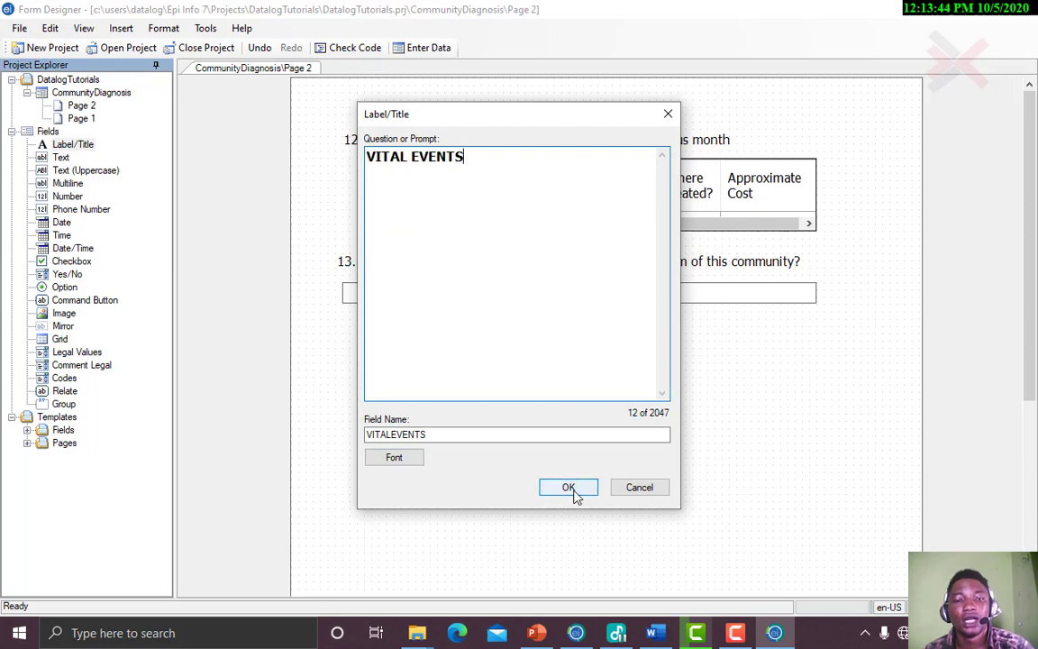
pyautogui.click(575, 492)
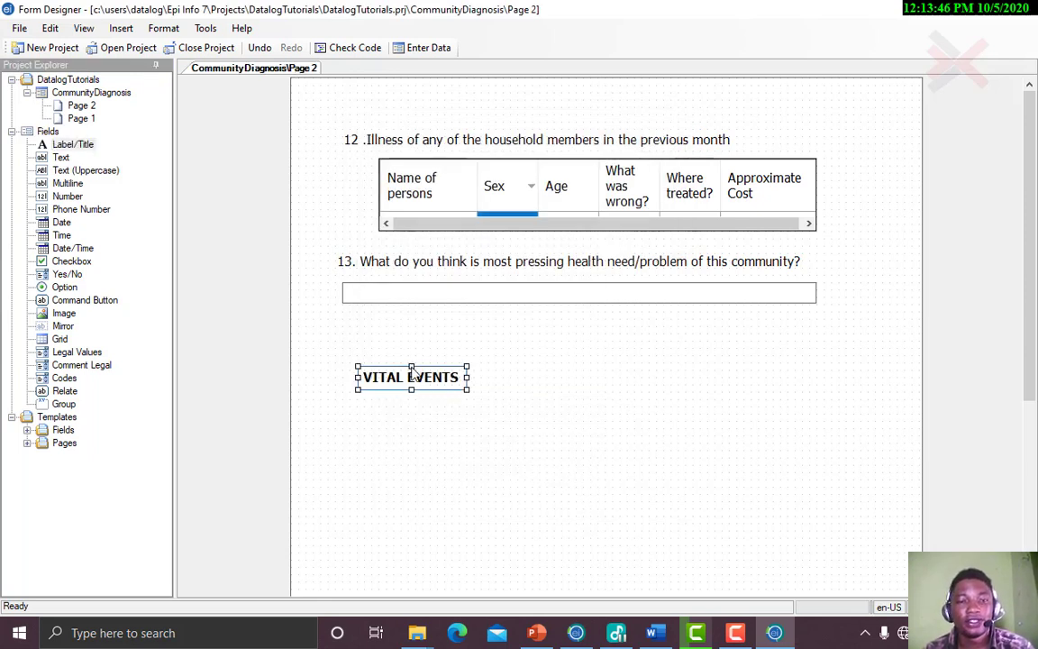
pyautogui.moveTo(411, 369); pyautogui.dragTo(556, 332)
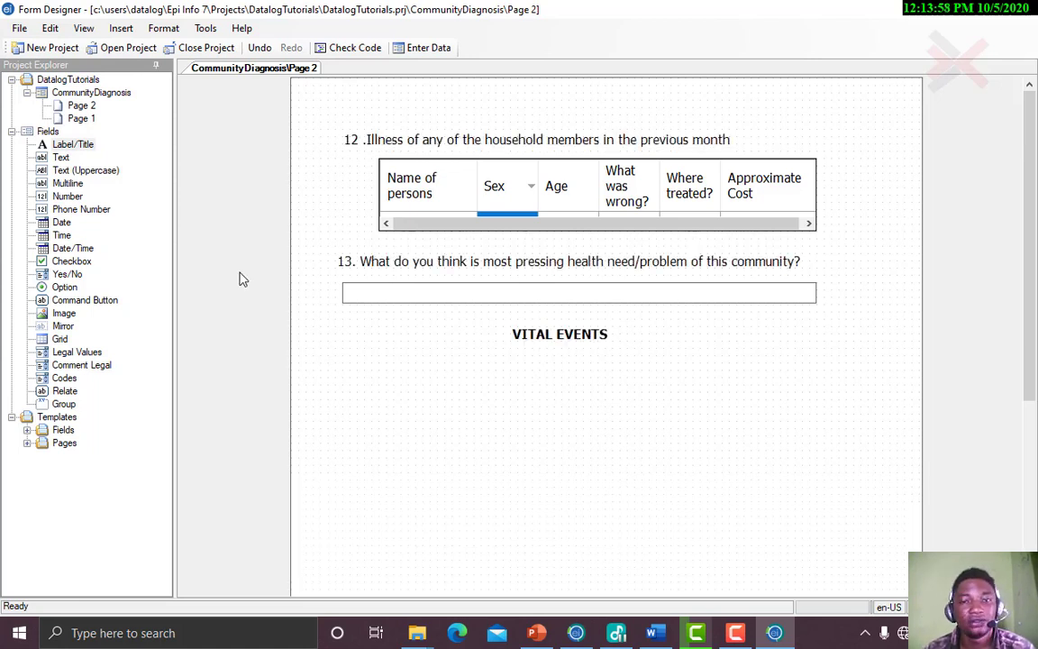
# Switch to the Word questionnaire and renumber the question about deaths in the household as 15
pyautogui.click(656, 633)
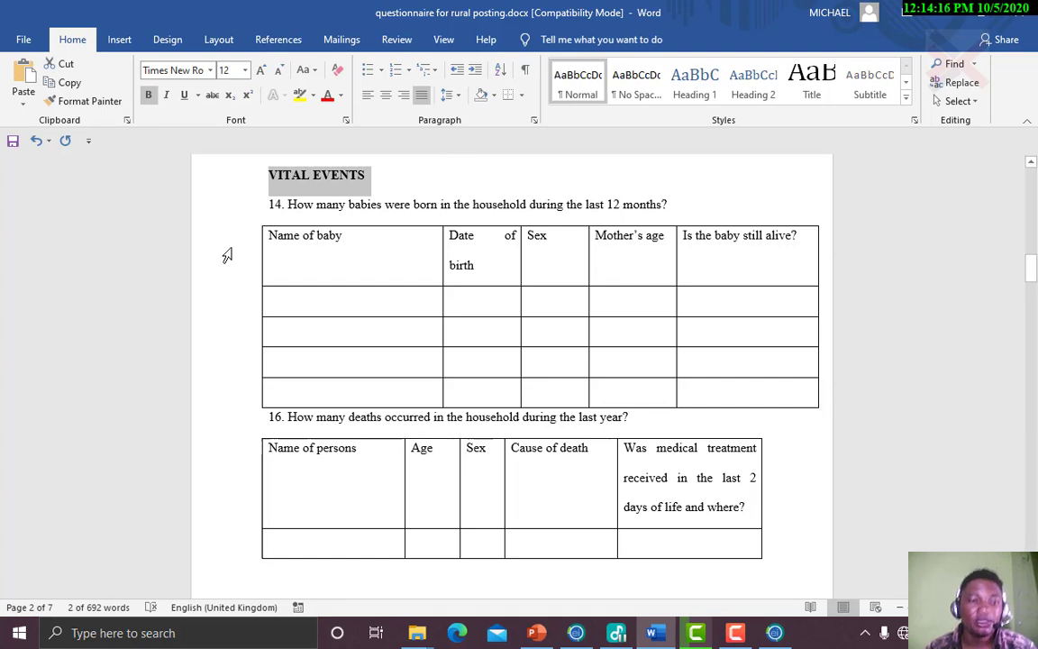
pyautogui.click(273, 417)
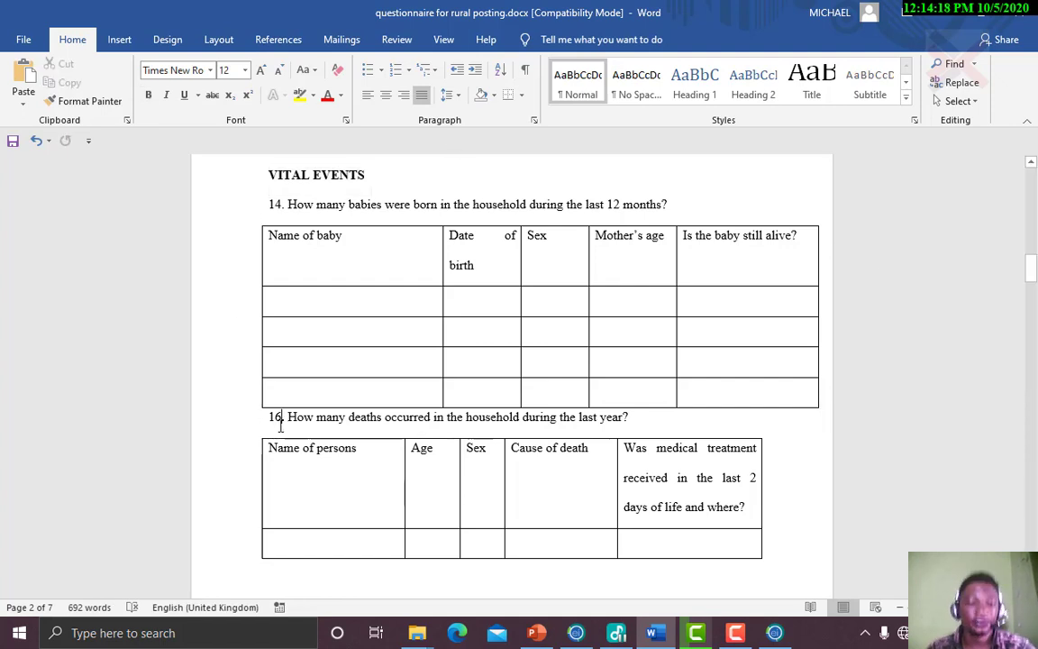
pyautogui.press('Delete')
pyautogui.write('5')
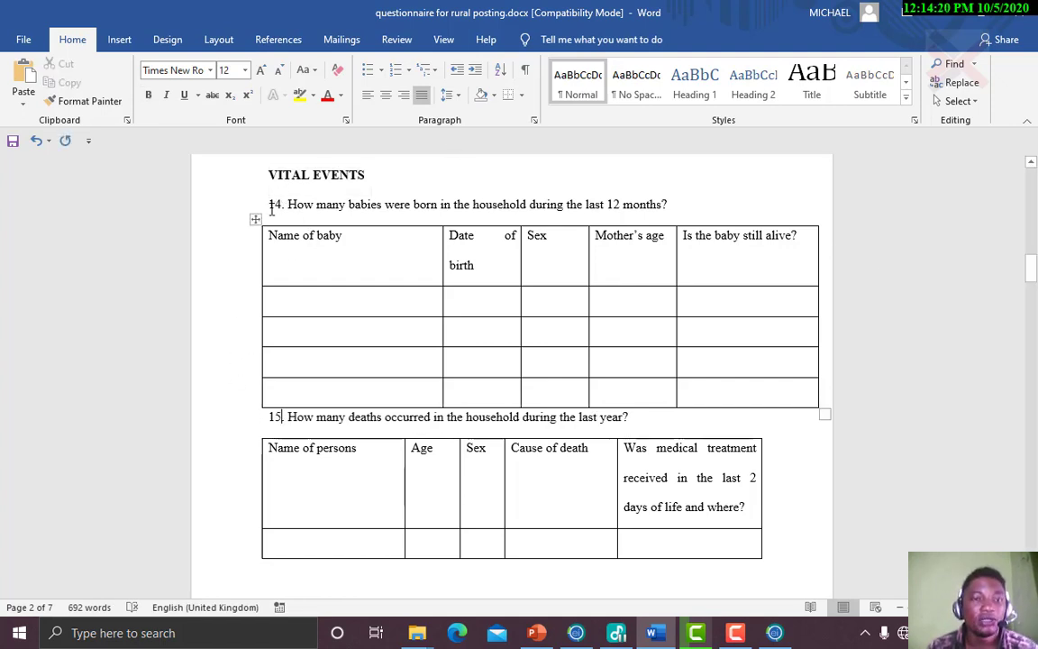
# Copy the full text of question 14 from the Word questionnaire and return to Form Designer
pyautogui.moveTo(268, 204); pyautogui.dragTo(671, 204)
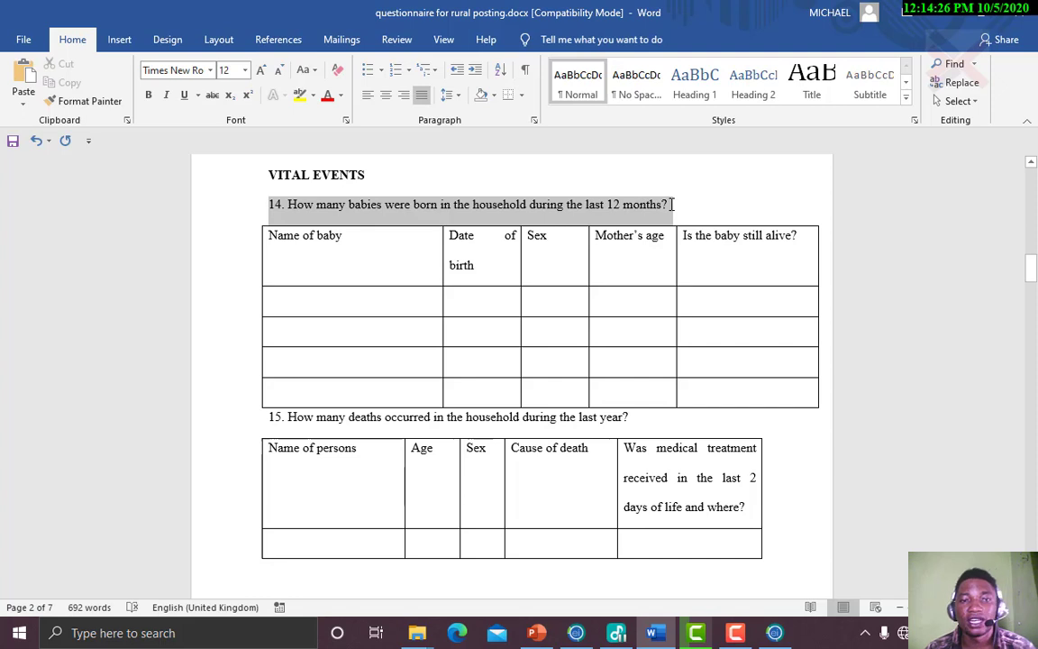
pyautogui.moveTo(671, 205); pyautogui.dragTo(671, 205)
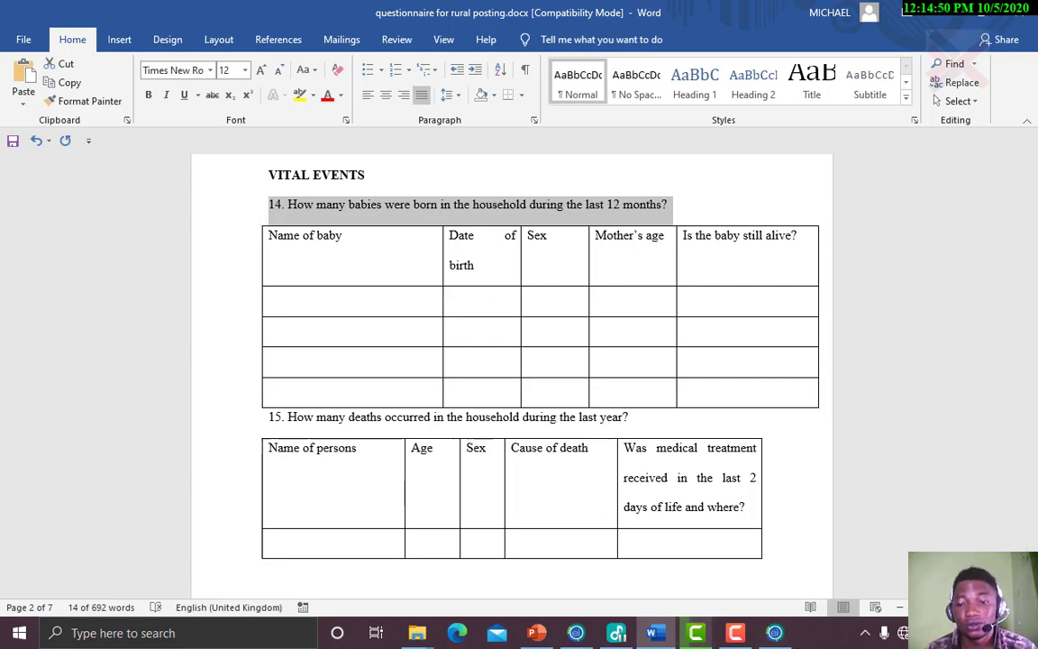
pyautogui.click(772, 624)
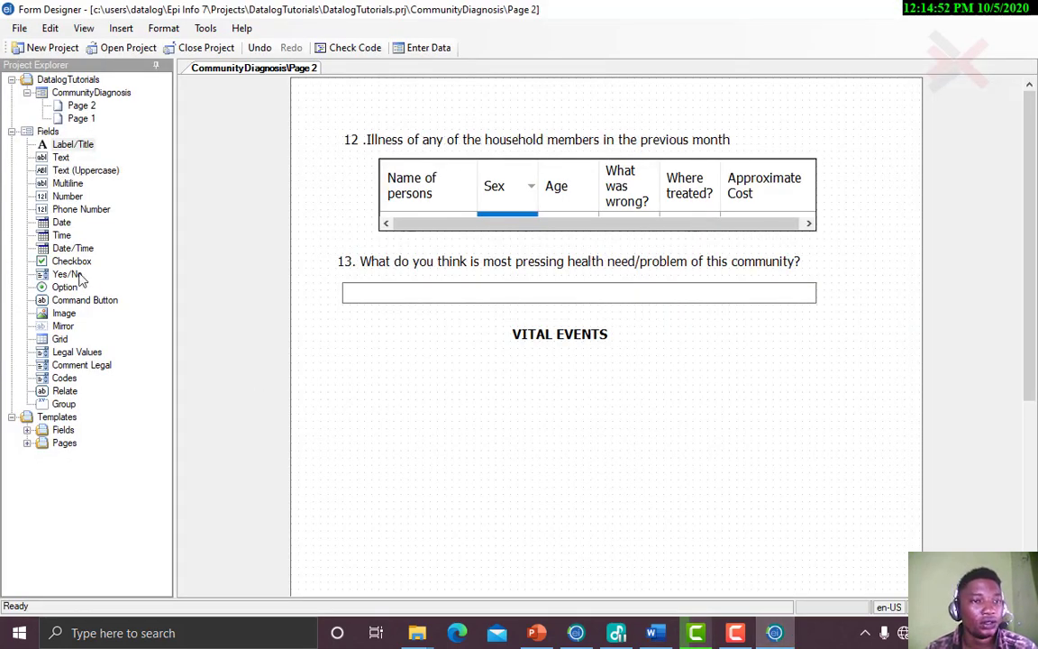
# Place a Grid field below VITAL EVENTS with the prompt "14. How many babies were born in the household during the last 12 months?" and generate its field name
pyautogui.click(60, 339)
pyautogui.moveTo(405, 417); pyautogui.dragTo(330, 355)
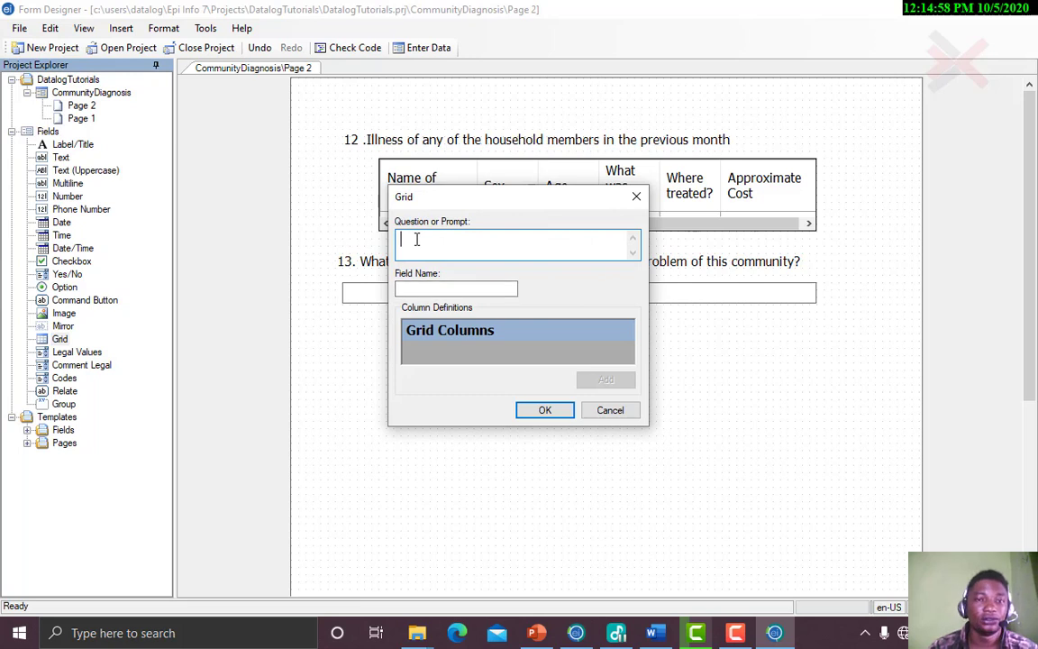
pyautogui.hotkey('ctrl', 'v')
pyautogui.scroll(1, 416, 238)
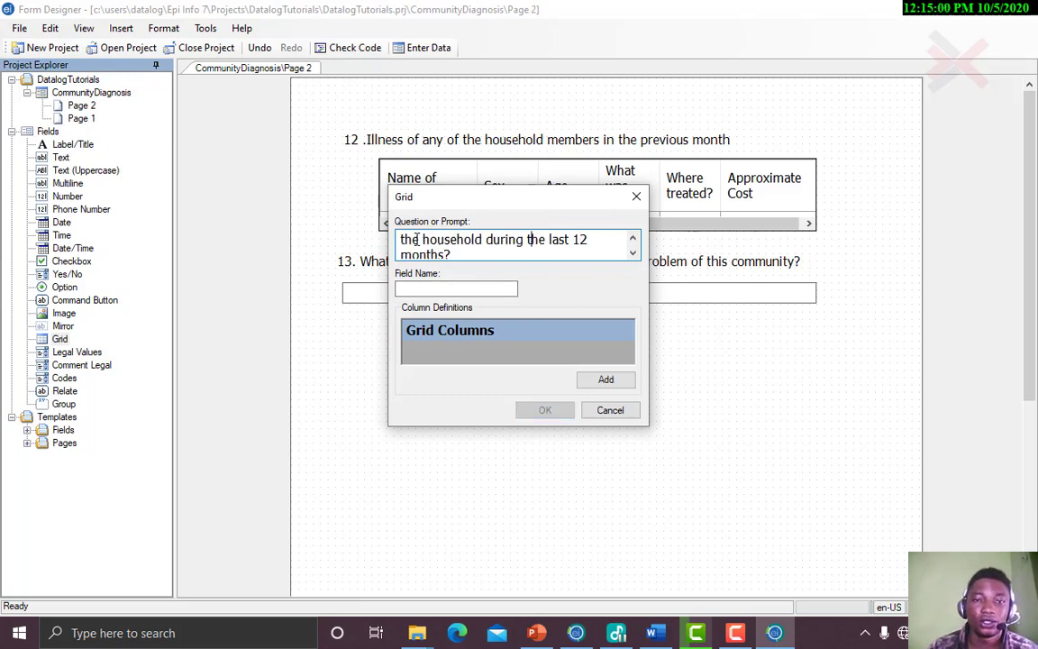
pyautogui.scroll(1, 416, 240)
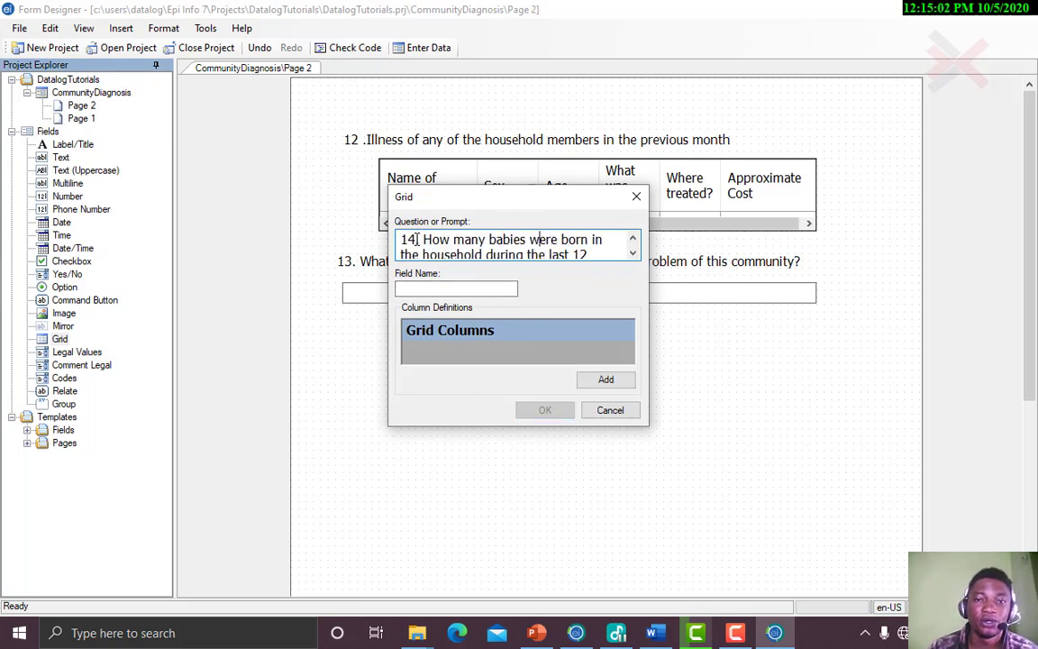
pyautogui.click(431, 289)
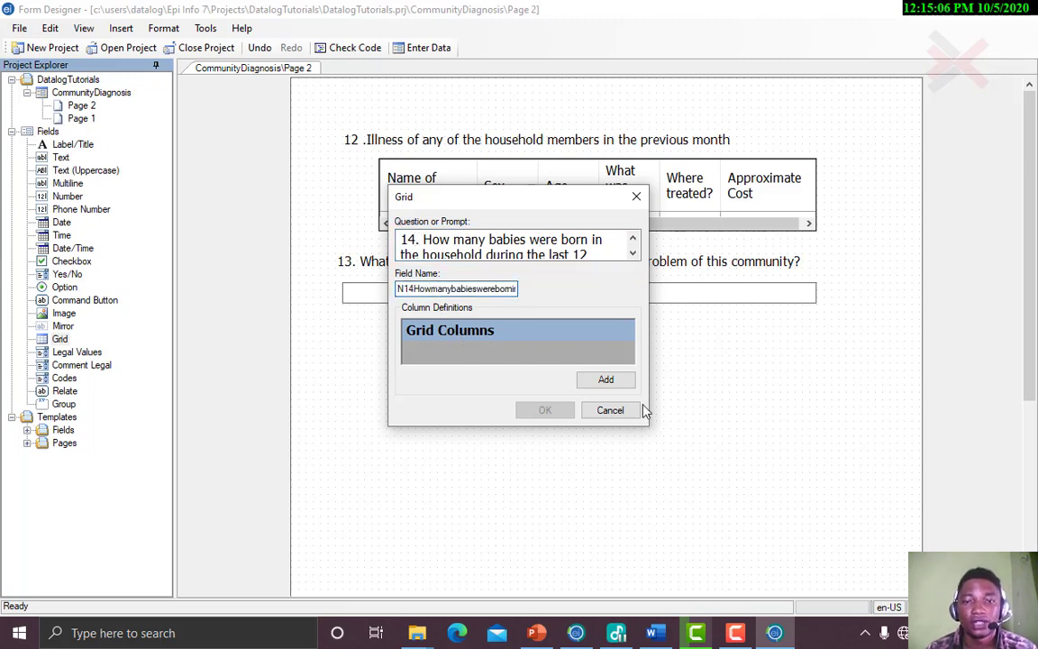
# Start adding columns to the question 14 grid, and copy the "Name of baby" header from the Word table for the first one
pyautogui.click(605, 379)
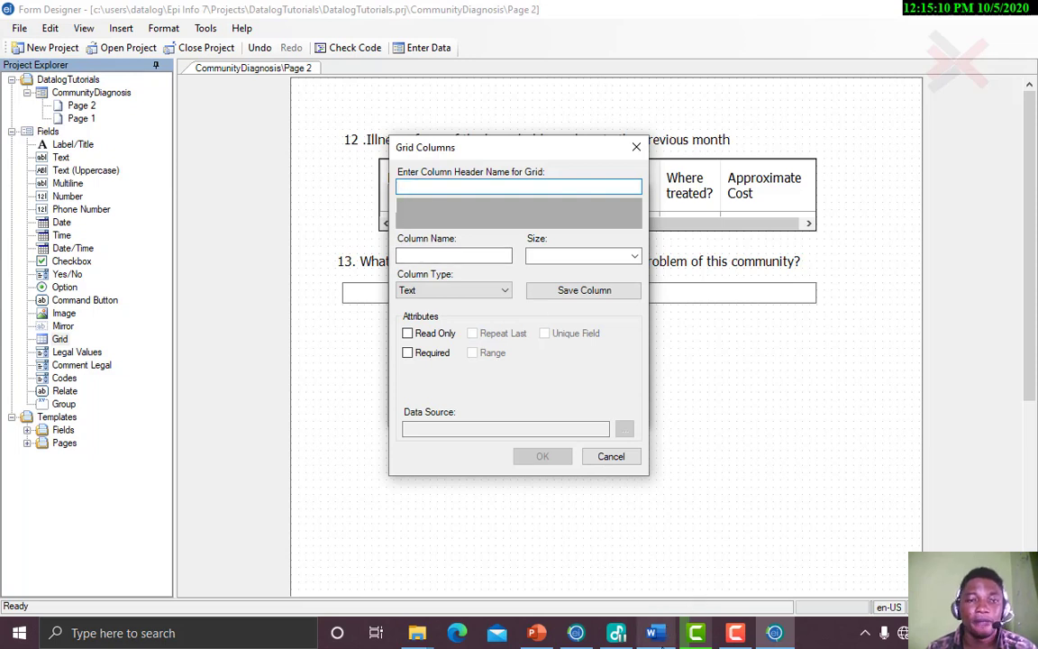
pyautogui.click(655, 632)
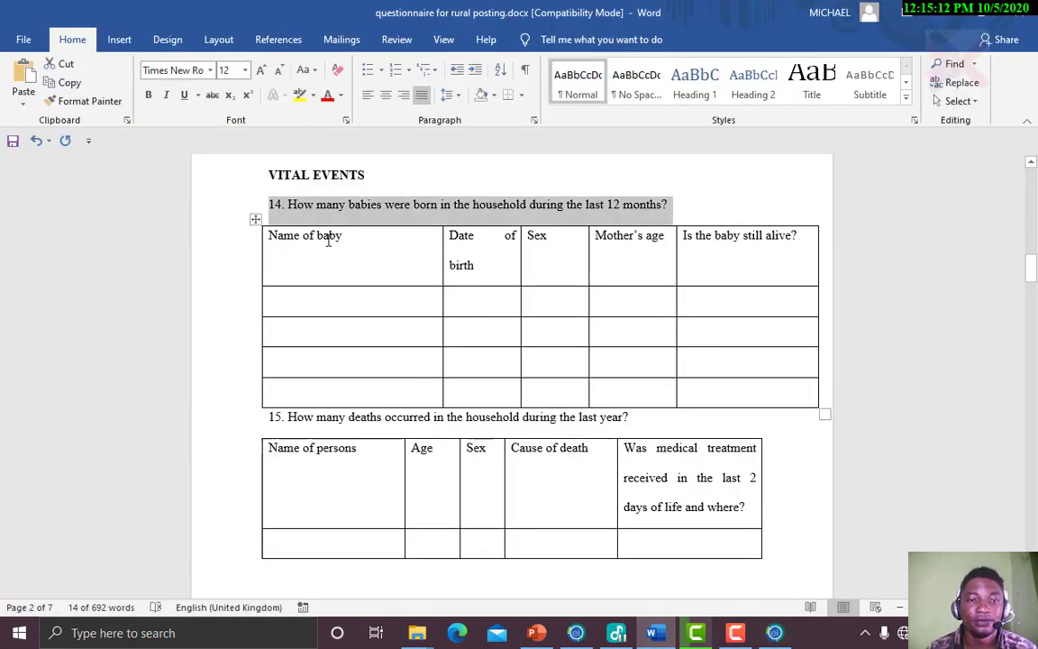
pyautogui.moveTo(329, 239); pyautogui.dragTo(271, 236)
pyautogui.hotkey('ctrl', 'c')
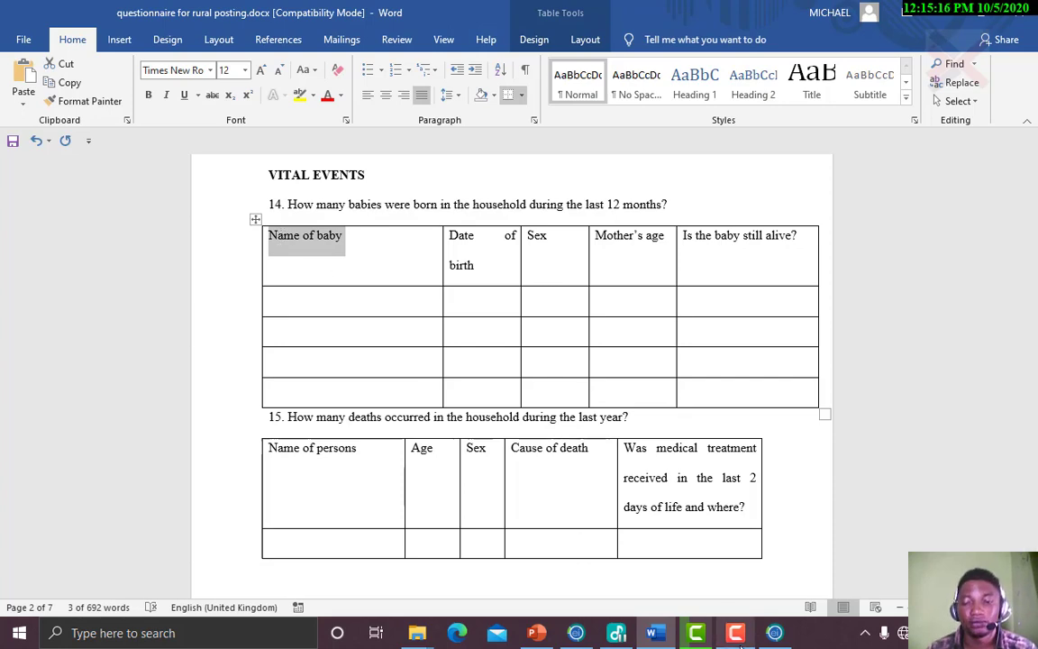
pyautogui.click(774, 633)
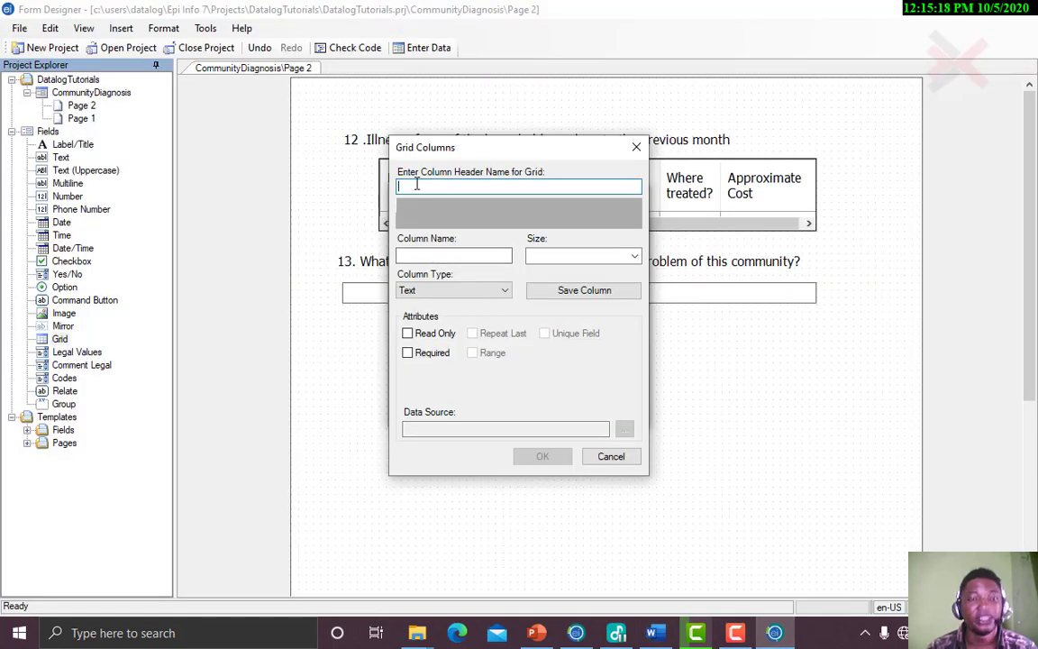
# Save a Text grid column with the header "Name of baby", the generated name Nameofbaby and size 5
pyautogui.hotkey('ctrl', 'v')
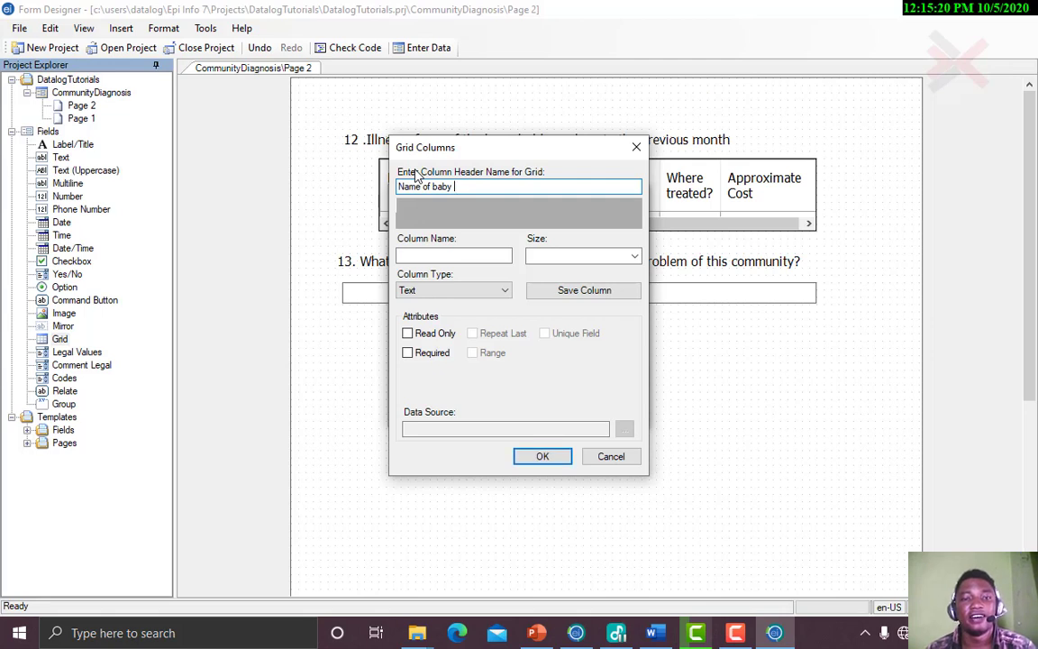
pyautogui.click(455, 255)
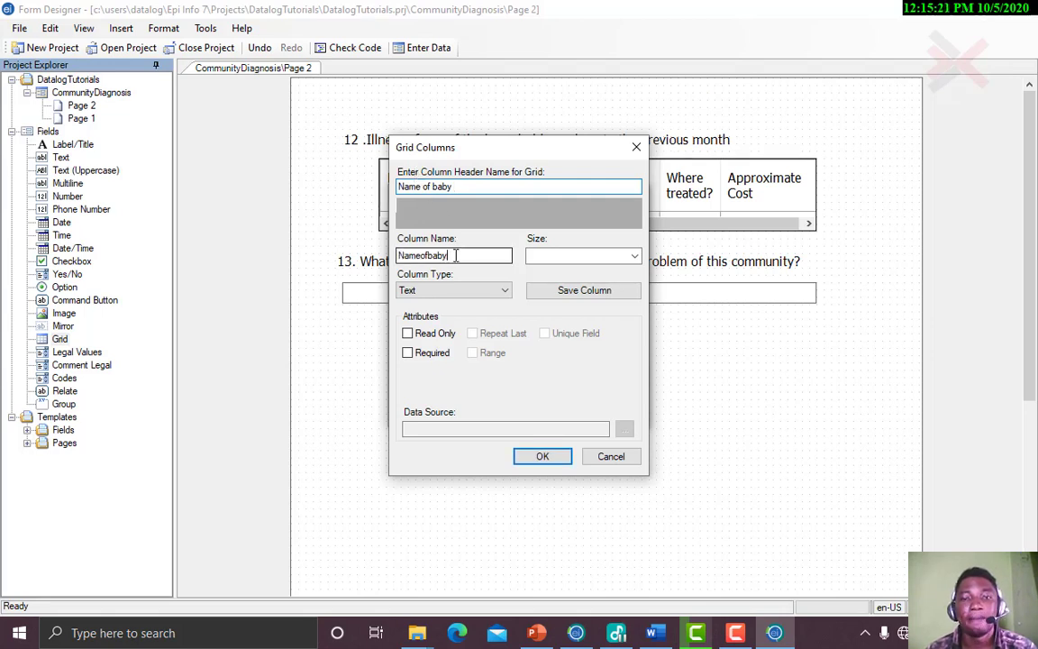
pyautogui.click(610, 257)
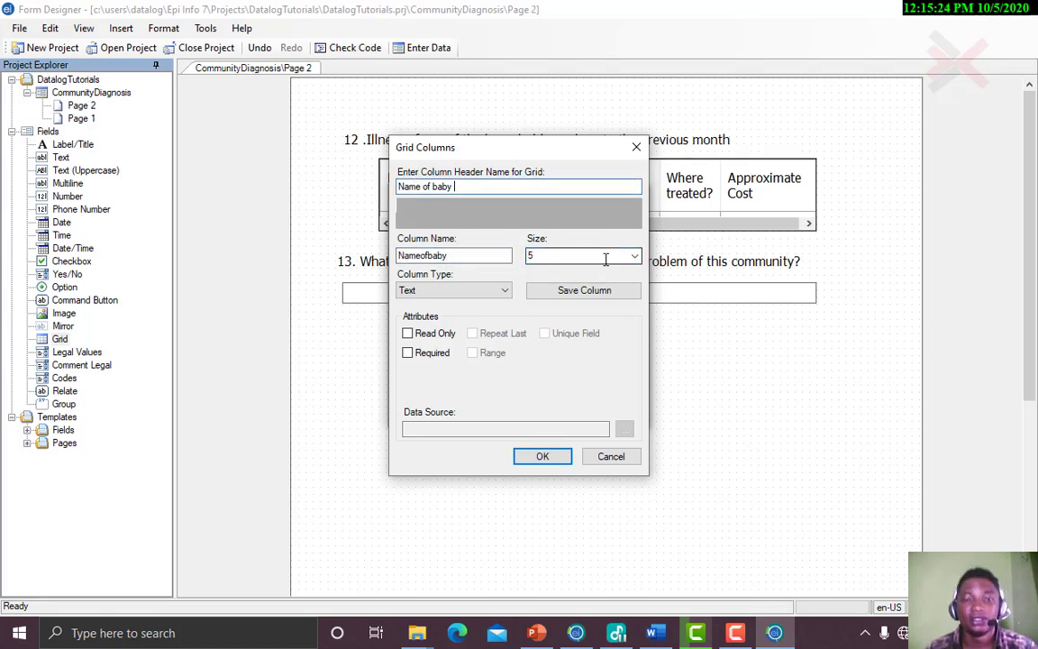
pyautogui.press('Tab')
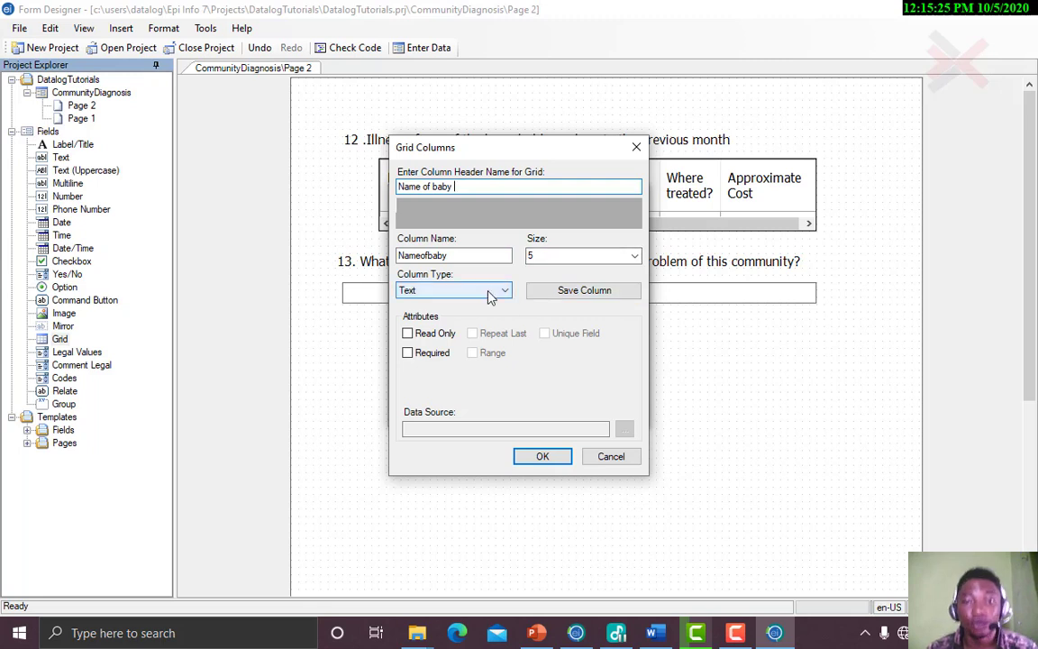
pyautogui.click(561, 293)
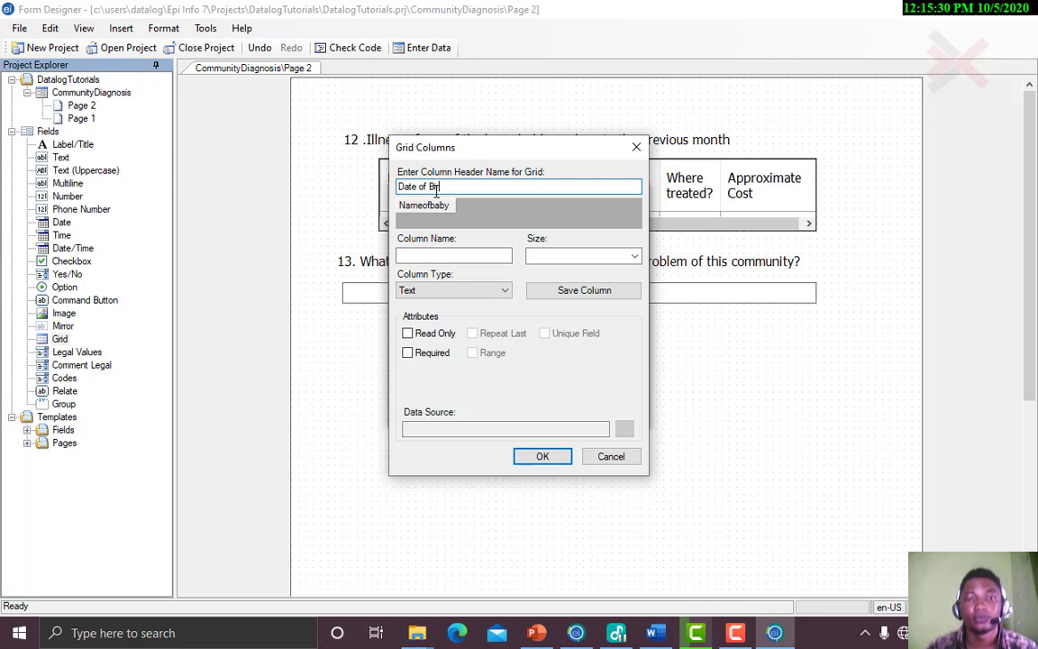
# Save a second grid column headed "Date of Birth" with the name DateofBirth, type Date, and marked Required
pyautogui.press('Tab')
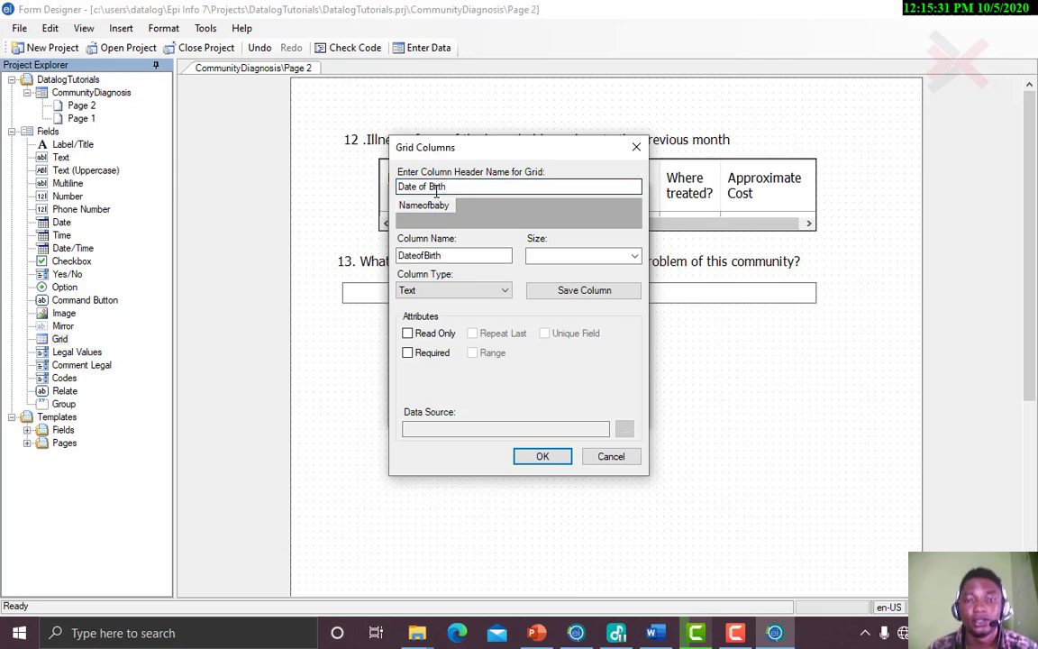
pyautogui.click(556, 257)
pyautogui.write('5')
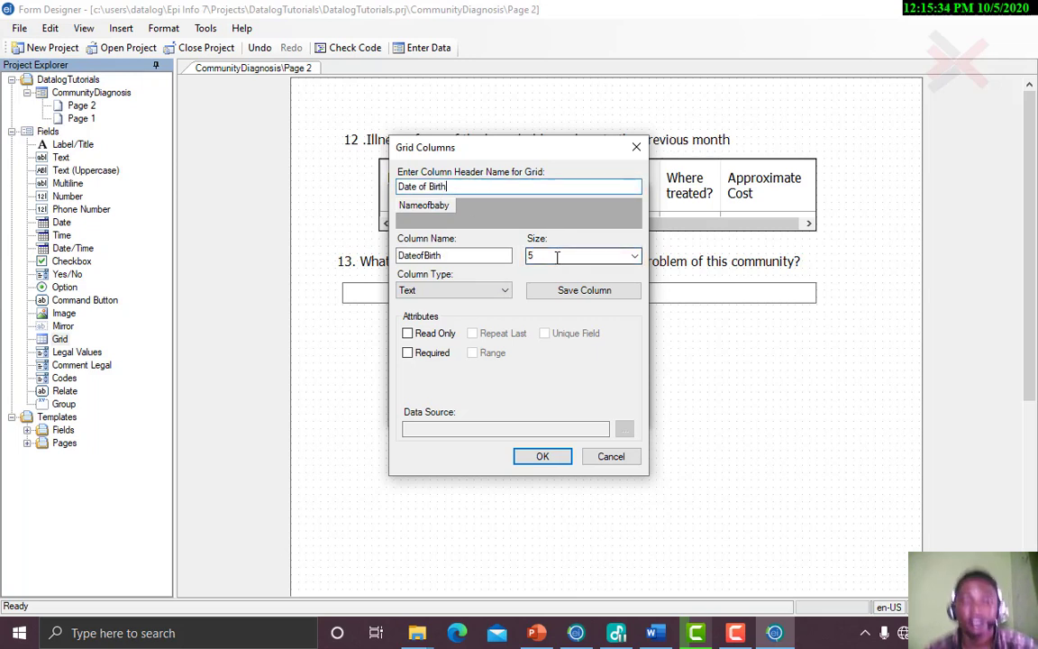
pyautogui.click(502, 291)
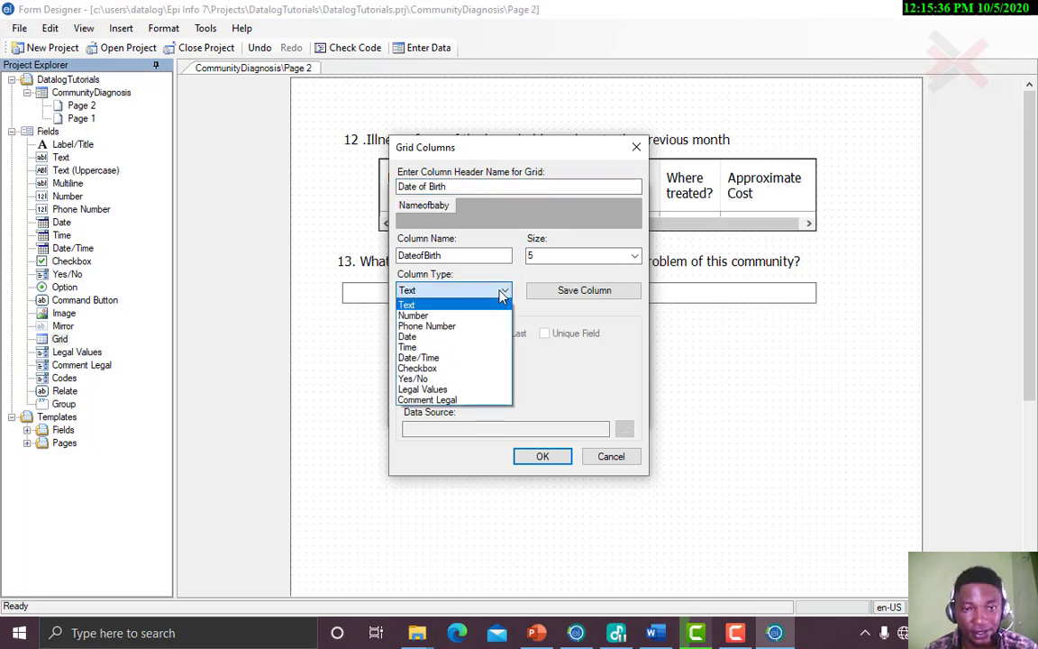
pyautogui.click(427, 336)
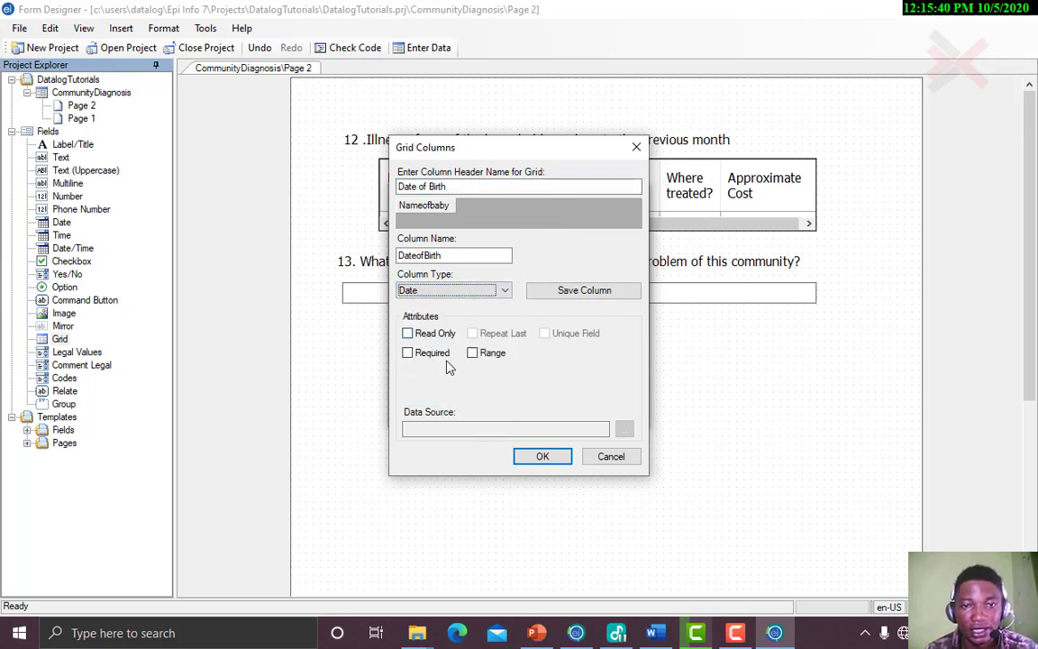
pyautogui.click(428, 356)
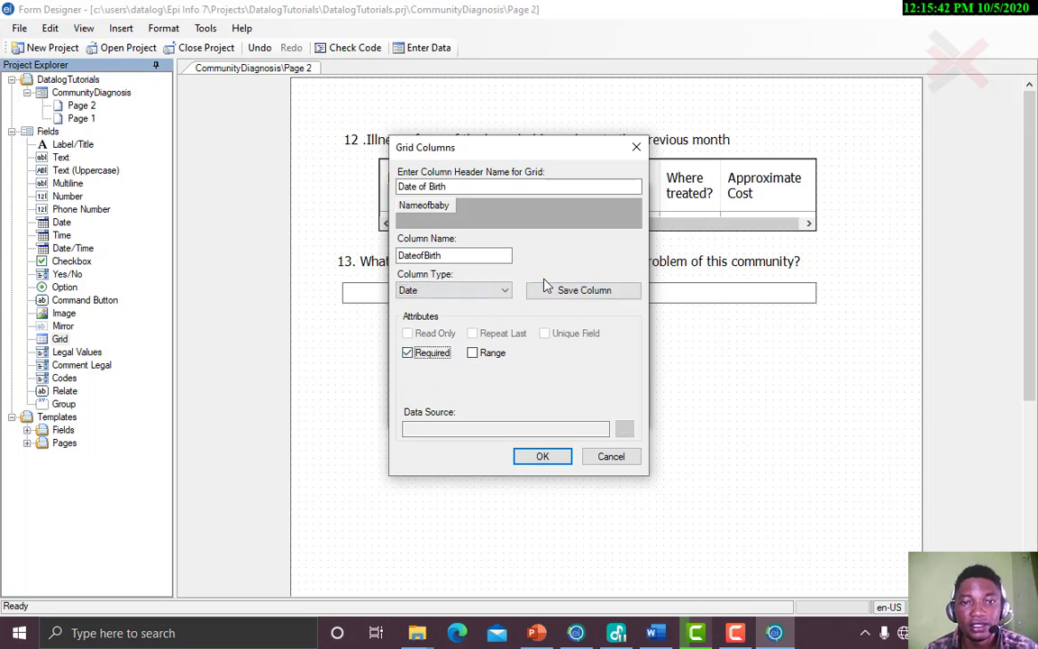
pyautogui.click(543, 292)
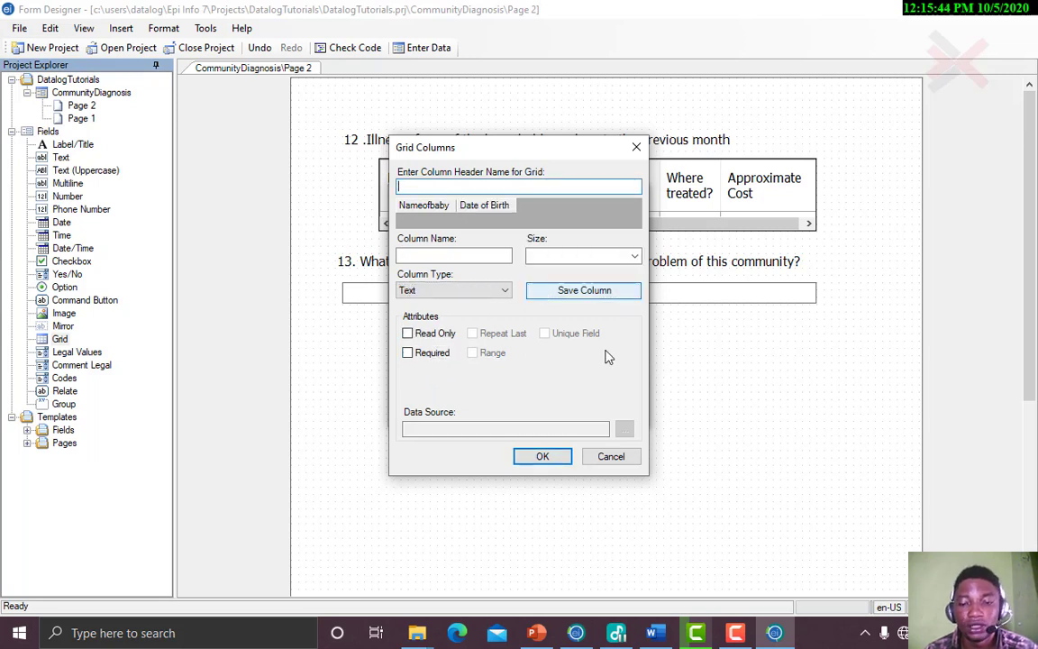
# Copy the "Sex" header from question 14's table in Word and use it as the next grid column's header
pyautogui.click(652, 634)
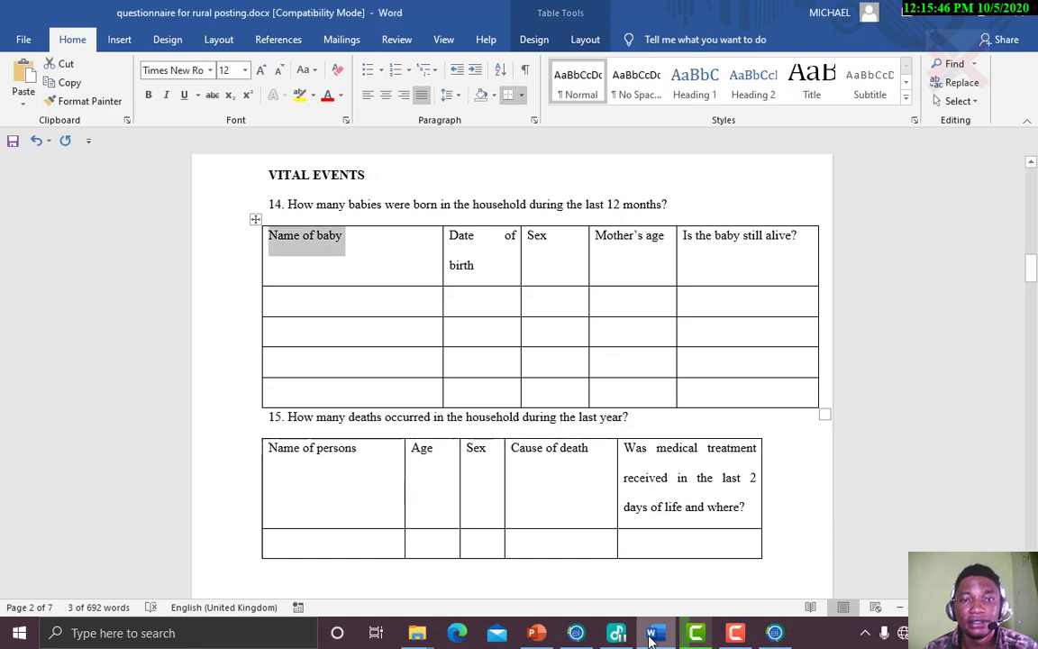
pyautogui.doubleClick(546, 241)
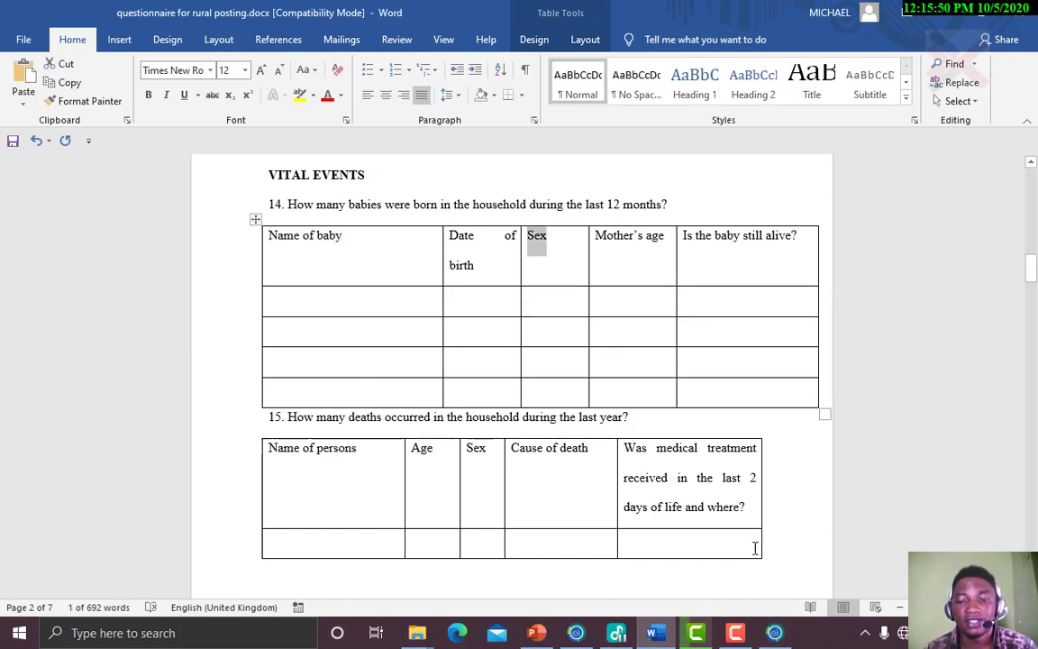
pyautogui.click(772, 639)
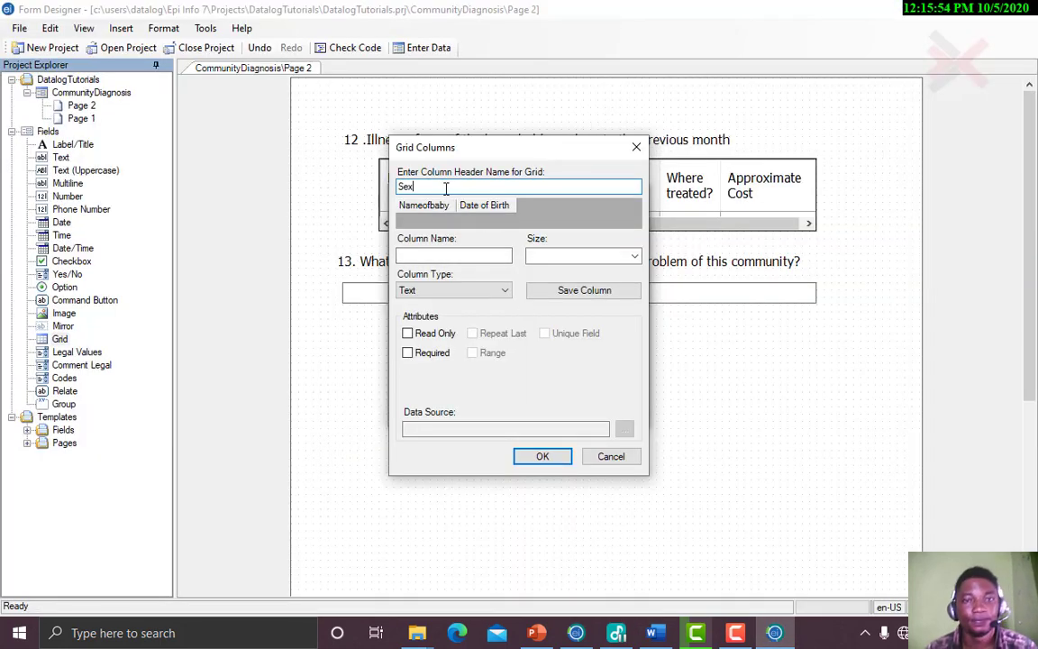
# Set the new grid column's name to Sex and its size to 5
pyautogui.click(443, 255)
pyautogui.write('Sex')
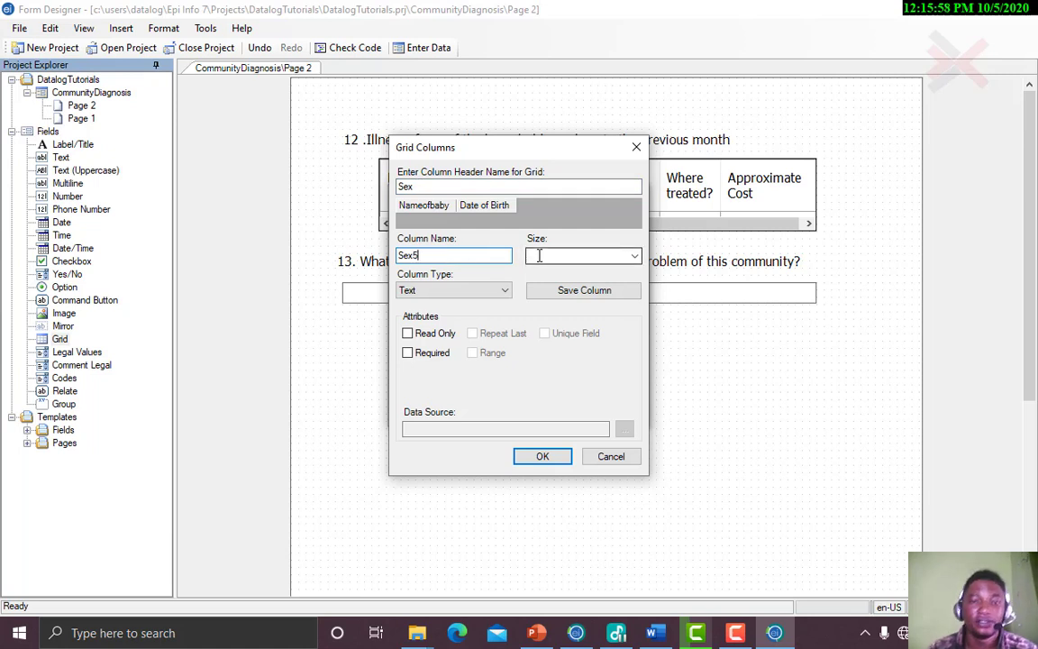
pyautogui.write('5')
pyautogui.press('BackSpace')
pyautogui.press('Tab')
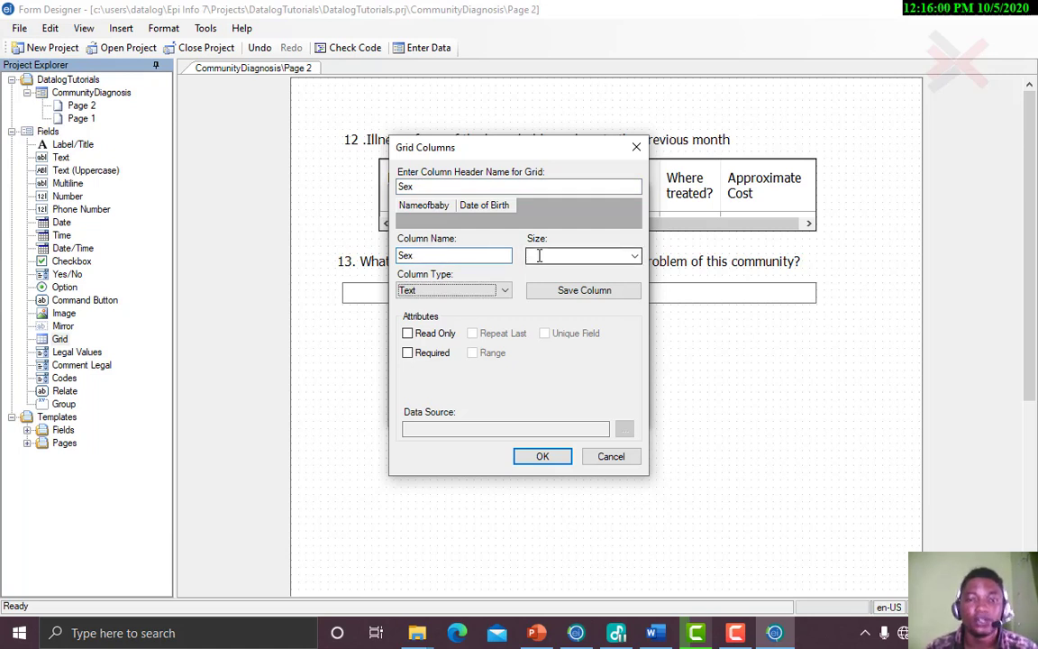
pyautogui.click(595, 255)
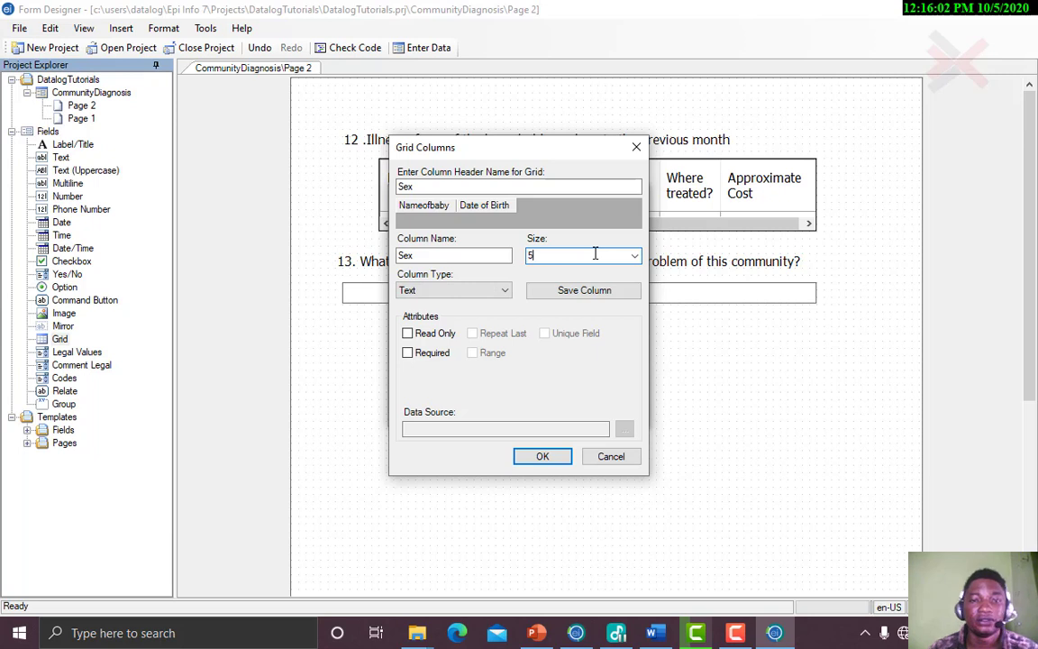
pyautogui.press('Tab')
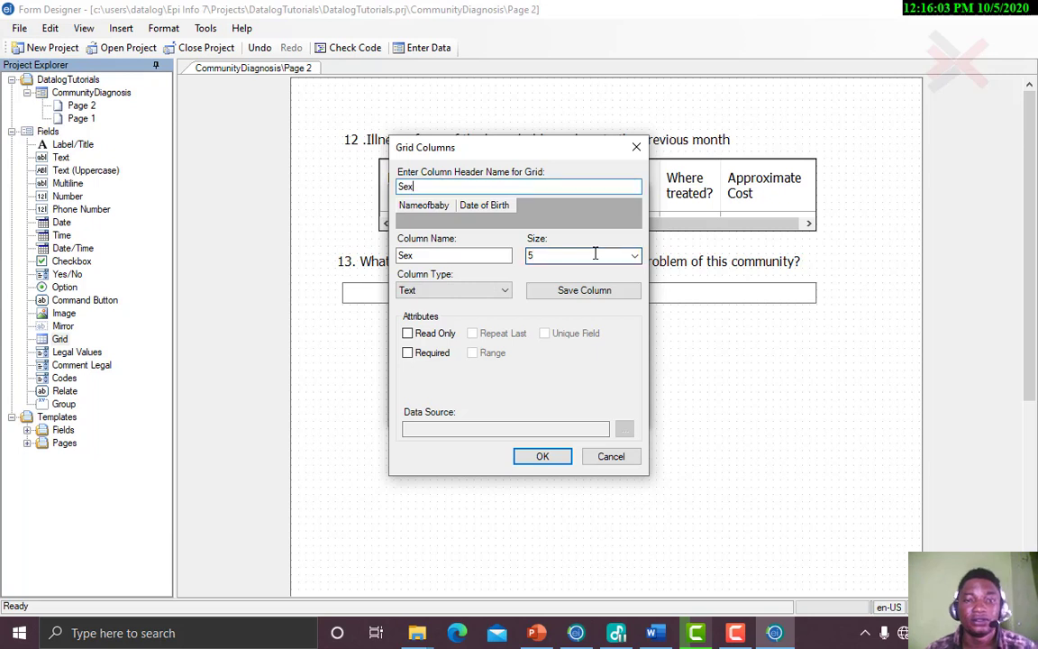
# Make the Sex column a required Legal Values column, create its source from the existing codesex1 table's sex field, and save the column
pyautogui.click(493, 291)
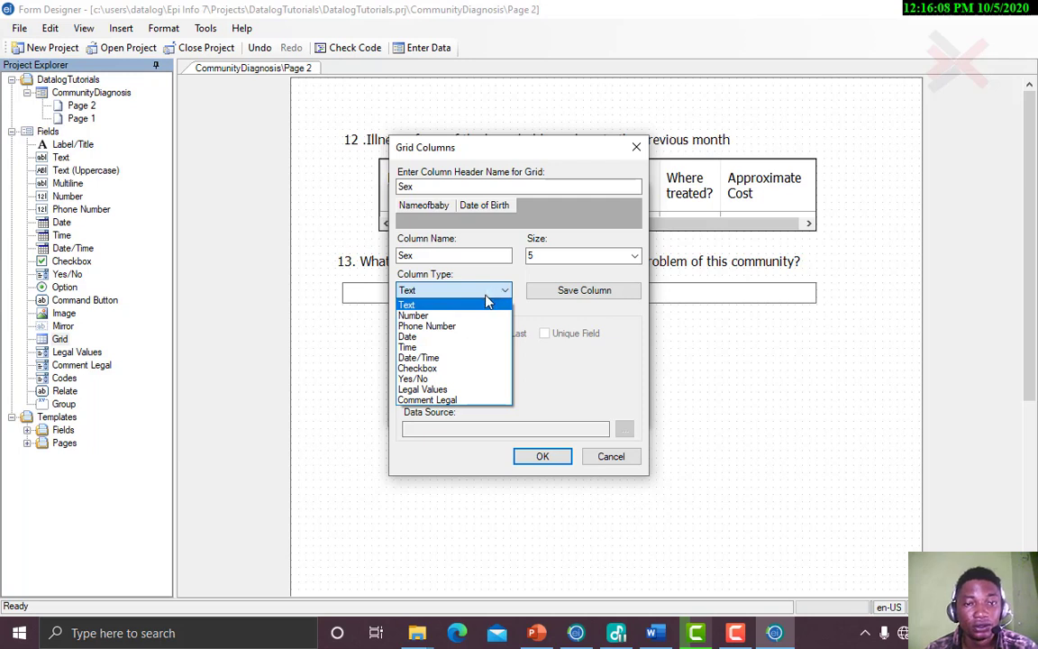
pyautogui.click(455, 389)
pyautogui.click(623, 428)
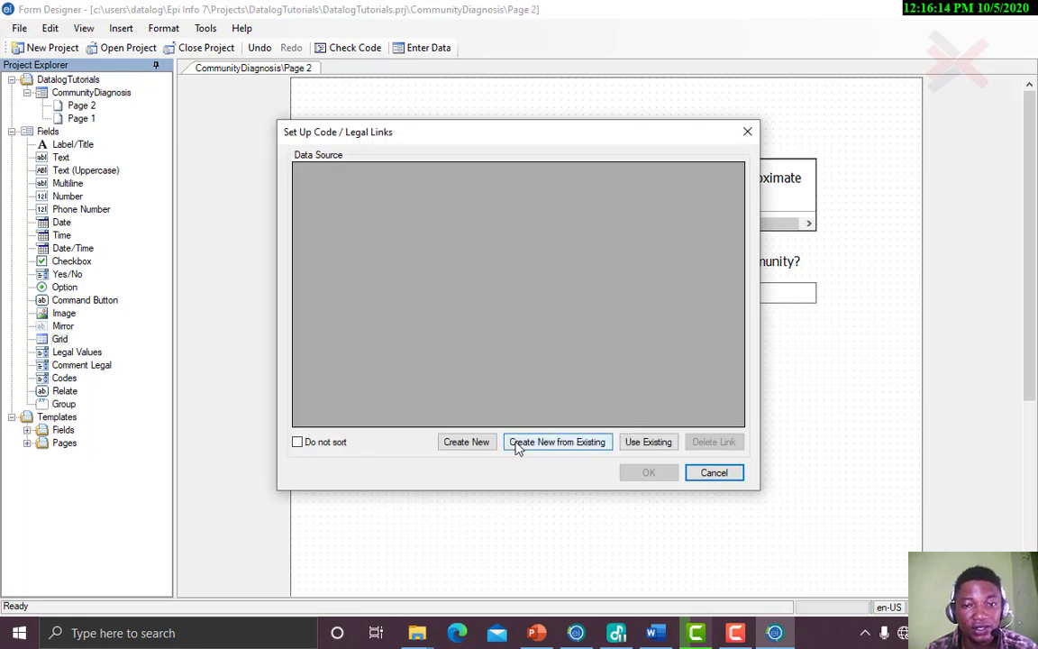
pyautogui.click(518, 442)
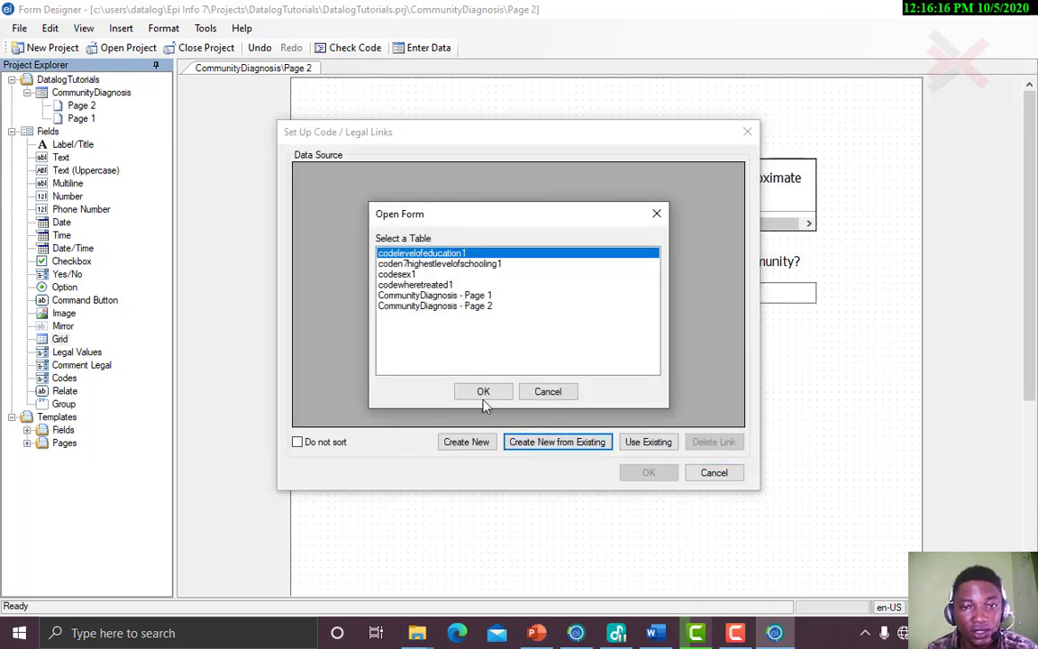
pyautogui.click(404, 275)
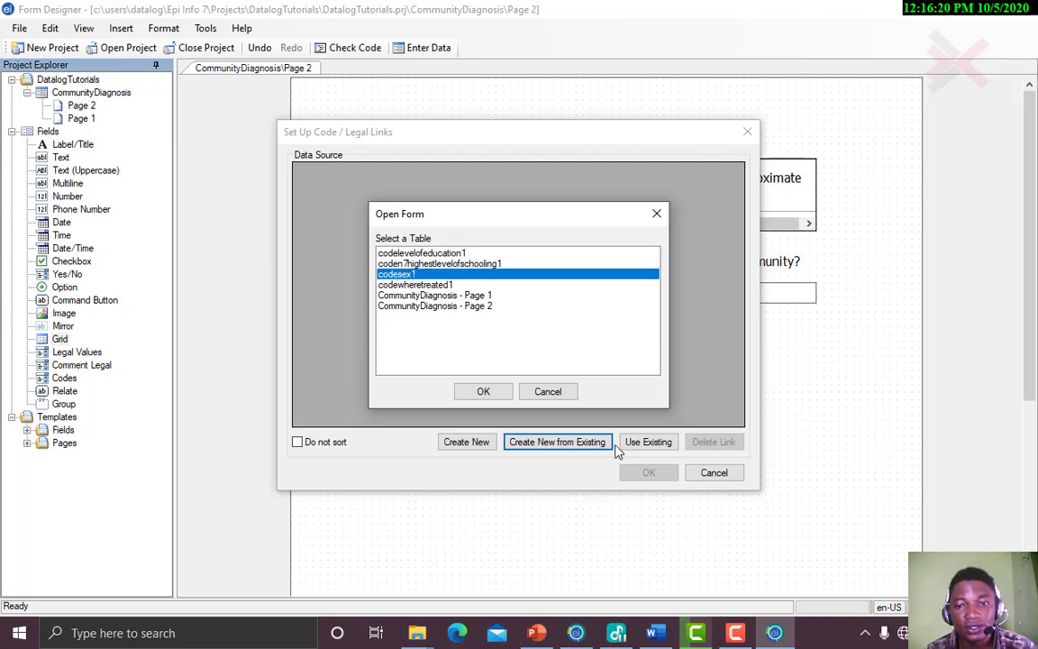
pyautogui.click(485, 392)
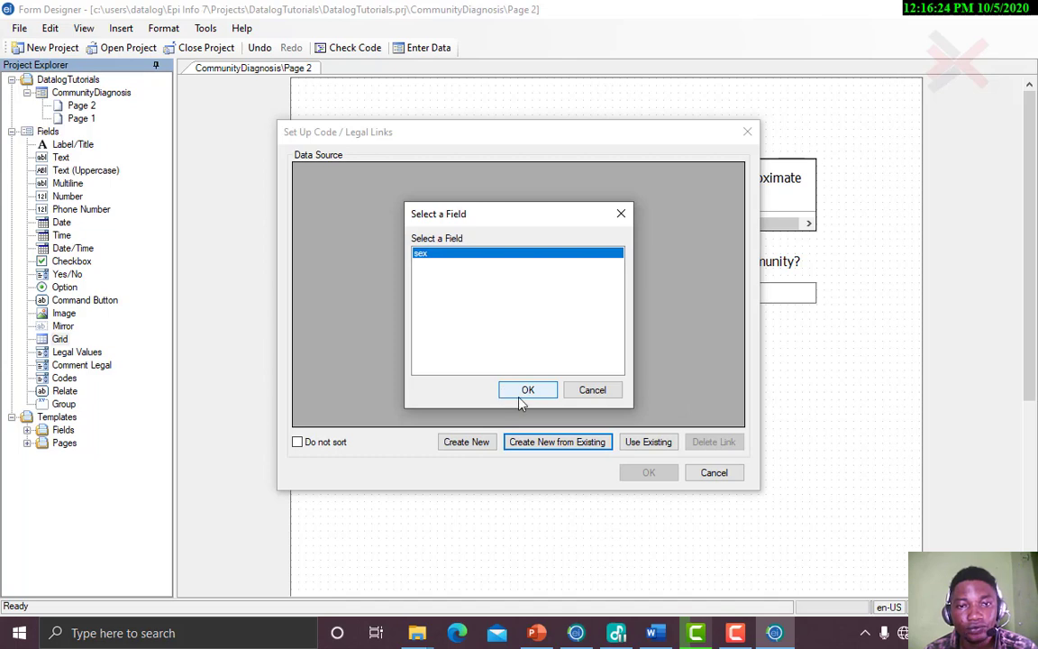
pyautogui.click(521, 397)
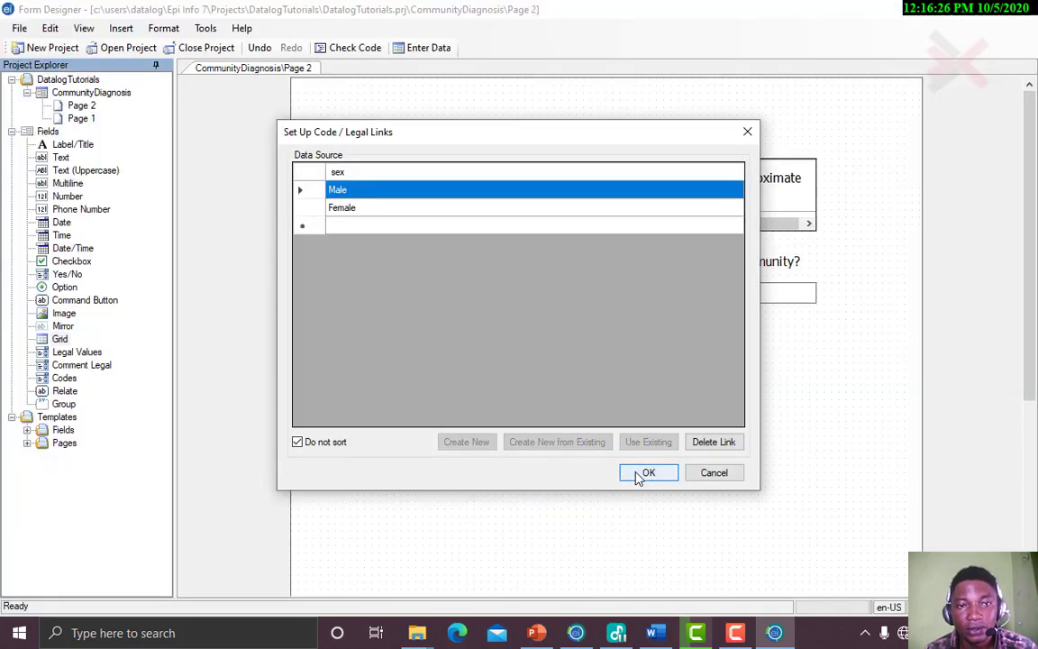
pyautogui.click(647, 473)
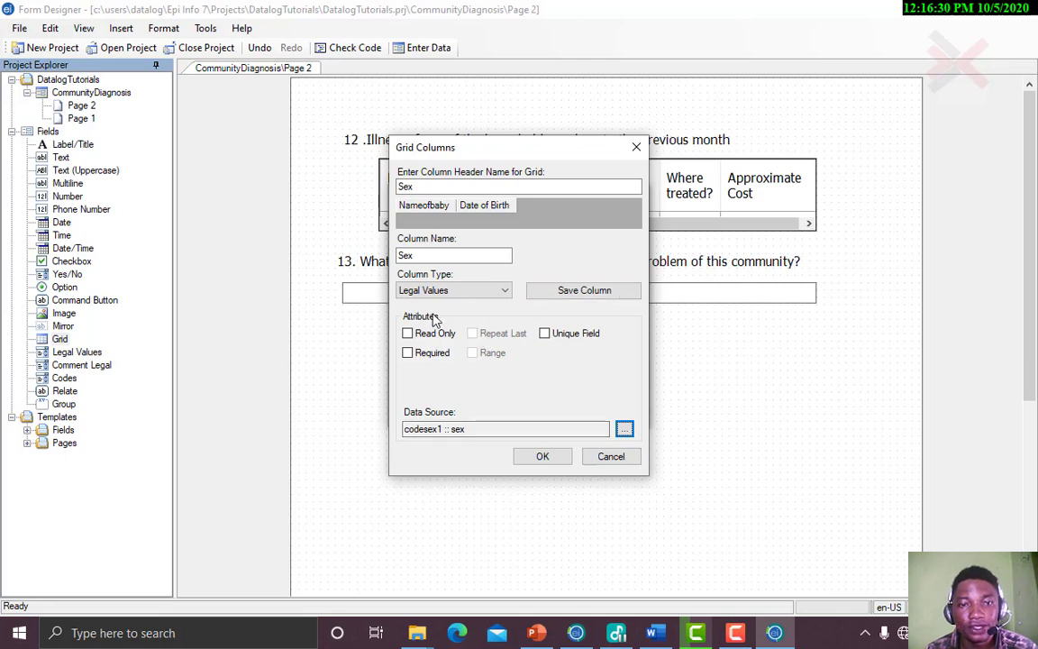
pyautogui.click(407, 353)
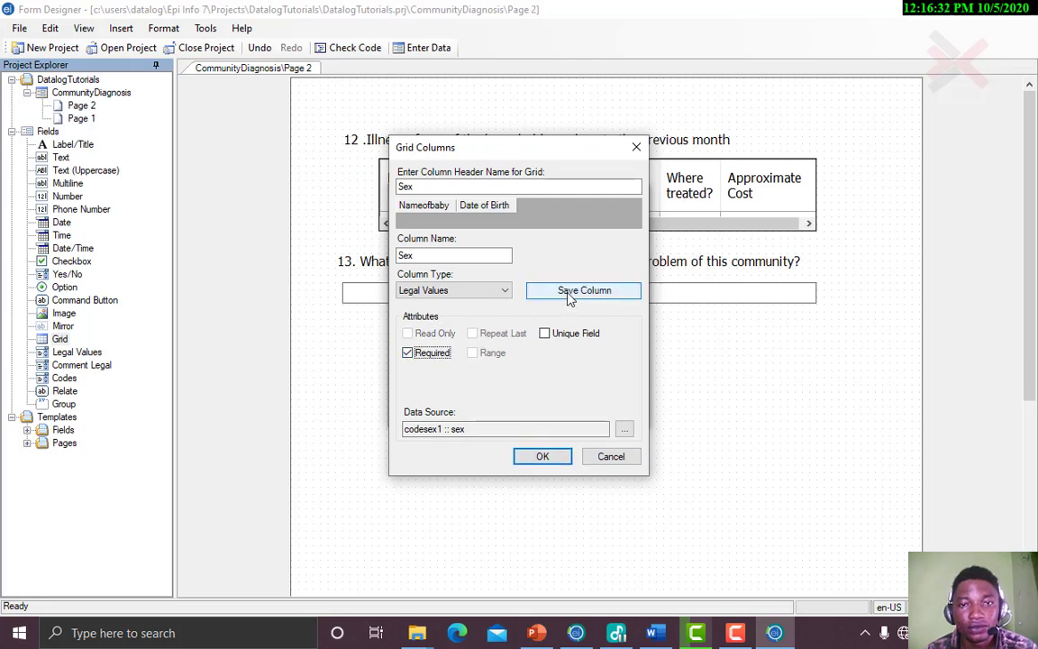
pyautogui.click(569, 294)
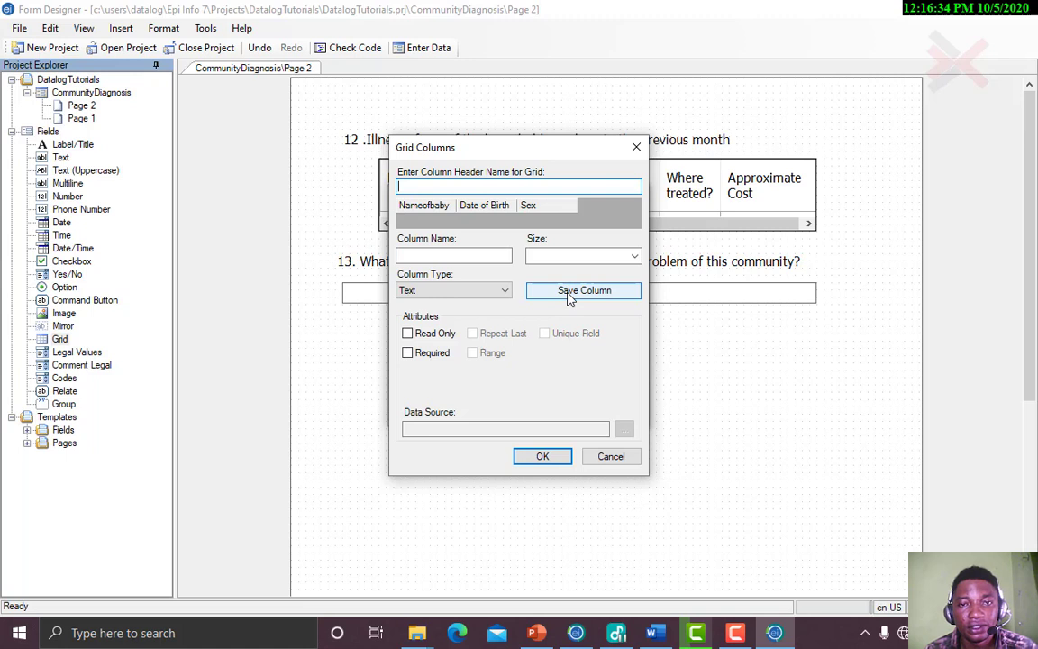
# Copy the "Mother's age" header from question 14's table in Word and use it as the next grid column's header in Form Designer
pyautogui.click(656, 633)
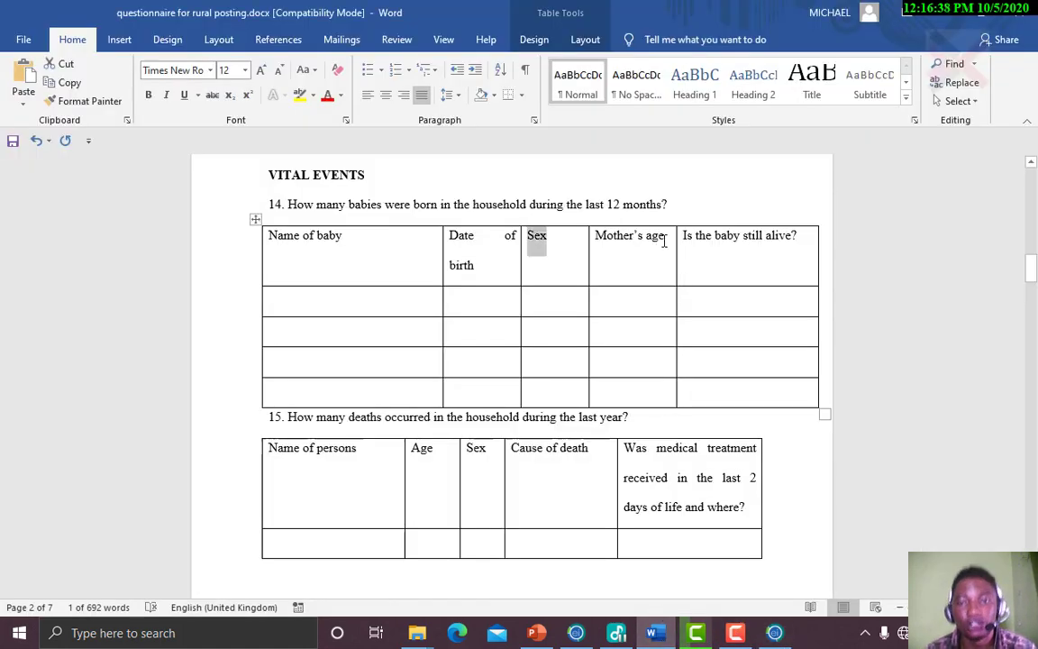
pyautogui.moveTo(664, 240); pyautogui.dragTo(607, 238)
pyautogui.hotkey('ctrl', 'c')
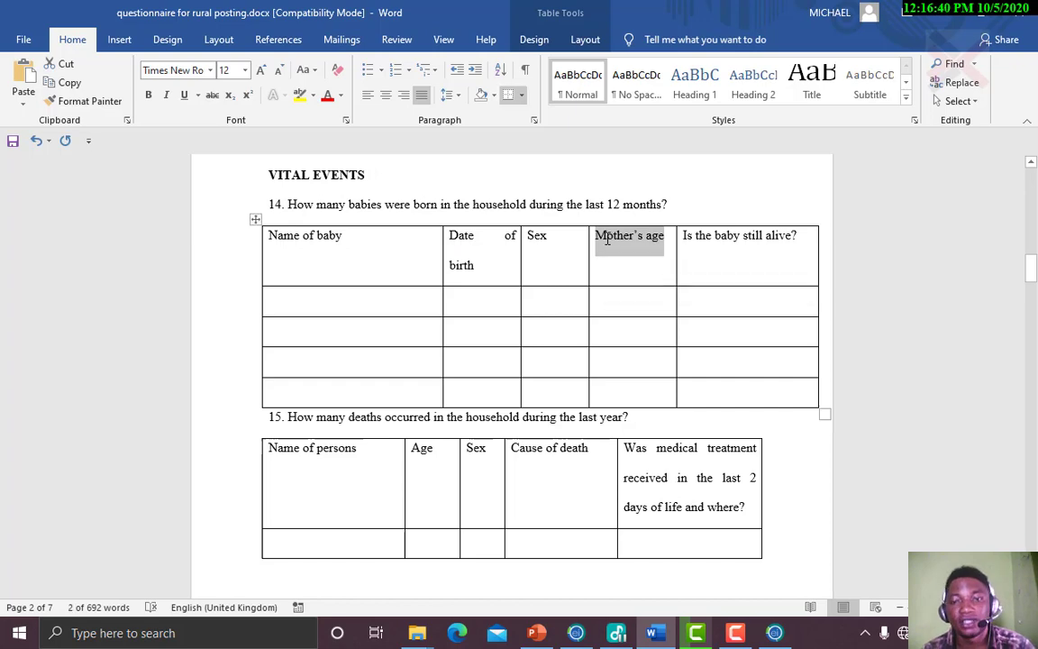
pyautogui.click(775, 633)
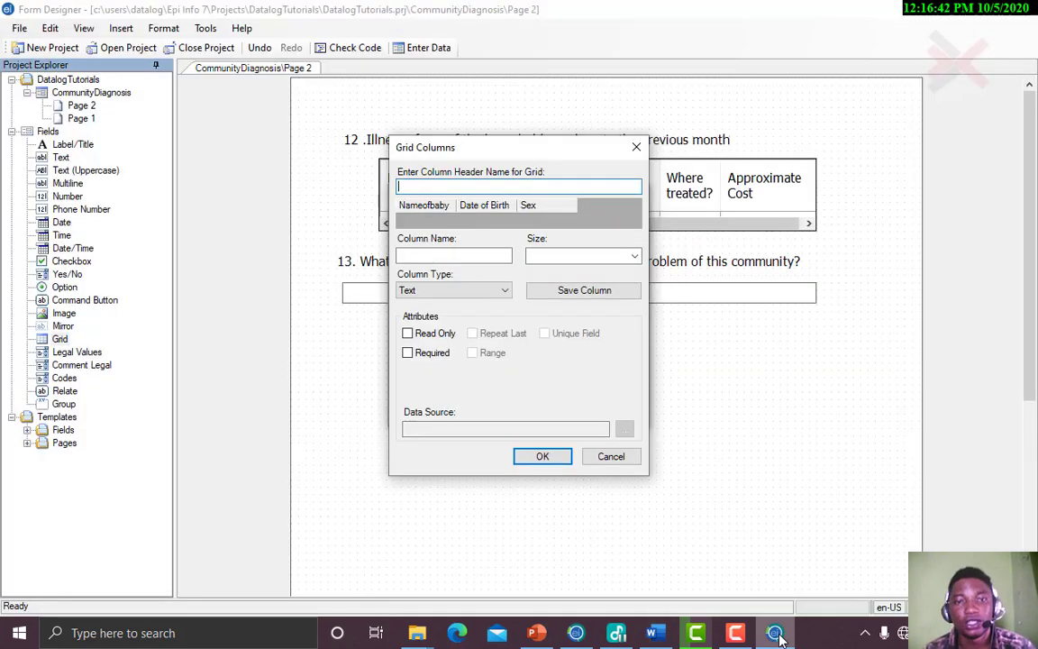
pyautogui.hotkey('ctrl', 'v')
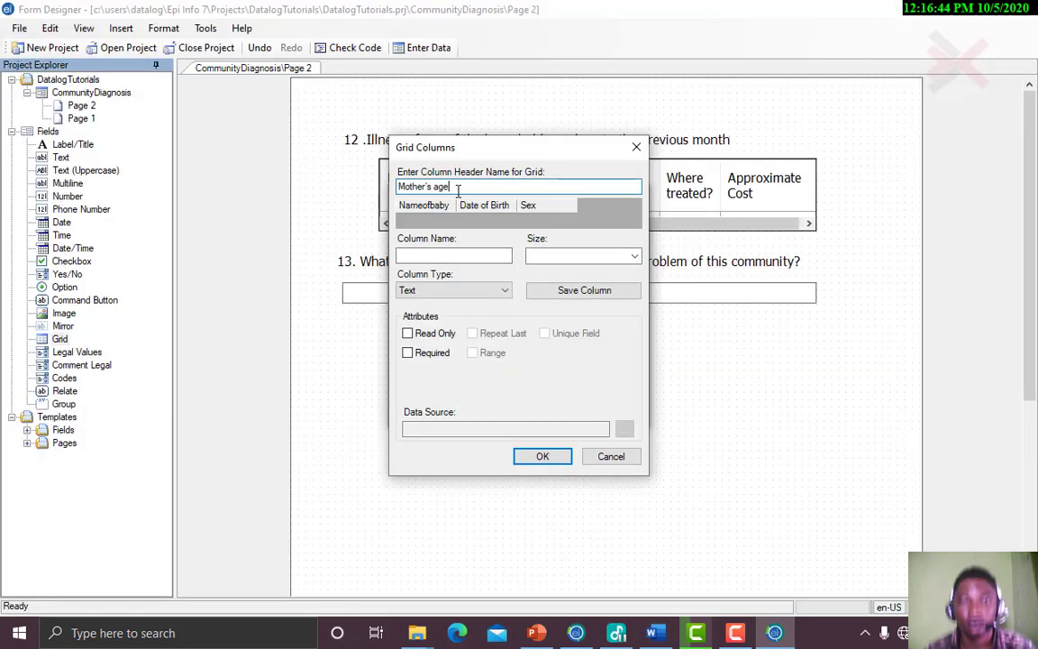
# Save the Mother's age column with the name Mothersage, type Number, pattern ## and marked Required
pyautogui.click(451, 256)
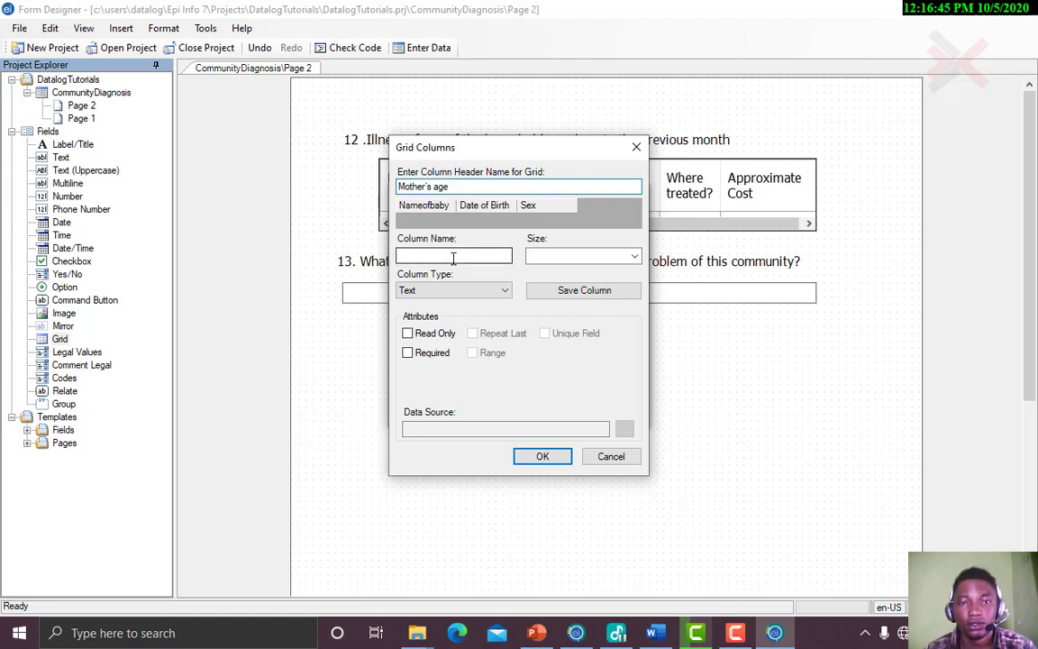
pyautogui.click(540, 257)
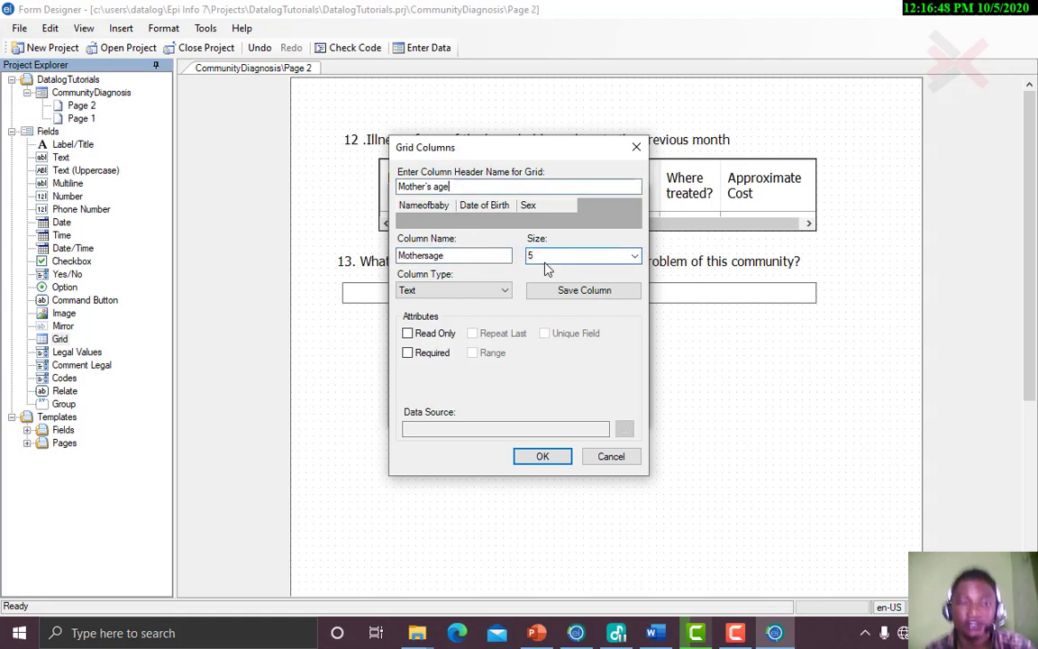
pyautogui.click(491, 290)
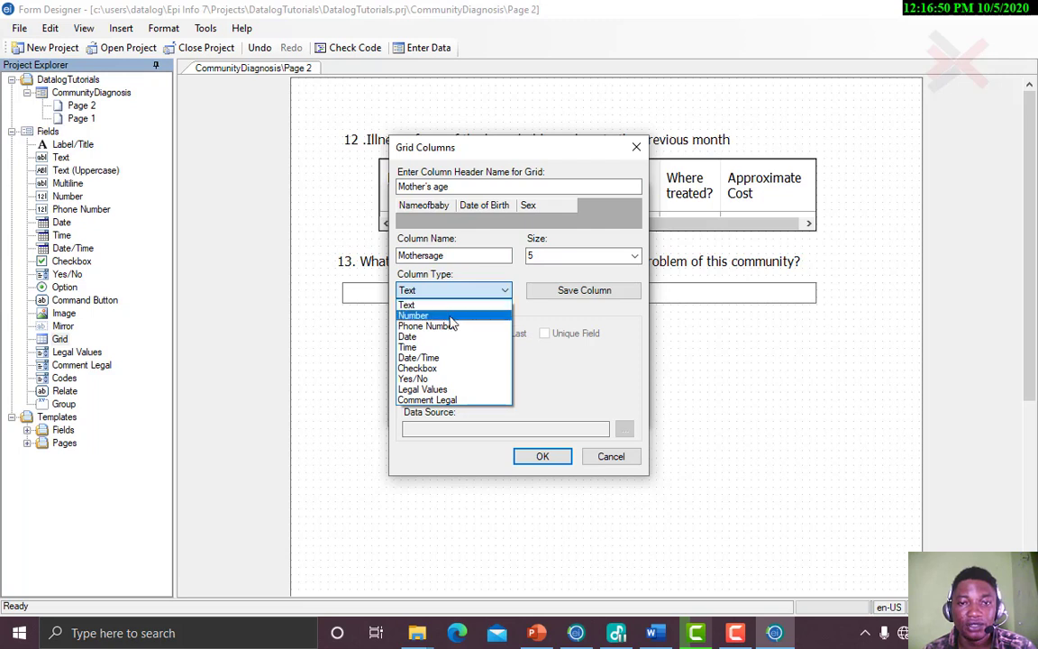
pyautogui.click(455, 316)
pyautogui.click(636, 257)
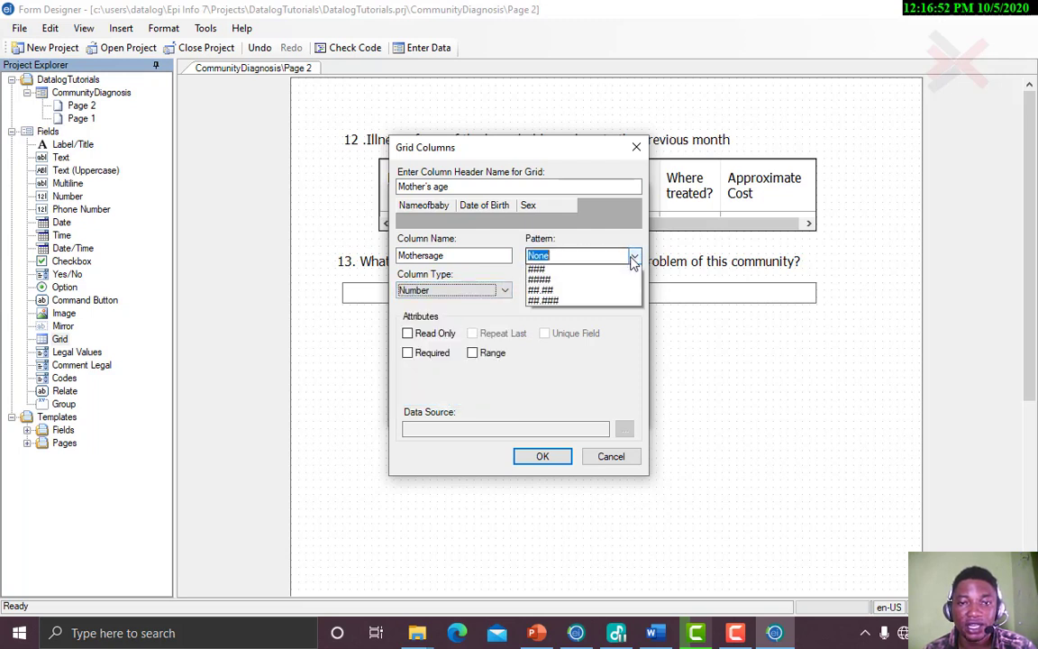
pyautogui.click(583, 296)
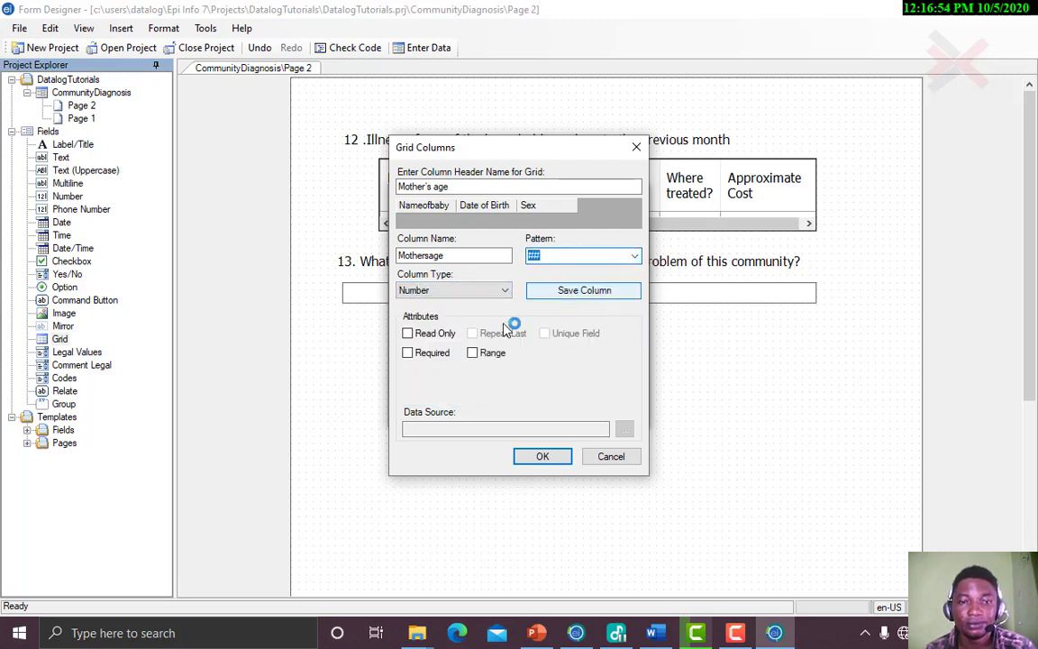
pyautogui.click(418, 356)
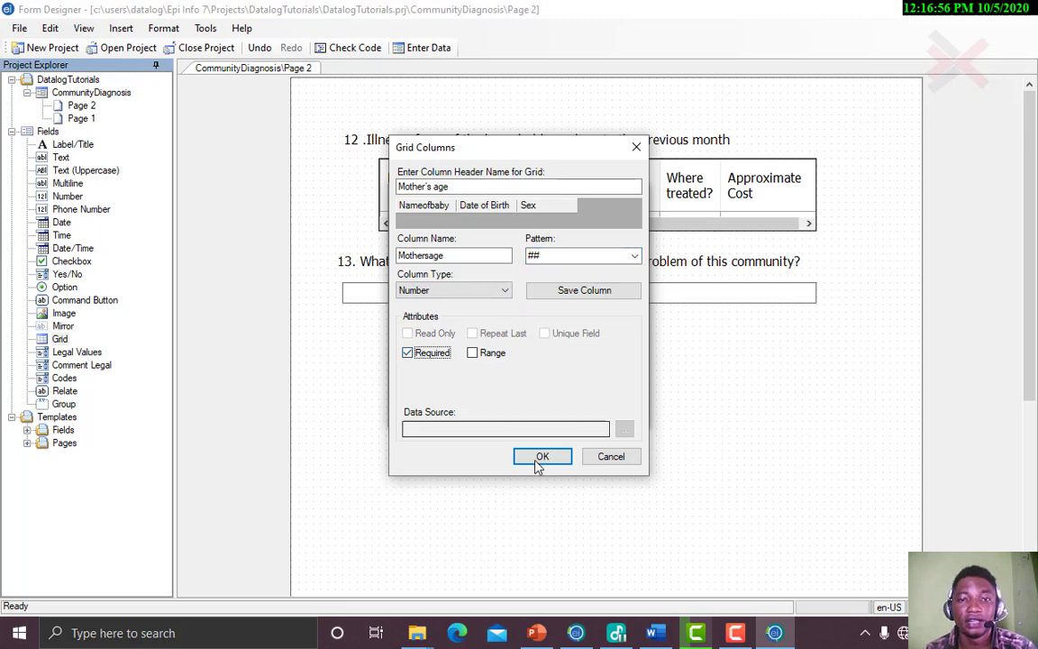
pyautogui.click(602, 292)
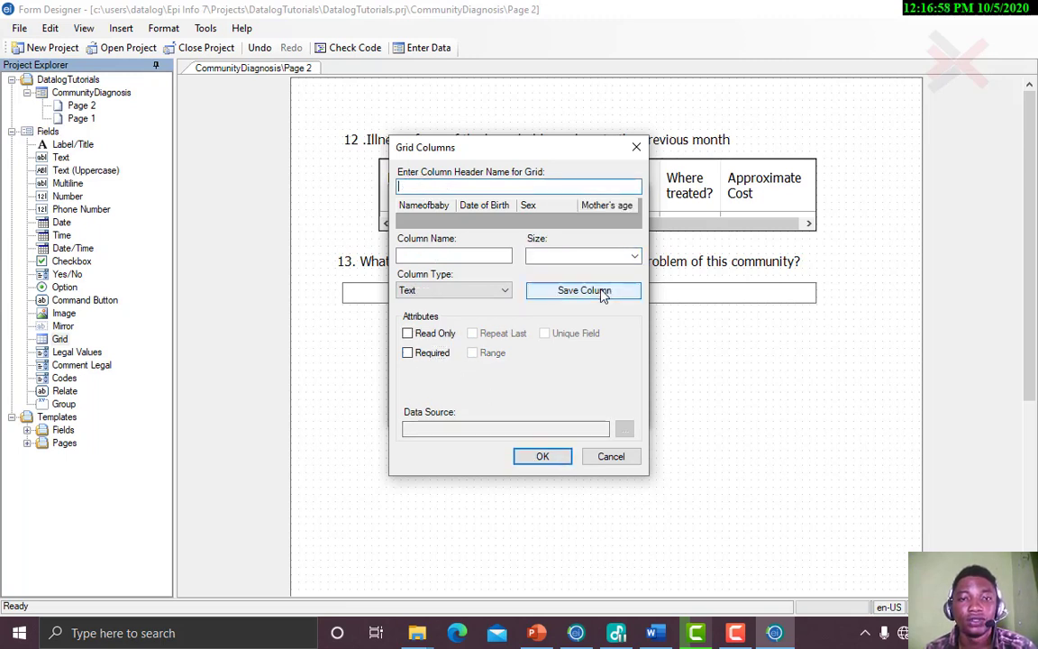
# Copy the "Is the baby still alive?" header from Word and use it as the next grid column's header in Form Designer
pyautogui.click(660, 633)
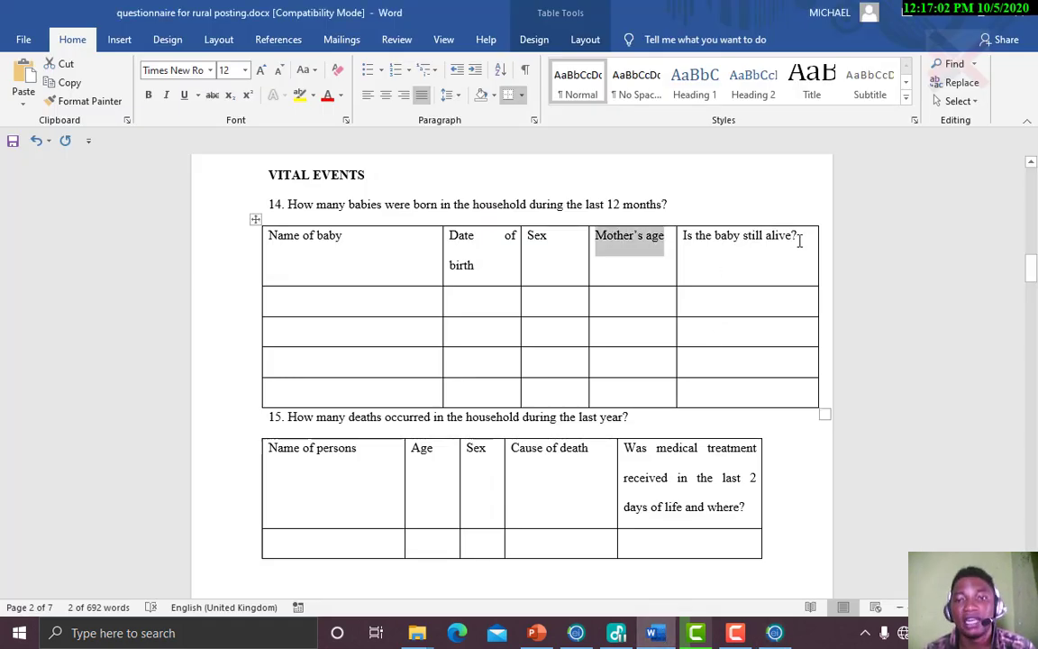
pyautogui.moveTo(799, 241); pyautogui.dragTo(685, 236)
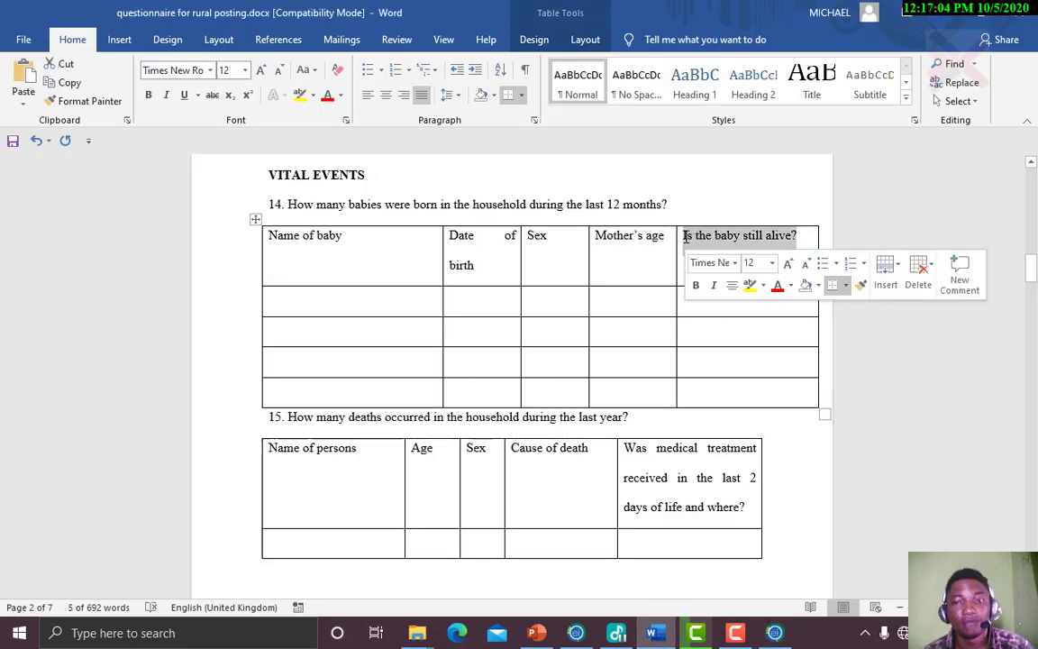
pyautogui.hotkey('ctrl', 'c')
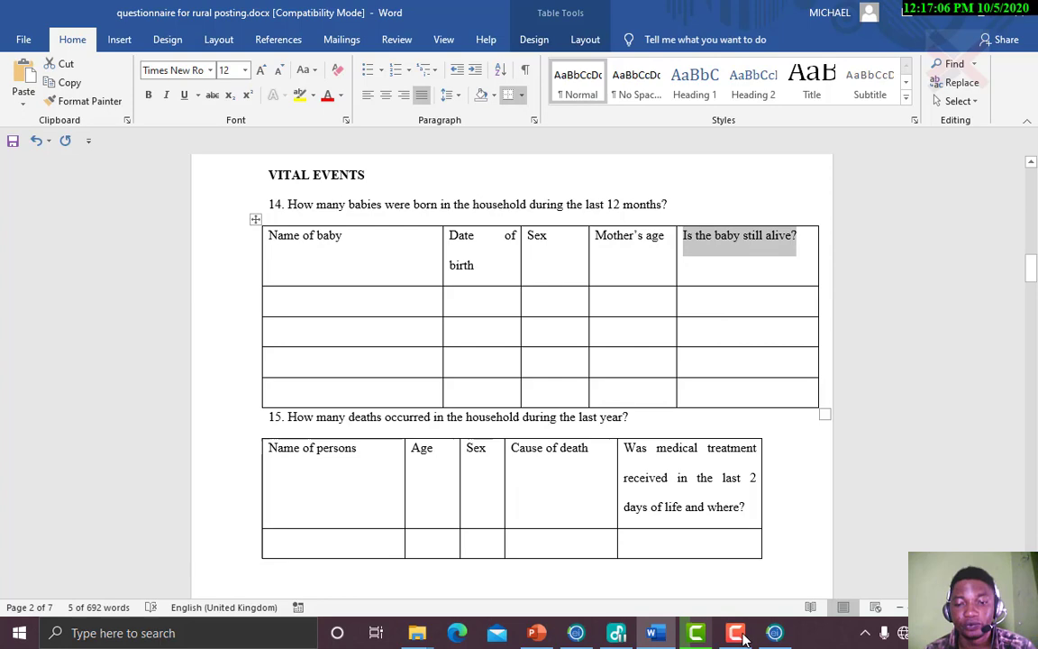
pyautogui.click(655, 633)
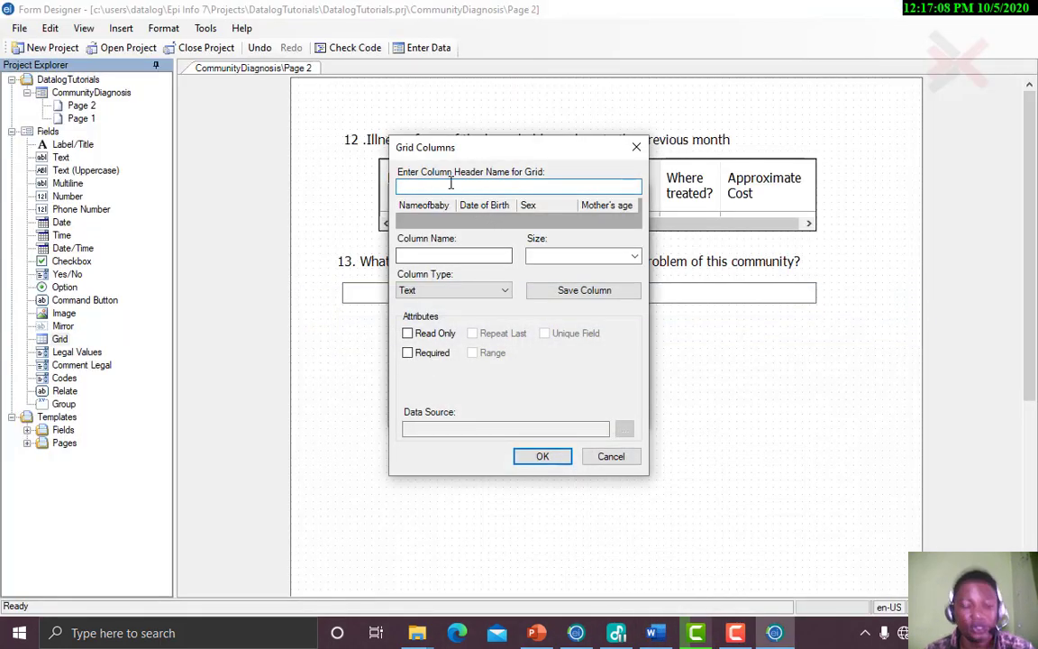
pyautogui.hotkey('ctrl', 'v')
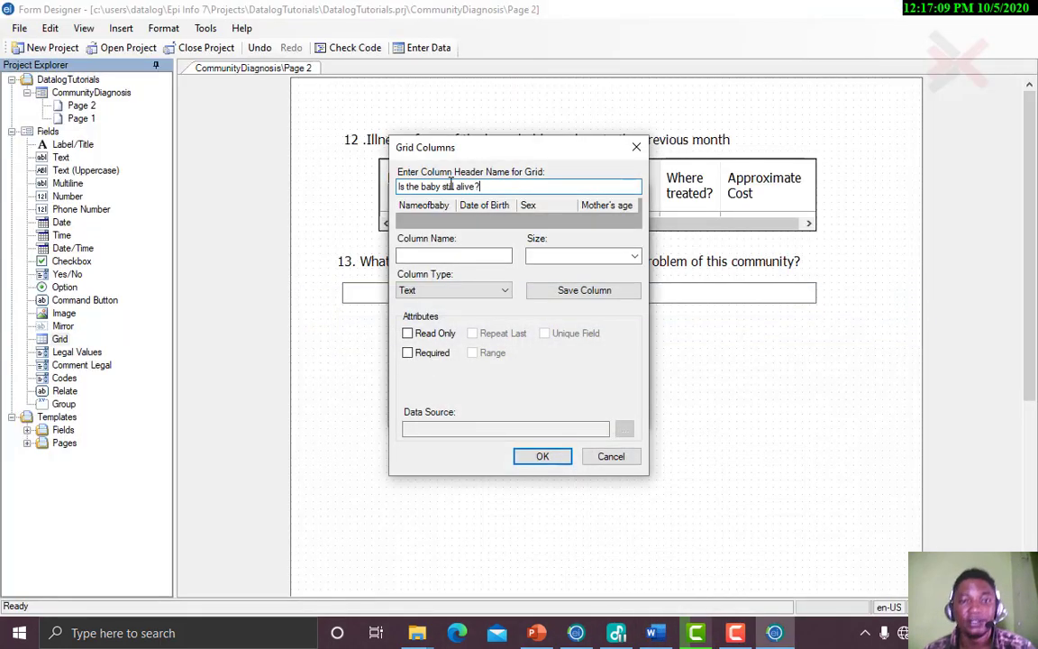
# Save the "Is the baby still alive?" column as Isthebabystillalive with type Yes/No, and finish adding question 14's grid to the page
pyautogui.click(436, 255)
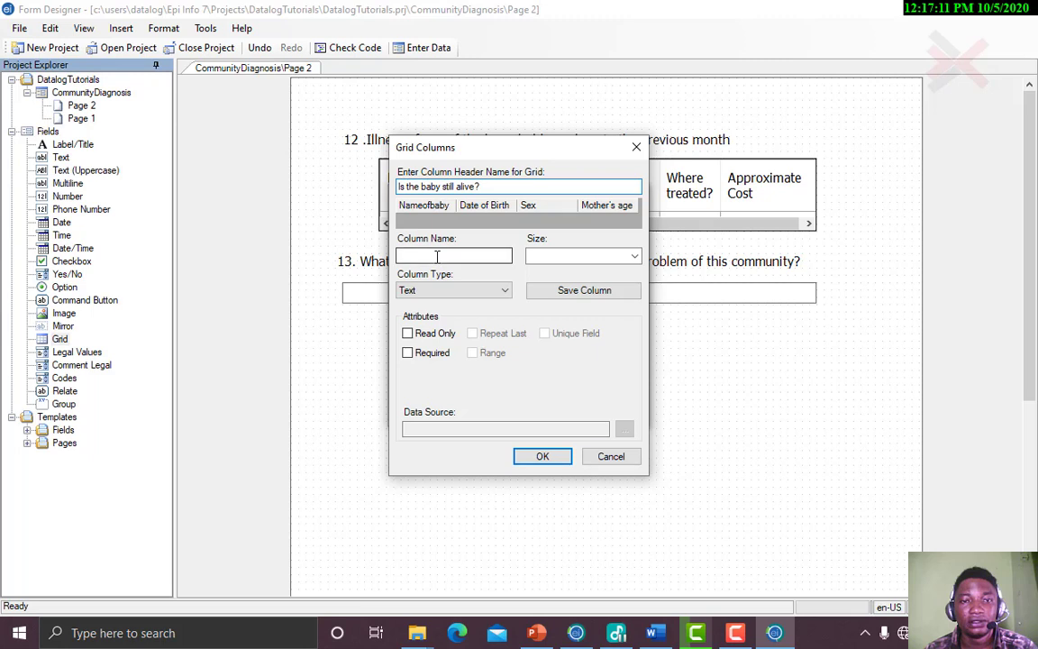
pyautogui.click(583, 260)
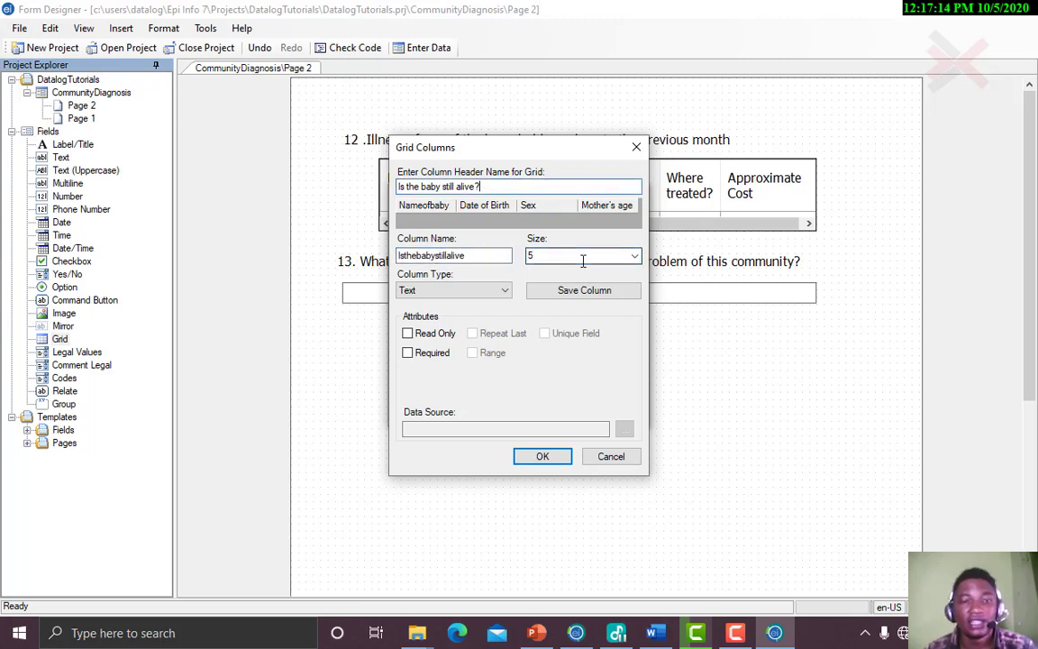
pyautogui.click(482, 291)
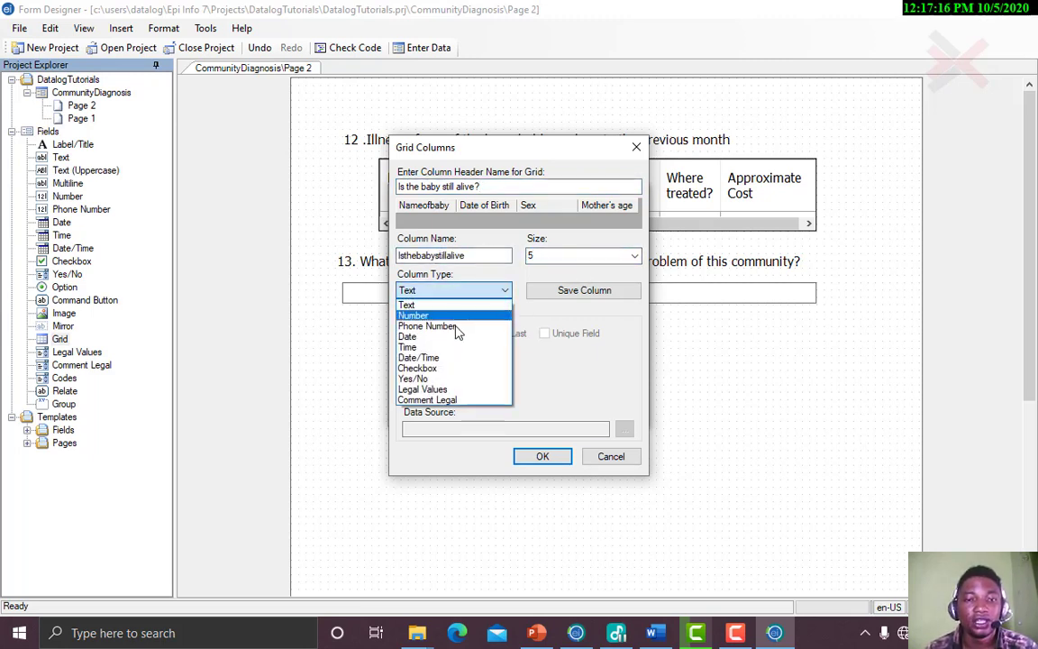
pyautogui.click(446, 380)
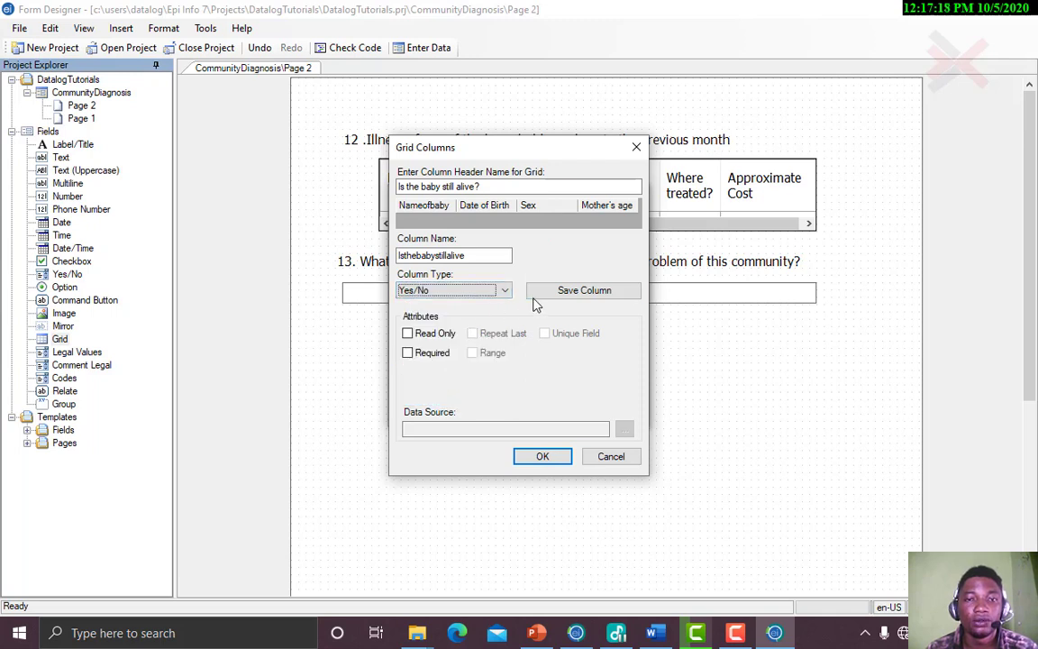
pyautogui.click(554, 294)
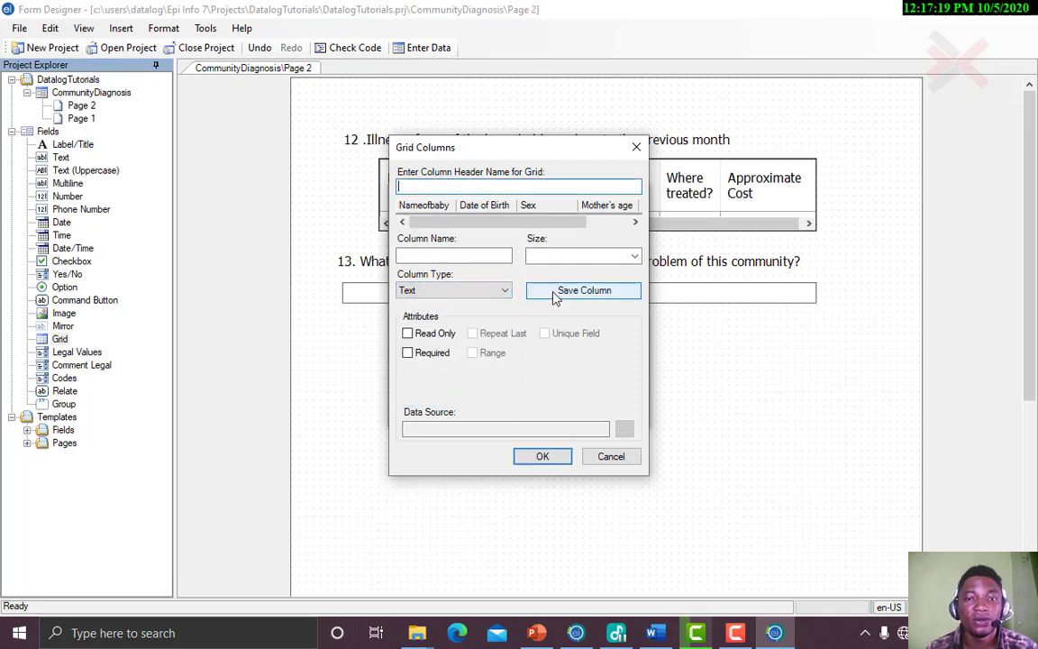
pyautogui.click(544, 457)
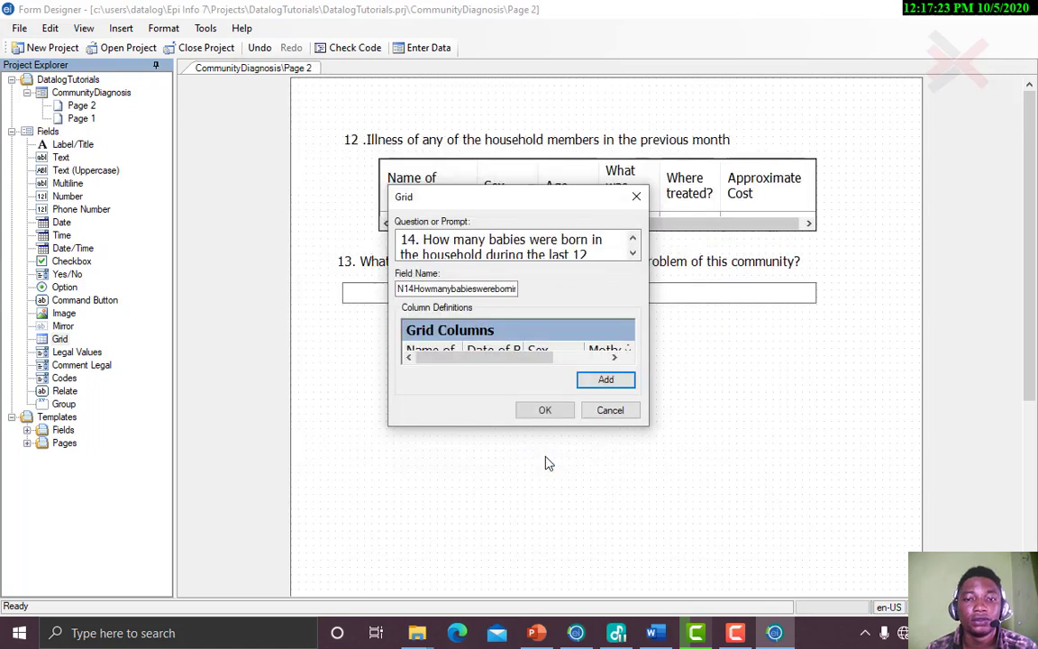
pyautogui.click(546, 410)
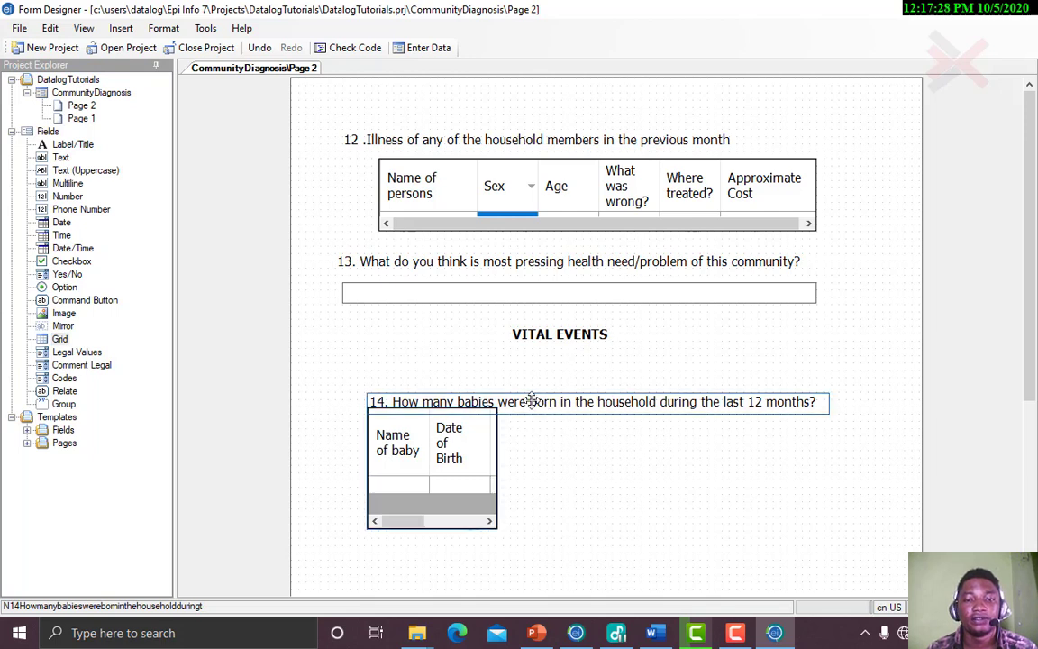
# Place question 14's prompt directly beneath the VITAL EVENTS heading with its grid below, and widen the grid to fit all five columns
pyautogui.moveTo(528, 401); pyautogui.dragTo(499, 359)
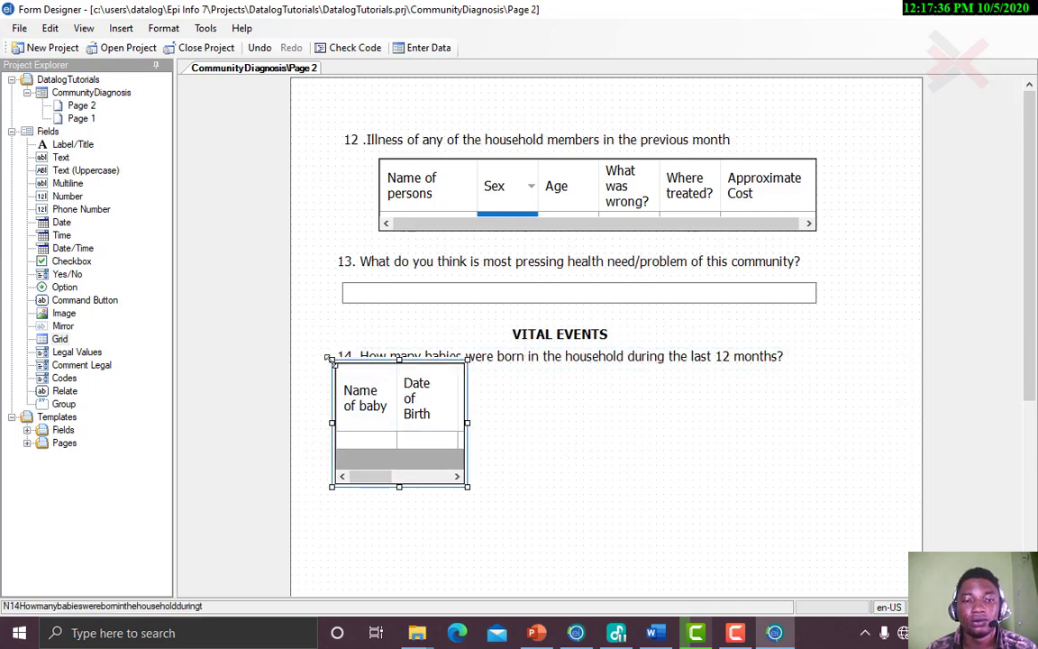
pyautogui.moveTo(332, 363); pyautogui.dragTo(339, 383)
pyautogui.moveTo(463, 431)
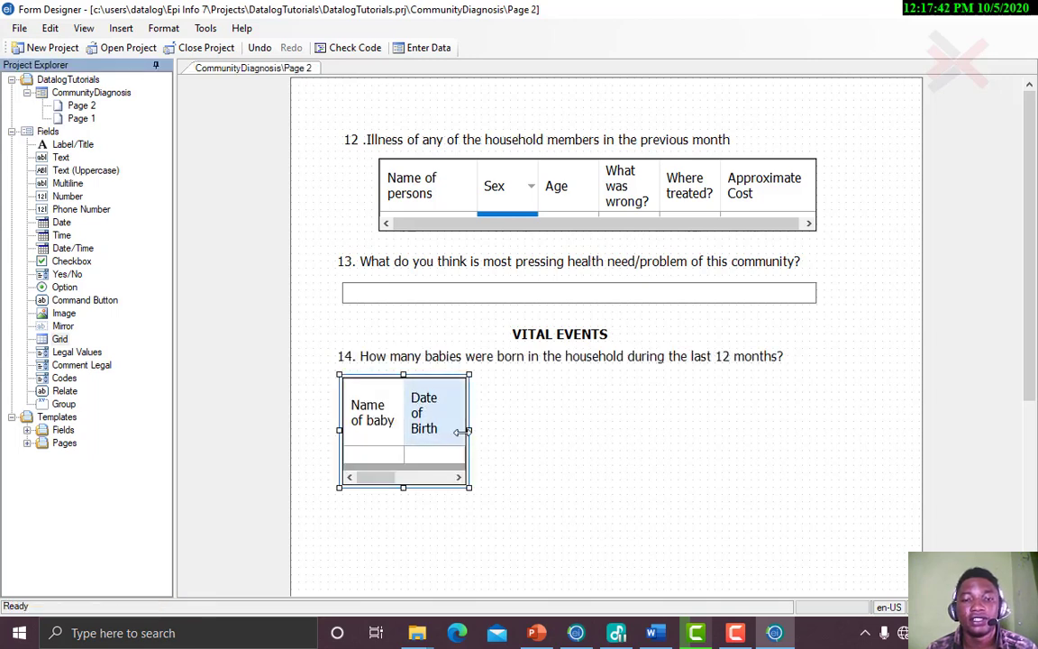
pyautogui.moveTo(468, 431); pyautogui.dragTo(779, 426)
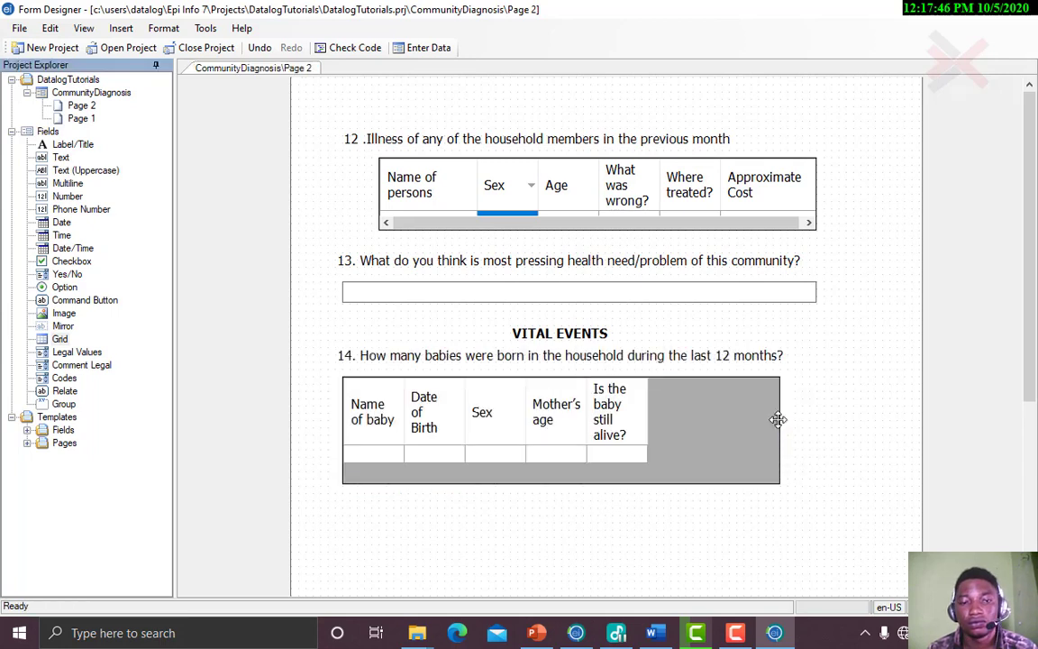
# Widen the Name of baby, Date of Birth and last columns to fill question 14's grid, and shorten the grid to one empty row
pyautogui.moveTo(401, 404); pyautogui.dragTo(522, 402)
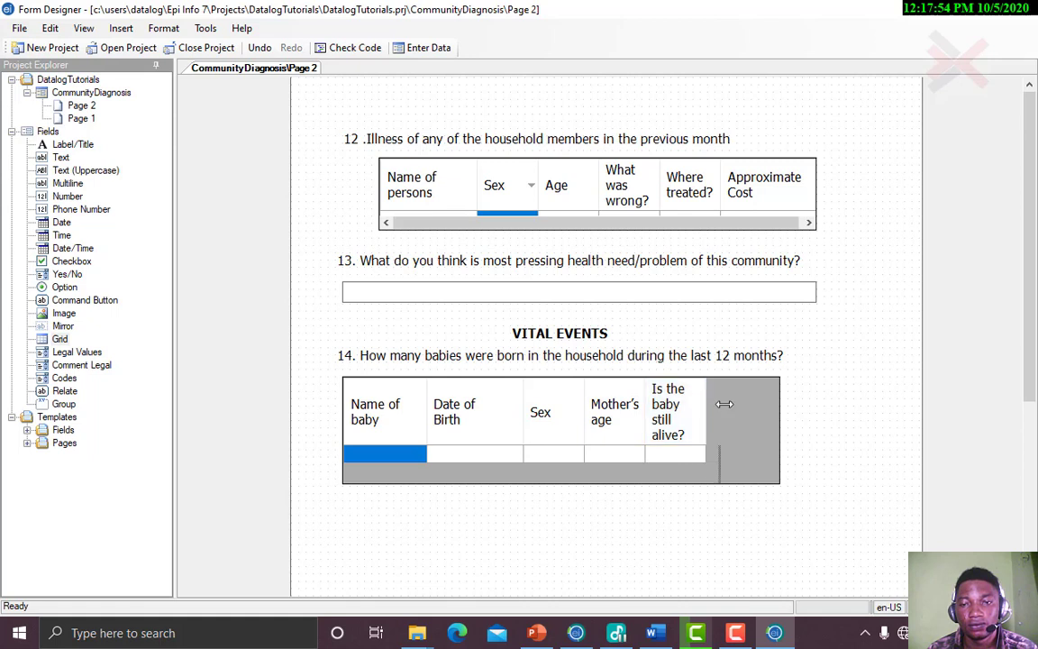
pyautogui.moveTo(775, 404); pyautogui.dragTo(786, 404)
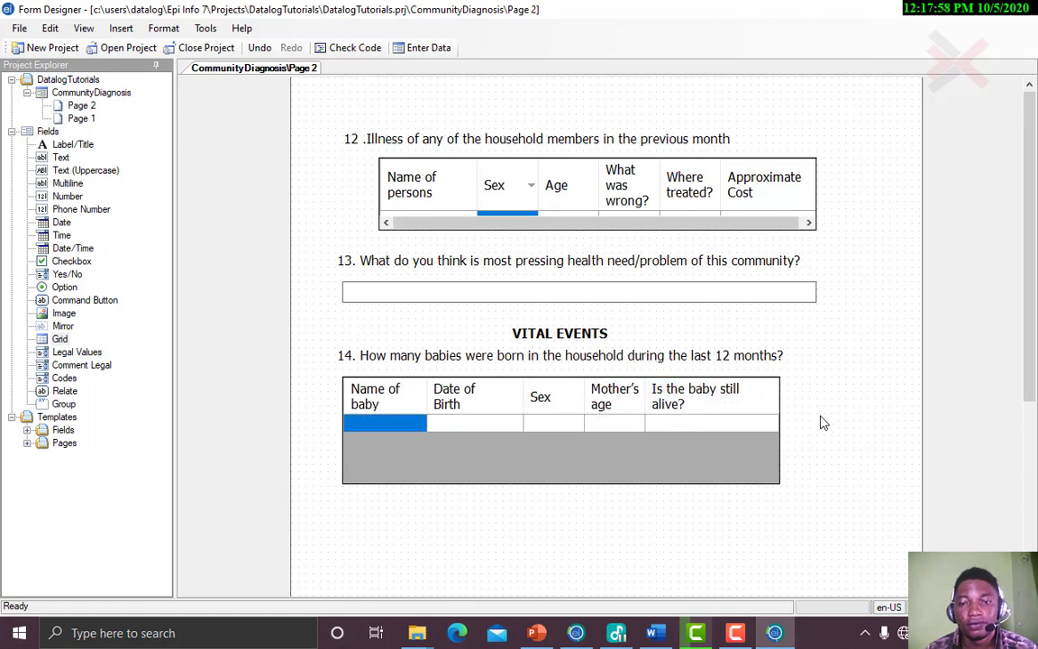
pyautogui.click(775, 475)
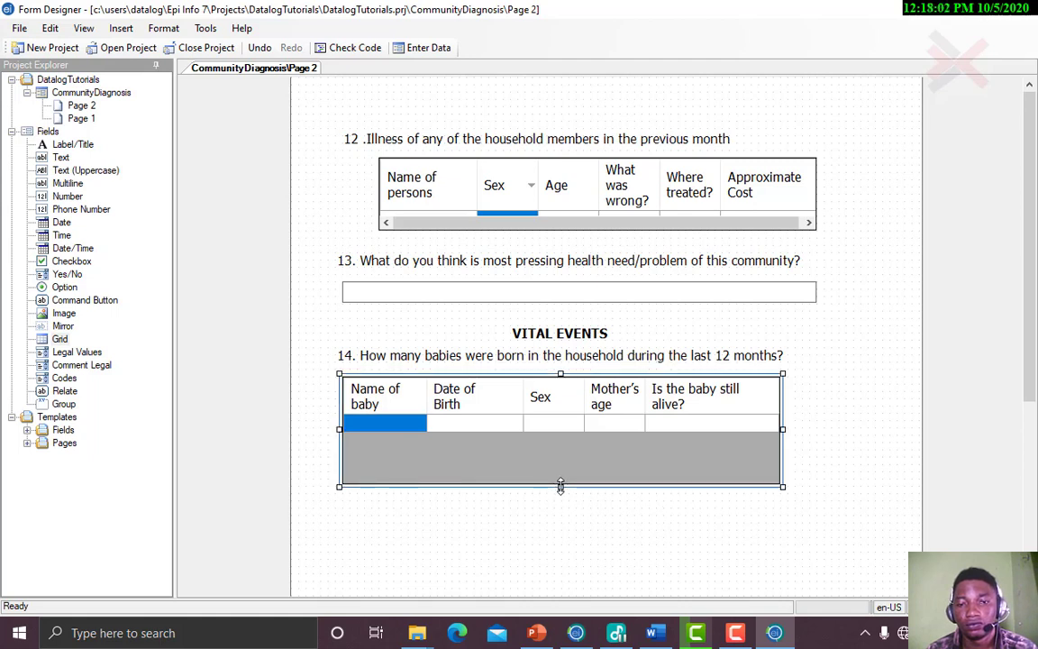
pyautogui.moveTo(559, 484); pyautogui.dragTo(565, 440)
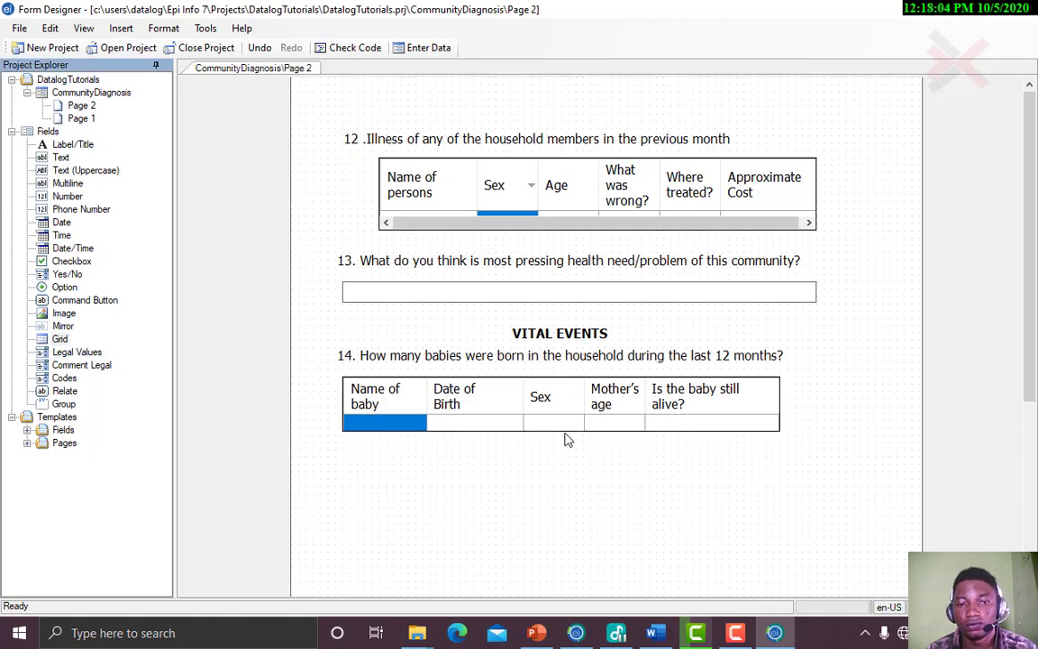
pyautogui.click(505, 480)
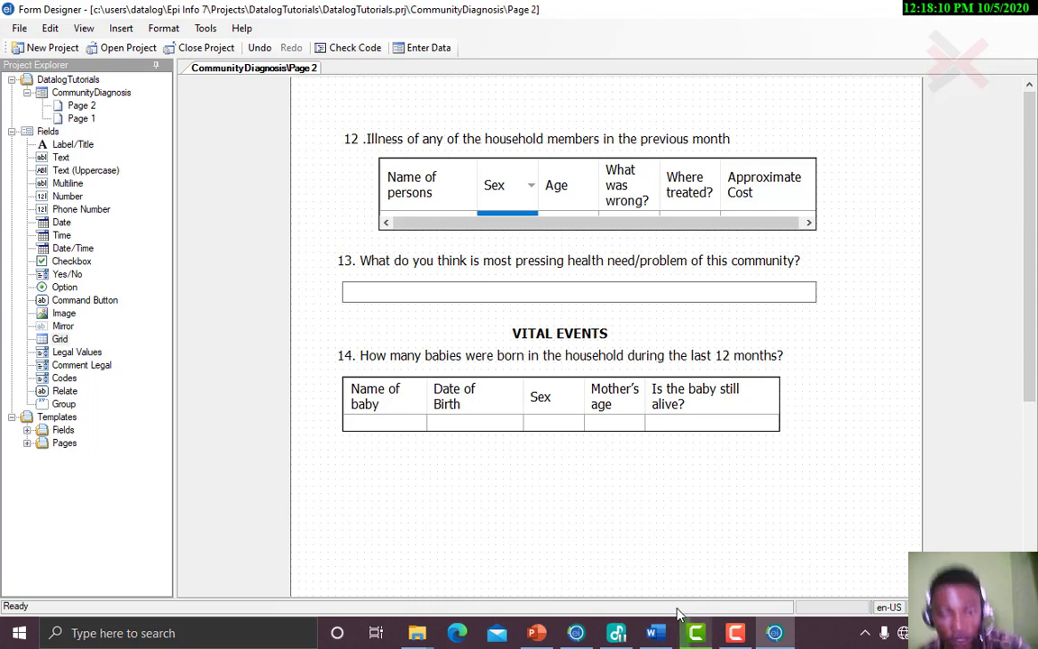
# Copy question 15's text about deaths in the household from the Word questionnaire and return to Form Designer
pyautogui.click(654, 633)
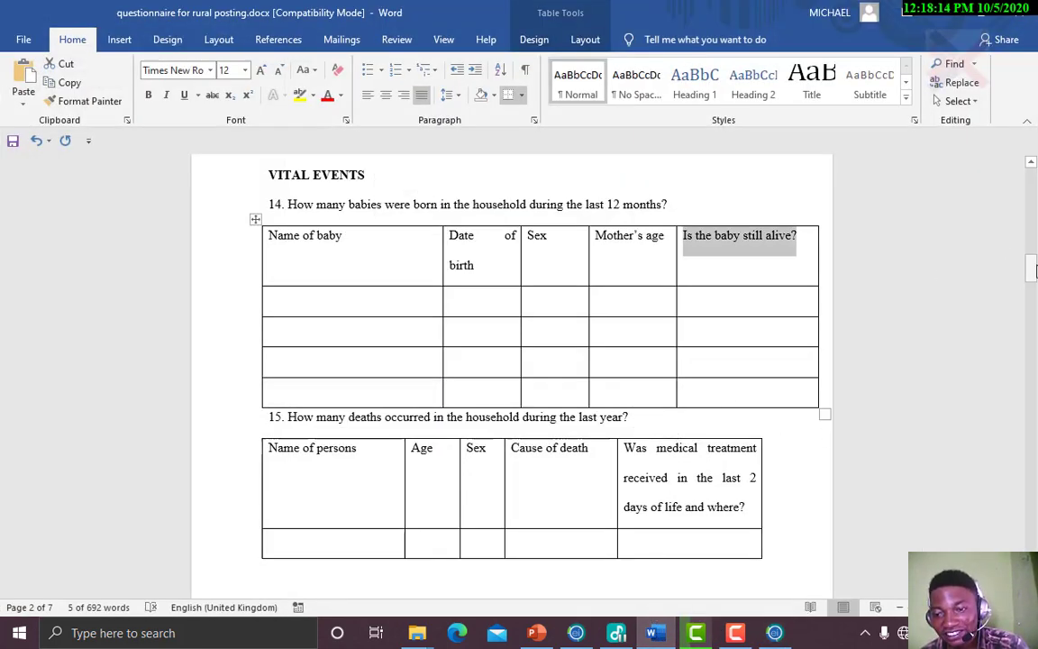
pyautogui.moveTo(1034, 270); pyautogui.dragTo(1033, 282)
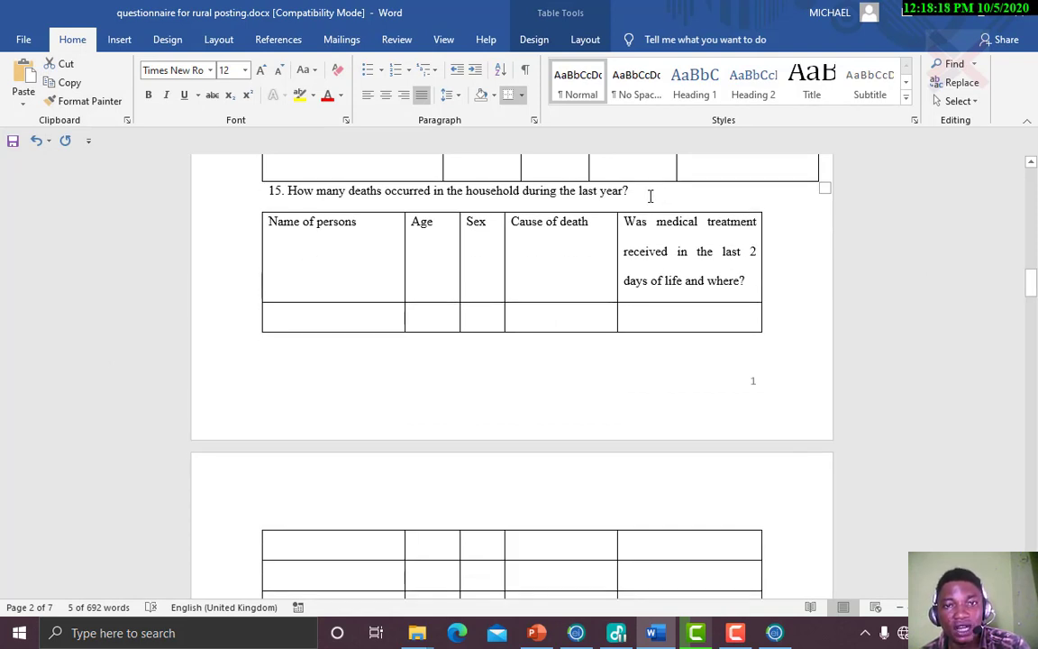
pyautogui.moveTo(650, 196); pyautogui.dragTo(271, 196)
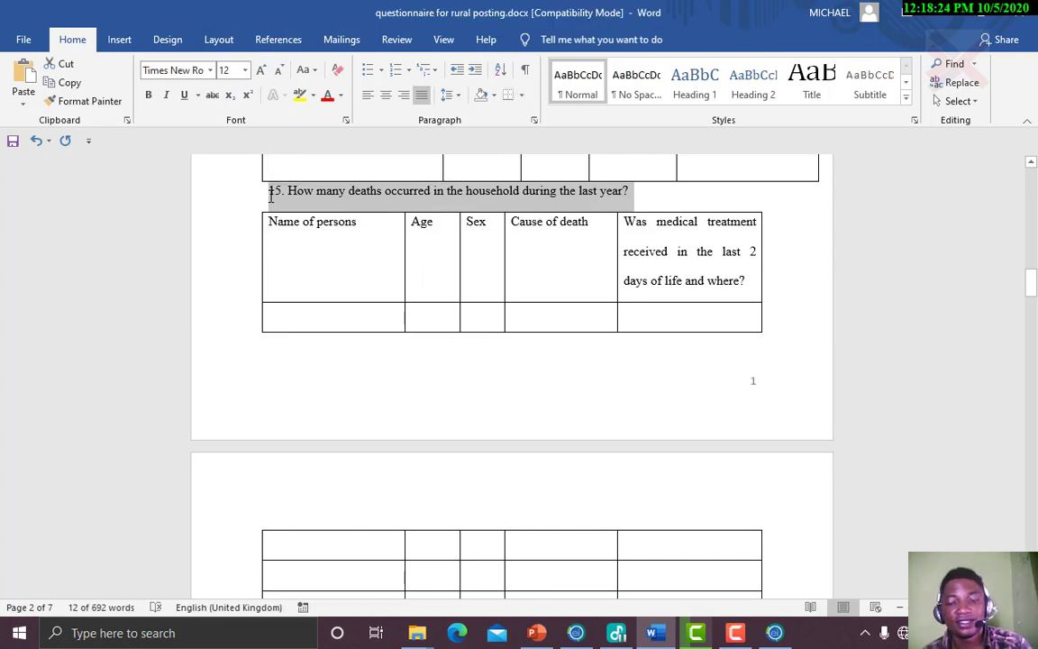
pyautogui.moveTo(775, 633)
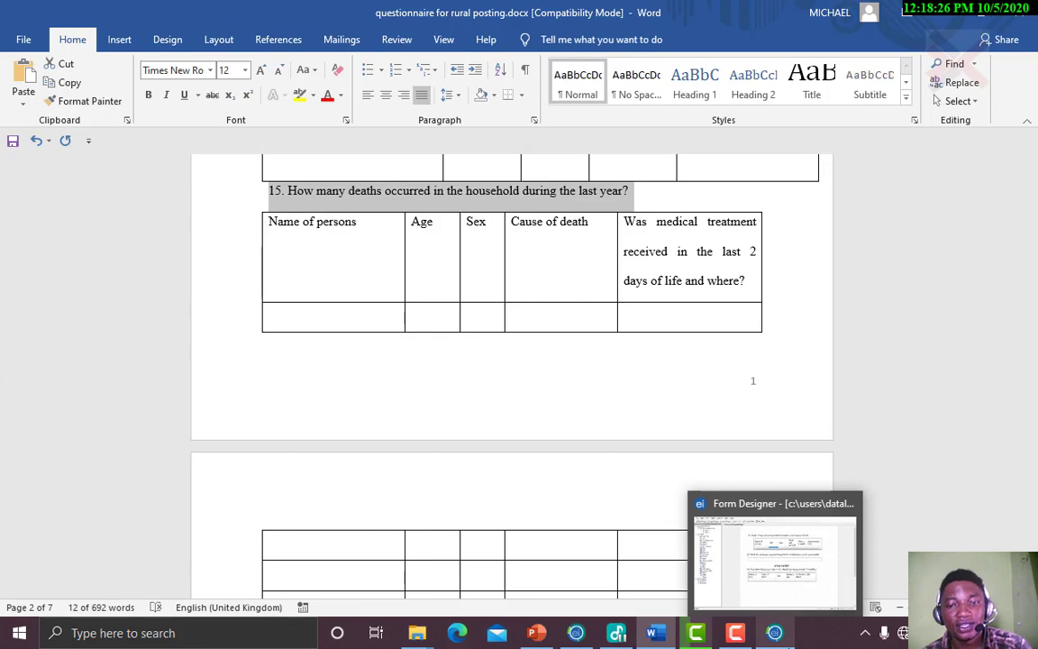
pyautogui.click(705, 510)
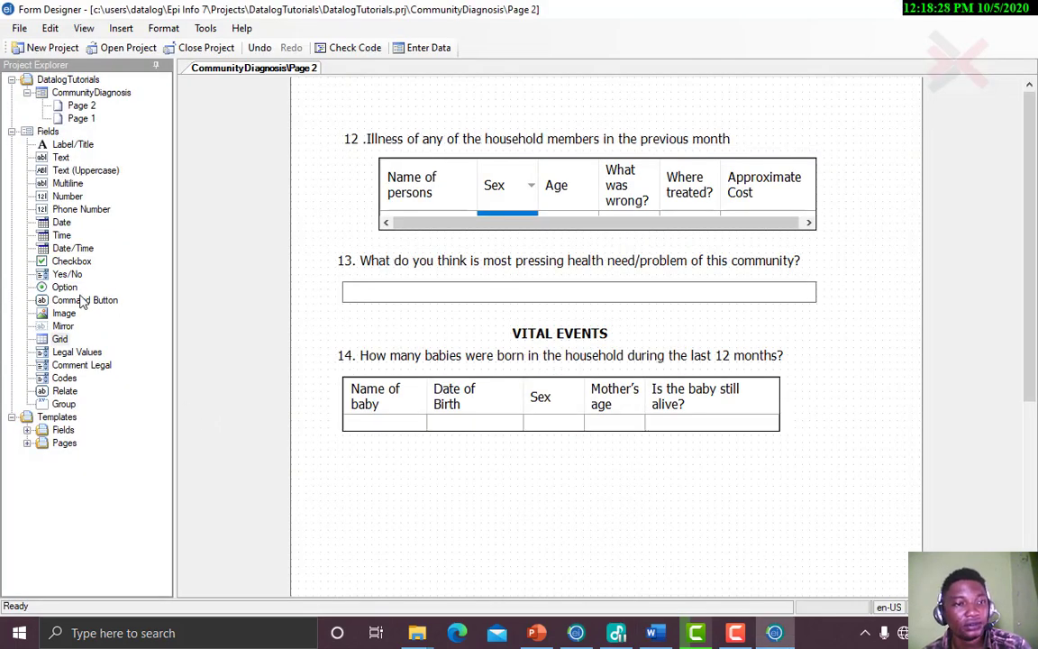
# Create a grid field below question 14's grid, using the copied question 15 text as its prompt and generating the field name from it
pyautogui.click(60, 339)
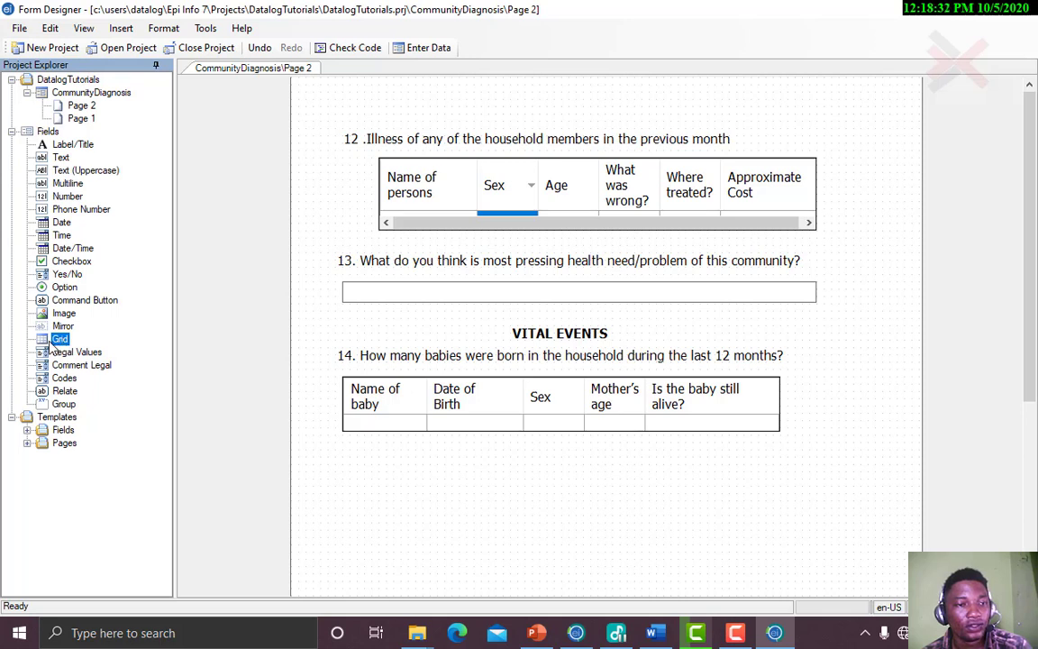
pyautogui.moveTo(49, 347); pyautogui.dragTo(370, 499)
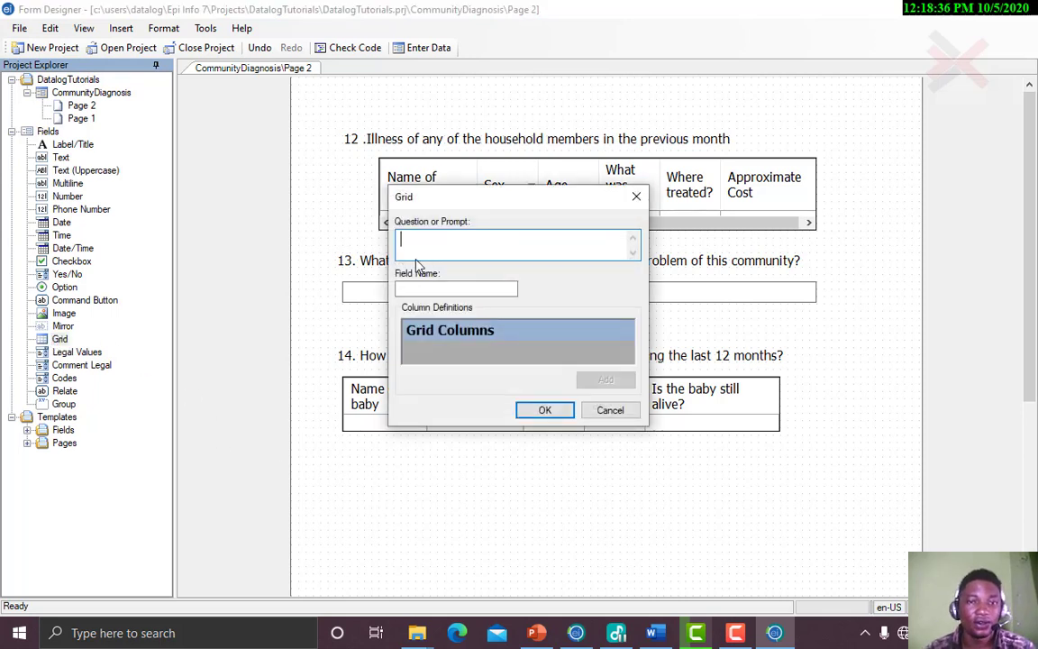
pyautogui.hotkey('ctrl', 'v')
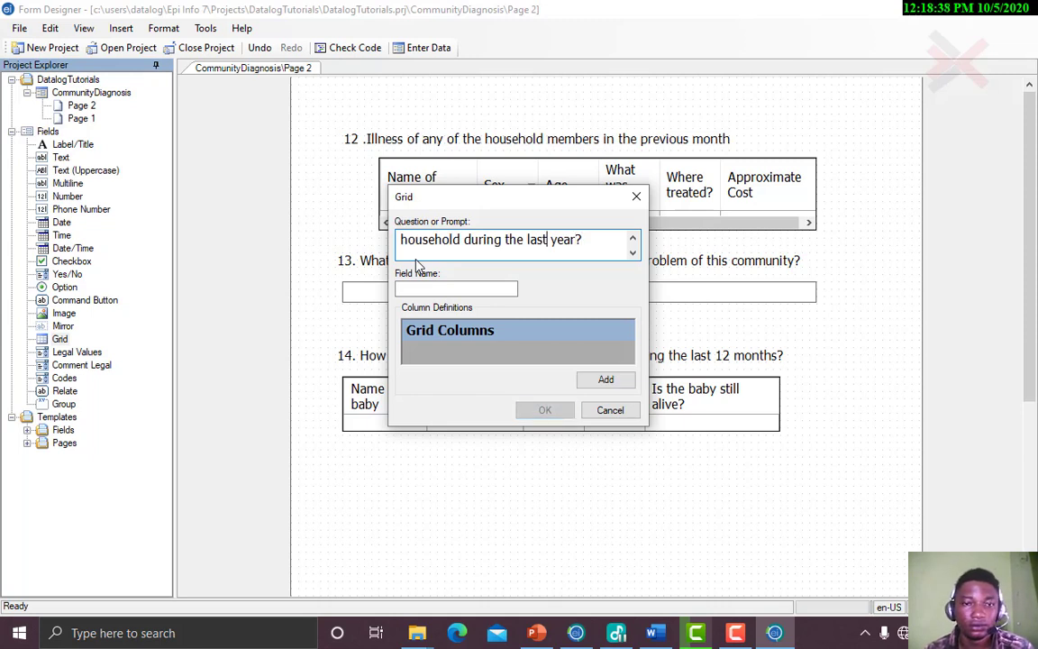
pyautogui.press('Left')
pyautogui.press('Left')
pyautogui.press('Left')
pyautogui.press('Left')
pyautogui.press('Left')
pyautogui.press('Left')
pyautogui.press('Left')
pyautogui.press('Left')
pyautogui.press('Left')
pyautogui.press('Left')
pyautogui.press('Left')
pyautogui.press('Left')
pyautogui.press('Left')
pyautogui.press('Left')
pyautogui.press('Left')
pyautogui.press('Left')
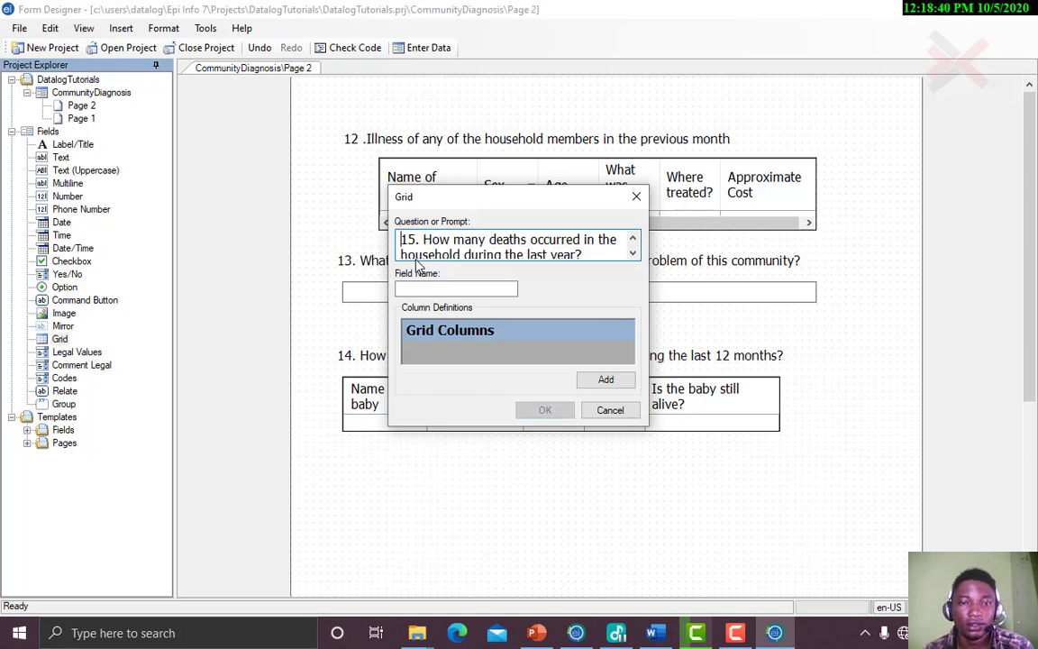
pyautogui.click(494, 290)
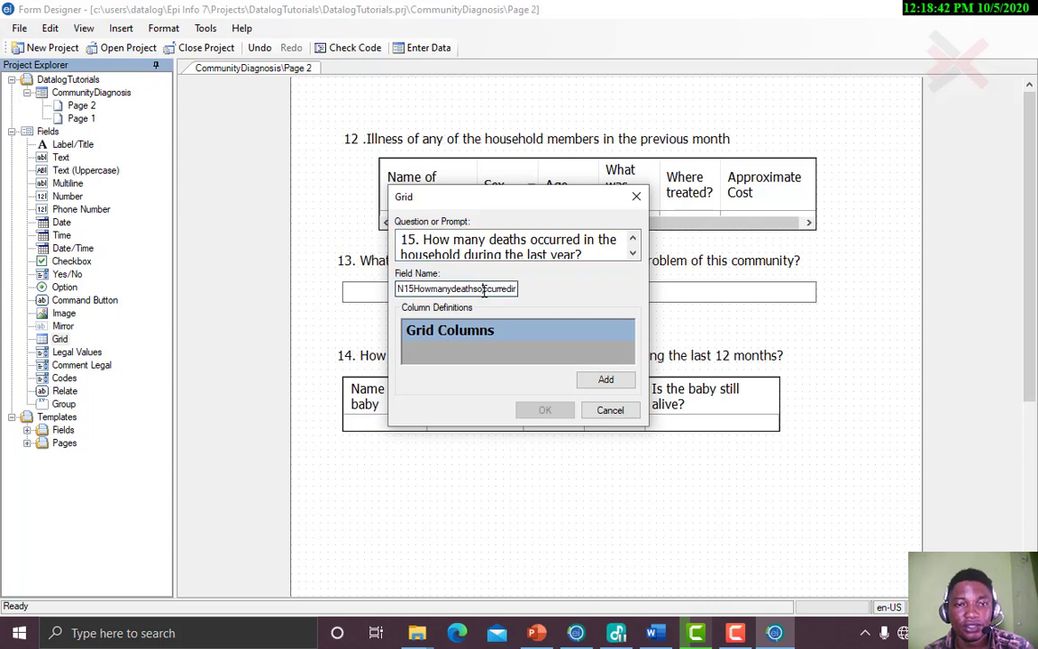
# Start defining question 15's grid columns, copying the "Name of persons" header from Word as the first column's header in Form Designer
pyautogui.click(605, 381)
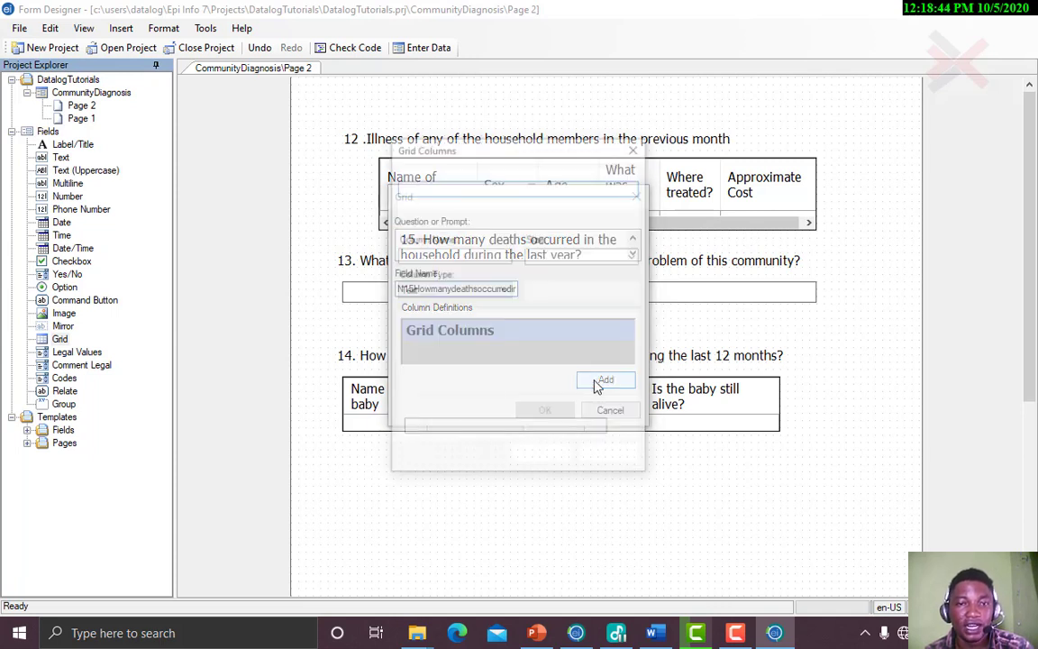
pyautogui.click(653, 633)
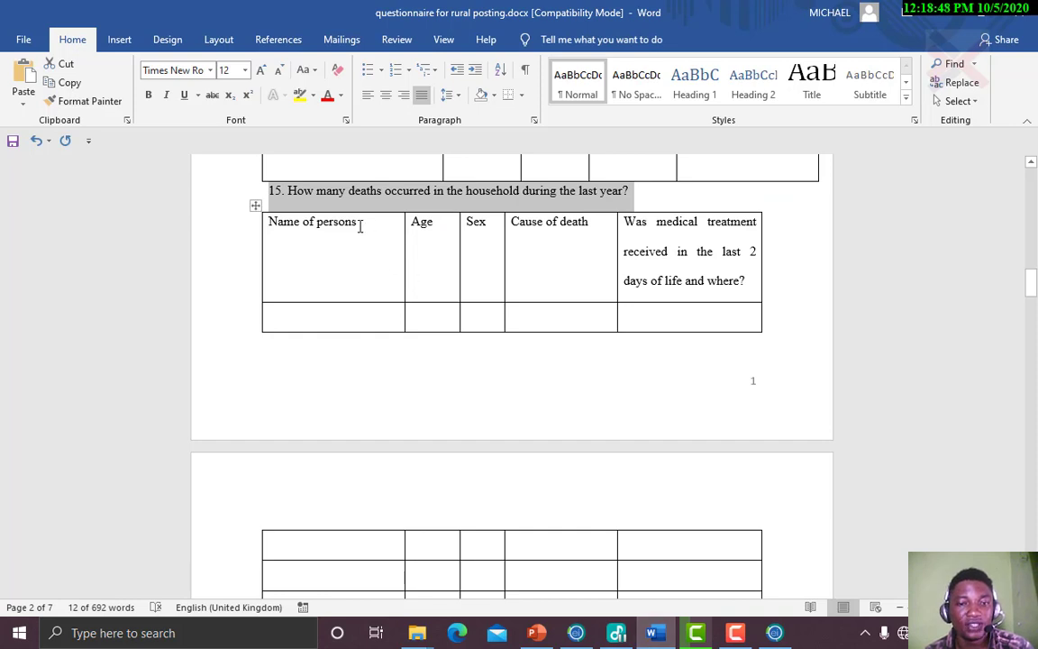
pyautogui.tripleClick(320, 228)
pyautogui.hotkey('ctrl', 'c')
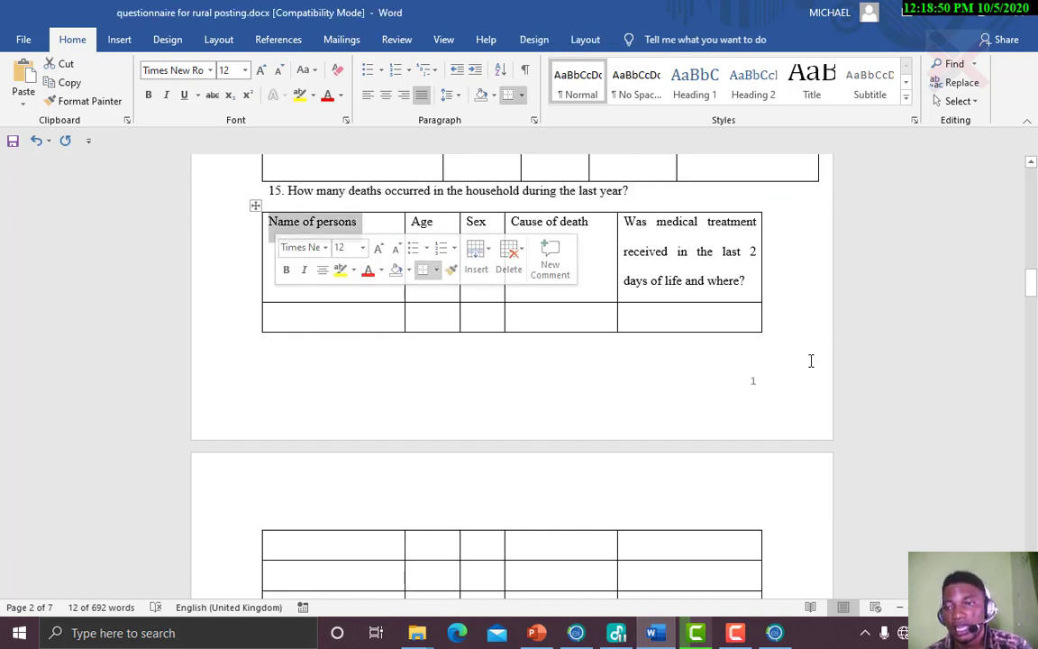
pyautogui.moveTo(1032, 290); pyautogui.dragTo(1033, 288)
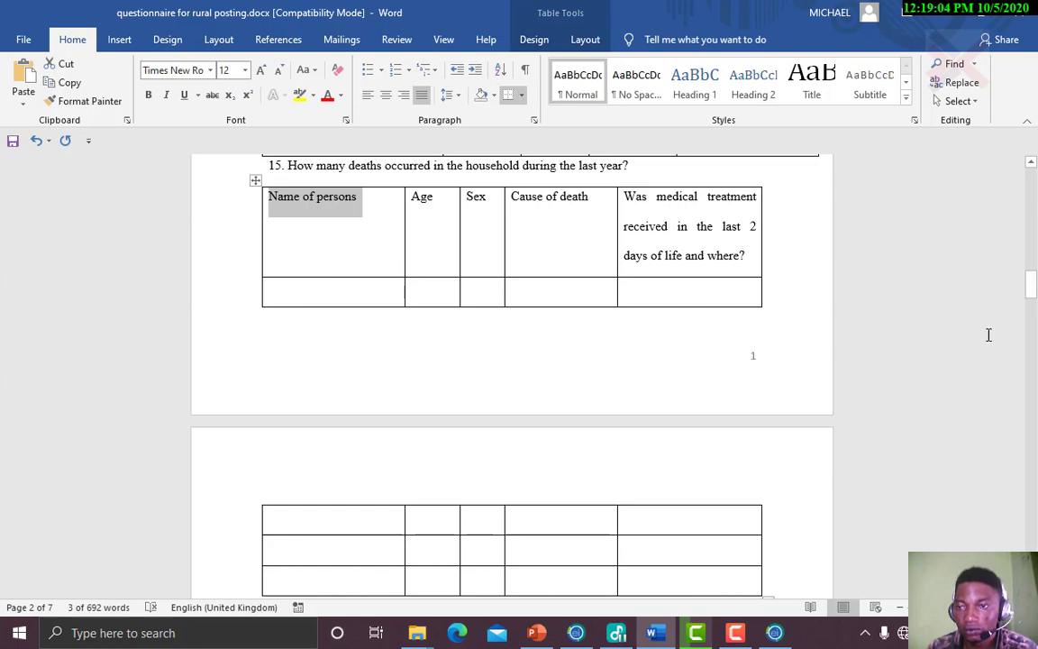
pyautogui.moveTo(1030, 289)
pyautogui.mouseDown()
pyautogui.moveTo(1032, 314)
pyautogui.moveTo(1029, 290)
pyautogui.mouseUp()
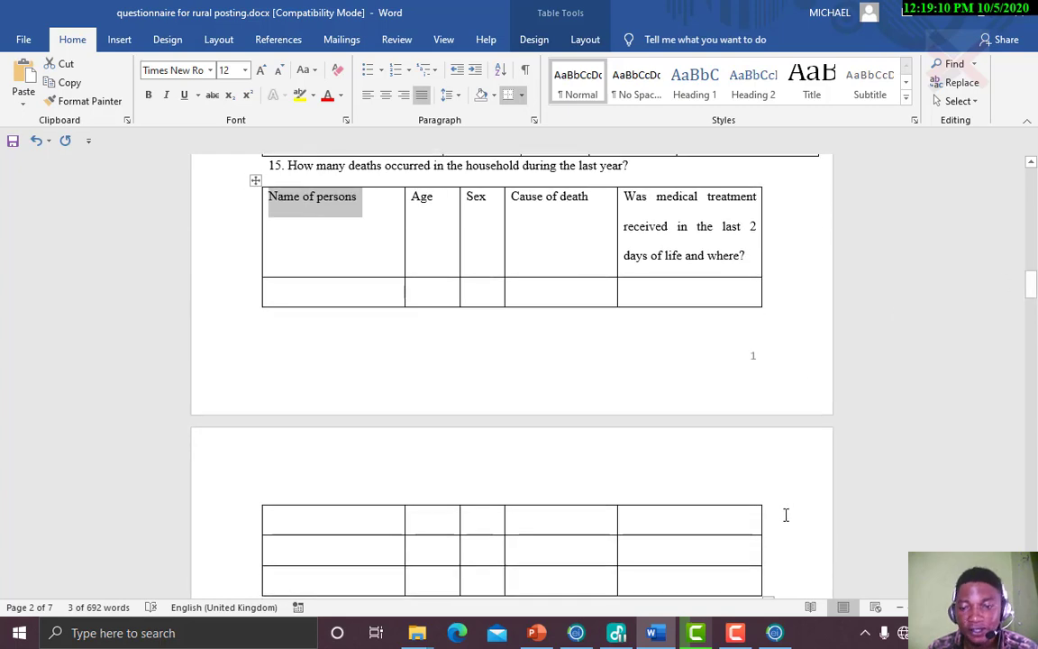
pyautogui.click(773, 634)
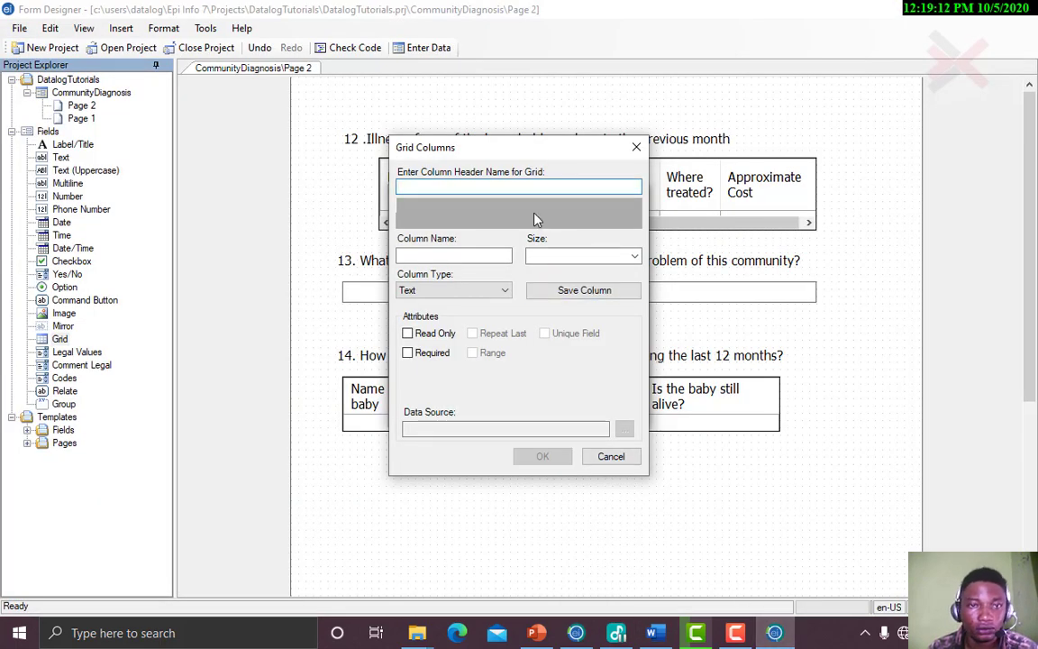
pyautogui.hotkey('ctrl', 'v')
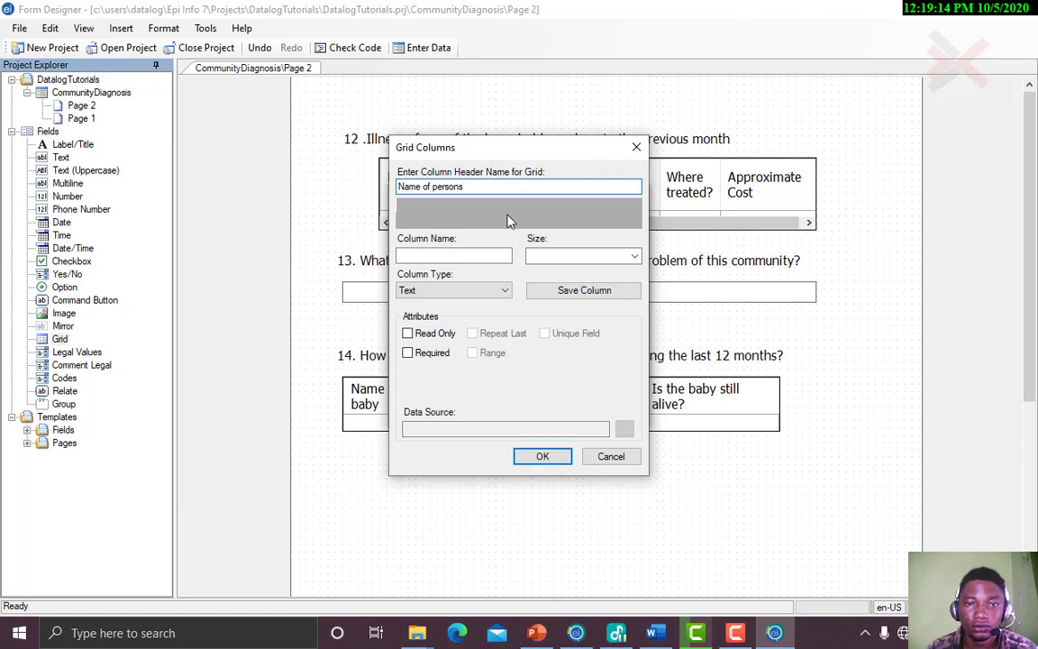
# Save the Name of persons column with the name Nameofpersons, size 5 and type Text
pyautogui.click(488, 256)
pyautogui.click(552, 258)
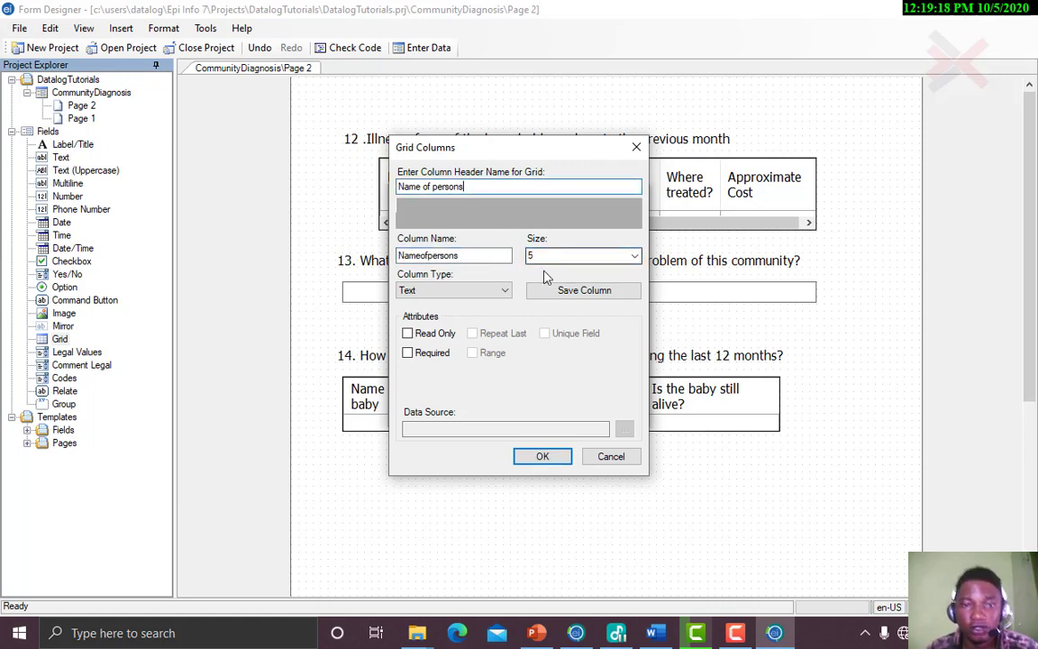
pyautogui.click(494, 289)
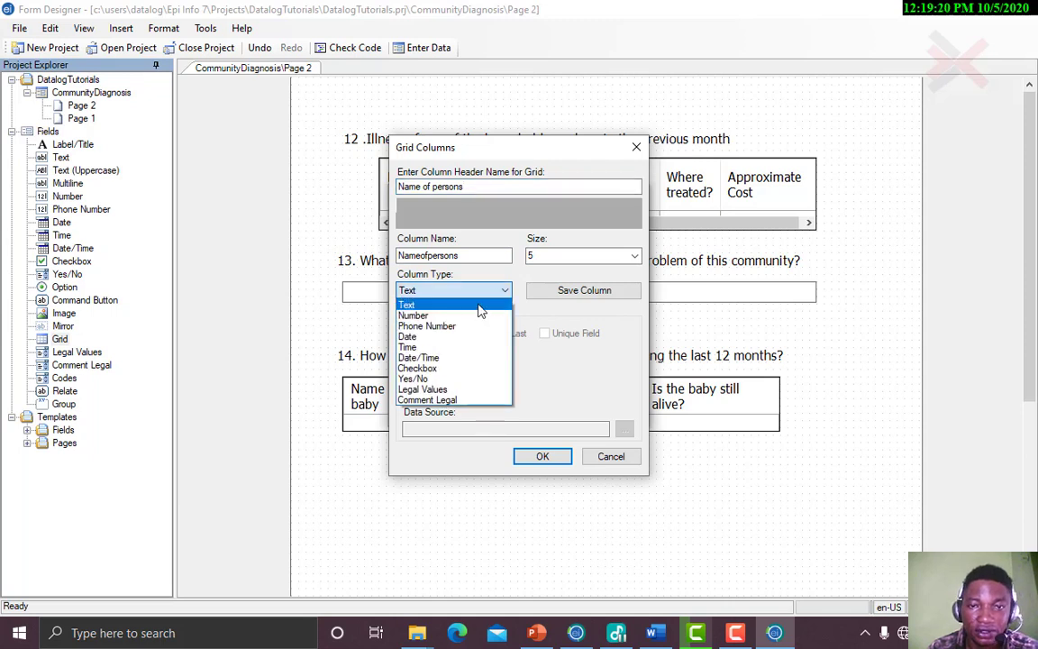
pyautogui.click(481, 306)
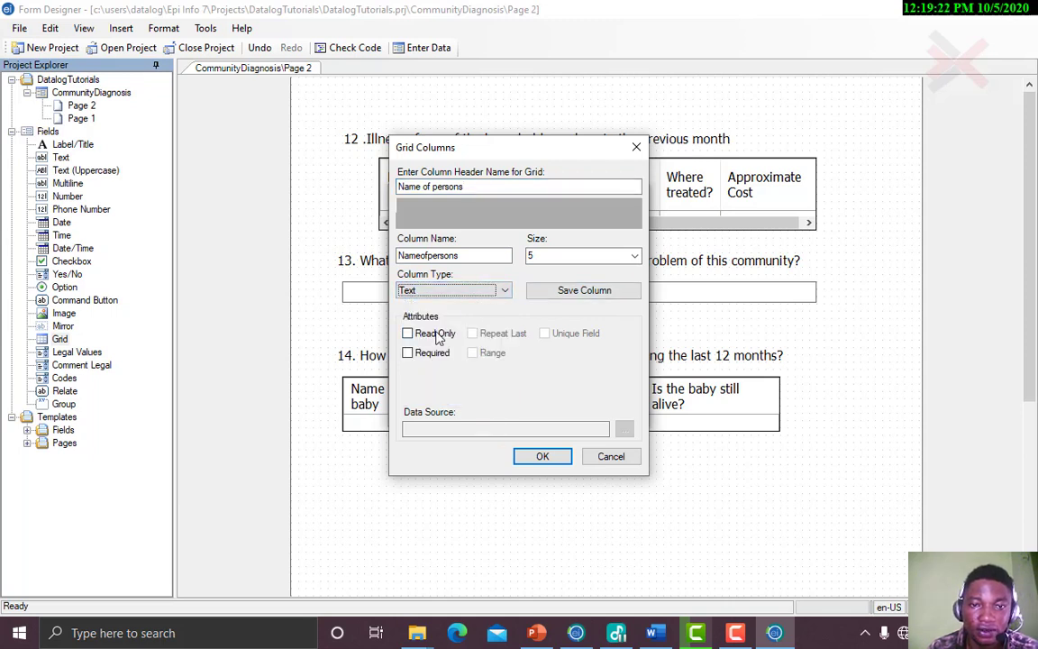
pyautogui.click(554, 292)
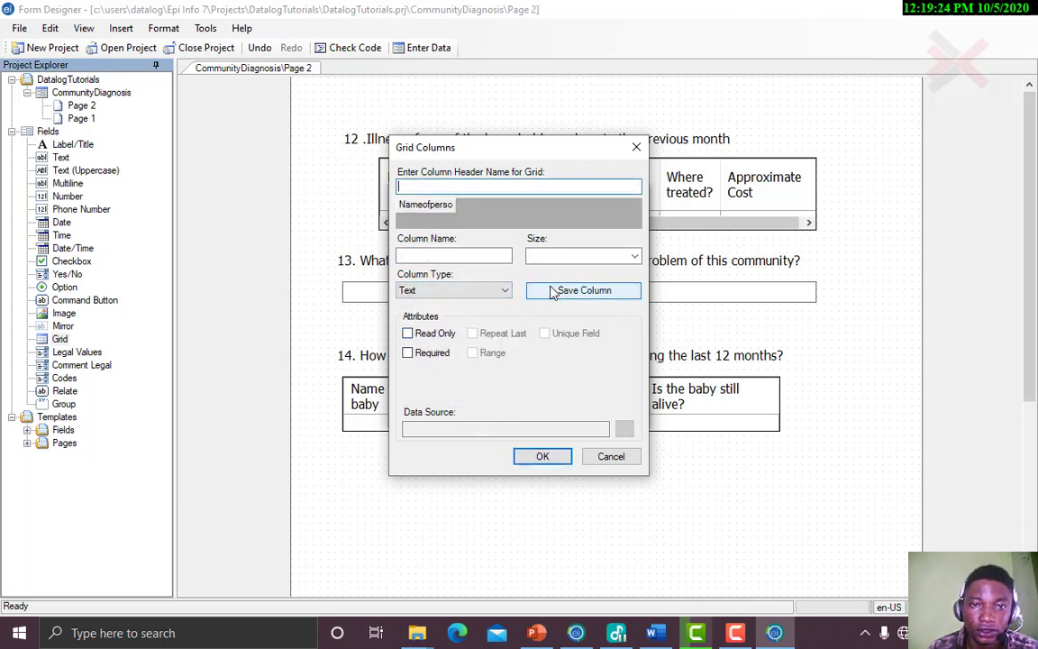
# Copy the "Age" header from question 15's table in Word and use it as the next grid column's header in Form Designer
pyautogui.click(657, 634)
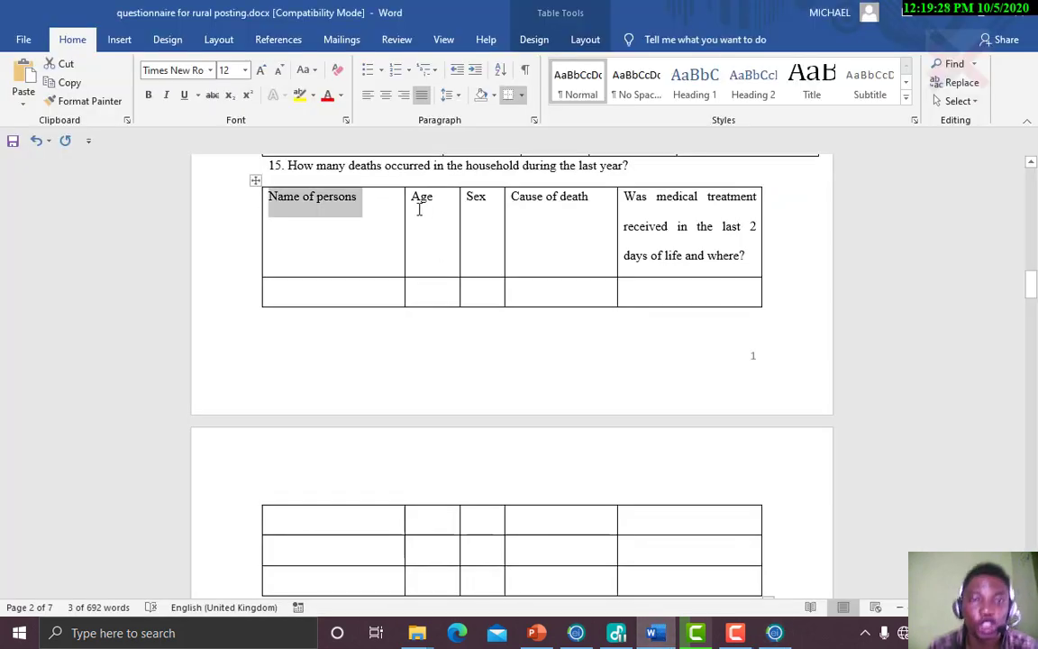
pyautogui.moveTo(412, 203); pyautogui.dragTo(435, 199)
pyautogui.hotkey('ctrl', 'c')
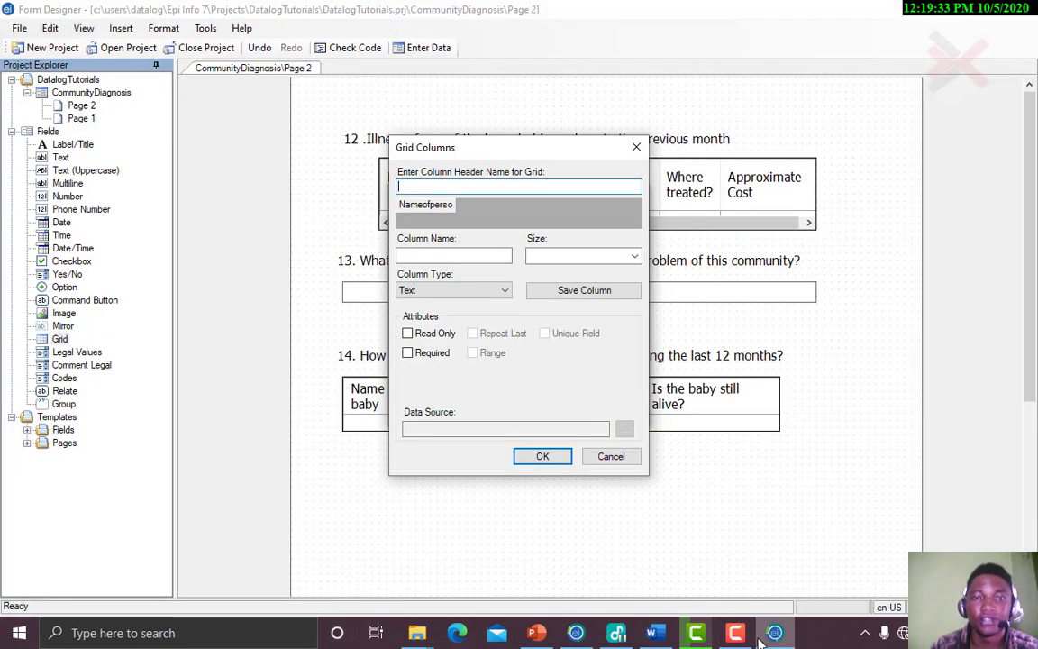
pyautogui.click(774, 634)
pyautogui.hotkey('ctrl', 'v')
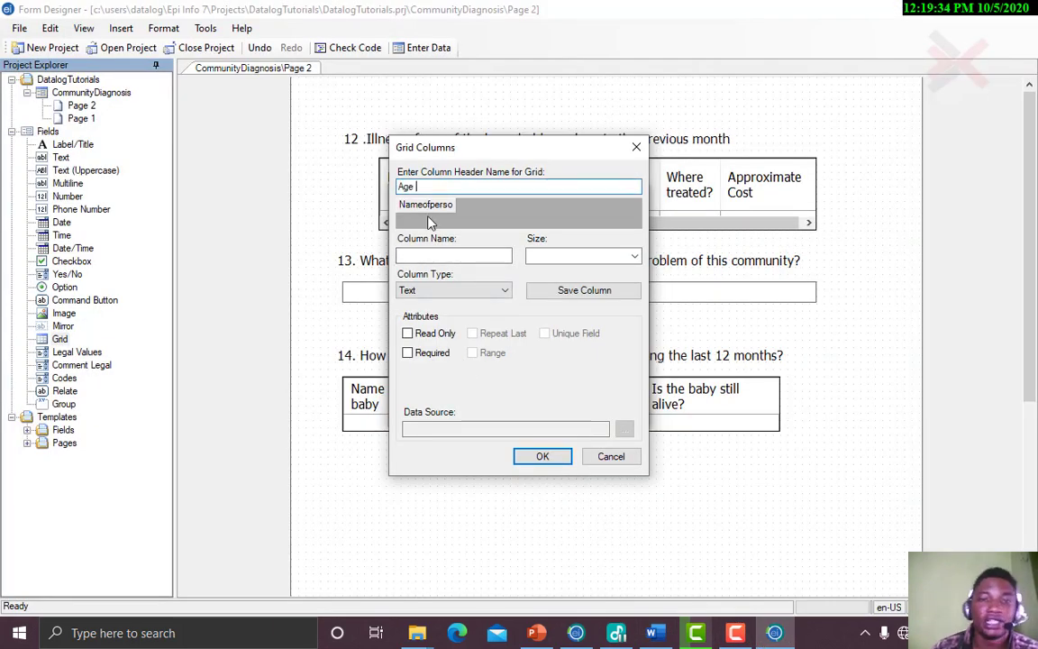
# Save the Age column with the name Age, type Number and pattern None
pyautogui.click(433, 255)
pyautogui.click(538, 257)
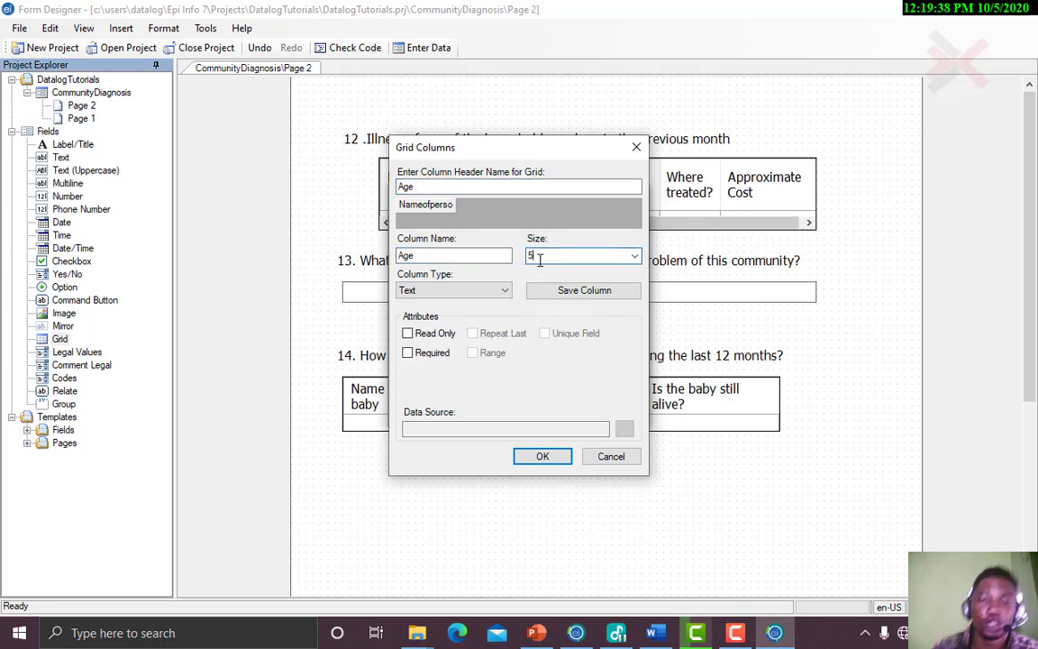
pyautogui.write('5')
pyautogui.click(500, 290)
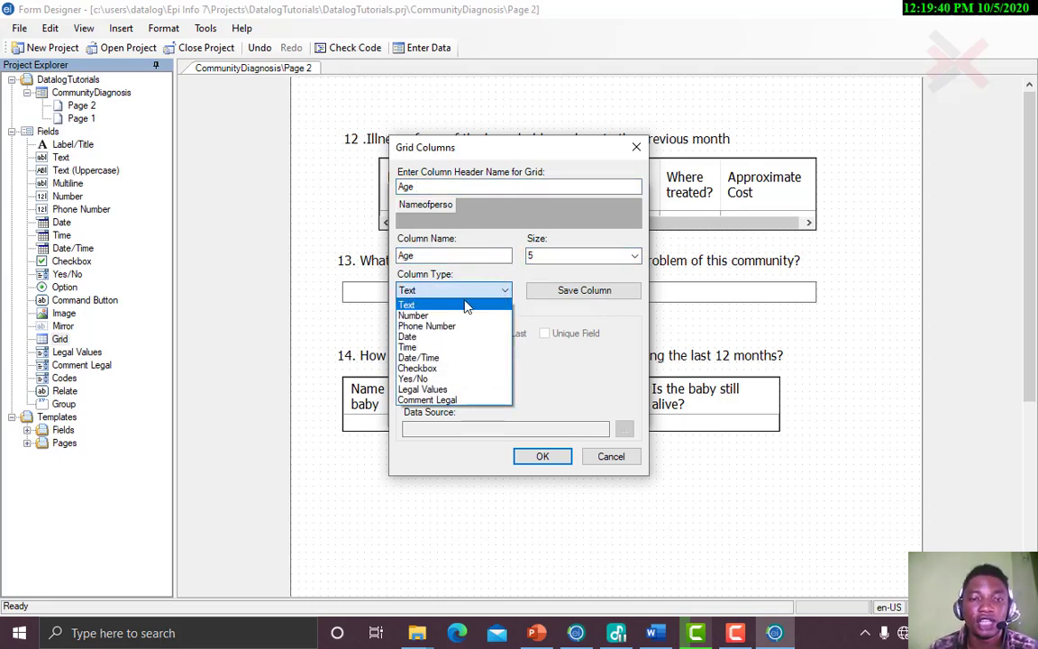
pyautogui.click(443, 316)
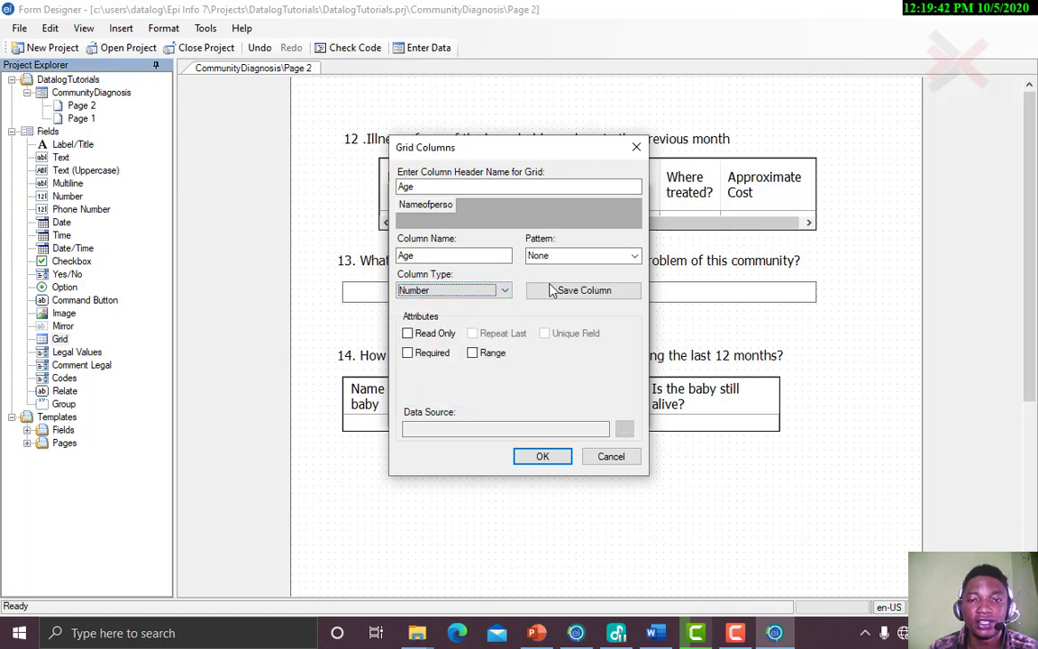
pyautogui.click(554, 290)
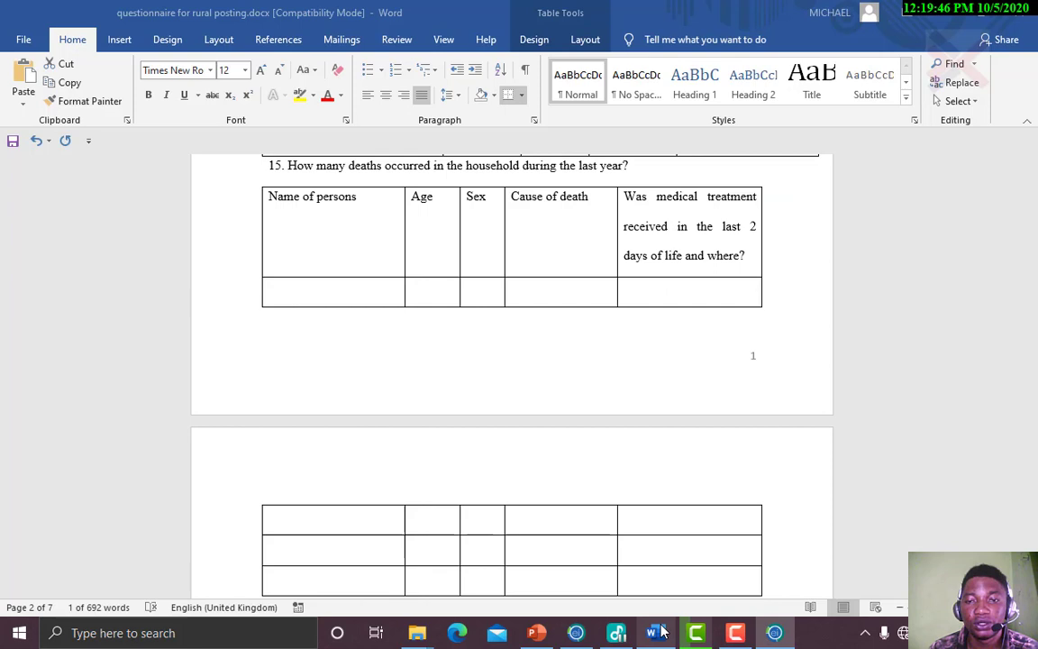
# Copy the "Sex" header from question 15's table in Word and use it as the next grid column's header in Form Designer, naming the column Sex
pyautogui.click(656, 633)
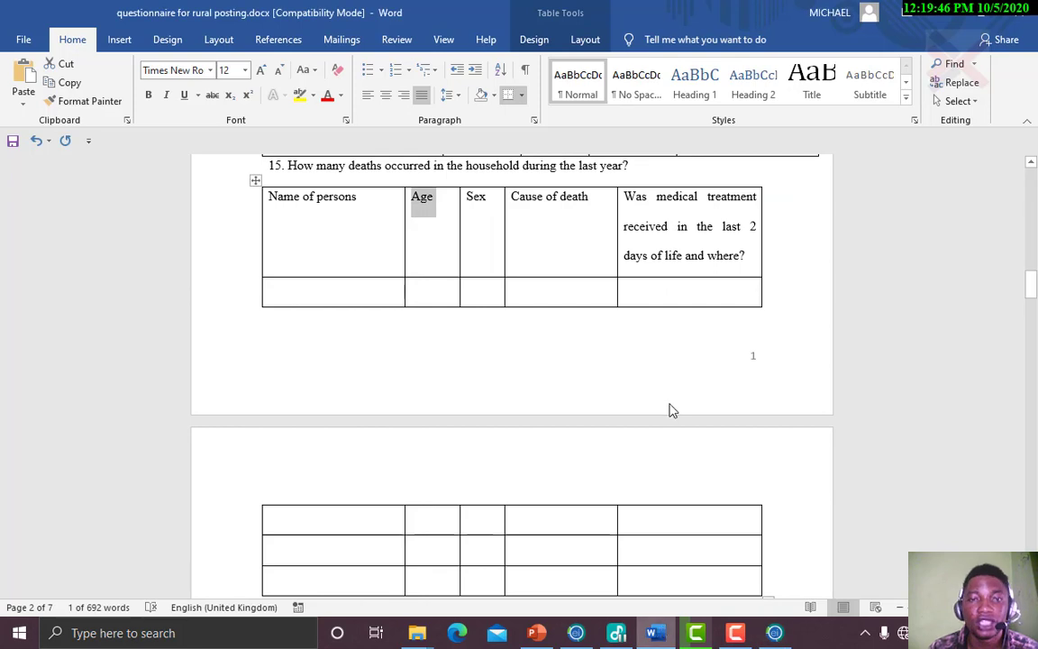
pyautogui.doubleClick(473, 198)
pyautogui.hotkey('ctrl', 'c')
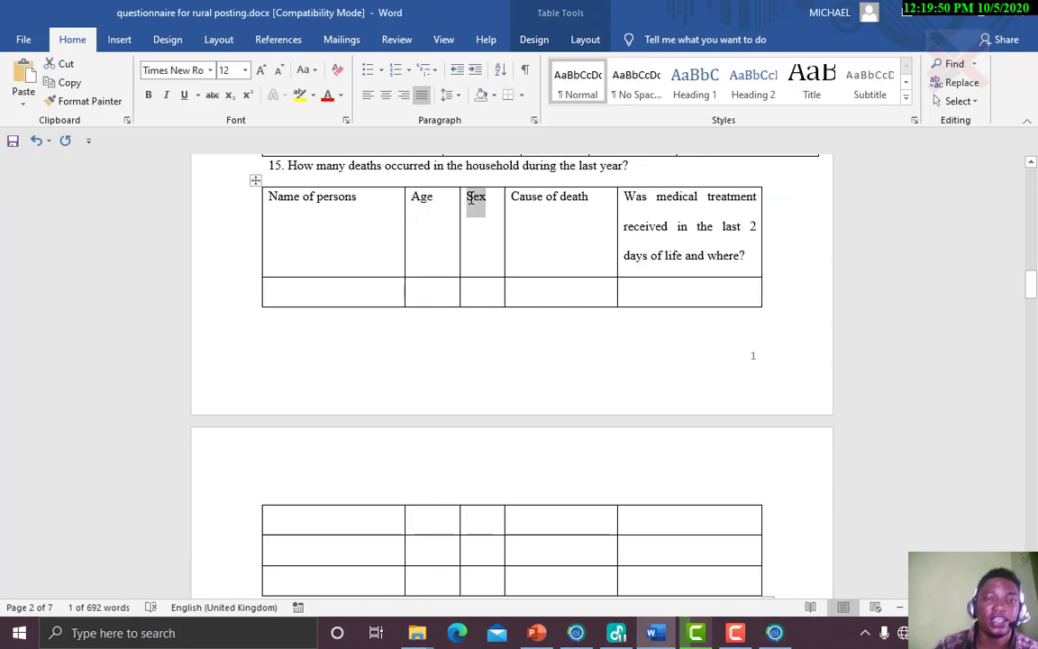
pyautogui.click(774, 633)
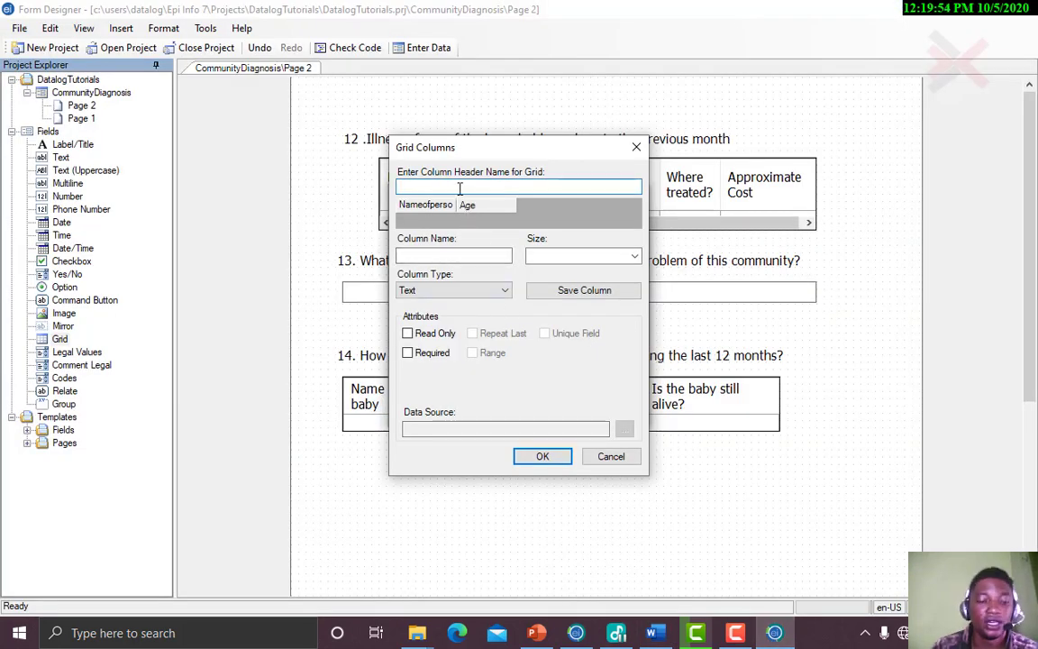
pyautogui.hotkey('ctrl', 'v')
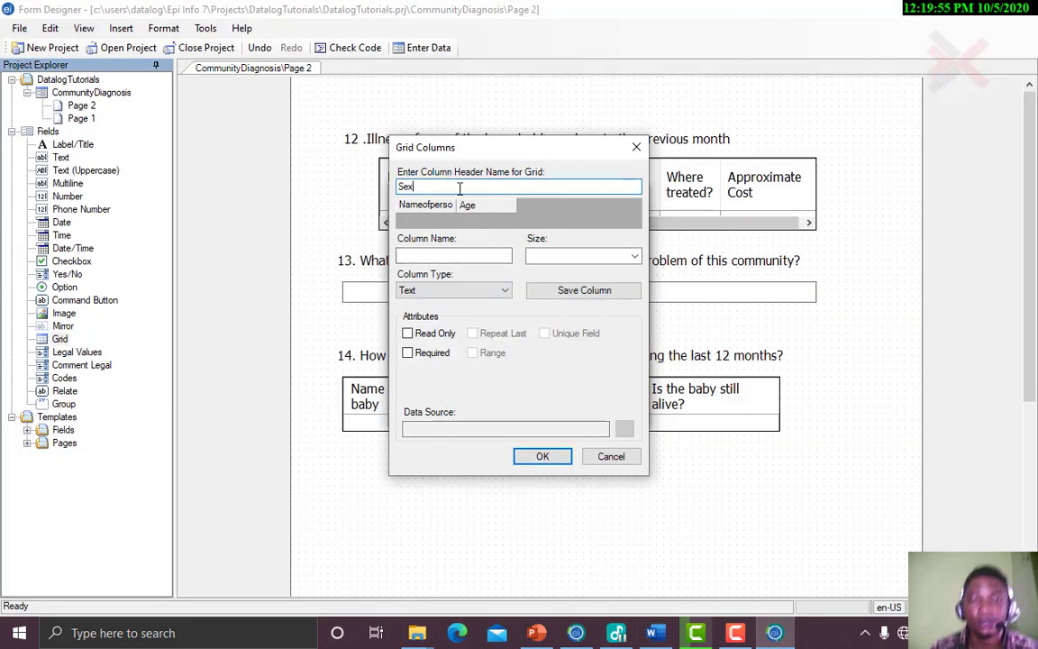
pyautogui.click(464, 253)
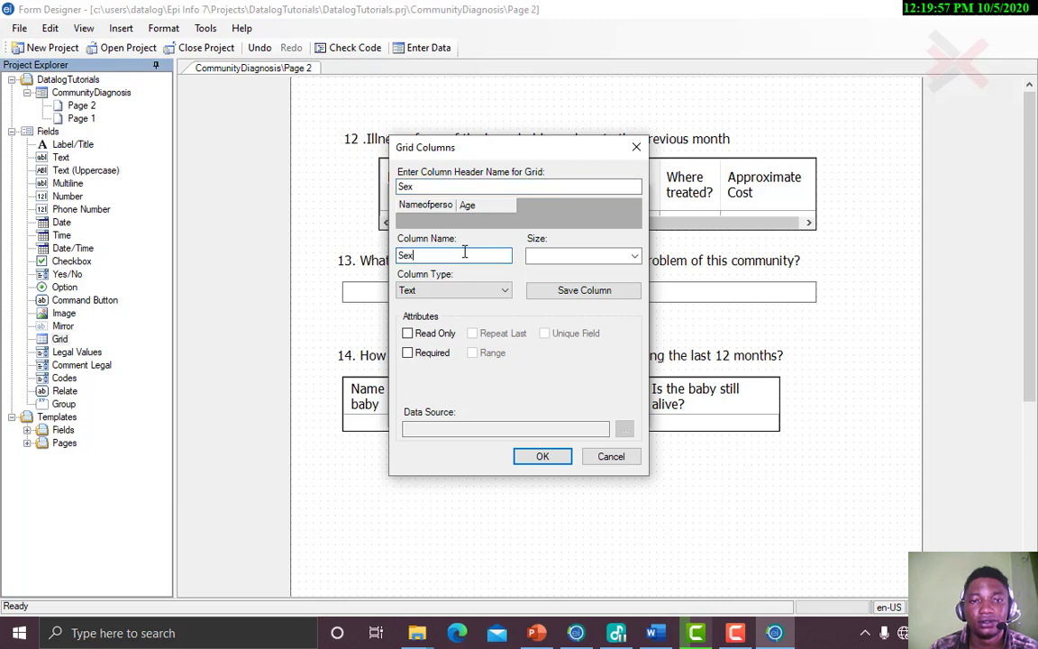
pyautogui.click(453, 185)
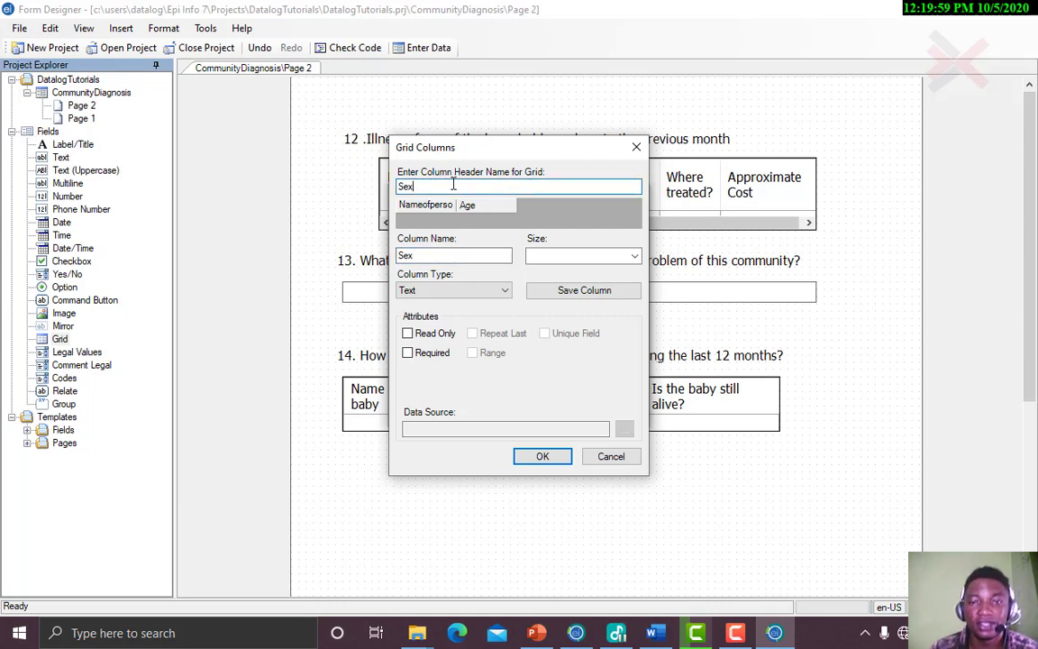
# Set the Sex column's type to Legal Values
pyautogui.click(595, 258)
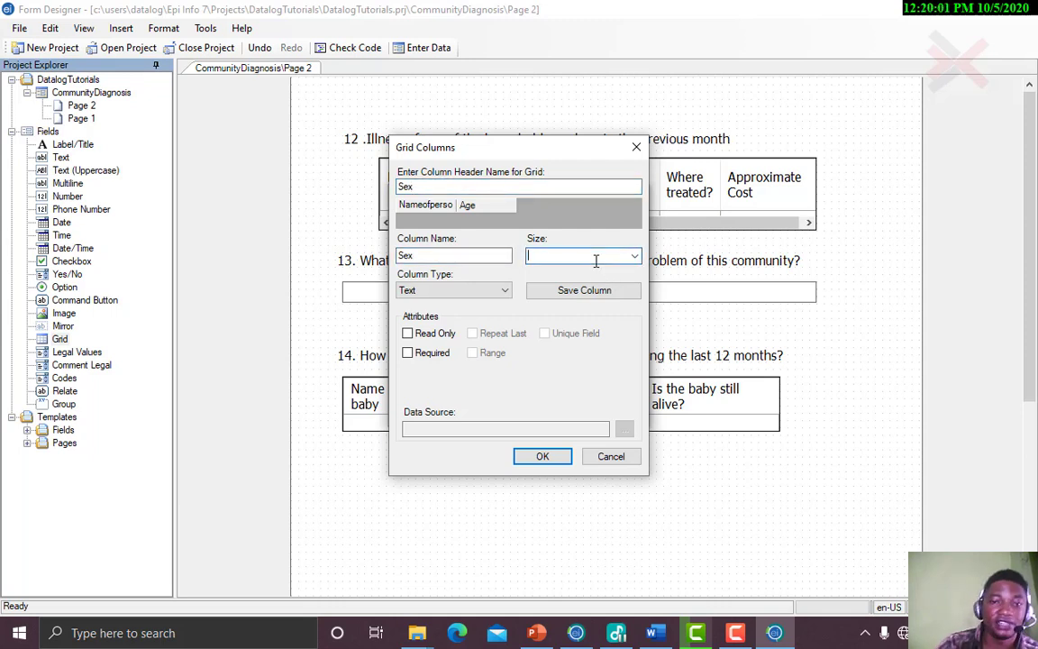
pyautogui.click(503, 290)
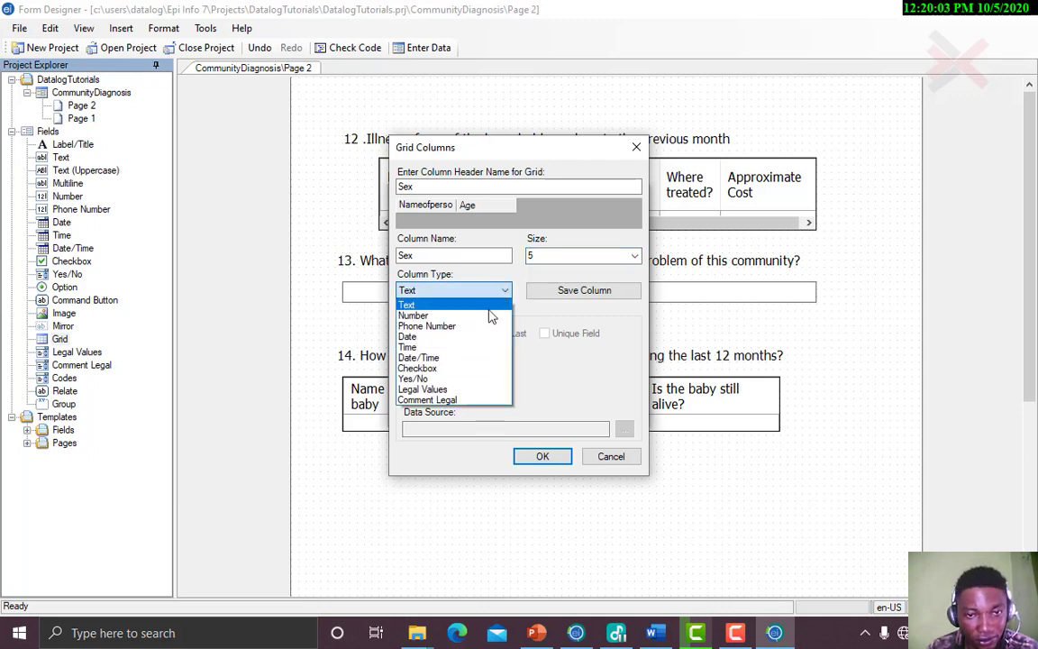
pyautogui.click(474, 400)
pyautogui.click(504, 291)
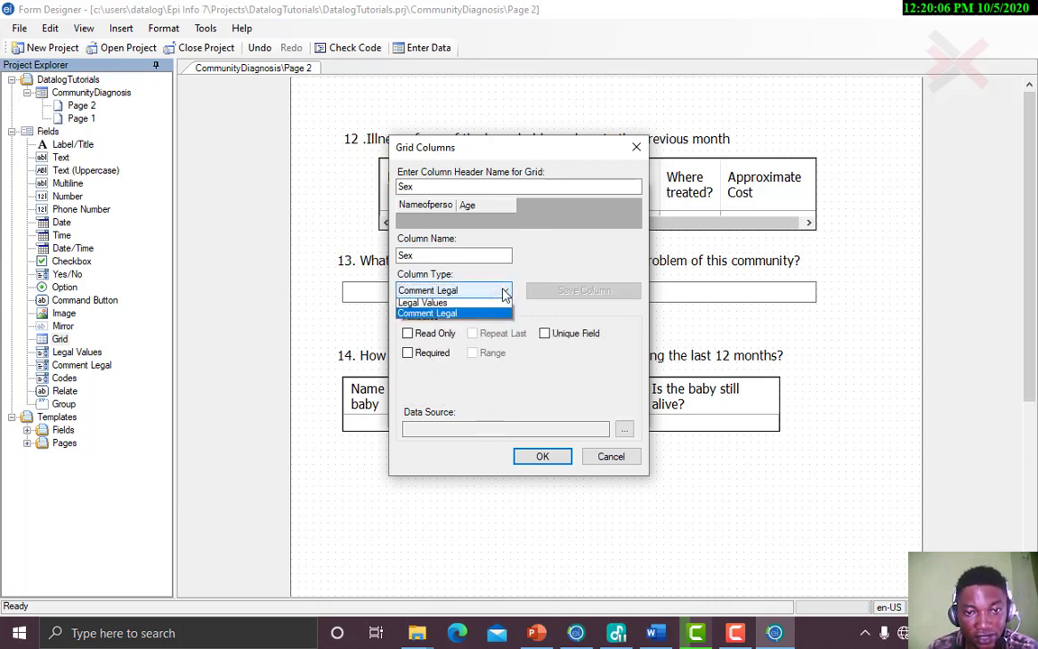
pyautogui.click(468, 393)
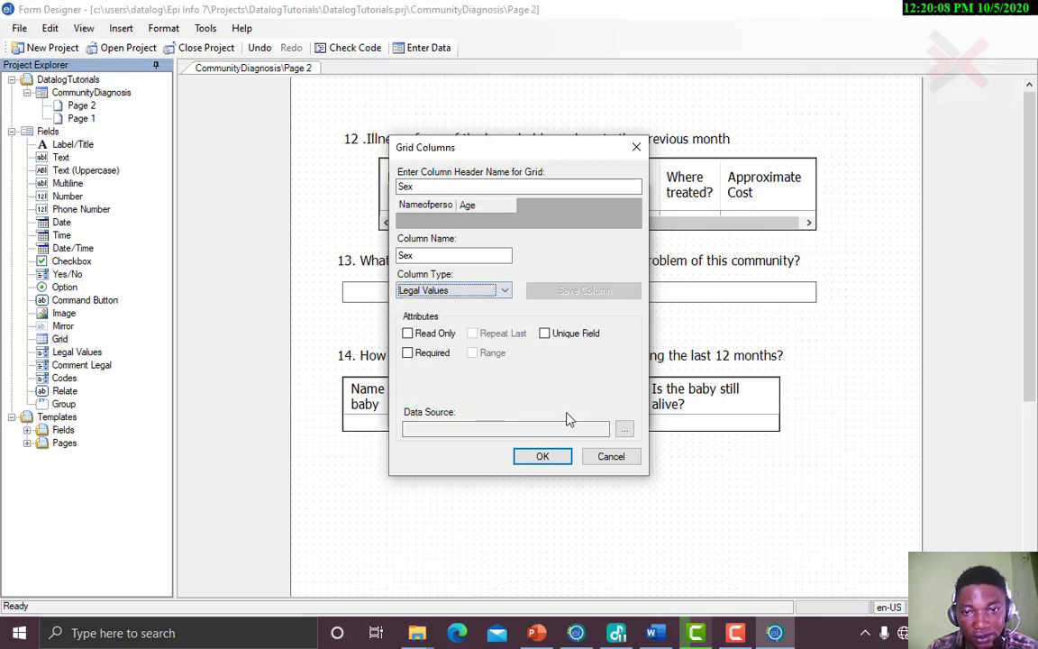
# Create the Sex column's data source from the sex field of the existing codesex1 table and save the column
pyautogui.click(623, 428)
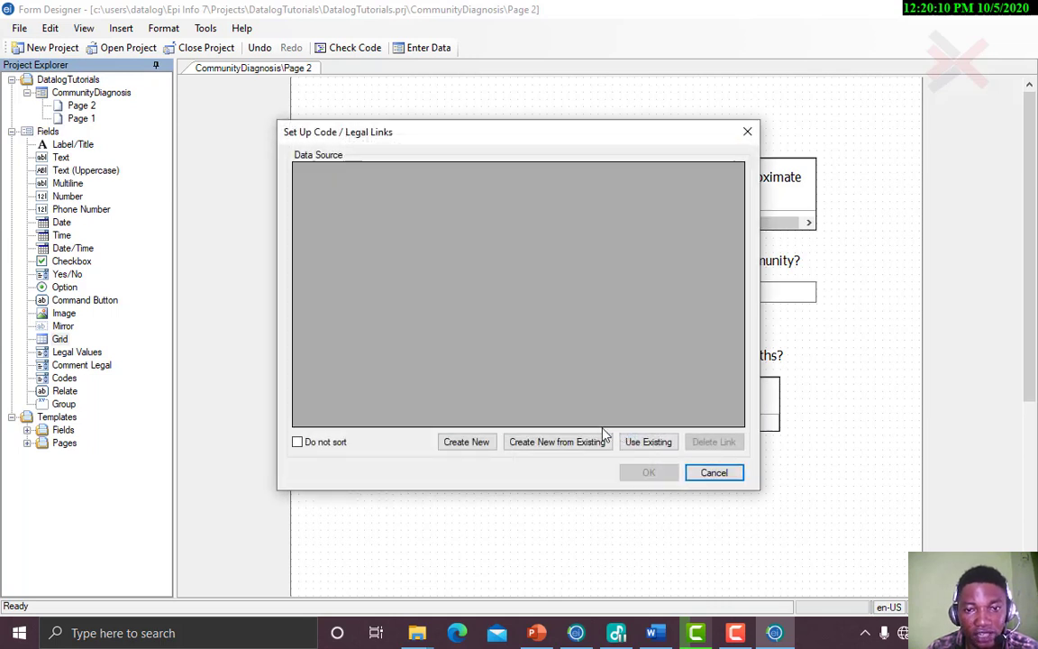
pyautogui.click(527, 443)
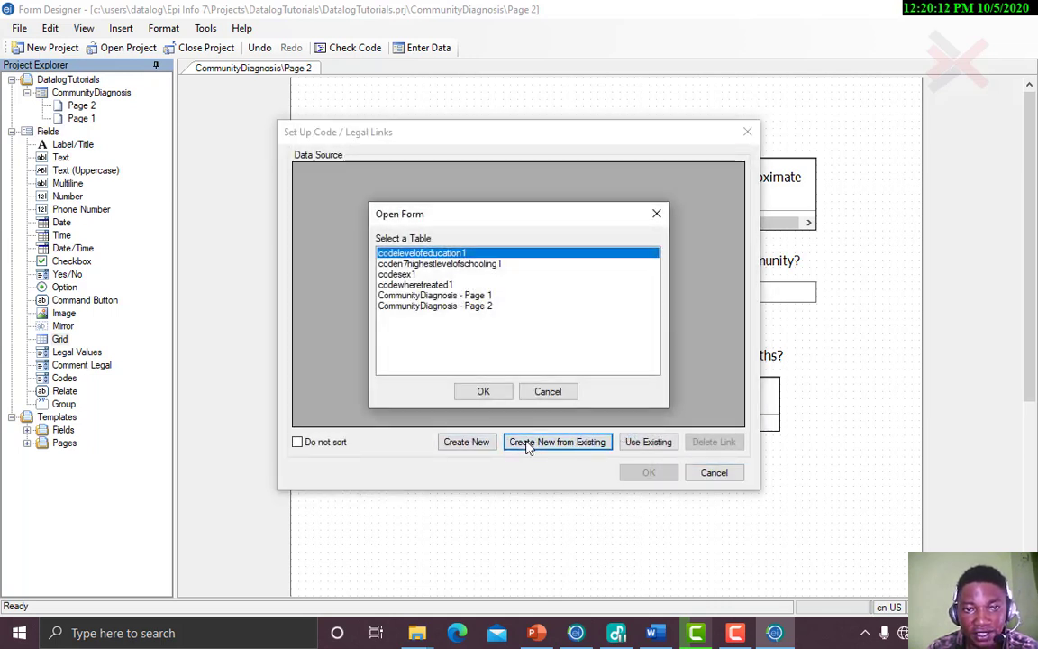
pyautogui.click(407, 274)
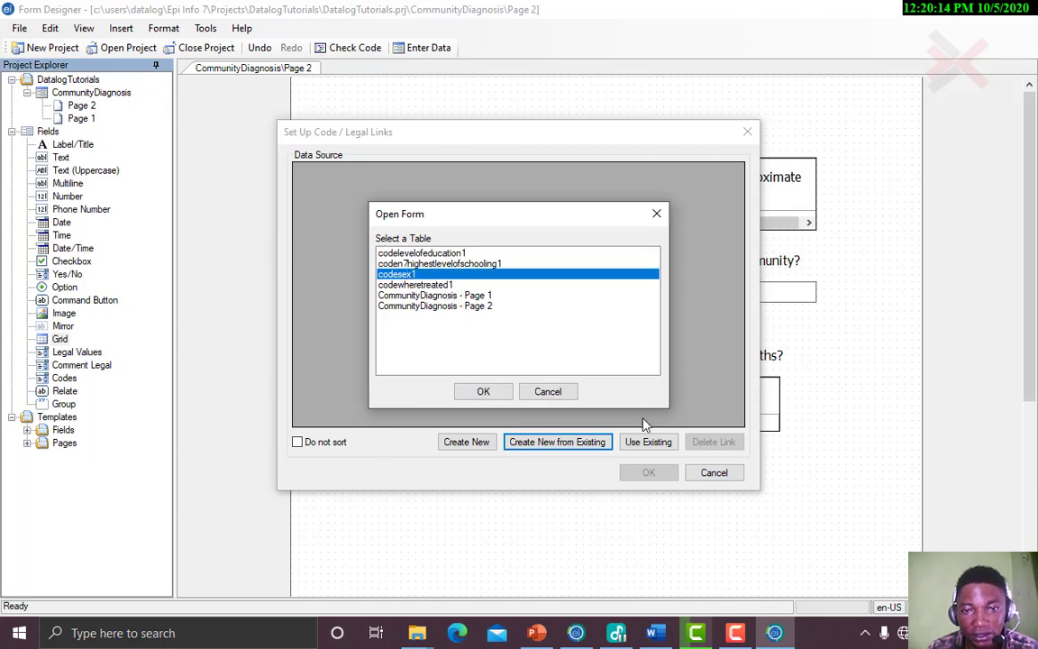
pyautogui.click(483, 391)
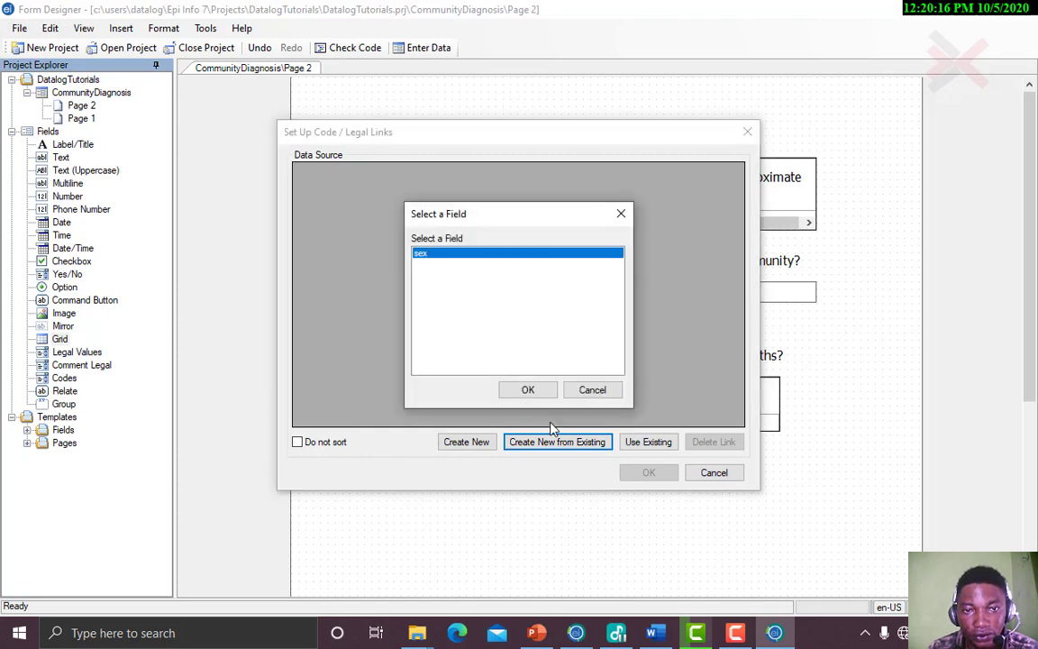
pyautogui.click(528, 391)
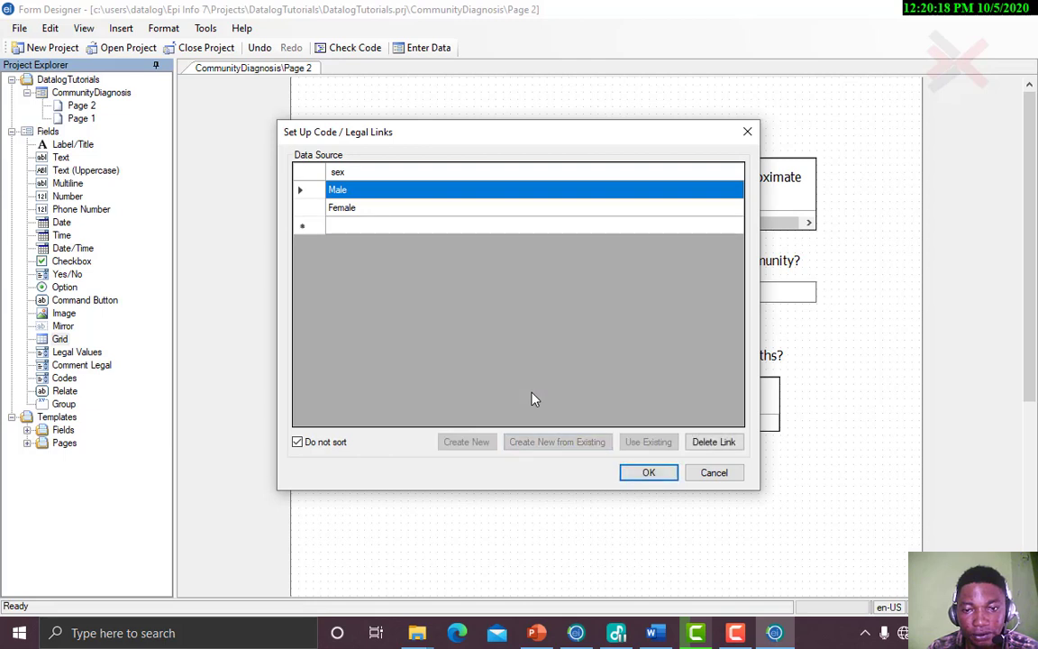
pyautogui.click(649, 474)
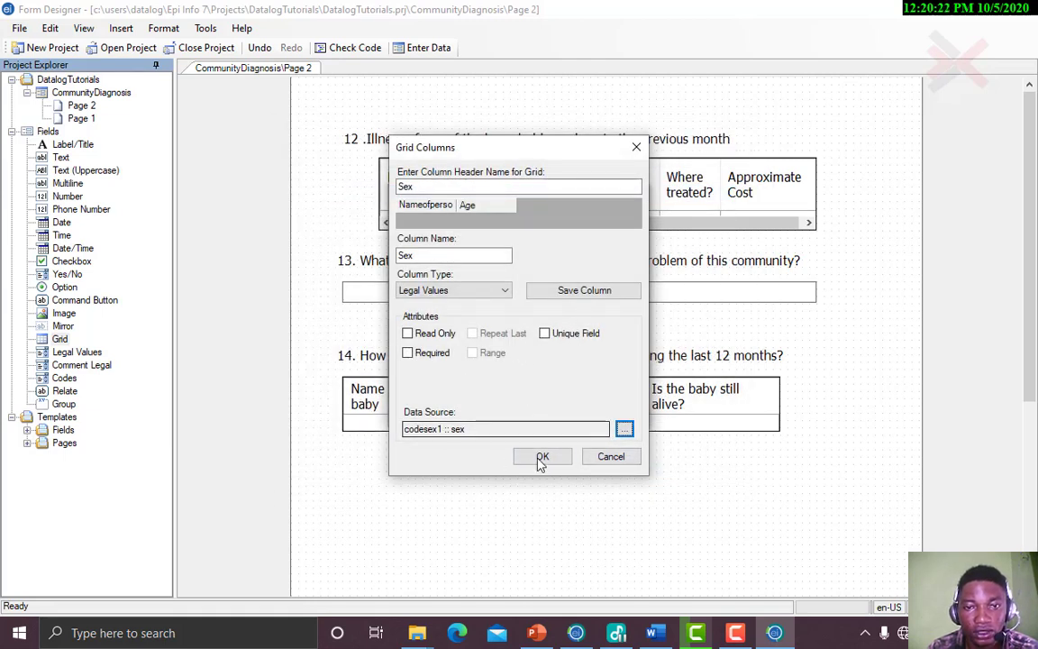
pyautogui.click(556, 294)
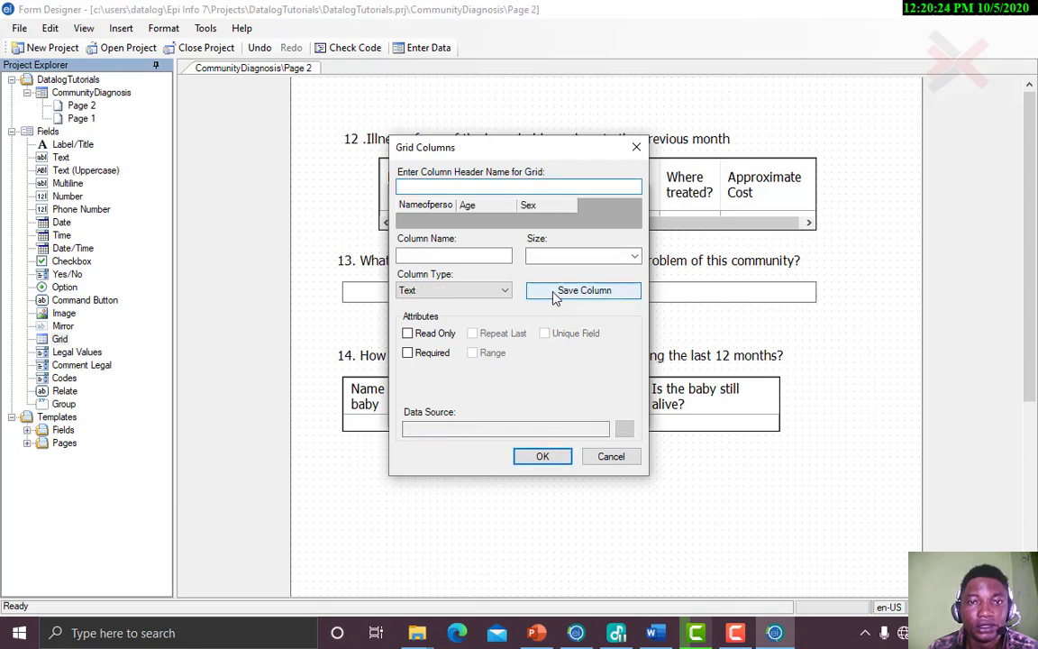
# Copy the "Cause of death" header from question 15's table in Word and use it as the next grid column's header in Form Designer
pyautogui.moveTo(773, 633)
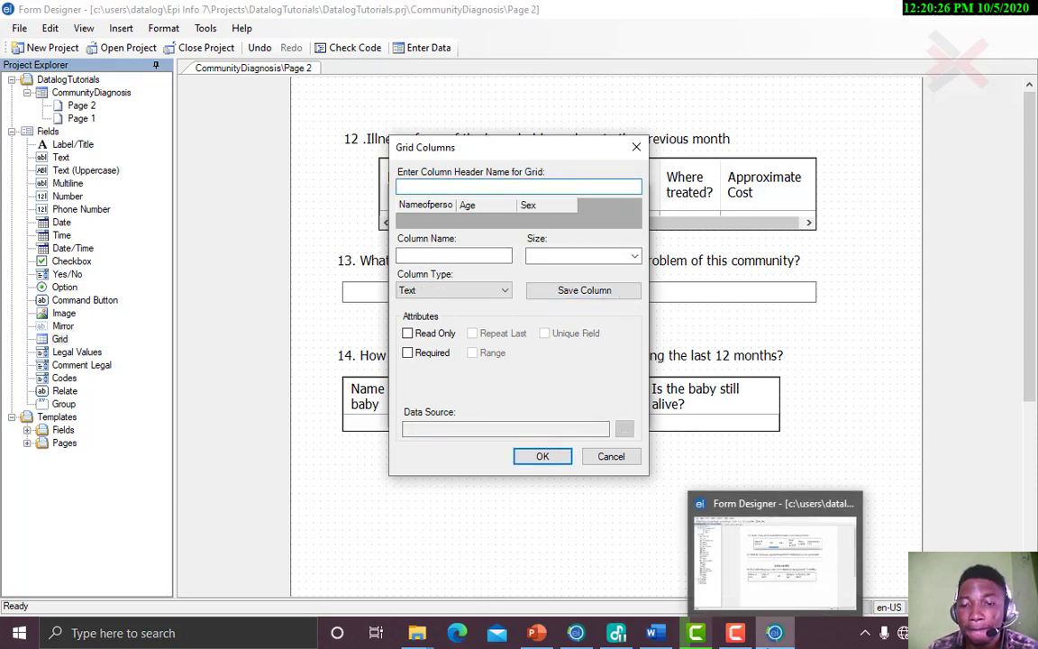
pyautogui.click(663, 562)
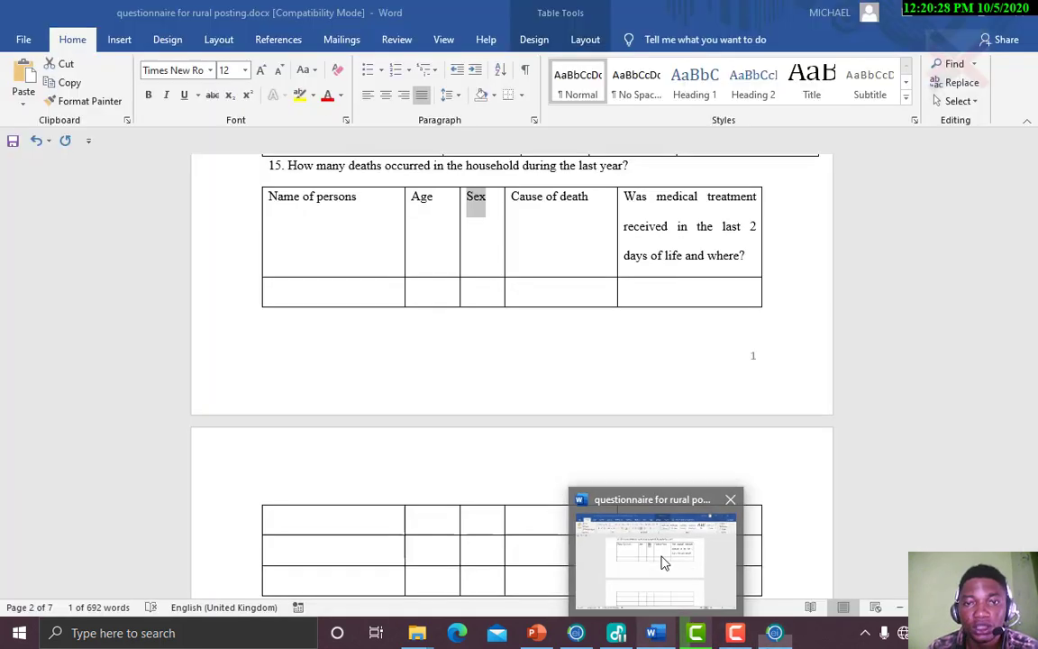
pyautogui.moveTo(596, 204); pyautogui.dragTo(520, 197)
pyautogui.hotkey('ctrl', 'c')
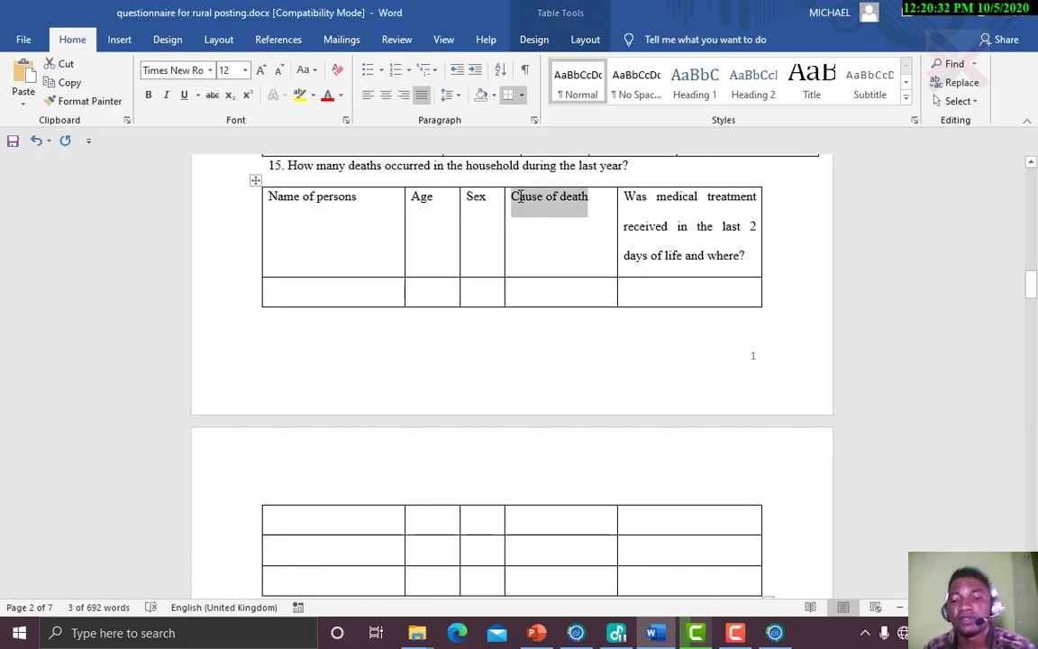
pyautogui.click(774, 633)
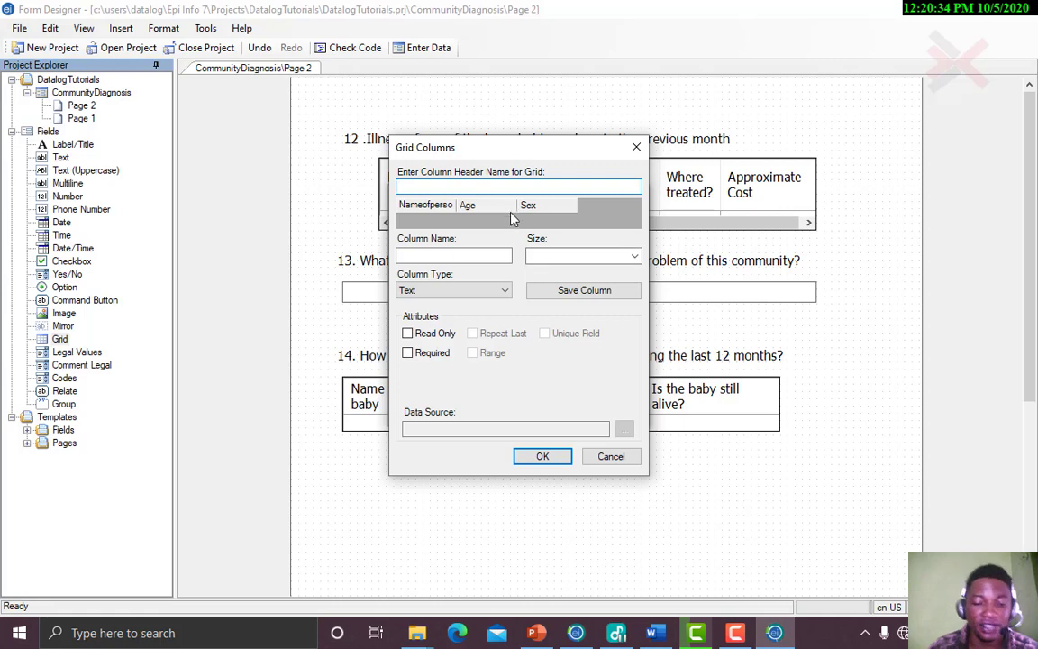
pyautogui.hotkey('ctrl', 'v')
# Save the Cause of death column with the name Causeofdeath, size 5 and type Text
pyautogui.click(477, 255)
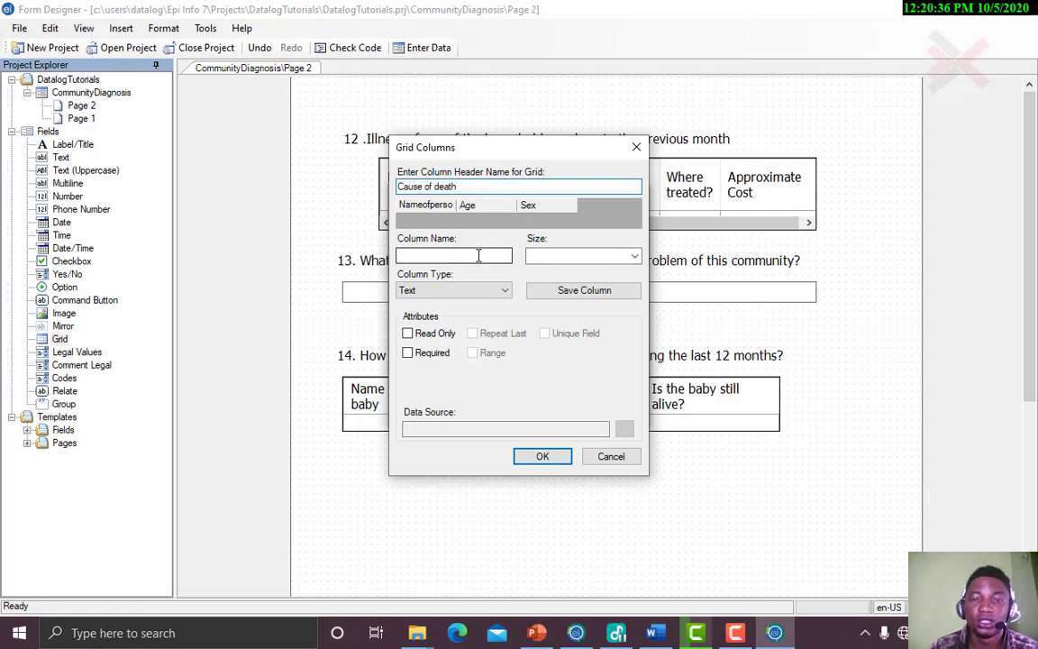
pyautogui.click(550, 256)
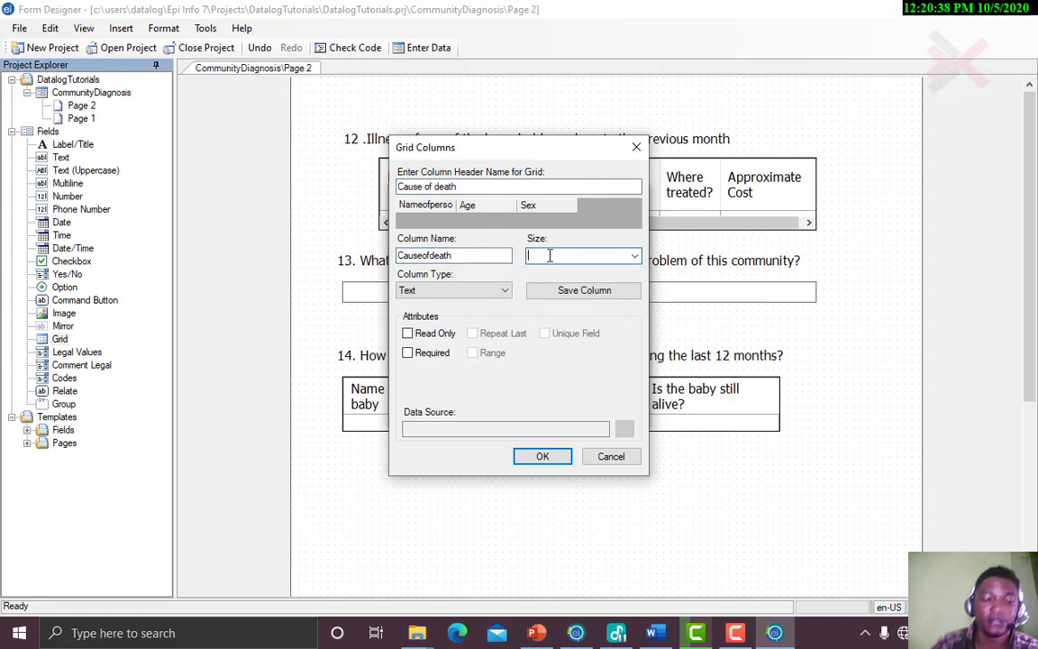
pyautogui.write('5')
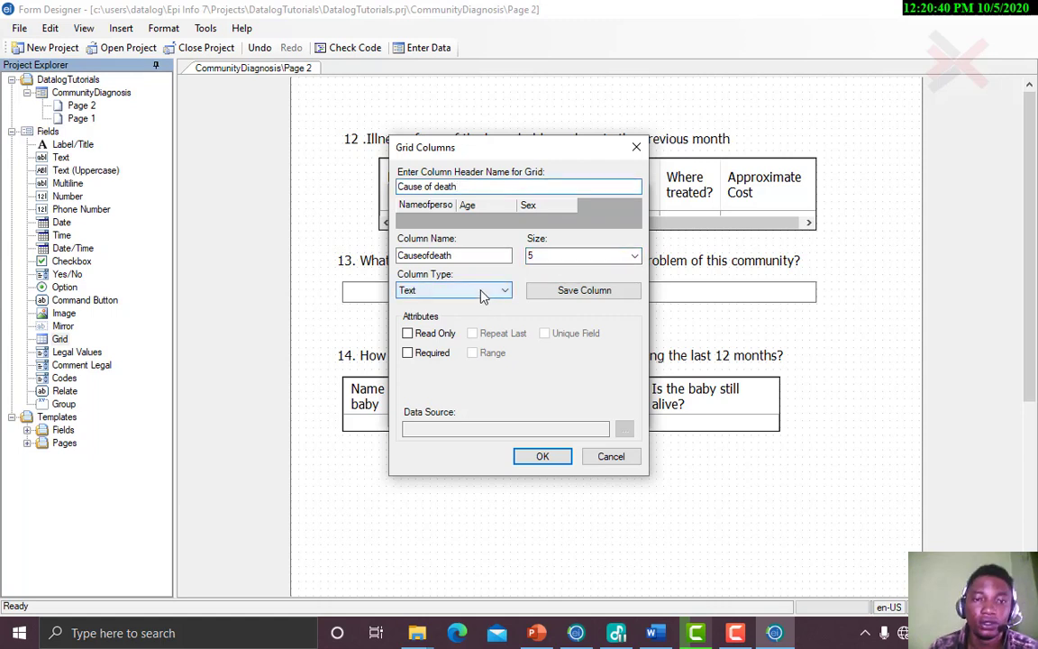
pyautogui.click(560, 298)
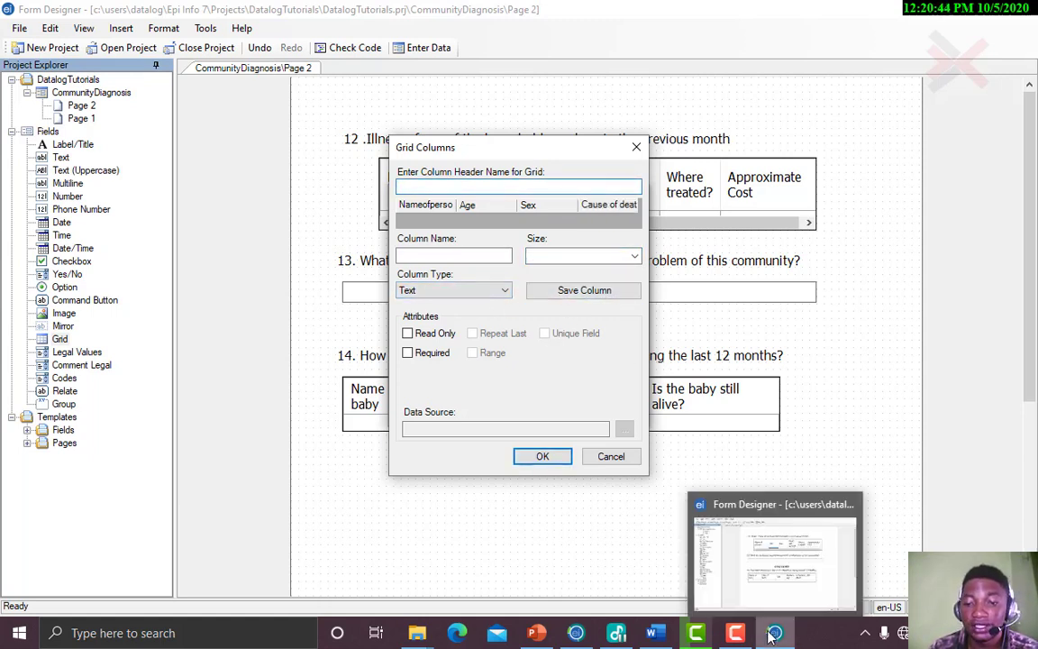
# Copy the "Was medical treatment received in the last 2 days of life and where?" header from Word as the last grid column's header in Form Designer
pyautogui.click(655, 586)
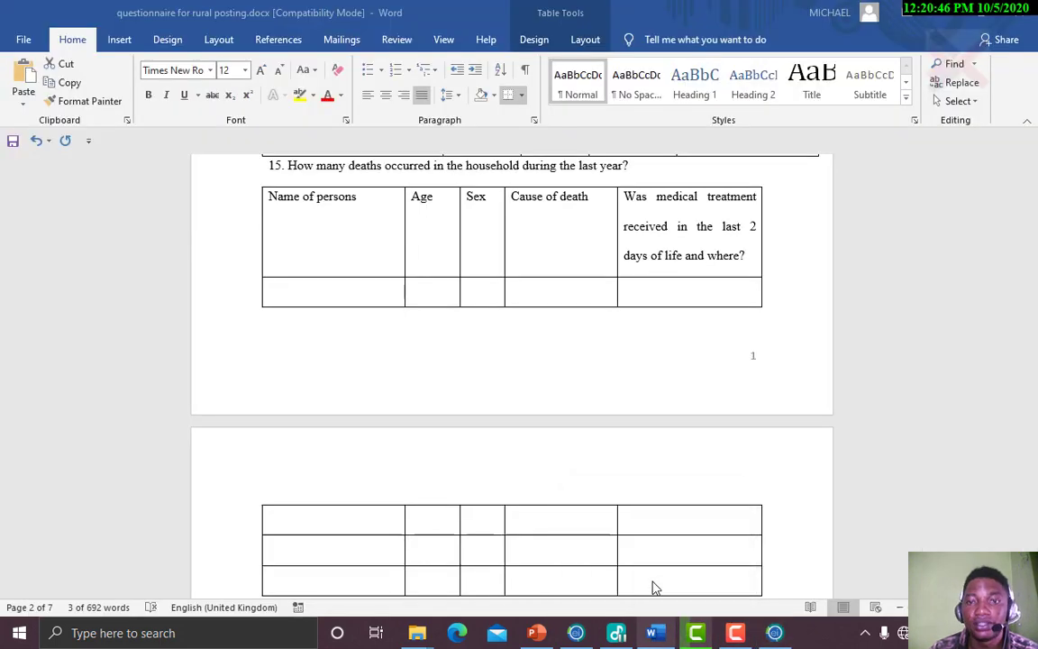
pyautogui.moveTo(626, 197); pyautogui.dragTo(749, 249)
pyautogui.hotkey('ctrl', 'c')
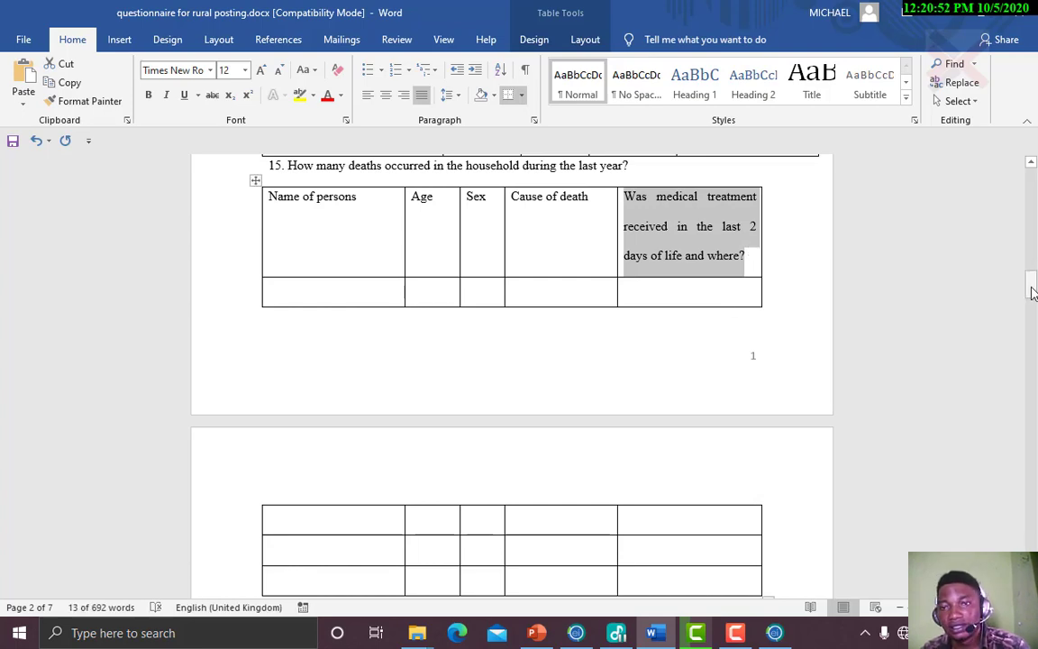
pyautogui.moveTo(1031, 283)
pyautogui.mouseDown()
pyautogui.moveTo(1034, 321)
pyautogui.moveTo(1034, 288)
pyautogui.mouseUp()
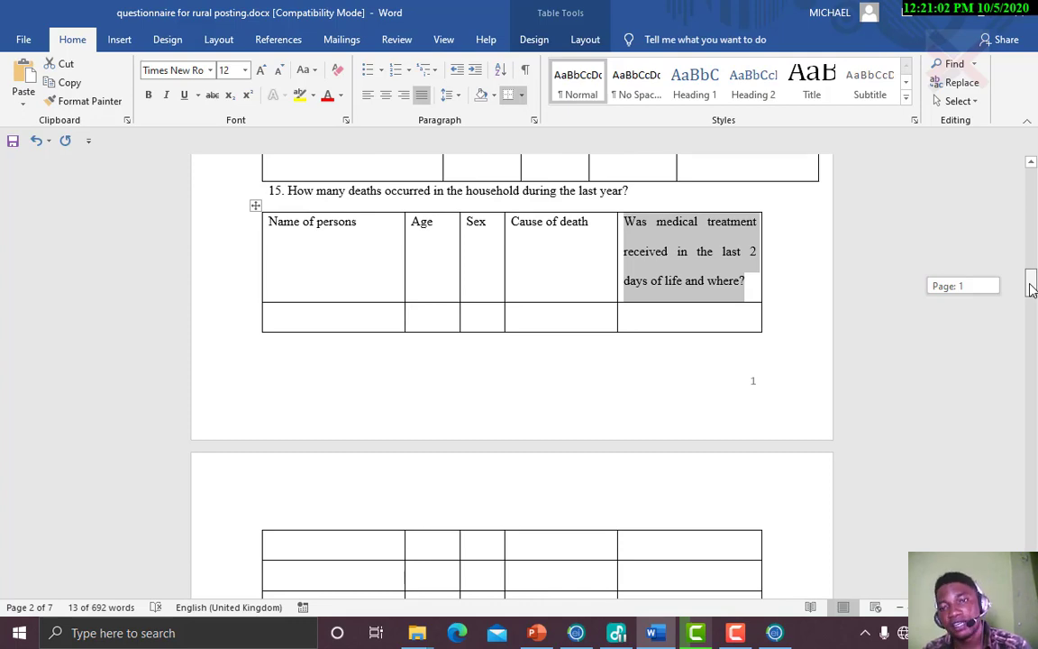
pyautogui.moveTo(1032, 288); pyautogui.dragTo(1032, 303)
pyautogui.click(774, 634)
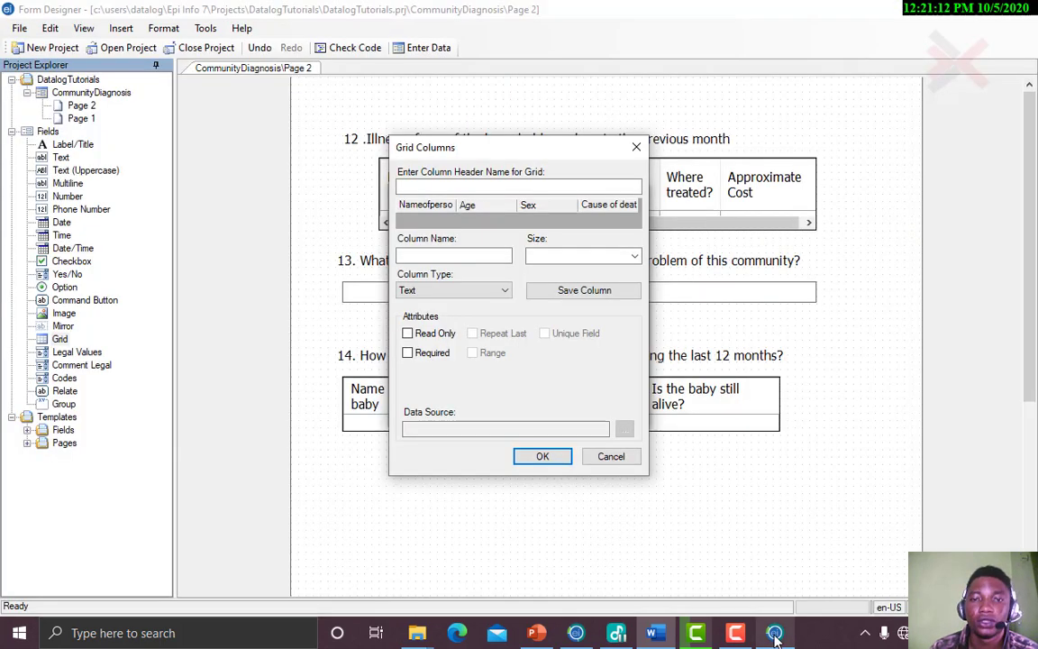
pyautogui.hotkey('ctrl', 'v')
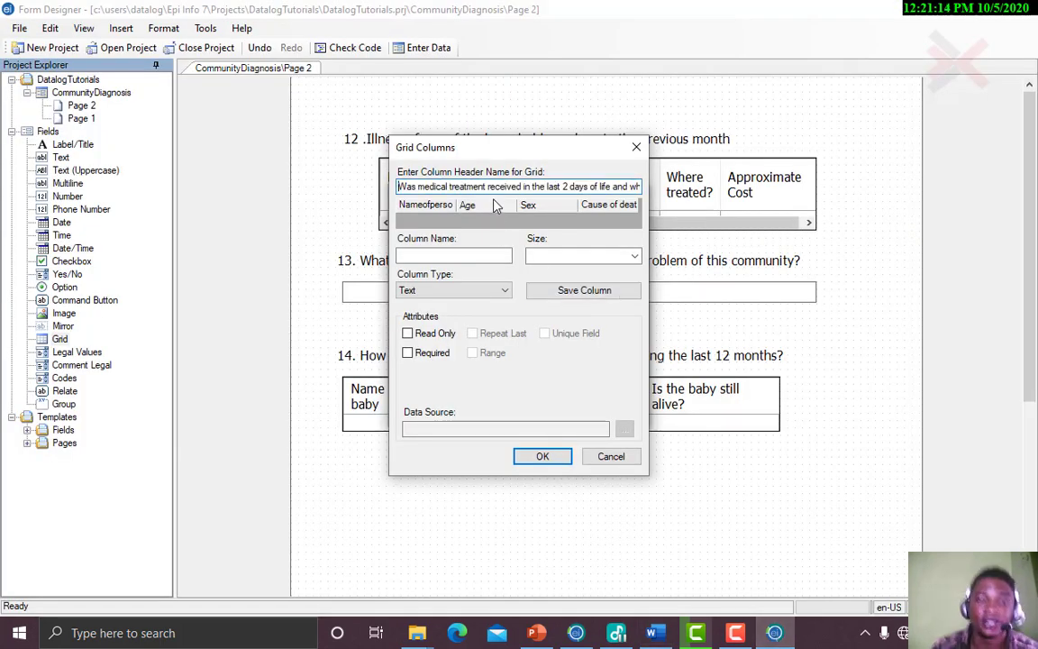
# Save the medical treatment column with its name based on the header, size 5 and type Text, and accept question 15's grid columns
pyautogui.click(460, 256)
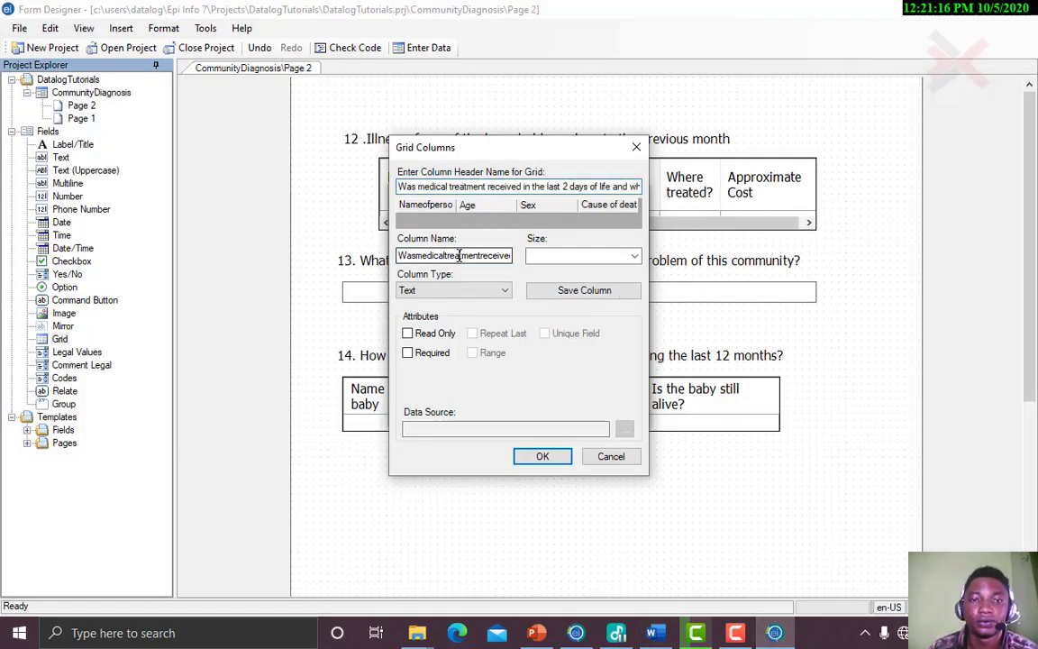
pyautogui.click(556, 257)
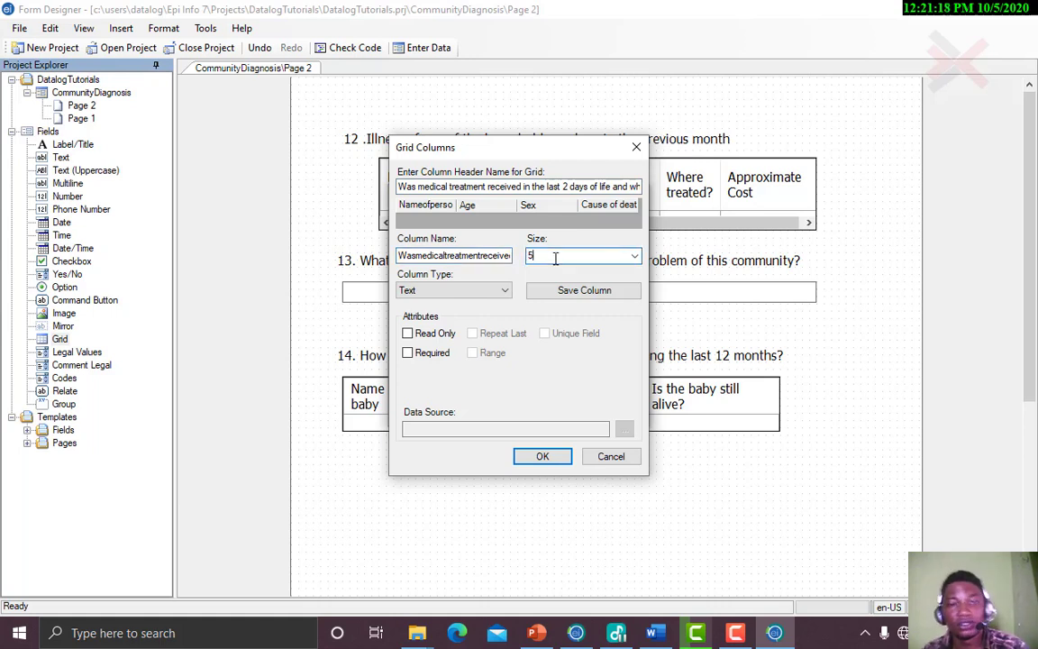
pyautogui.click(503, 294)
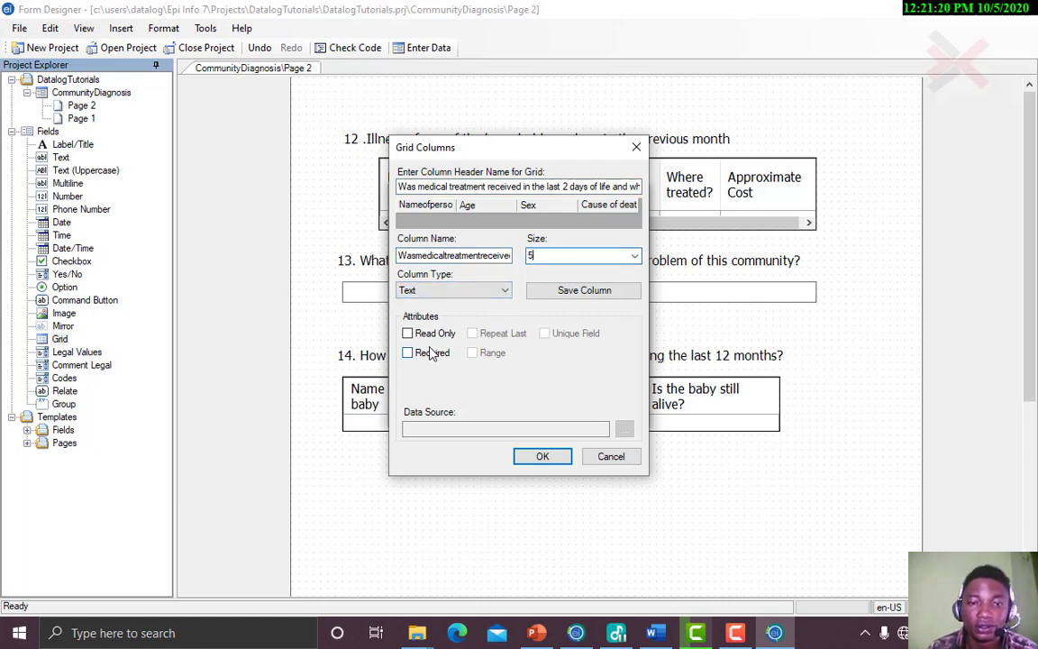
pyautogui.click(585, 298)
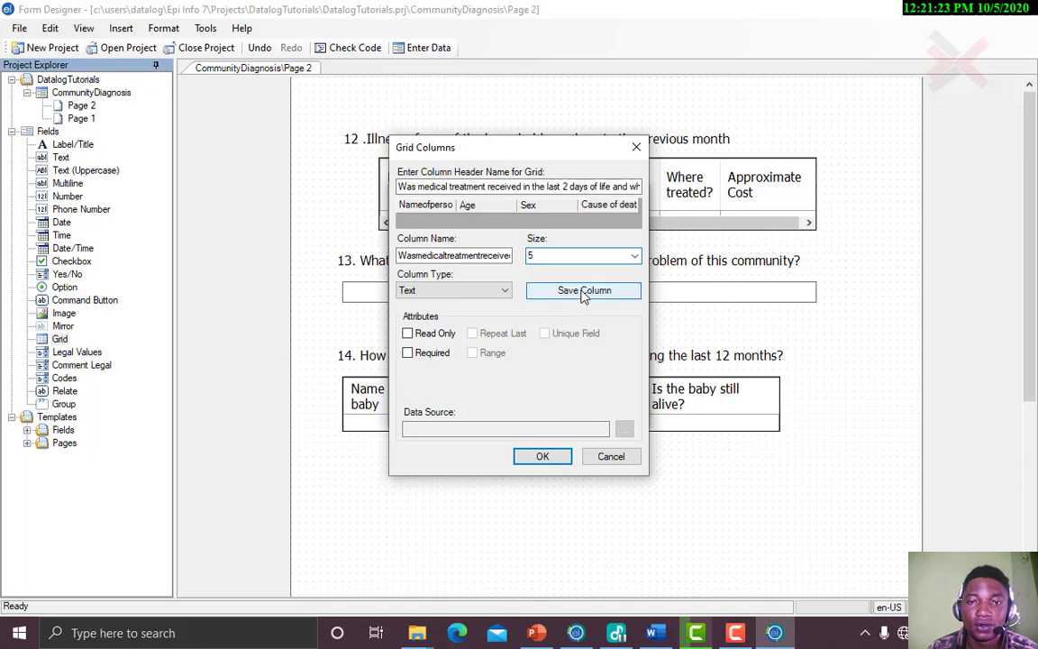
pyautogui.click(548, 454)
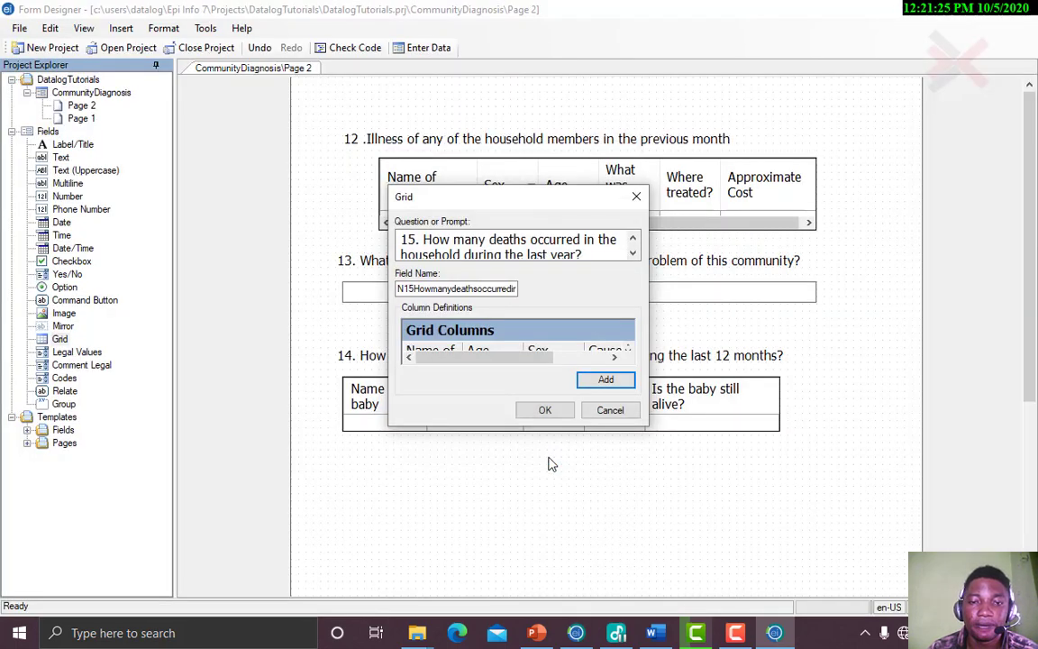
# Create question 15's grid on the page and move its prompt with the grid directly below question 14's table
pyautogui.click(547, 412)
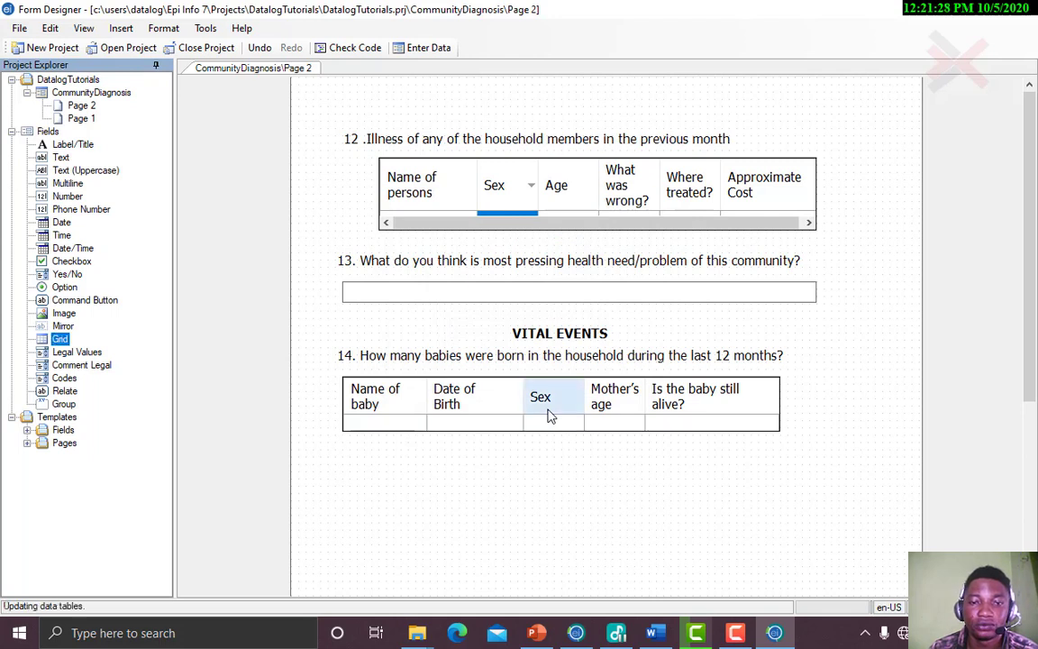
pyautogui.click(451, 506)
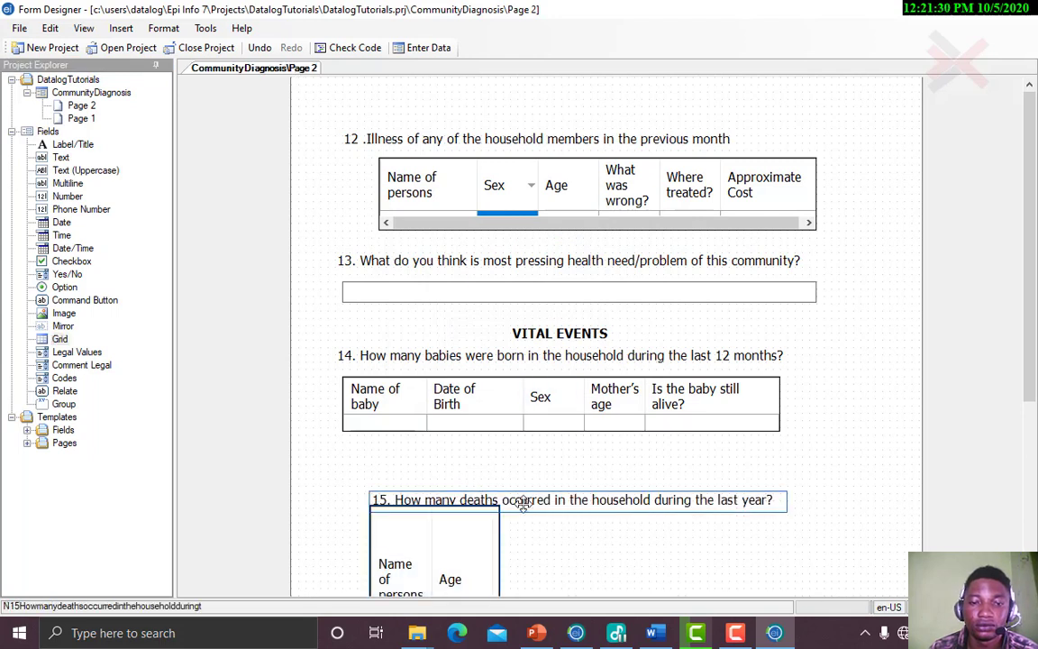
pyautogui.moveTo(523, 503); pyautogui.dragTo(484, 479)
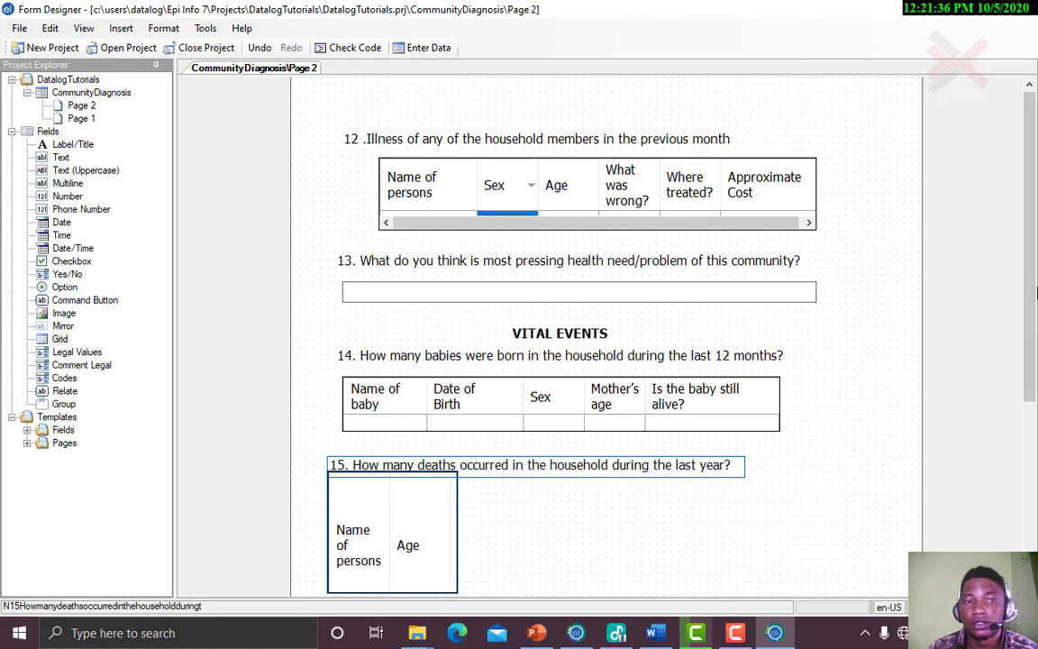
# Resize question 15's grid so its left edge aligns with question 14's table, with space below the prompt and width for all columns
pyautogui.scroll(-3, 927, 343)
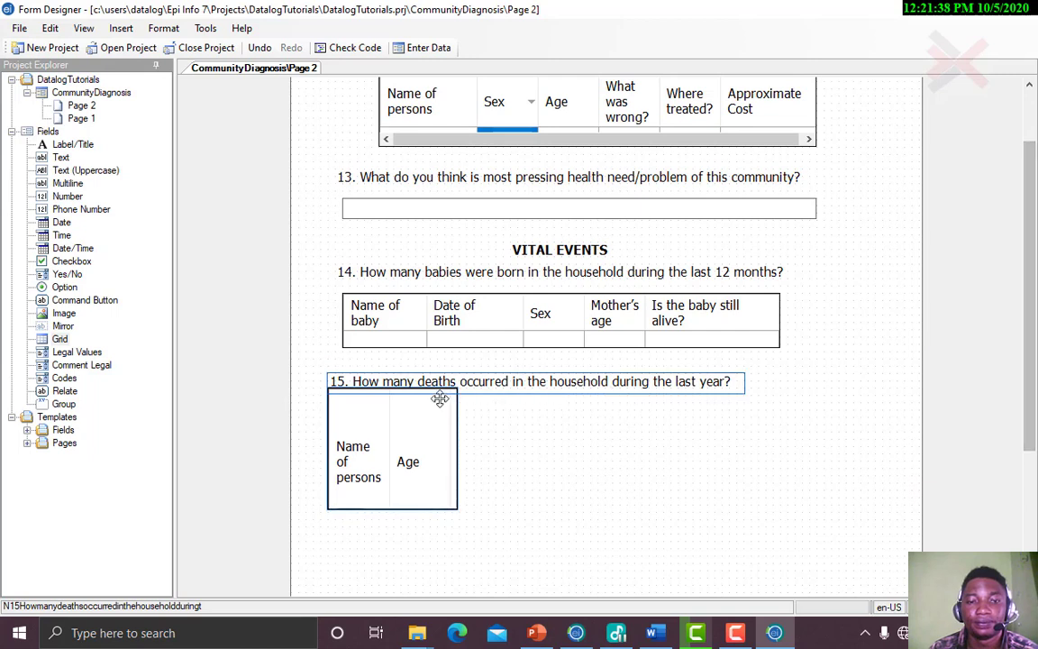
pyautogui.click(438, 402)
pyautogui.click(341, 414)
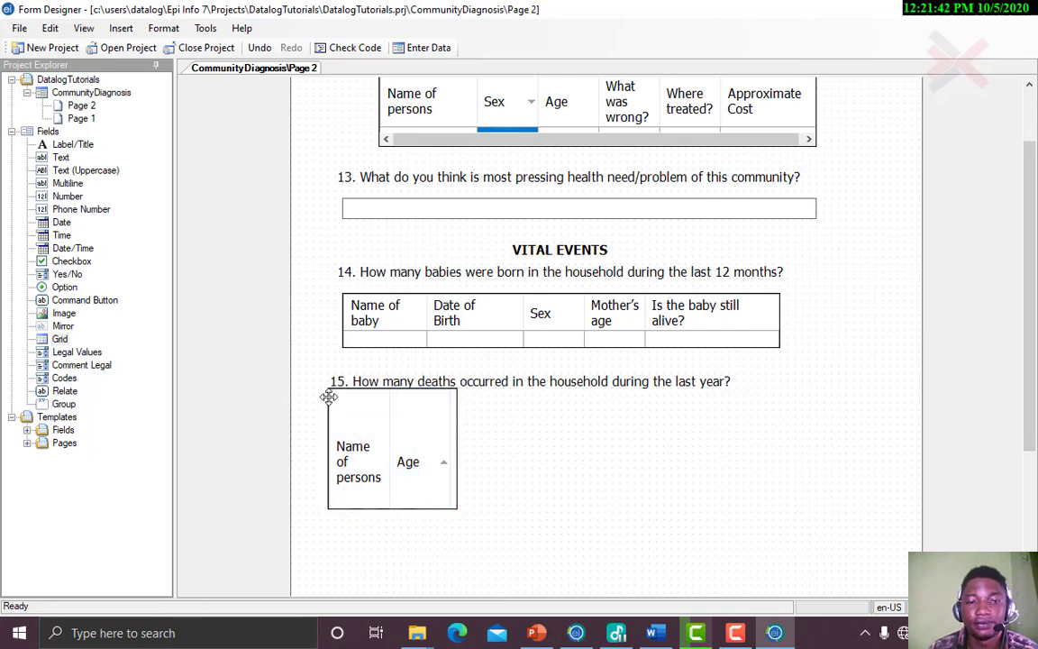
pyautogui.click(329, 397)
pyautogui.scroll(-1, 326, 389)
pyautogui.moveTo(327, 394); pyautogui.dragTo(340, 410)
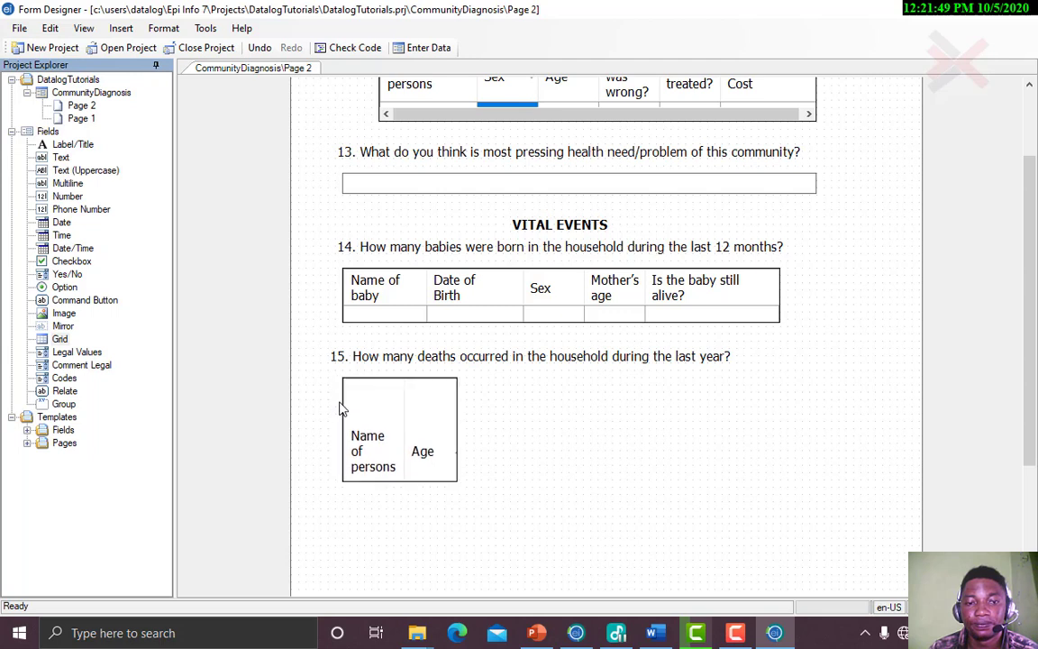
pyautogui.click(456, 427)
pyautogui.moveTo(456, 427); pyautogui.dragTo(872, 459)
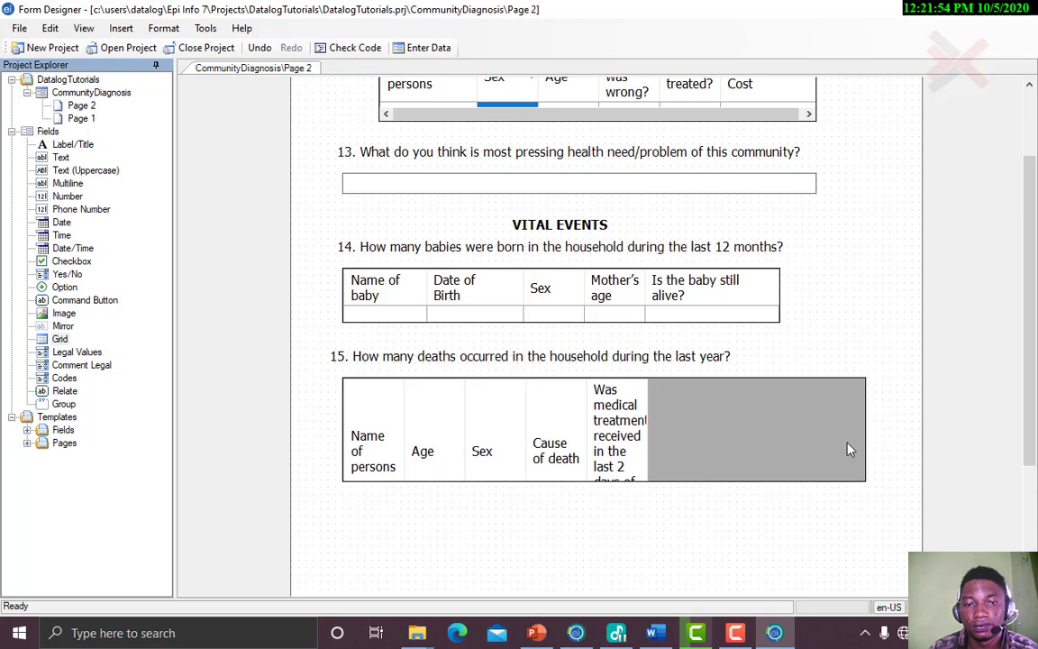
# Widen the medical treatment and Name of persons columns in question 15's grid so their headers wrap onto two lines
pyautogui.click(398, 364)
pyautogui.click(398, 382)
pyautogui.click(618, 417)
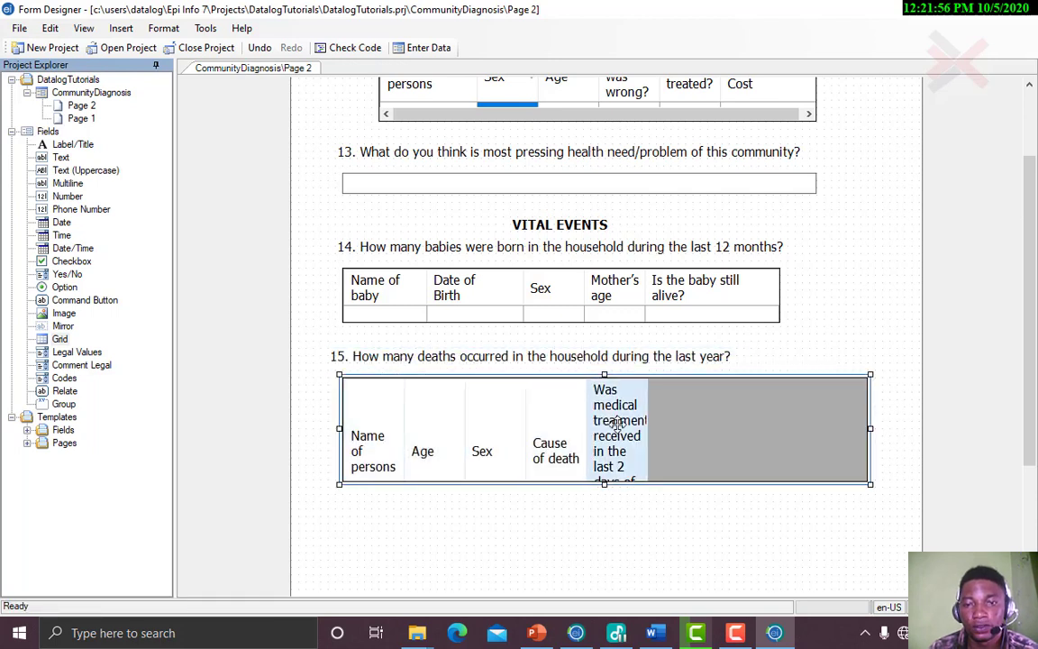
pyautogui.moveTo(647, 393); pyautogui.dragTo(717, 403)
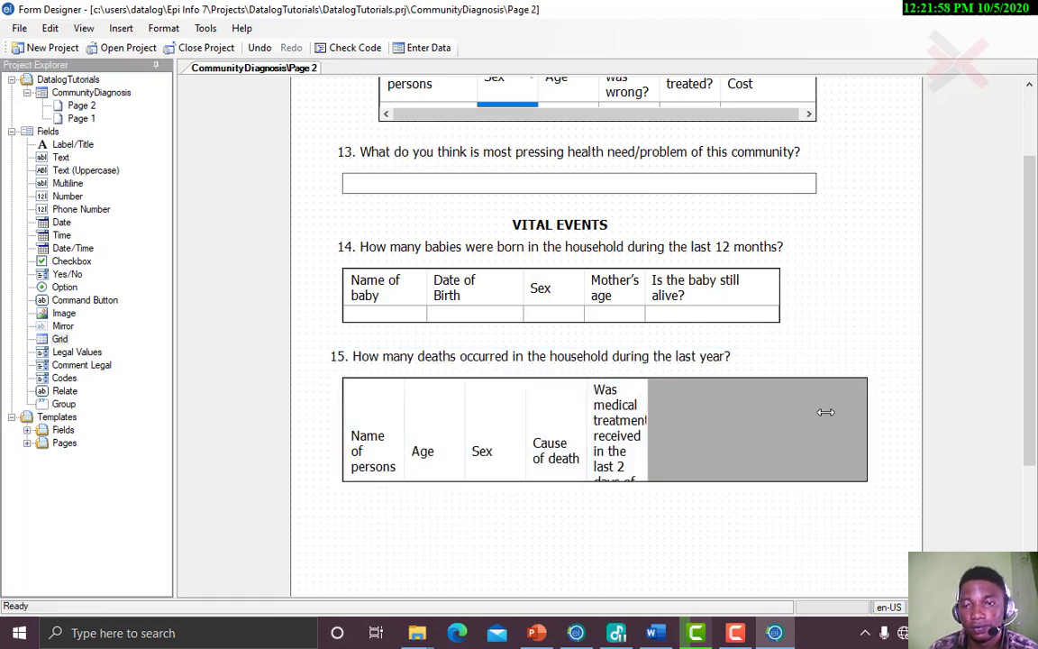
pyautogui.moveTo(825, 412); pyautogui.dragTo(845, 407)
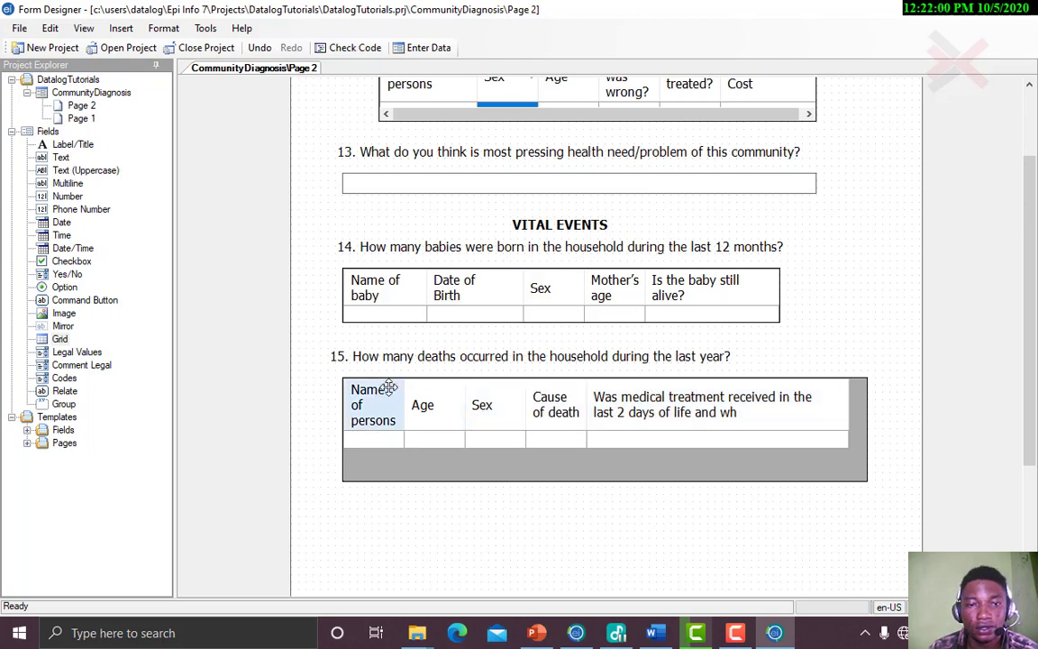
pyautogui.moveTo(398, 382); pyautogui.dragTo(437, 386)
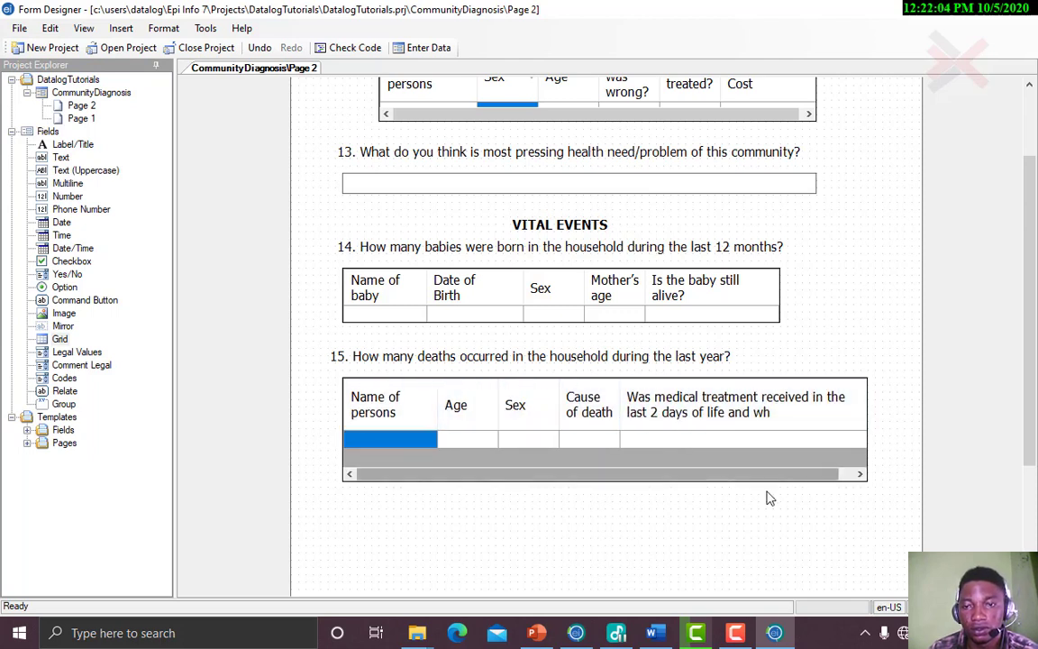
# Try to complete the cut-off medical treatment column header in question 15's grid so that it ends with "where"
pyautogui.rightClick(779, 422)
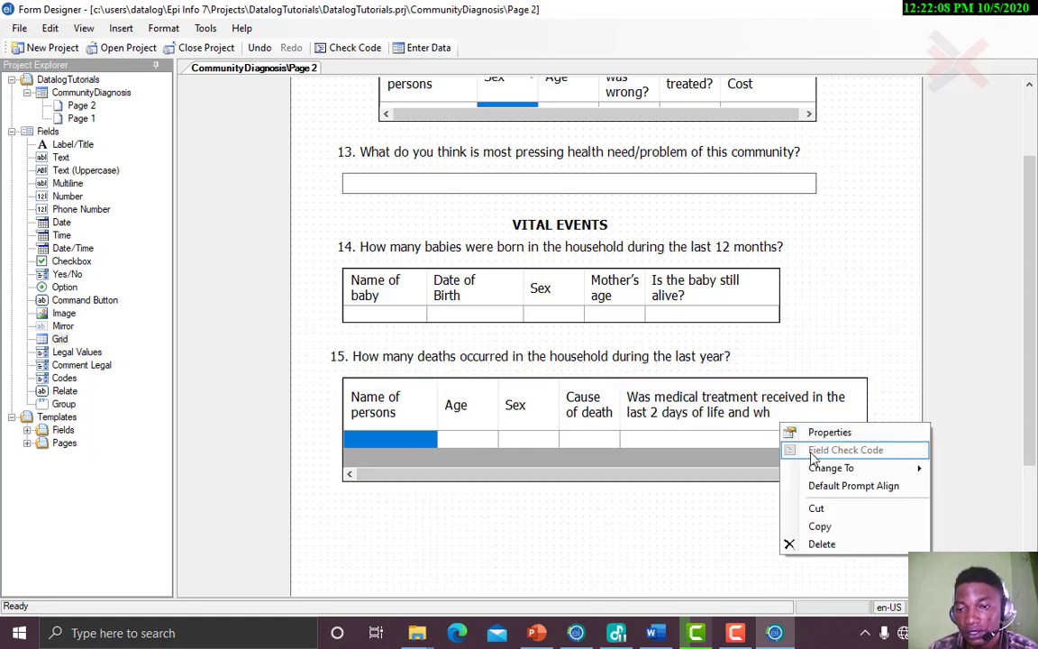
pyautogui.click(817, 432)
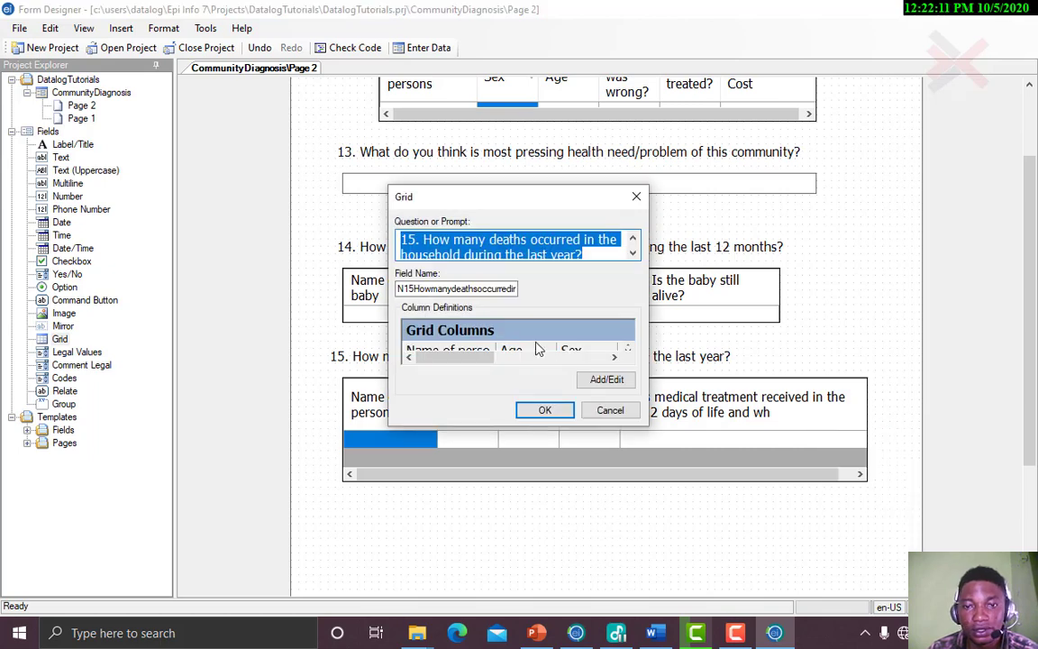
pyautogui.click(596, 382)
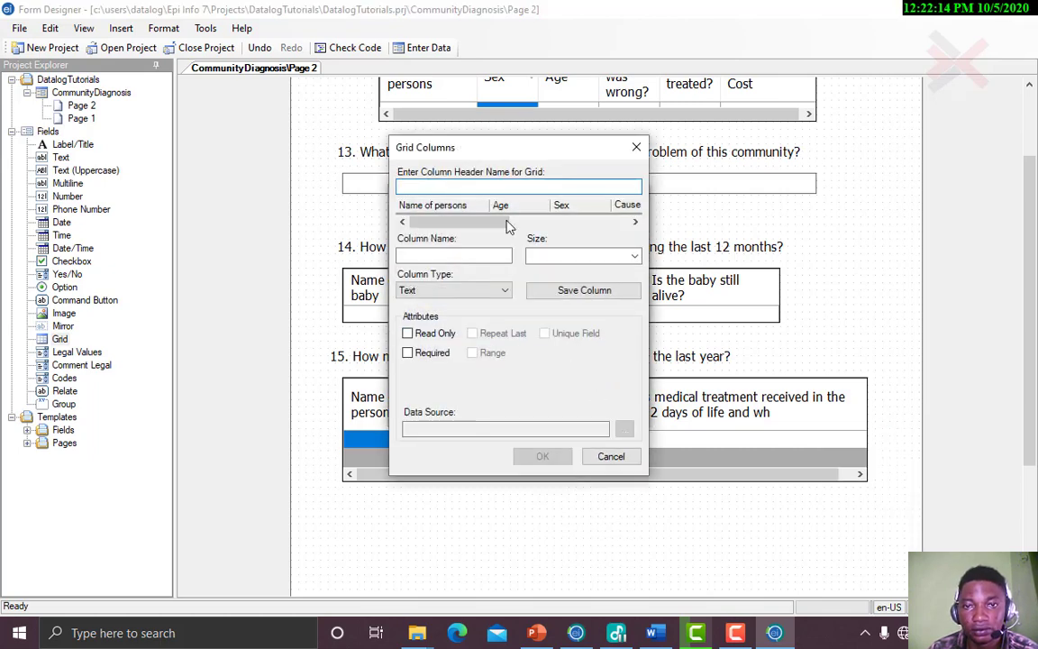
pyautogui.click(636, 221)
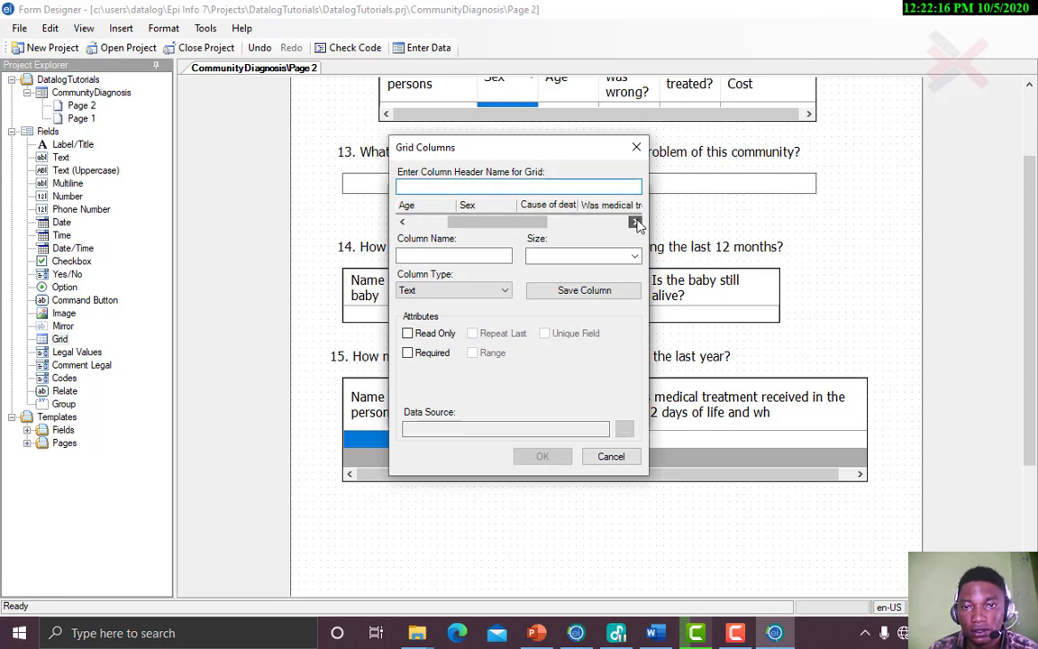
pyautogui.click(635, 221)
pyautogui.click(635, 222)
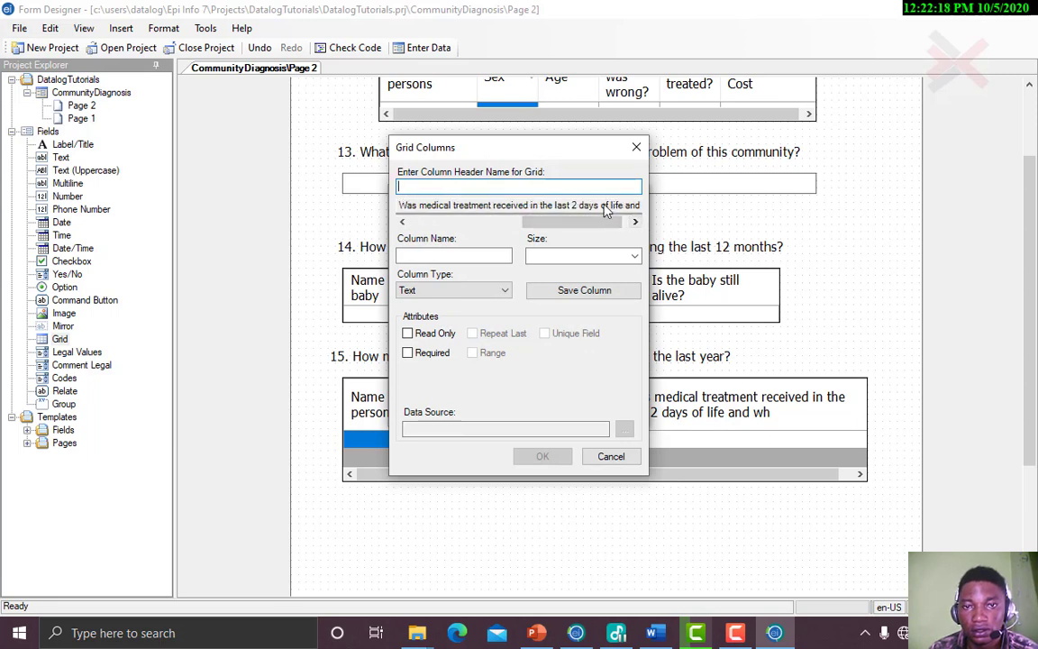
pyautogui.click(556, 205)
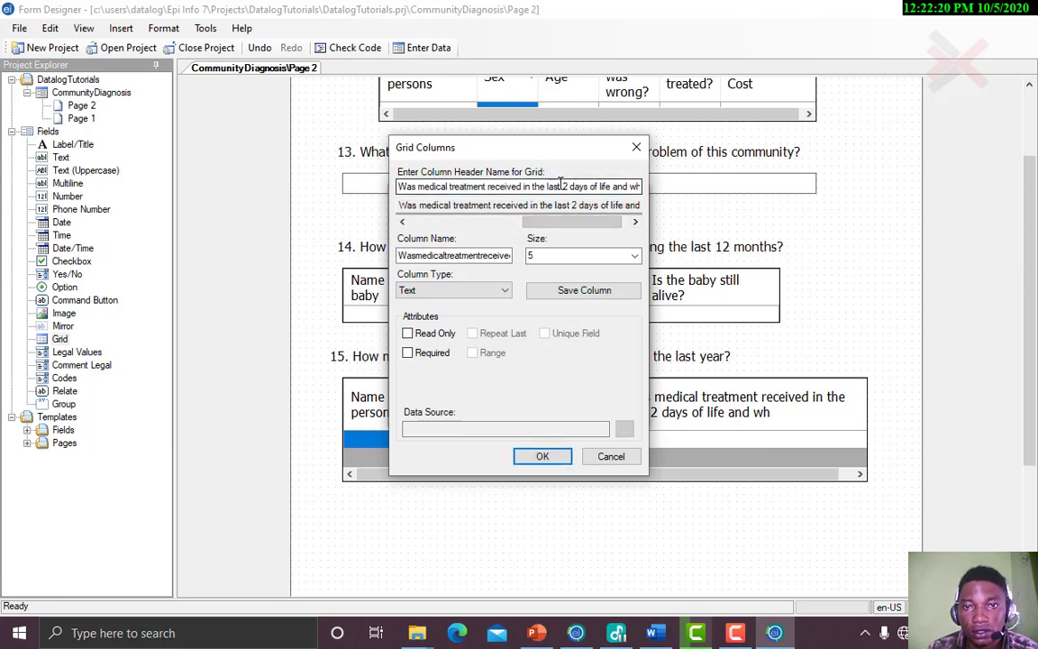
pyautogui.press('End')
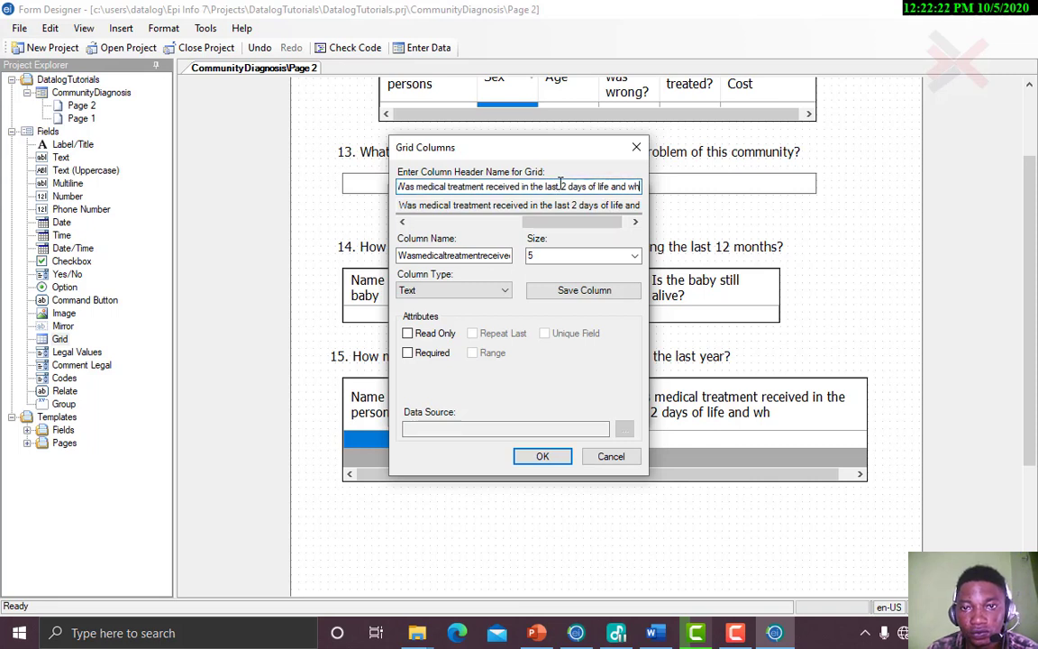
pyautogui.press('Home')
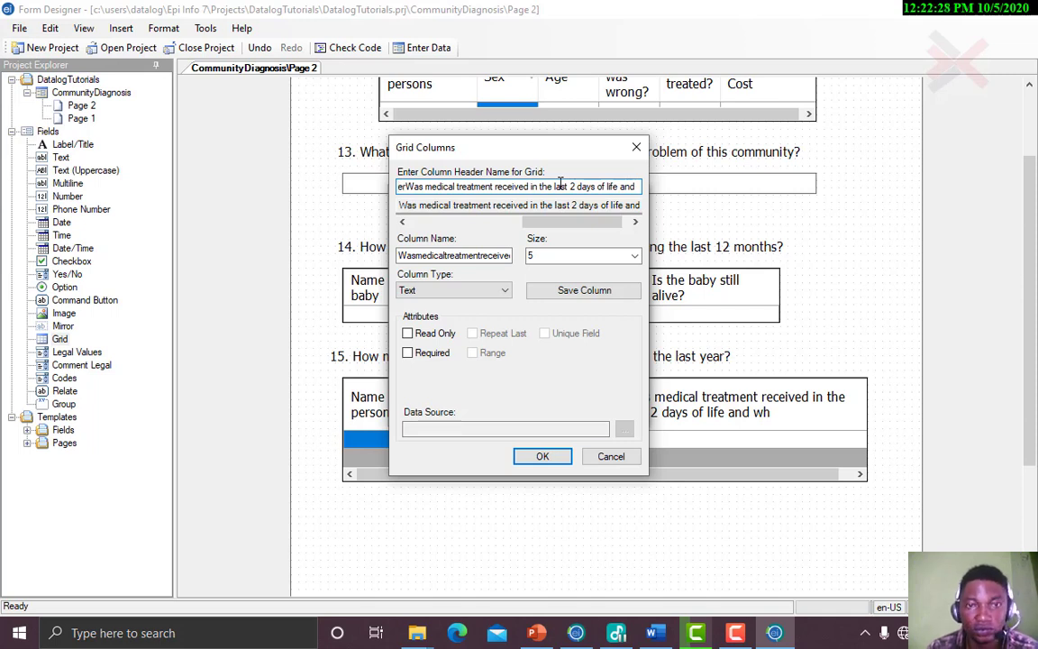
pyautogui.press('BackSpace')
pyautogui.press('BackSpace')
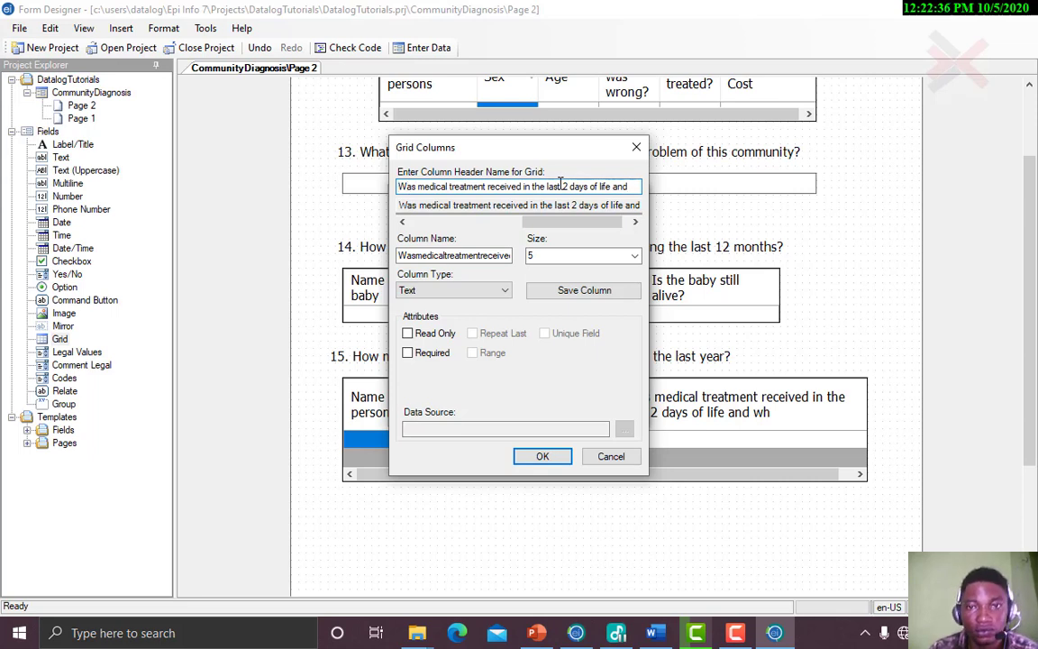
pyautogui.write('ere')
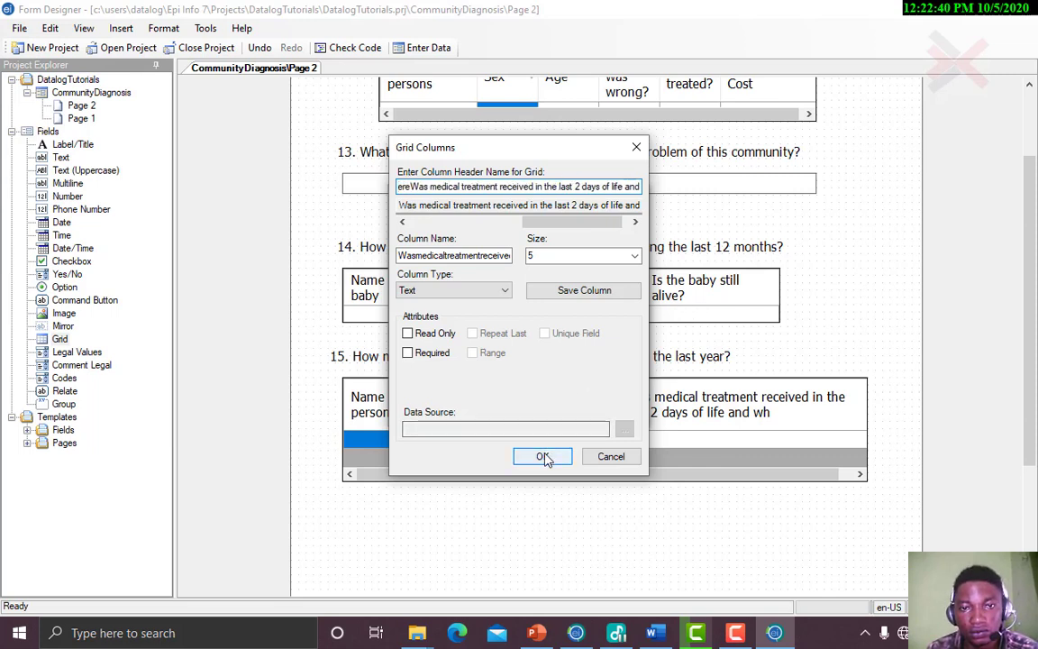
# Save the edited medical treatment column and accept the changes to question 15's grid
pyautogui.click(583, 291)
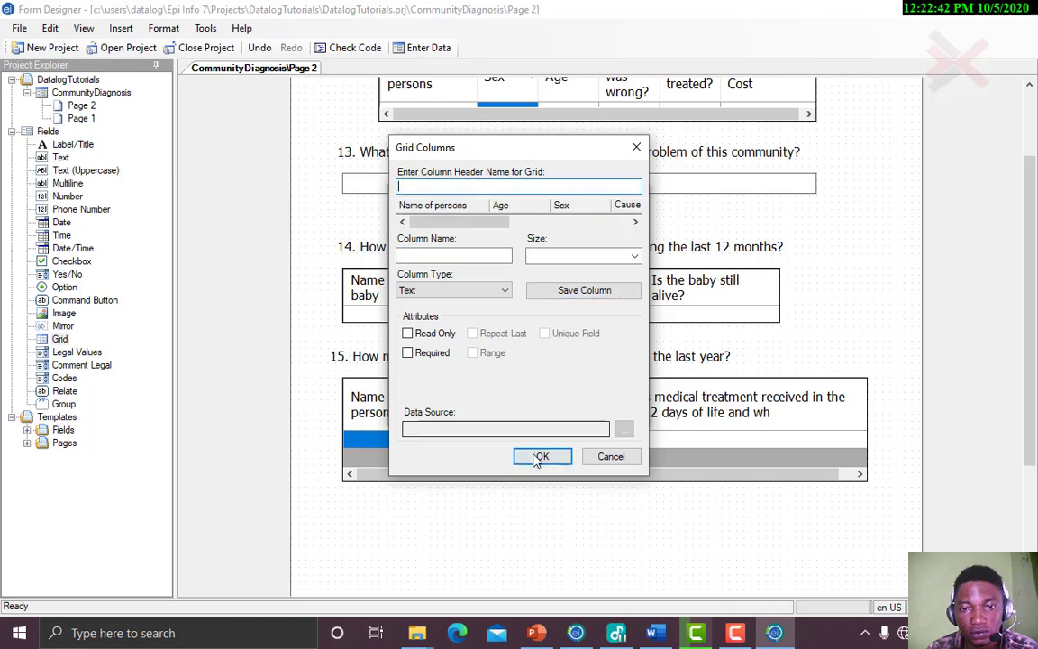
pyautogui.click(541, 456)
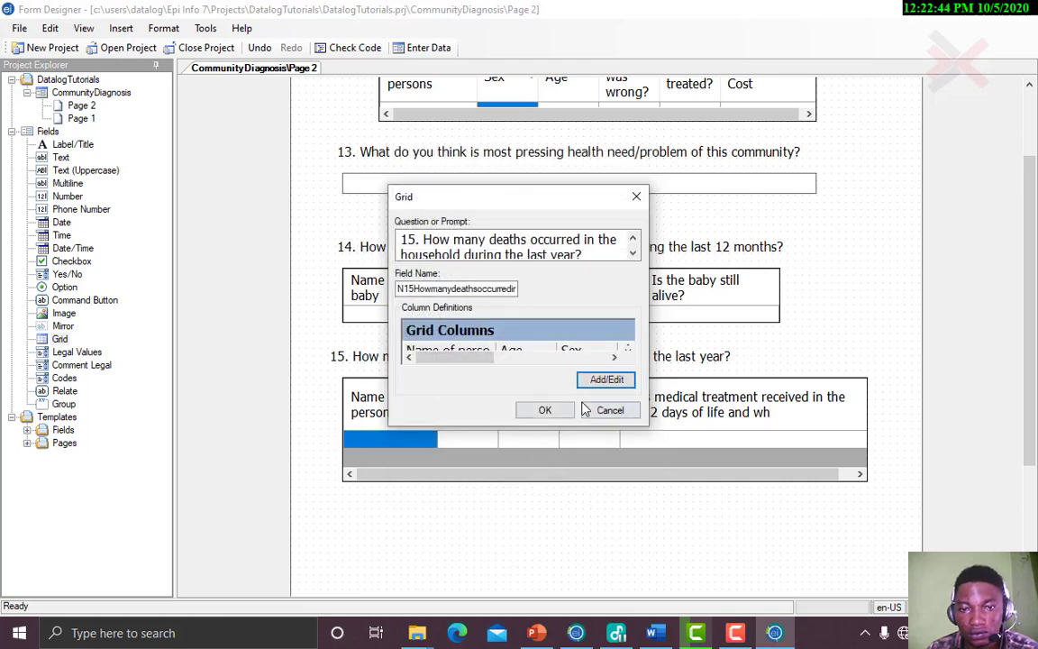
pyautogui.click(544, 410)
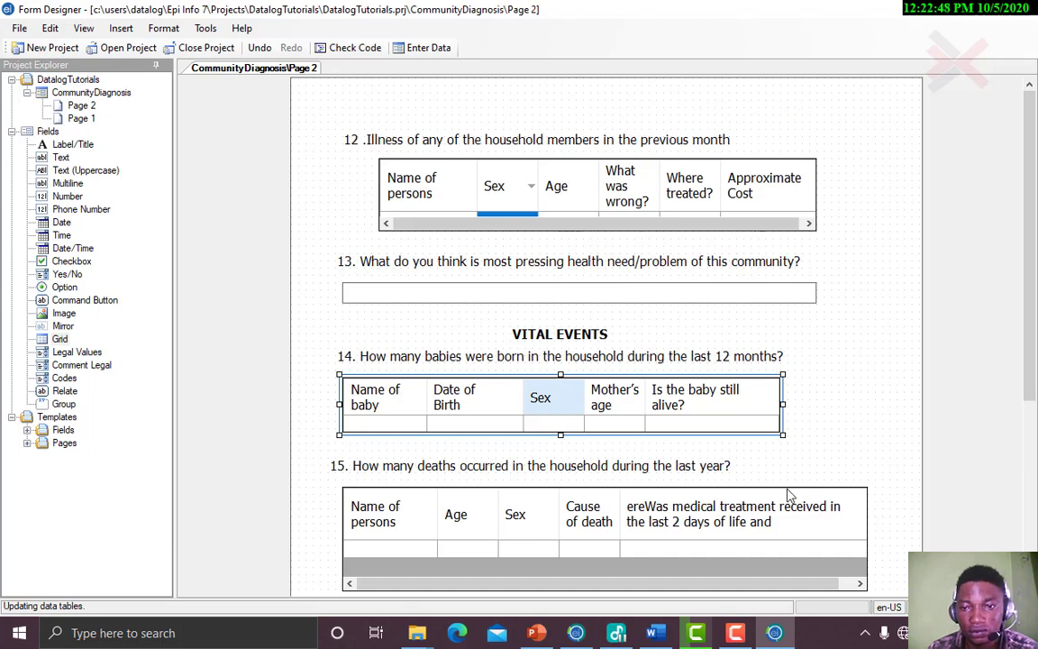
# Correct the medical treatment column header to "Was medical treatment received in the last 2 days of life and wh" and save the column
pyautogui.moveTo(1033, 370); pyautogui.dragTo(1033, 397)
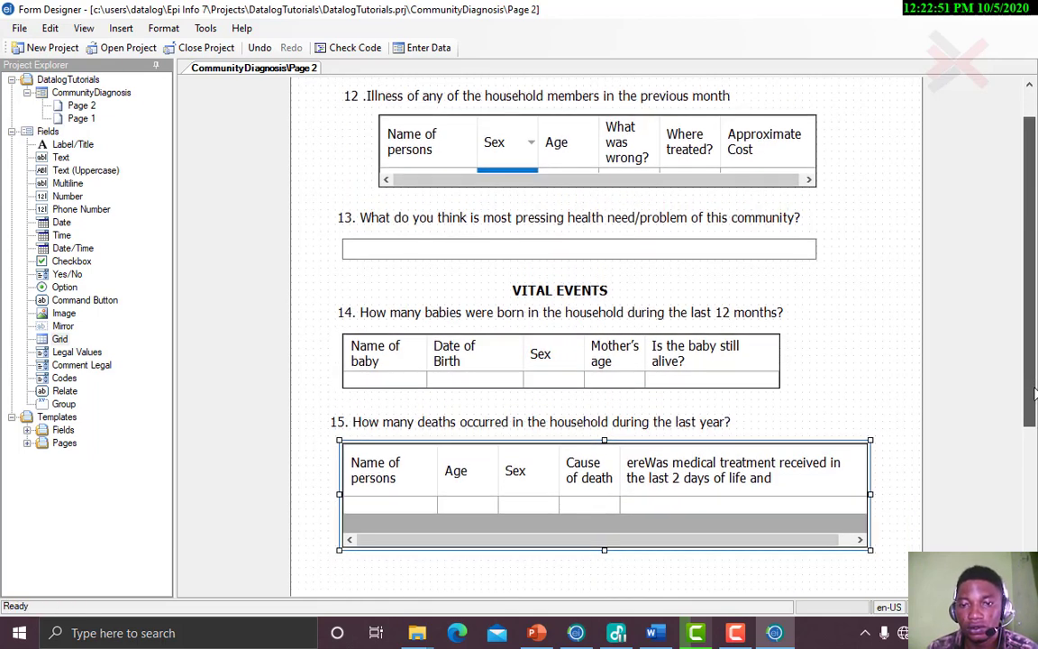
pyautogui.click(726, 467)
pyautogui.rightClick(727, 468)
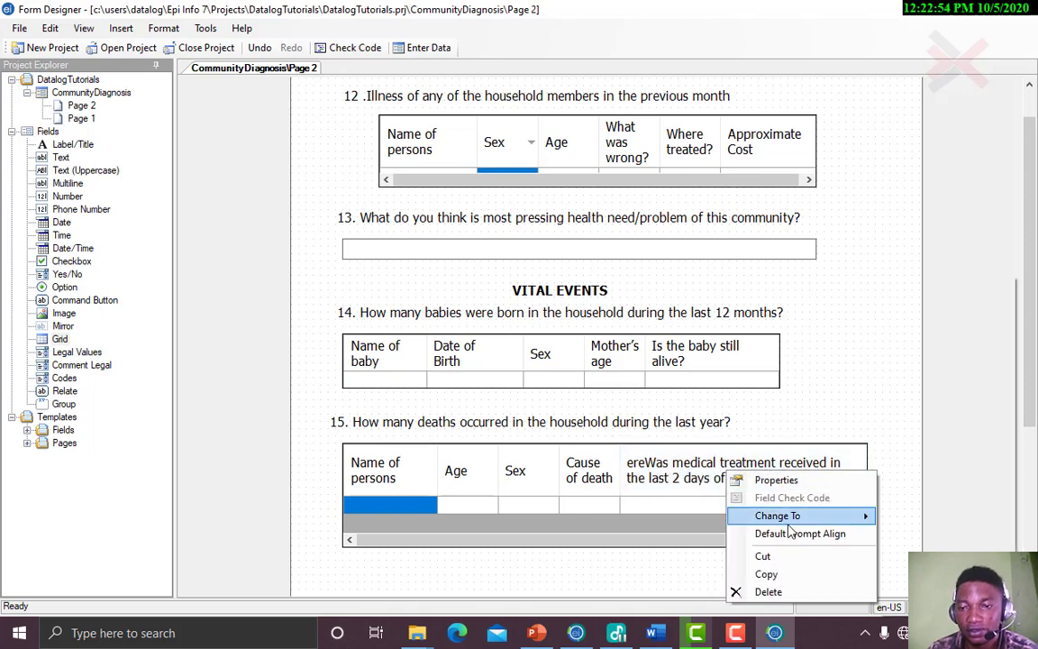
pyautogui.moveTo(788, 524)
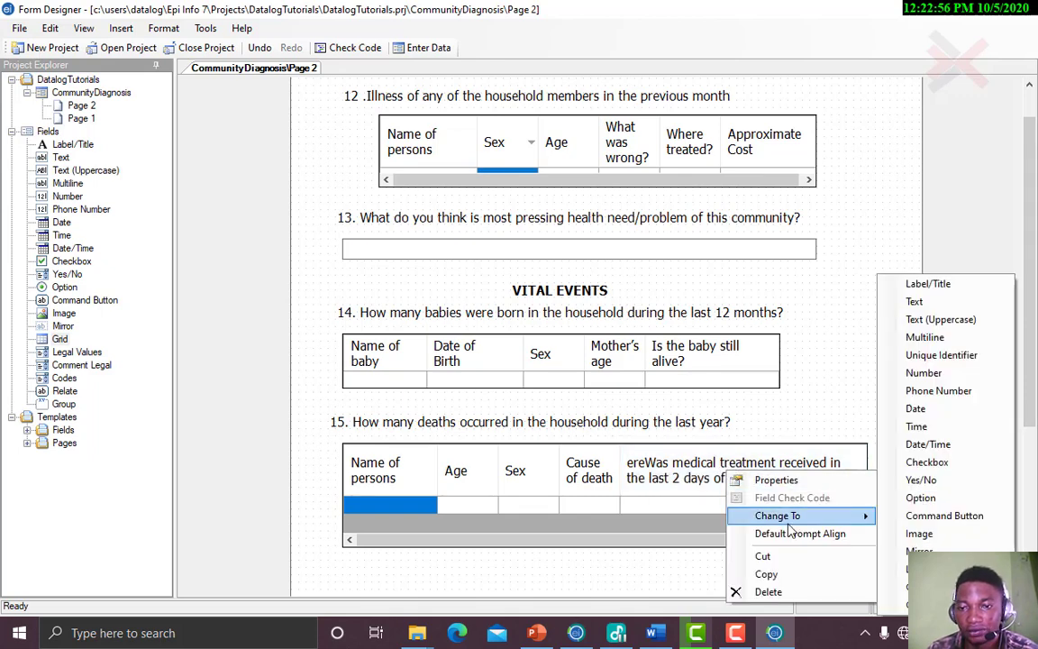
pyautogui.click(780, 481)
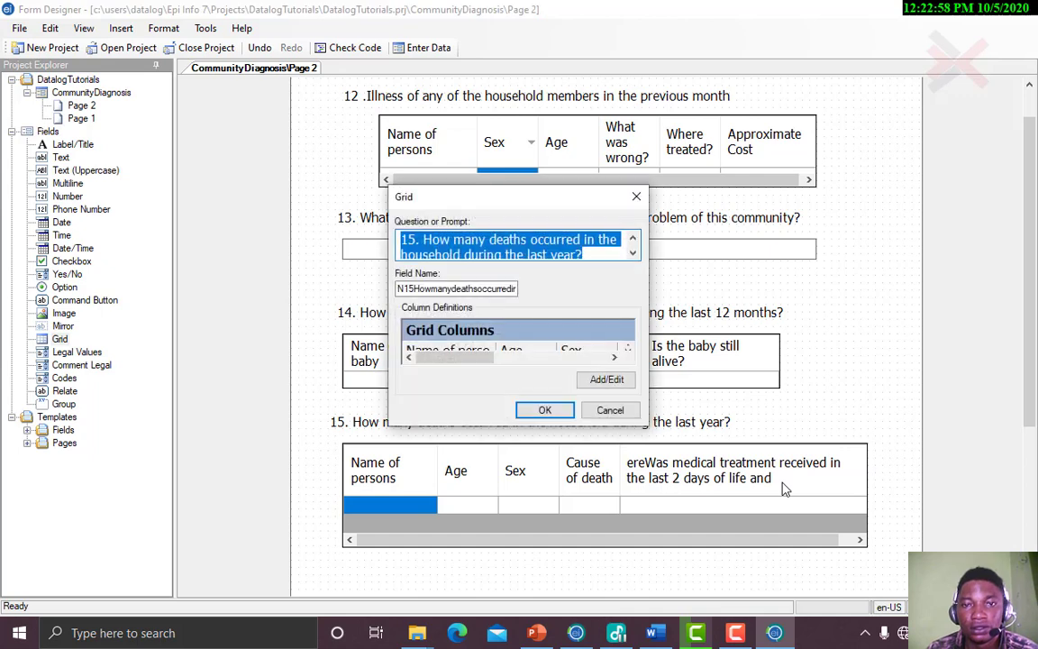
pyautogui.click(606, 380)
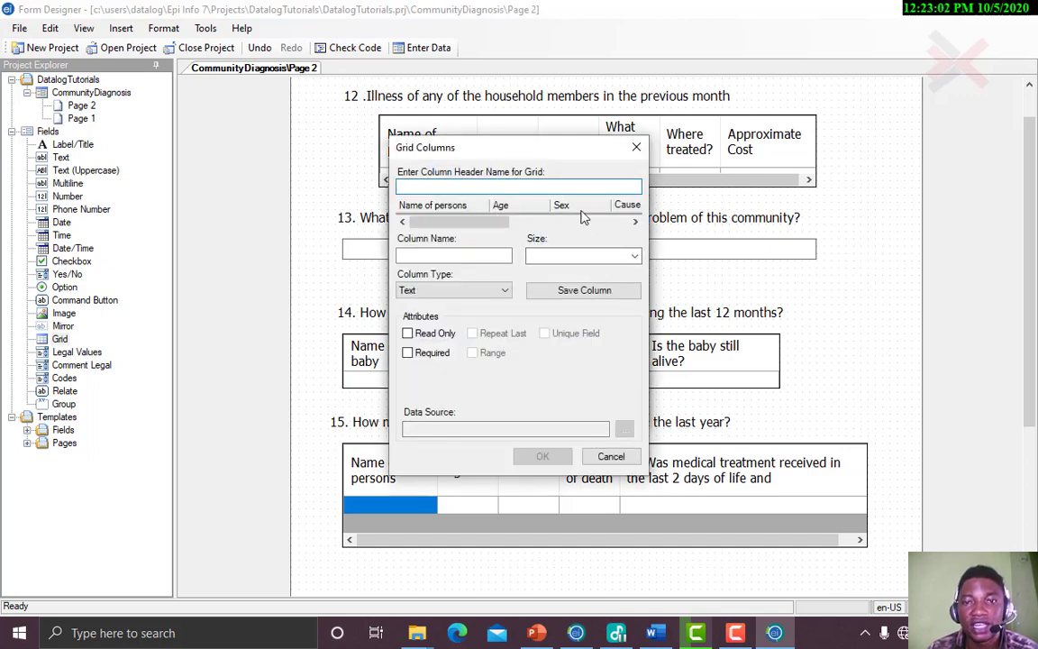
pyautogui.click(635, 222)
pyautogui.click(635, 222)
pyautogui.click(635, 222)
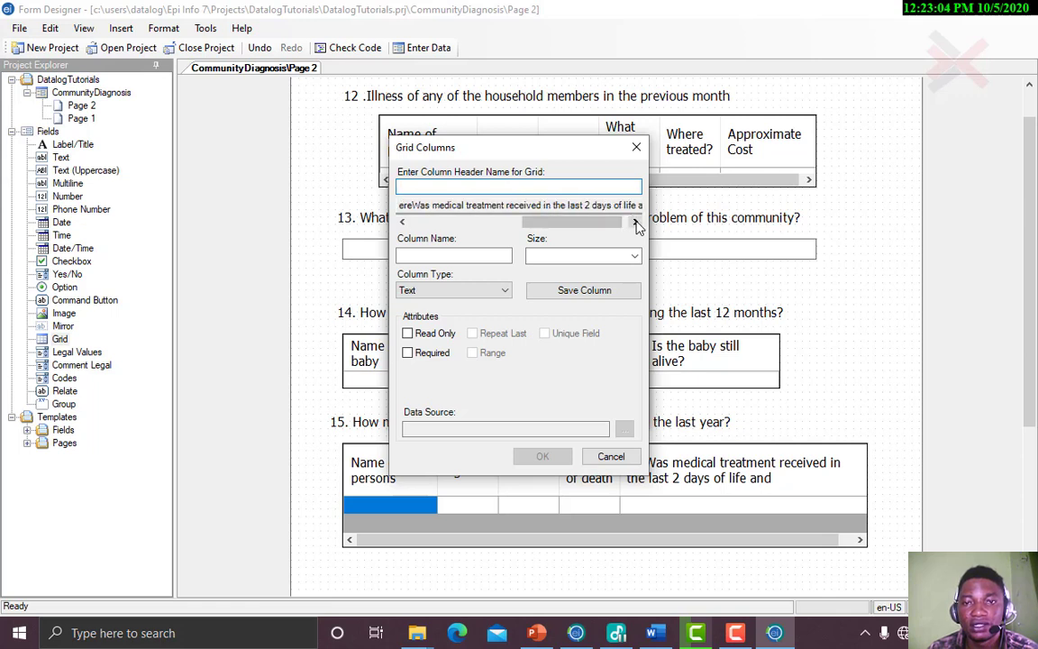
pyautogui.click(617, 206)
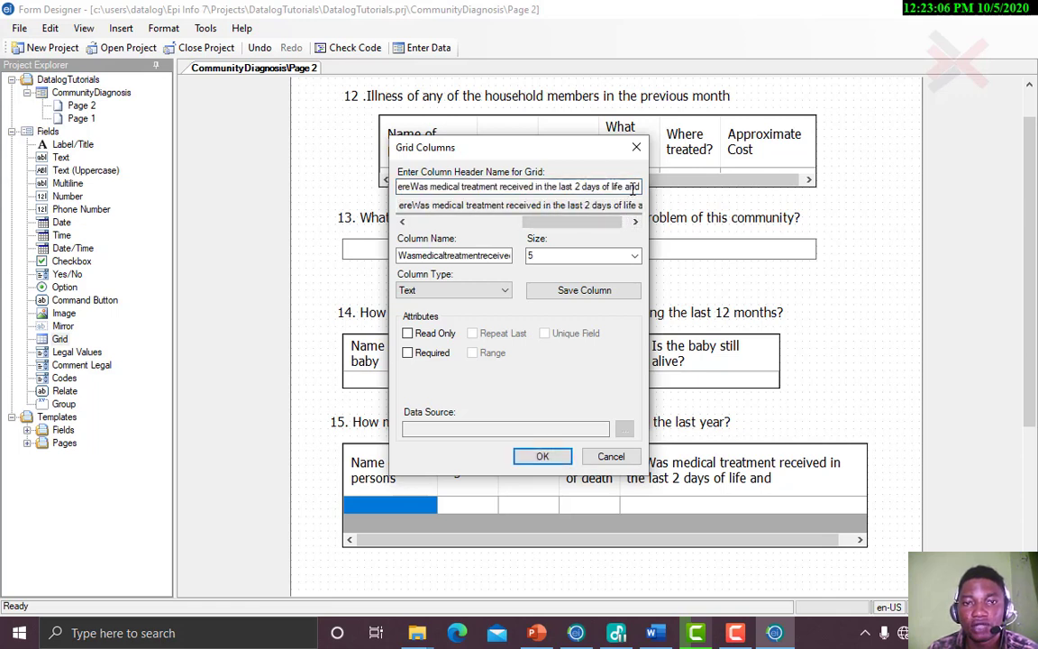
pyautogui.click(414, 188)
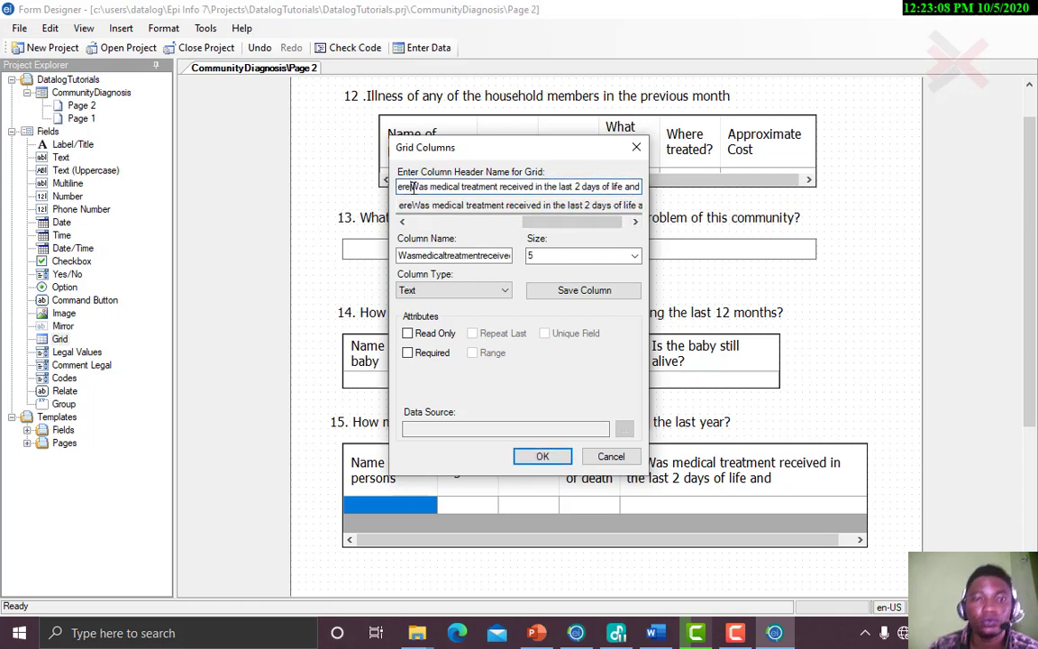
pyautogui.press('BackSpace')
pyautogui.press('BackSpace')
pyautogui.press('BackSpace')
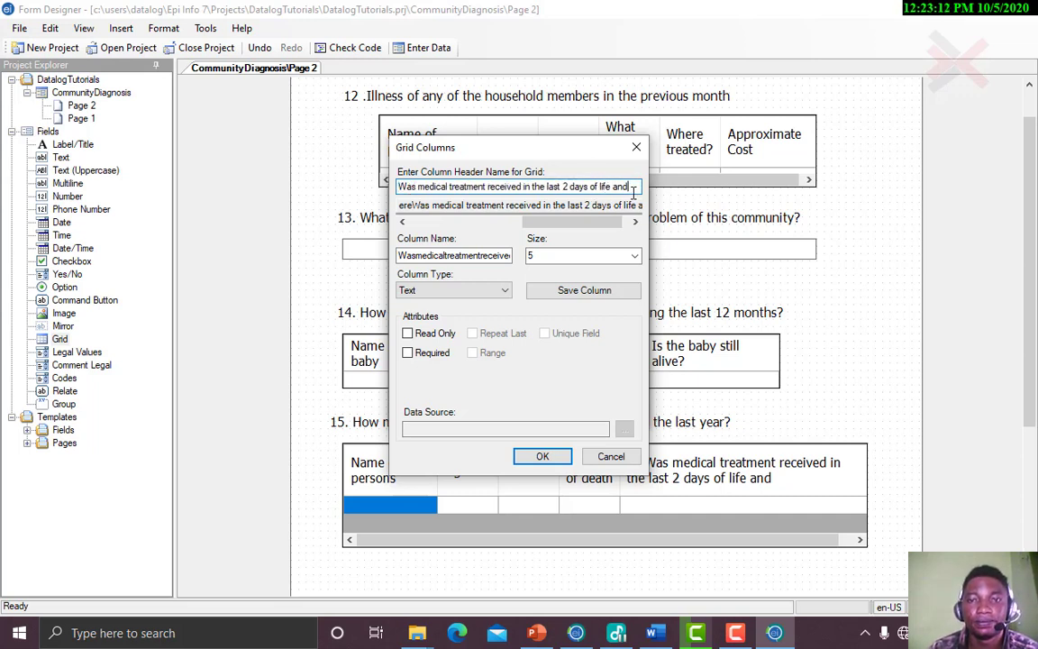
pyautogui.write('wh')
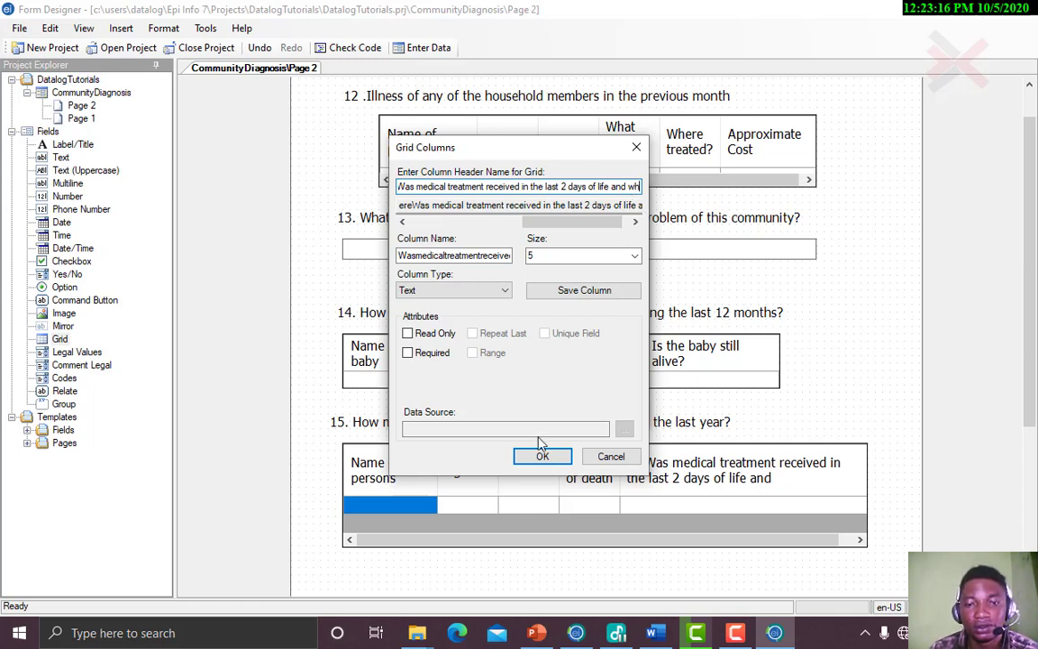
pyautogui.click(570, 292)
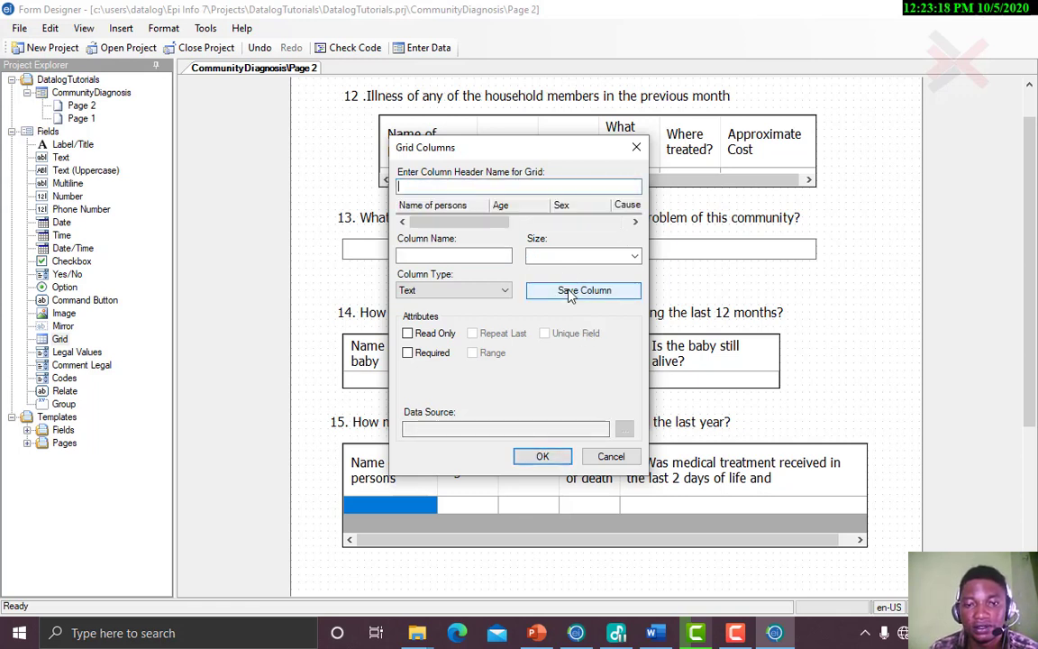
# Accept the corrected column definitions and apply the changes to question 15's grid
pyautogui.click(539, 456)
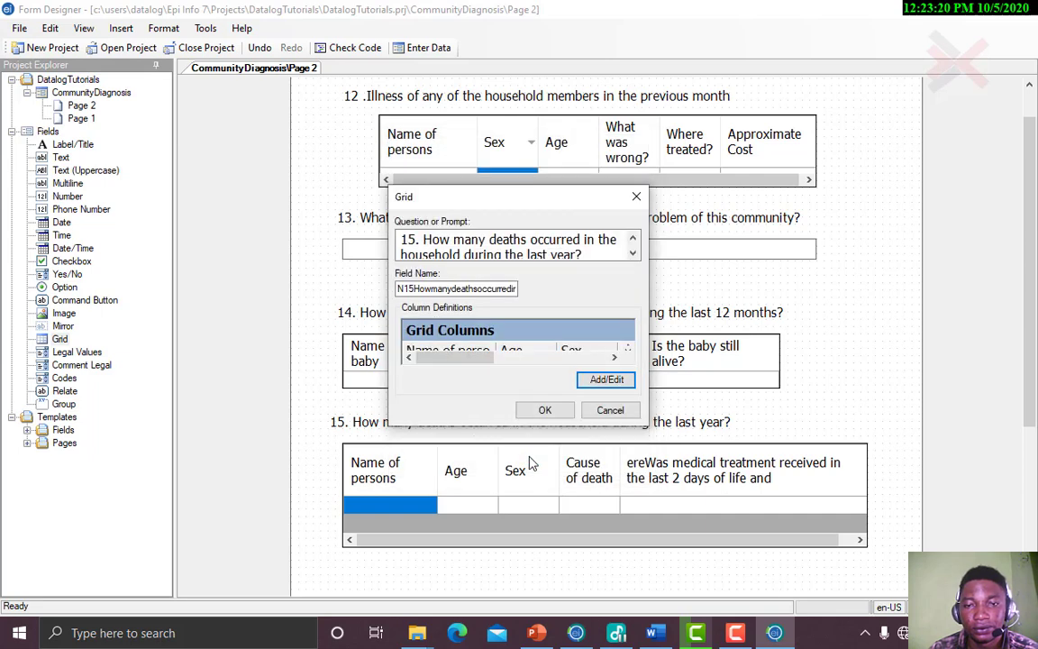
pyautogui.click(546, 410)
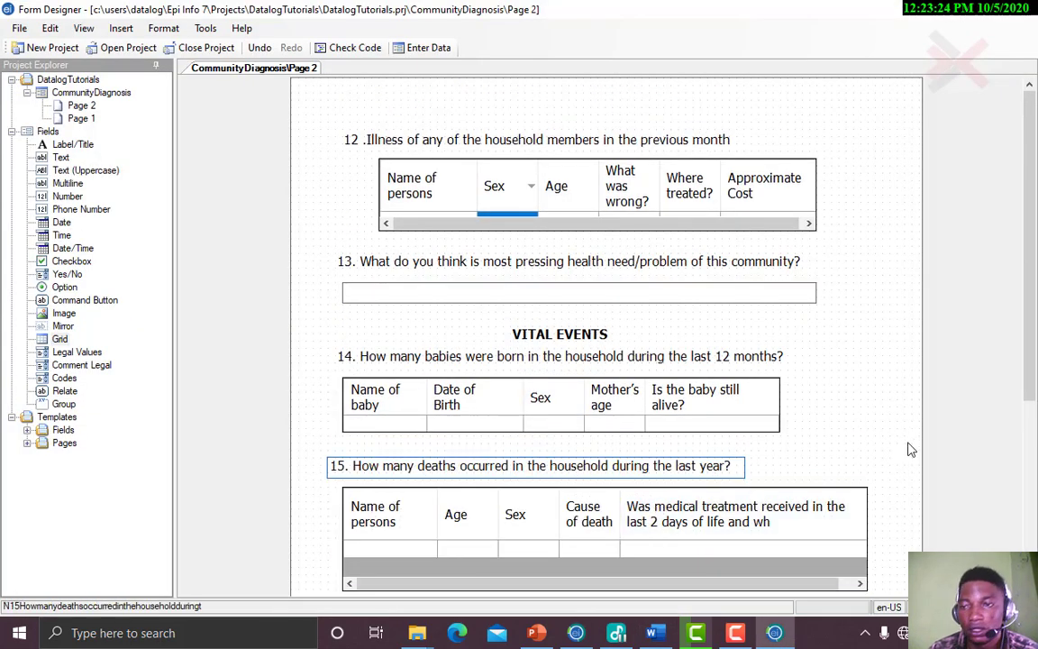
pyautogui.scroll(-3, 1034, 318)
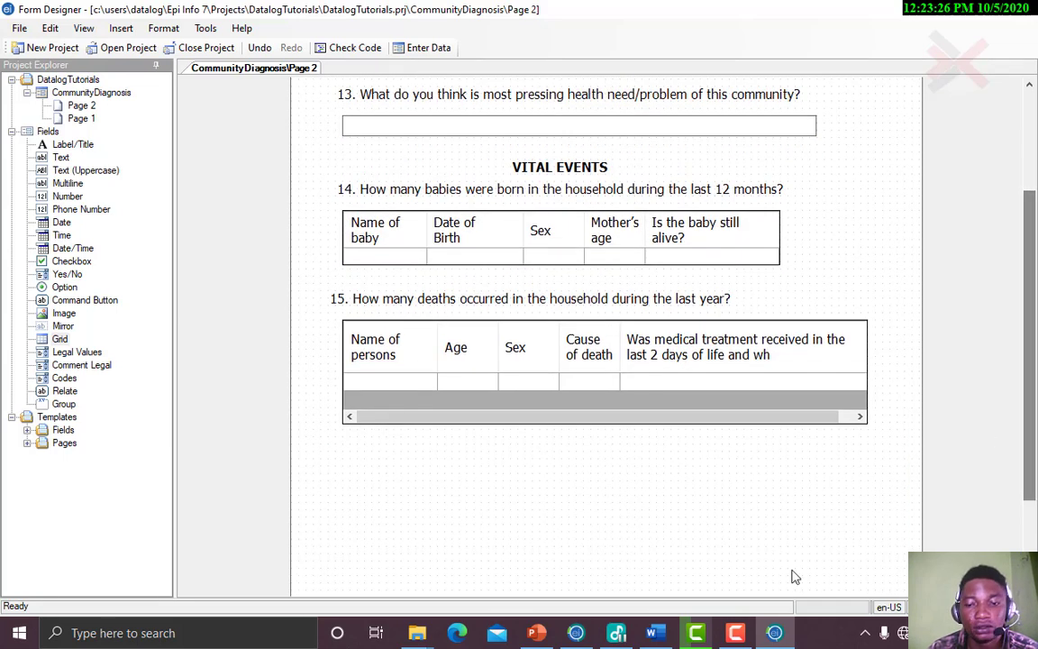
# Switch to the questionnaire in Word and renumber the water source, water distance and water storage questions as 16, 17 and 18
pyautogui.click(655, 632)
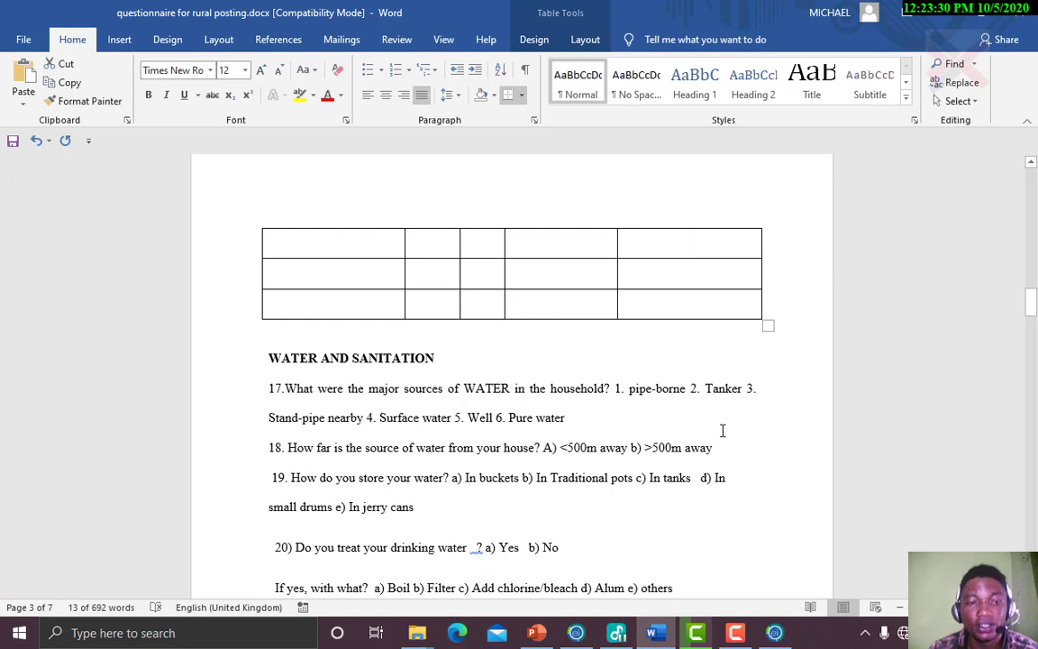
pyautogui.click(281, 390)
pyautogui.press('BackSpace')
pyautogui.write('6')
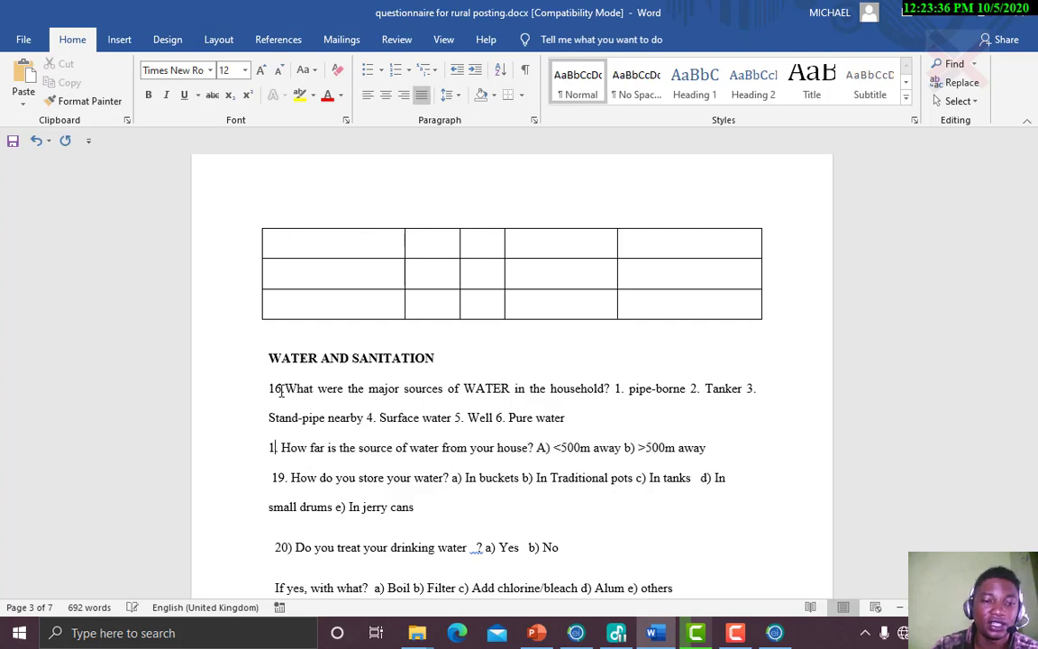
pyautogui.press('BackSpace')
pyautogui.write('7')
pyautogui.press('Down')
pyautogui.press('BackSpace')
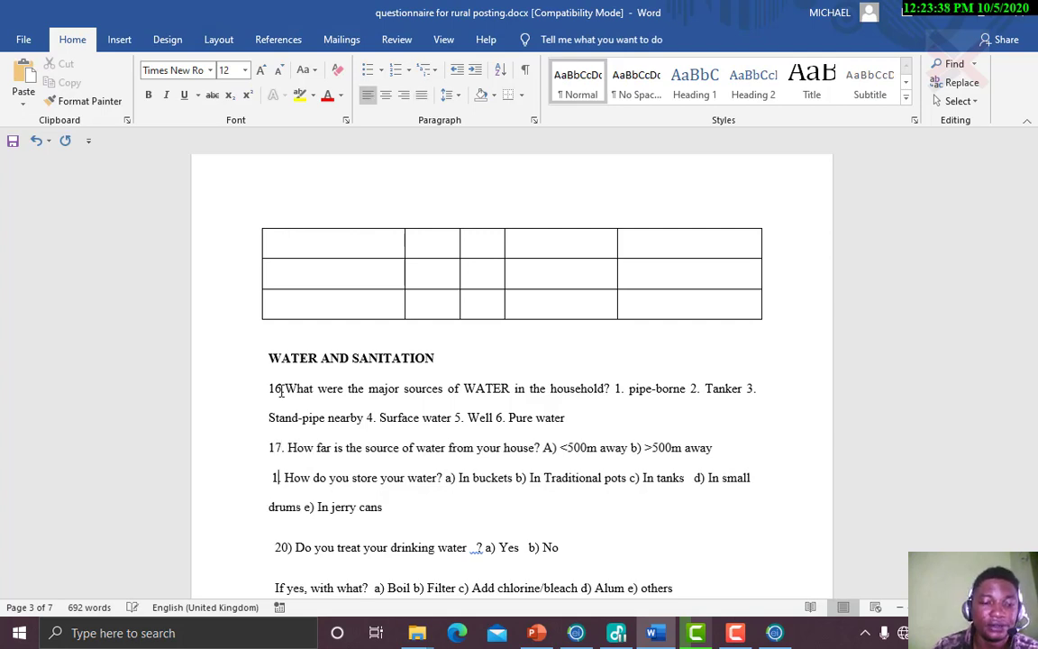
pyautogui.write('8')
# Renumber the drinking water treatment question as 19 and the "If no please give reasons" question as 20
pyautogui.press('BackSpace')
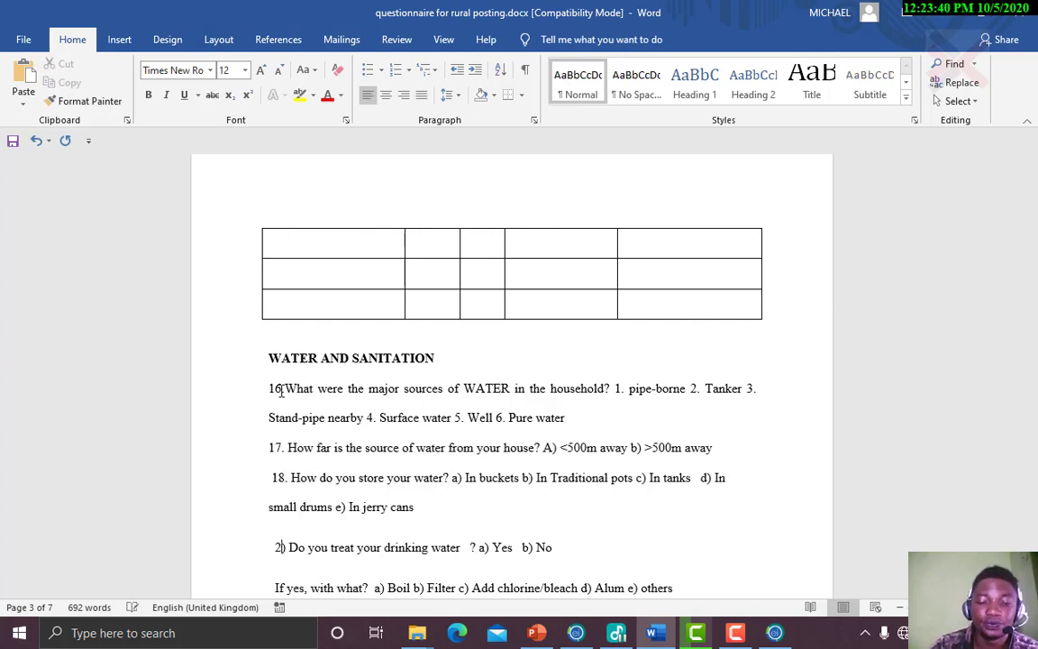
pyautogui.write('9')
pyautogui.scroll(-1, 282, 390)
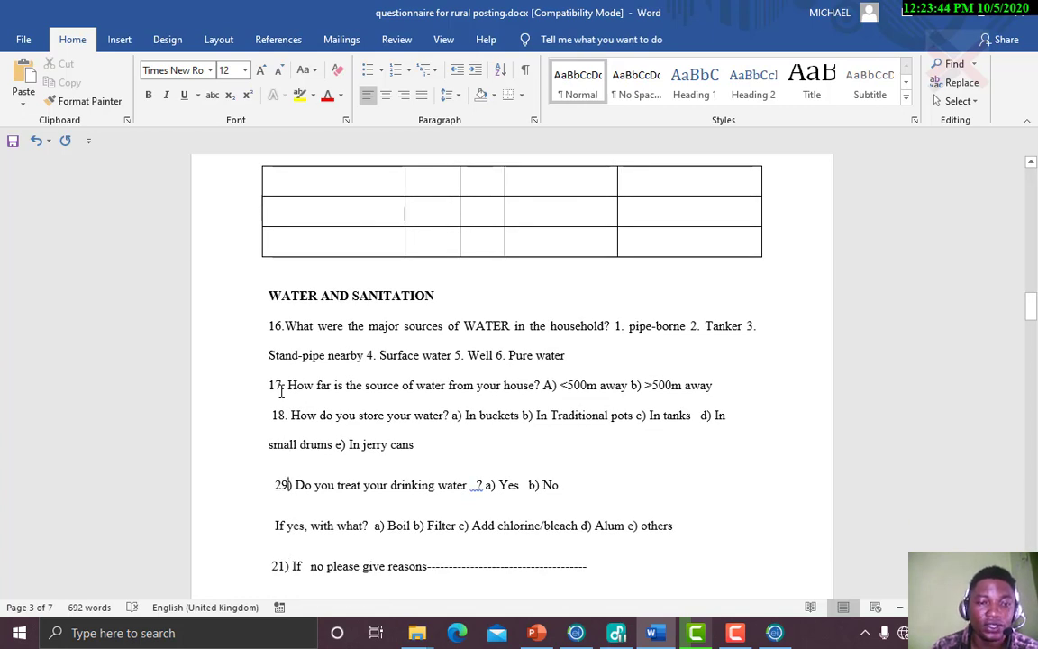
pyautogui.press('BackSpace')
pyautogui.write('1')
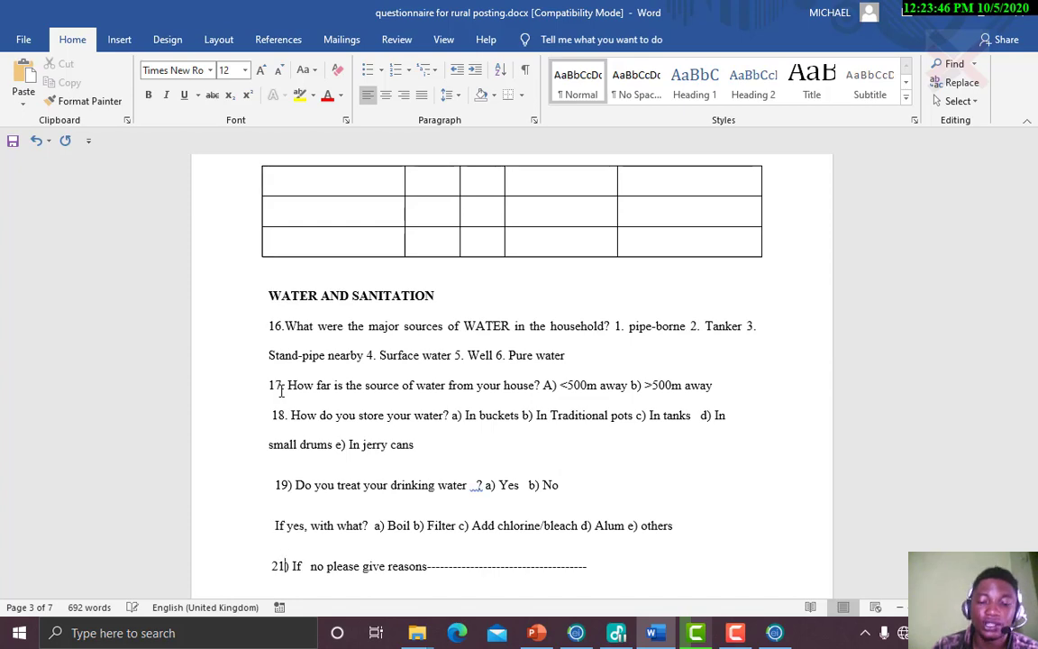
pyautogui.press('Down')
pyautogui.press('Down')
pyautogui.press('BackSpace')
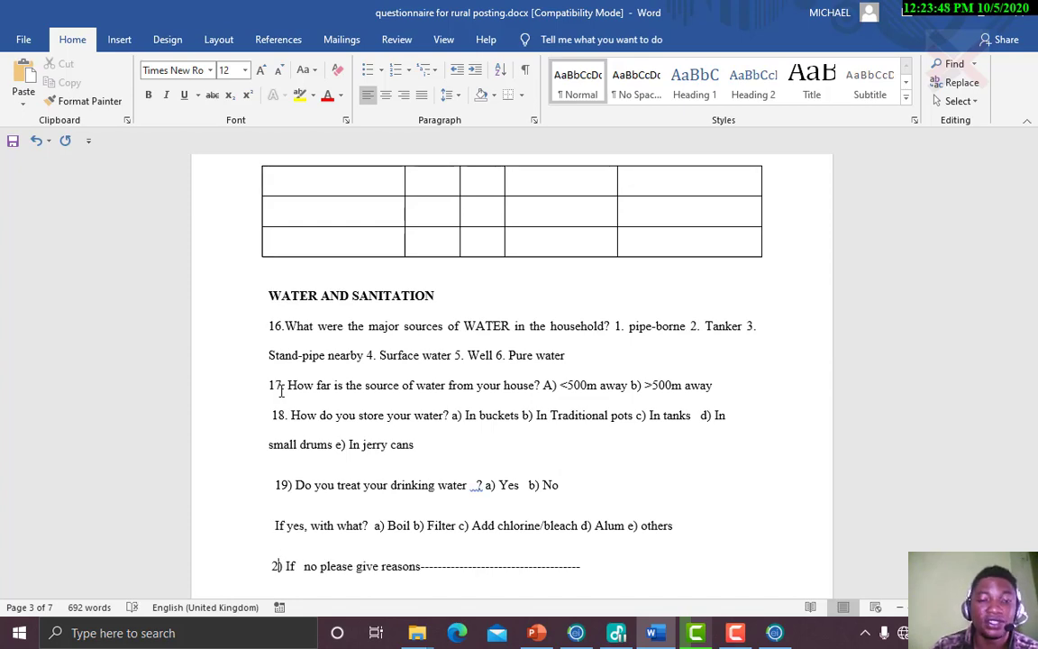
pyautogui.write('0')
# Renumber the kind of toilet question as 21 and the household waste disposal question as 22
pyautogui.press('Down')
pyautogui.press('Down')
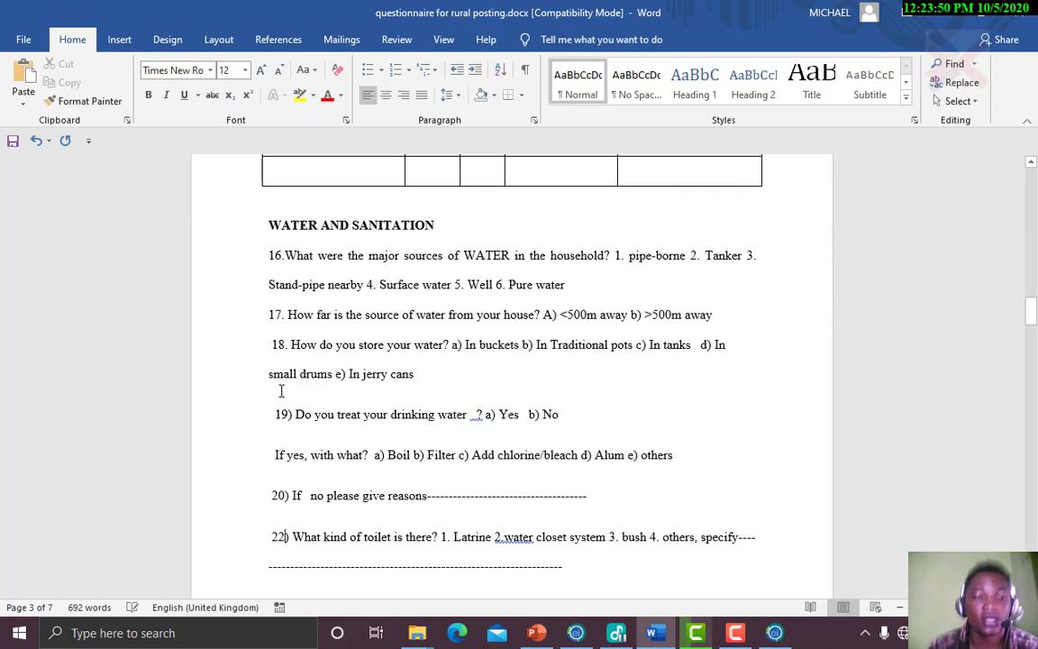
pyautogui.press('BackSpace')
pyautogui.write('1')
pyautogui.press('Down')
pyautogui.press('Down')
pyautogui.press('Down')
pyautogui.press('Down')
pyautogui.press('Down')
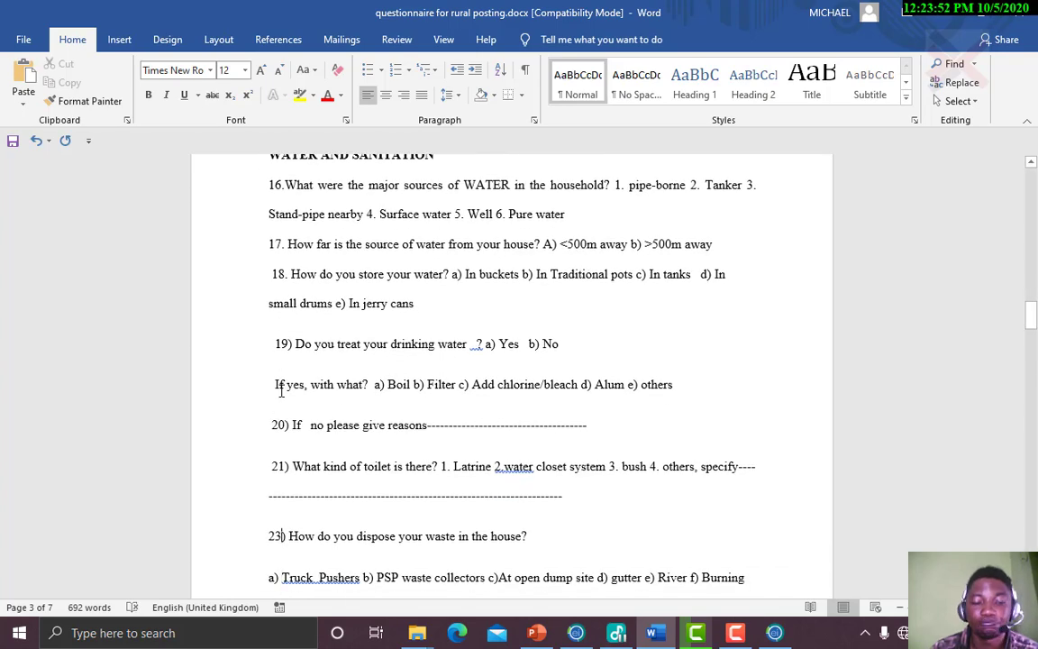
pyautogui.press('BackSpace')
pyautogui.write('2')
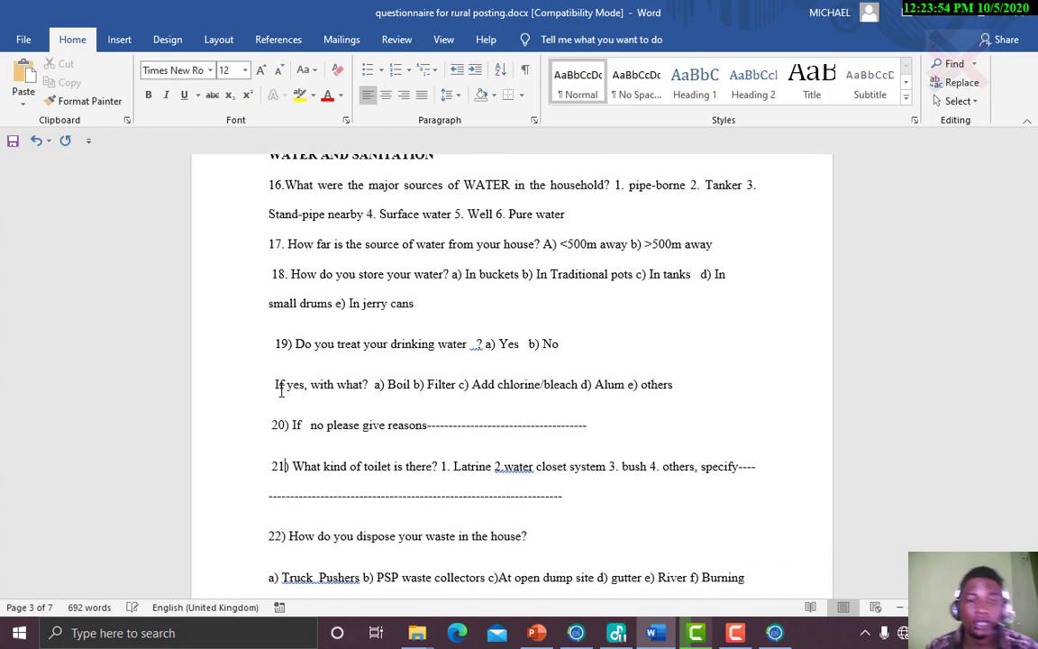
# Review the renumbered questions back up to the WATER AND SANITATION heading and return to the form in Form Designer
pyautogui.press('Up')
pyautogui.press('Up')
pyautogui.press('Up')
pyautogui.press('Up')
pyautogui.press('Up')
pyautogui.press('Up')
pyautogui.press('Up')
pyautogui.press('Up')
pyautogui.press('Up')
pyautogui.press('Up')
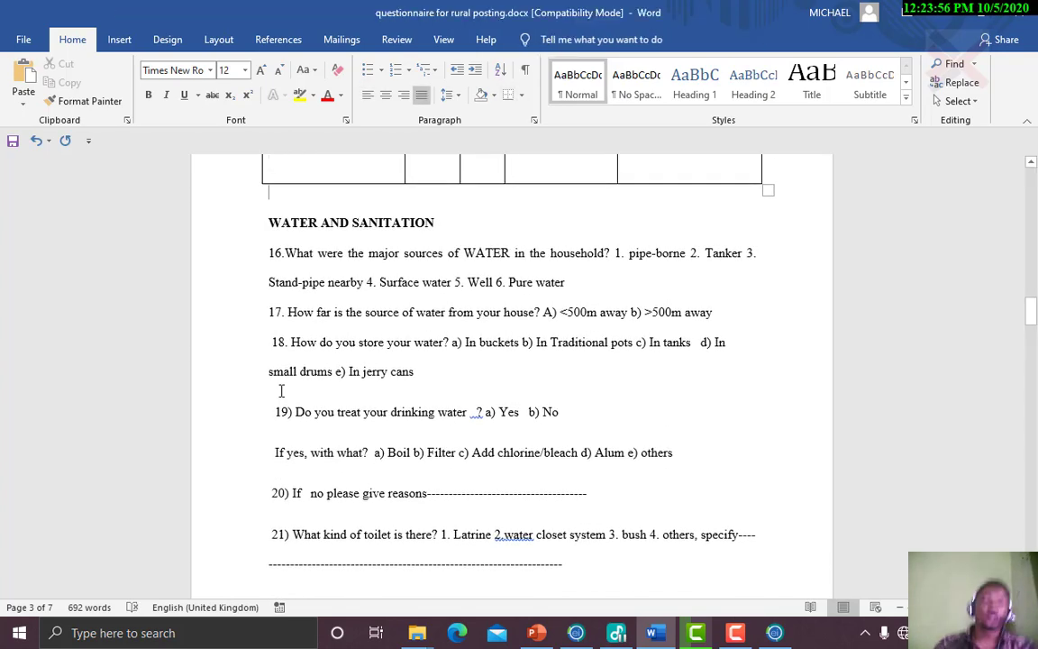
pyautogui.click(773, 634)
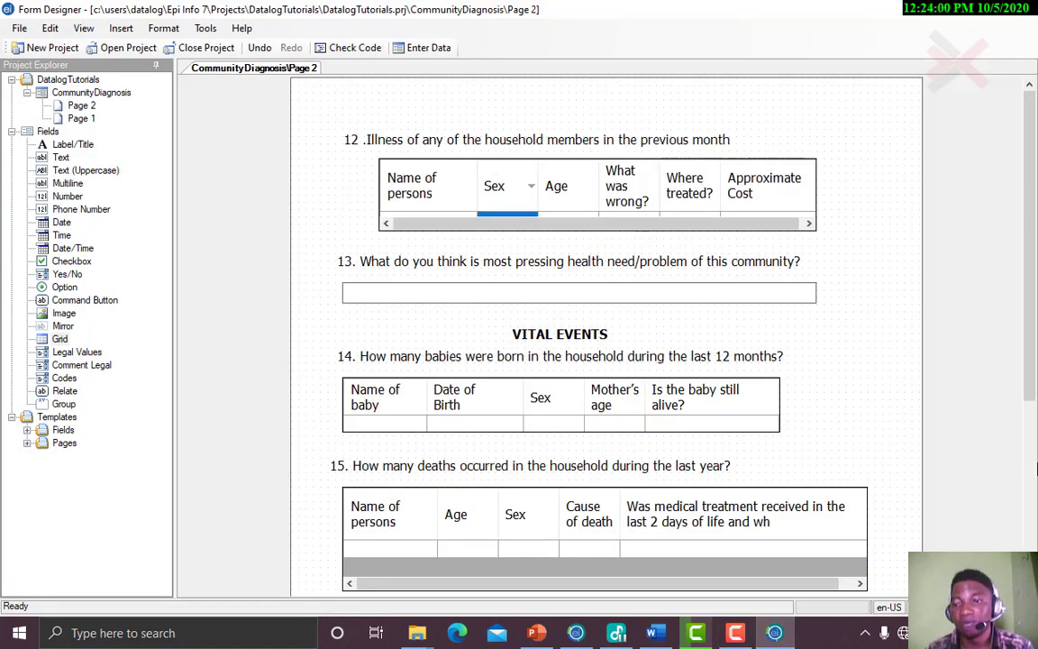
pyautogui.moveTo(1032, 392); pyautogui.dragTo(1036, 304)
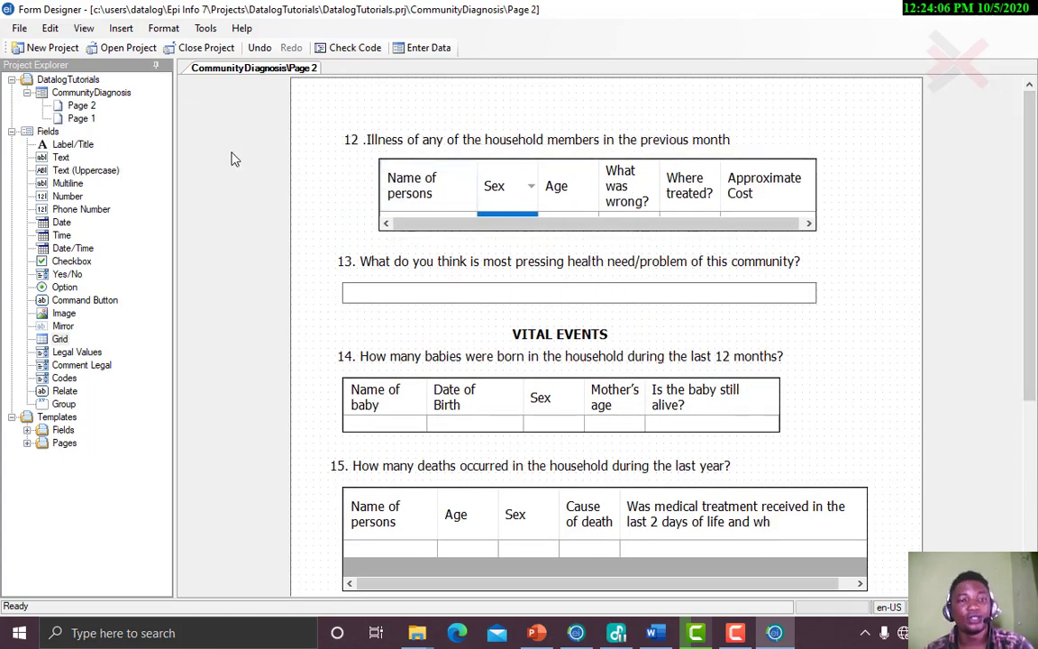
pyautogui.click(475, 514)
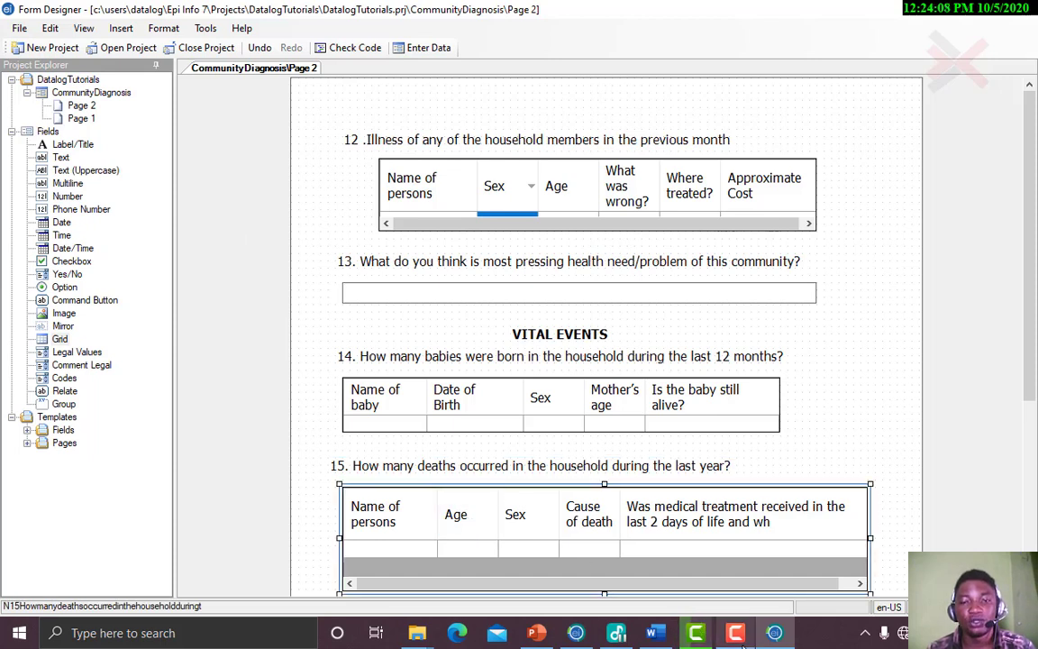
pyautogui.moveTo(743, 639)
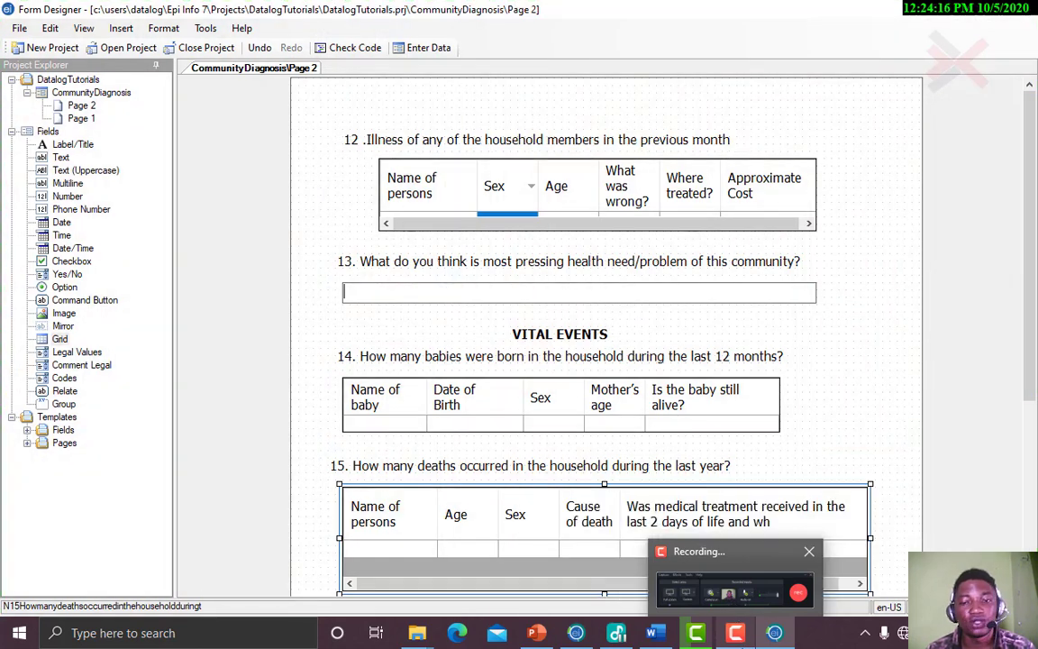
pyautogui.moveTo(728, 590)
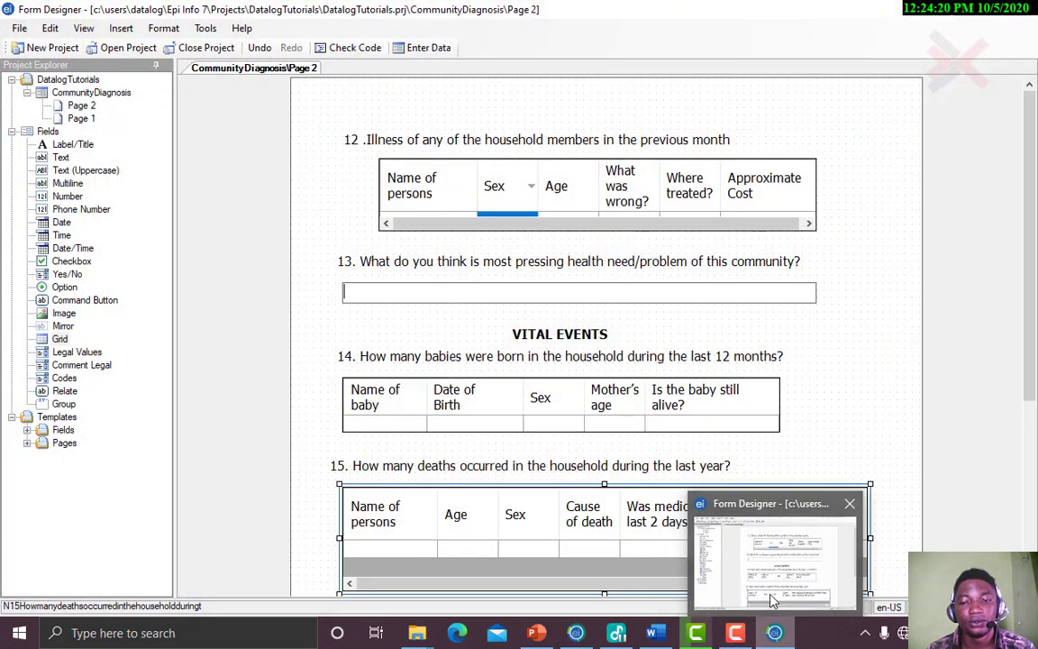
pyautogui.click(772, 591)
pyautogui.click(796, 401)
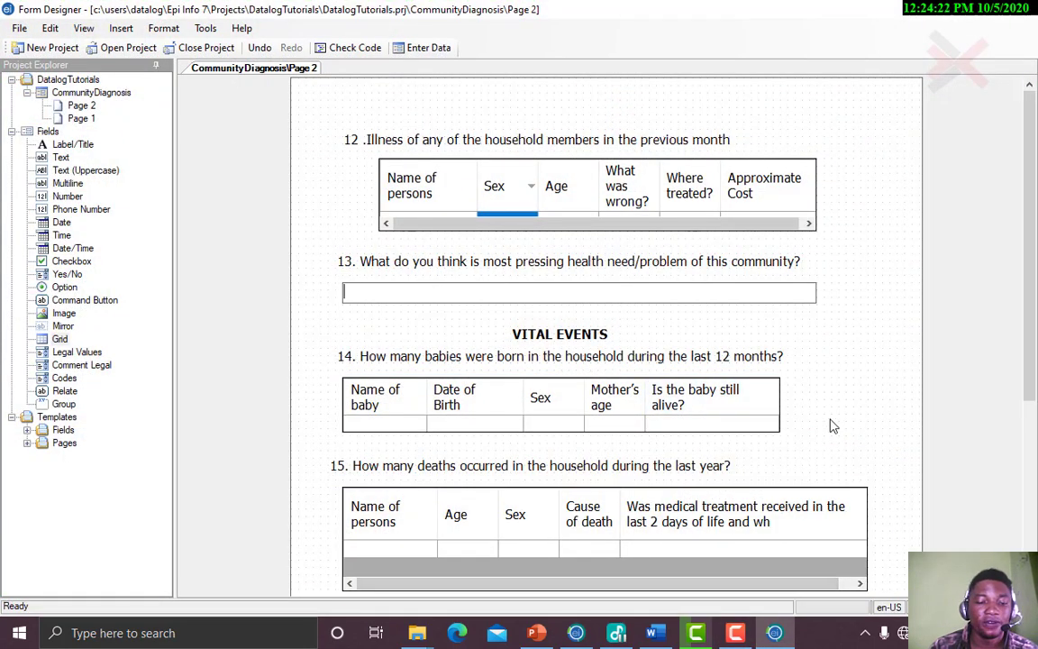